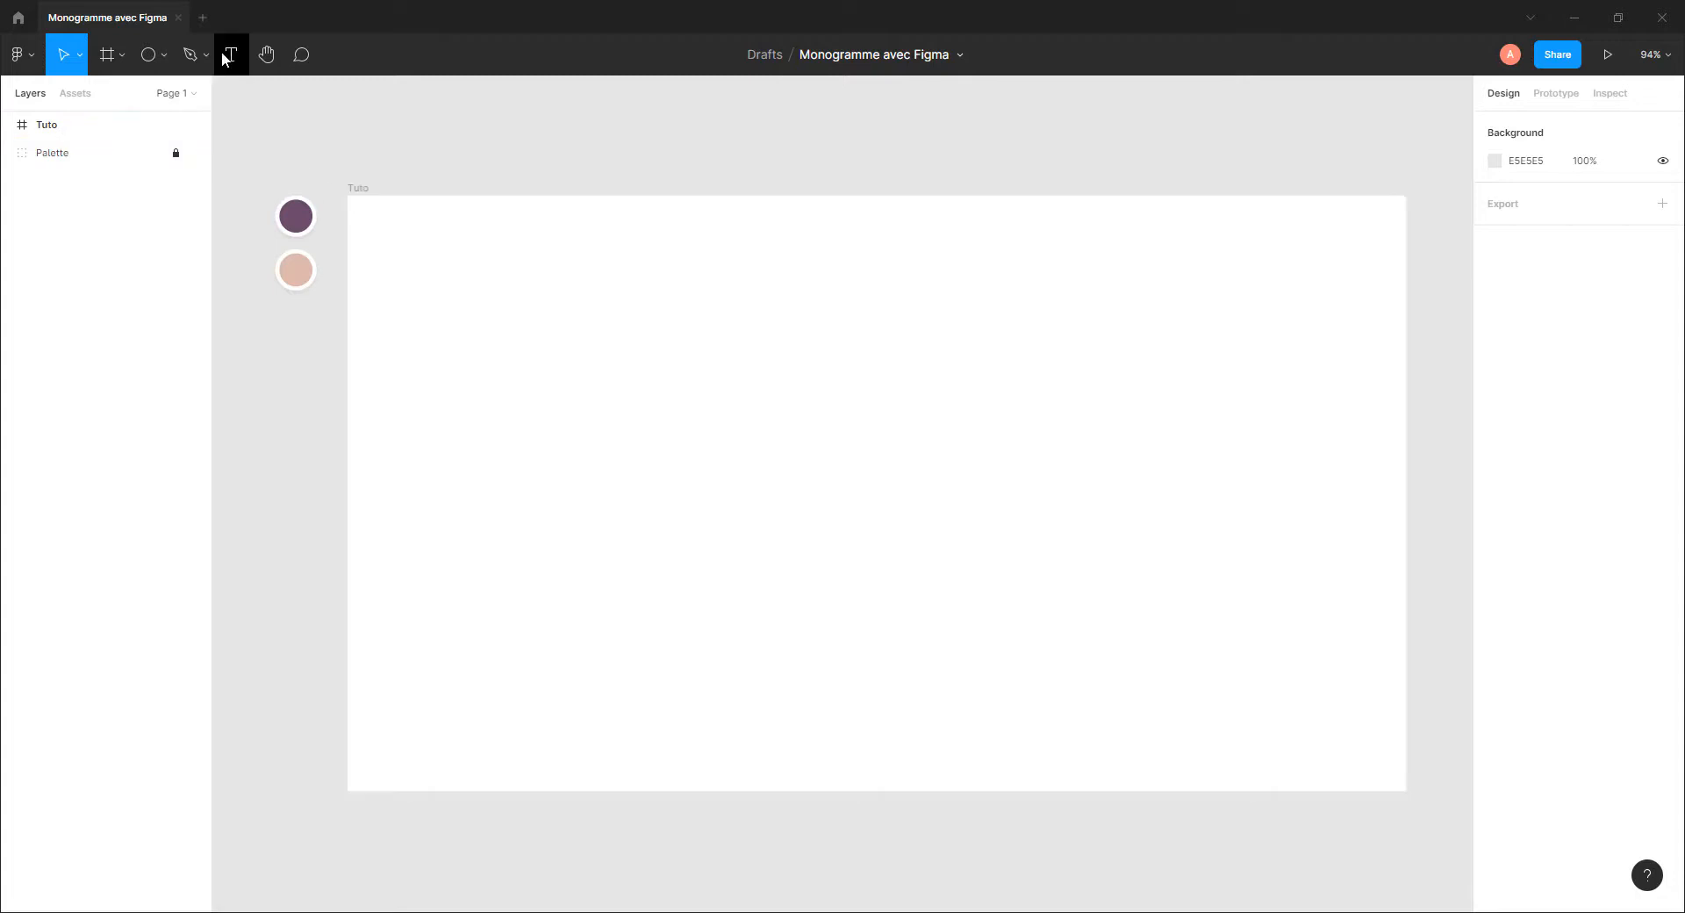
Add the letter "p" as Kirimaru text in the Tuto frame and move it near the middle
click(234, 63)
click(711, 434)
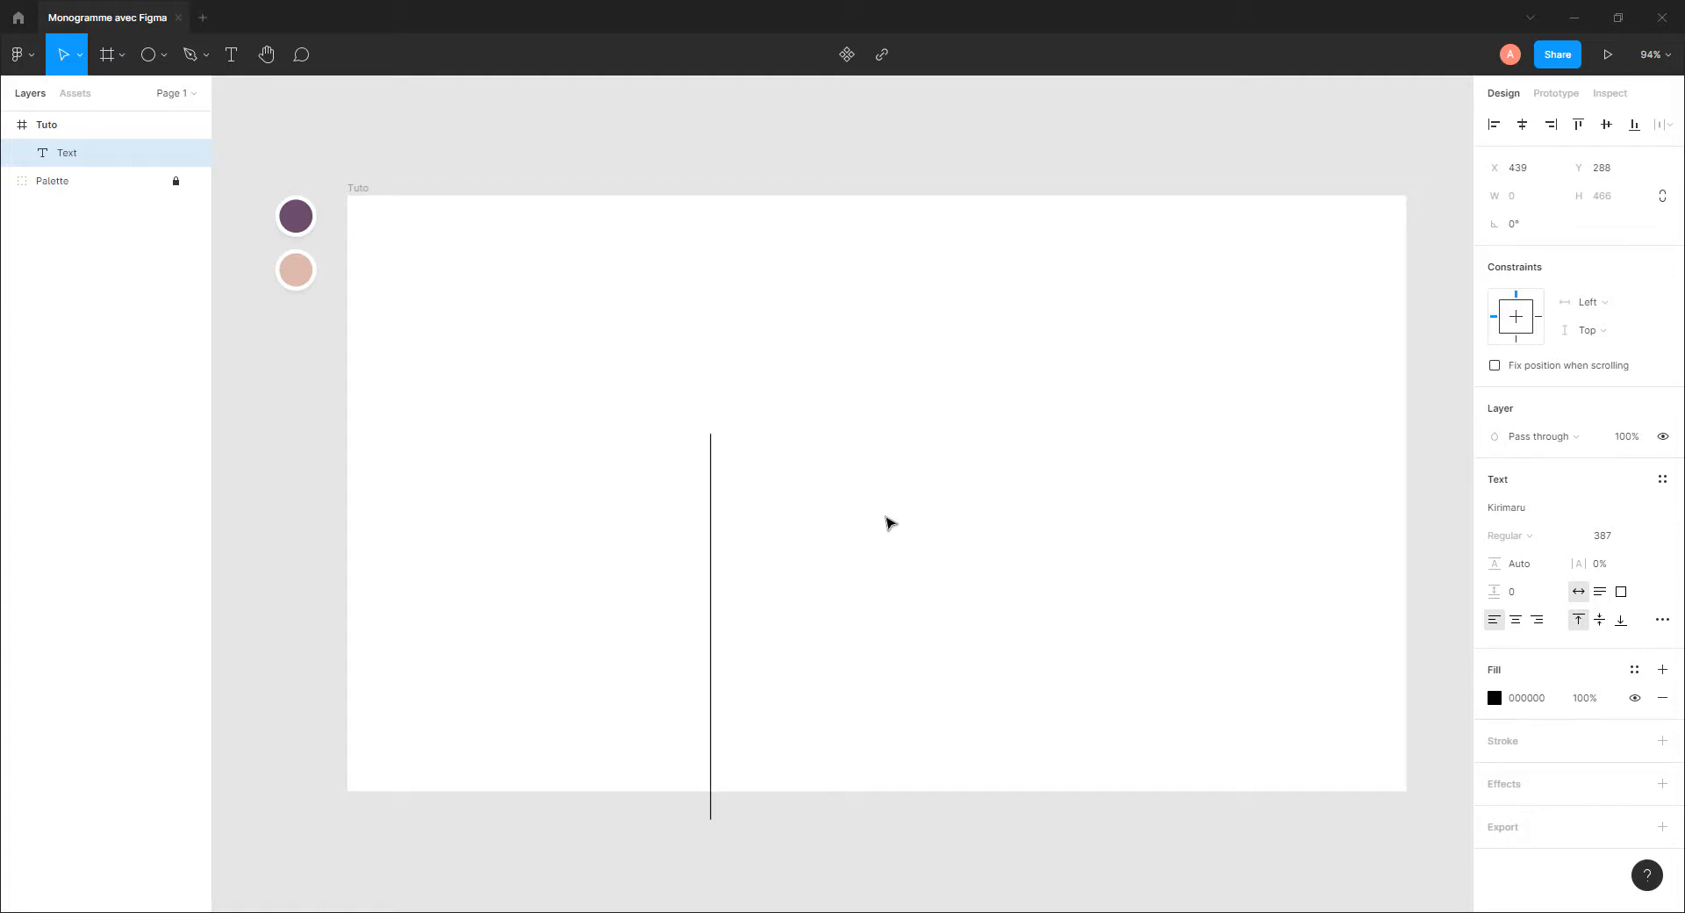
text(p)
key(Escape)
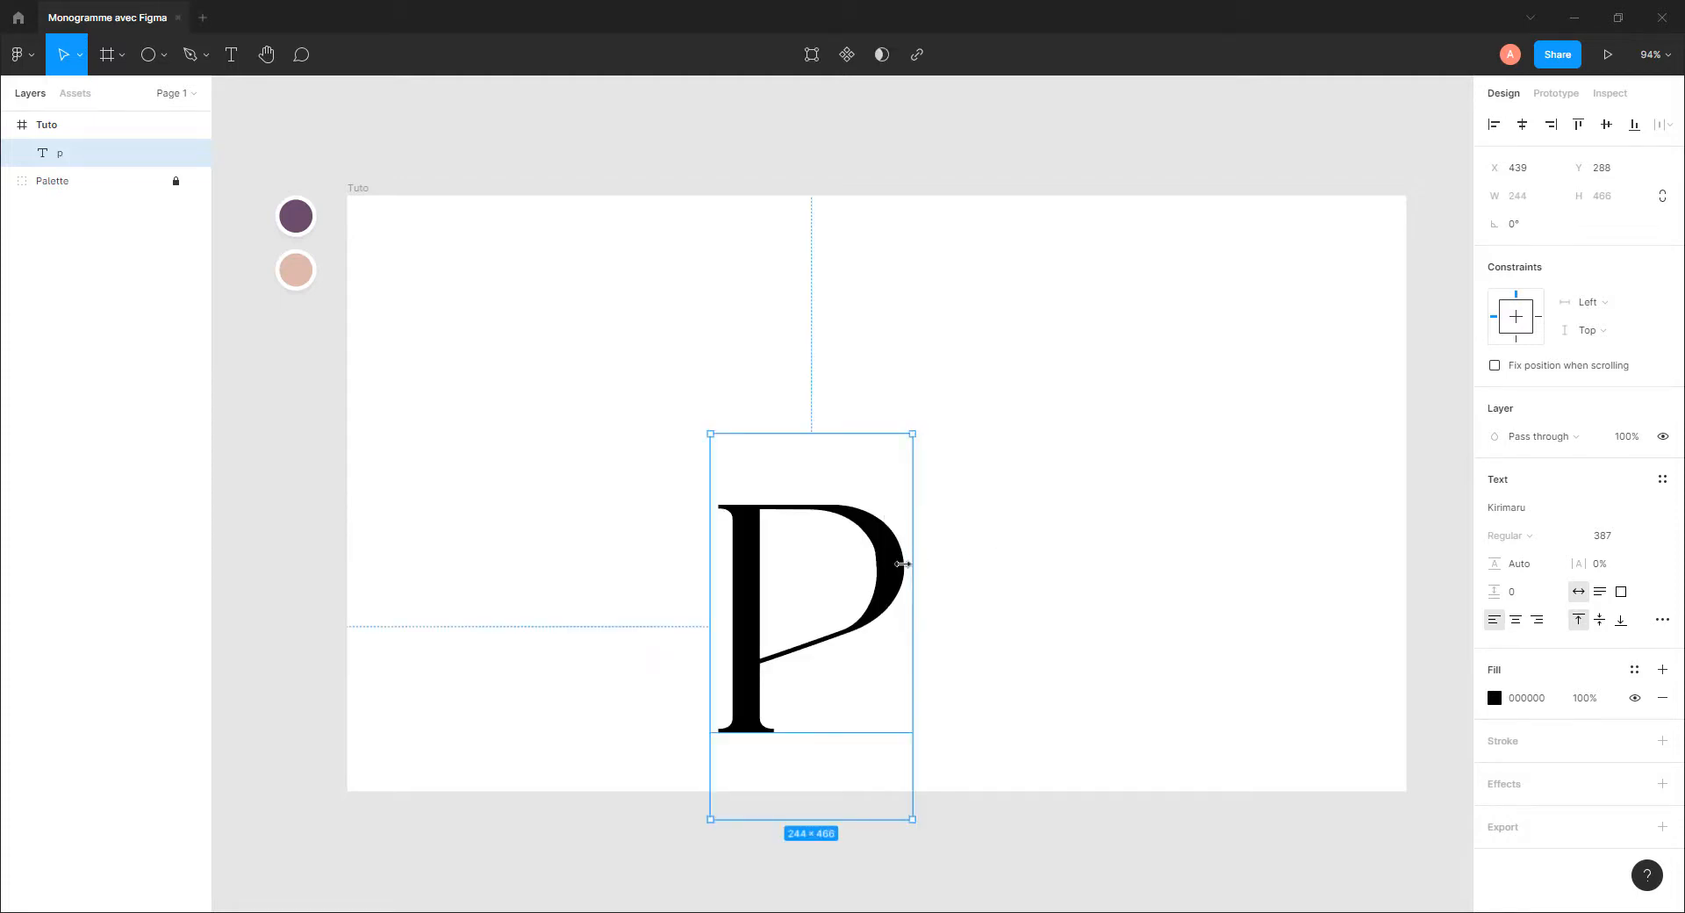
drag(907, 561, 889, 416)
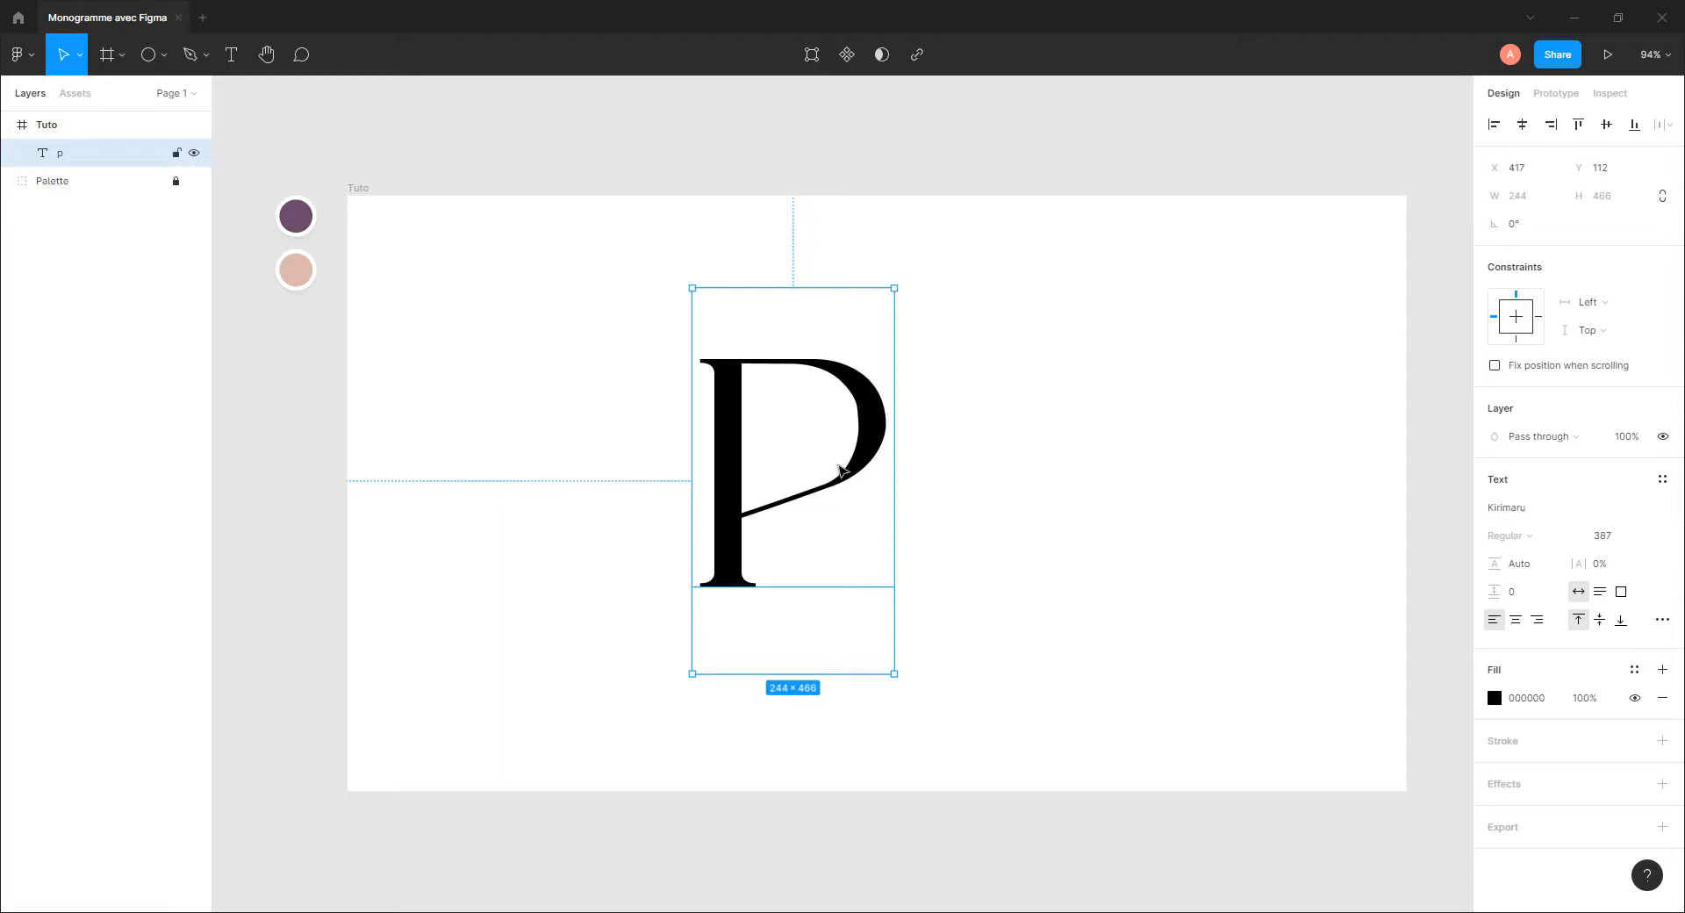
mouse_move(865, 465)
mouse_down()
mouse_move(775, 470)
mouse_move(854, 474)
mouse_move(858, 445)
mouse_up()
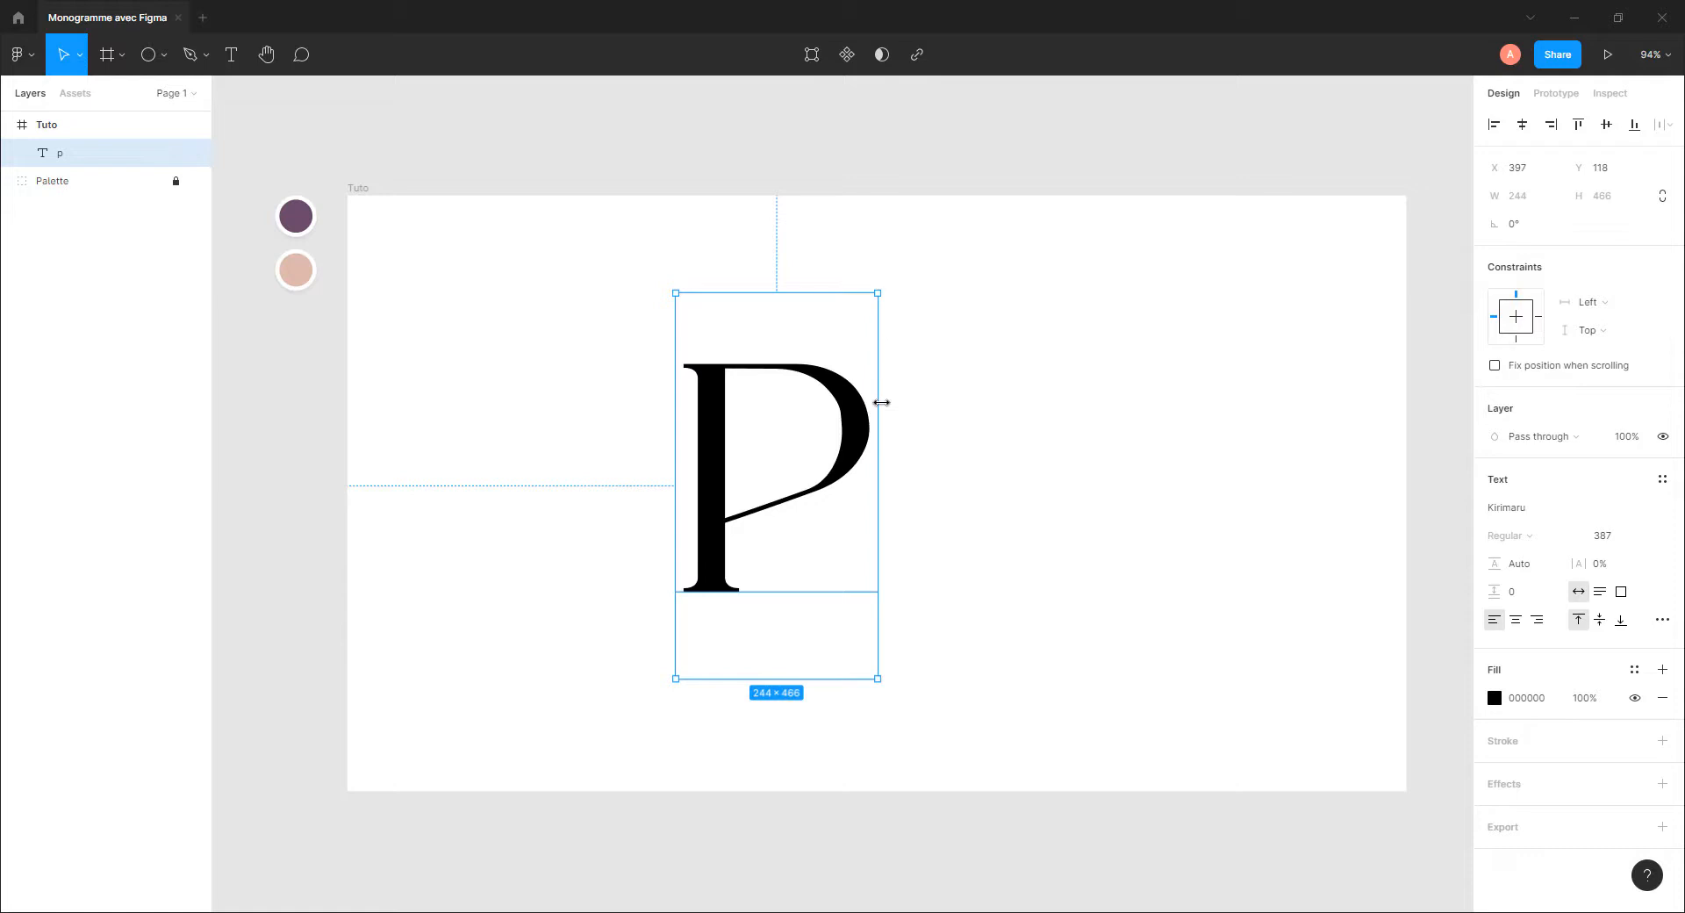
Scale the letter P down to font size 288 and shift it to X 400
key(k)
drag(877, 678, 851, 643)
click(1665, 546)
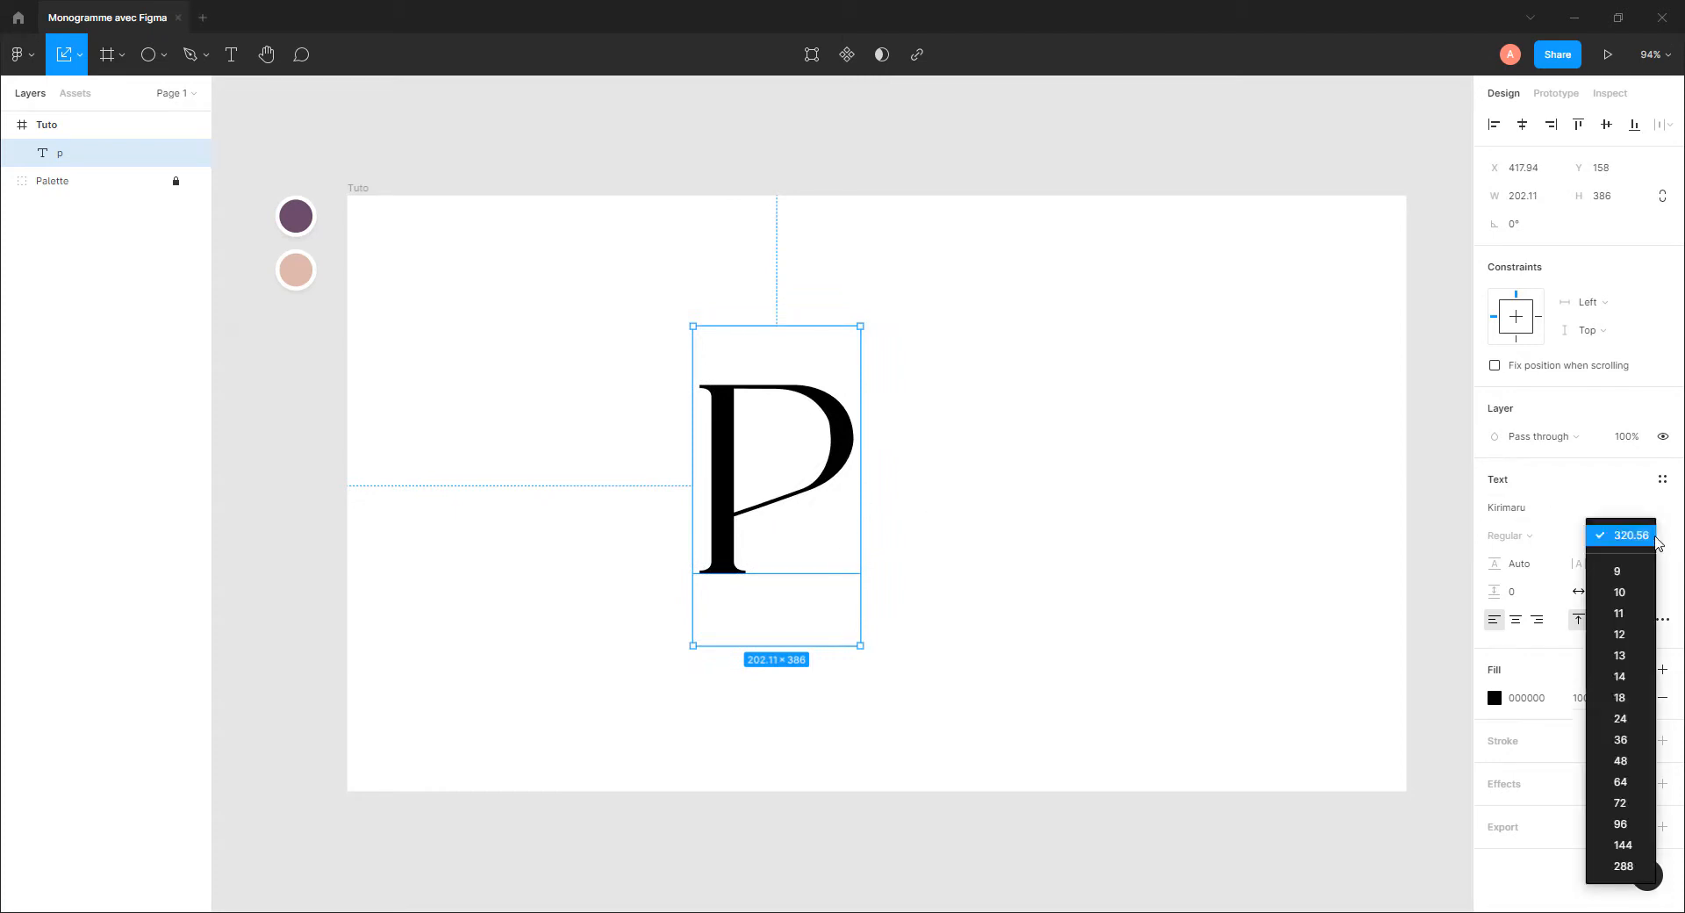
click(1634, 872)
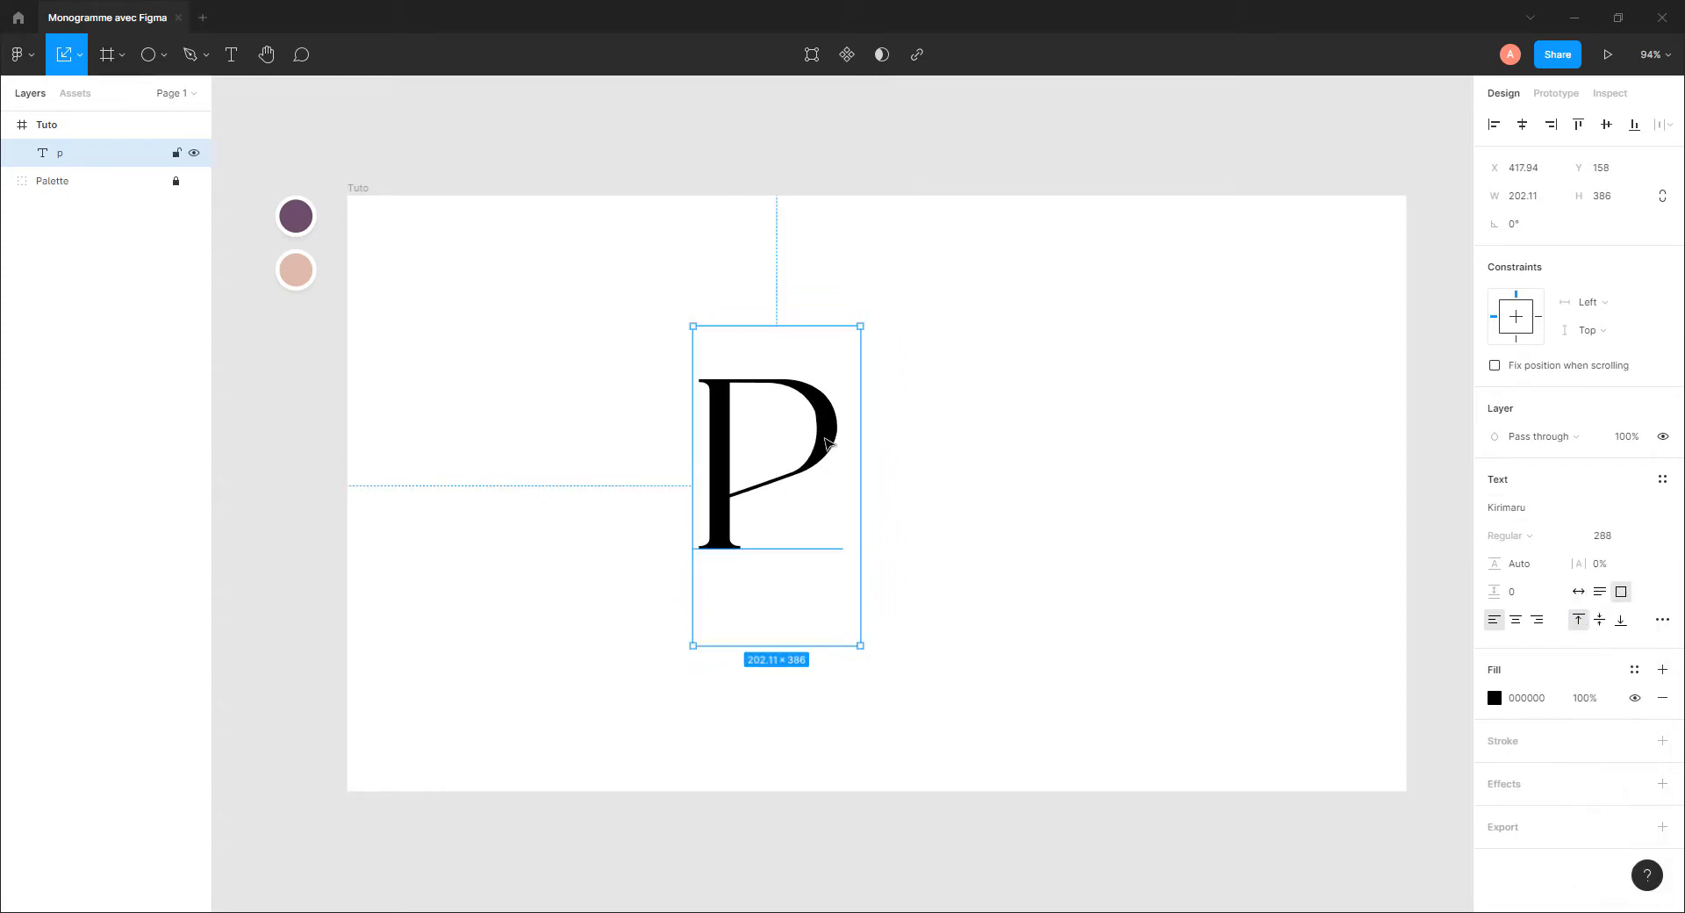
drag(829, 443, 814, 445)
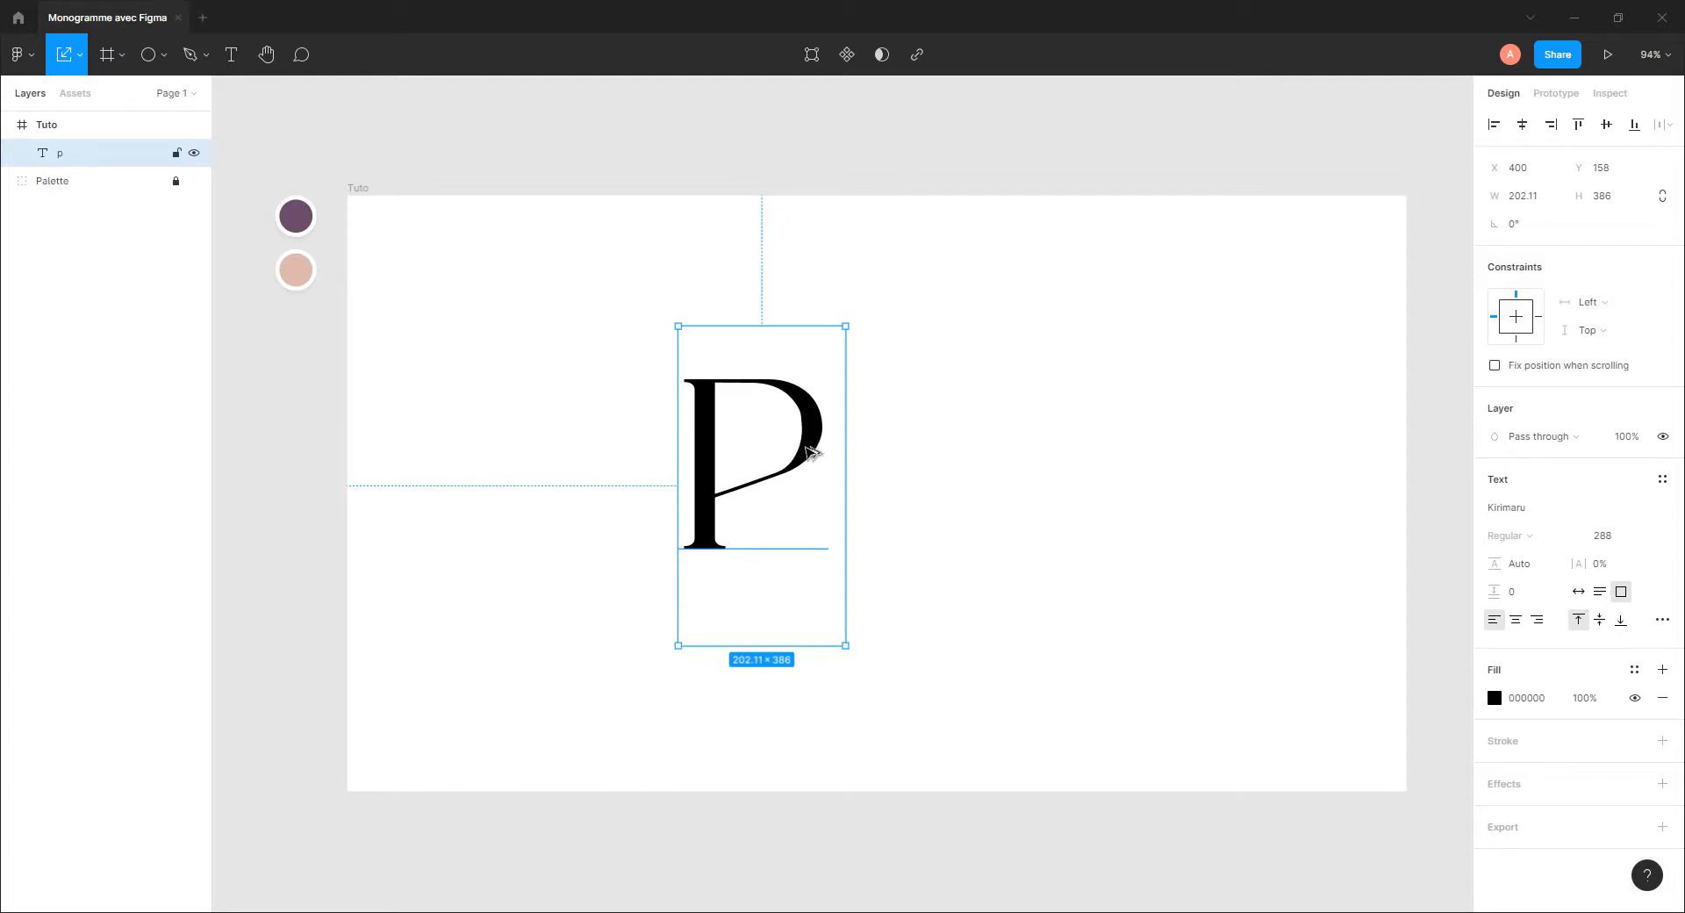
Duplicate the P to its right at X 655 and change the copy's text to "r"
drag(812, 452, 1016, 452)
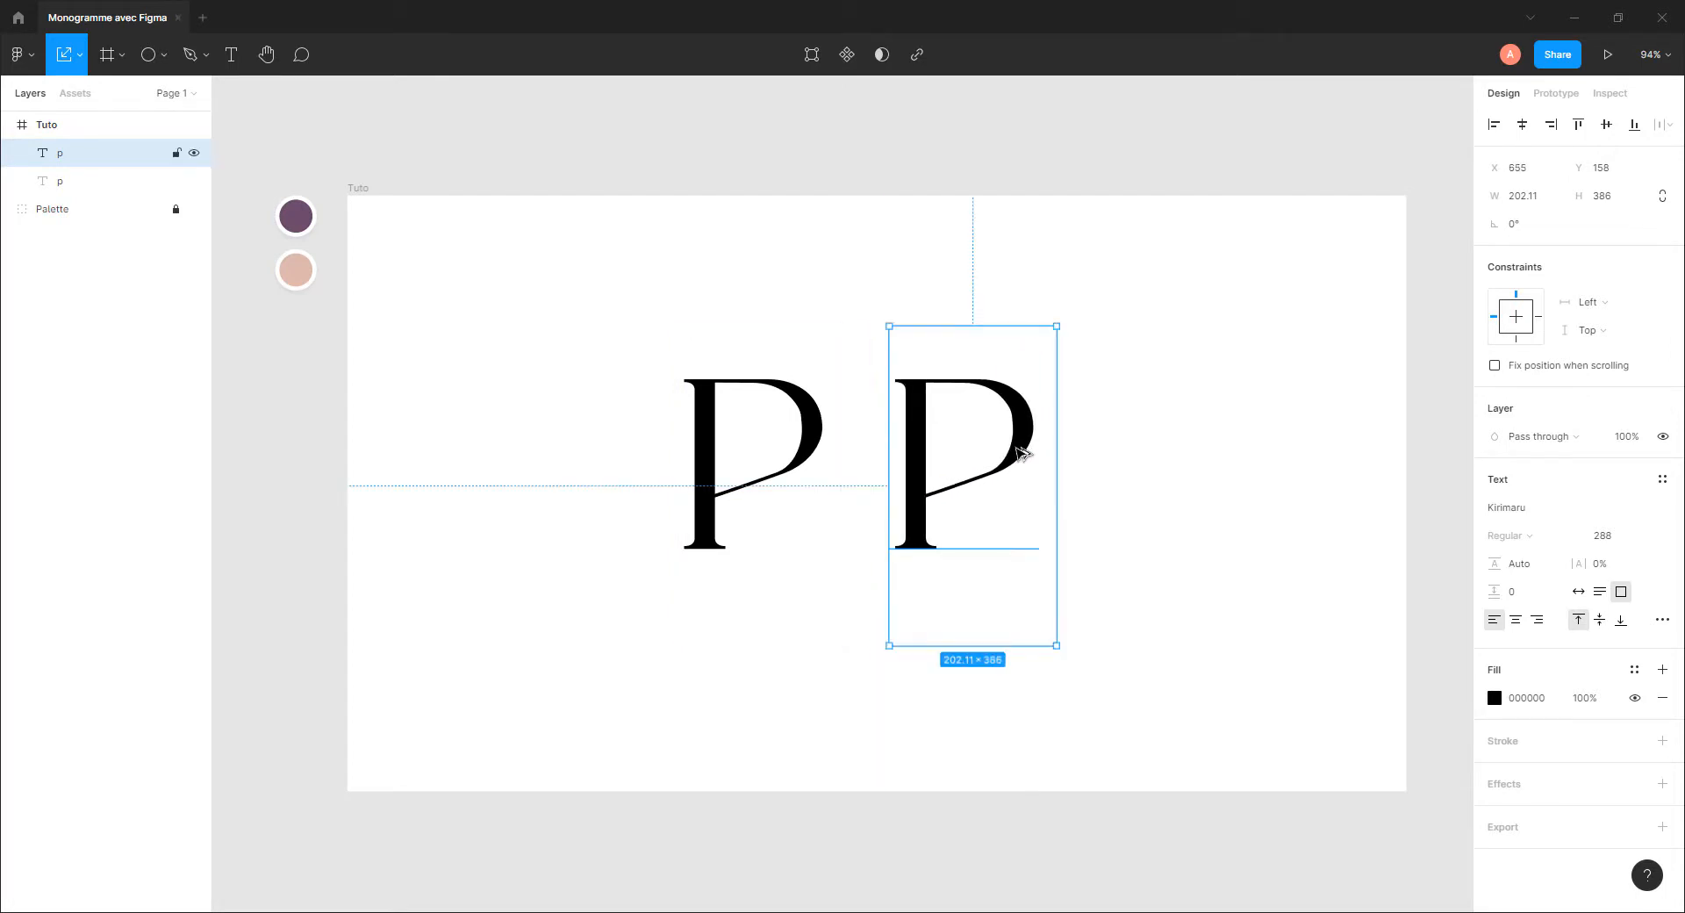
double_click(981, 458)
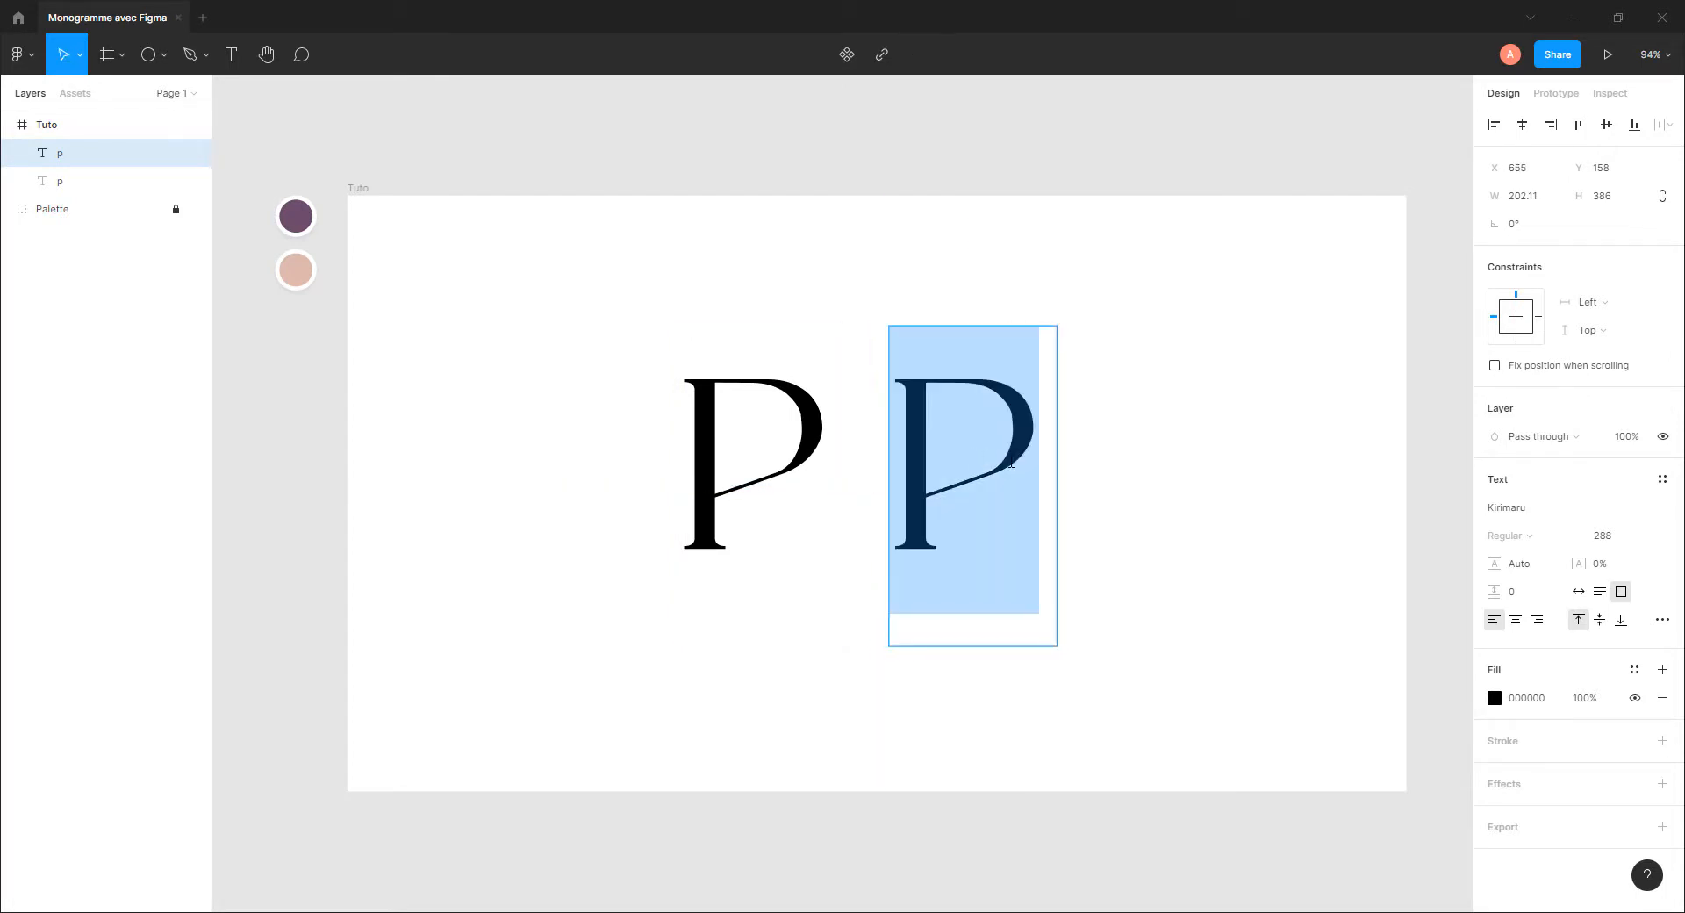
text(r)
key(Escape)
click(1127, 457)
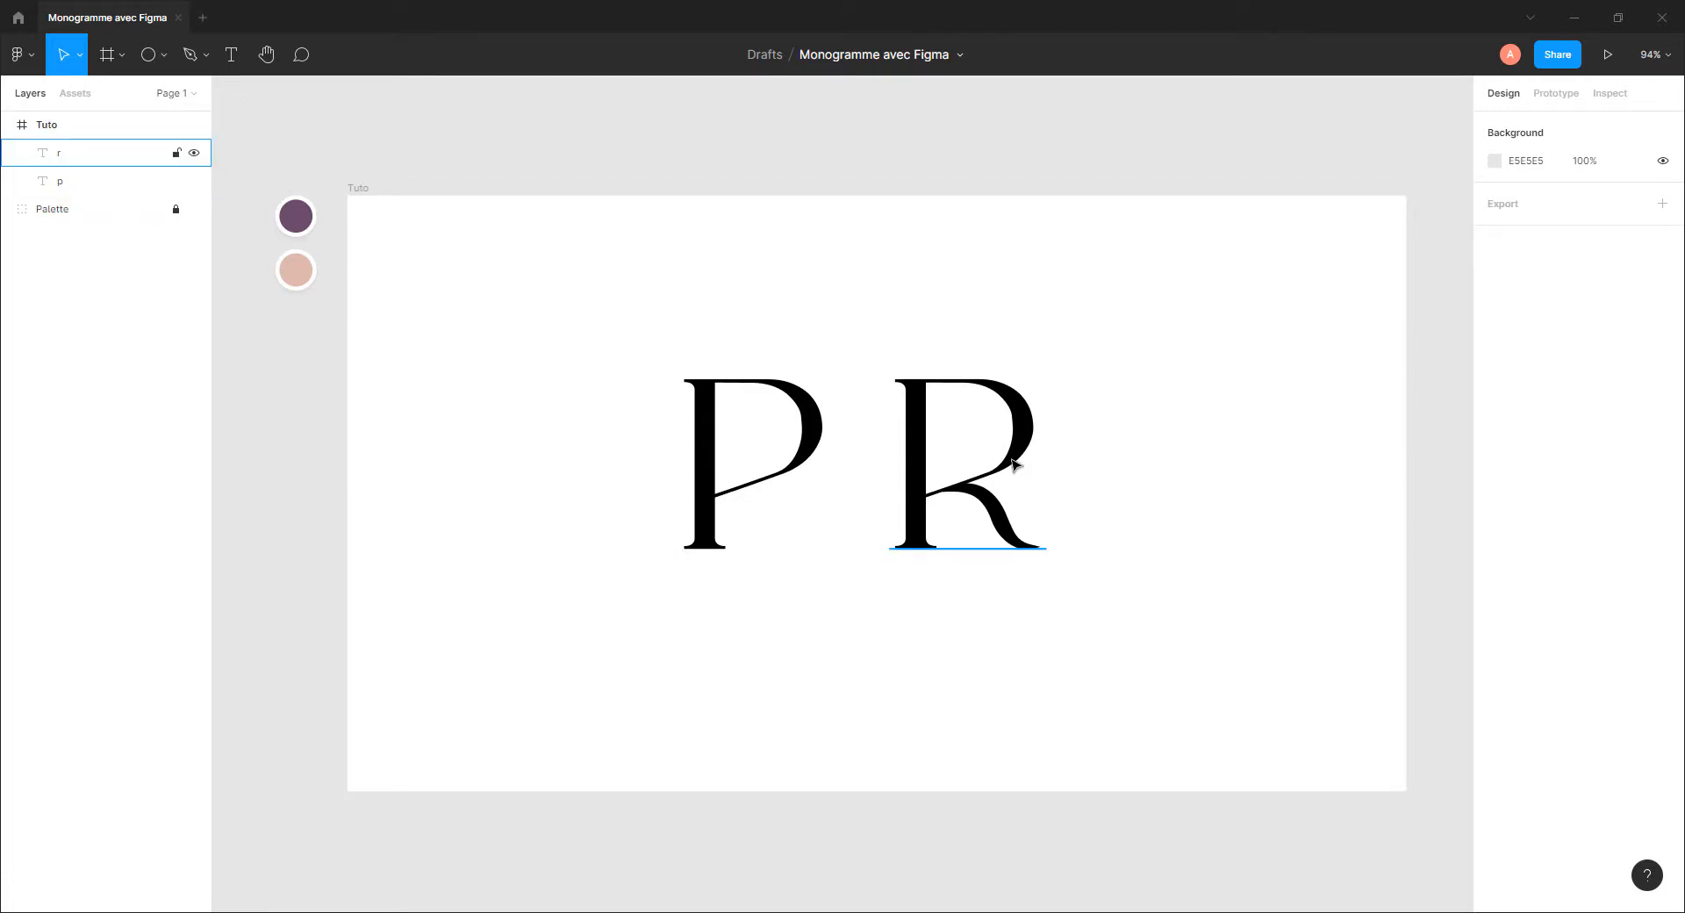
Flip the R horizontally and move it against the P so that their bowls overlap
drag(1015, 466, 977, 480)
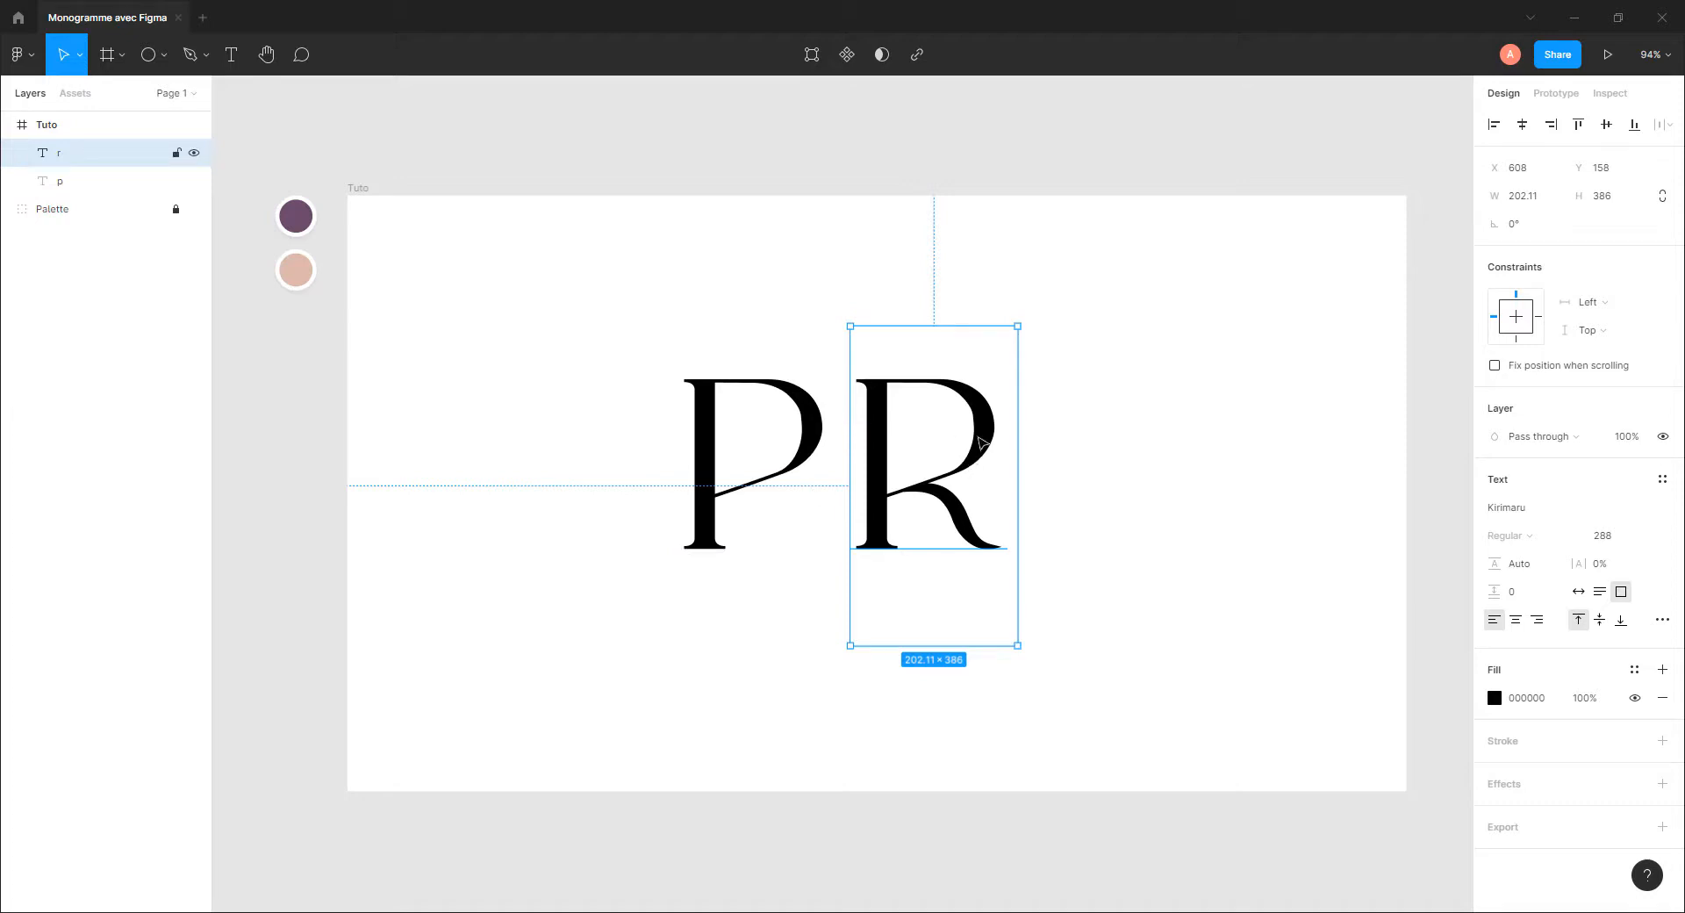
right_click(985, 436)
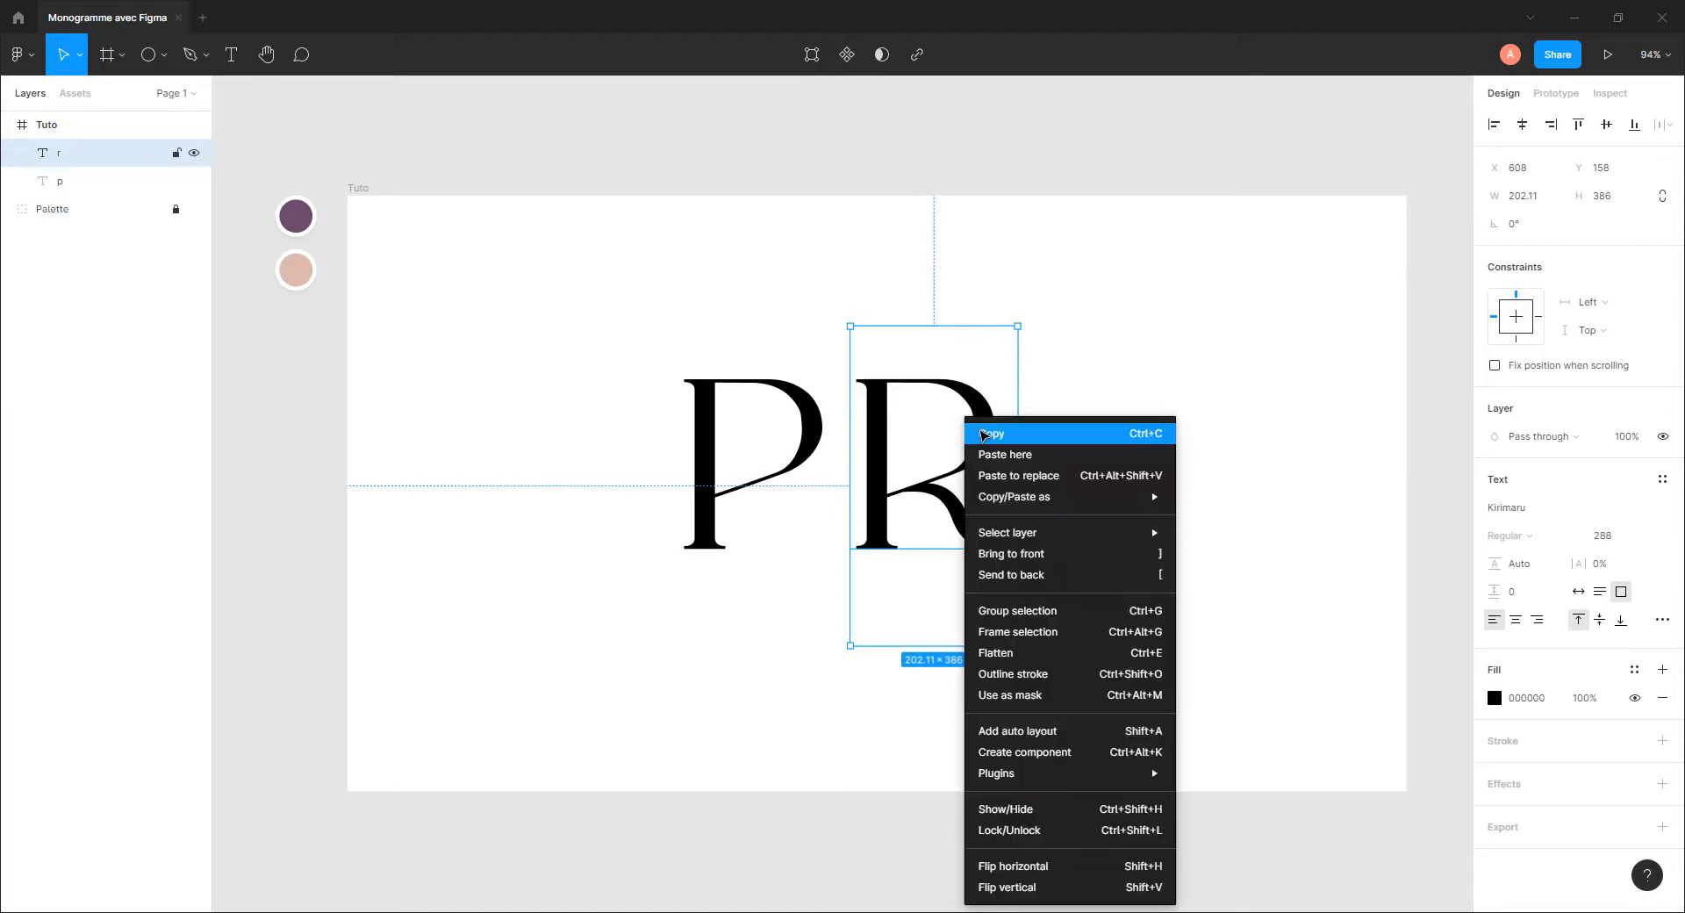
click(1036, 873)
click(1060, 502)
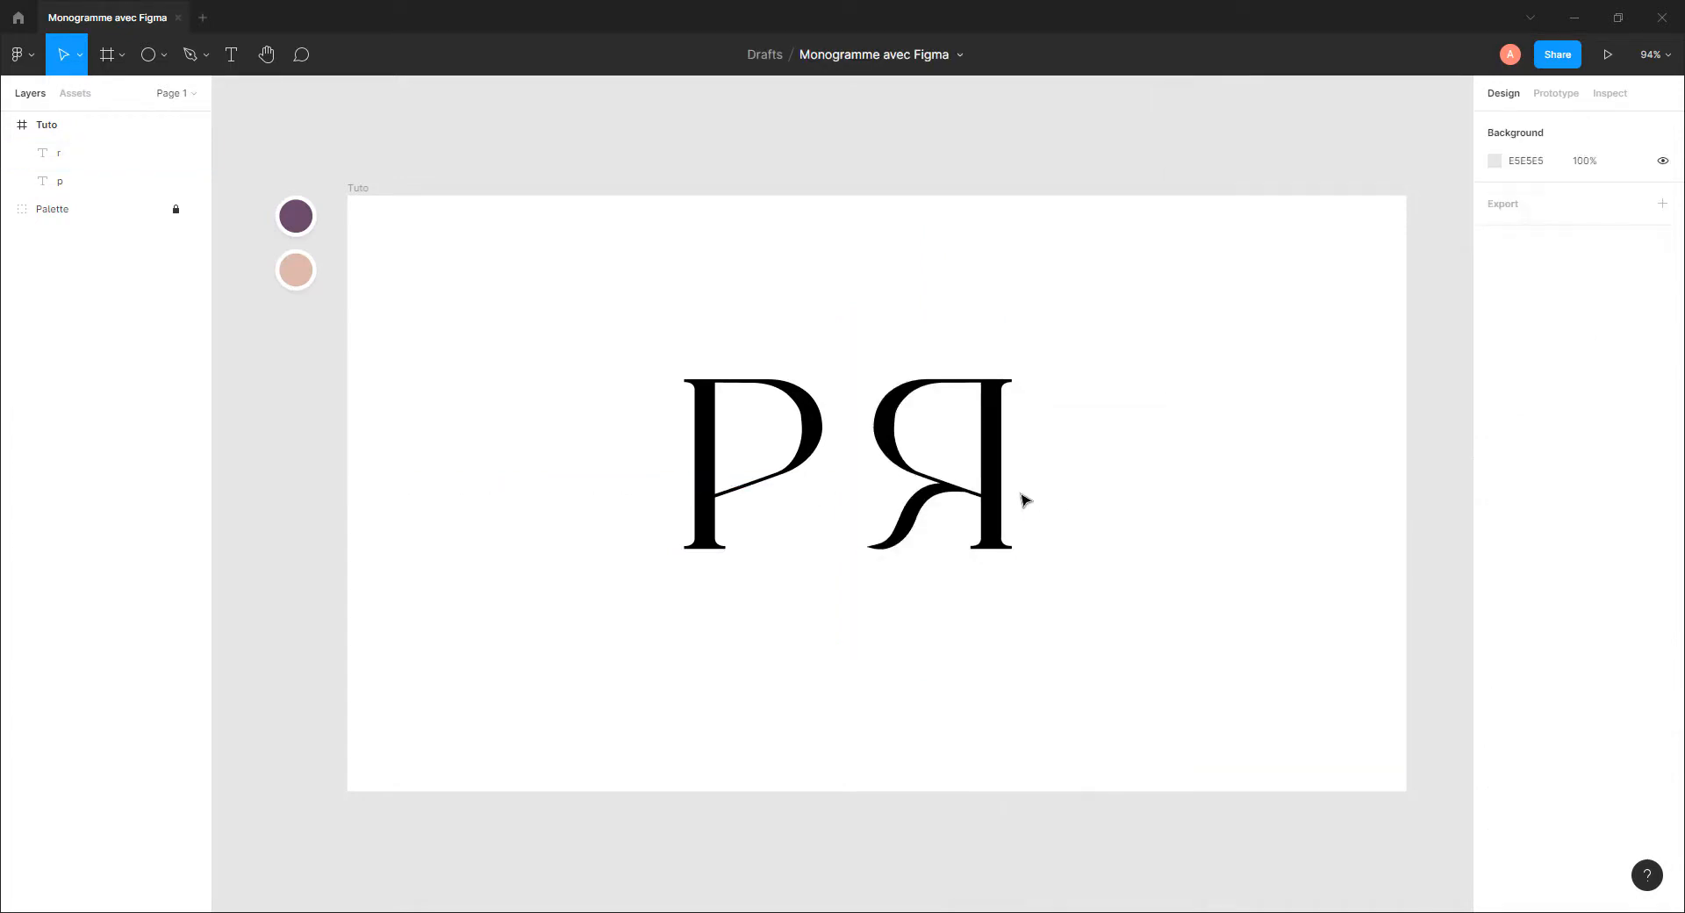
drag(998, 502, 892, 498)
click(958, 494)
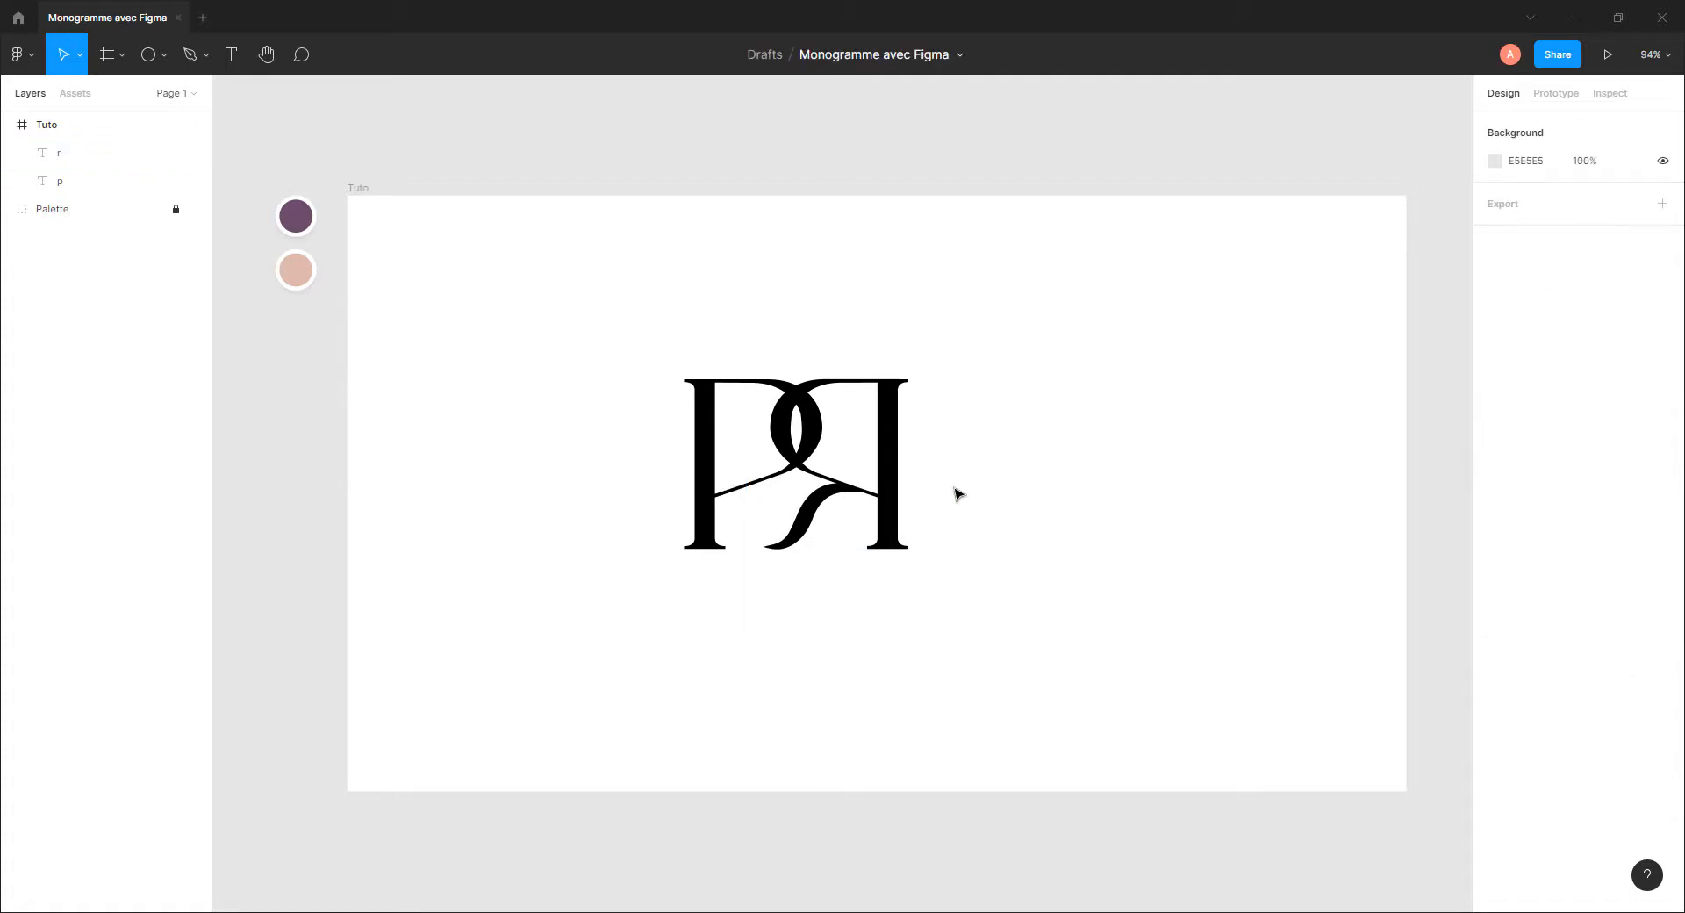
Move the two overlapping letters together toward the centre of the frame
scroll(821, 486, down, 5)
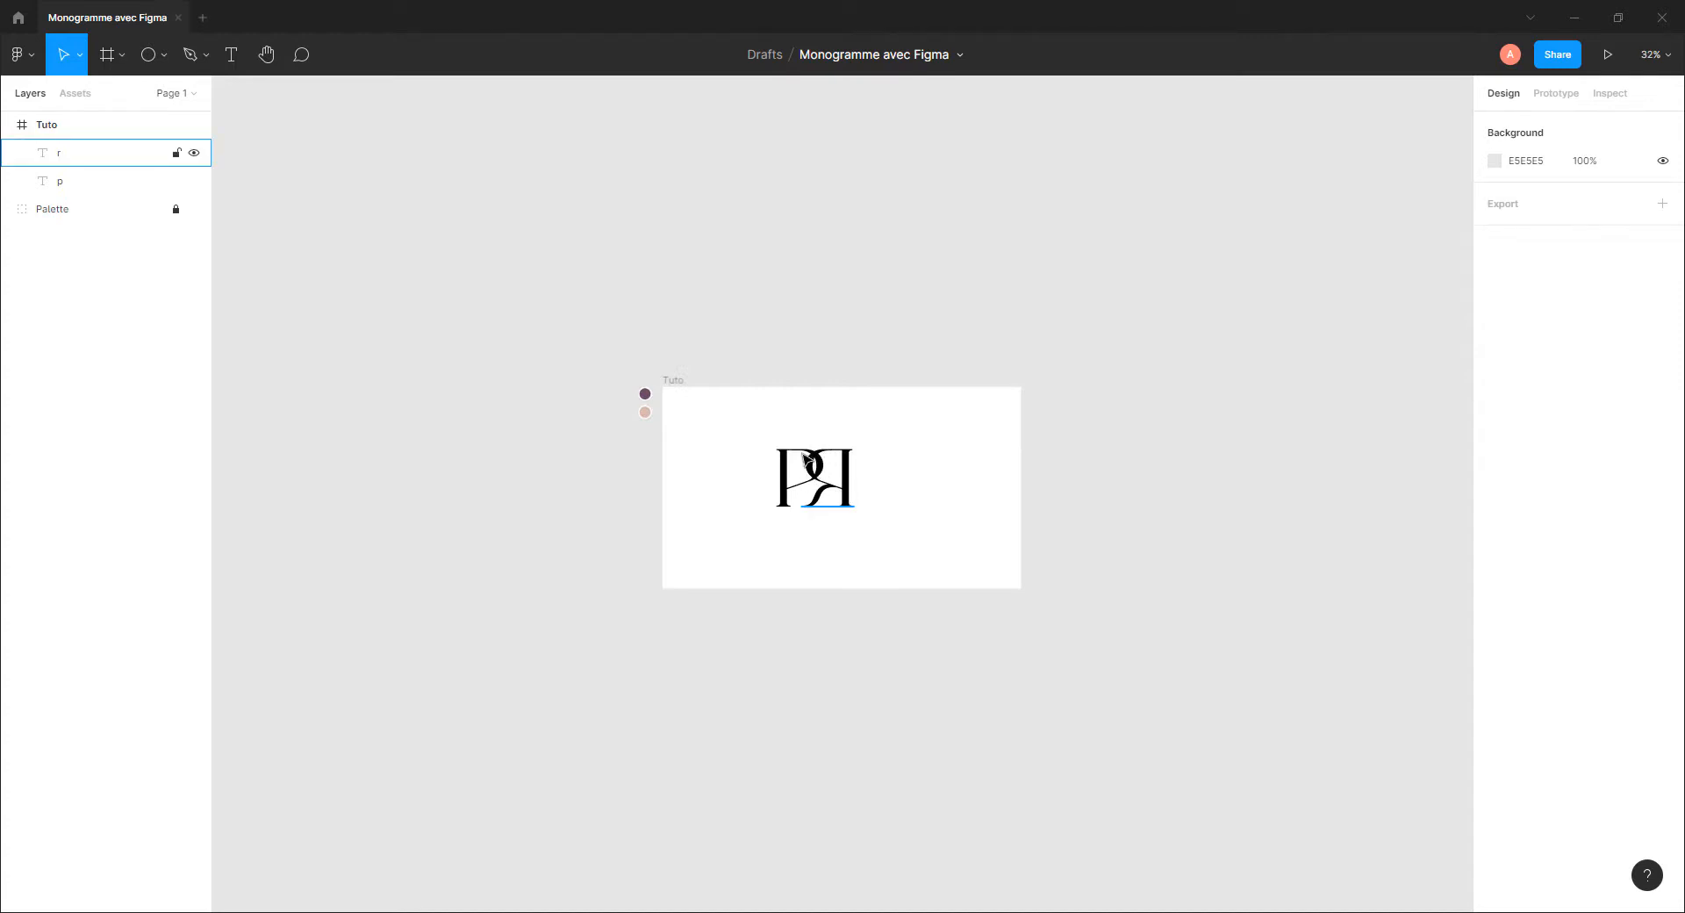
scroll(810, 487, up, 6)
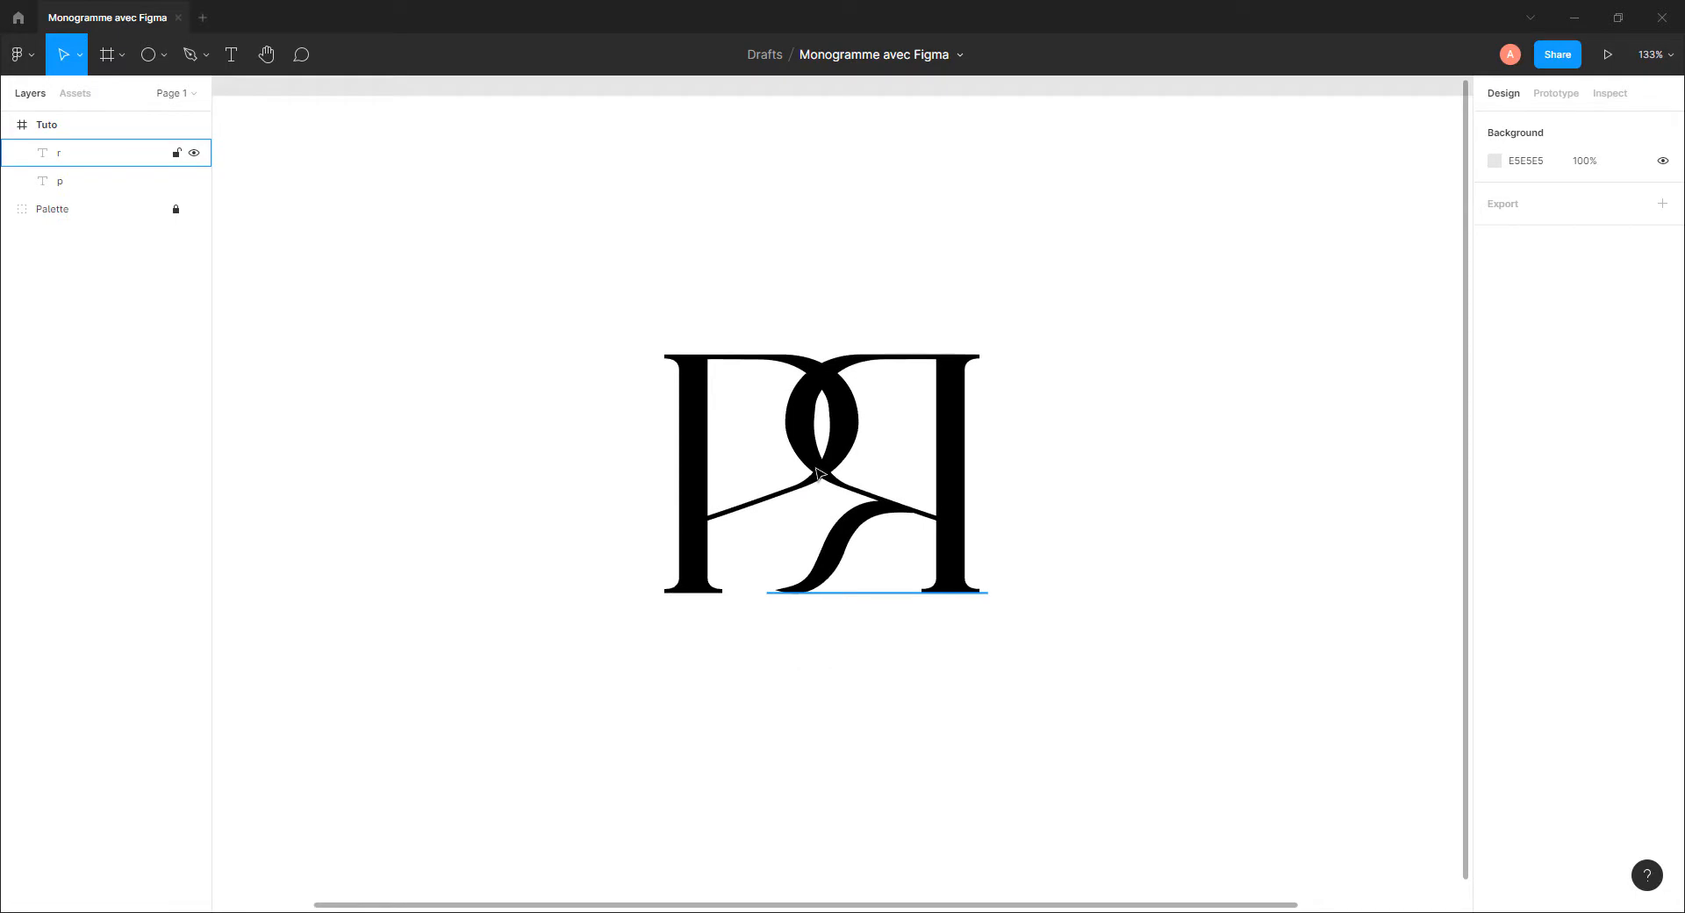
scroll(990, 474, down, 1)
drag(1049, 459, 913, 452)
Convert both letters from text to separate vector shapes with Outline stroke
drag(702, 337, 939, 491)
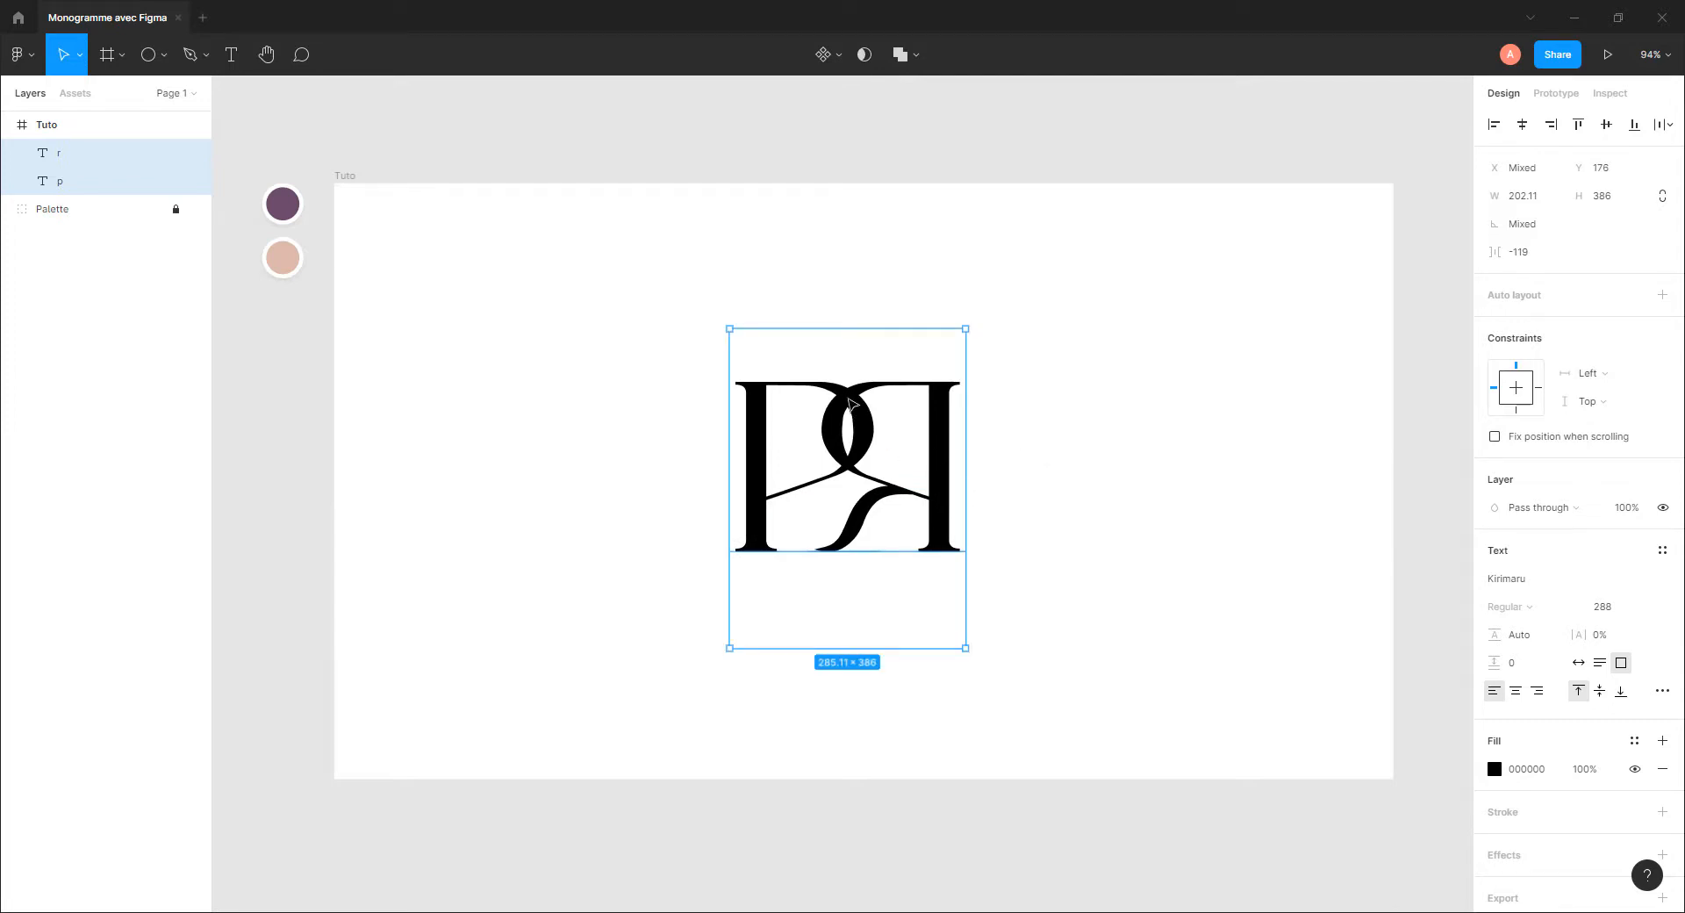
right_click(848, 402)
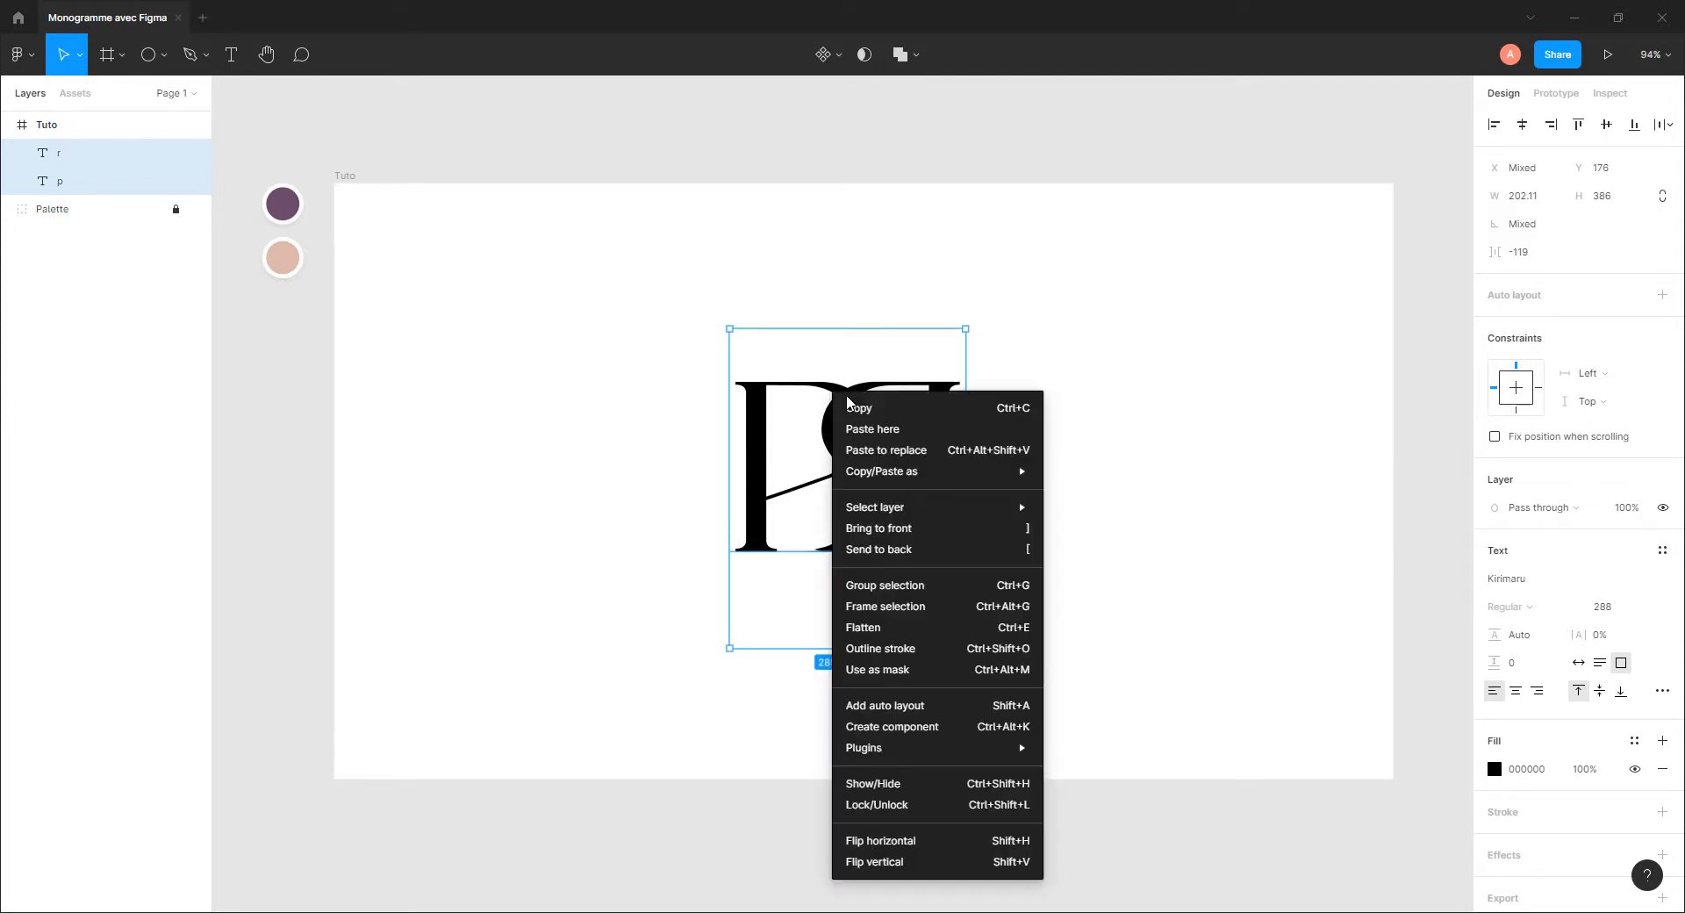
click(890, 650)
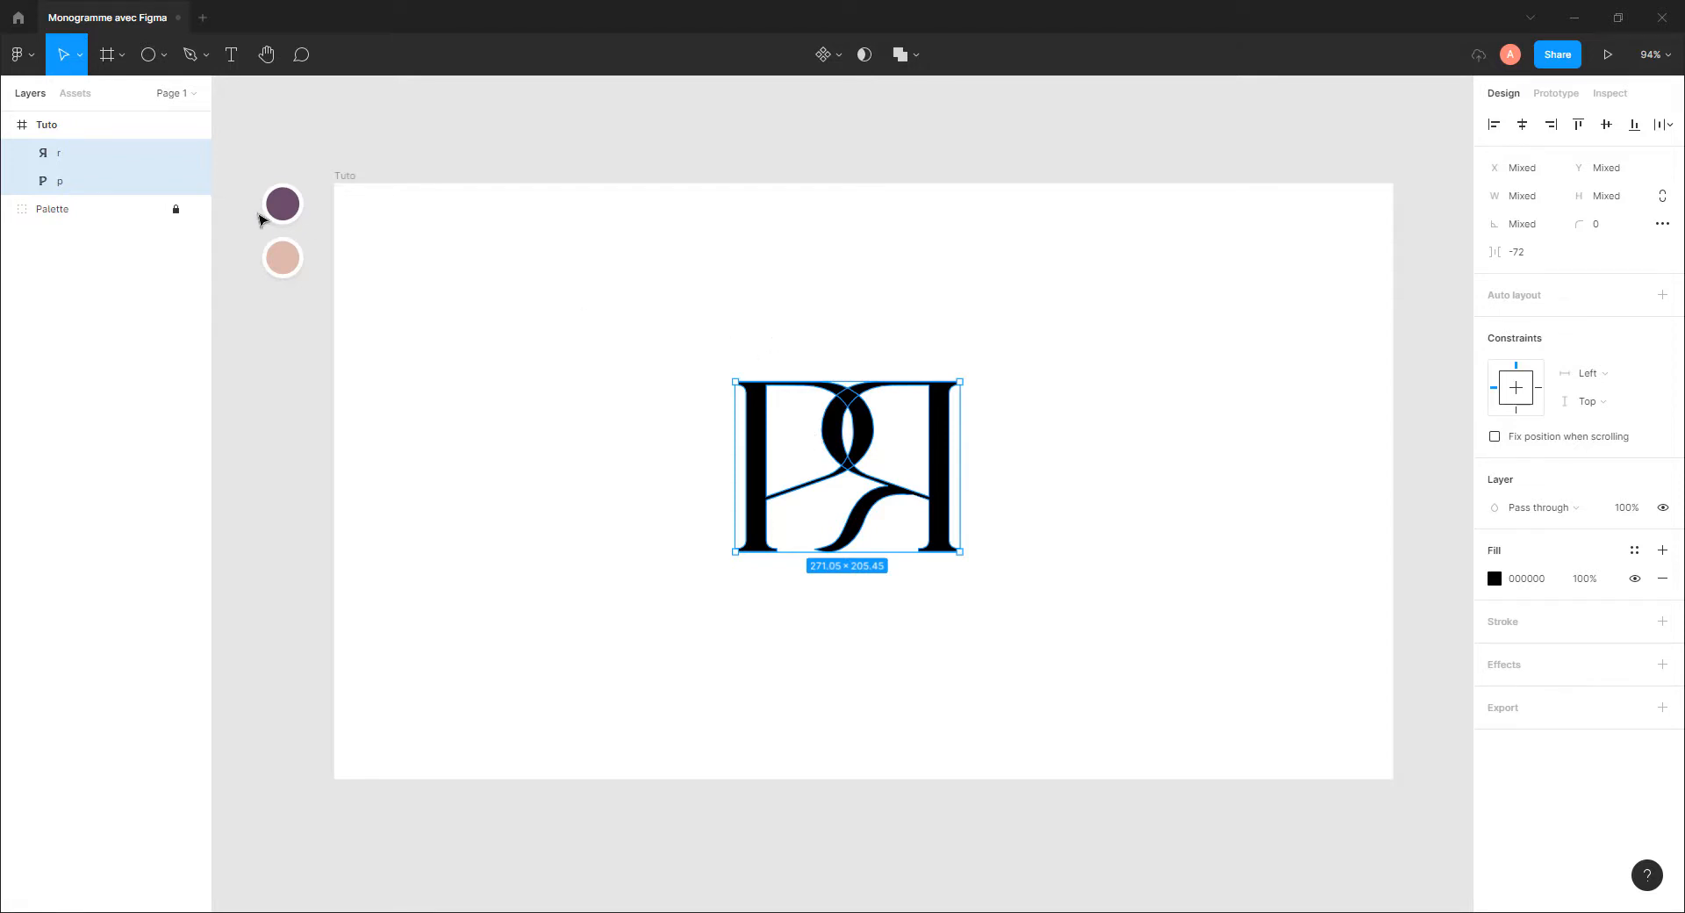
click(760, 350)
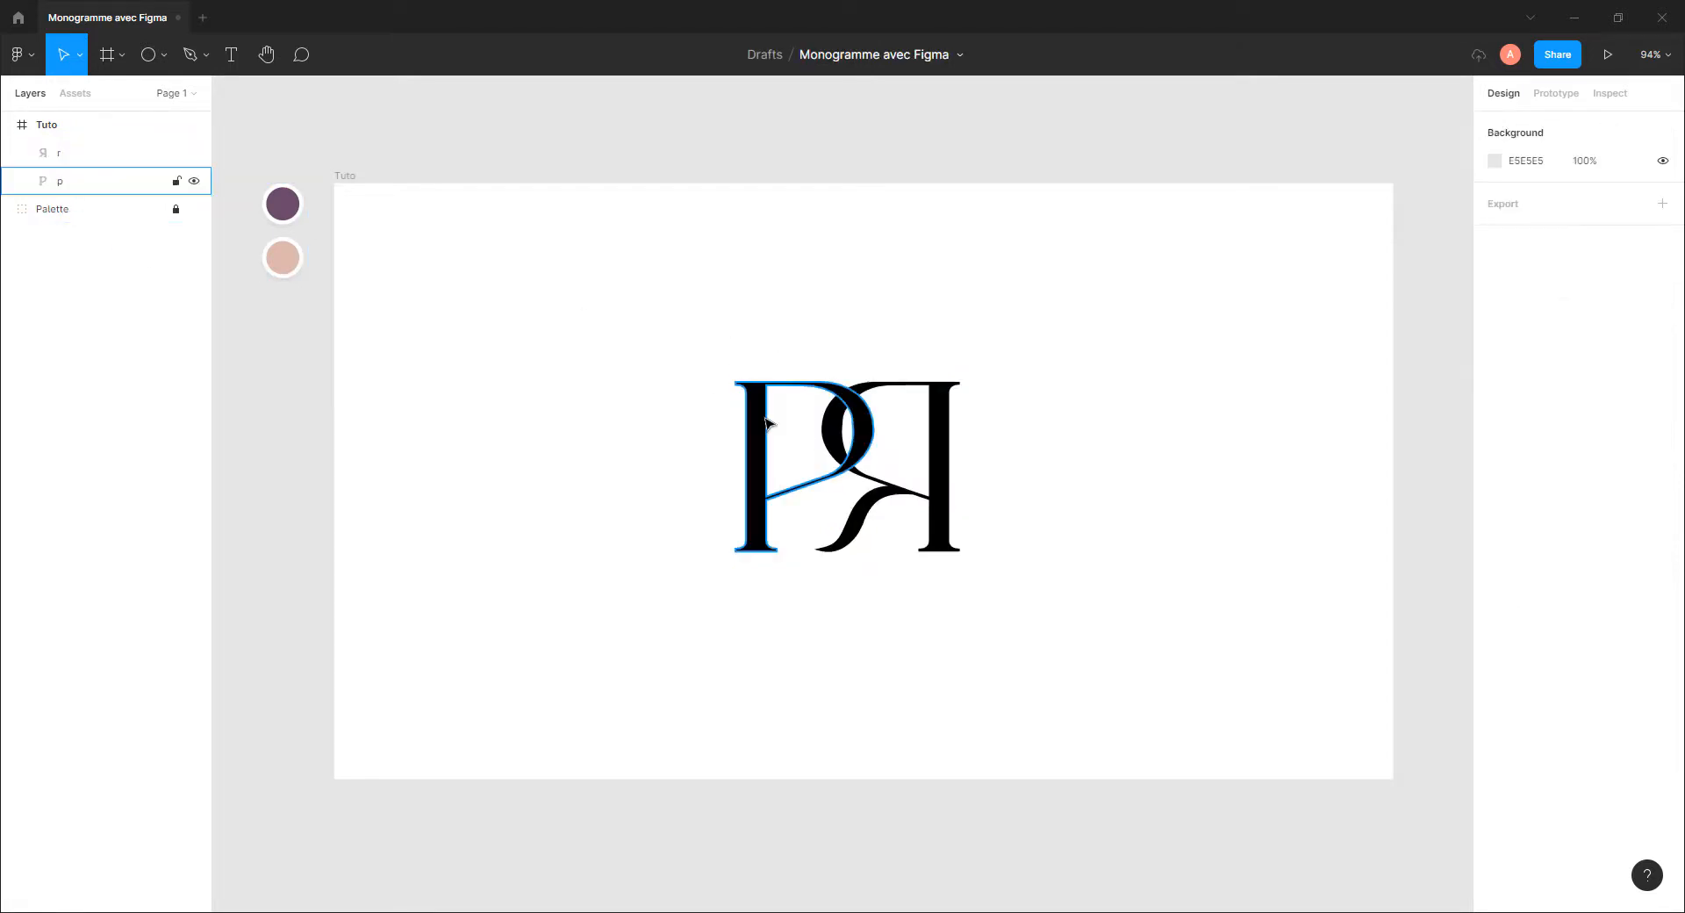
click(764, 421)
click(932, 460)
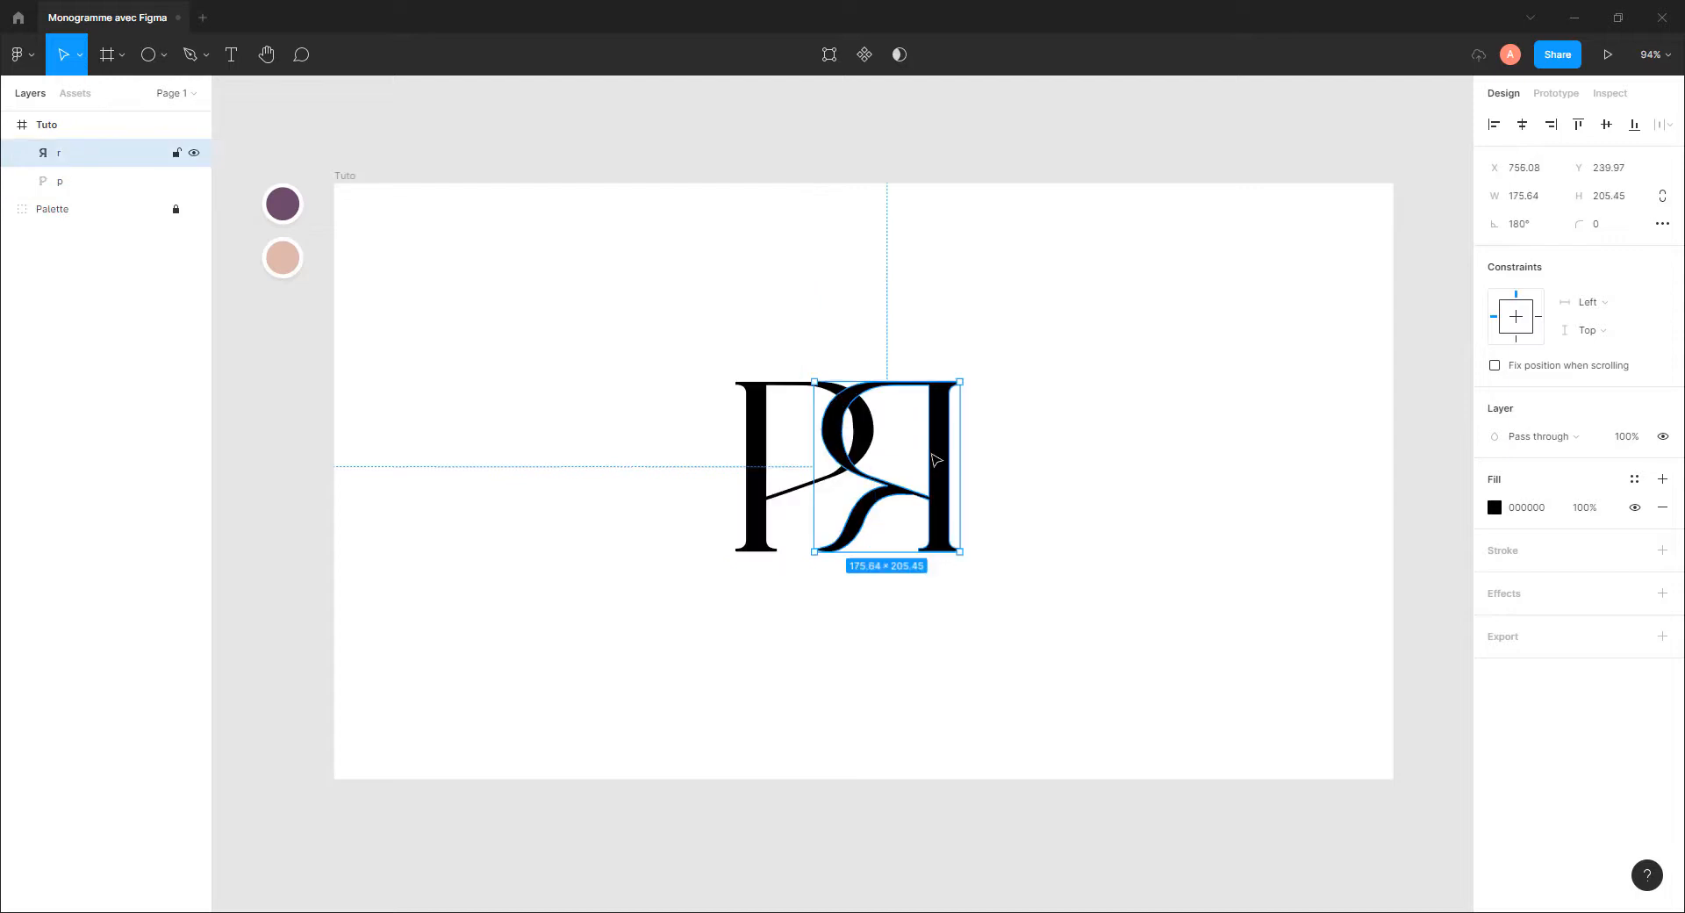
click(887, 350)
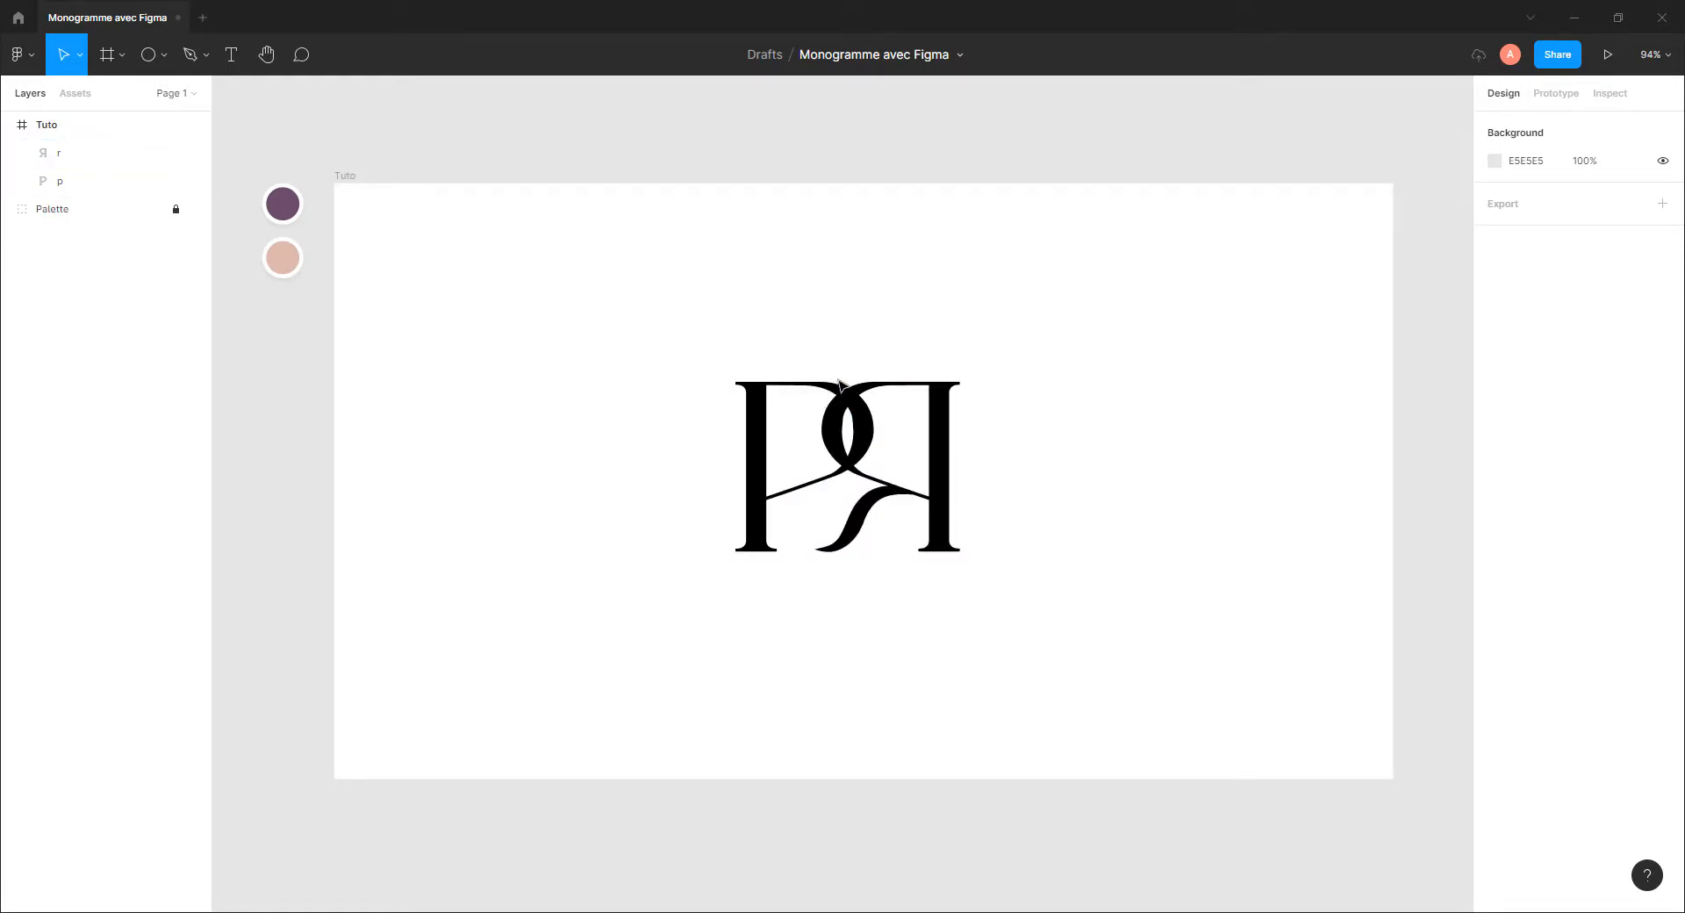
Activate the Pencil tool with a red FF0000 stroke and a thickness of 37
scroll(838, 612, up, 2)
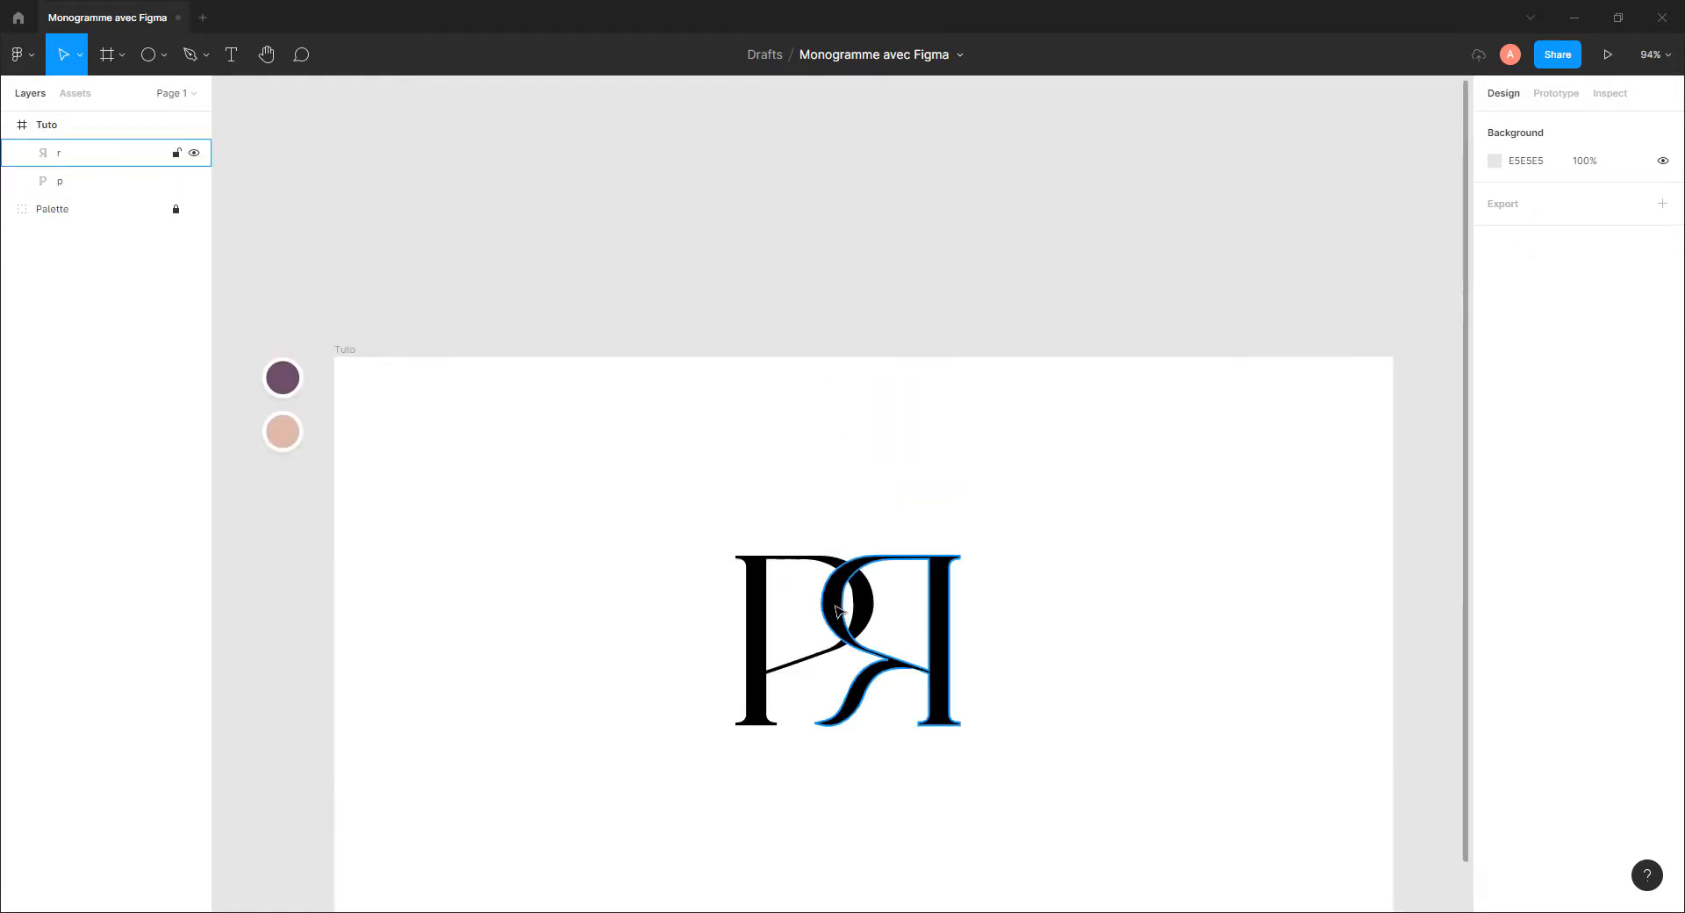
scroll(838, 612, up, 5)
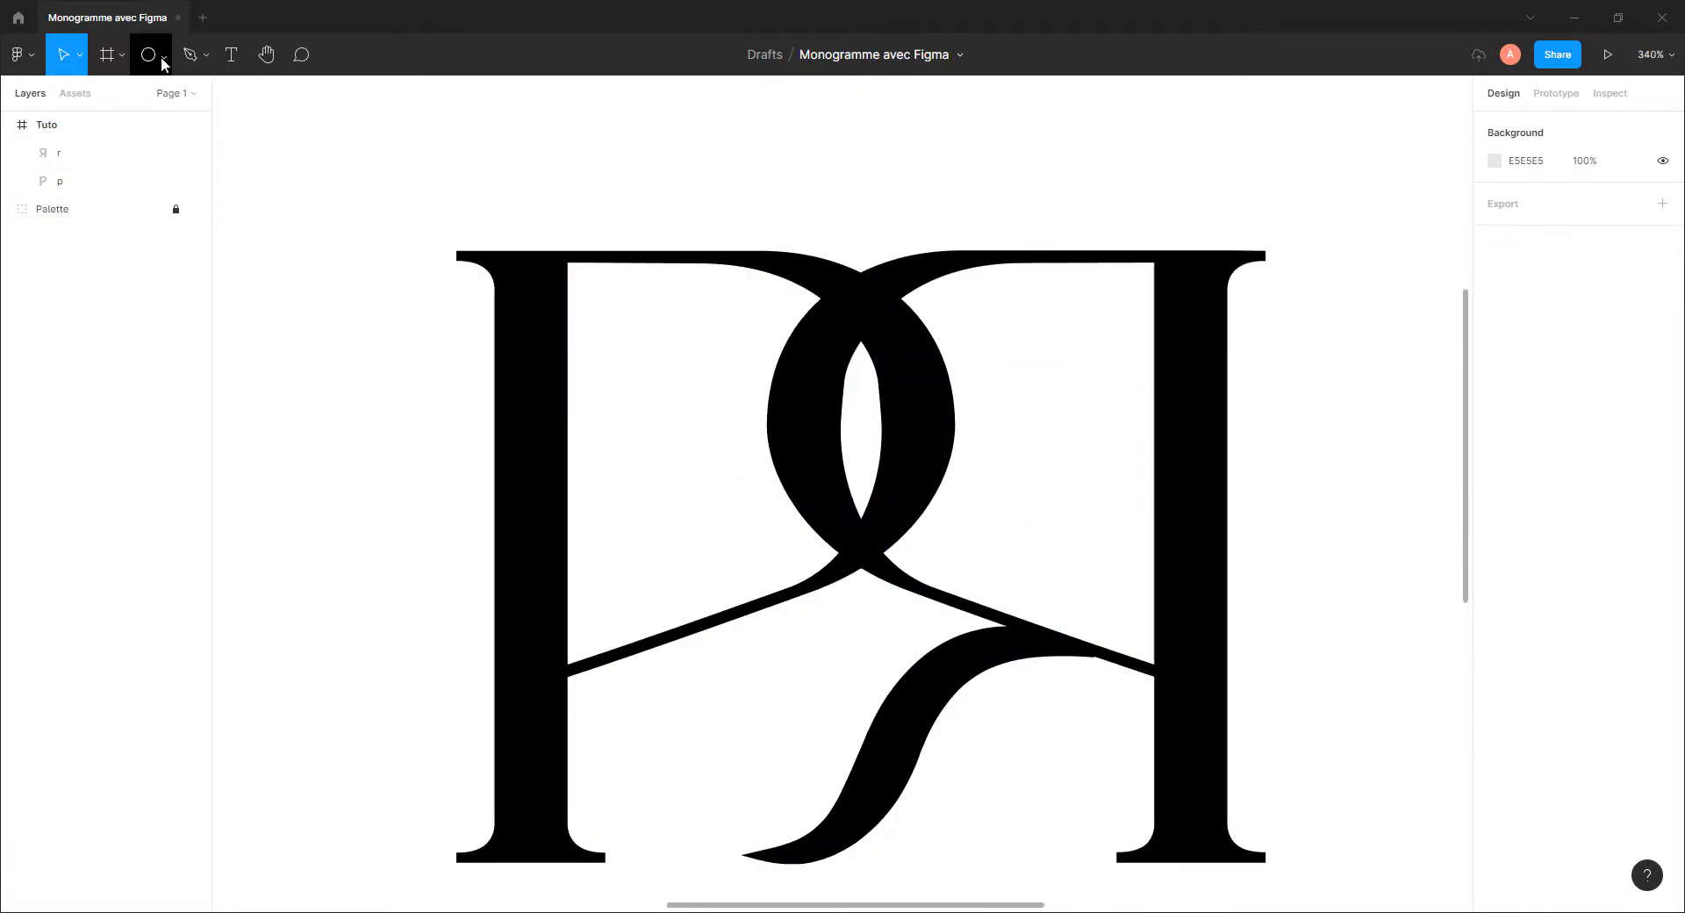
click(206, 58)
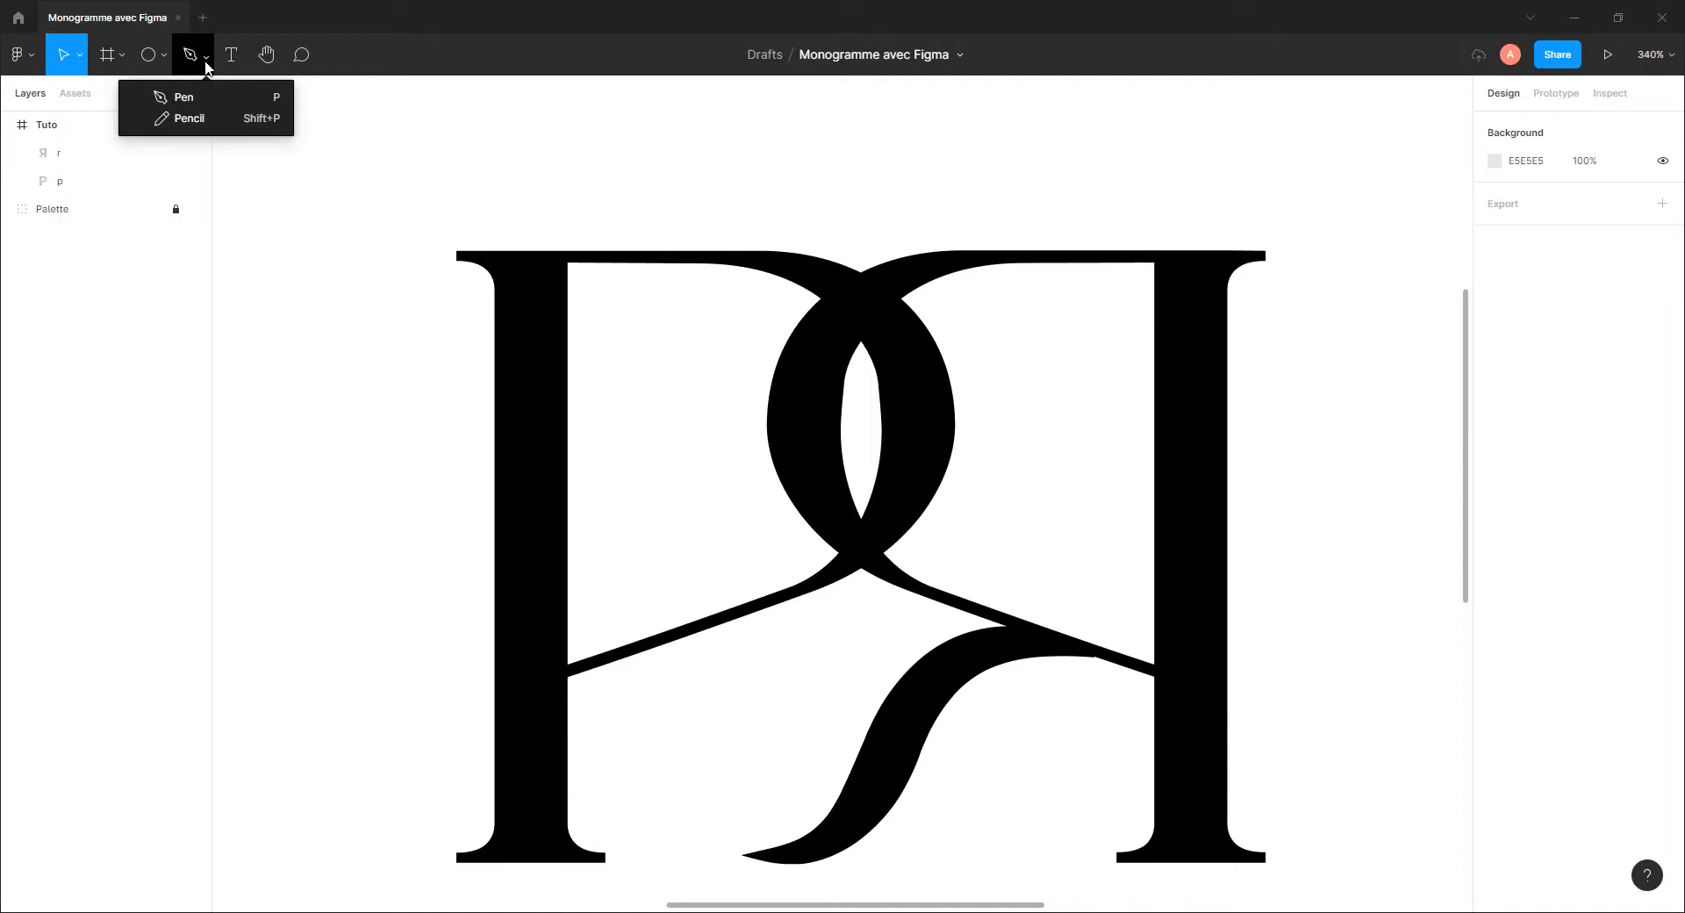
click(188, 117)
click(1495, 162)
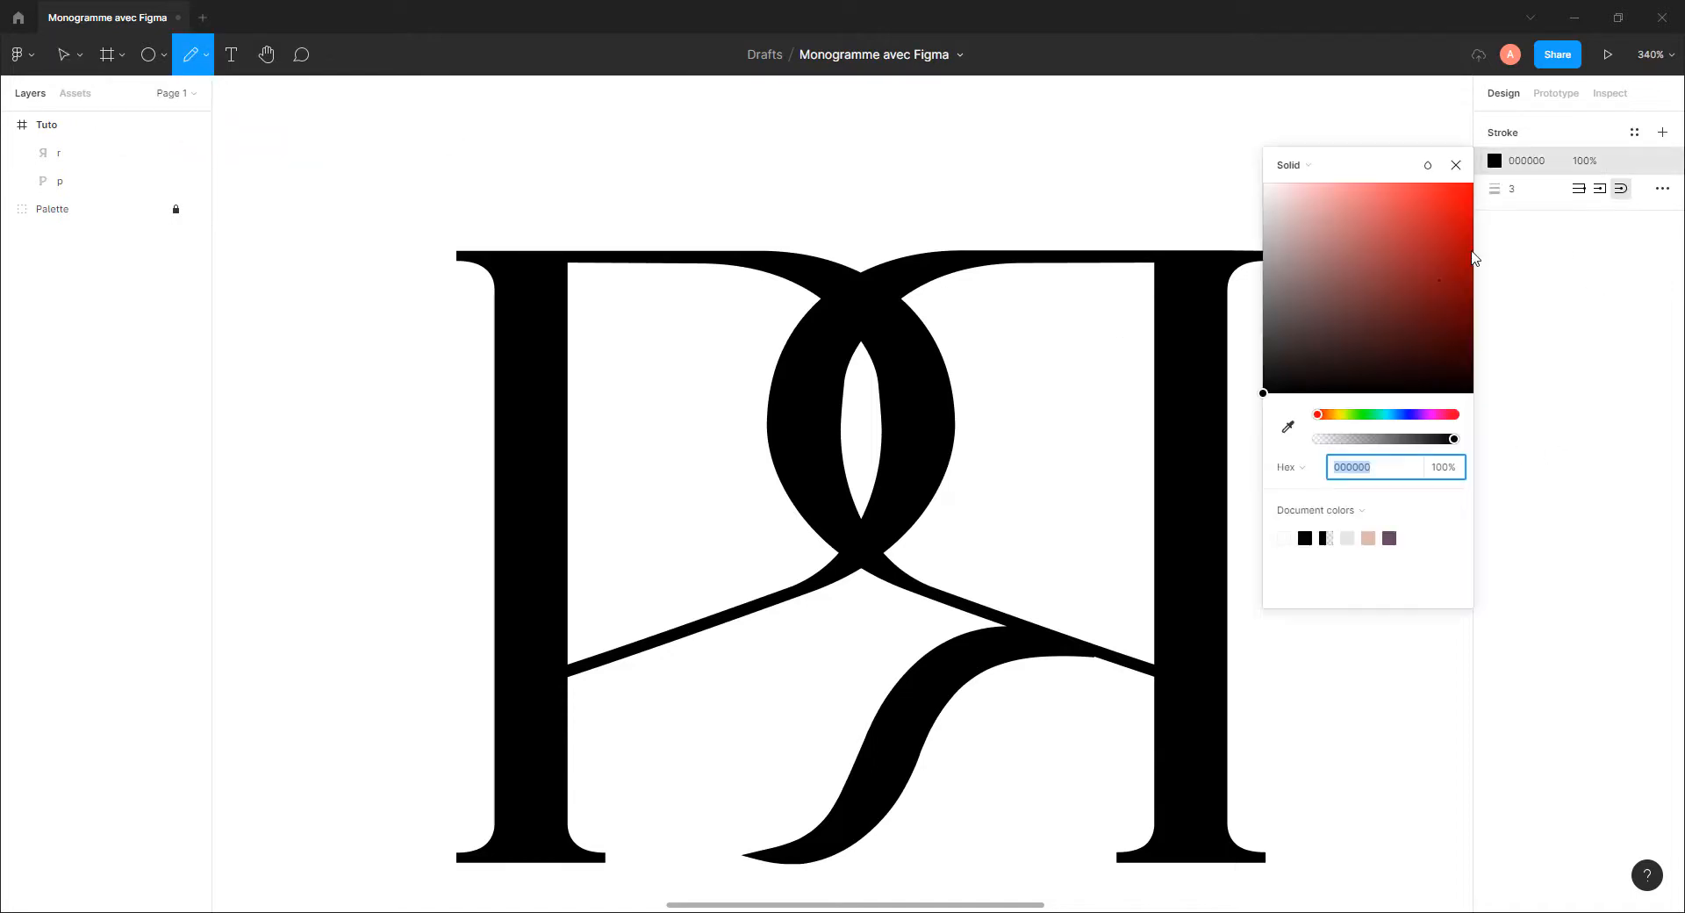
mouse_move(1435, 262)
mouse_down()
mouse_move(1504, 151)
mouse_move(1468, 206)
mouse_up()
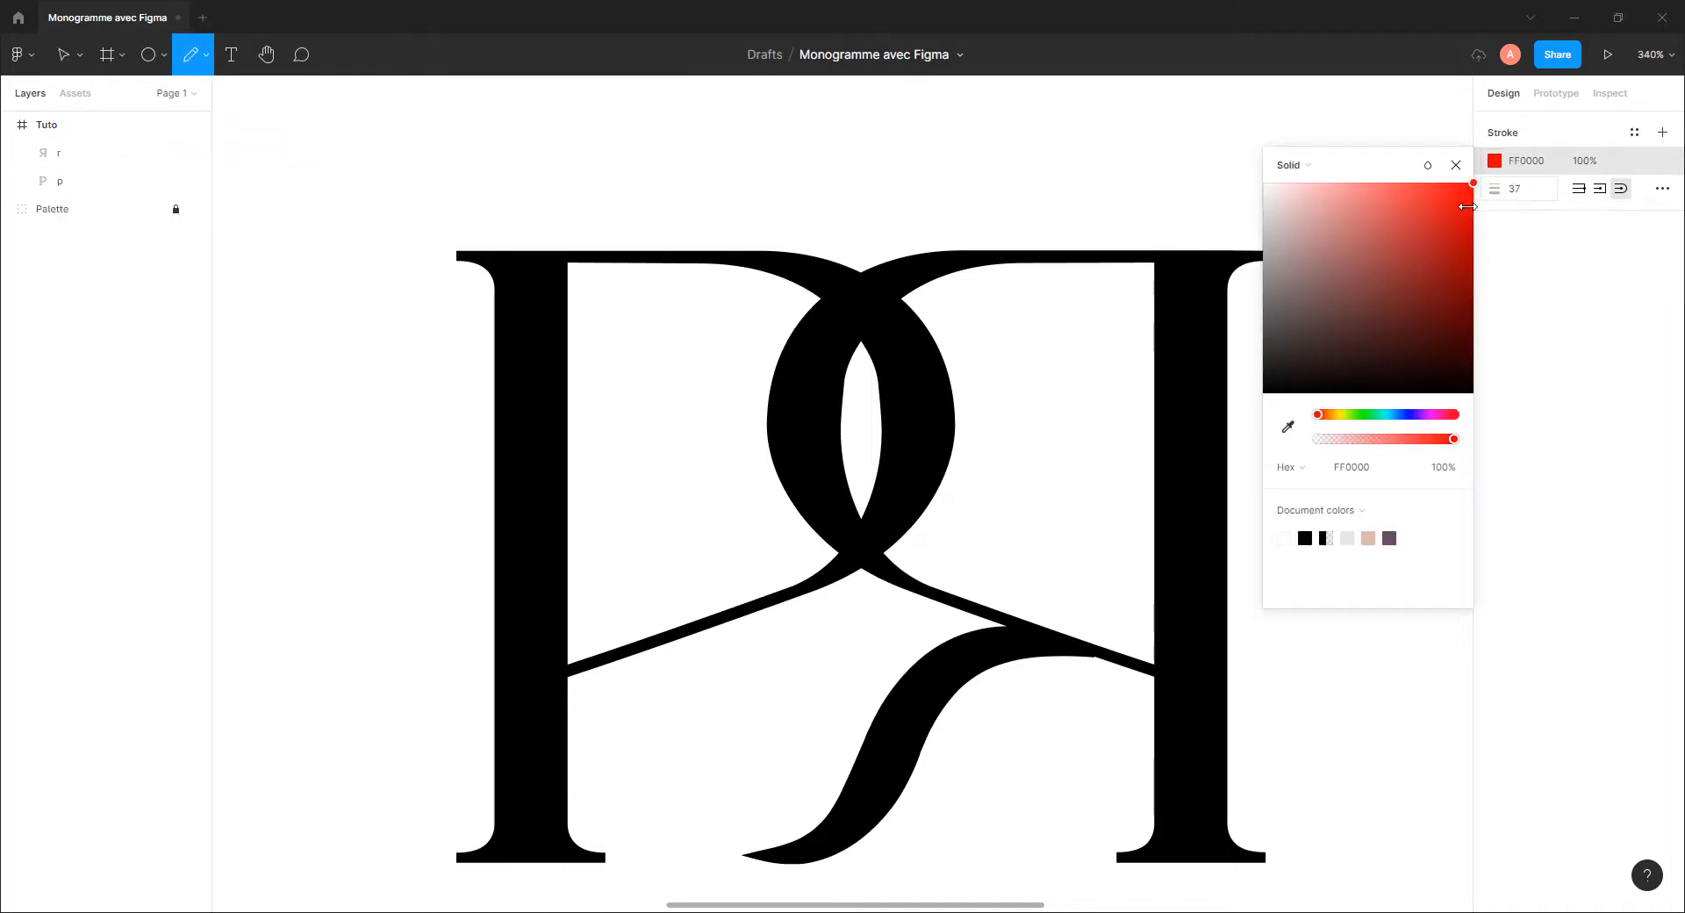
Undo a trial pencil stroke over the upper crossing and set the stroke thickness to 9
drag(781, 282, 828, 256)
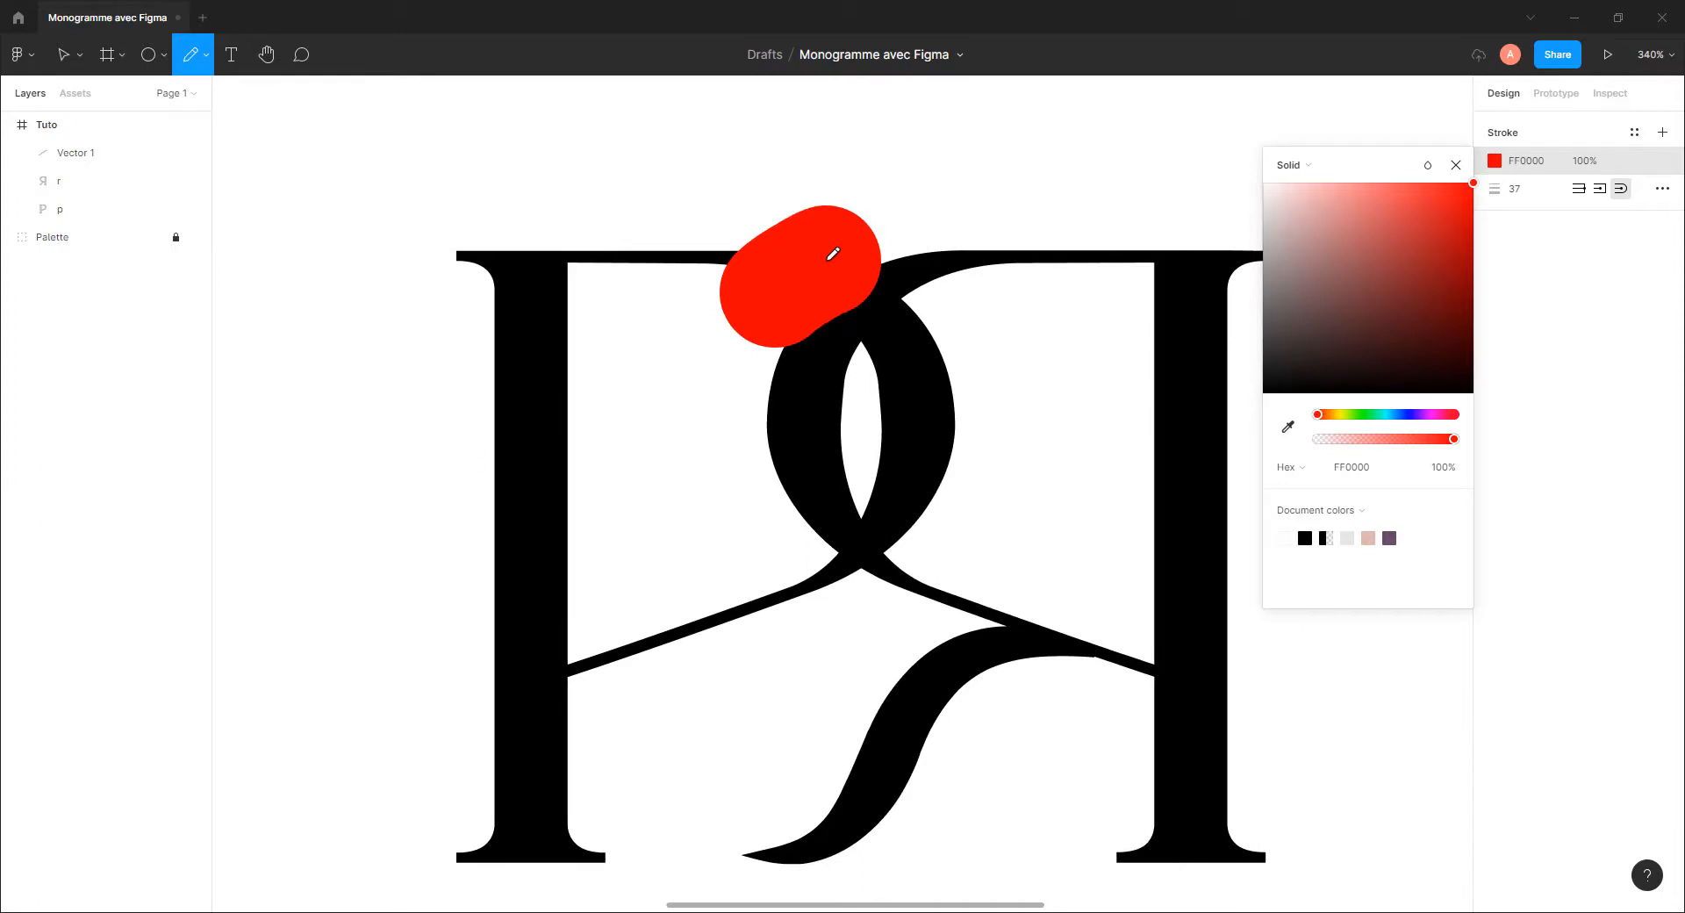
key(ctrl+z)
mouse_move(1495, 189)
mouse_down()
mouse_move(1443, 200)
mouse_move(1459, 200)
mouse_up()
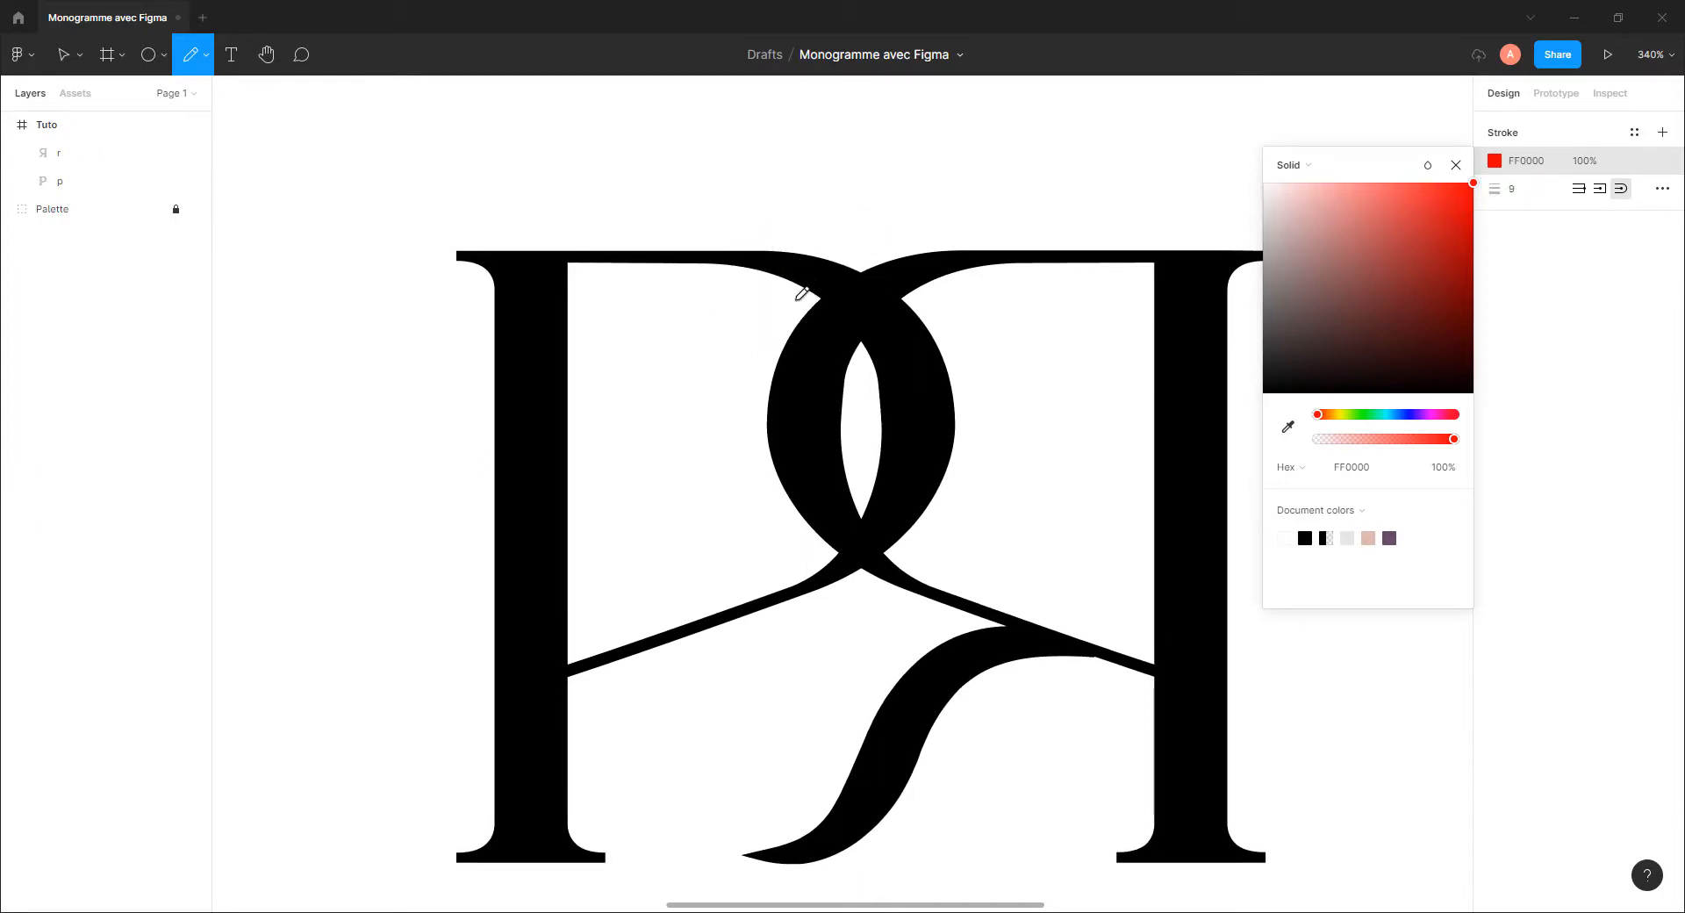
Draw four short red pencil strokes across the P's bowl, two at the upper crossing and two at the lower crossing with the R
drag(796, 300, 863, 244)
drag(862, 371, 943, 311)
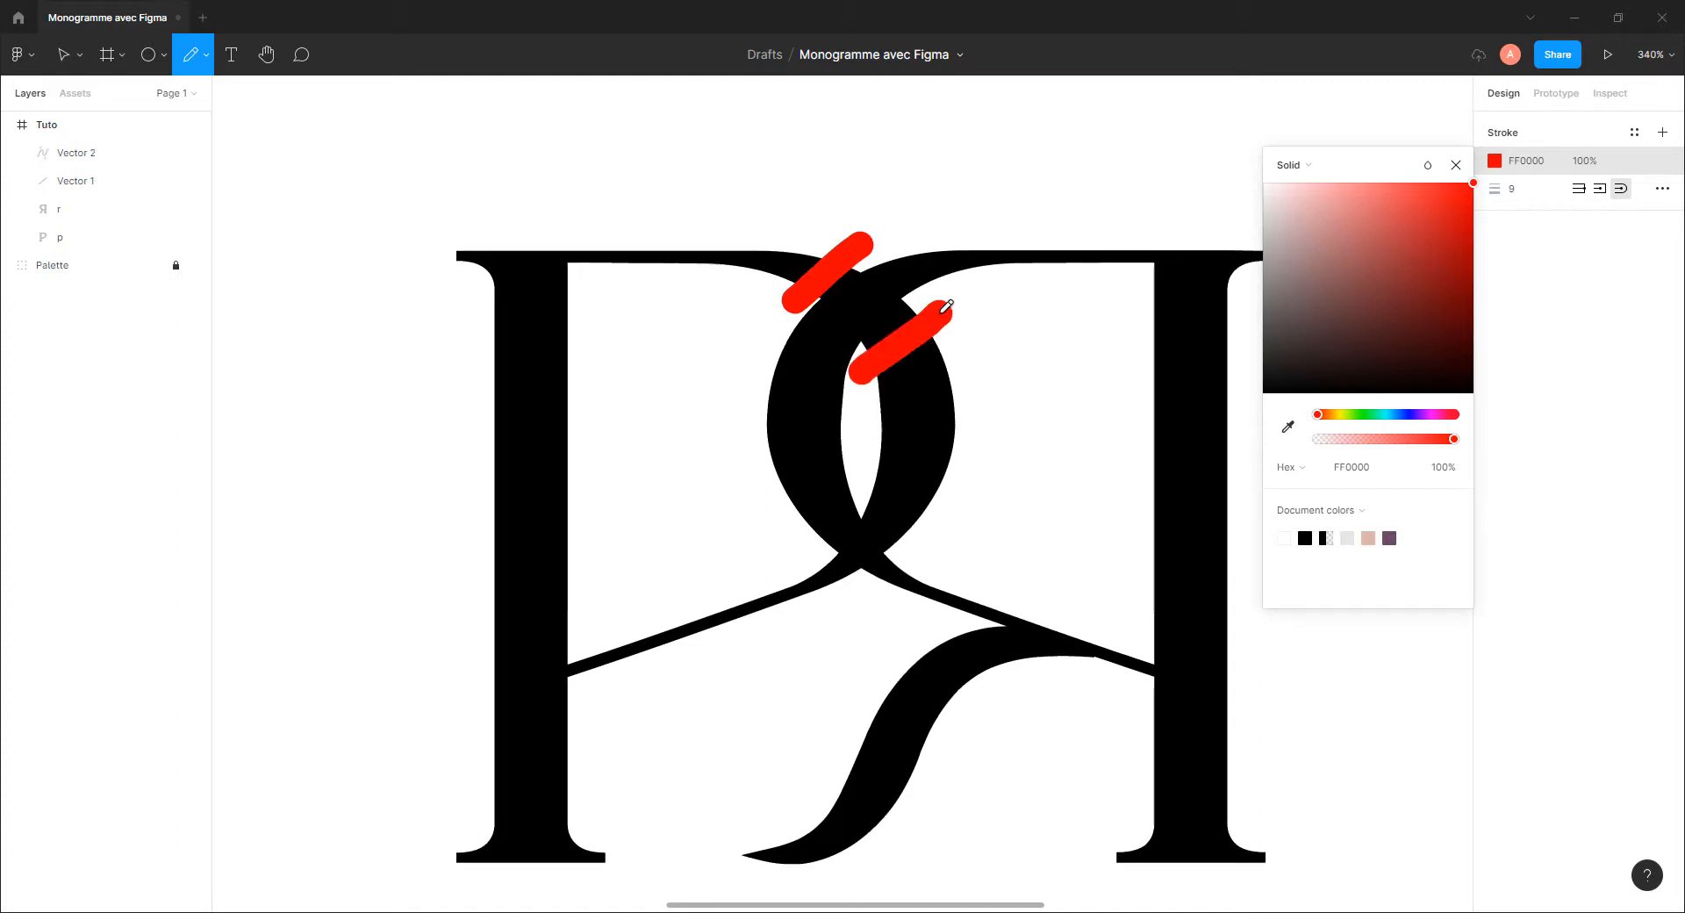
drag(864, 490, 917, 566)
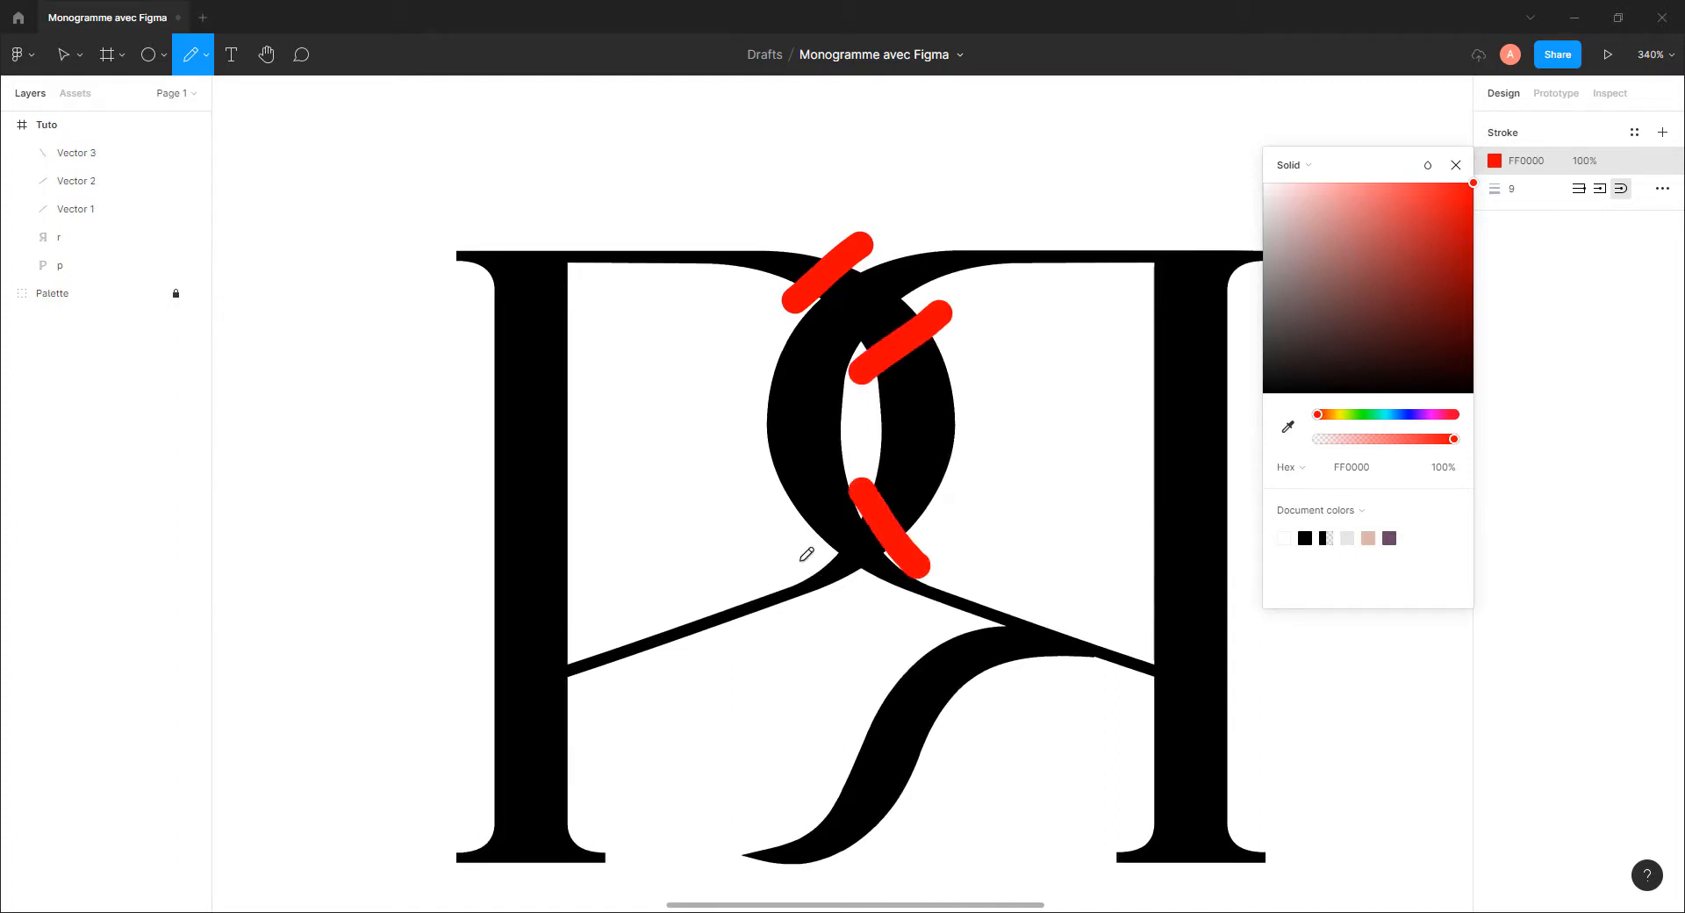
drag(800, 558, 847, 606)
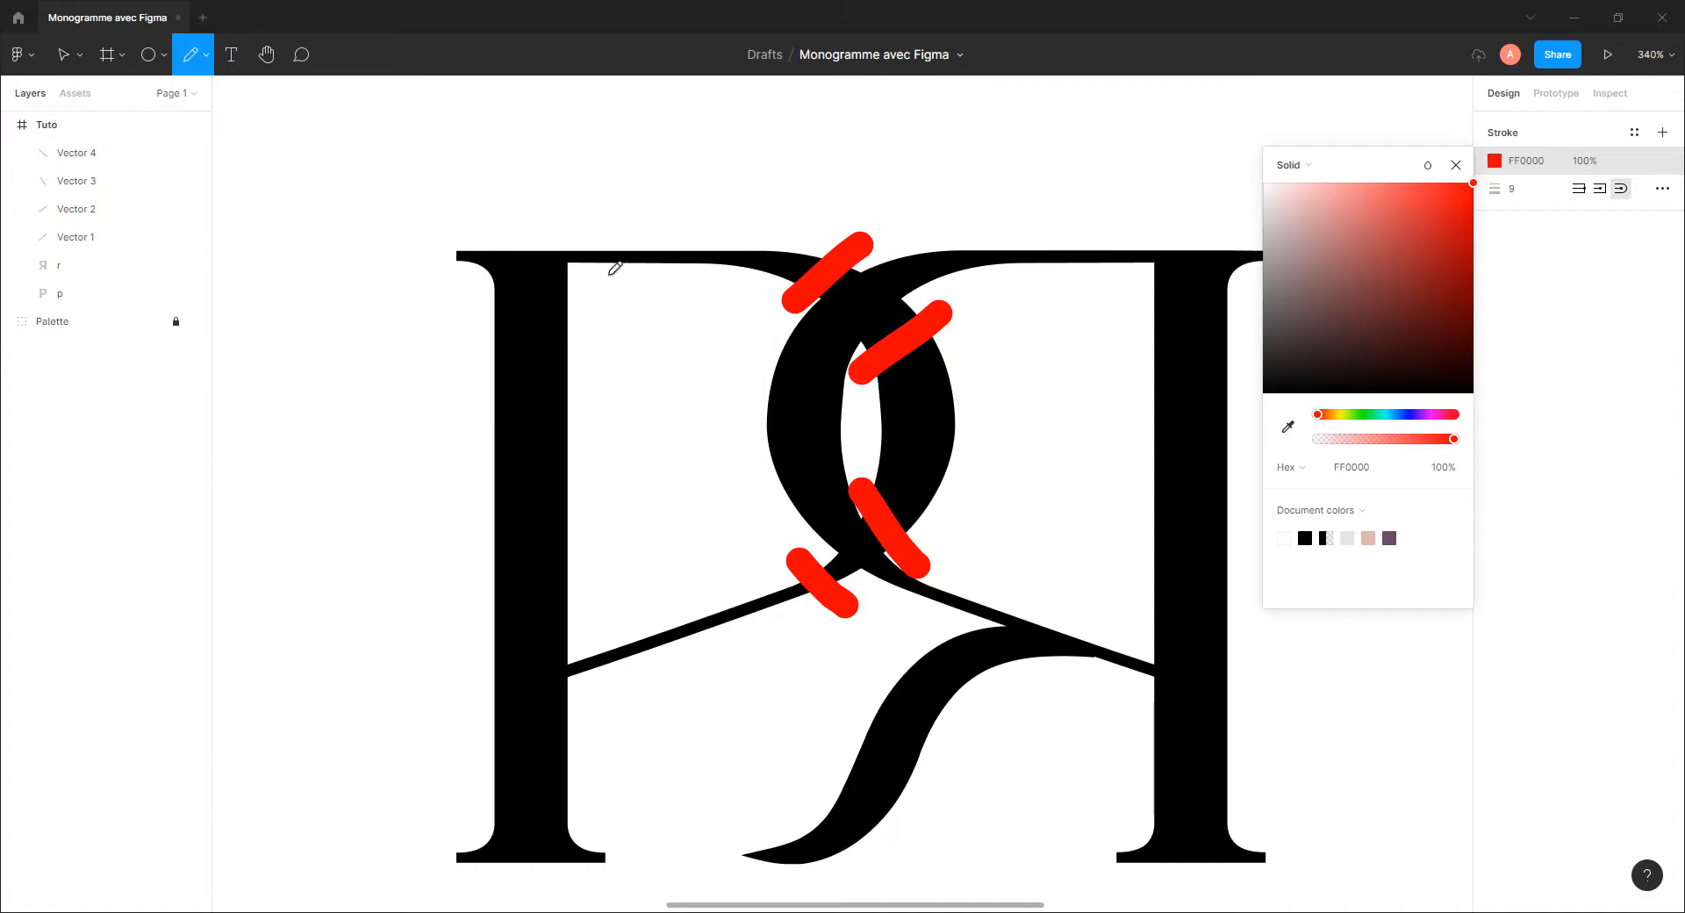
click(207, 61)
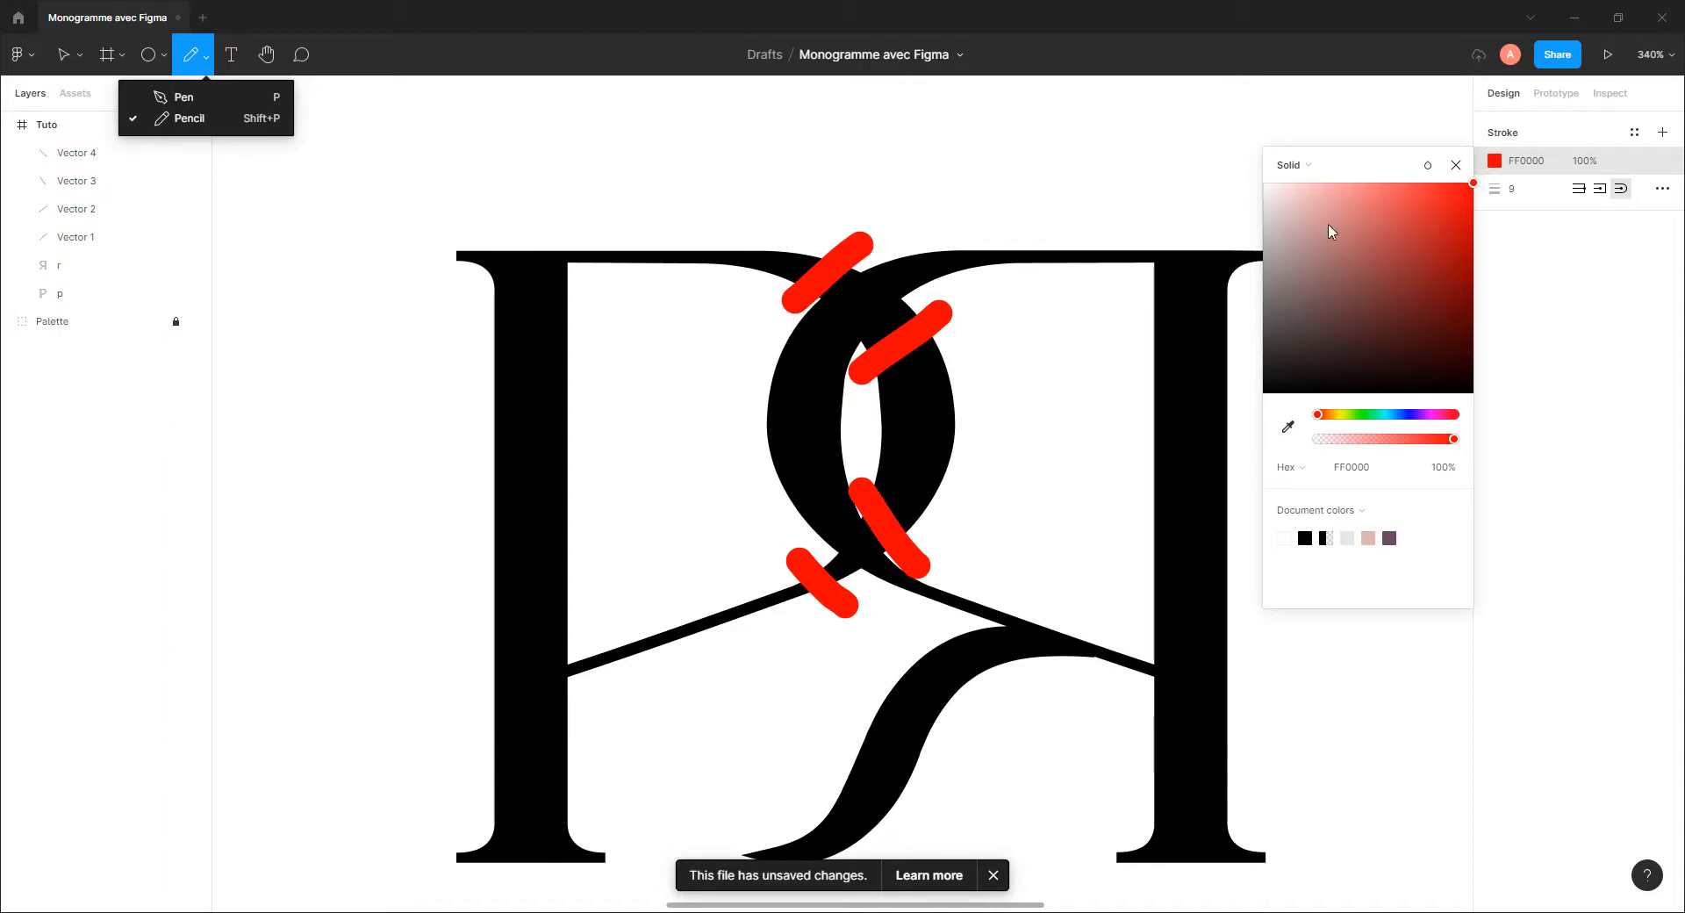
click(1455, 164)
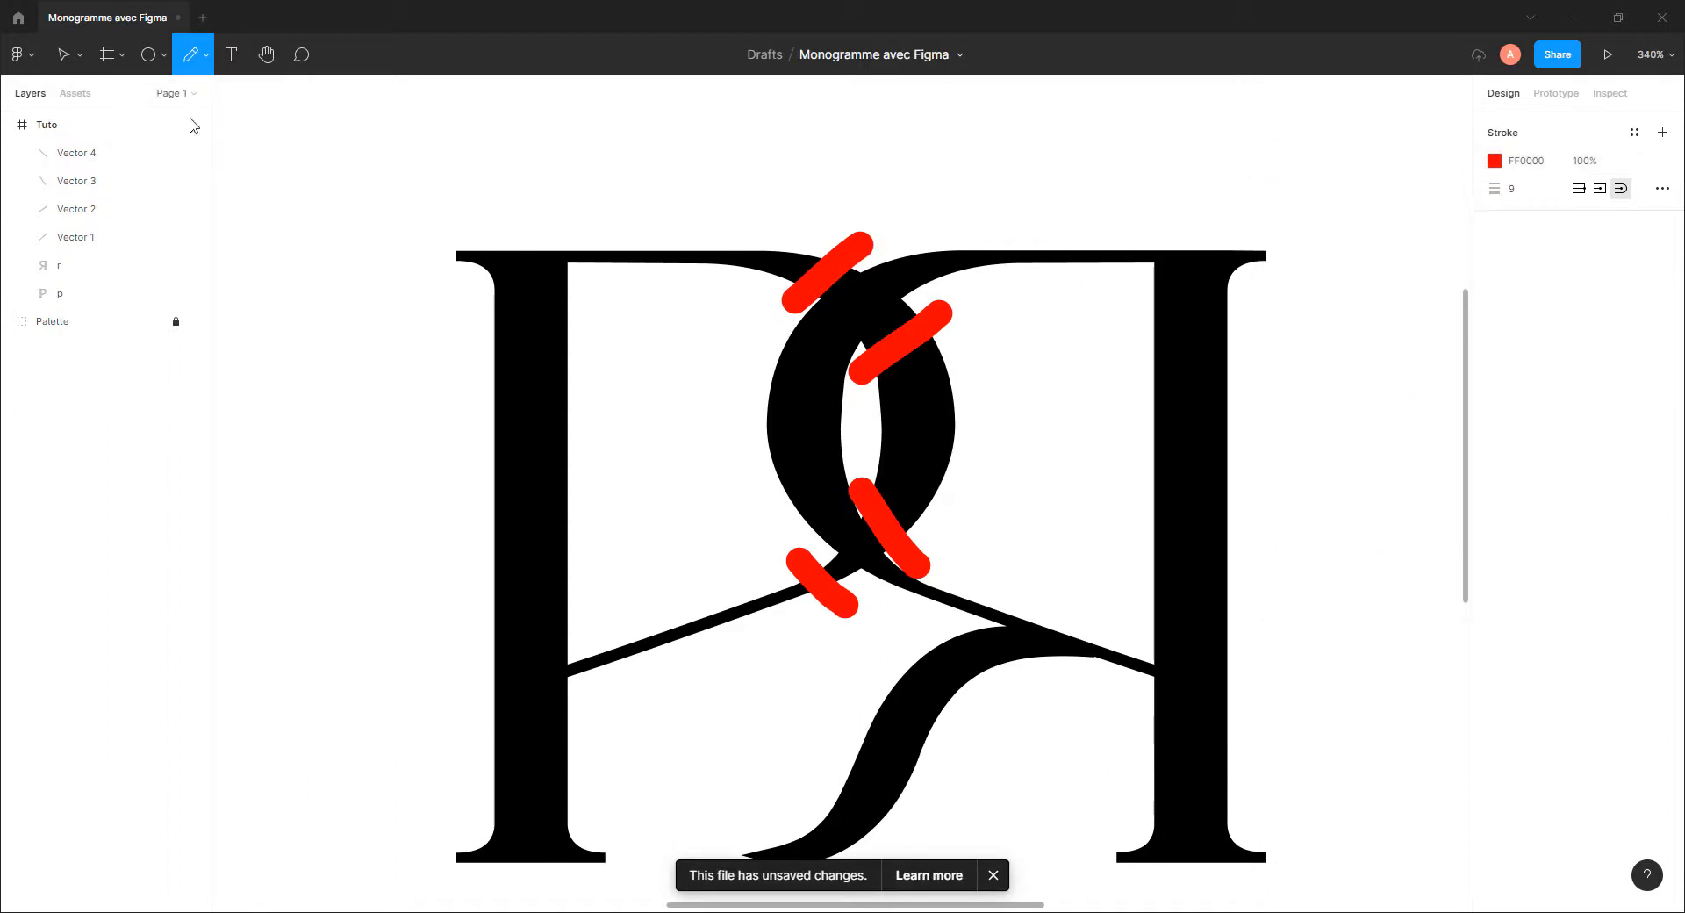
Delete the four red pencil strokes, Vector 1 through Vector 4, drawn across the letters' crossings
click(63, 55)
click(105, 237)
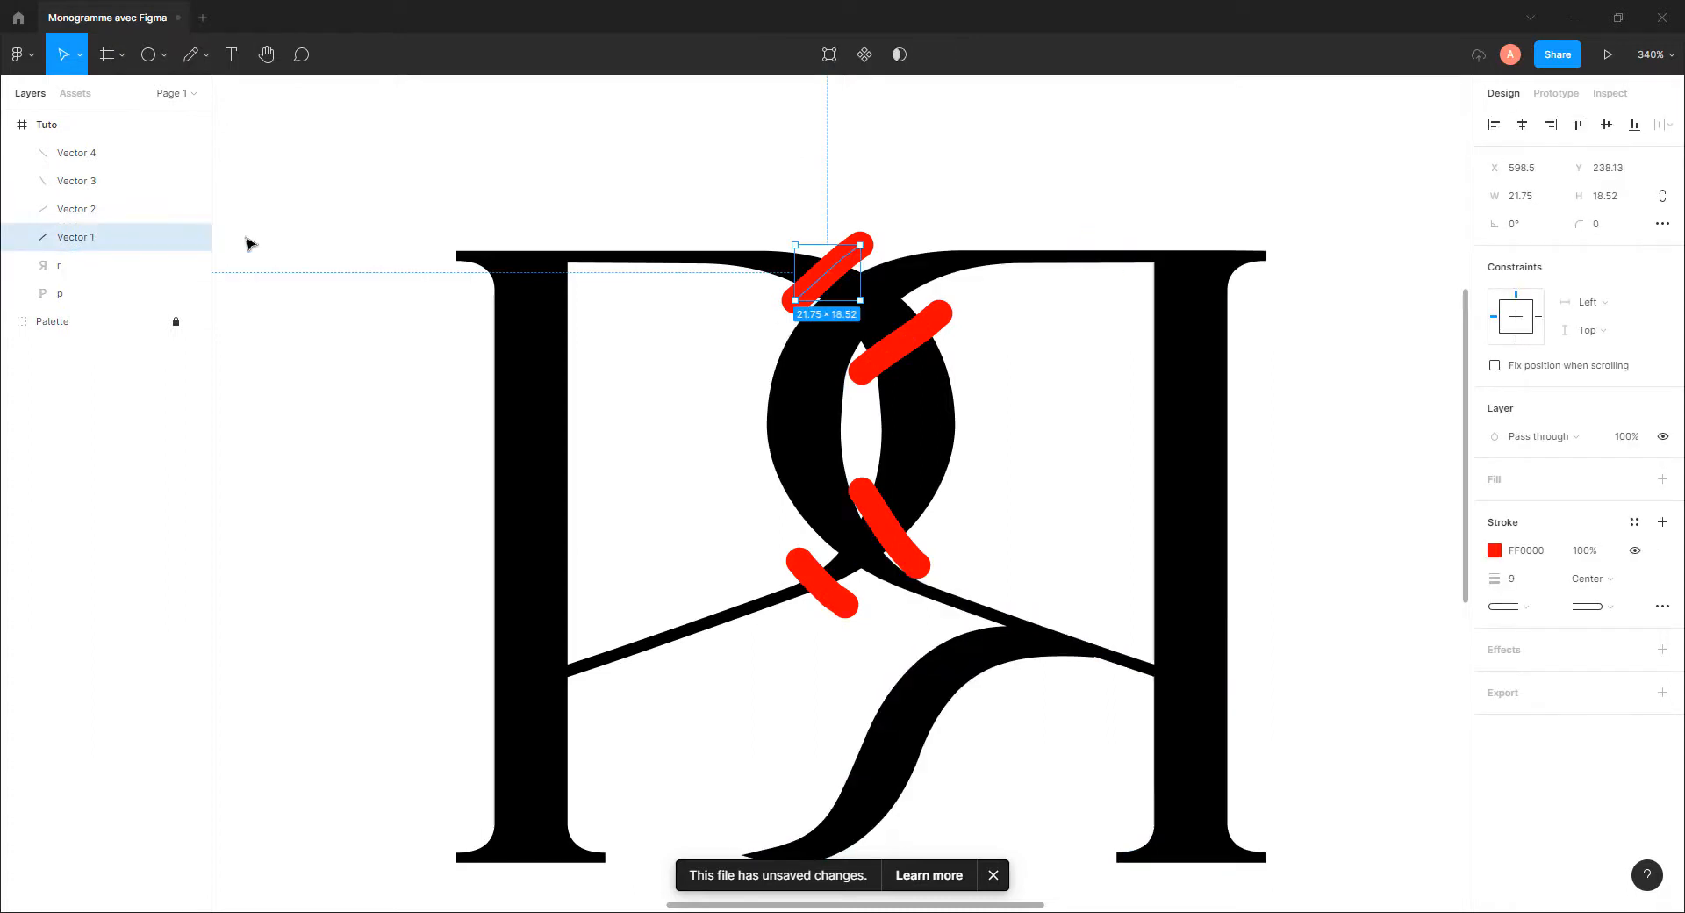
shift+click(70, 156)
key(Delete)
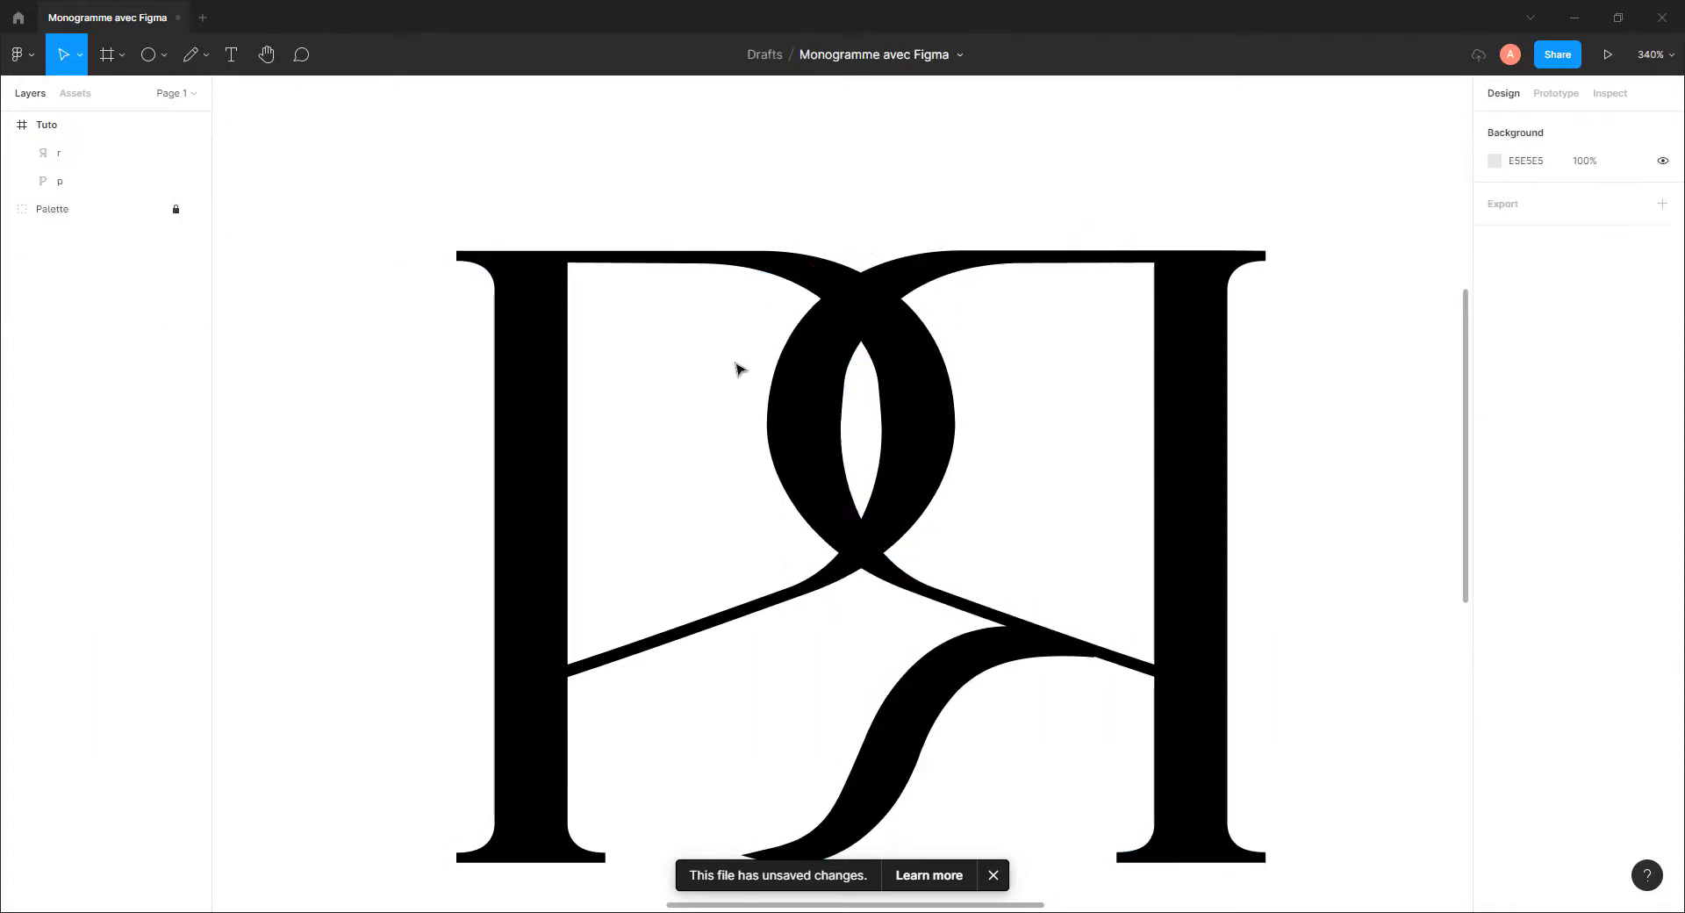
scroll(921, 485, down, 2)
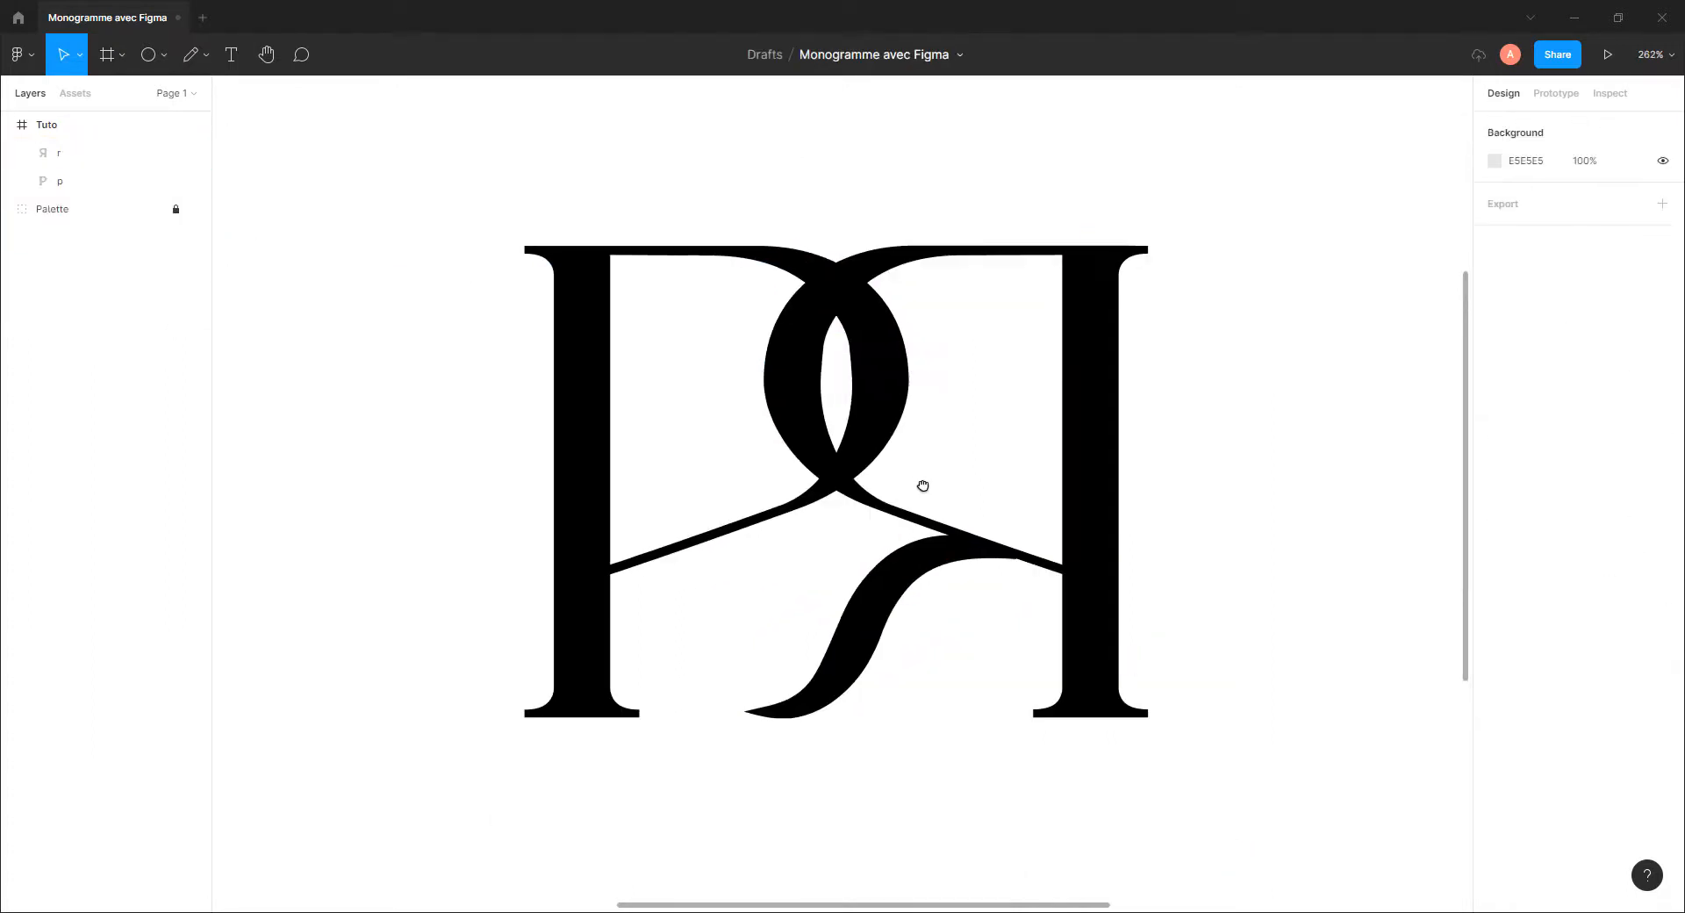
Add an outside stroke to the R with a thickness of 5 and the red color FF0000
click(904, 264)
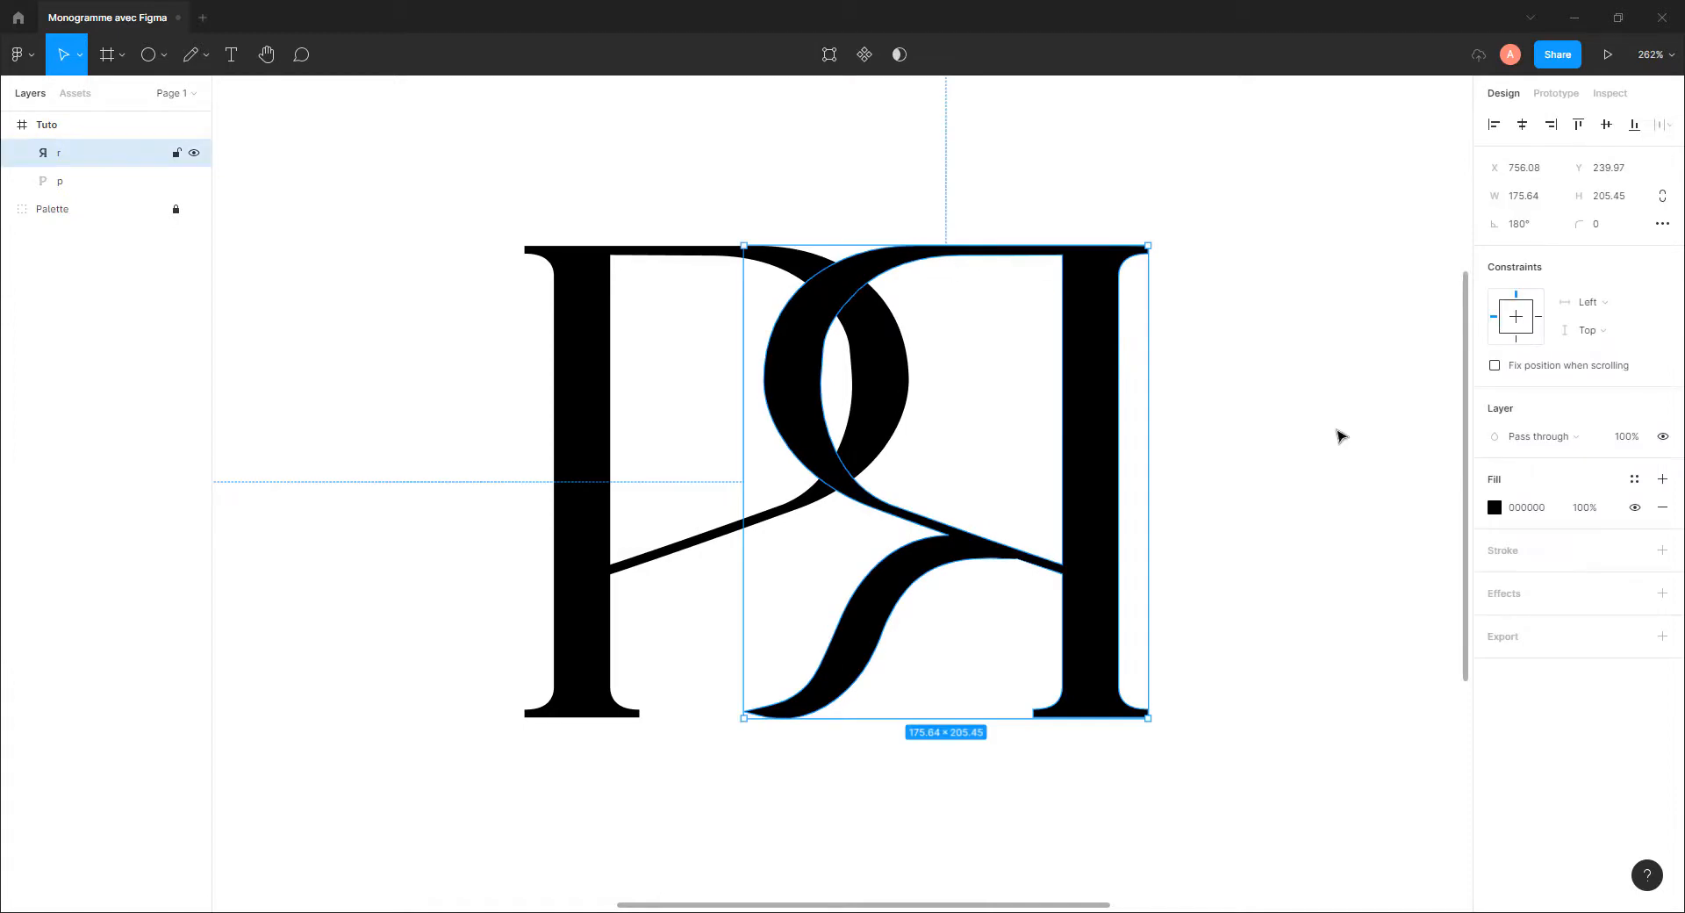
click(1505, 553)
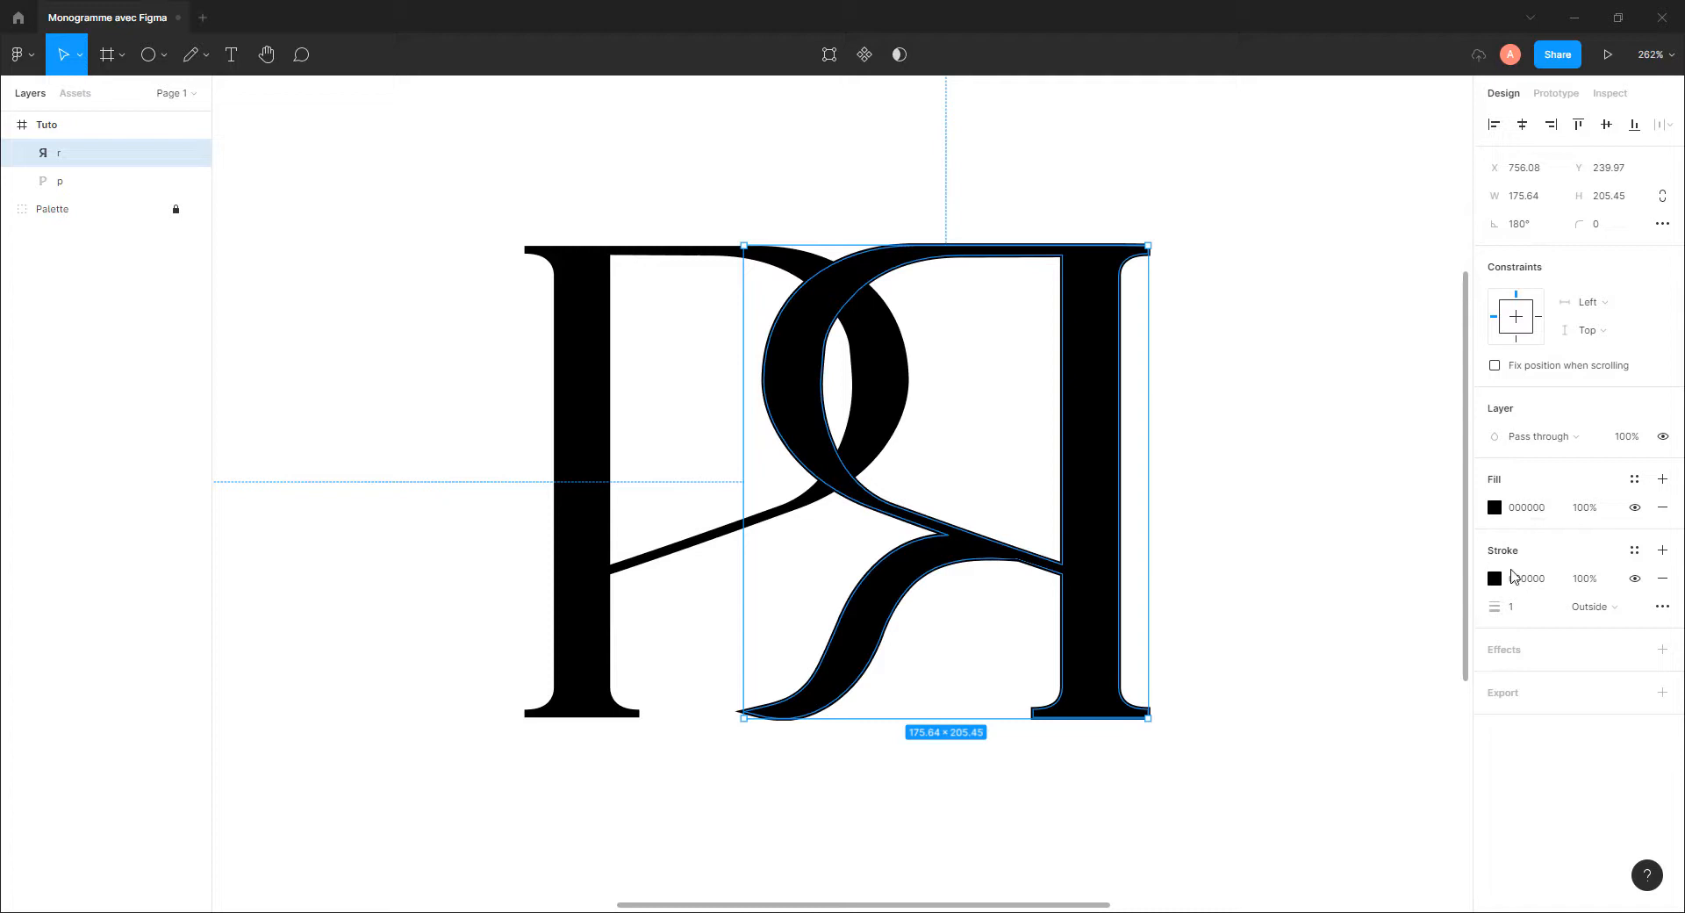
drag(1499, 608, 1506, 614)
click(1494, 578)
mouse_move(1395, 578)
mouse_down()
mouse_move(1410, 502)
mouse_move(1510, 431)
mouse_up()
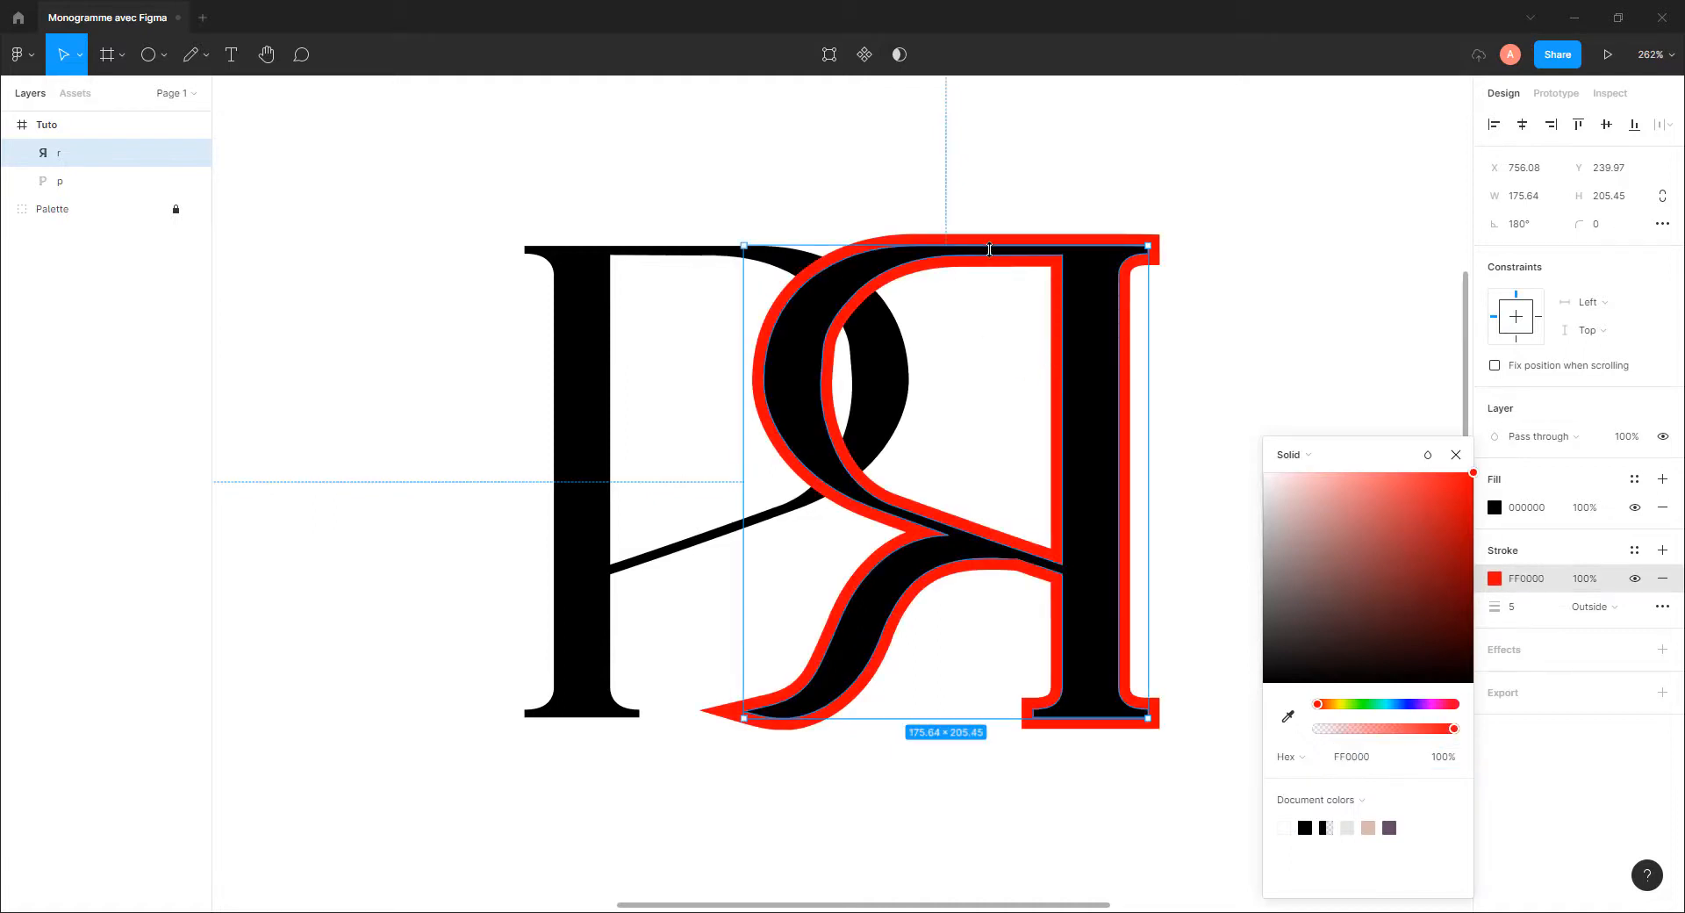
click(871, 223)
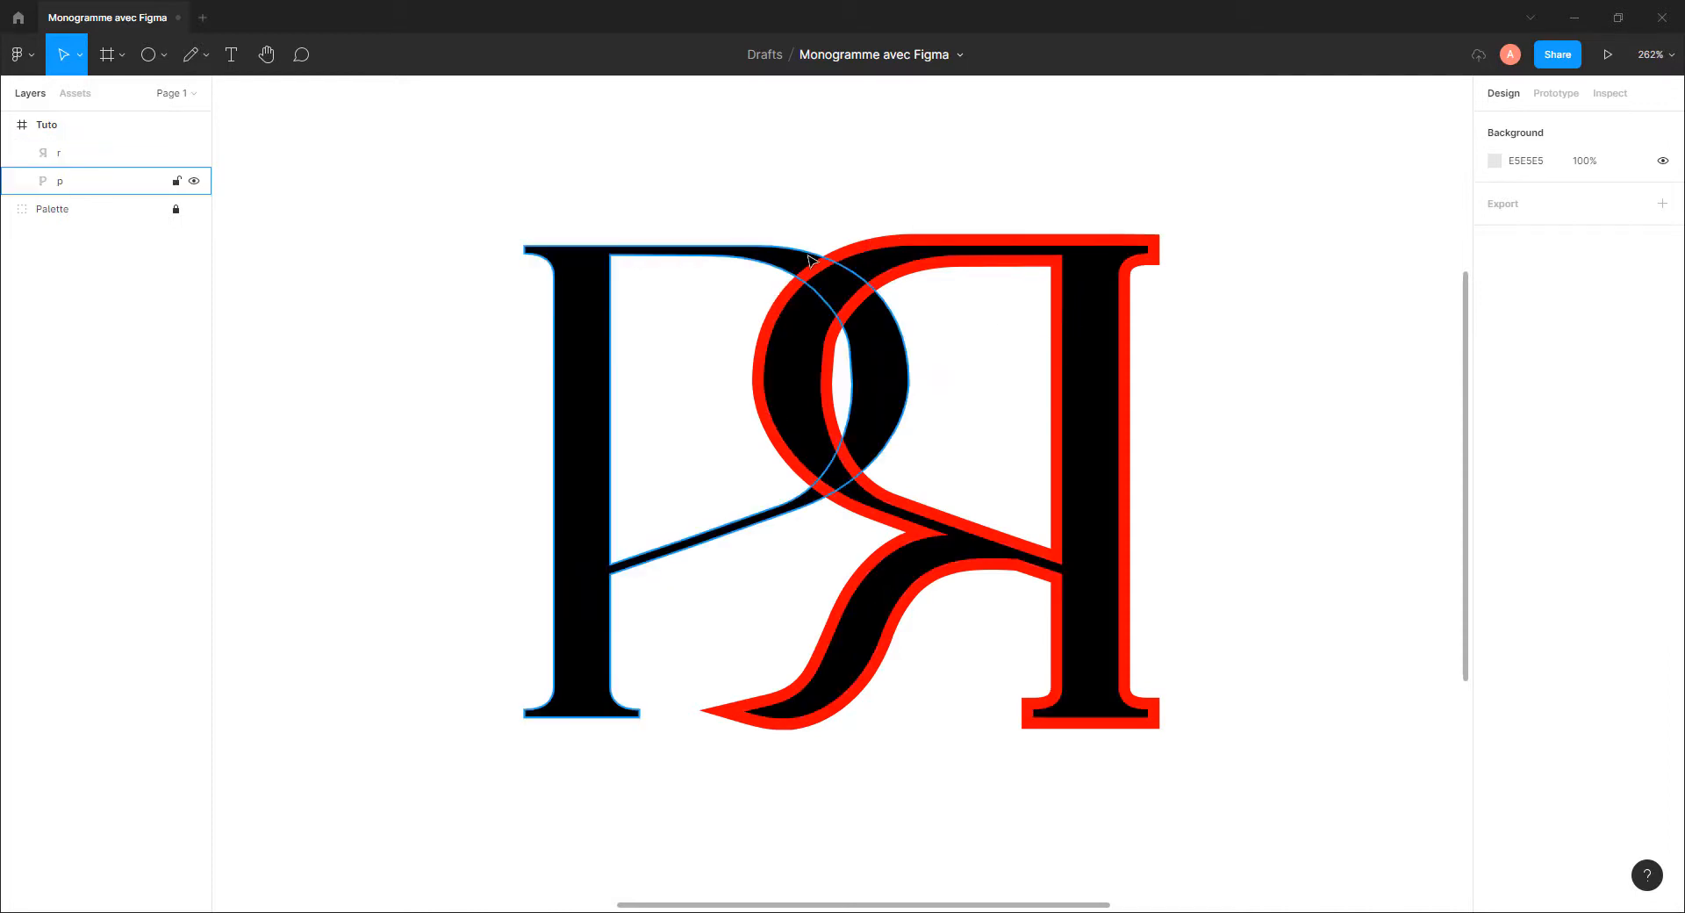
Set the thickness of the R's red outside stroke to 7
click(889, 260)
drag(1491, 611, 1495, 612)
scroll(1008, 527, down, 5)
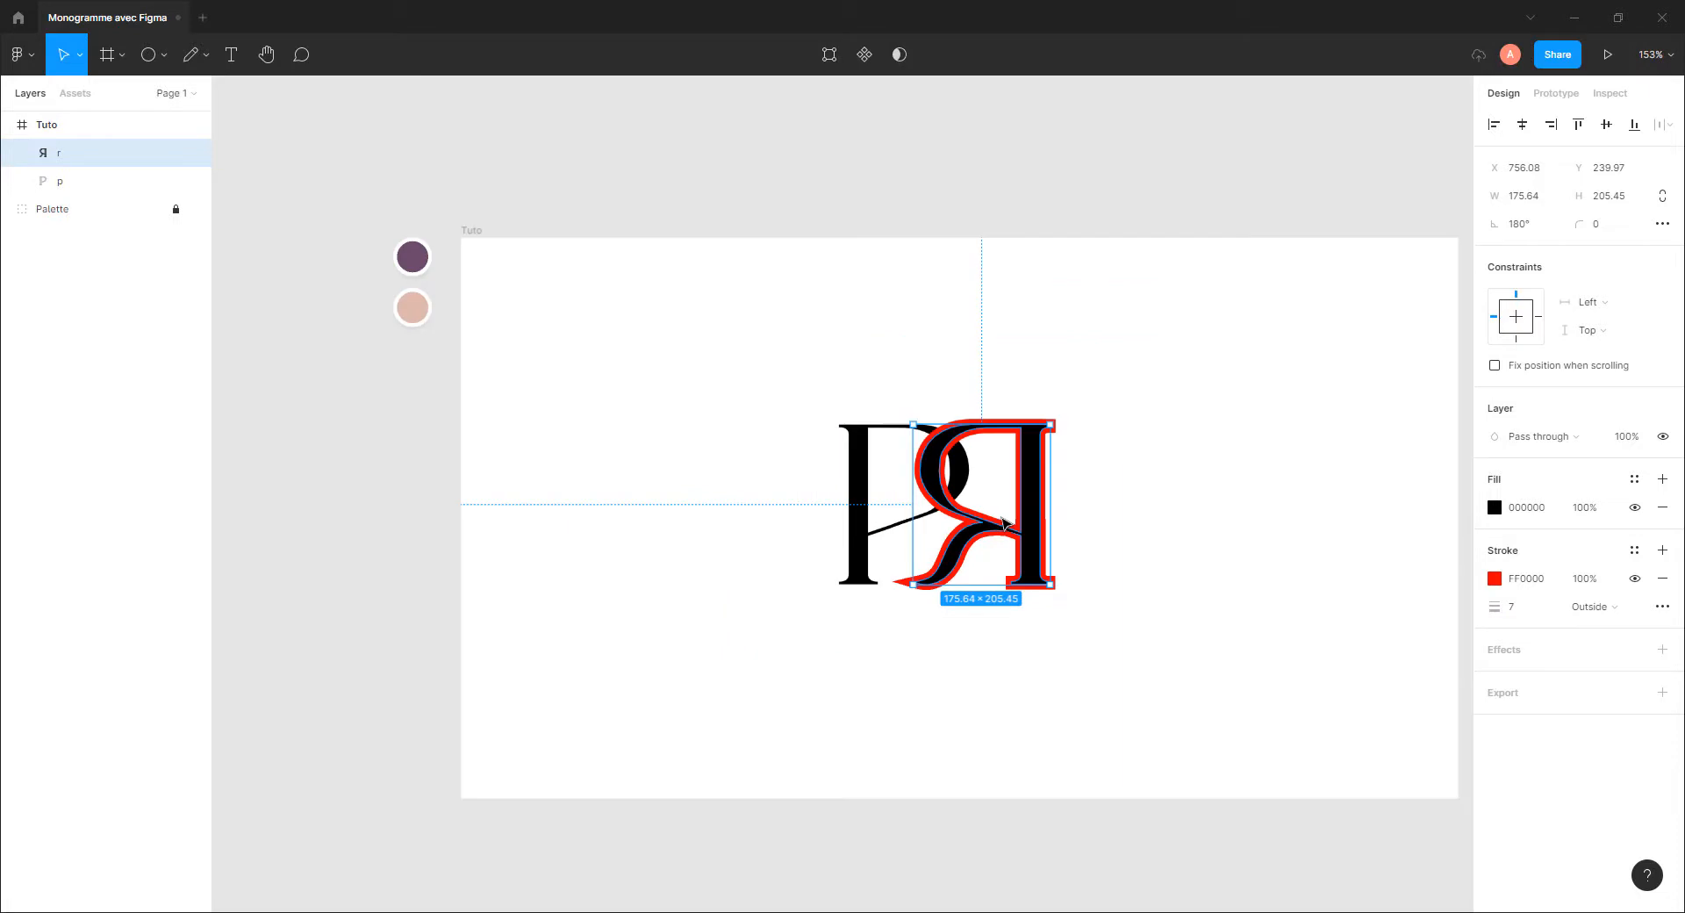
click(1131, 517)
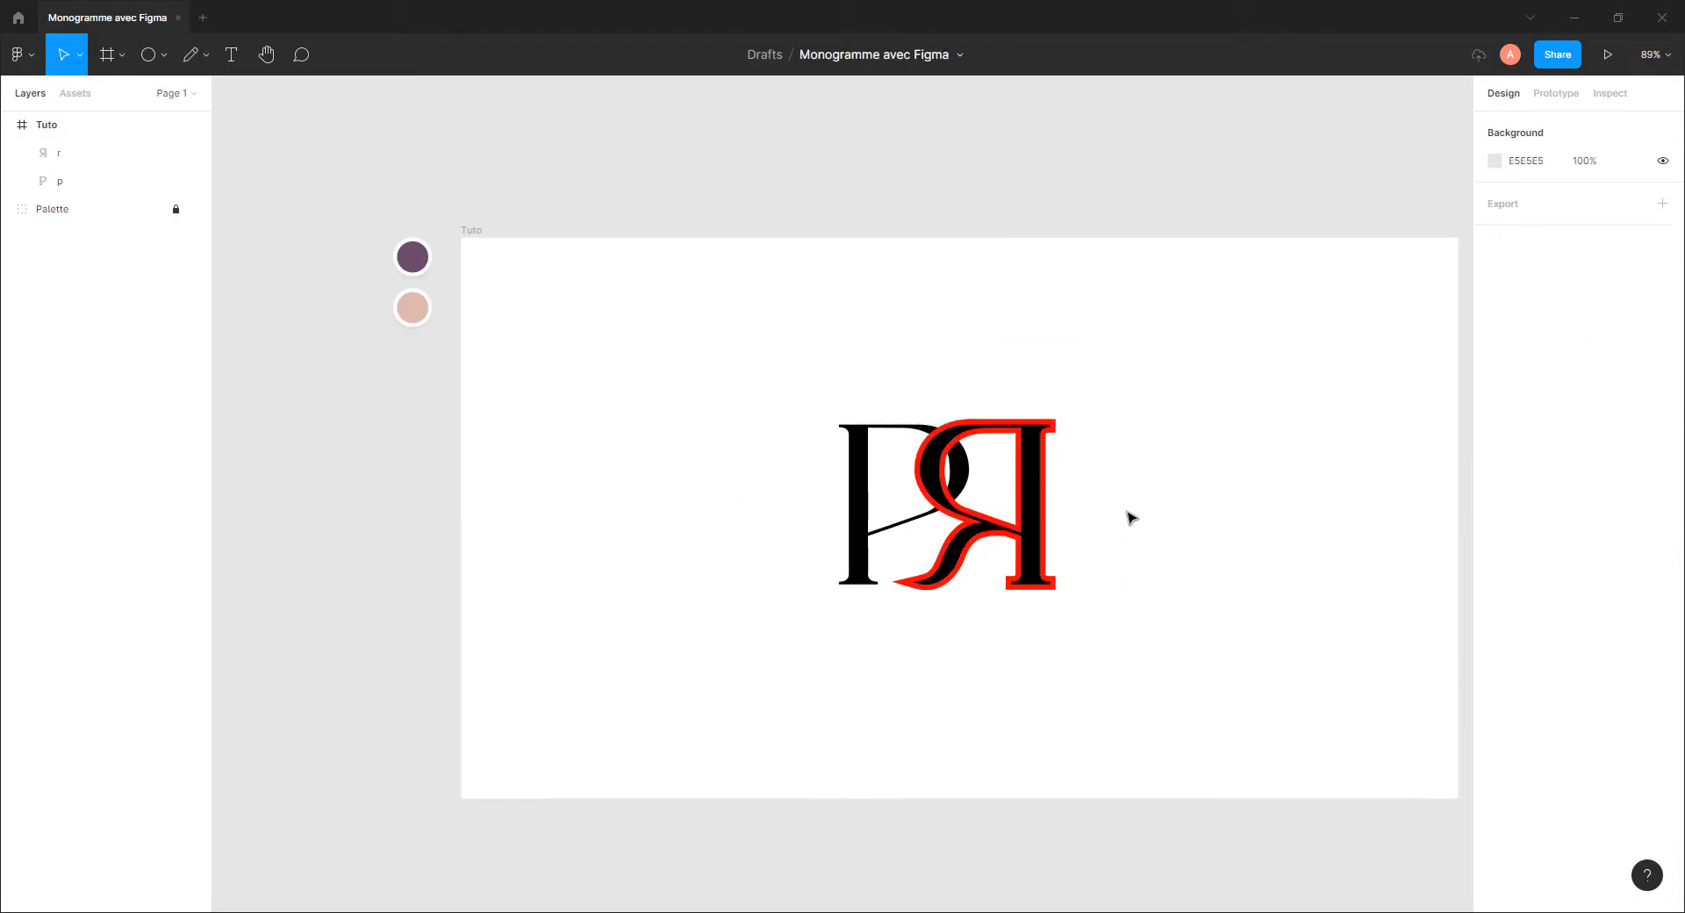
scroll(1088, 506, up, 3)
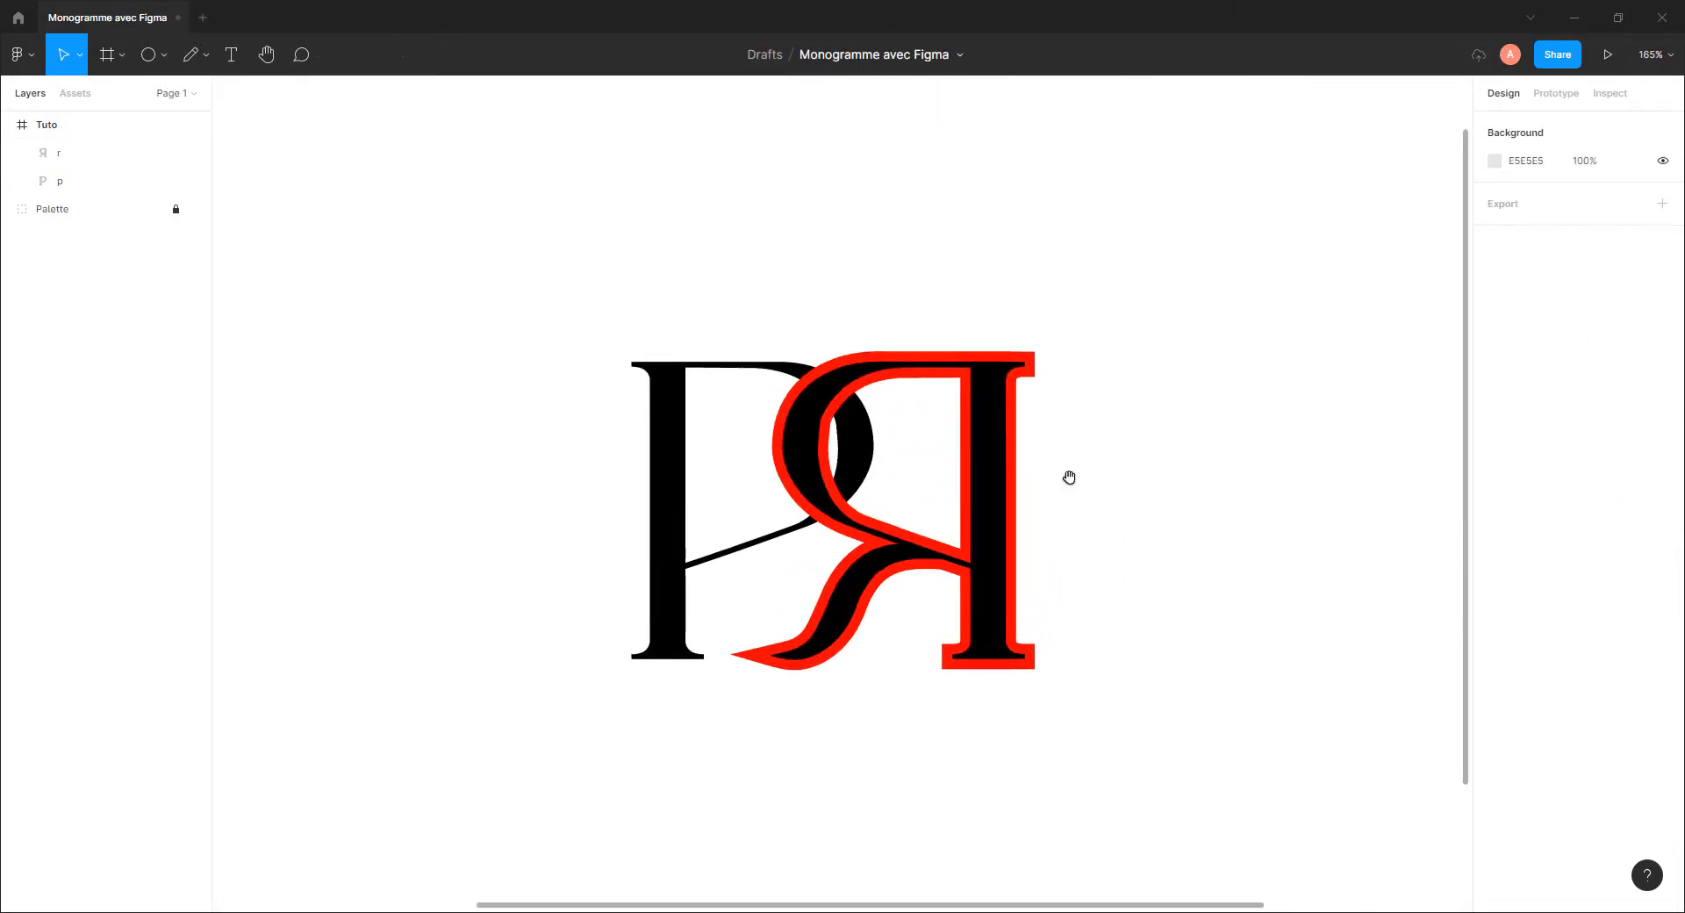
scroll(1091, 494, up, 1)
drag(1091, 489, 1117, 456)
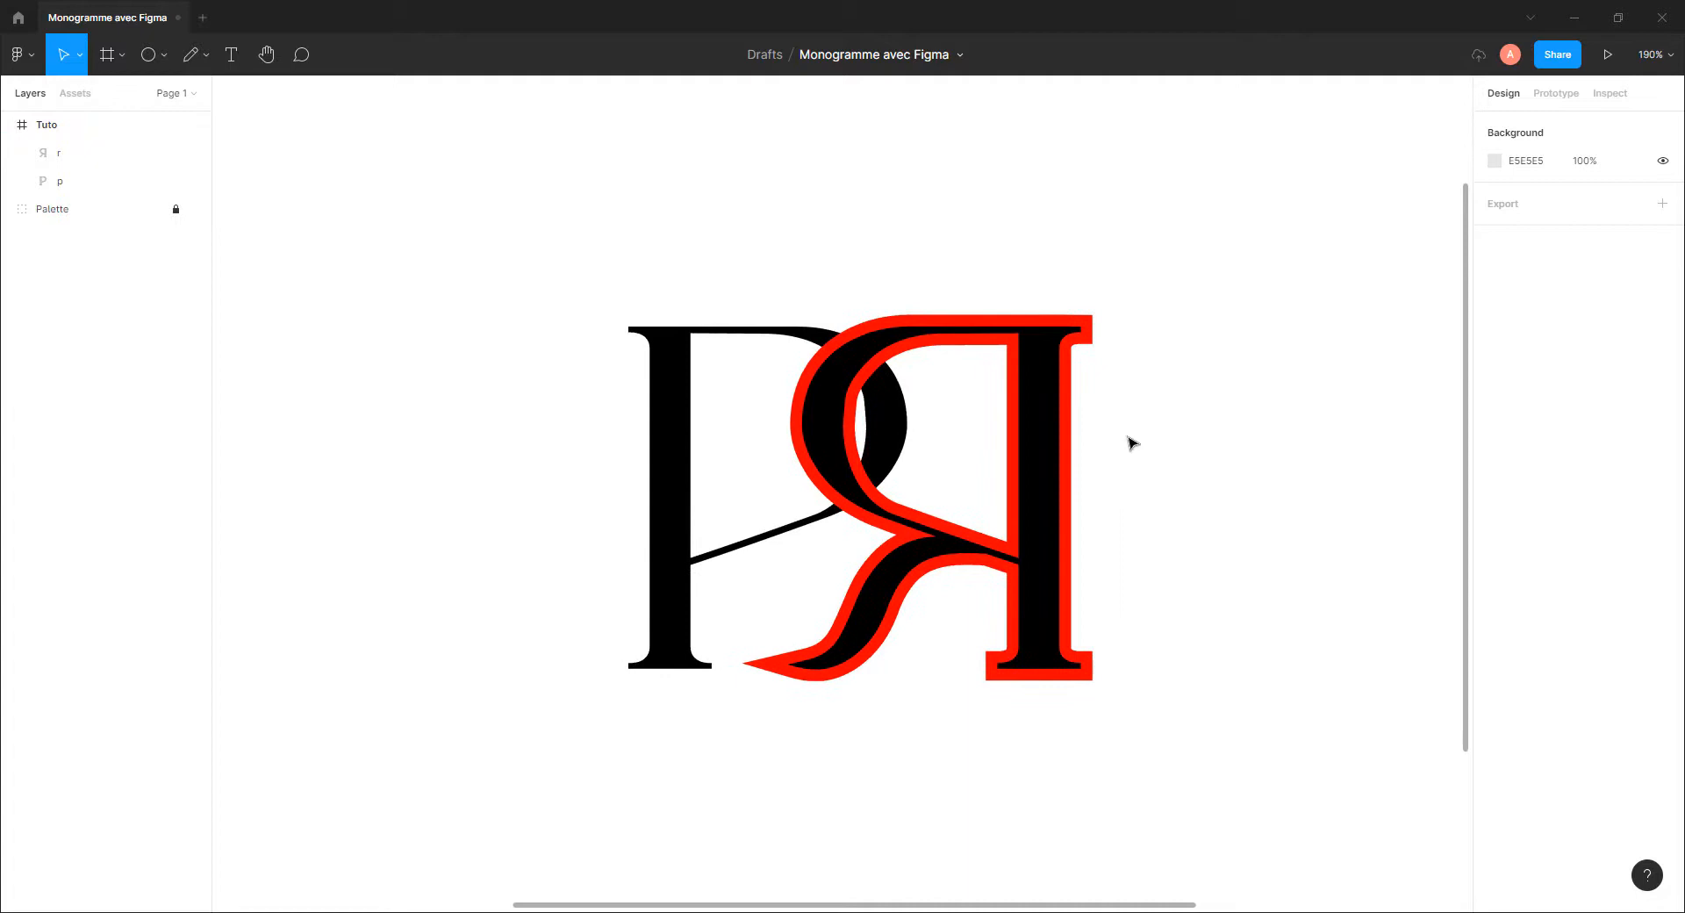
Convert the R's red stroke into a separate vector shape with Outline stroke
click(832, 353)
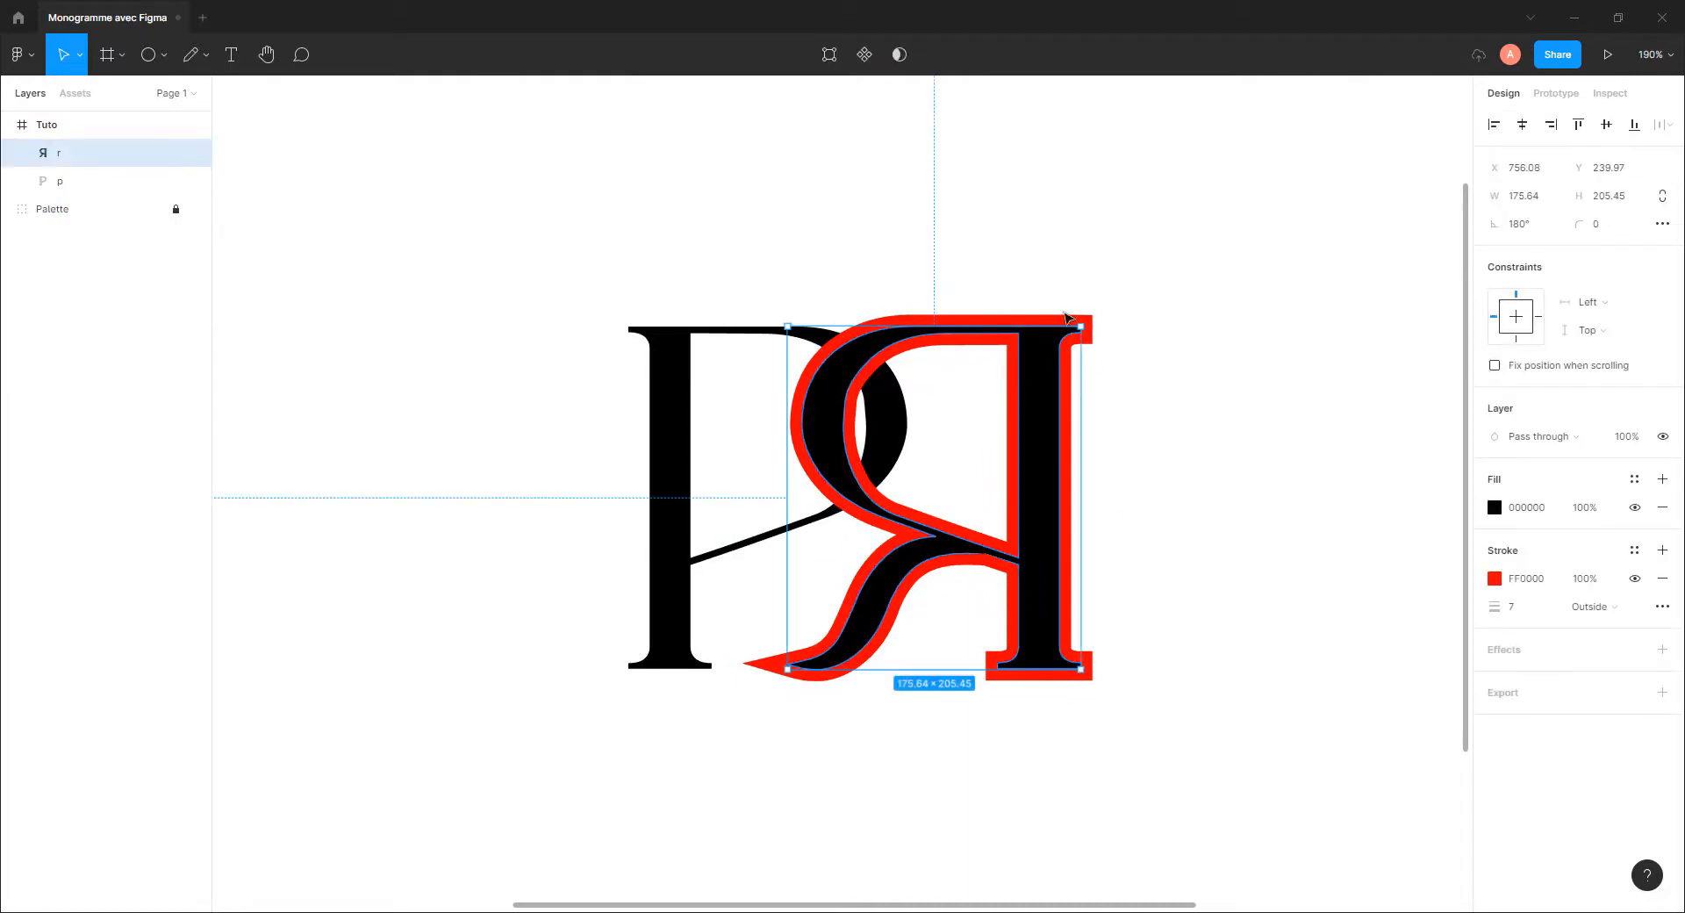
click(1070, 295)
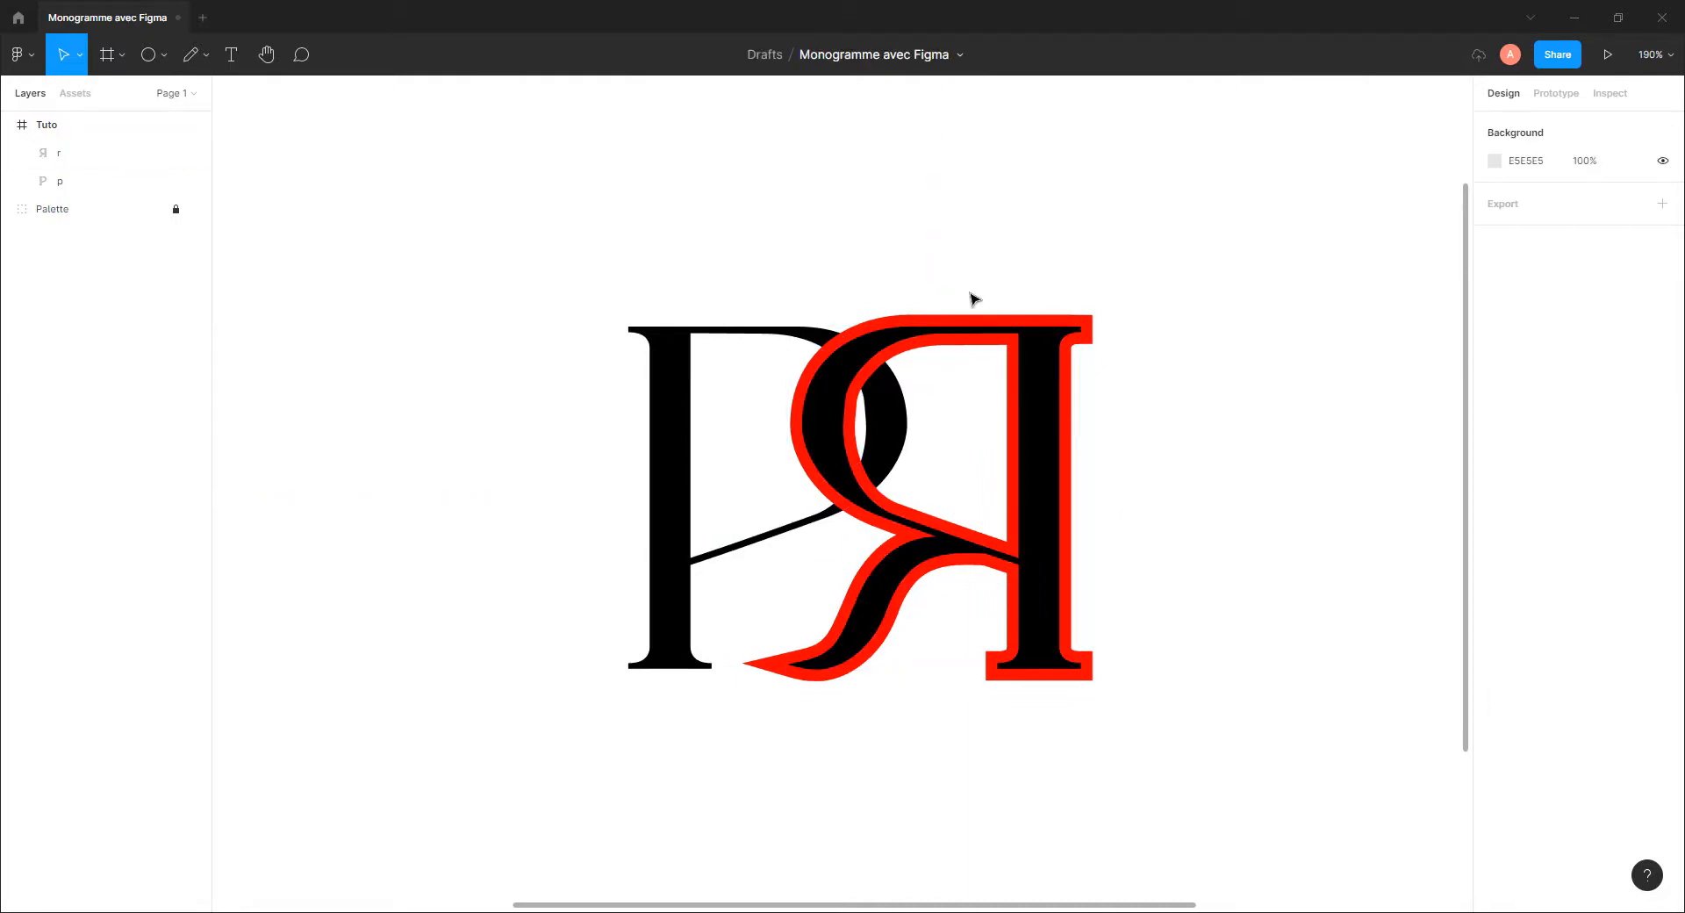
click(939, 340)
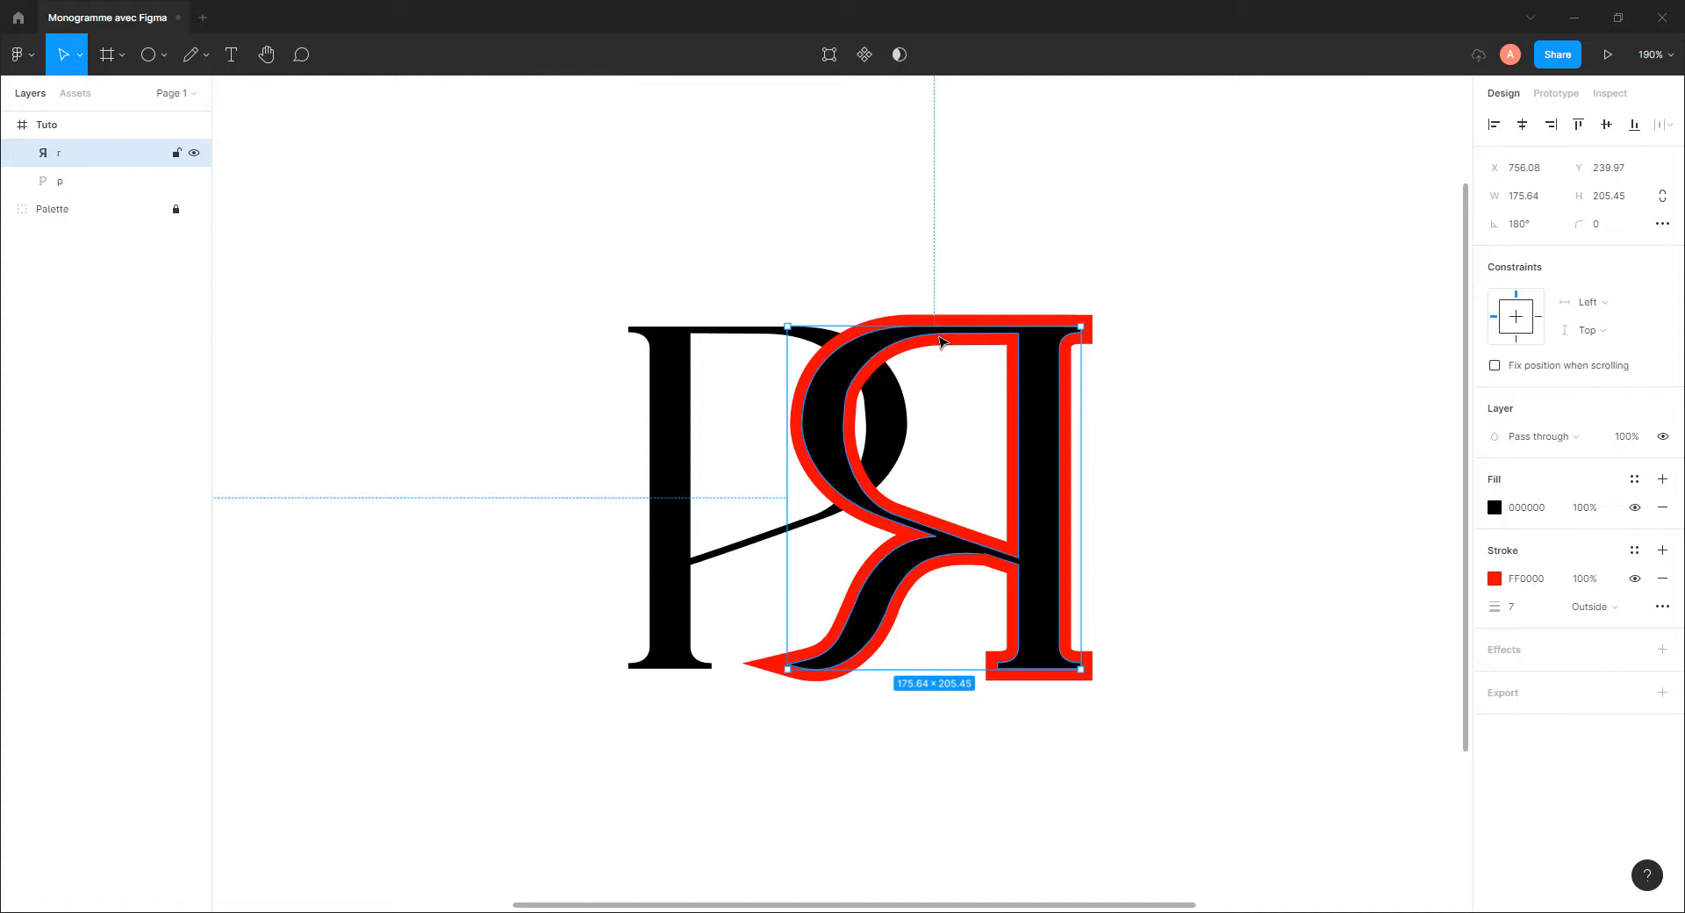
right_click(904, 338)
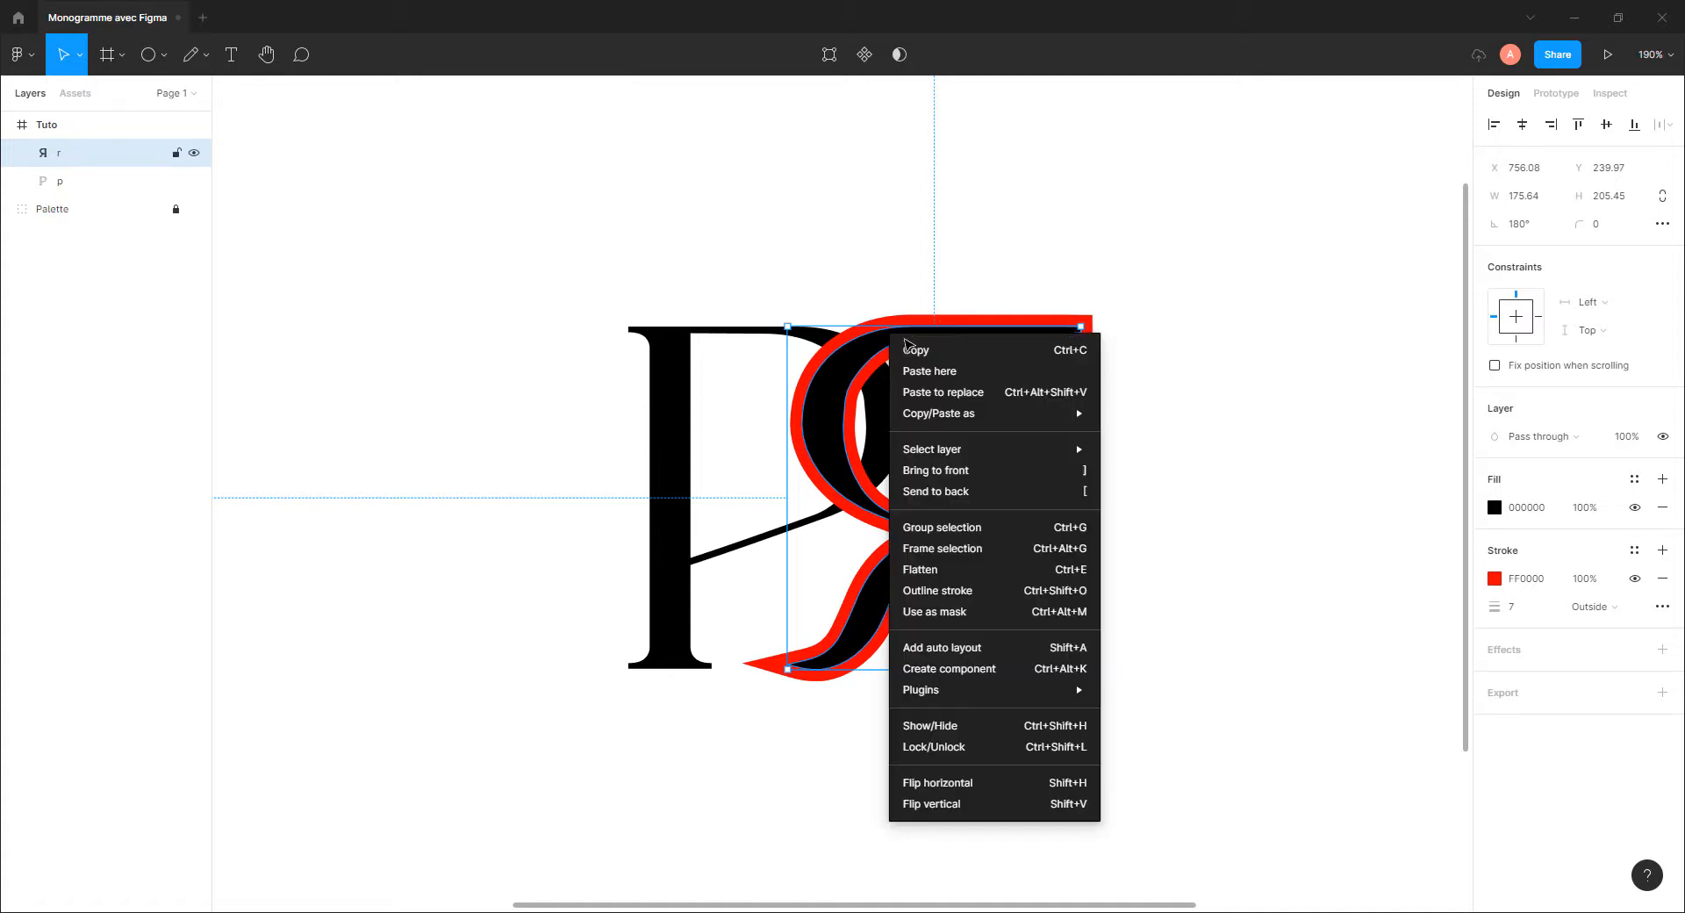
click(936, 593)
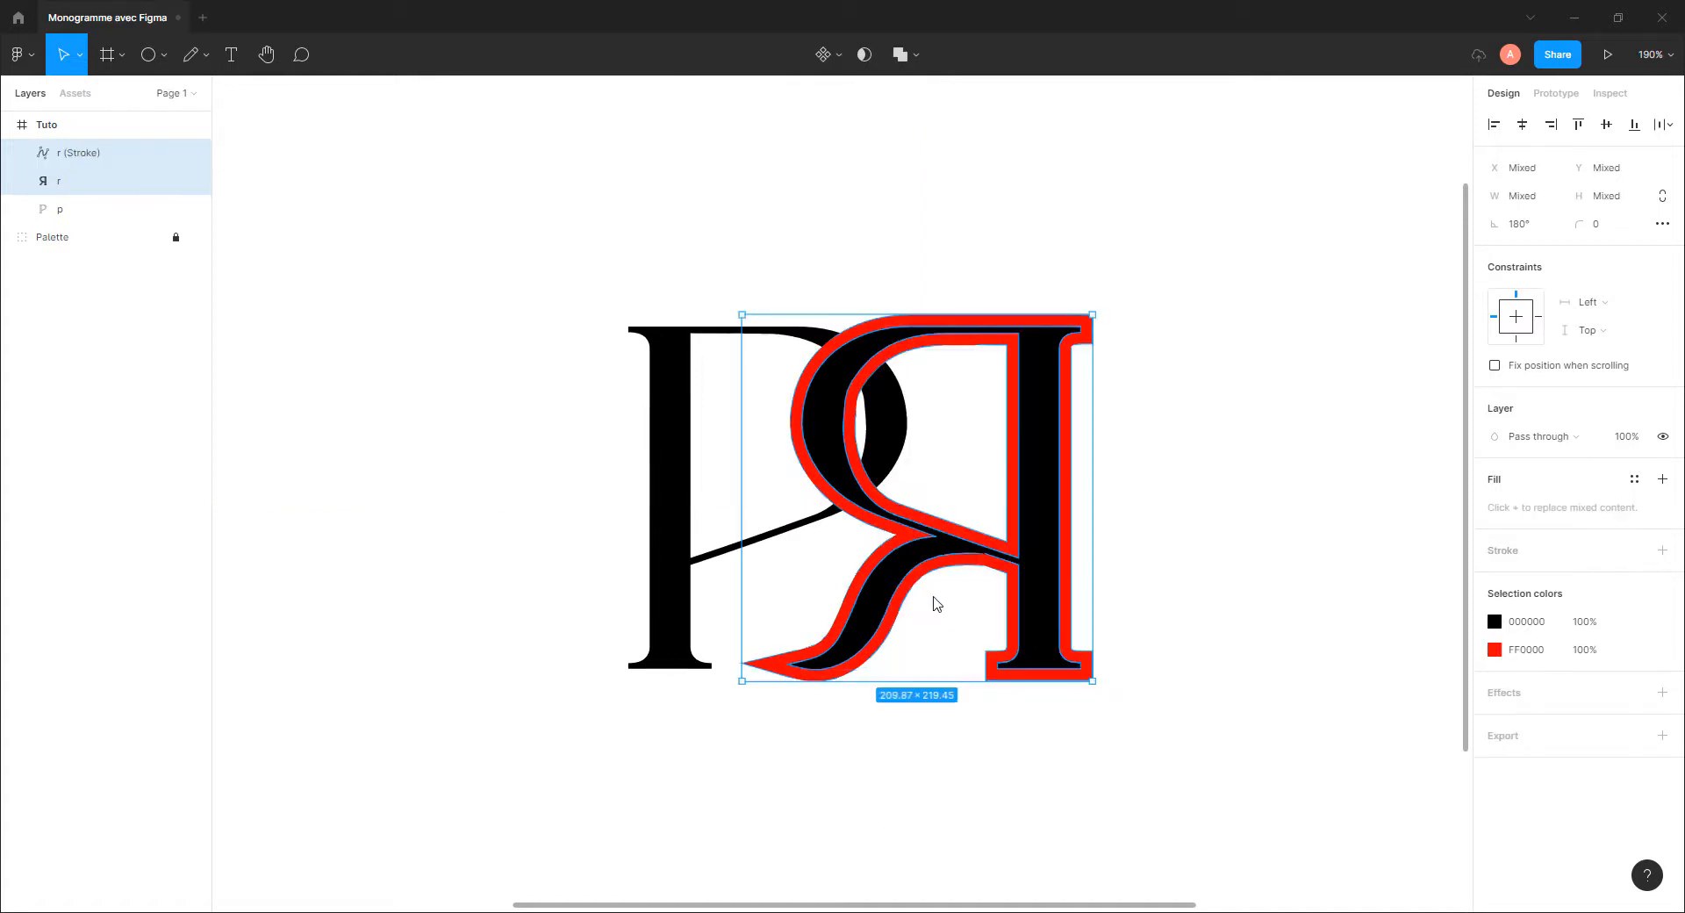
Hide the original black r layer, leaving the r (Stroke) shape and the P displayed
click(68, 160)
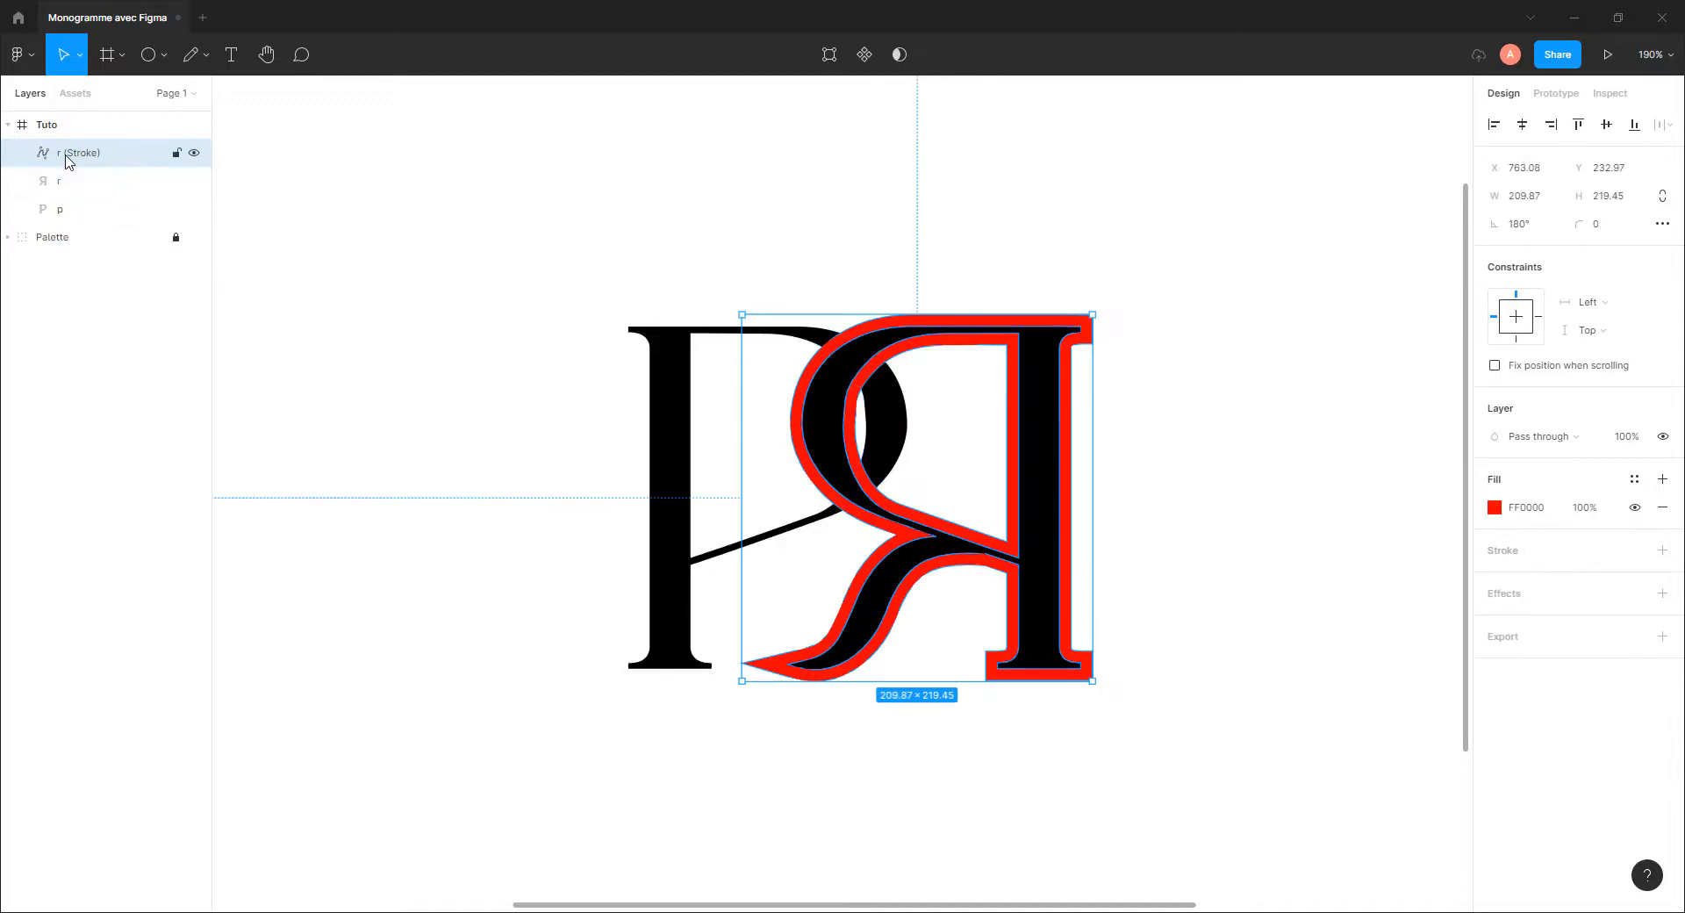
click(69, 186)
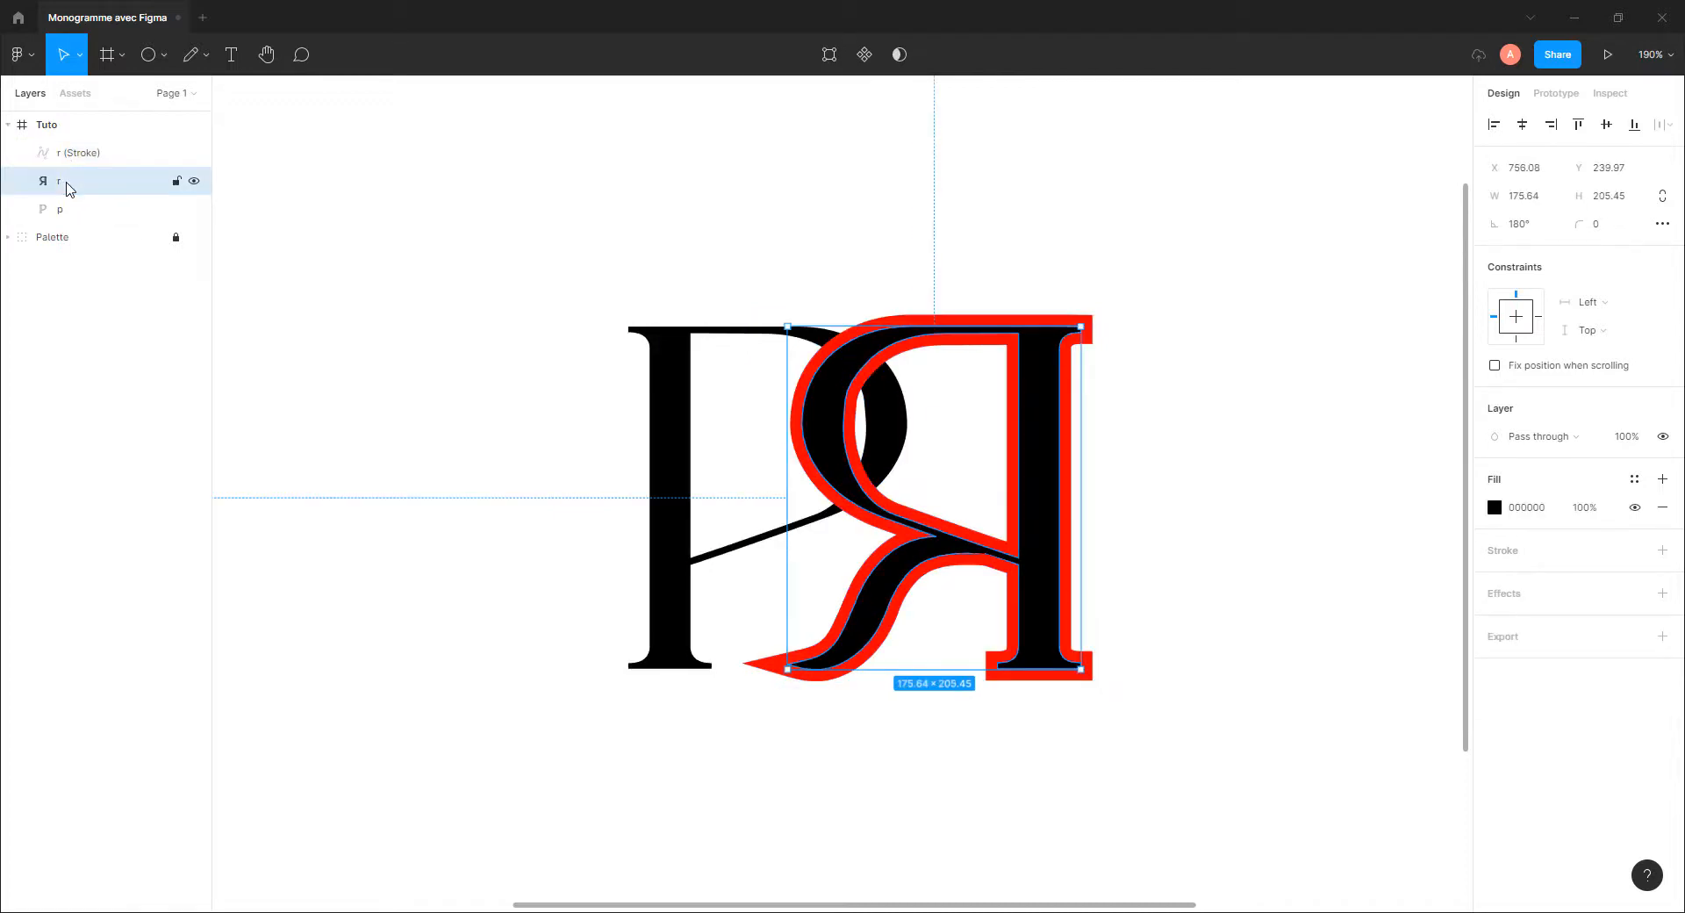
click(194, 182)
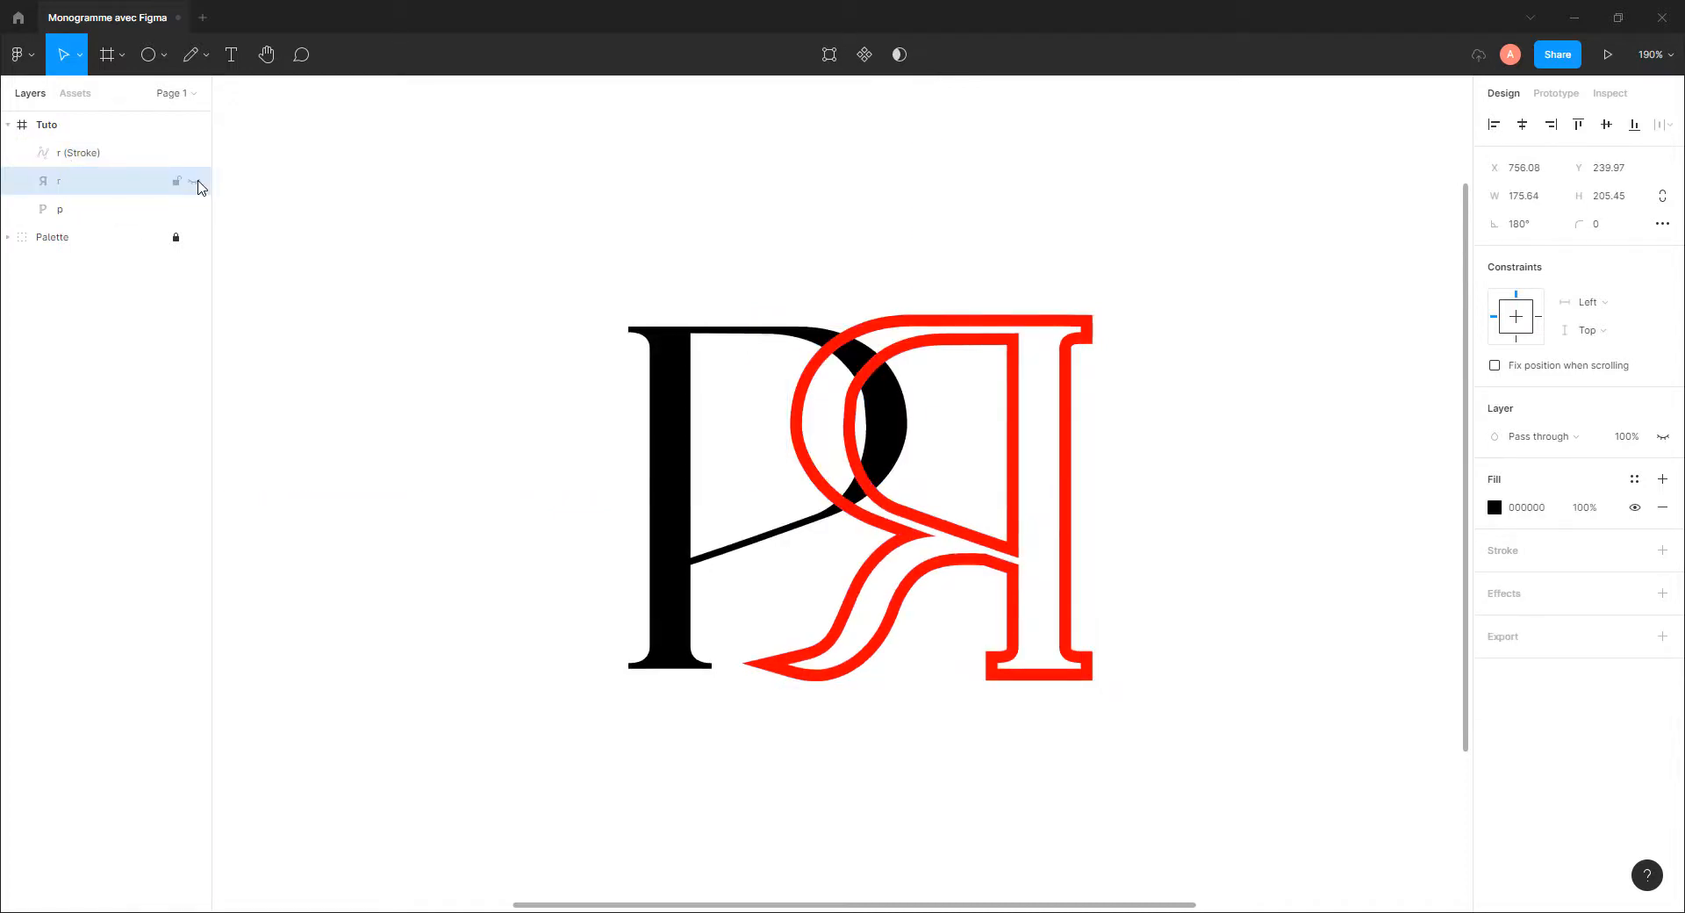
click(84, 186)
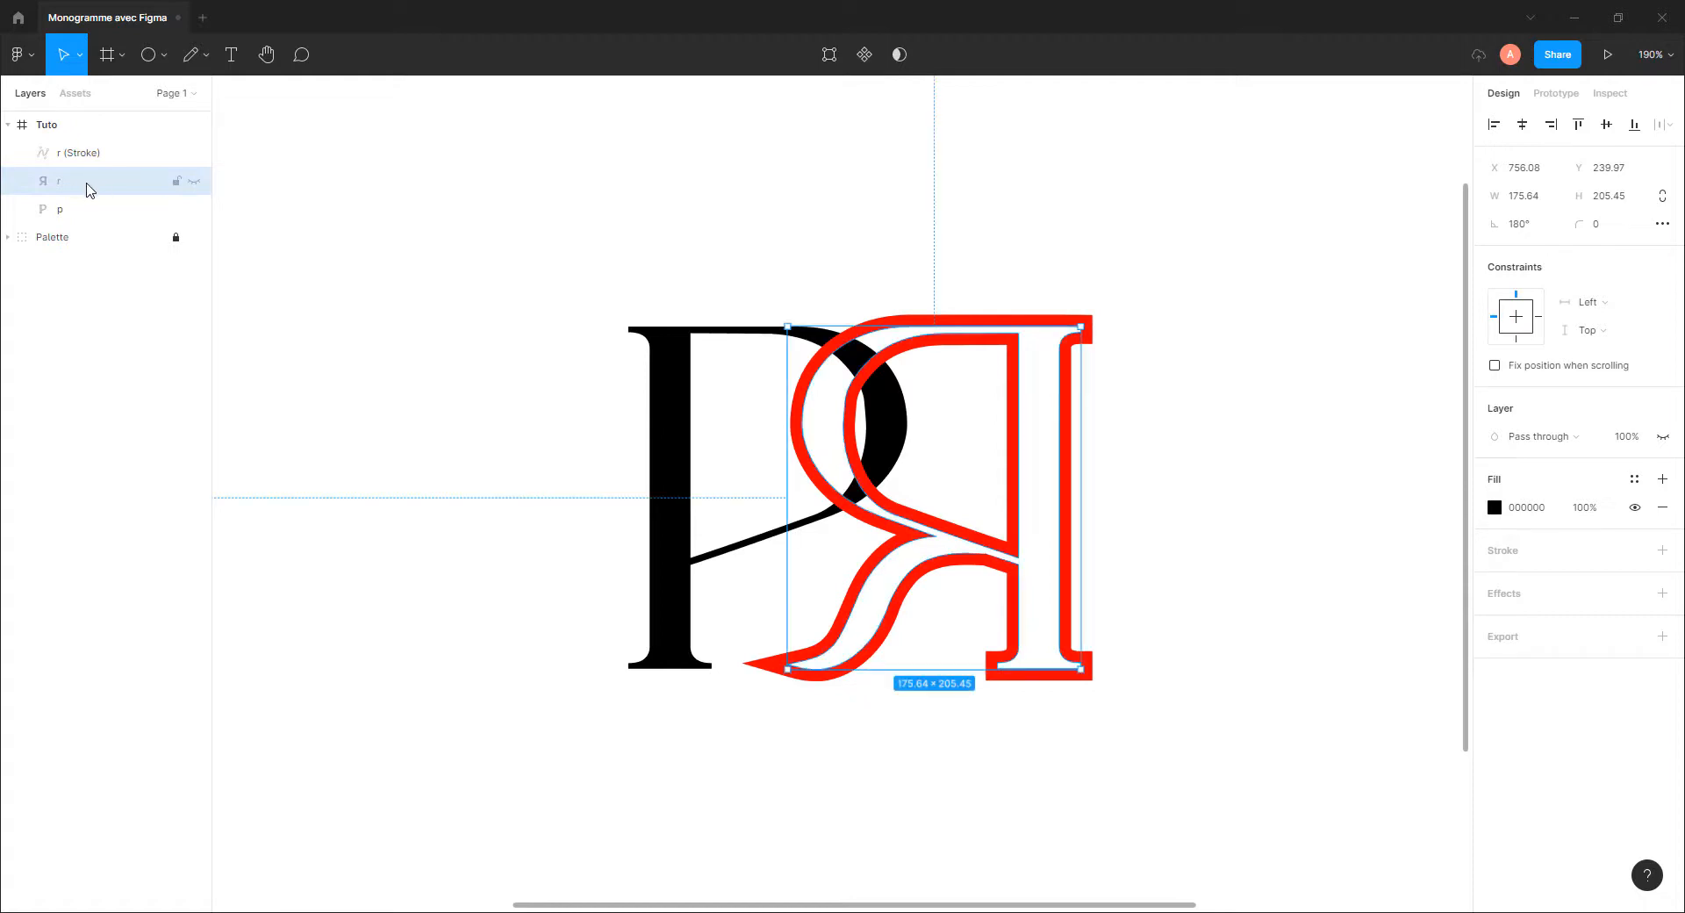
Change the fill color of the r (Stroke) shape to yellow FFE600
click(94, 155)
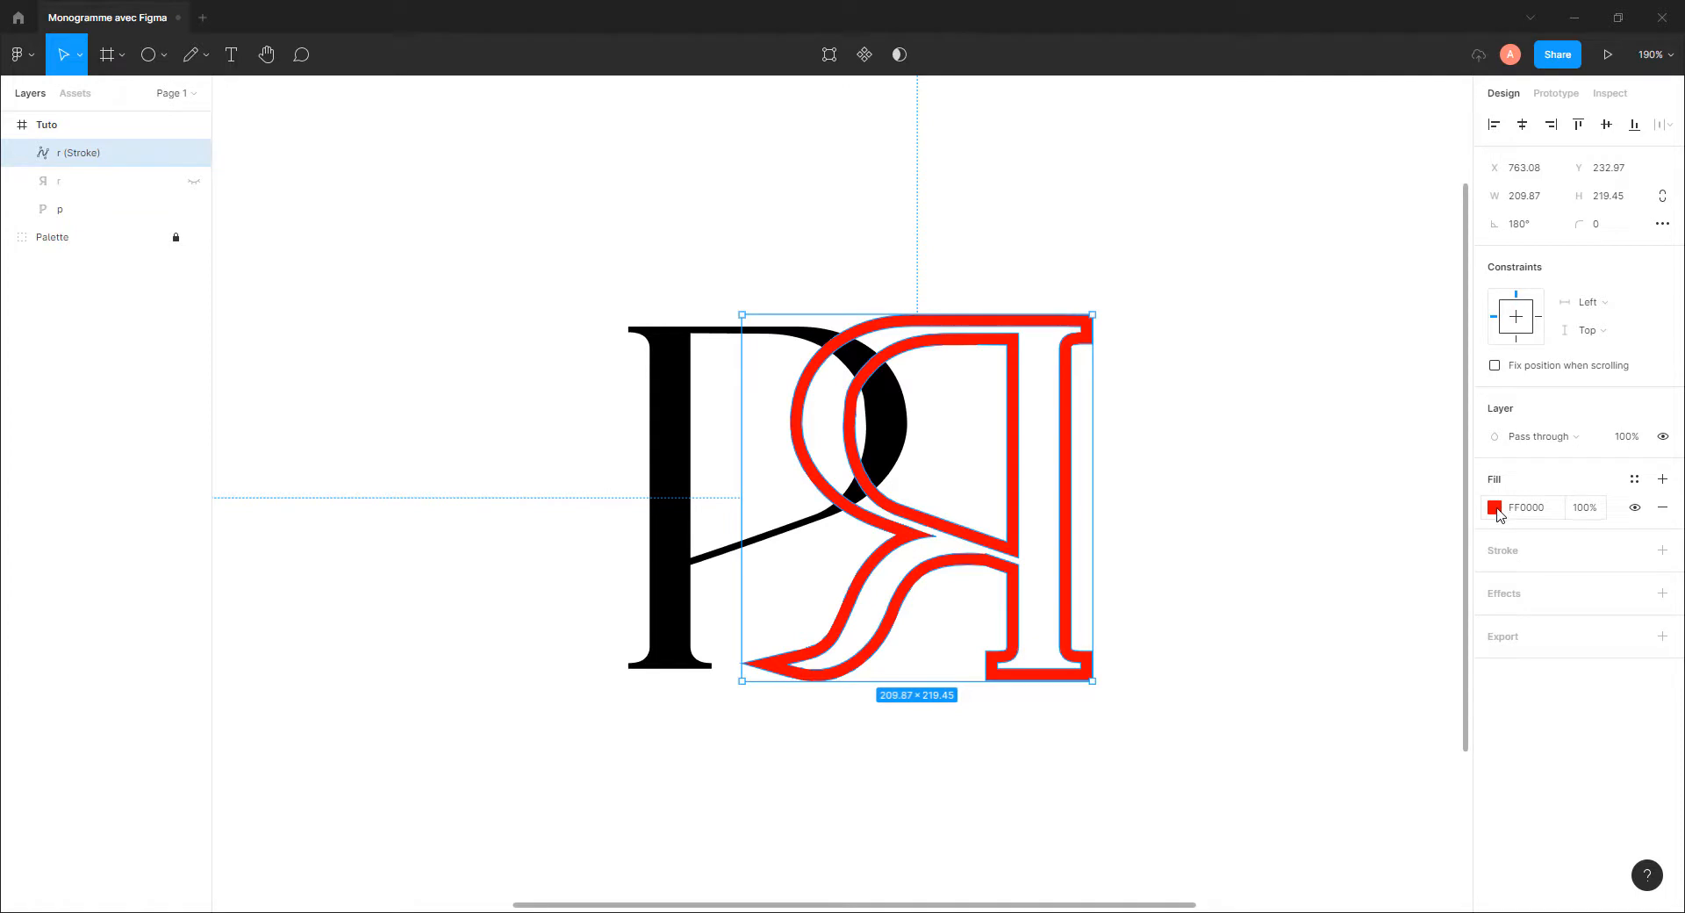
click(1494, 508)
drag(1360, 704, 1340, 709)
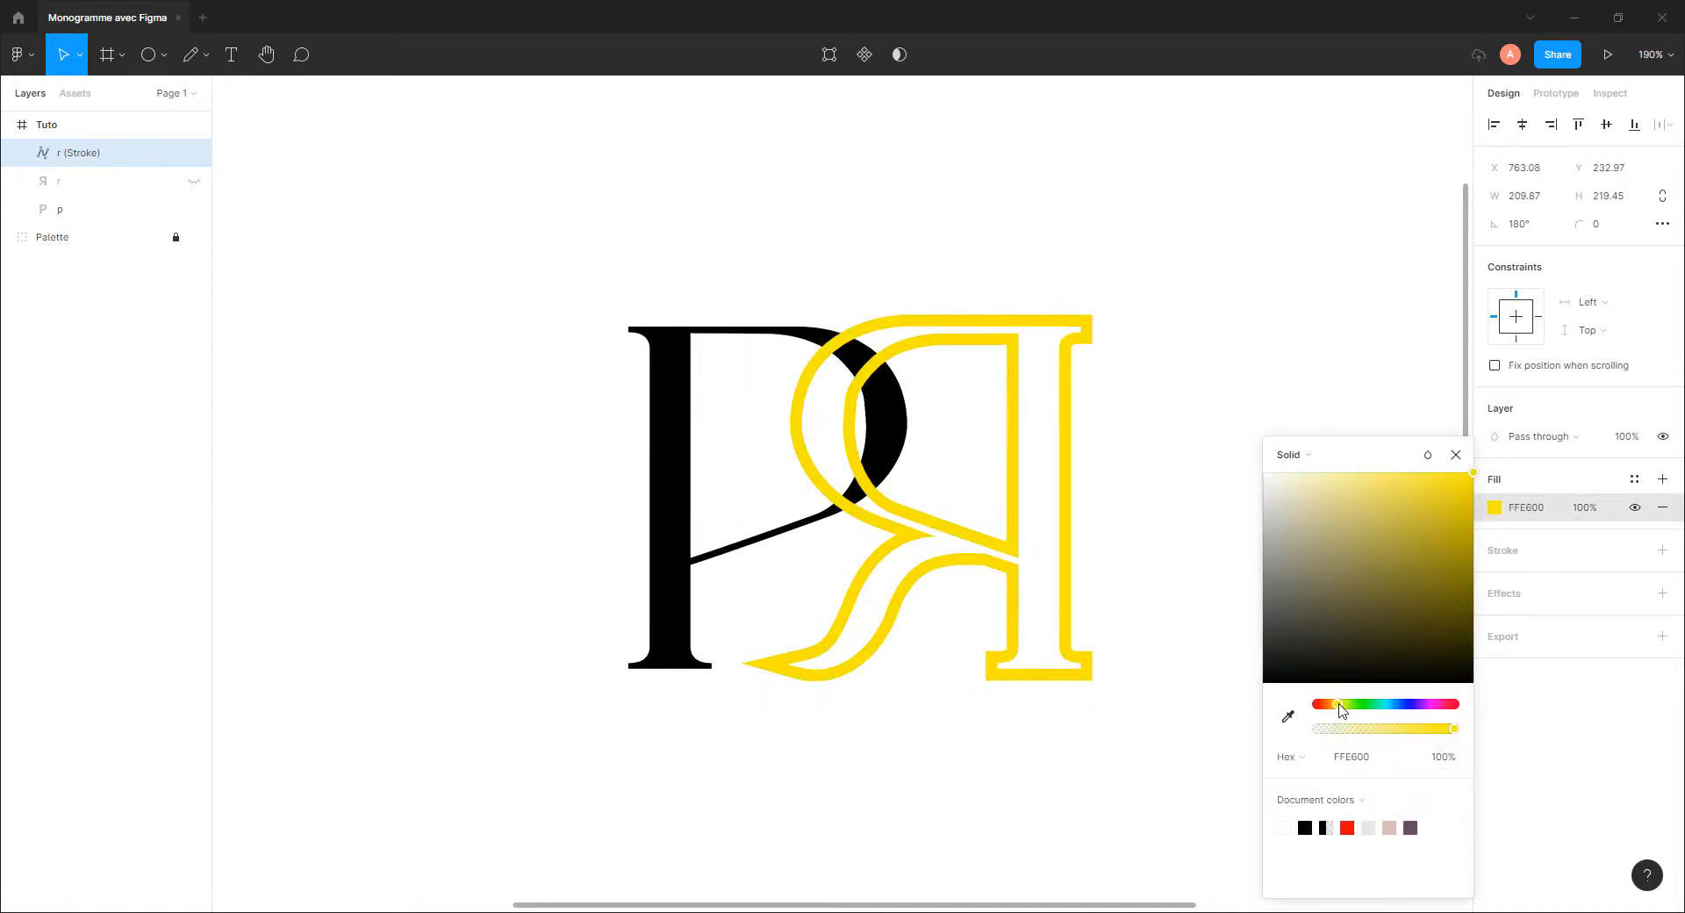
click(1107, 442)
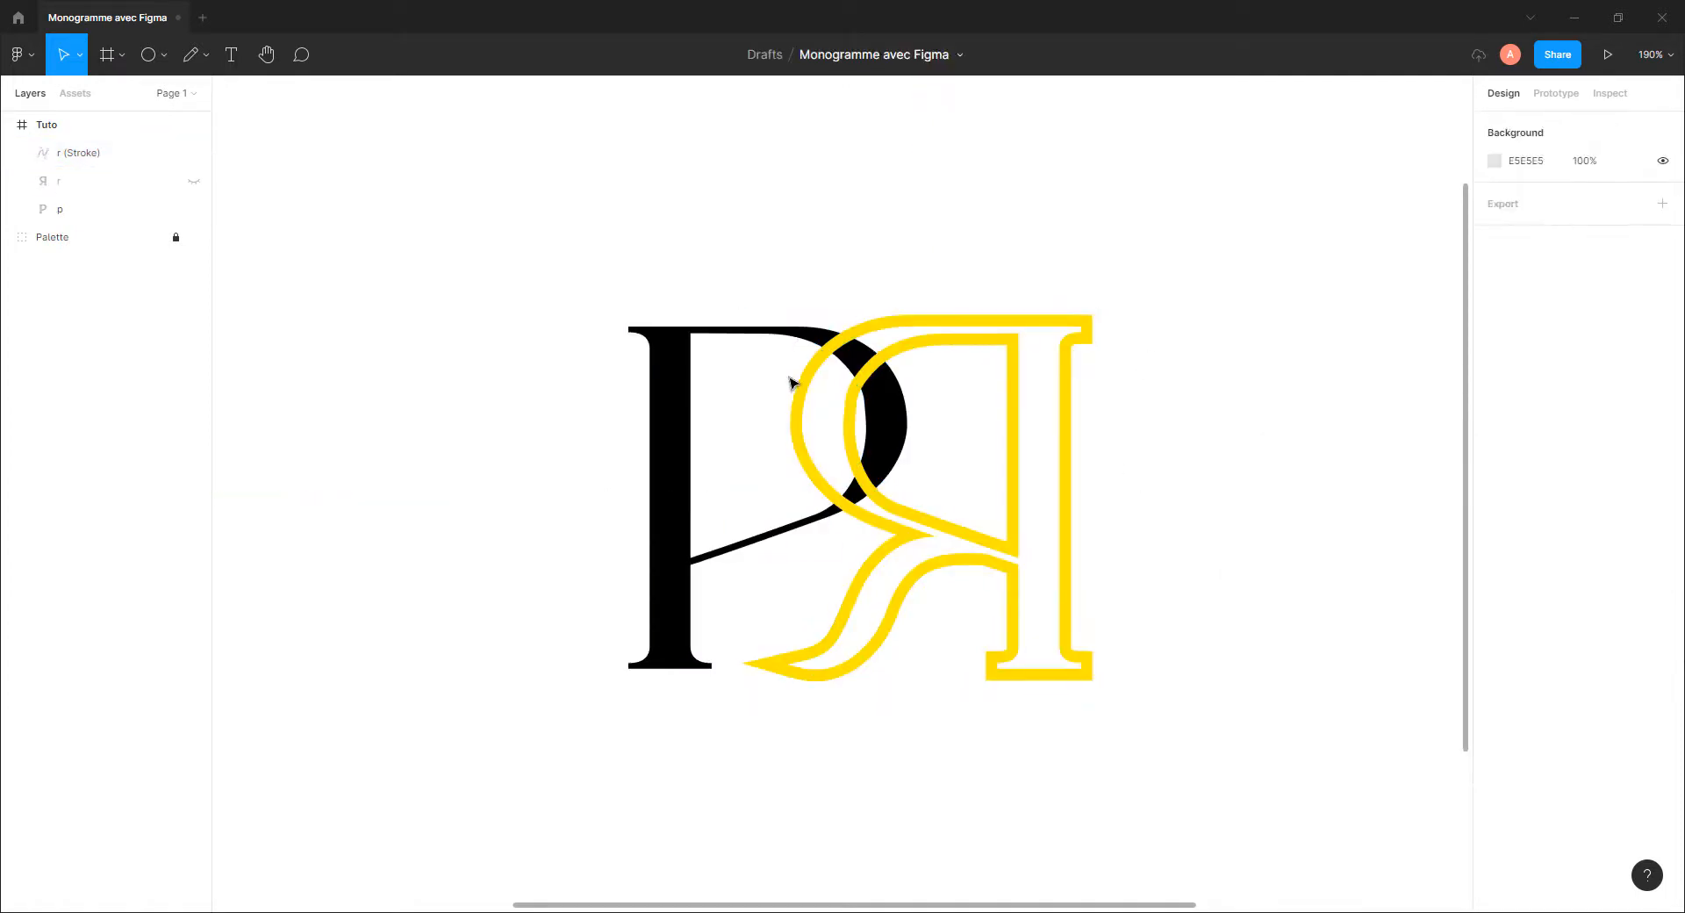
Subtract the yellow r (Stroke) shape from the P with a Boolean Subtract selection
click(1075, 354)
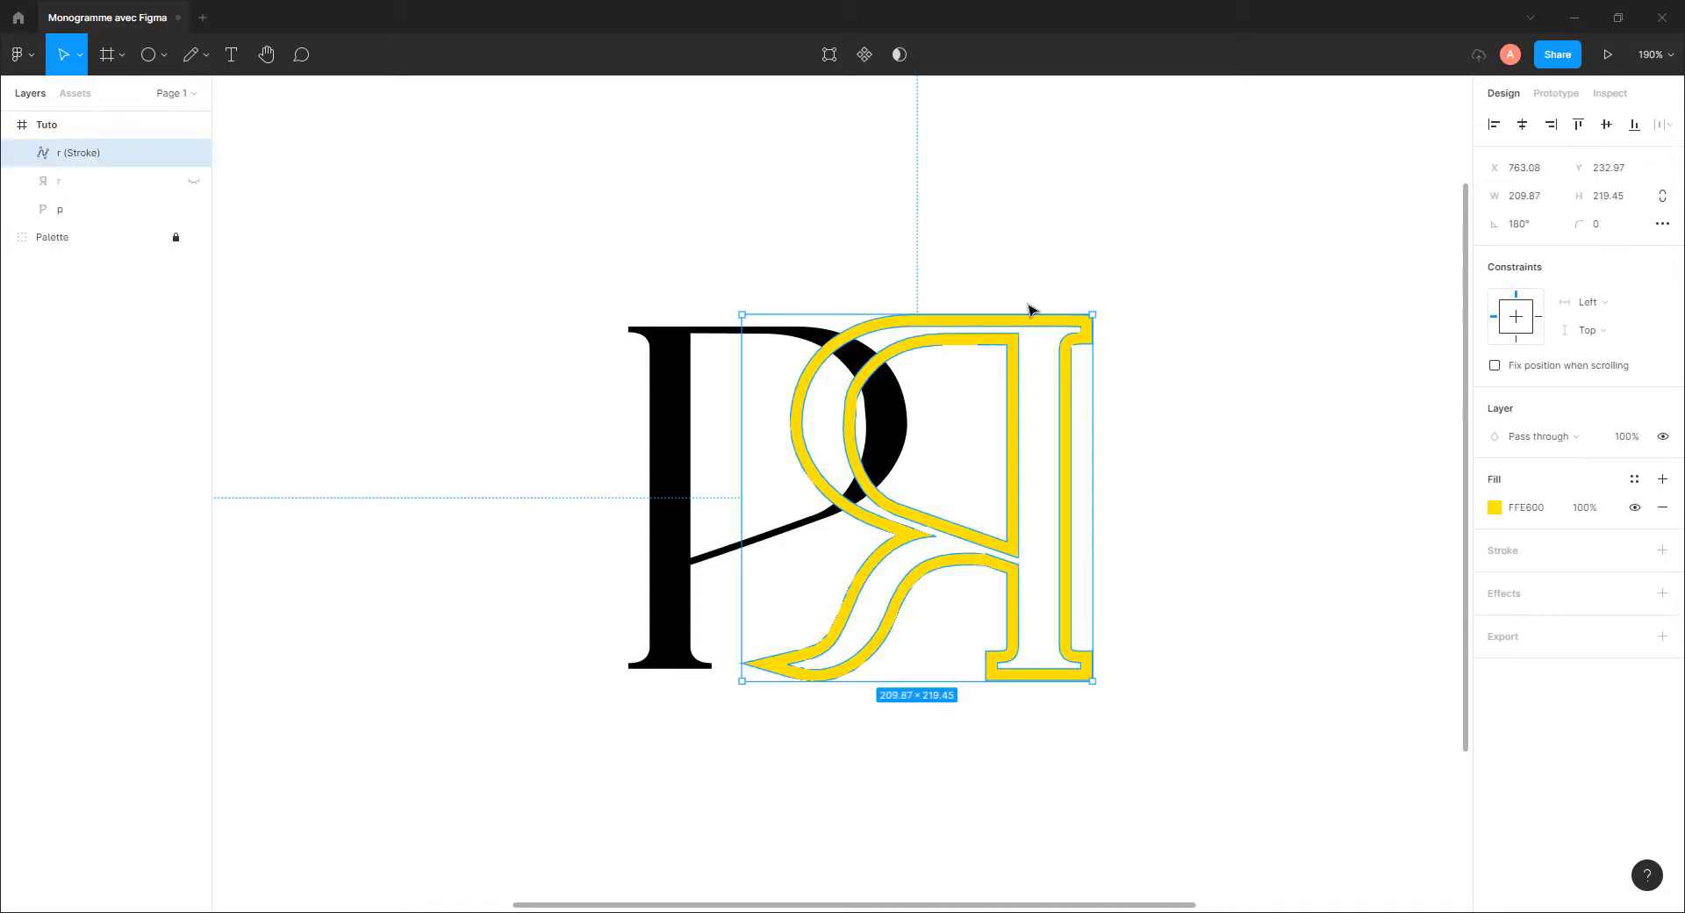
click(876, 297)
drag(737, 259, 999, 555)
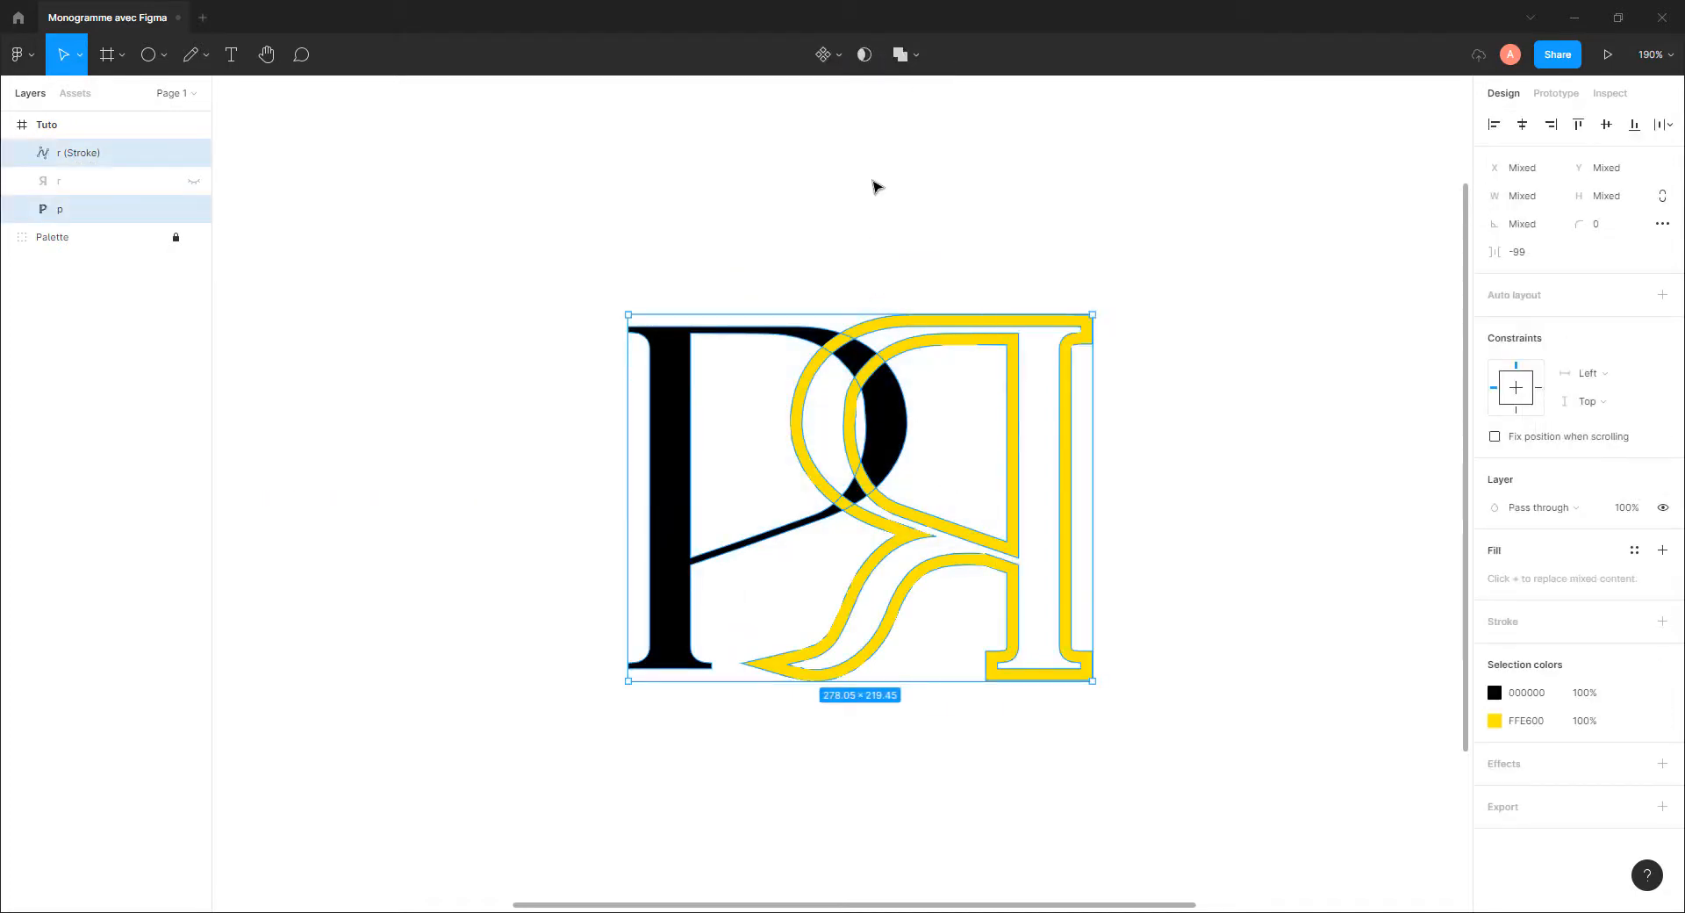
click(912, 56)
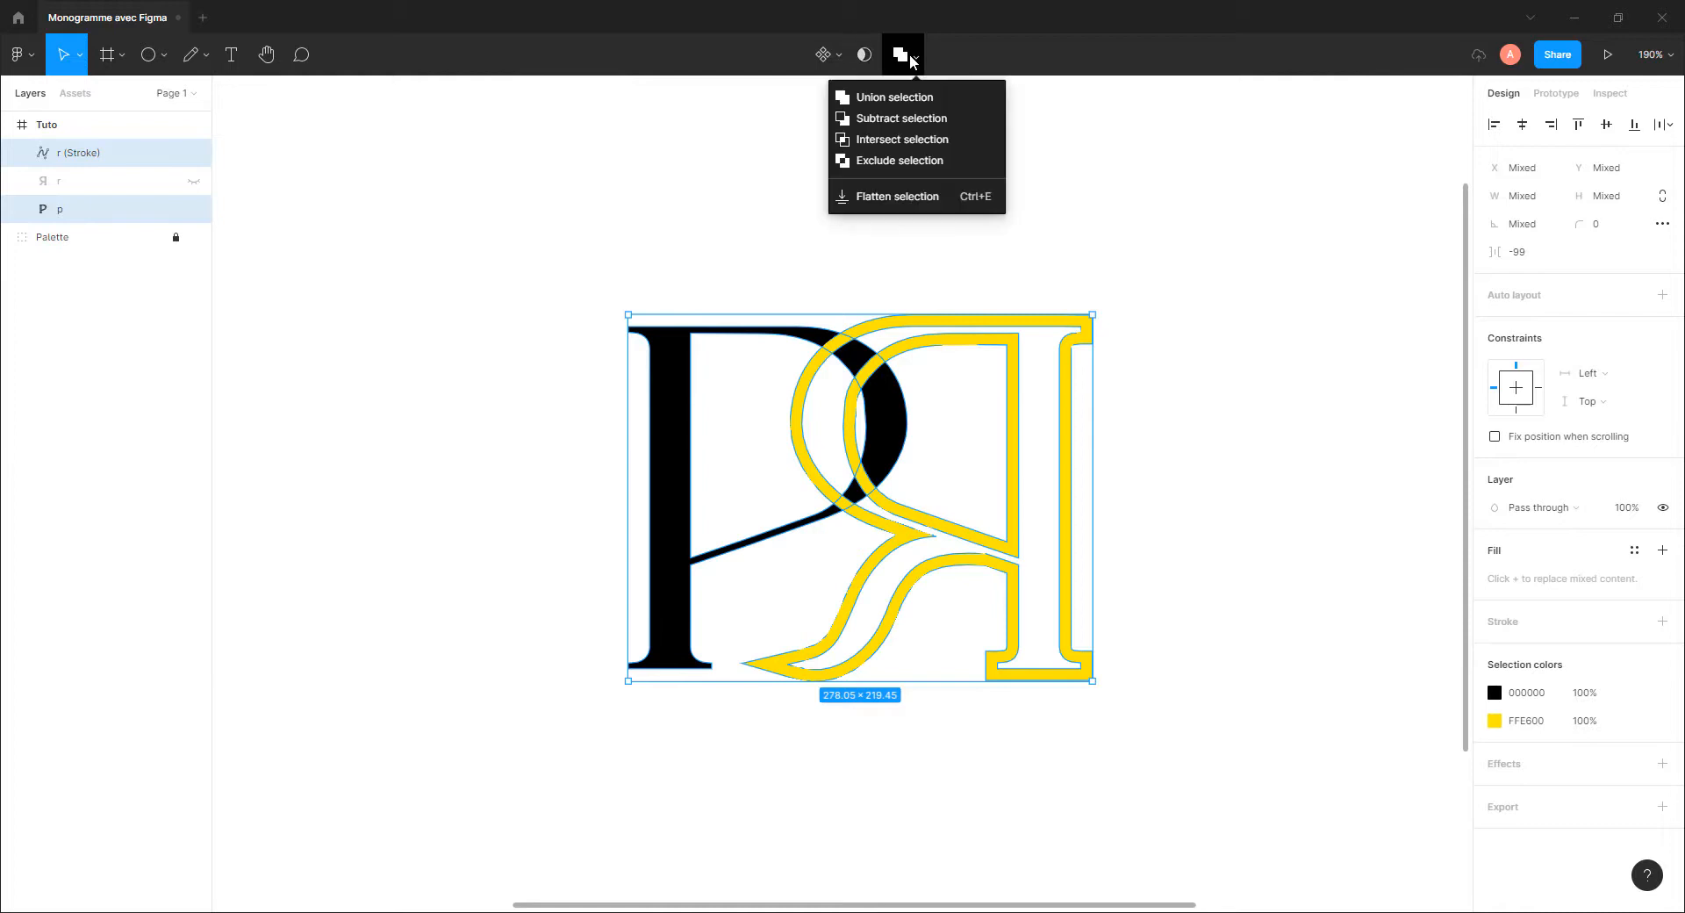
click(920, 118)
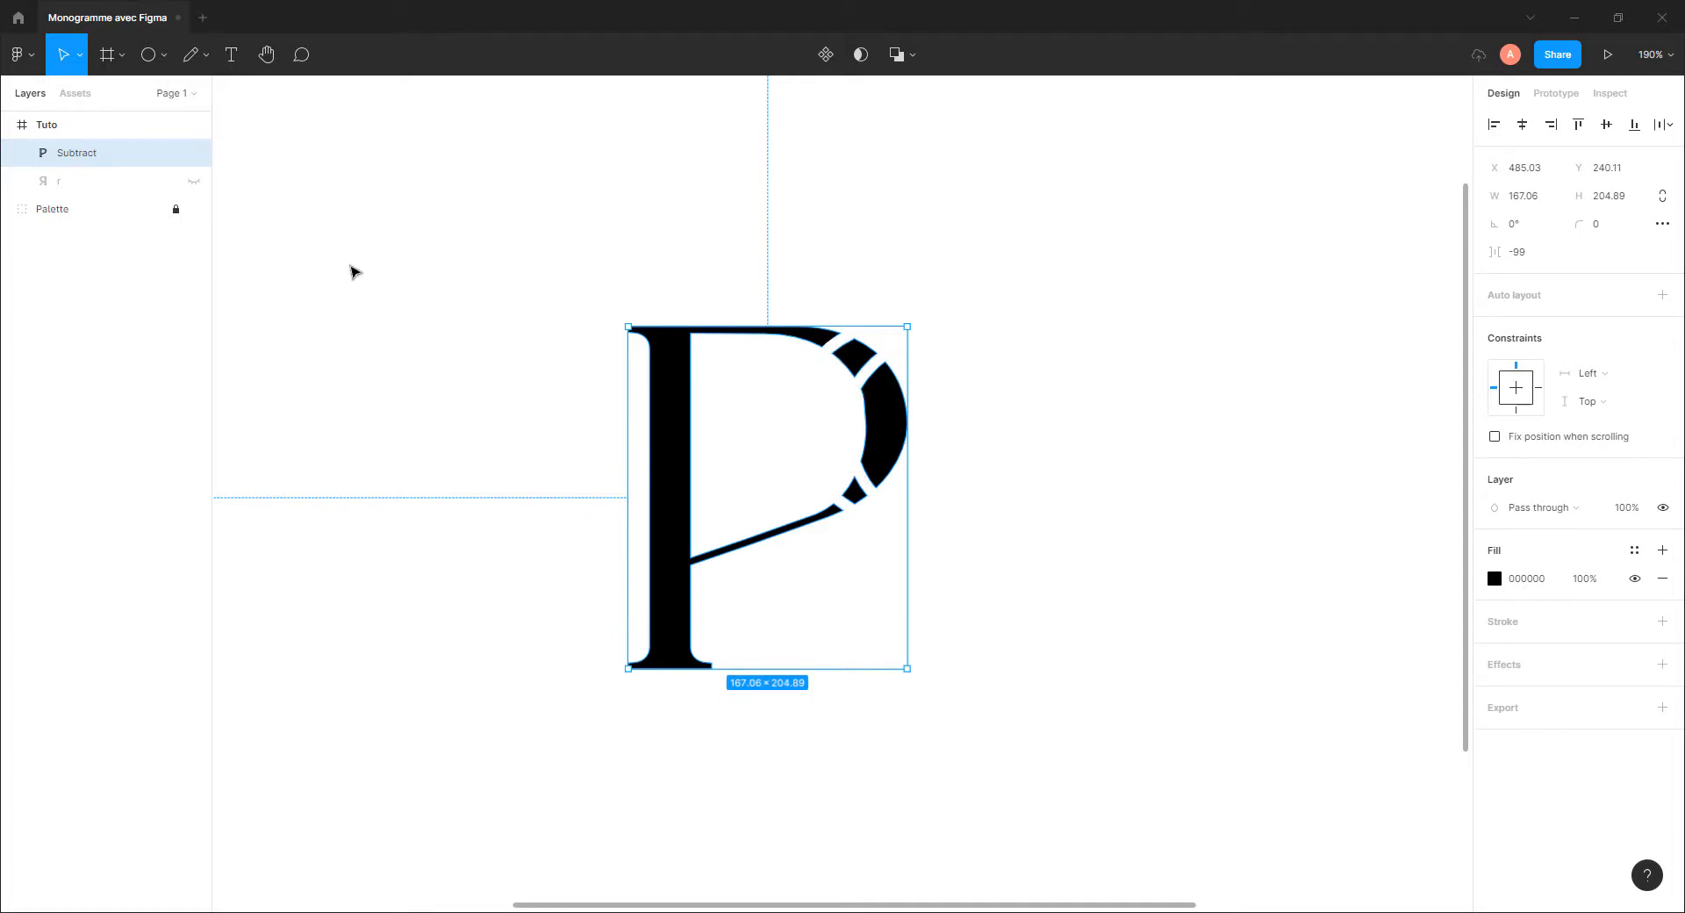
Show the hidden r layer again and check the gaps cut into the P around it
click(194, 182)
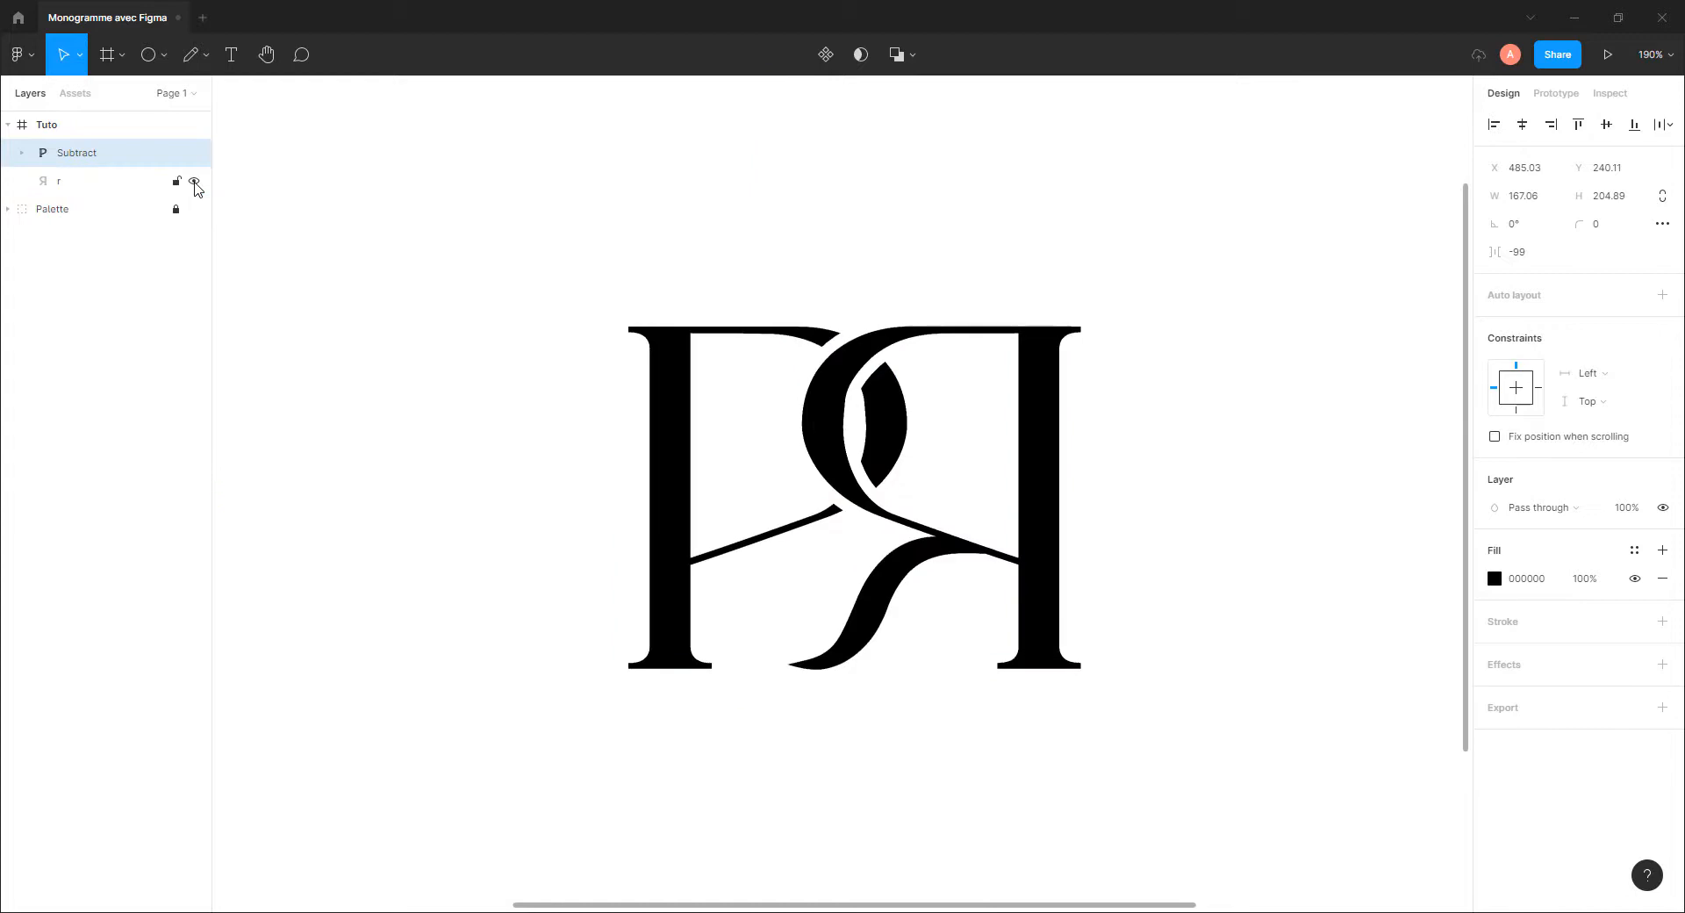
click(926, 298)
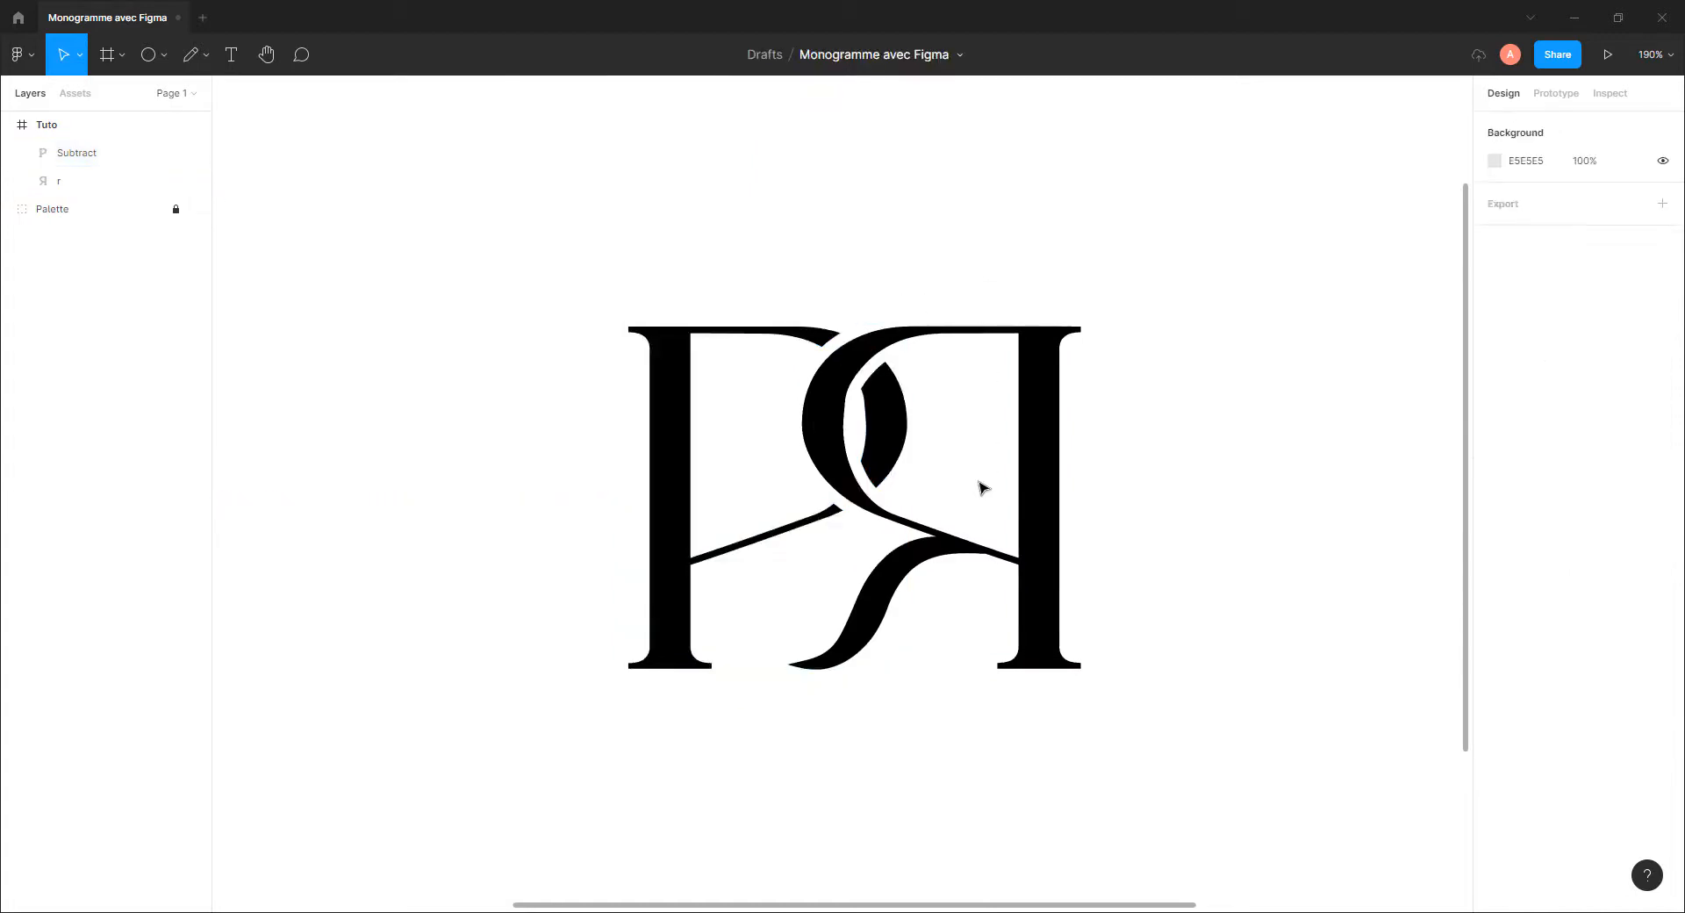
scroll(982, 488, down, 5)
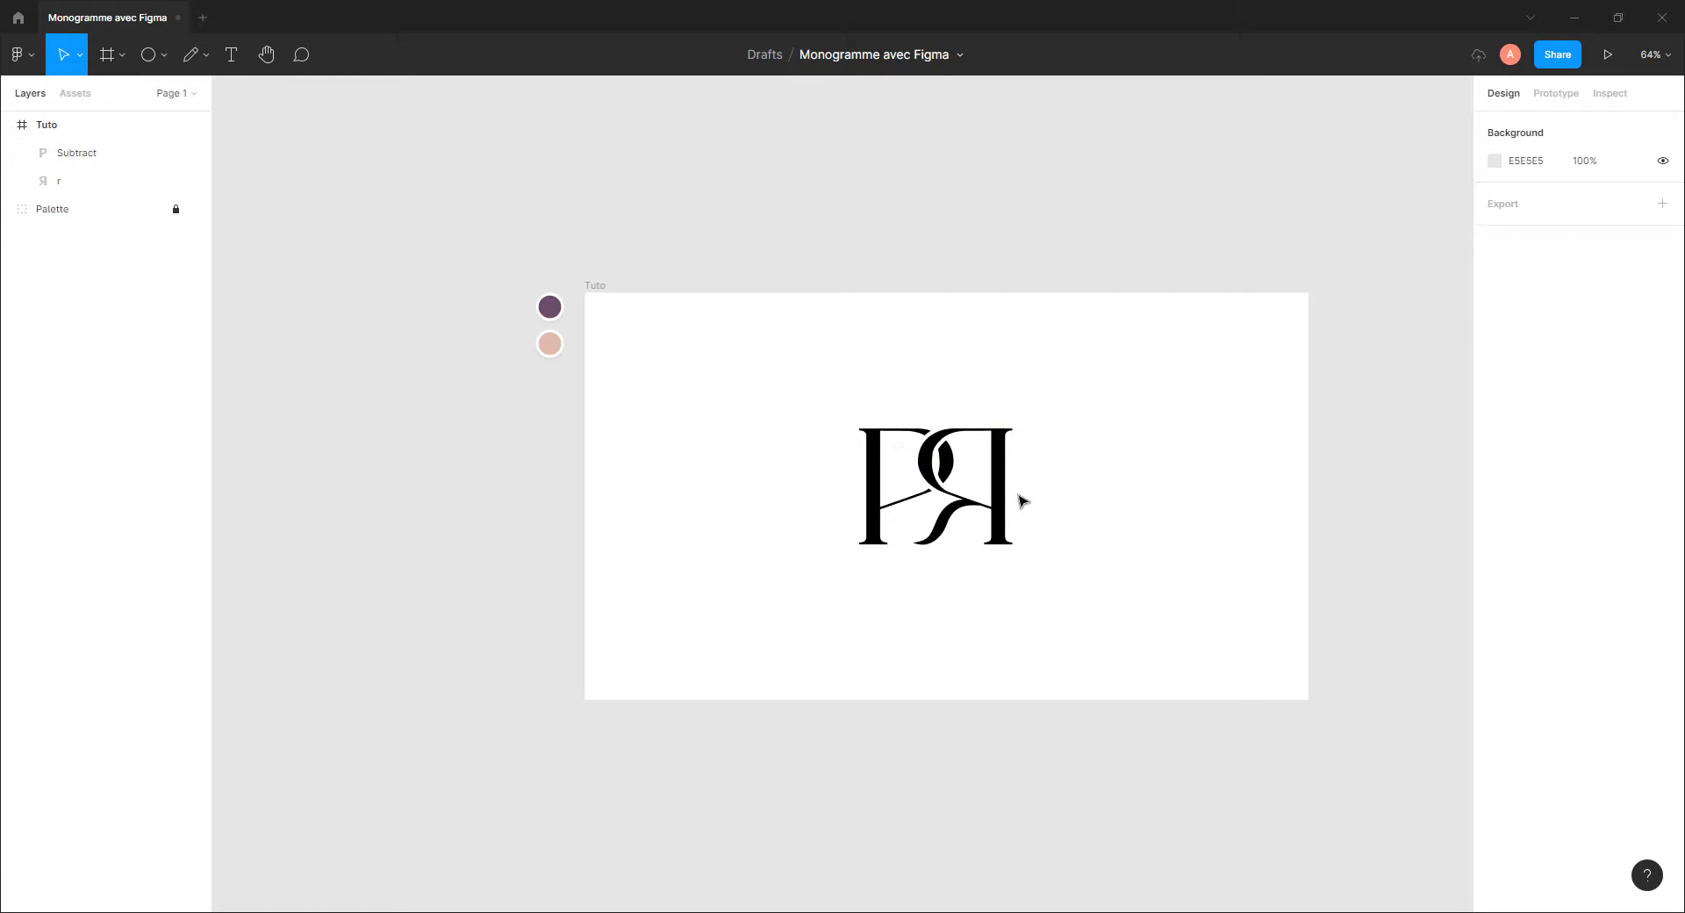
scroll(952, 491, up, 5)
drag(977, 486, 895, 492)
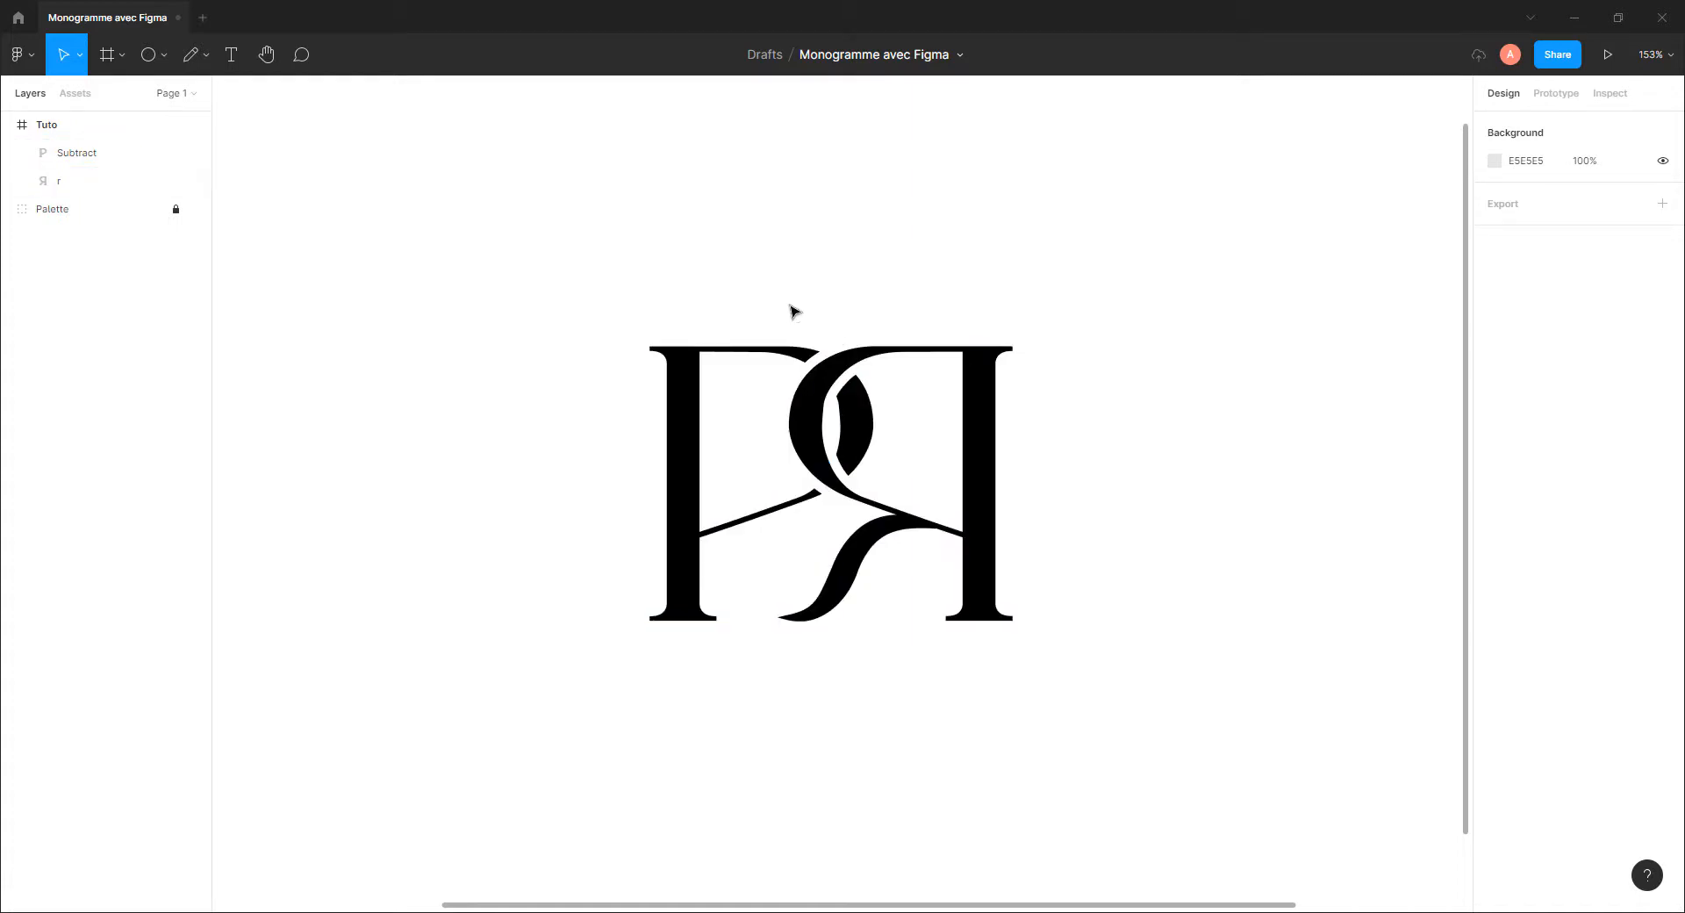
Move the locked Palette group to the top of the Tuto frame and review the layers inside Subtract
drag(69, 211, 70, 151)
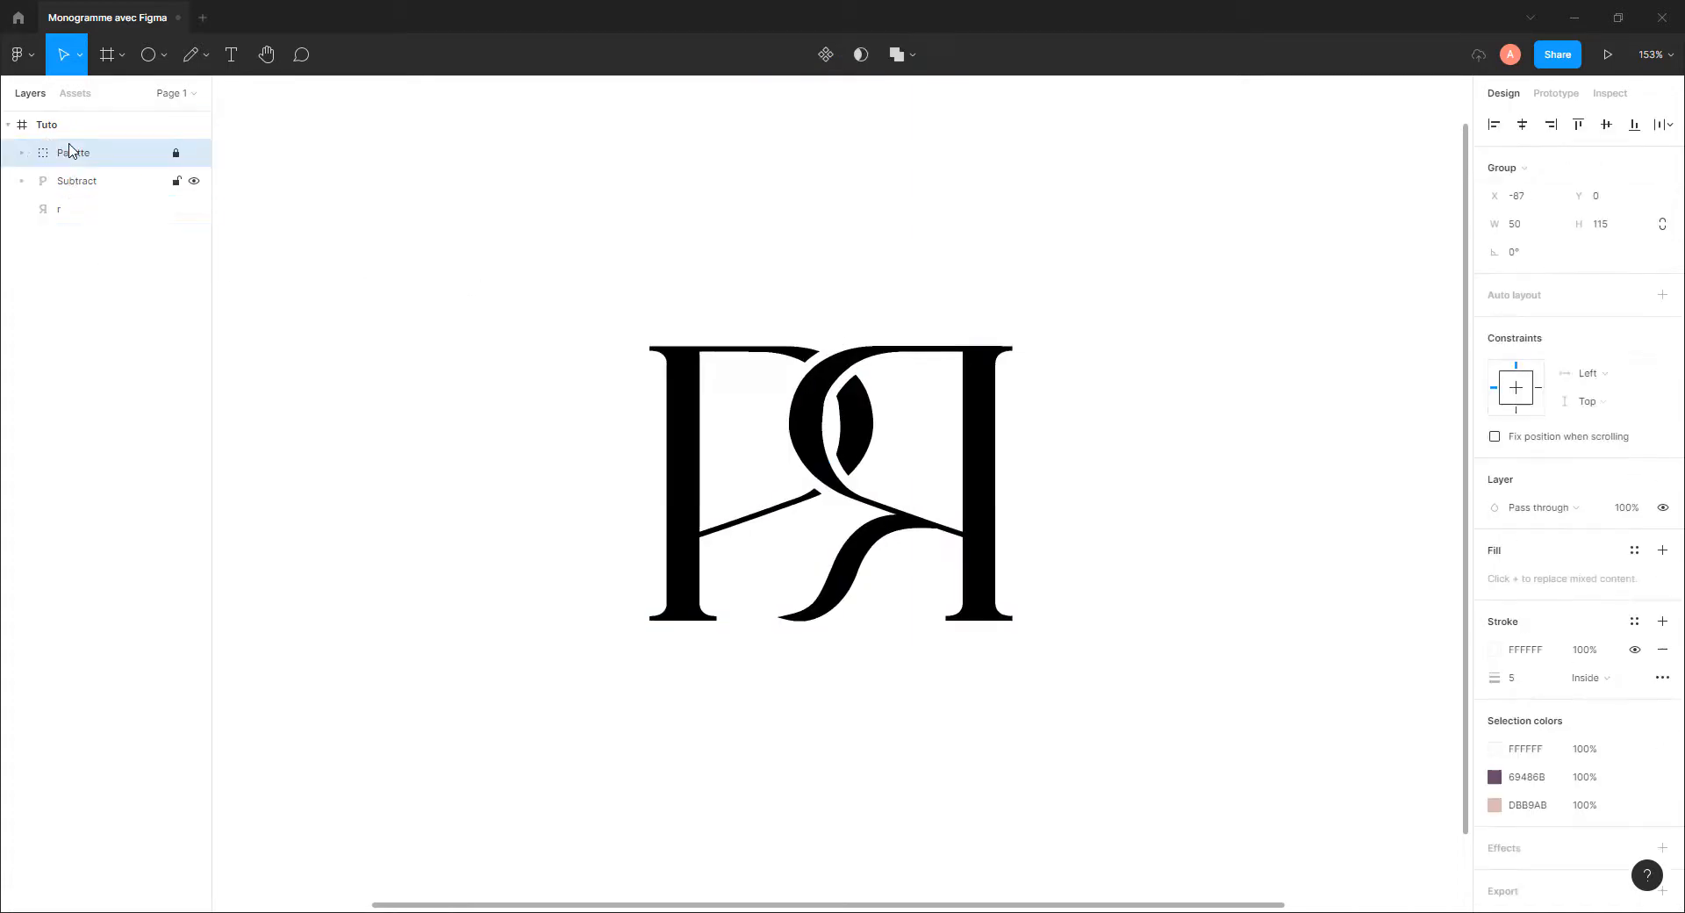
click(22, 181)
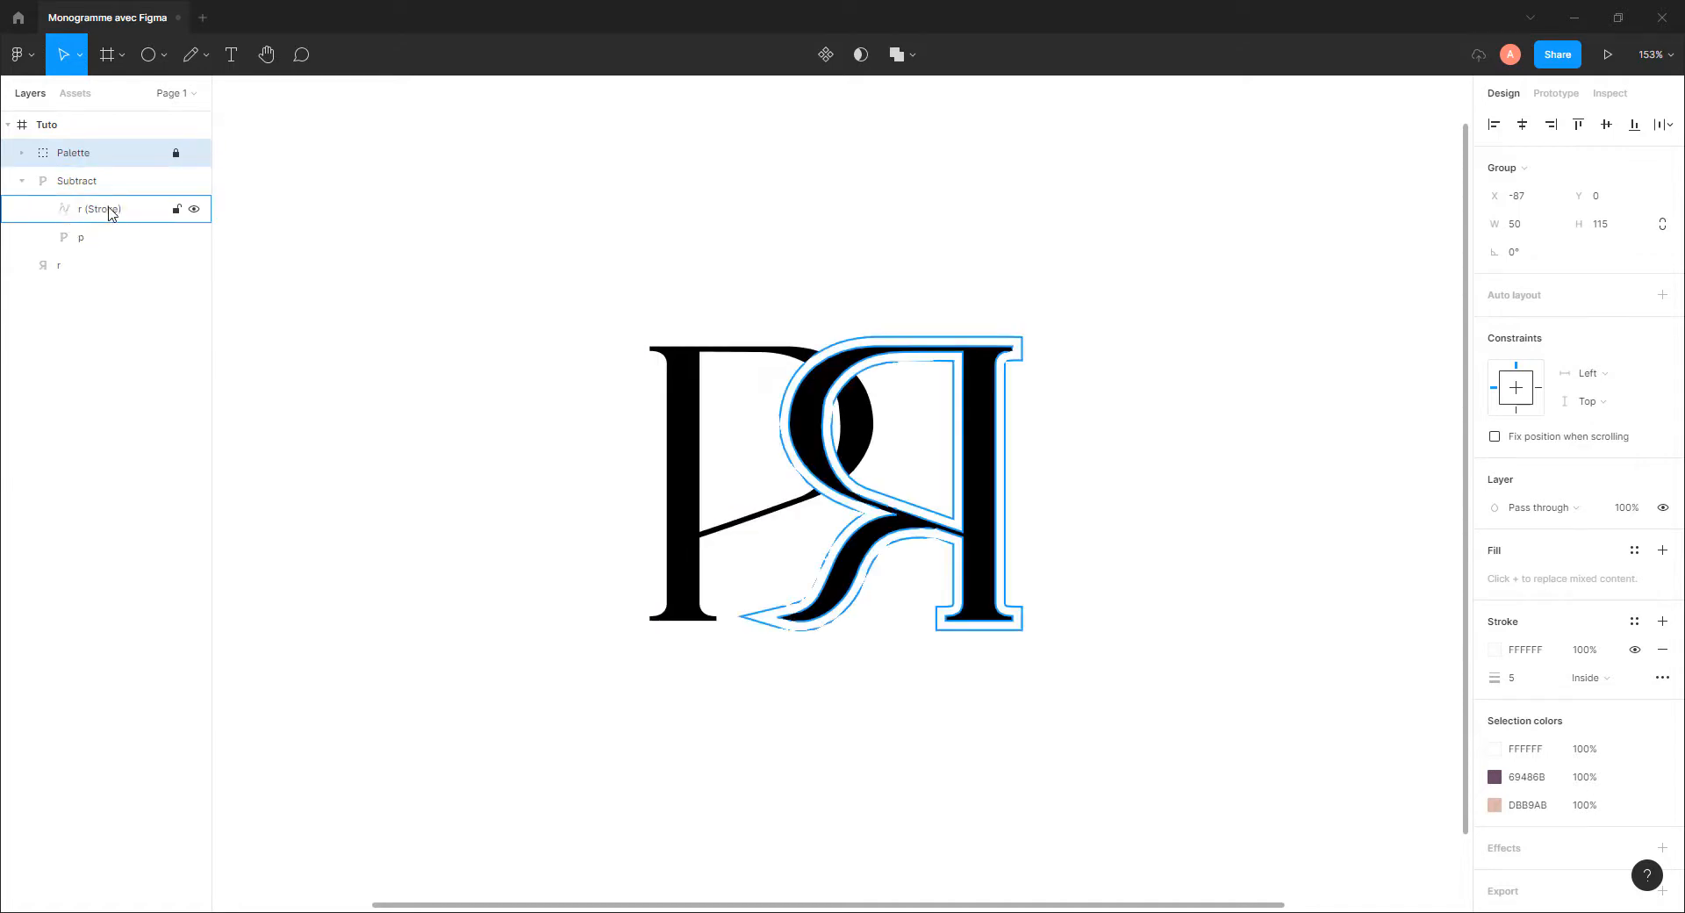
click(23, 181)
click(490, 302)
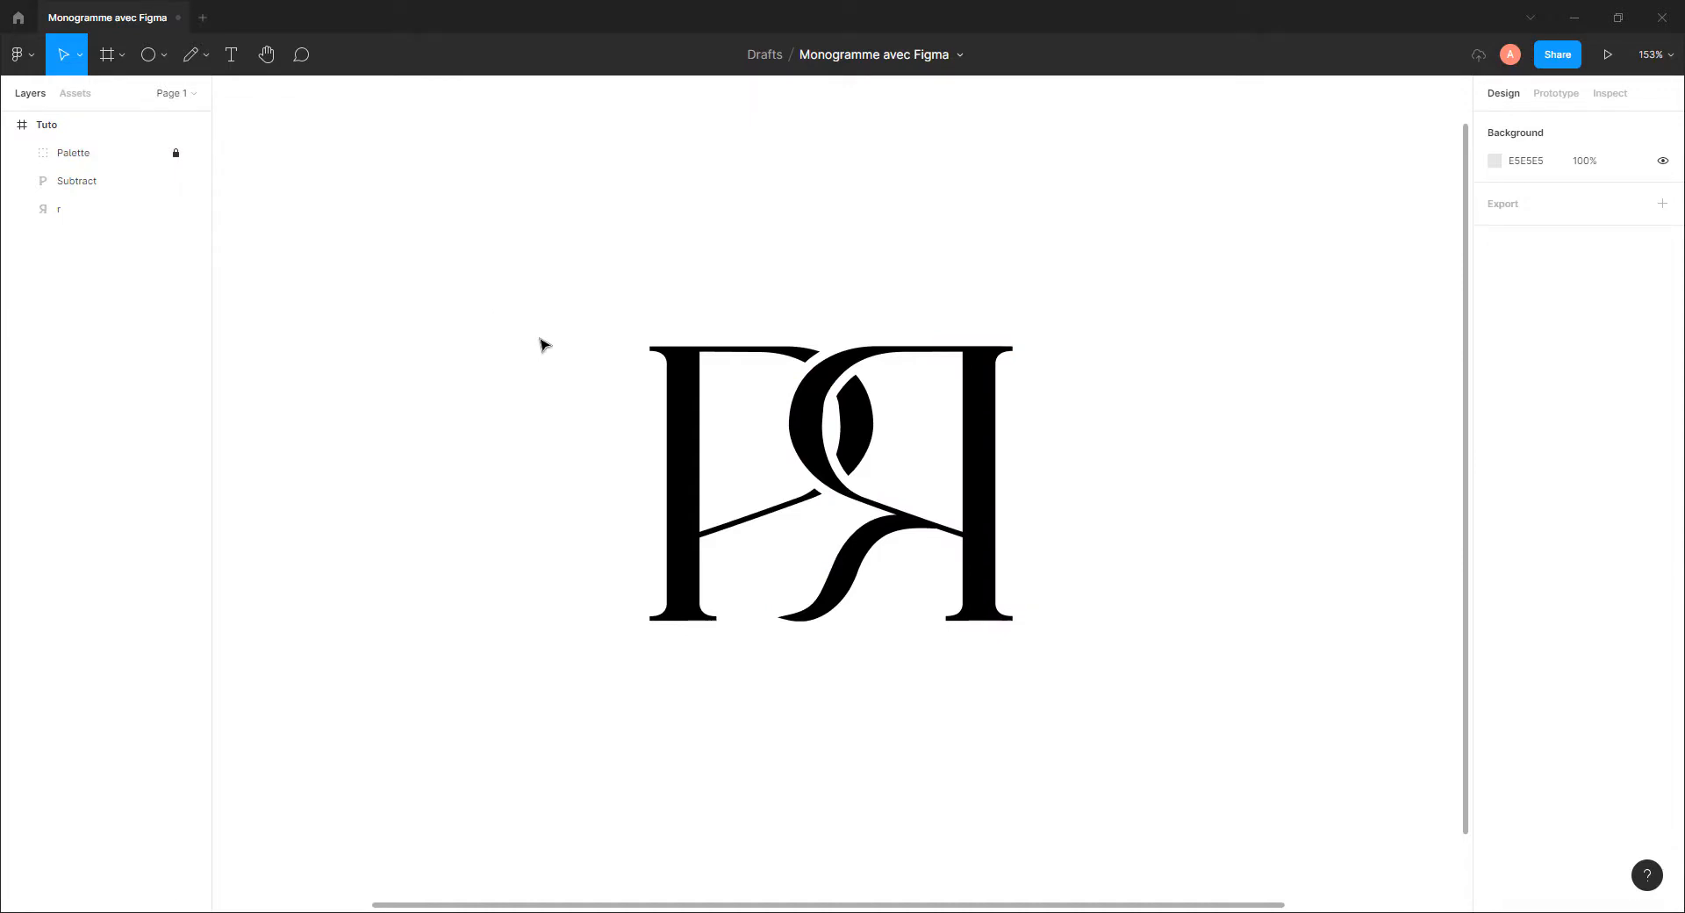
Merge the Subtract shape and the r with a Boolean Union selection and check the layers nested inside it
click(76, 183)
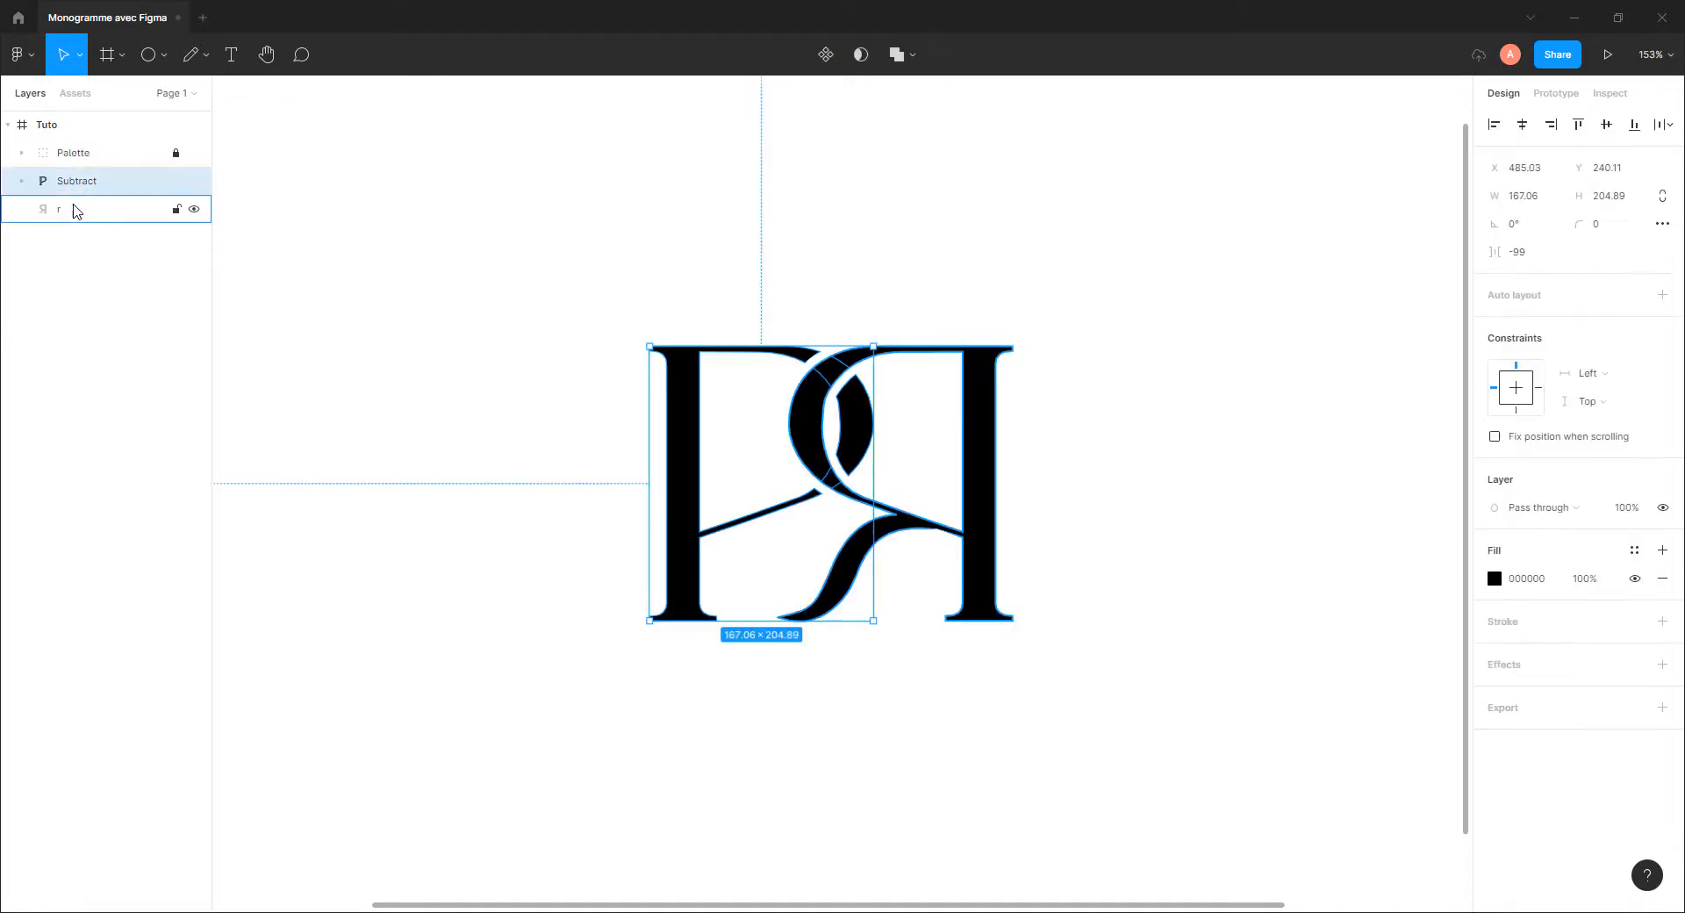
shift+click(74, 213)
click(915, 55)
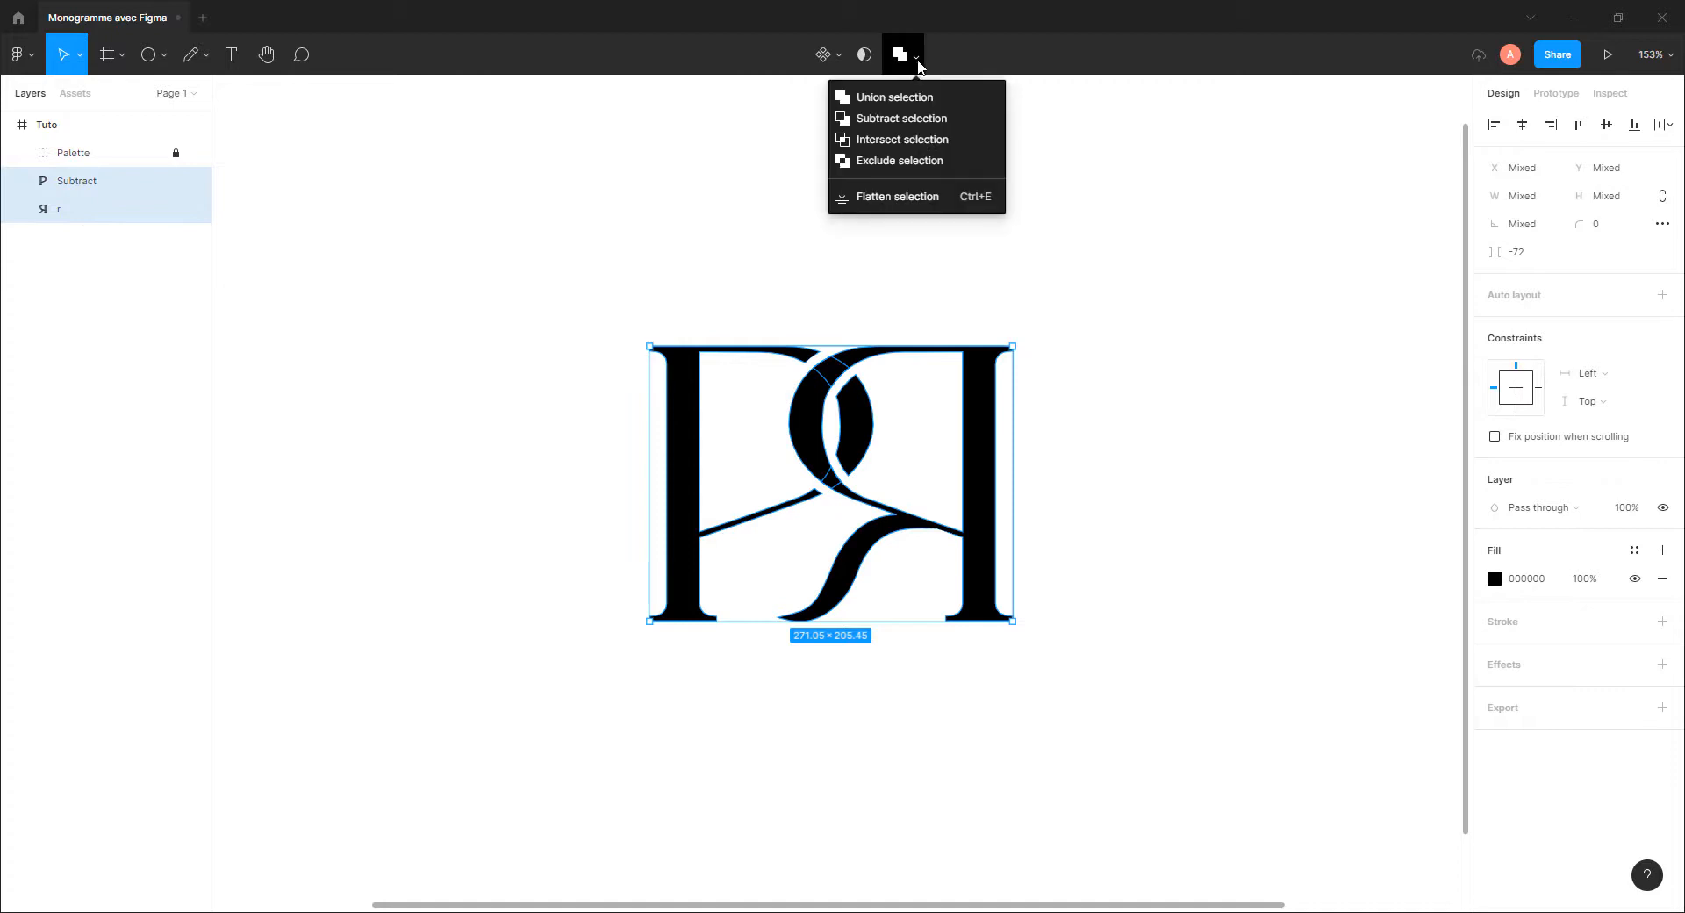
click(881, 105)
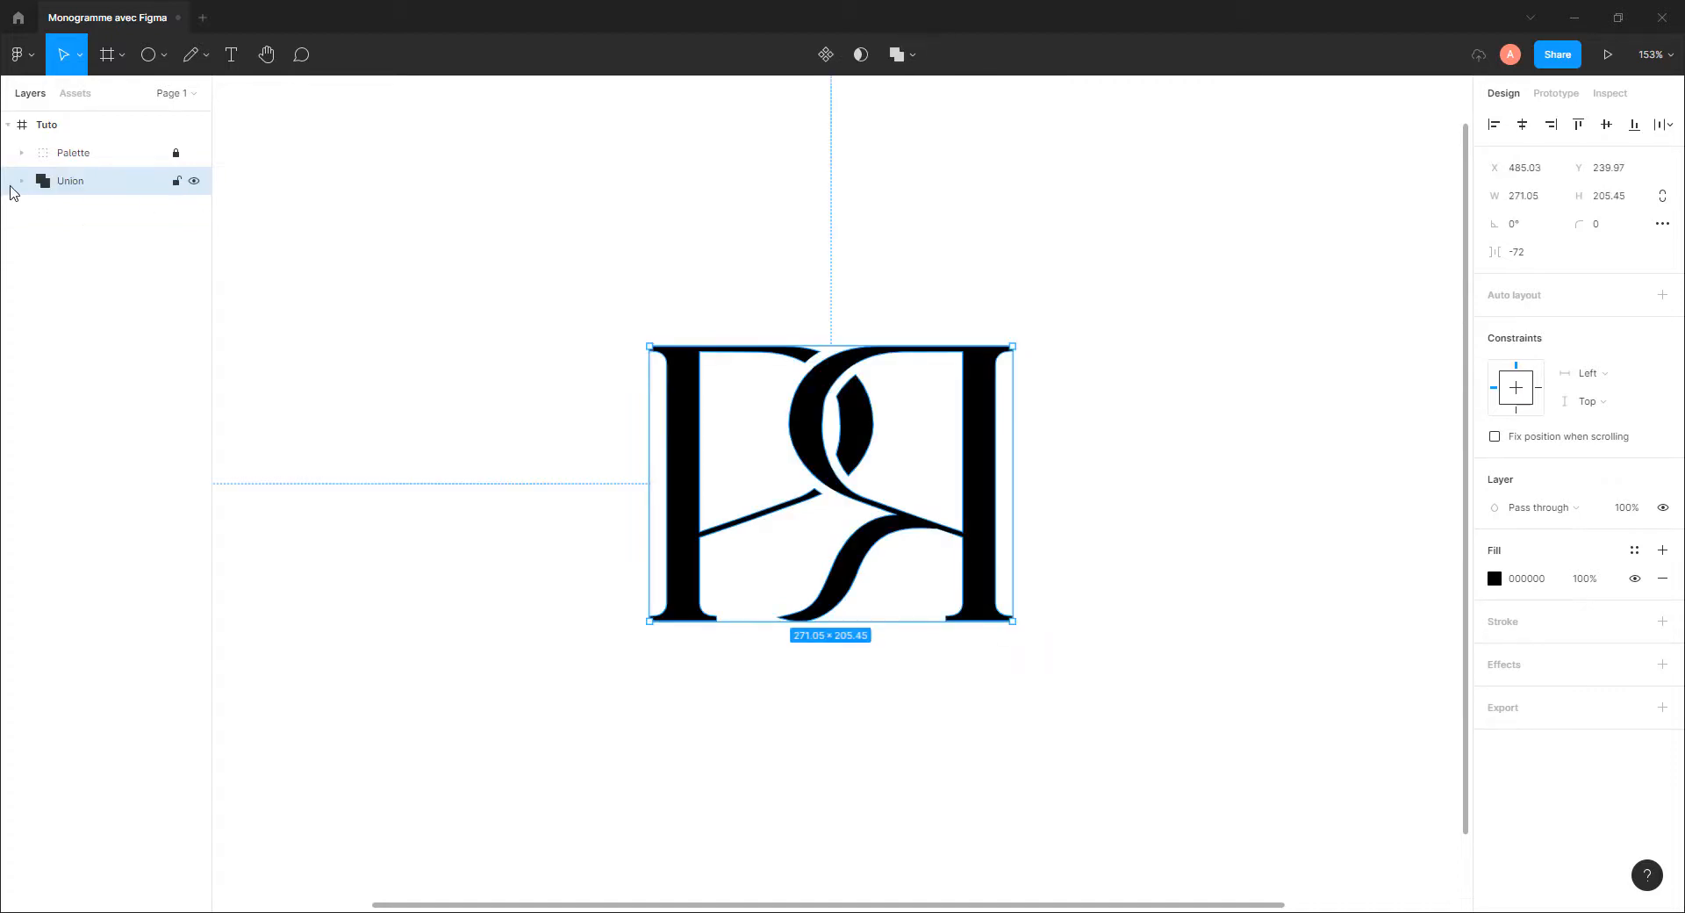
click(21, 181)
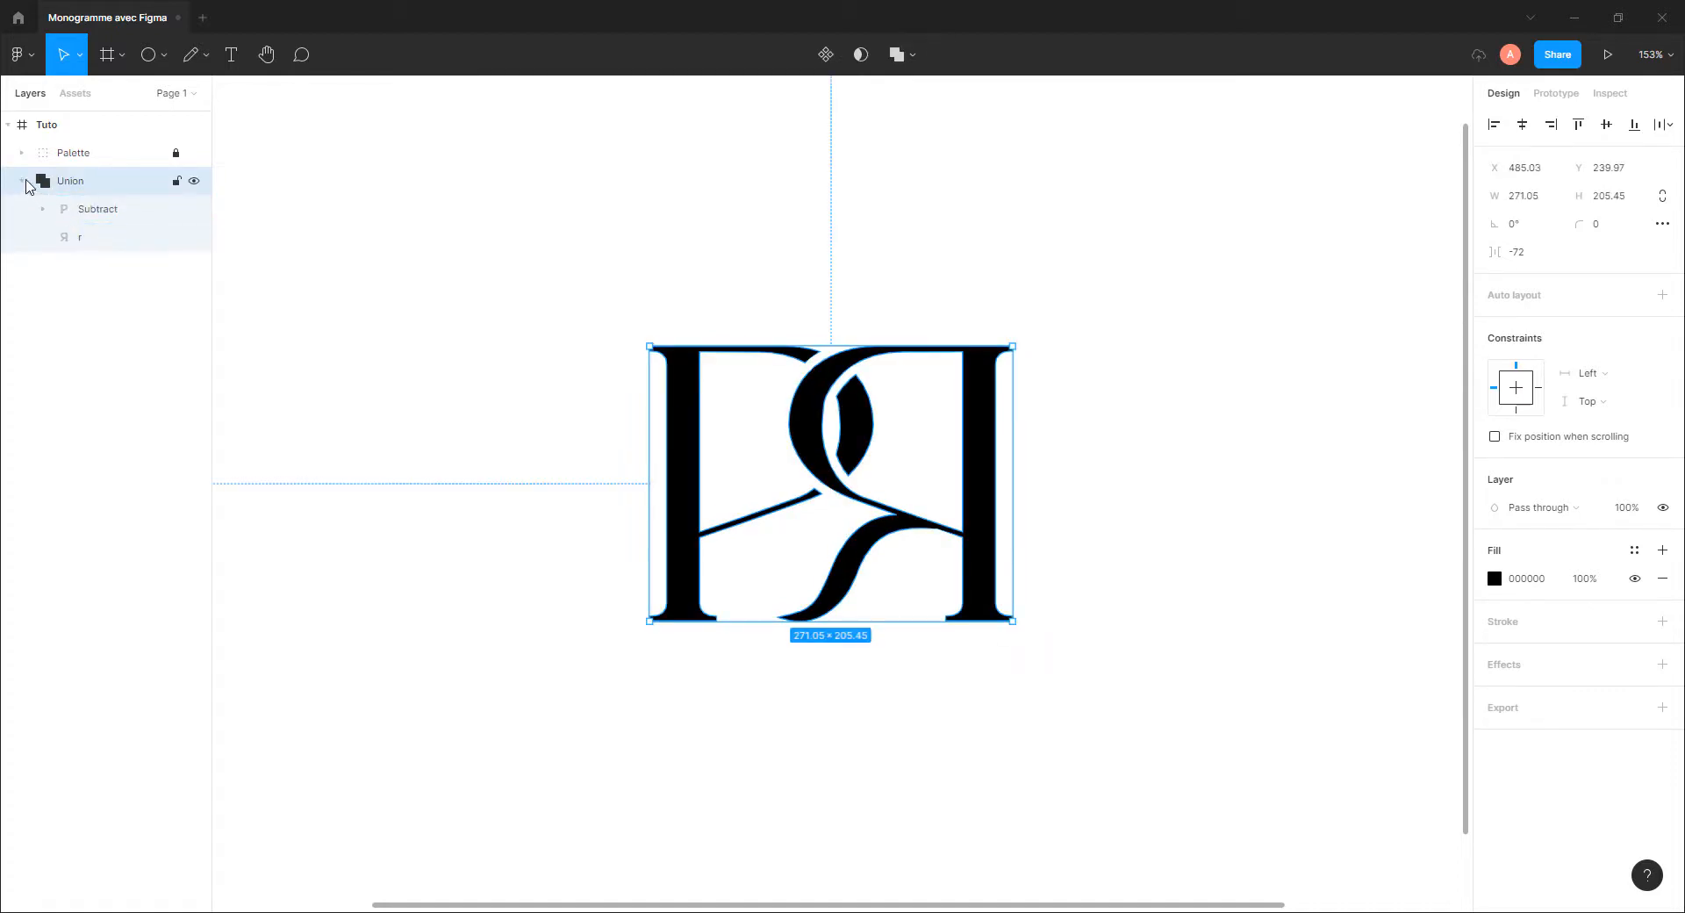
click(23, 181)
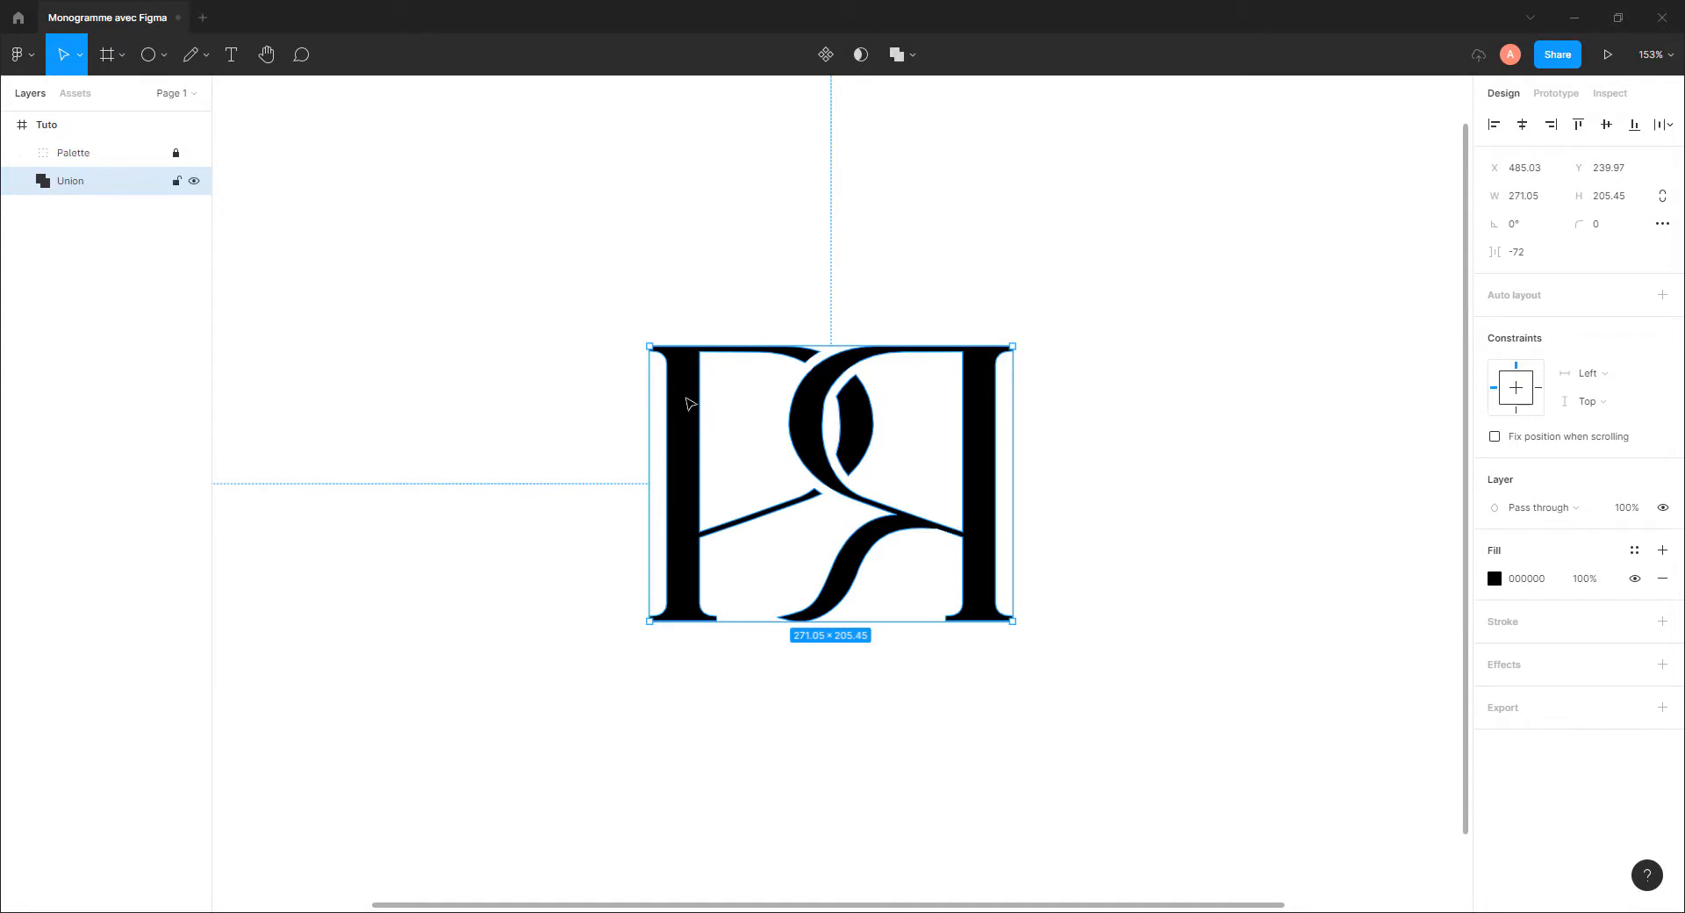
Flatten the Union group into a single vector shape
right_click(669, 393)
click(750, 669)
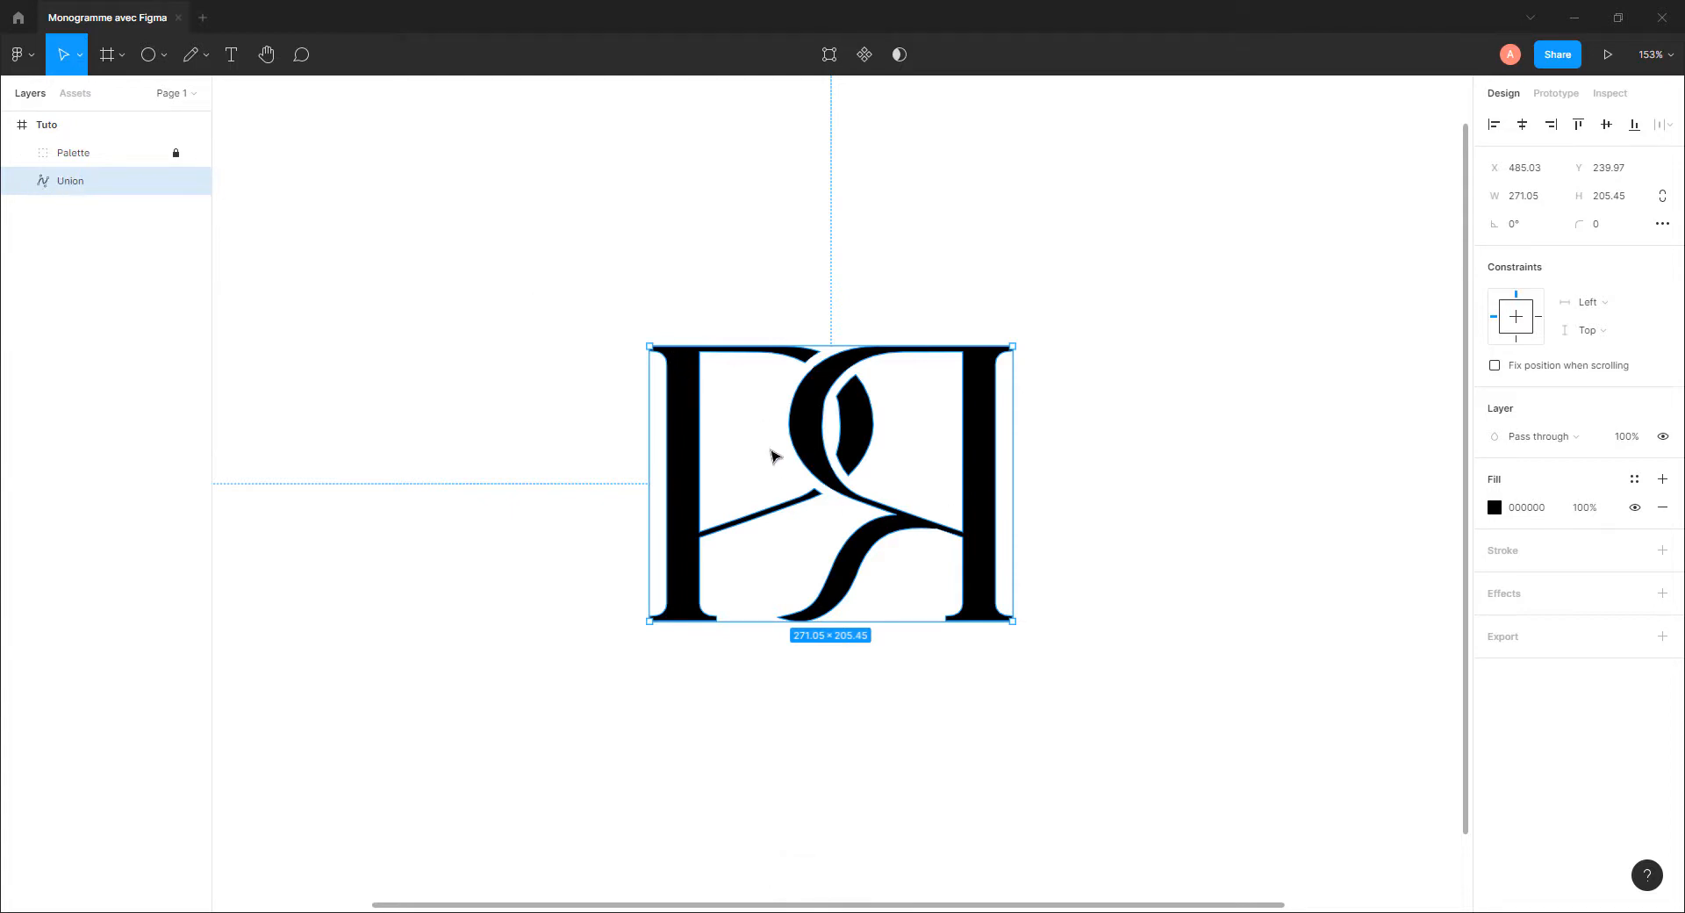
click(497, 354)
Add an export setting to the flattened Union monogram and set its format to SVG
click(984, 419)
click(1507, 650)
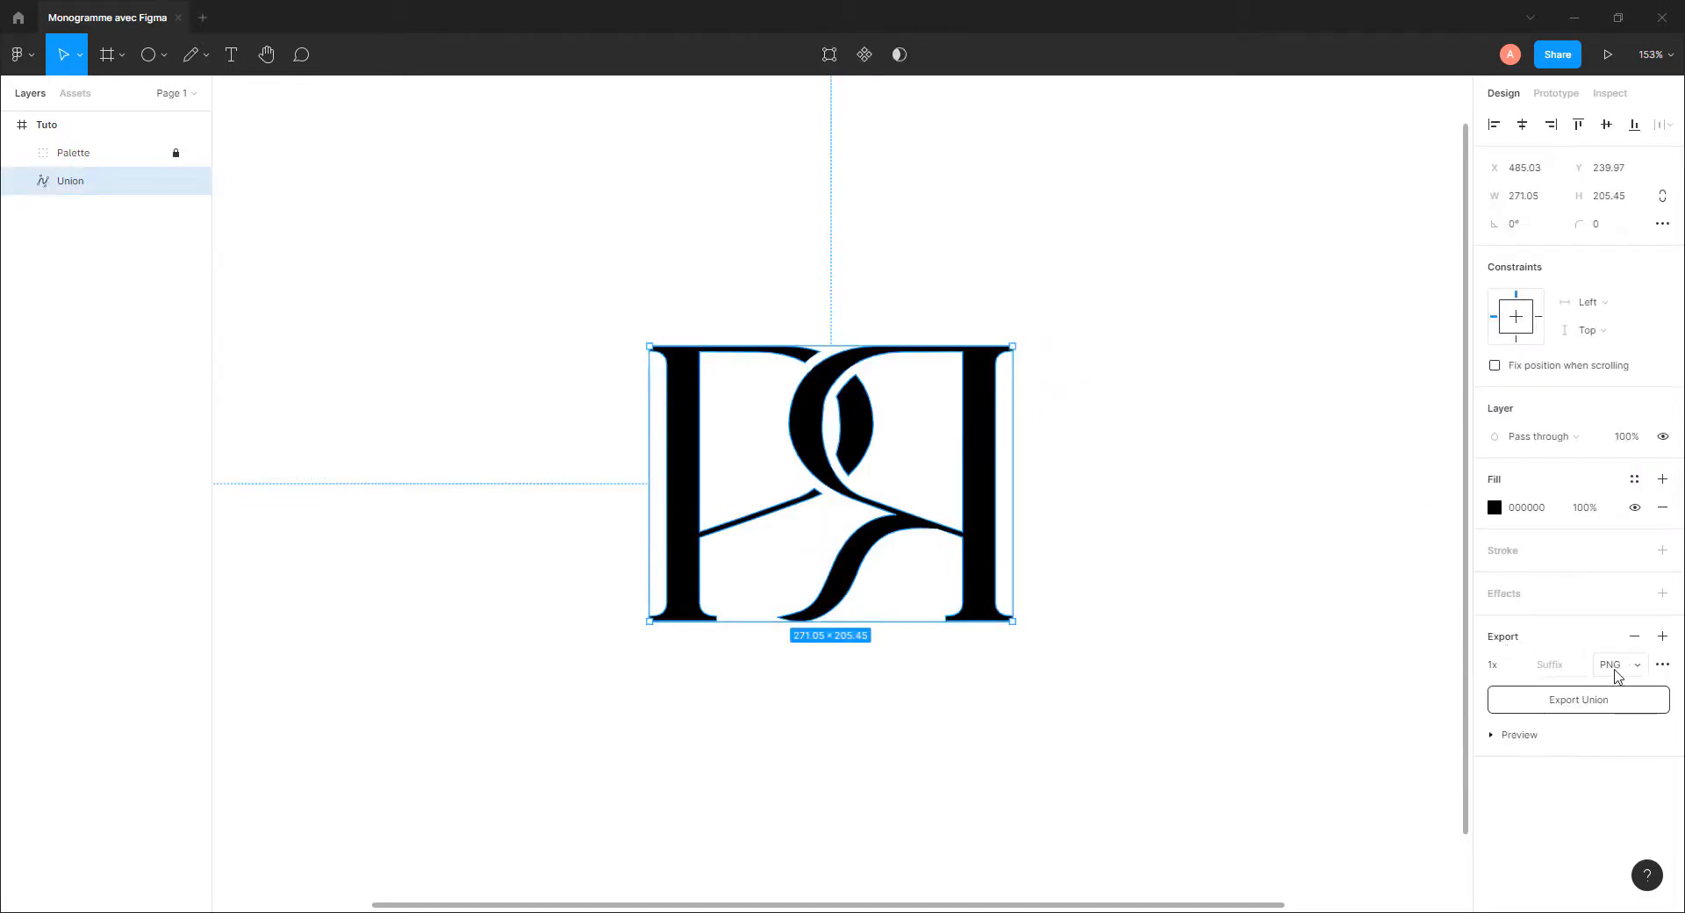
click(1619, 673)
click(1630, 705)
click(1161, 570)
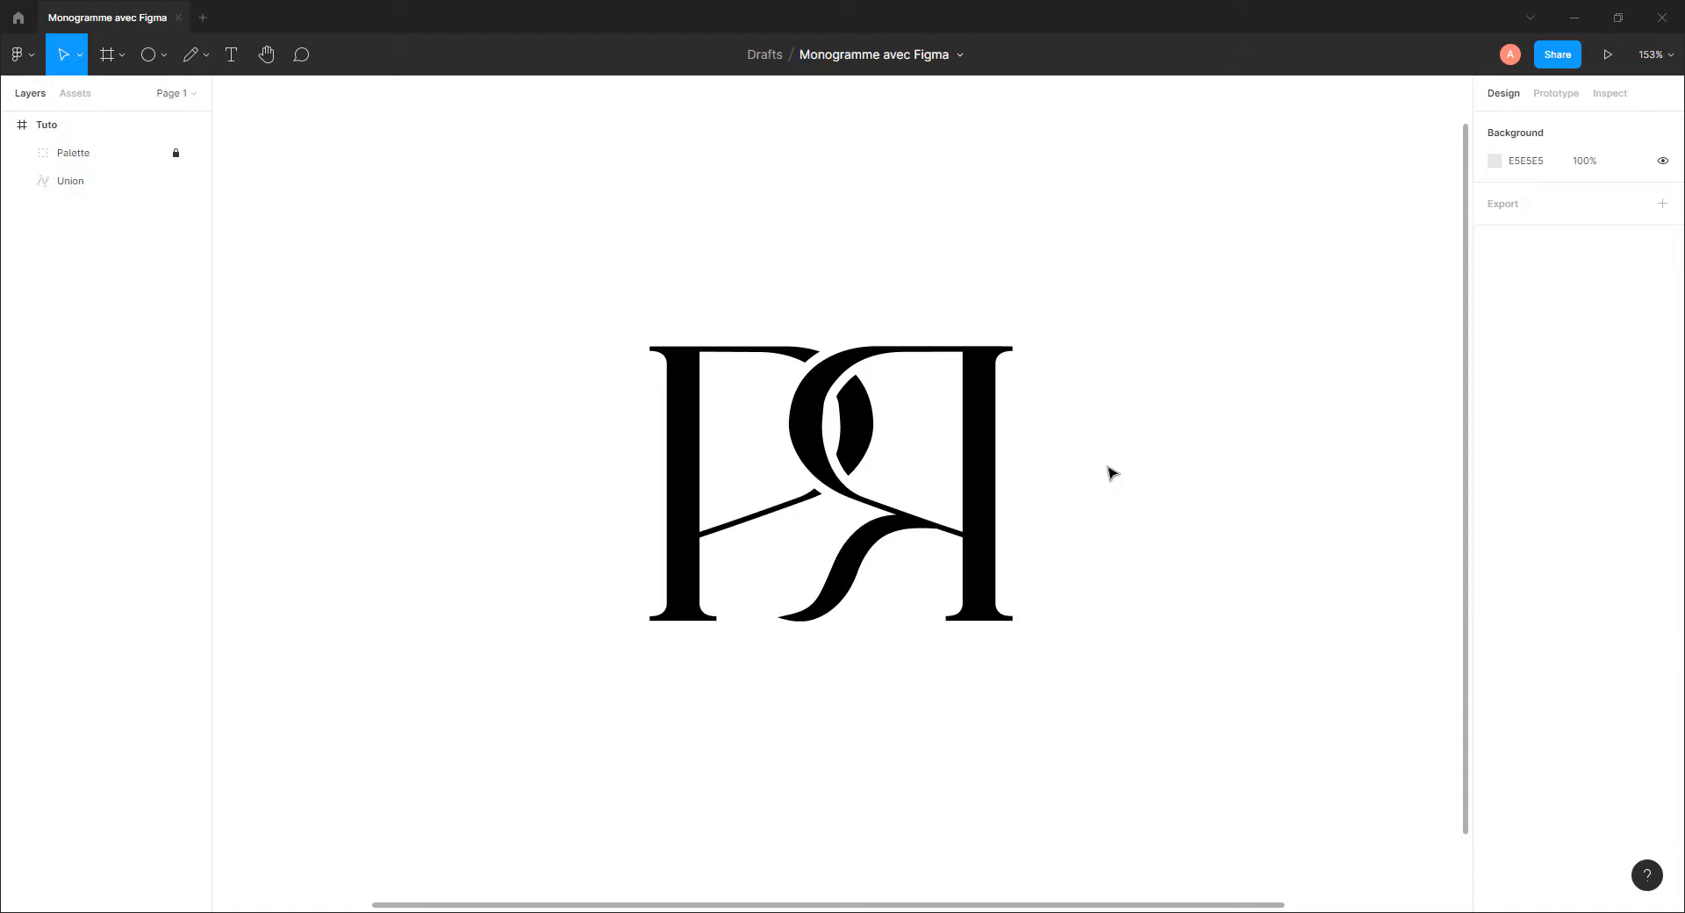
Move the PR monogram upward in the Tuto frame to leave room for text beneath it
click(972, 479)
click(1030, 470)
click(980, 523)
drag(983, 526, 978, 452)
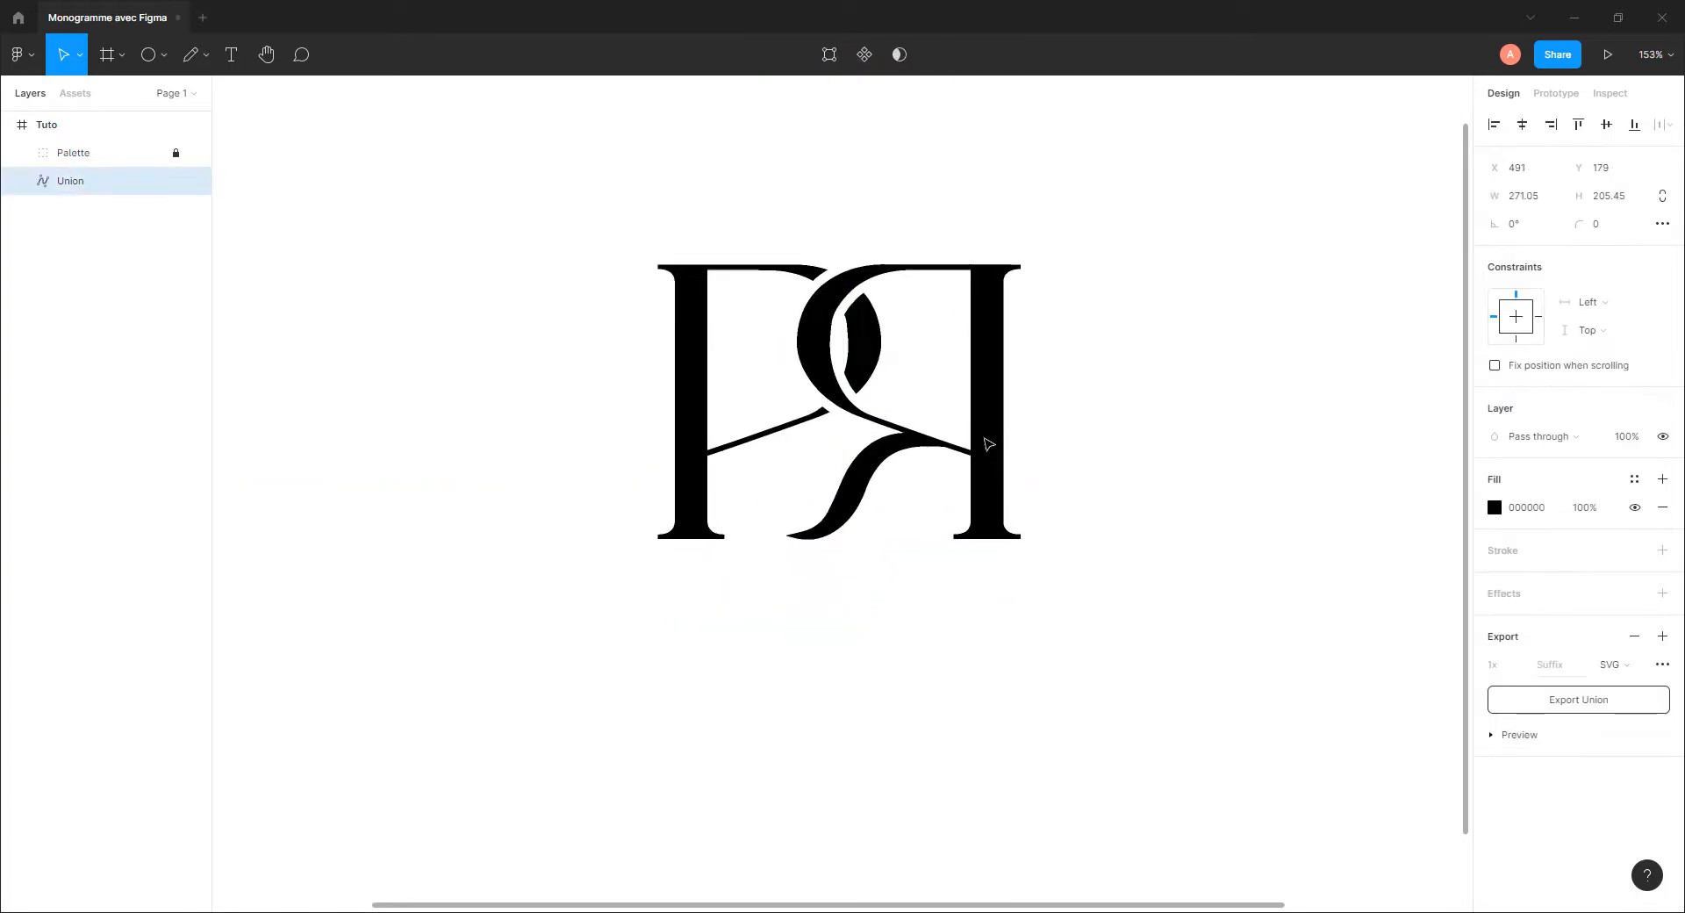
click(1080, 465)
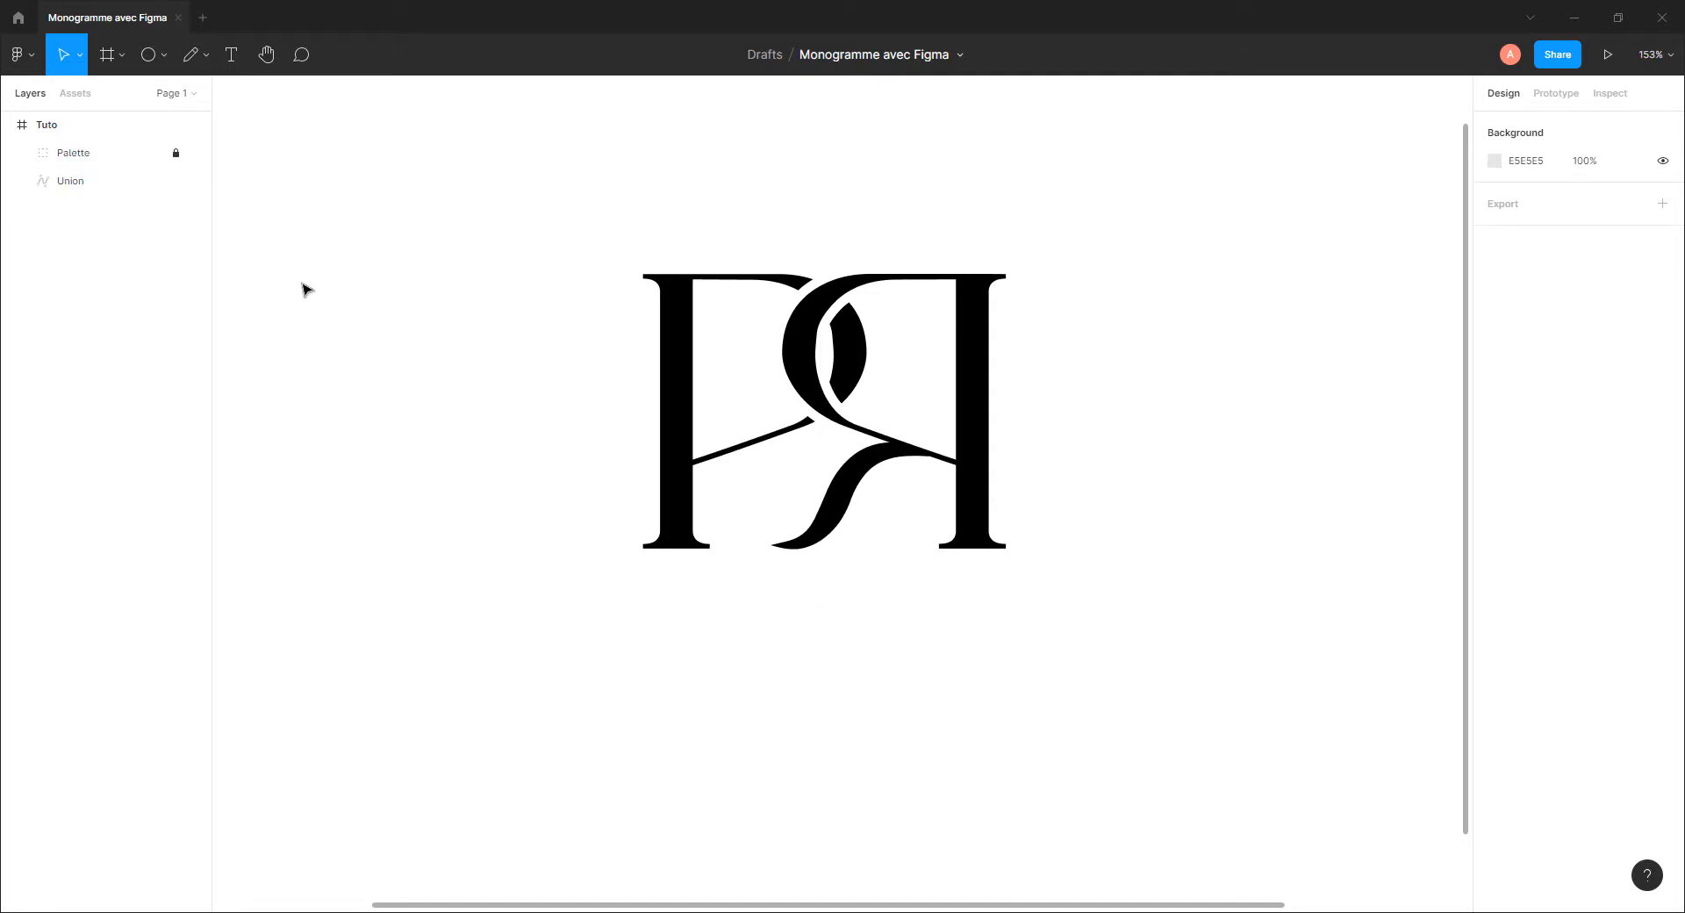
Add a text layer containing "r" below the monogram and shift it slightly upward
click(231, 55)
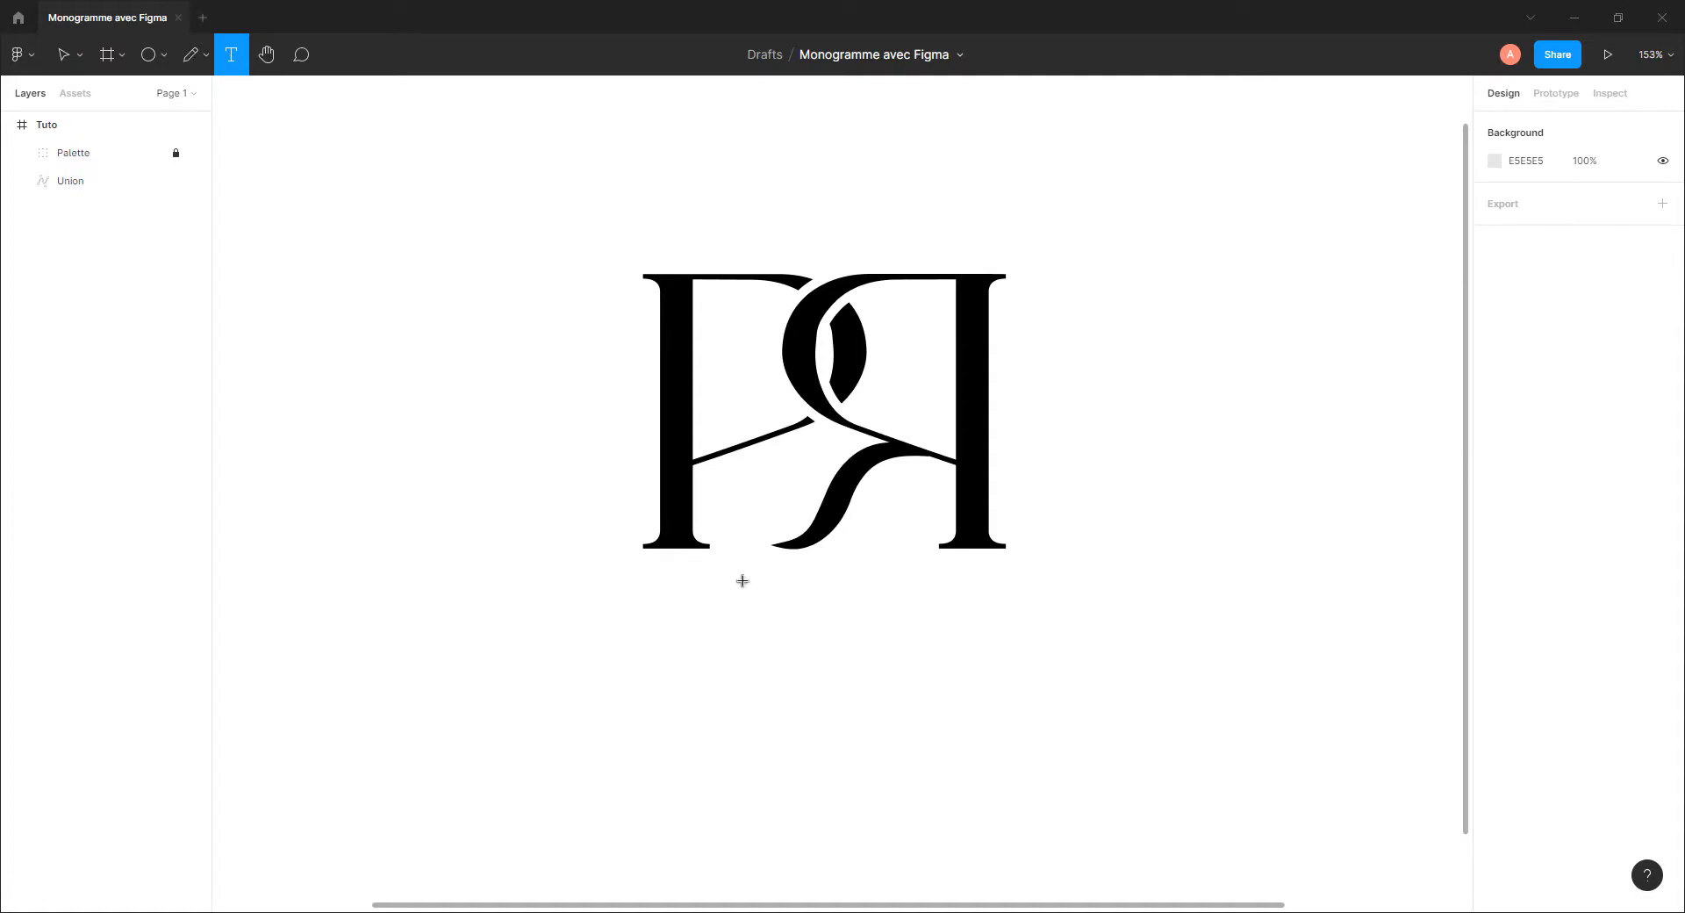
click(709, 601)
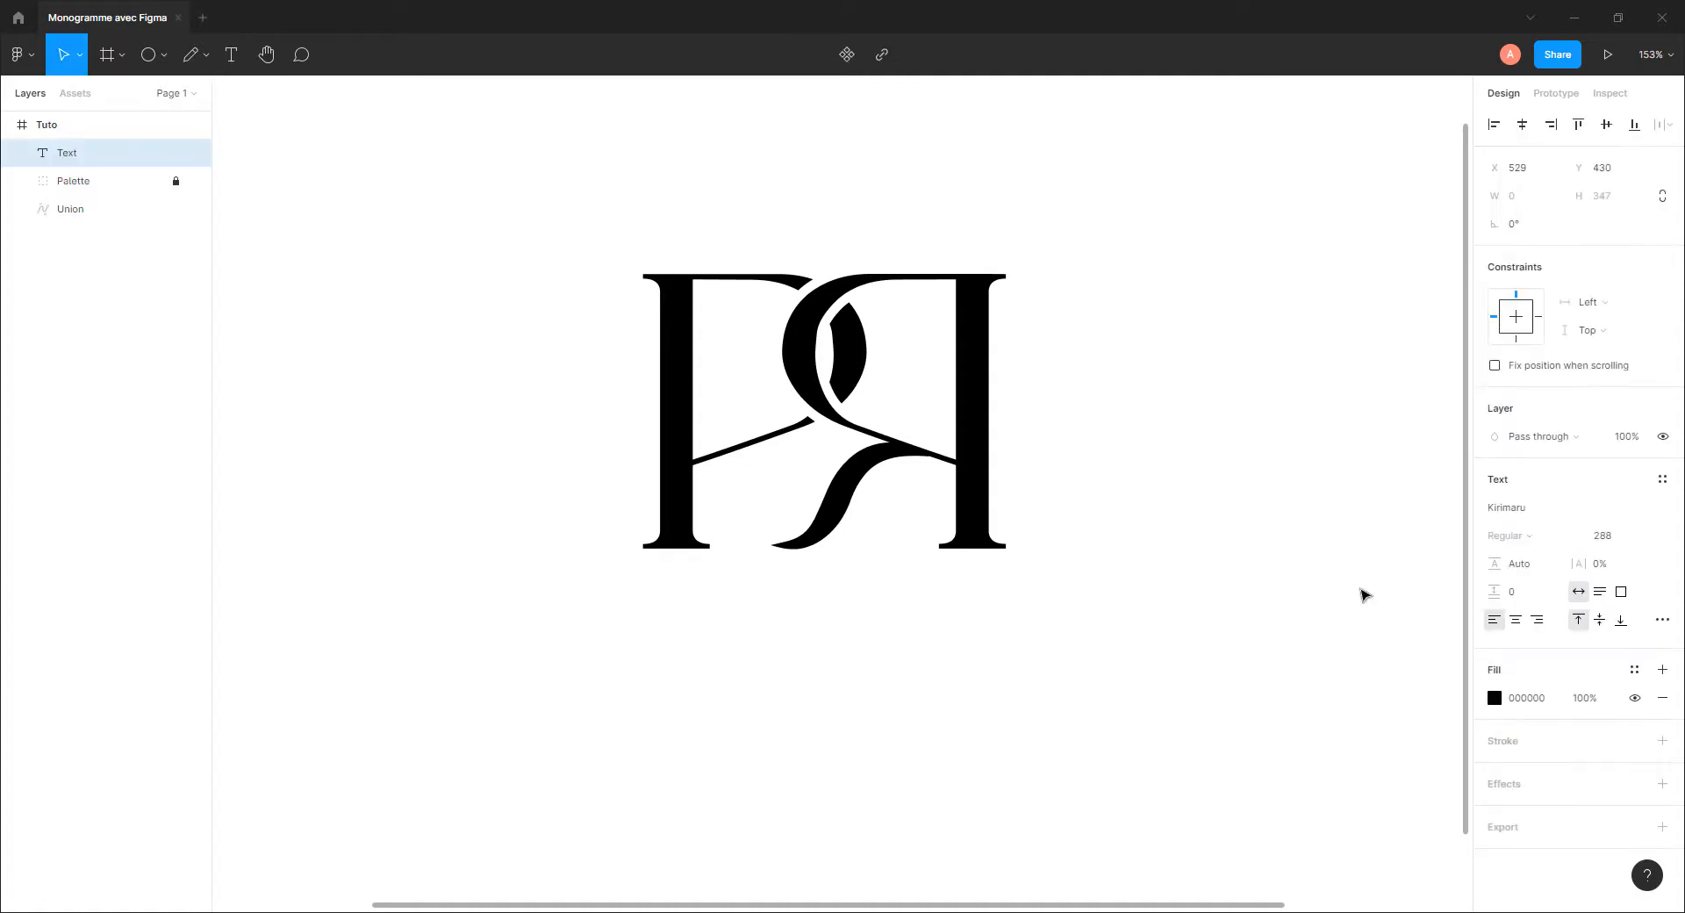
text(r)
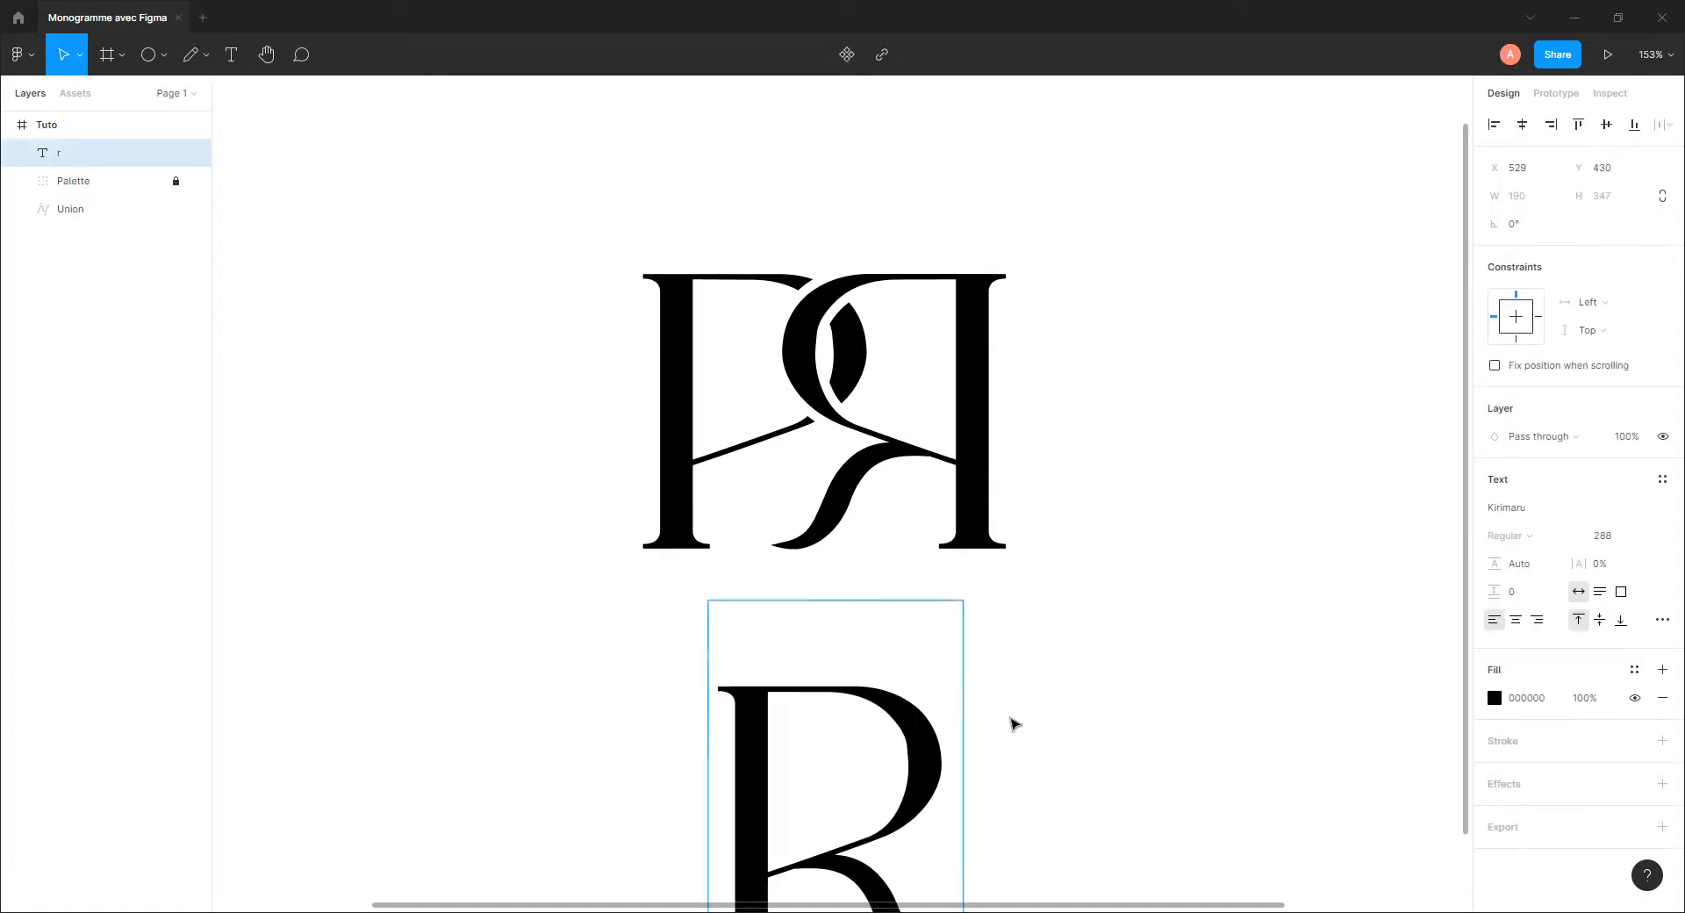
click(1011, 719)
drag(869, 729, 900, 671)
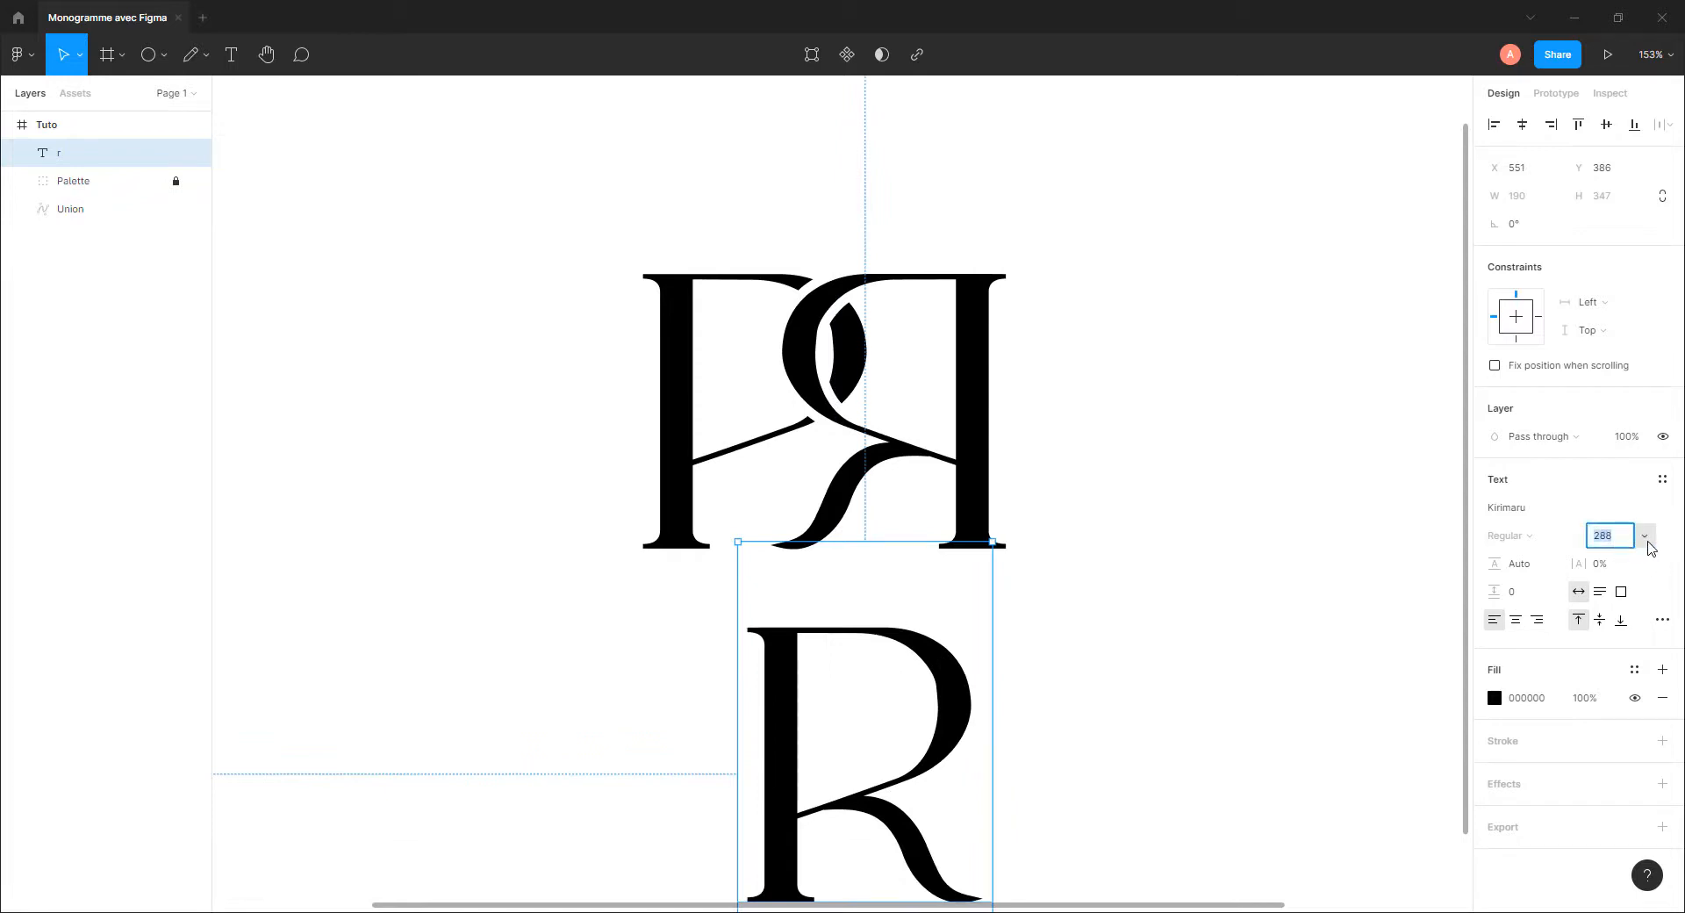
Set the new text's font size to 24 and place it just beneath the monogram
click(1646, 537)
click(1620, 389)
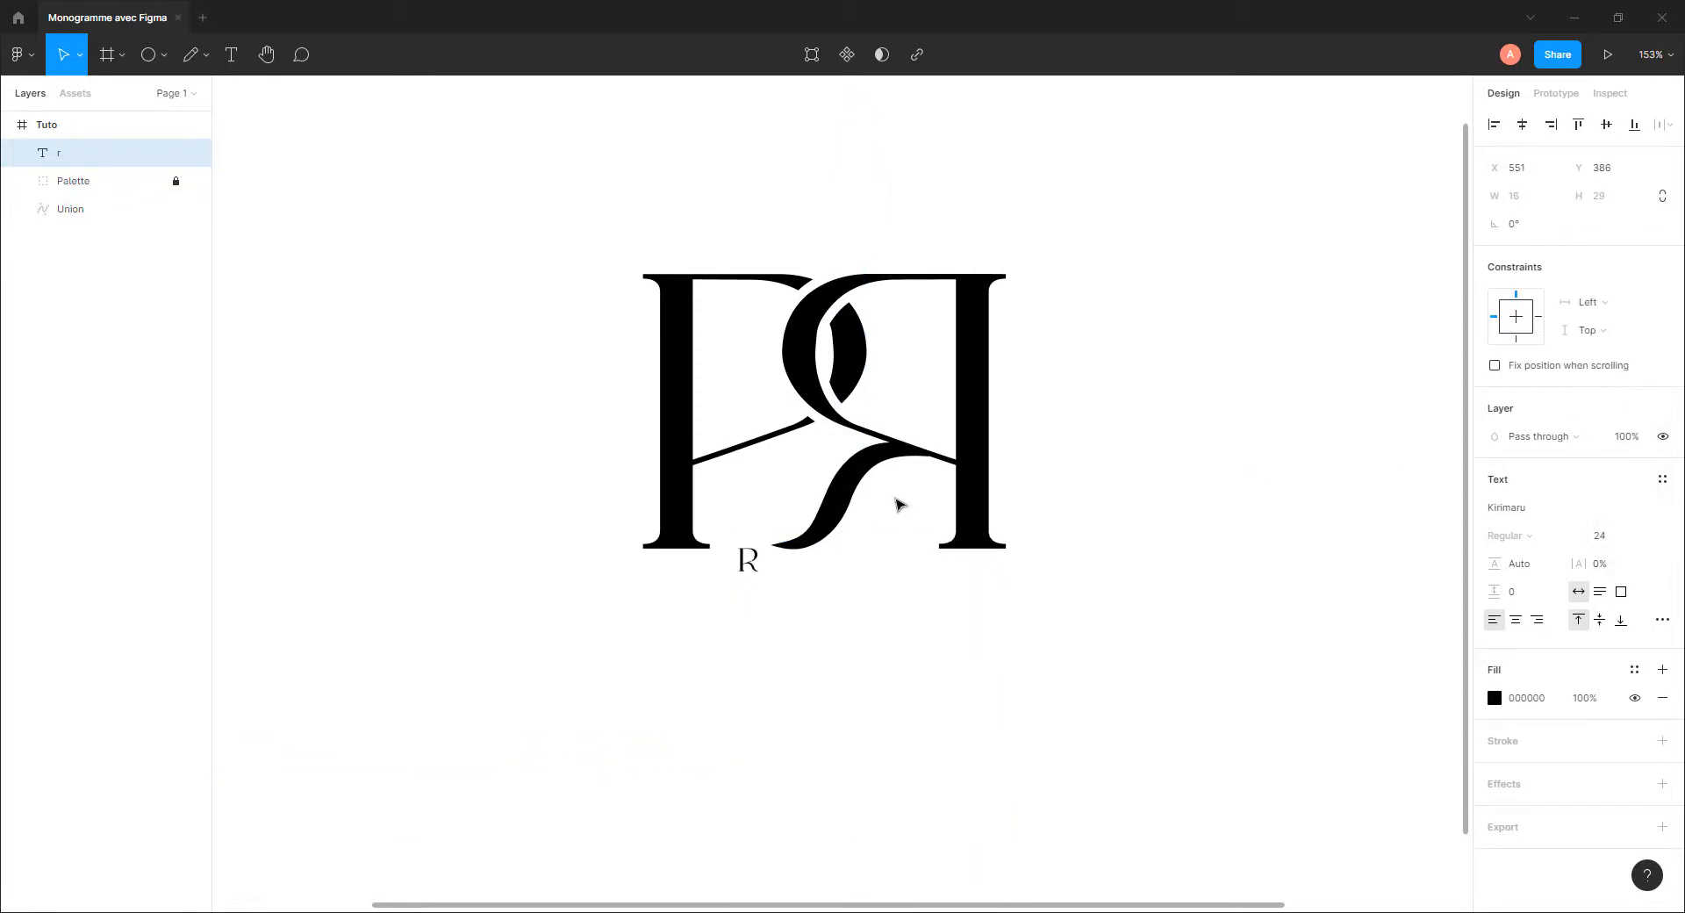
drag(748, 569, 745, 601)
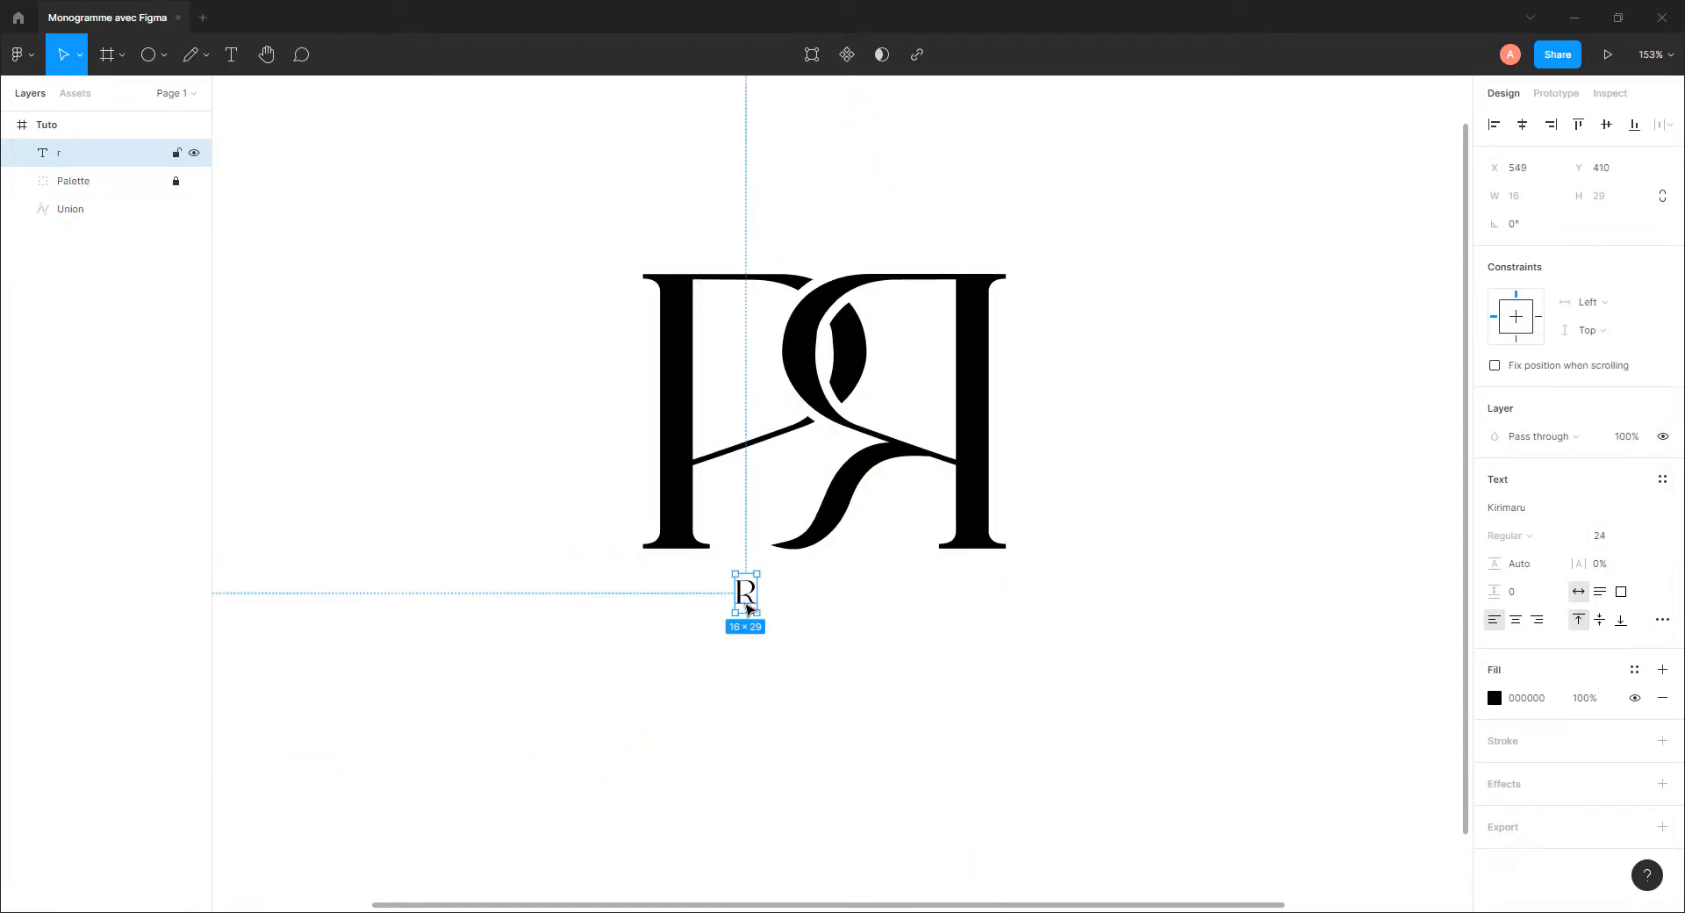
Replace the small text's content with "PAUL RUDD"
double_click(745, 592)
text(P)
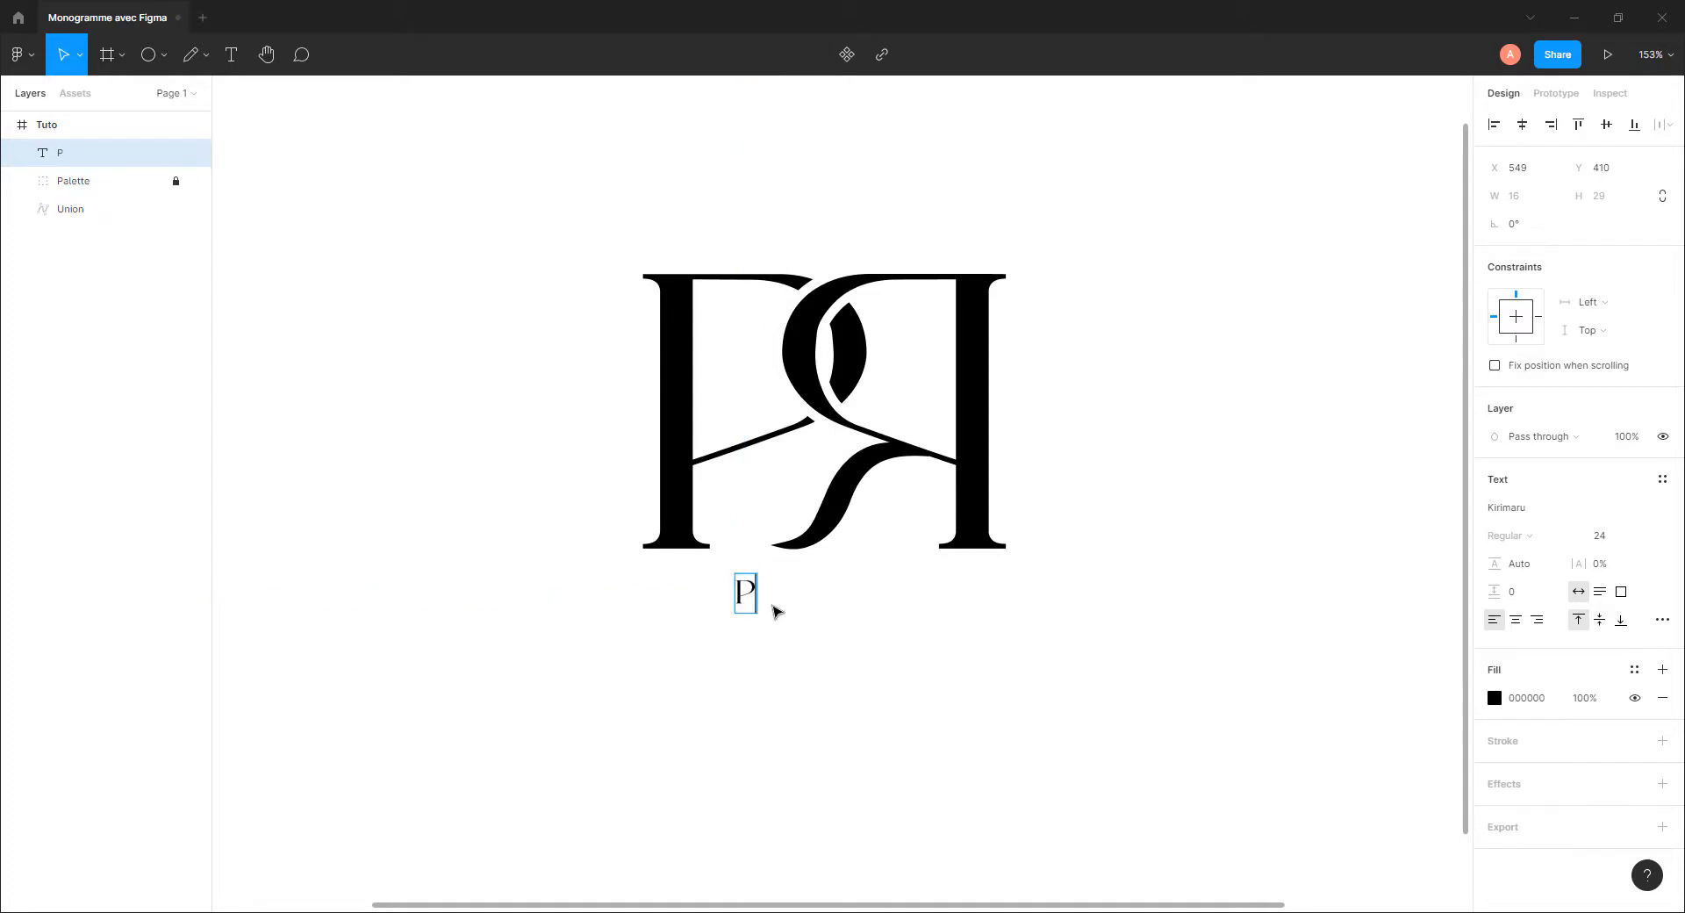
text(AUL RUDD)
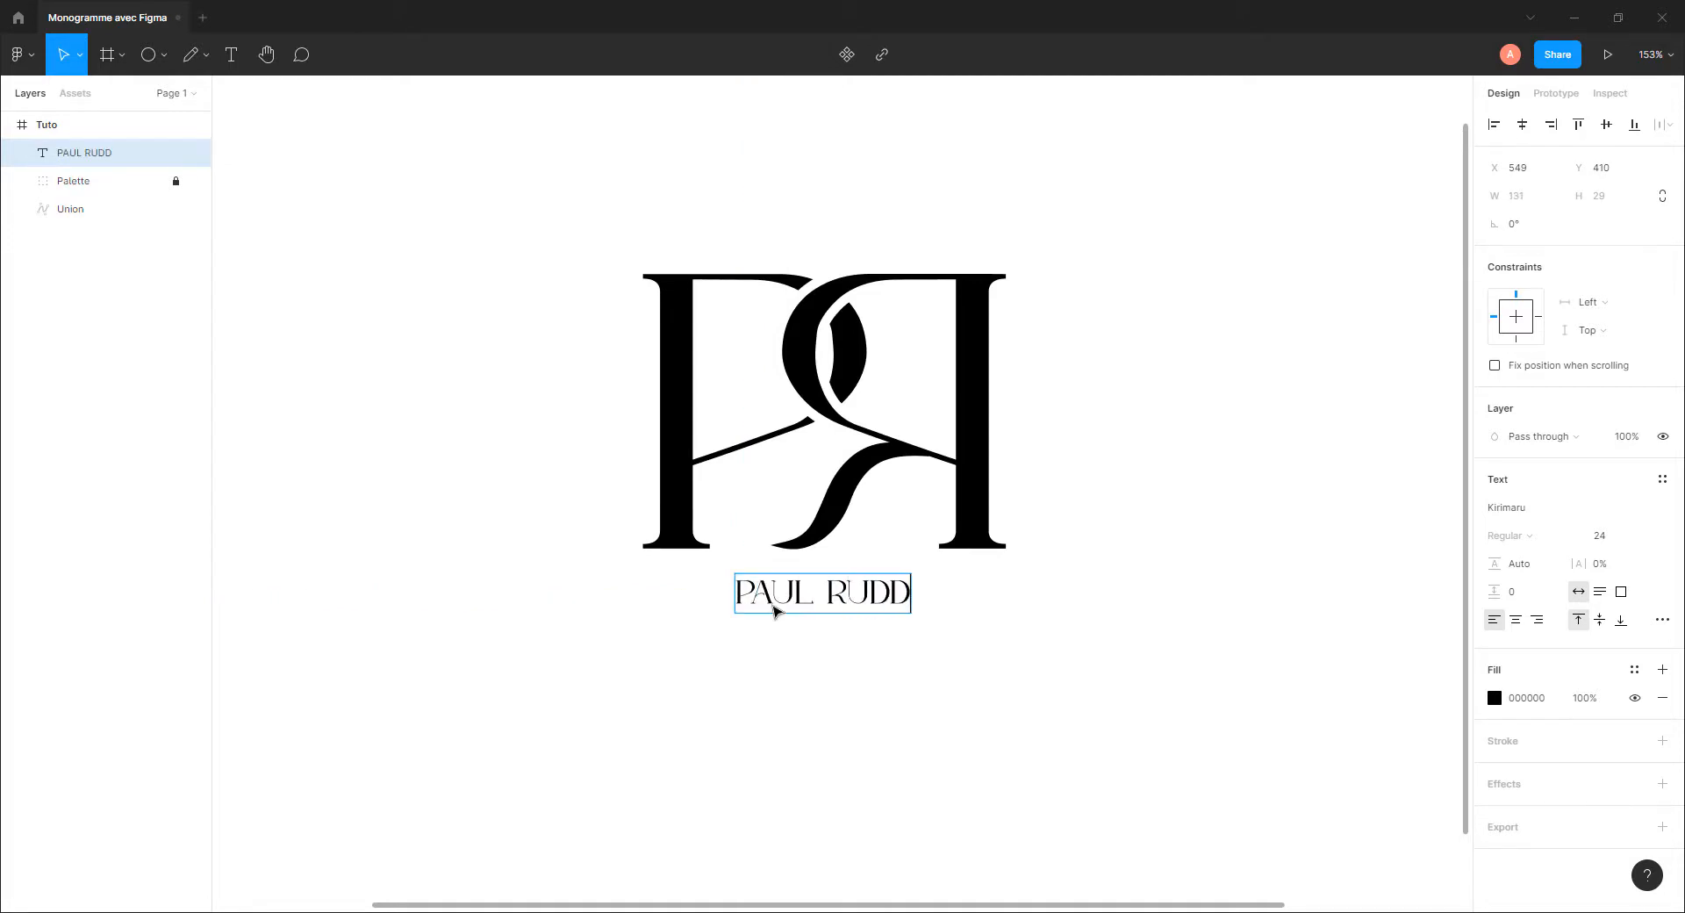
key(Escape)
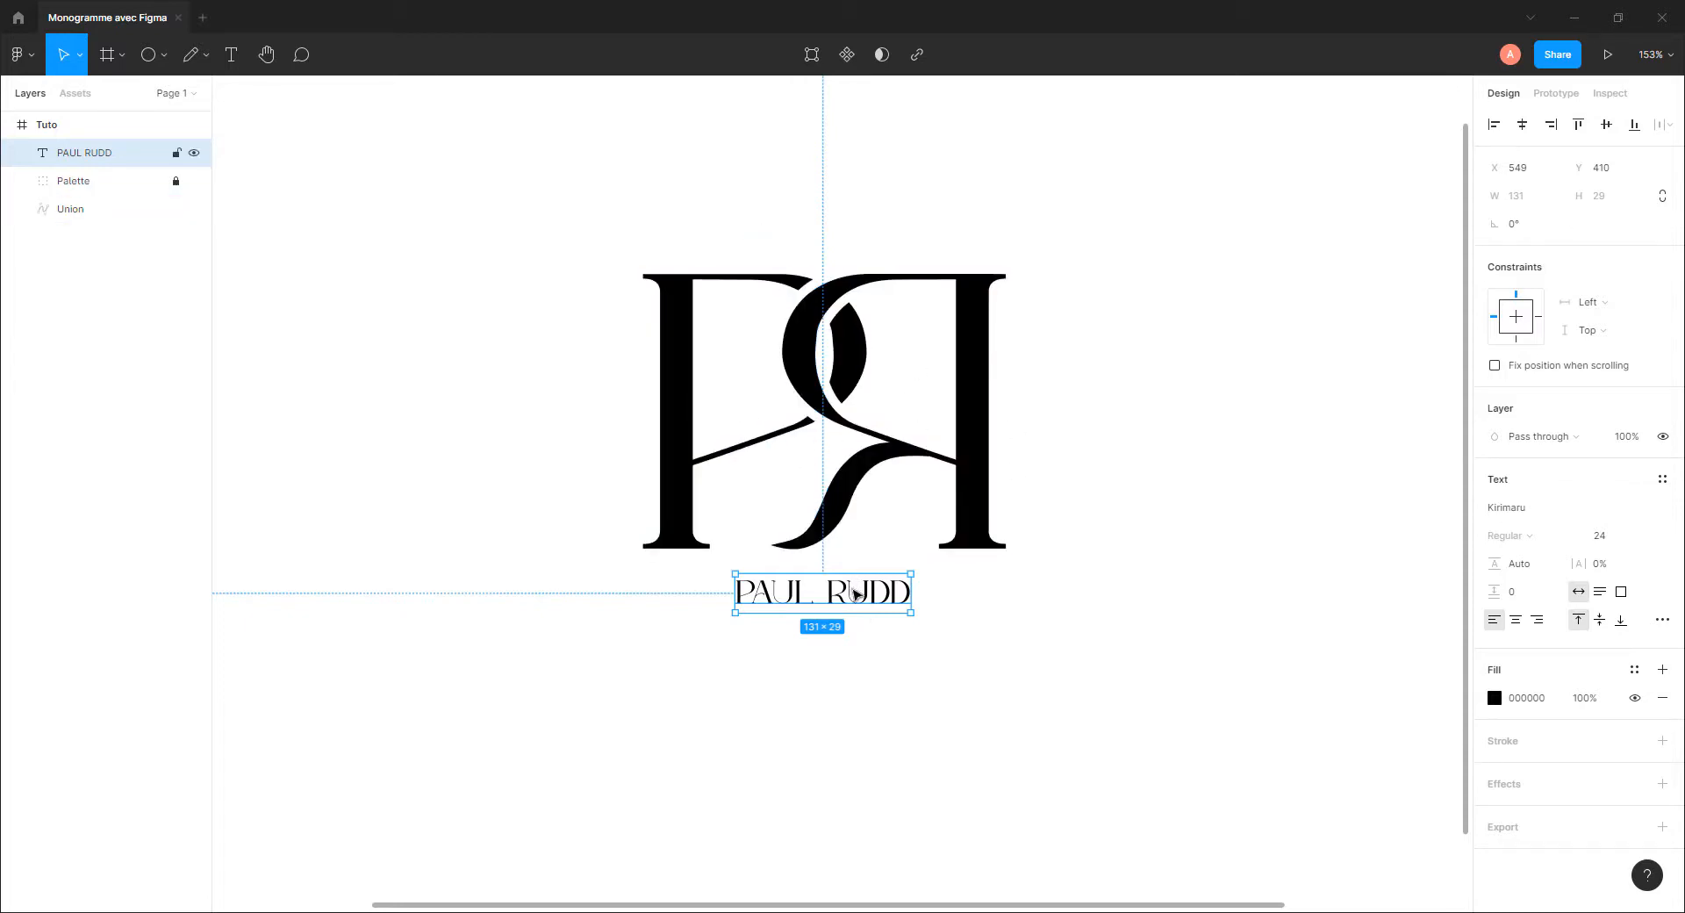
Center the PAUL RUDD text horizontally under the monogram and bring it slightly closer, at X 550 and Y 403
drag(853, 602, 854, 592)
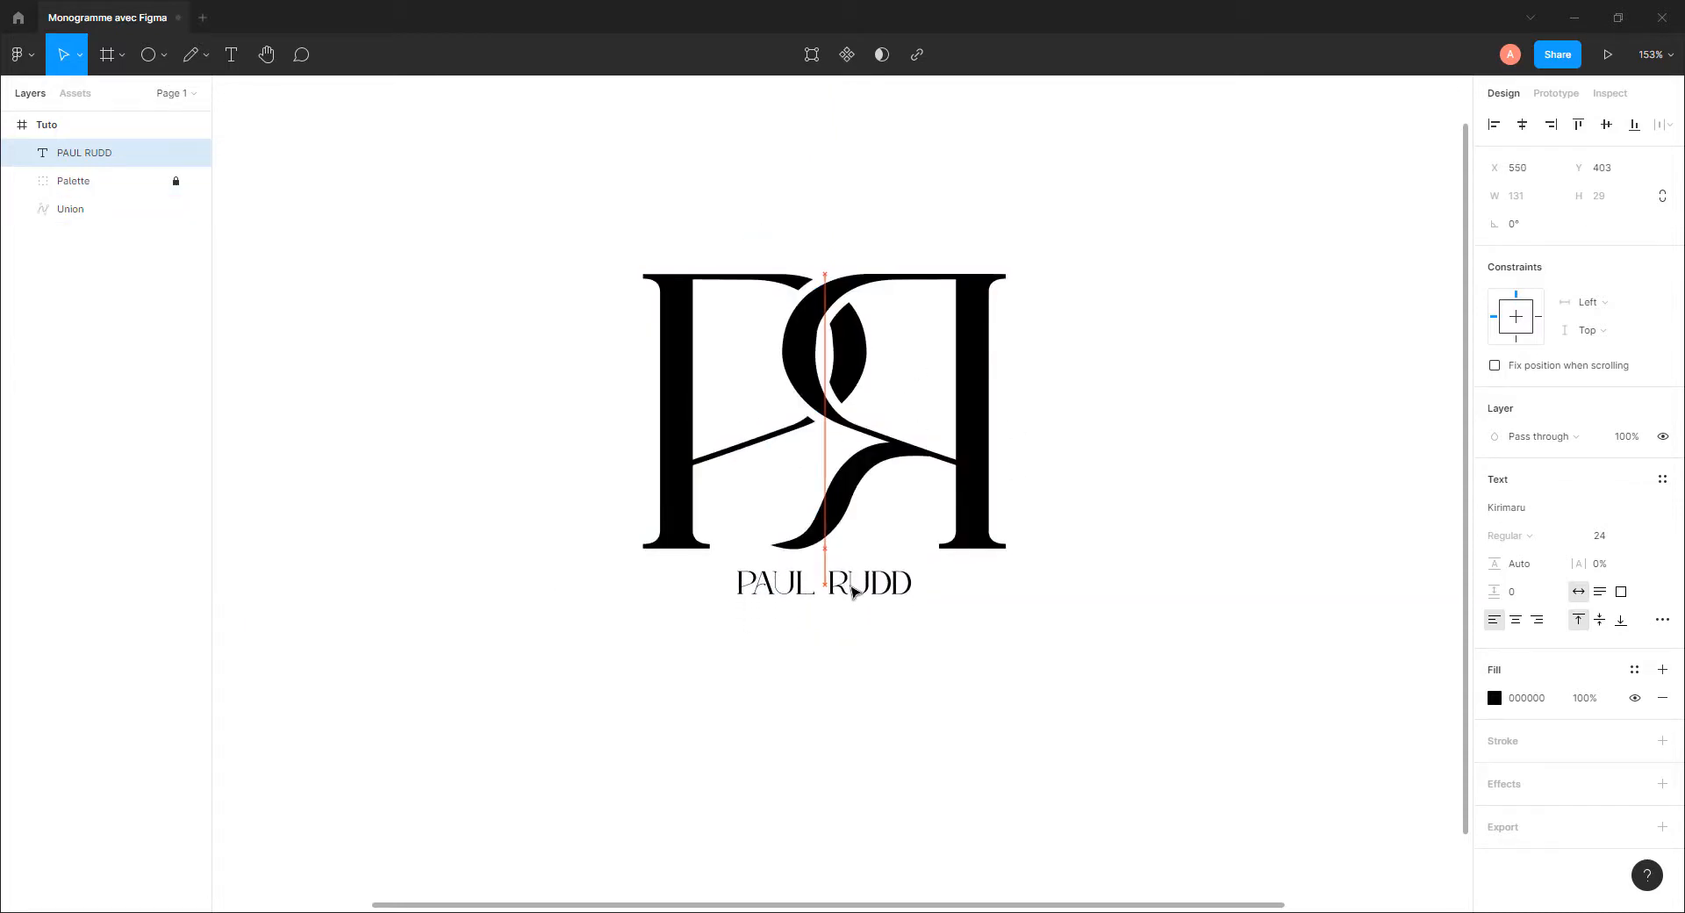
click(856, 638)
click(838, 522)
click(865, 668)
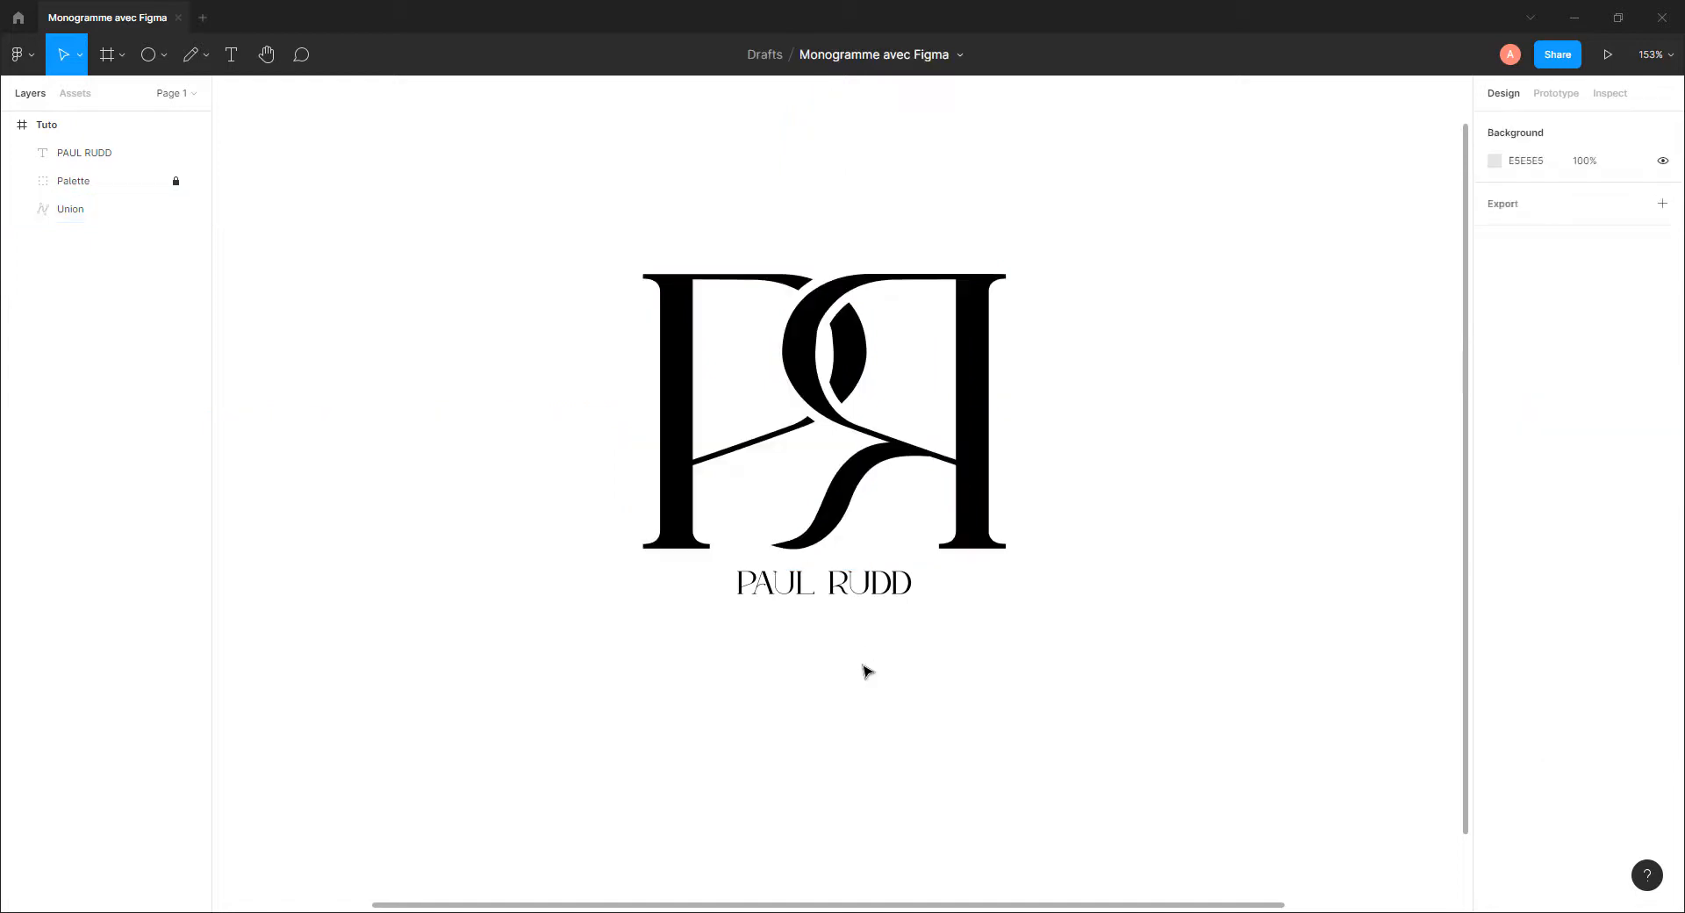
Set the PAUL RUDD text to center alignment and check its placement against the monogram
click(830, 586)
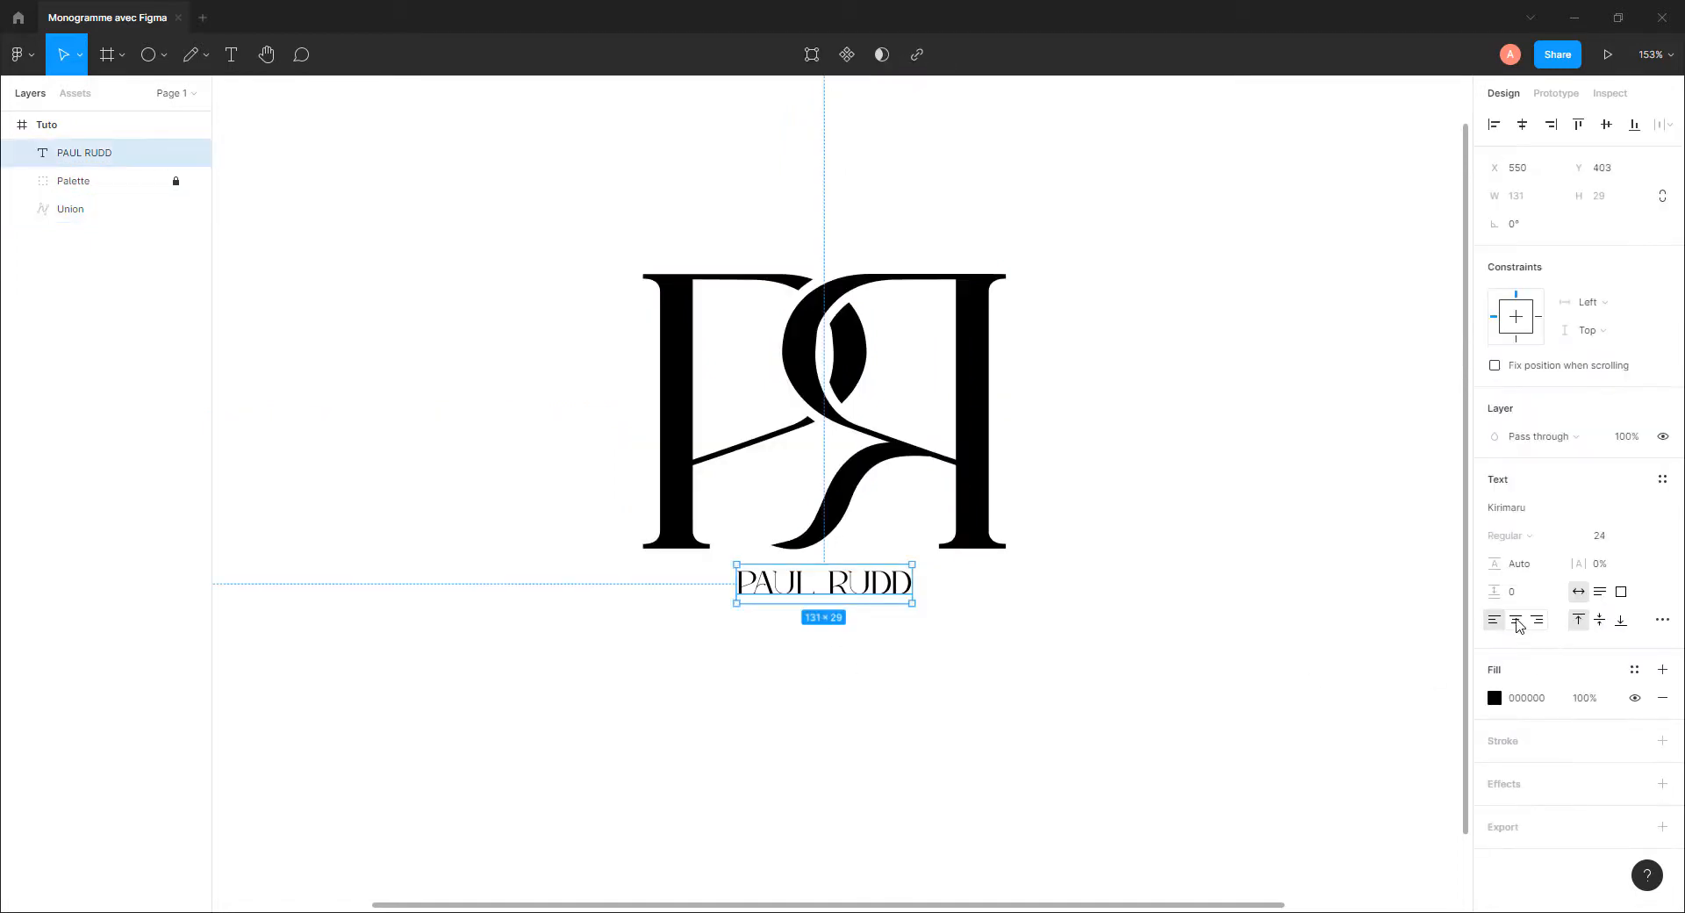
click(1517, 621)
drag(809, 687, 920, 239)
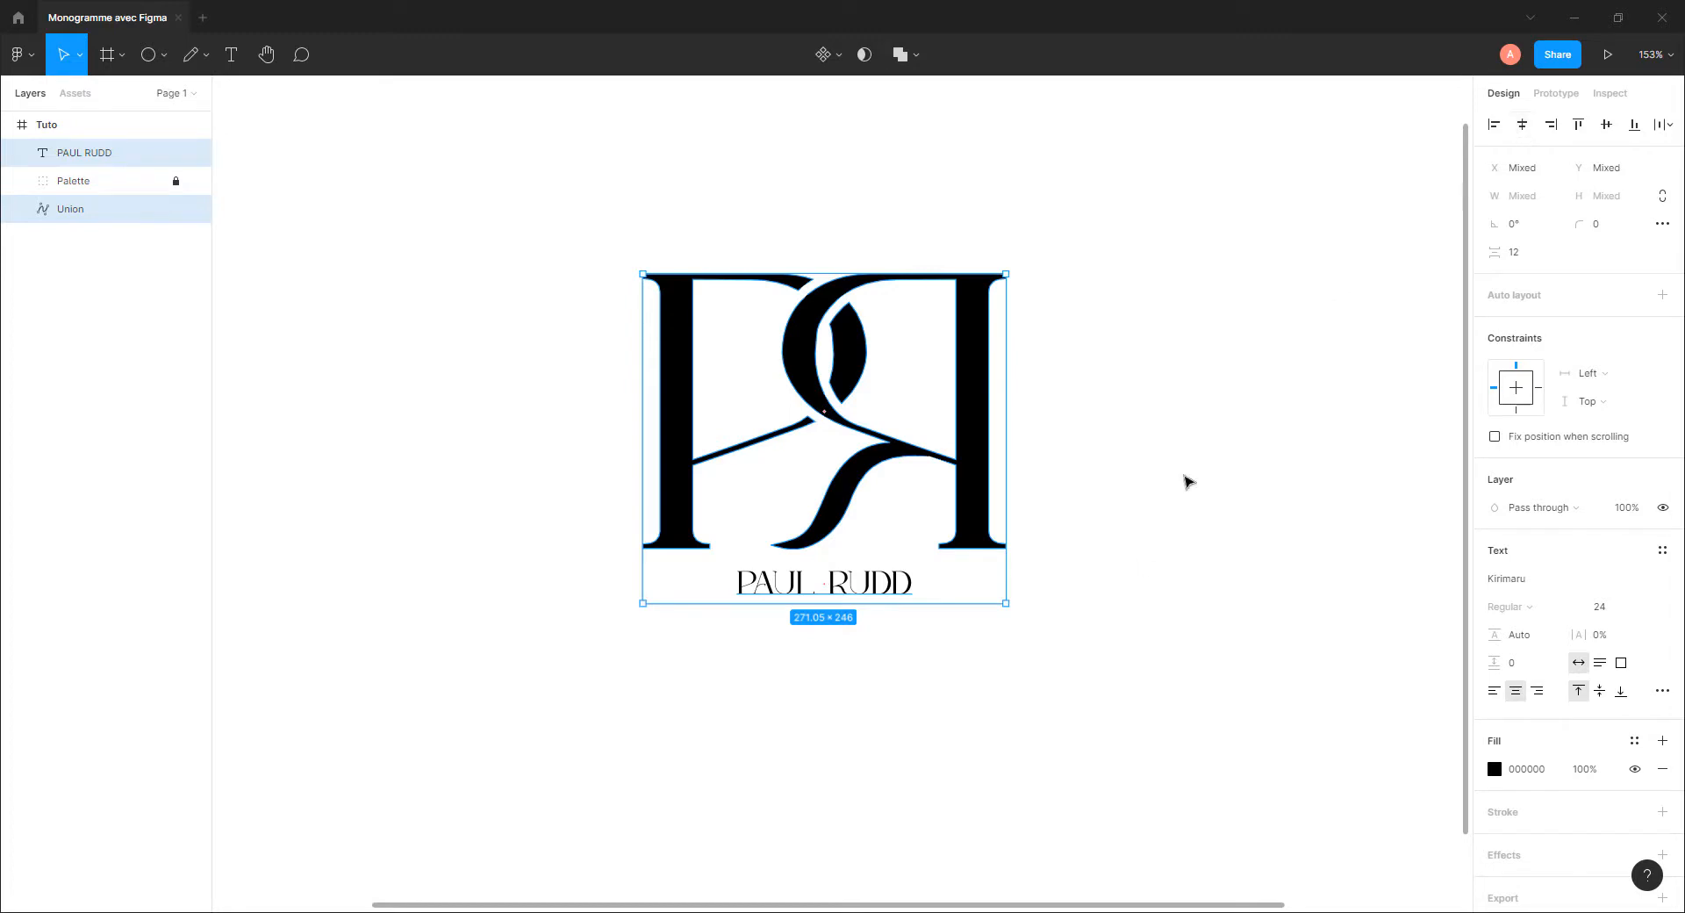
click(1145, 566)
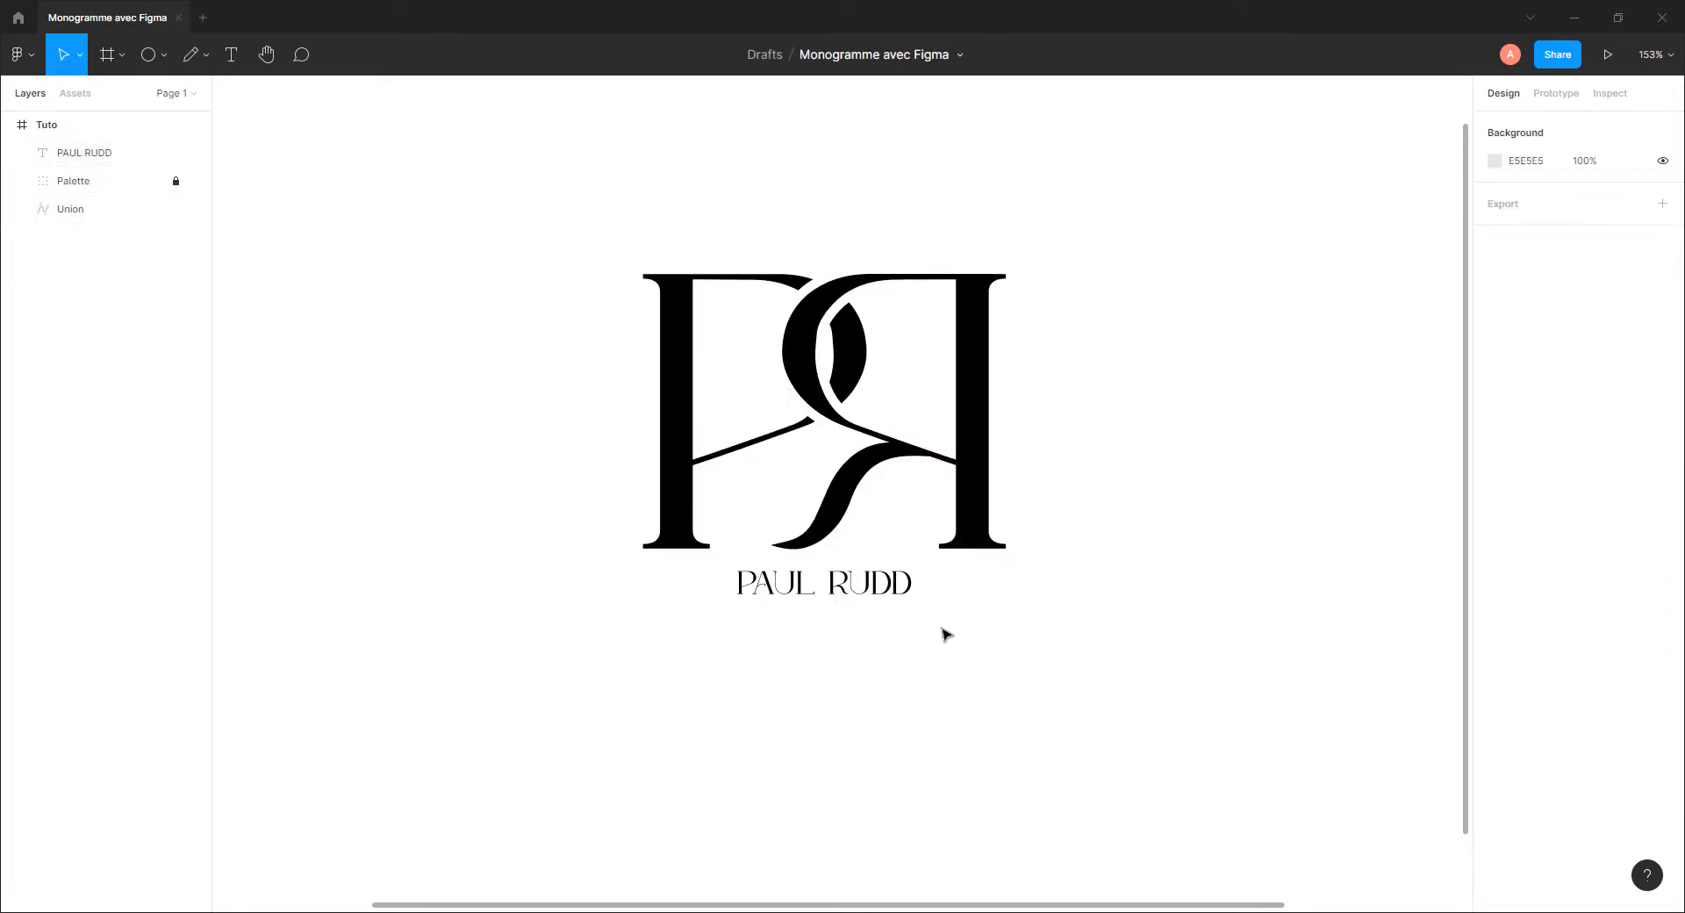
Widen the letter spacing of the PAUL RUDD text to 46.5%
click(853, 597)
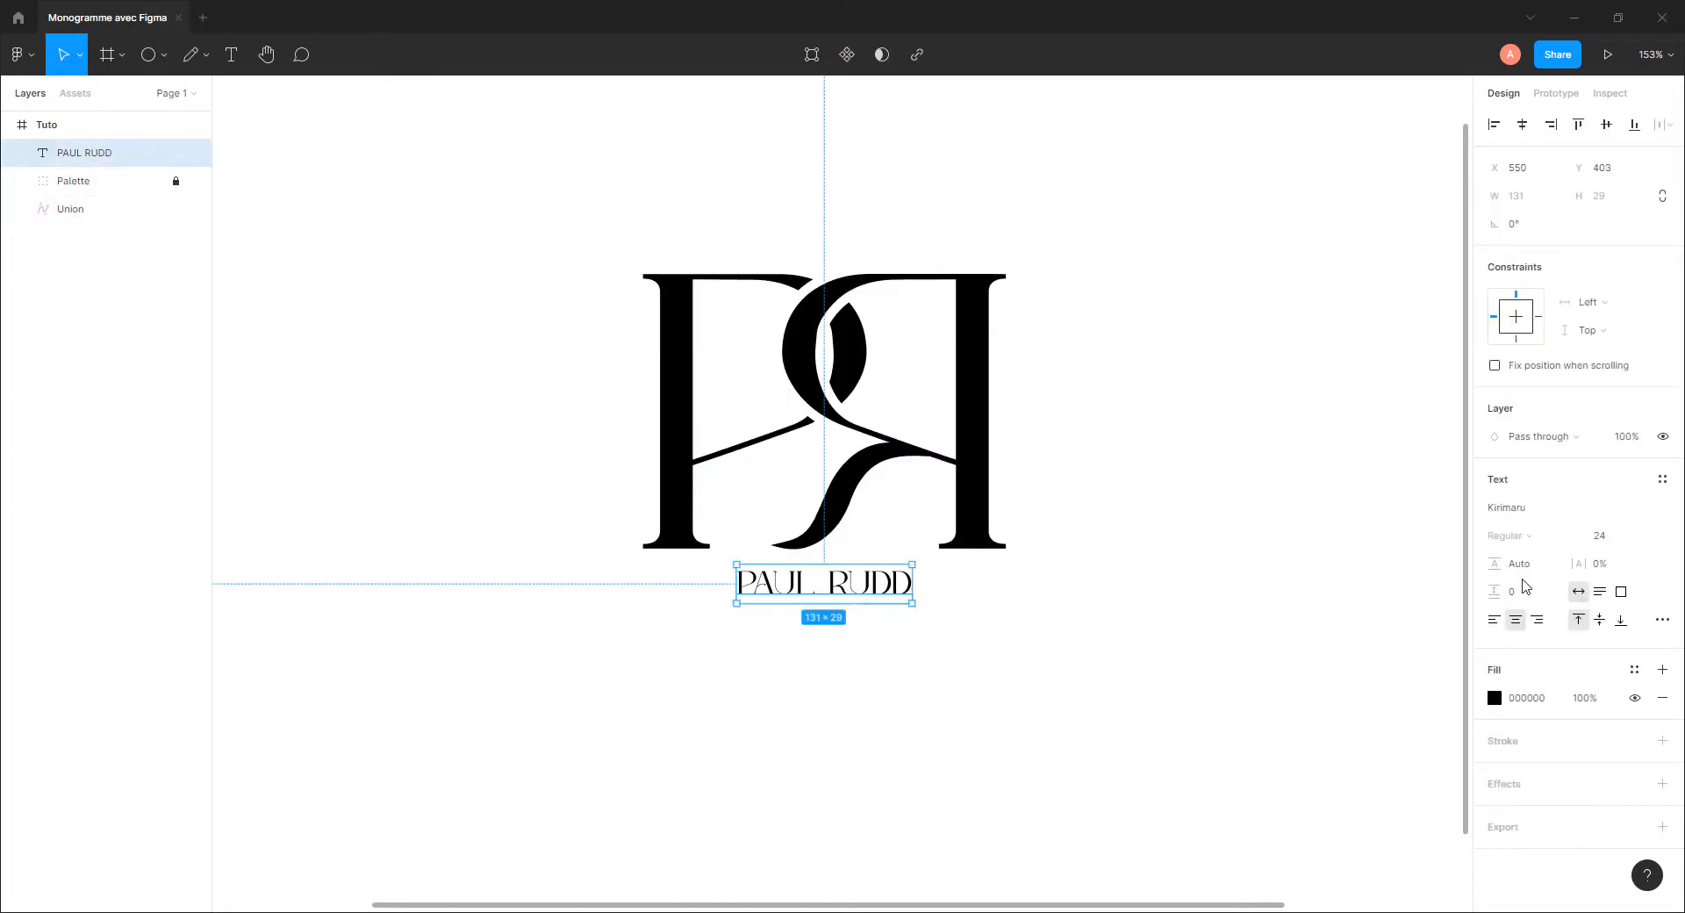
drag(1578, 566, 1668, 578)
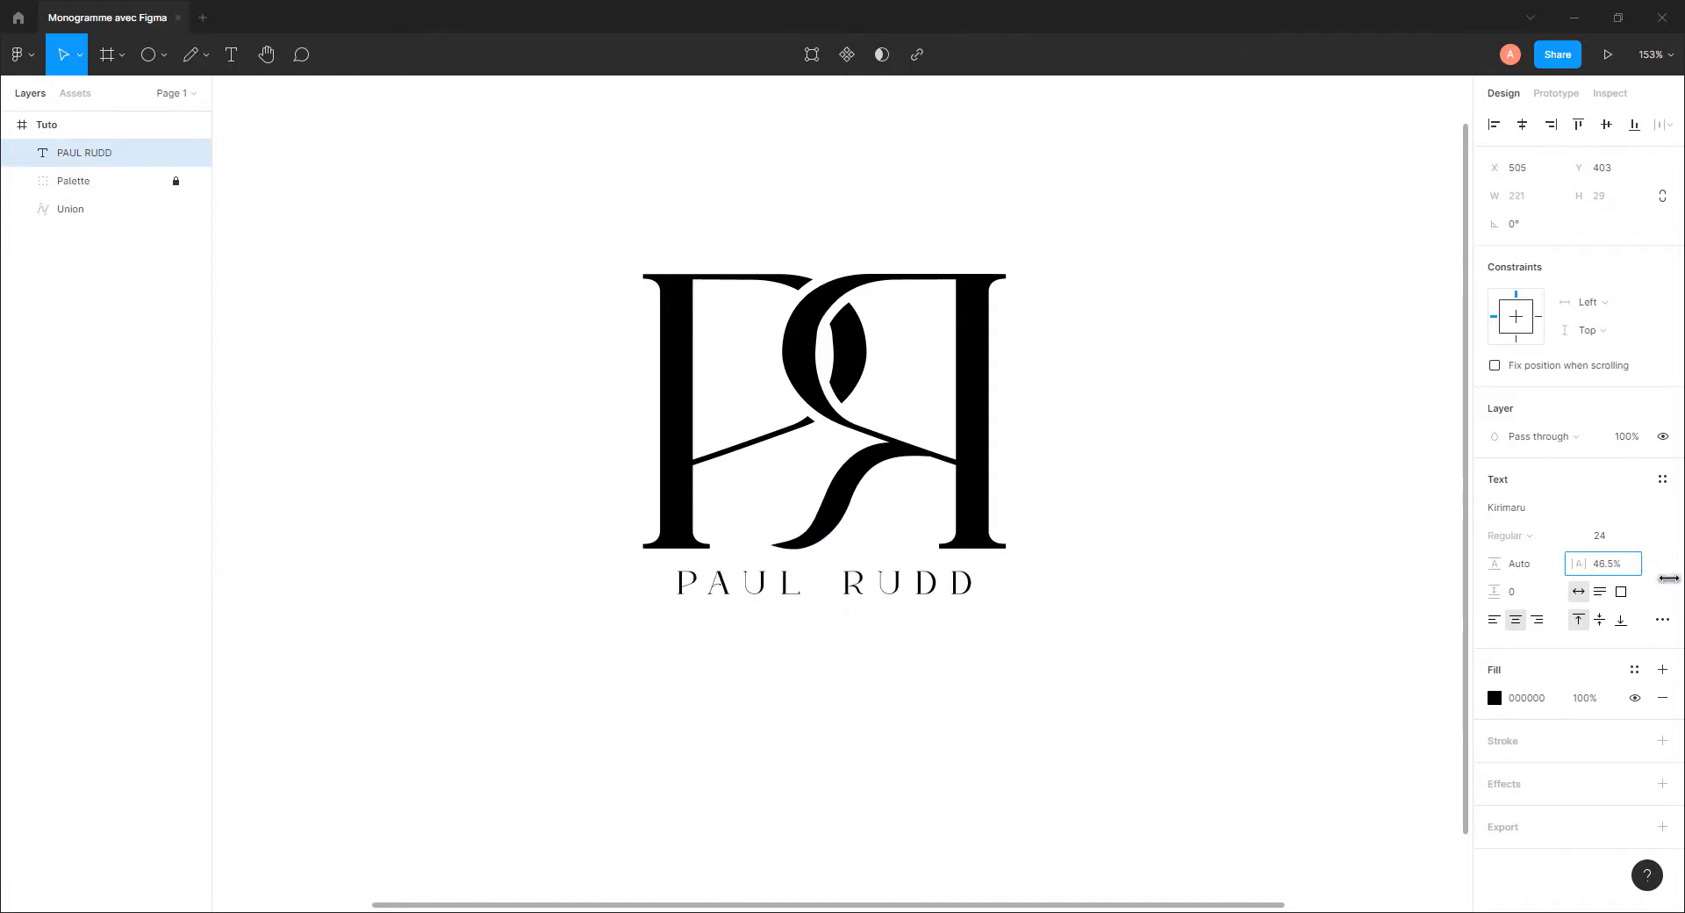
click(1229, 605)
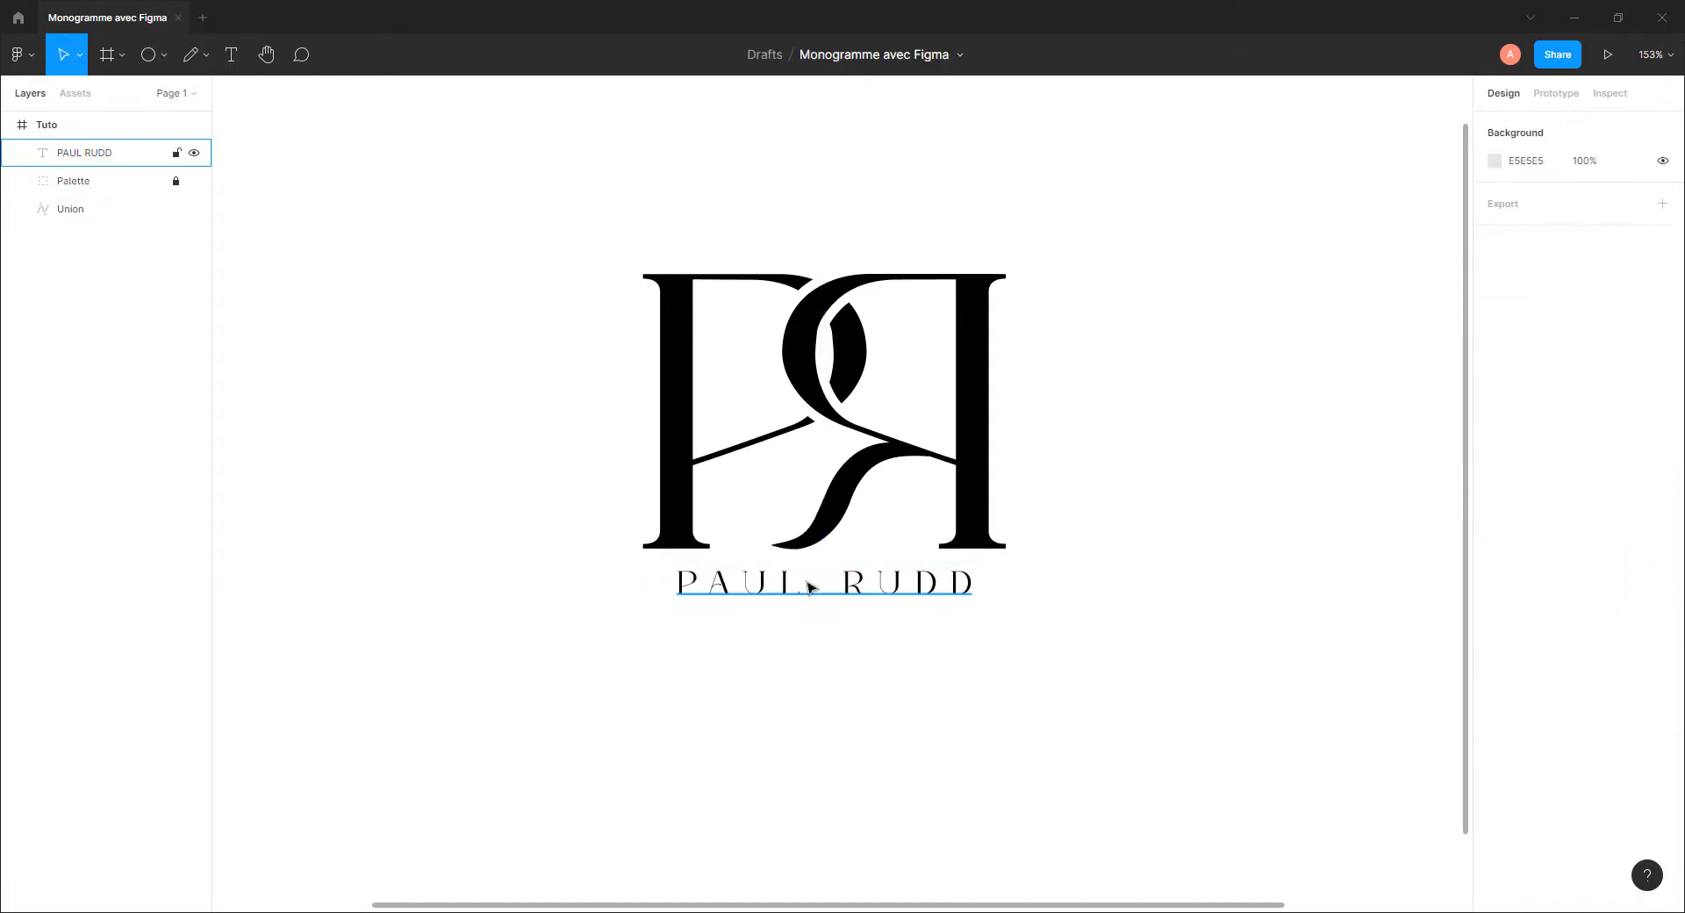
Examine the monogram and its PAUL RUDD caption at small and large scale to judge their balance and legibility
click(712, 593)
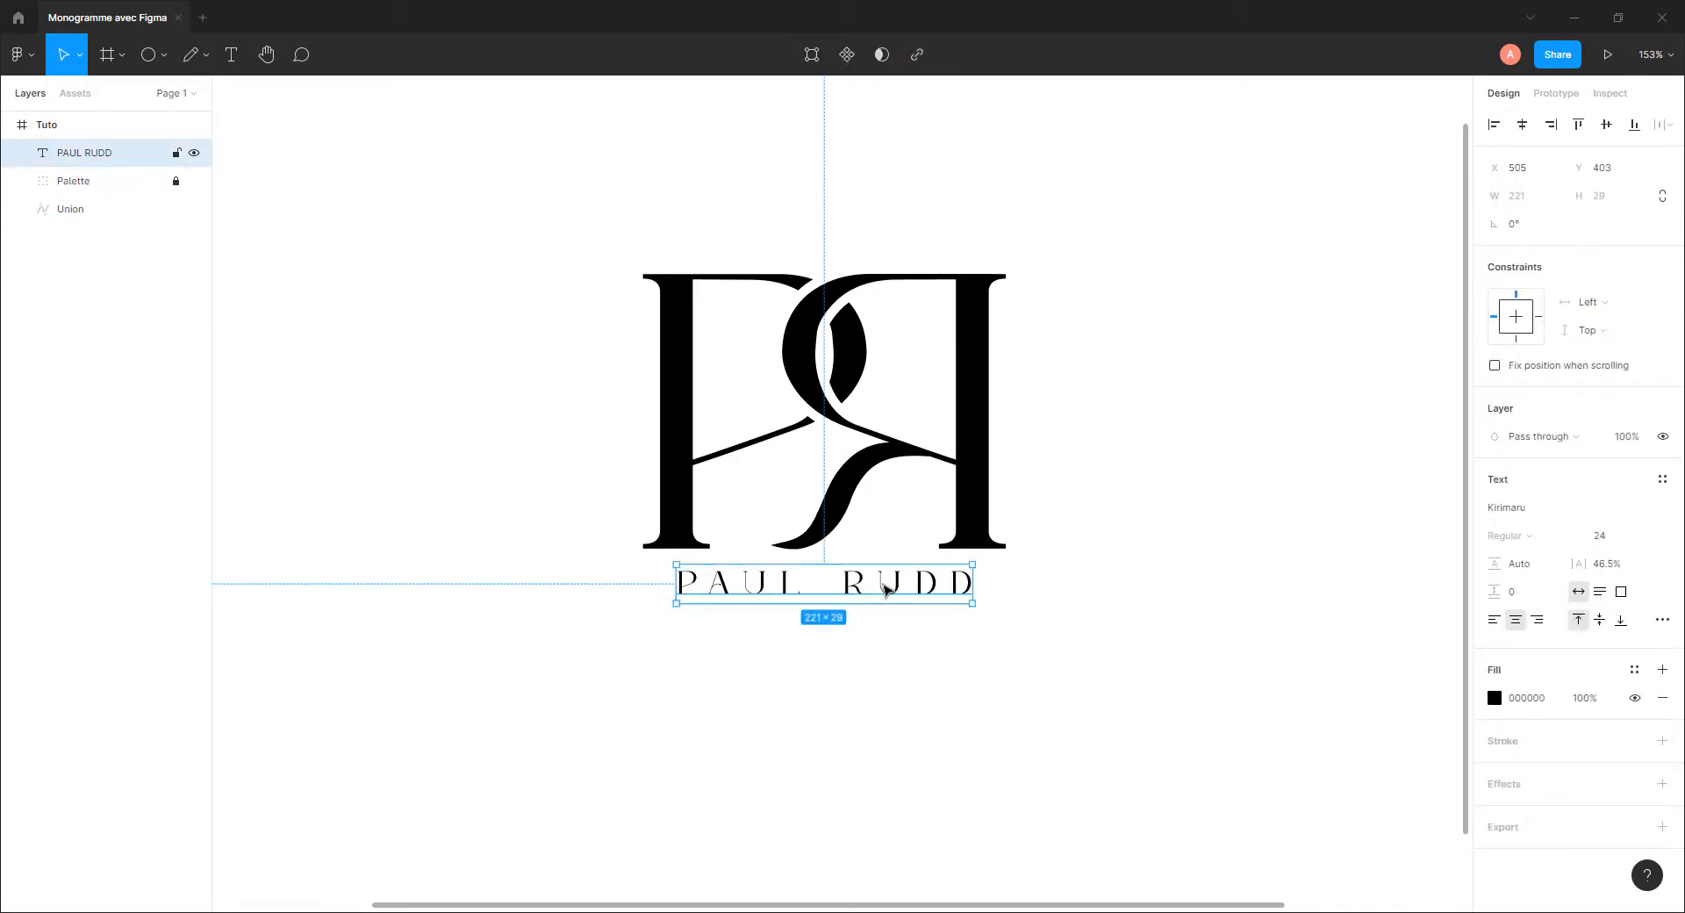
click(827, 669)
scroll(851, 544, down, 5)
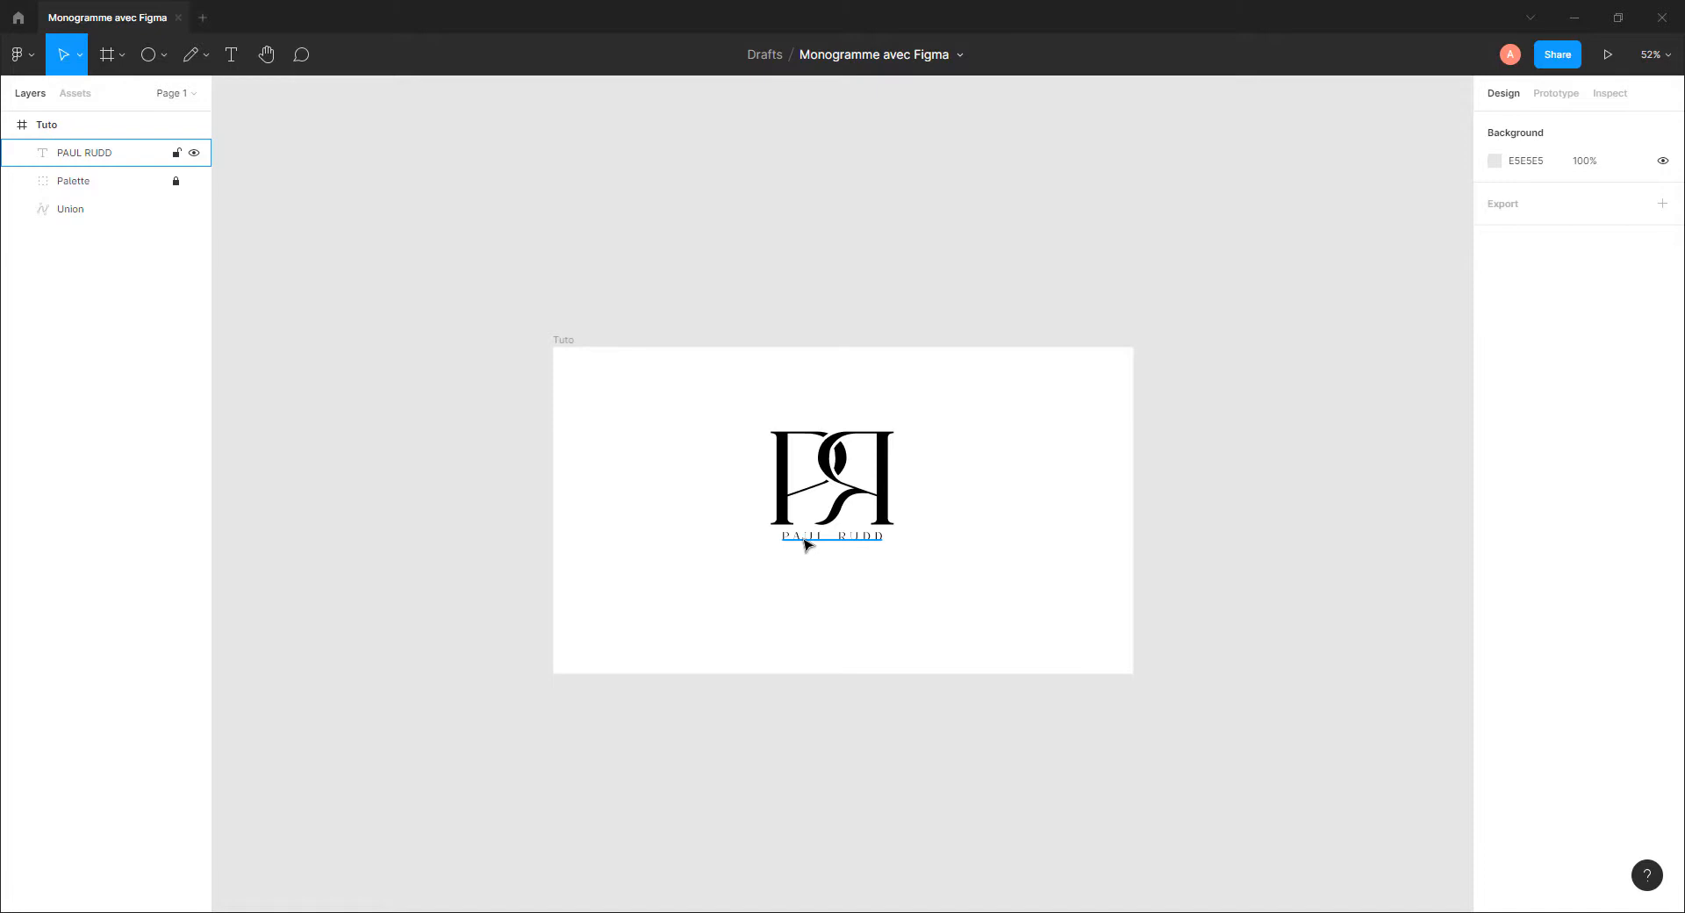
click(802, 538)
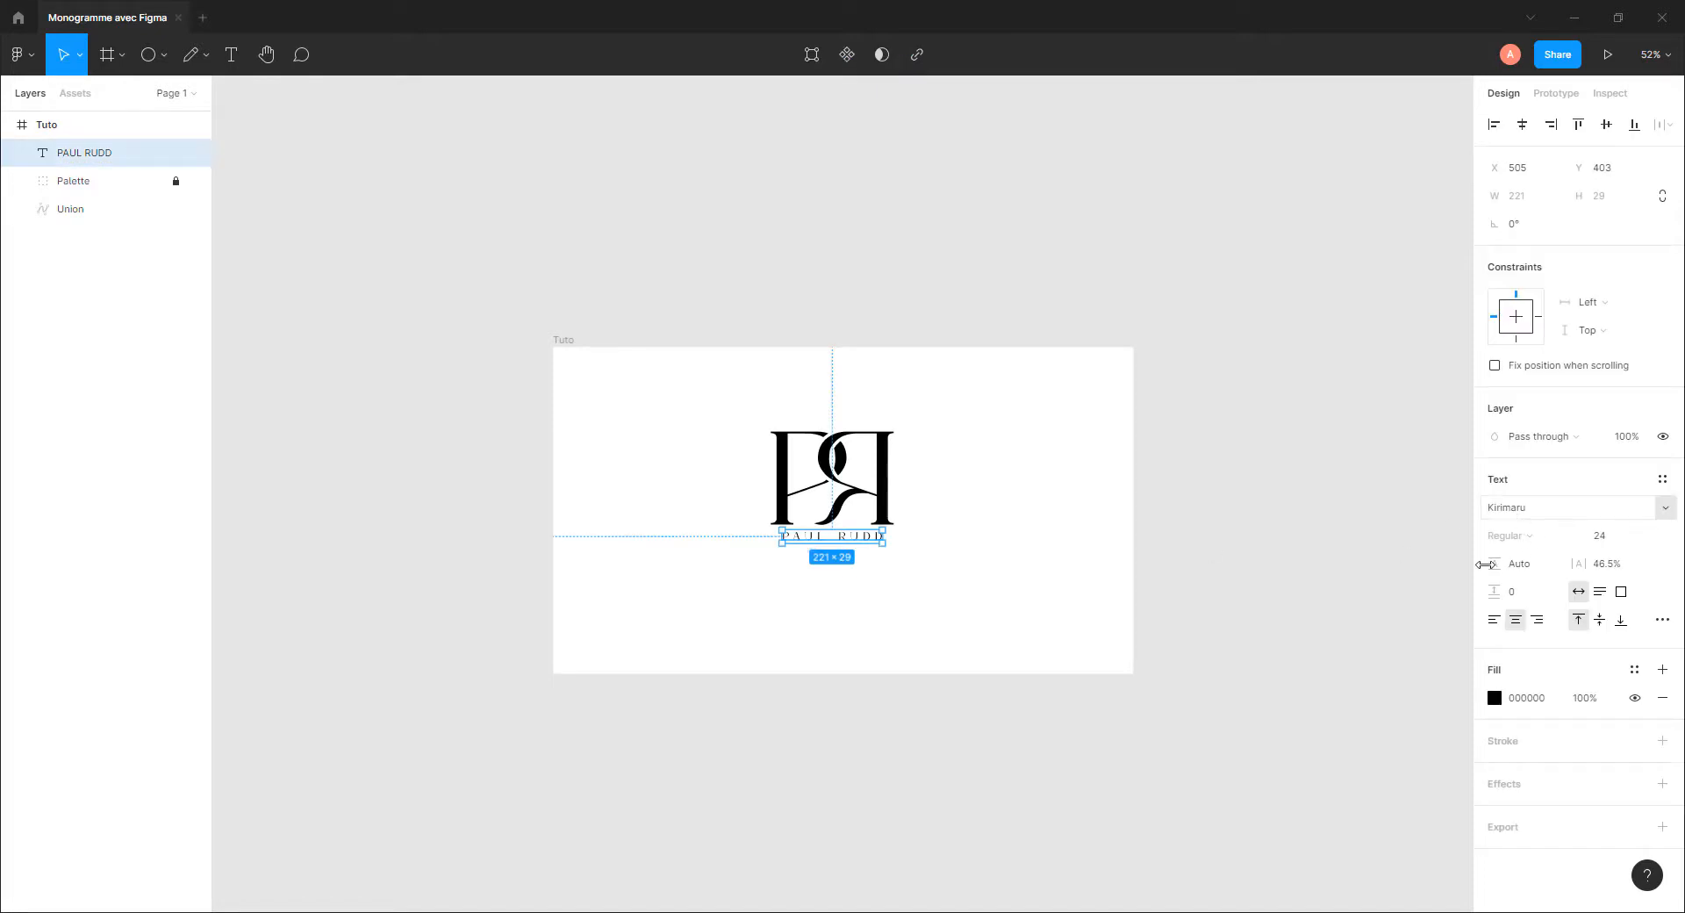
click(954, 570)
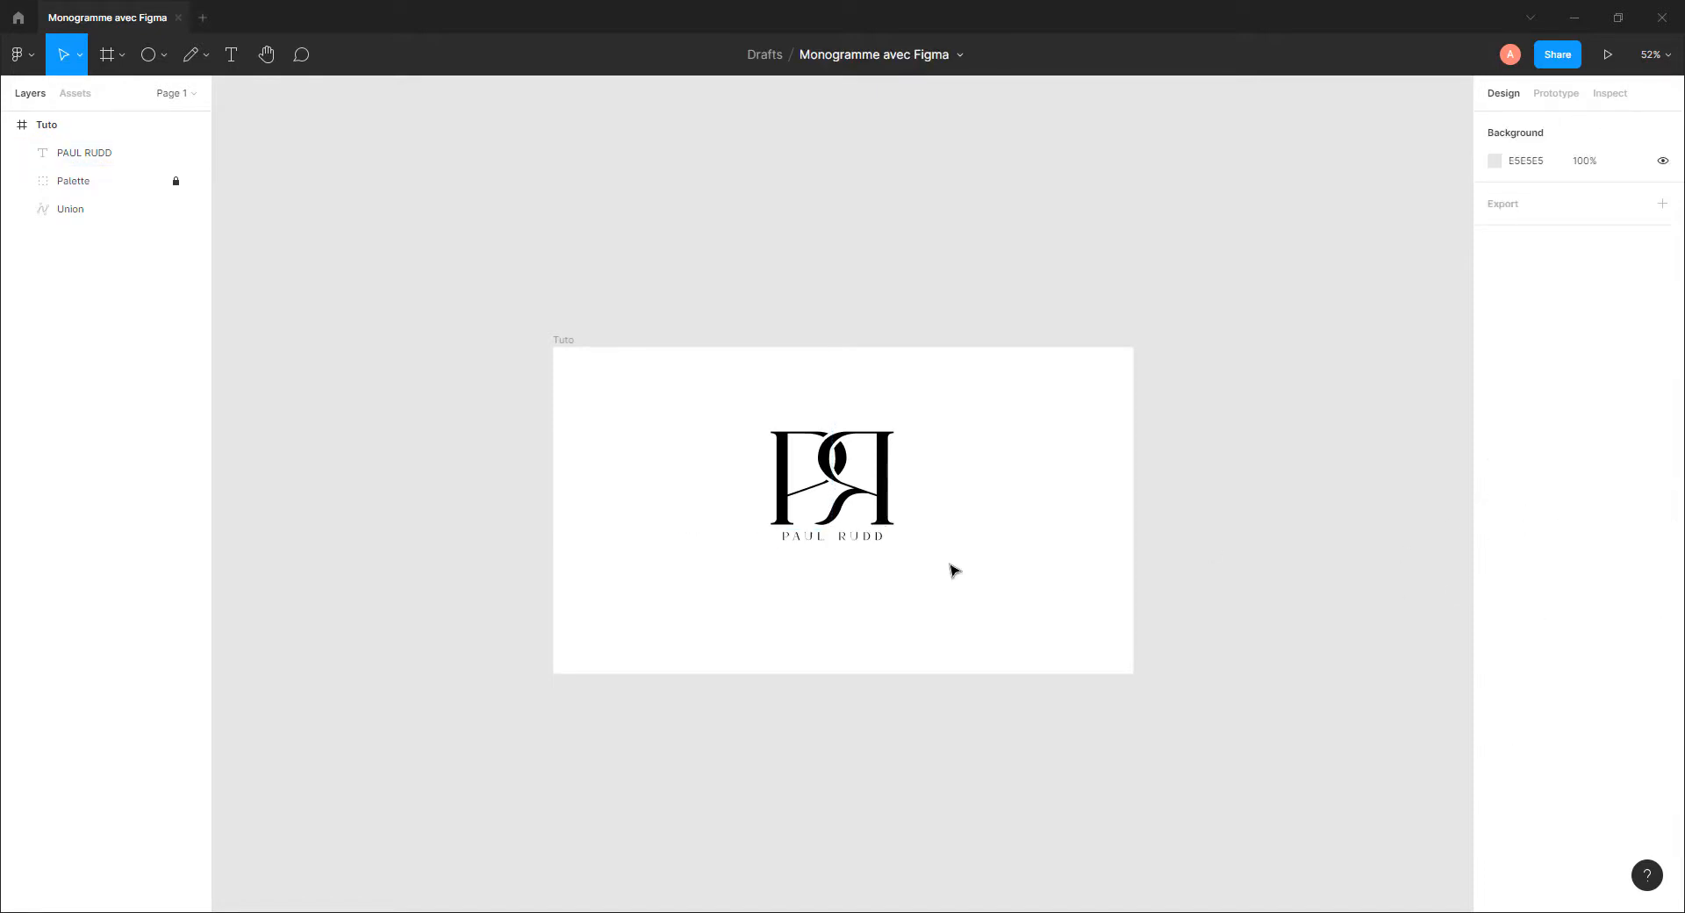
scroll(845, 558, down, 1)
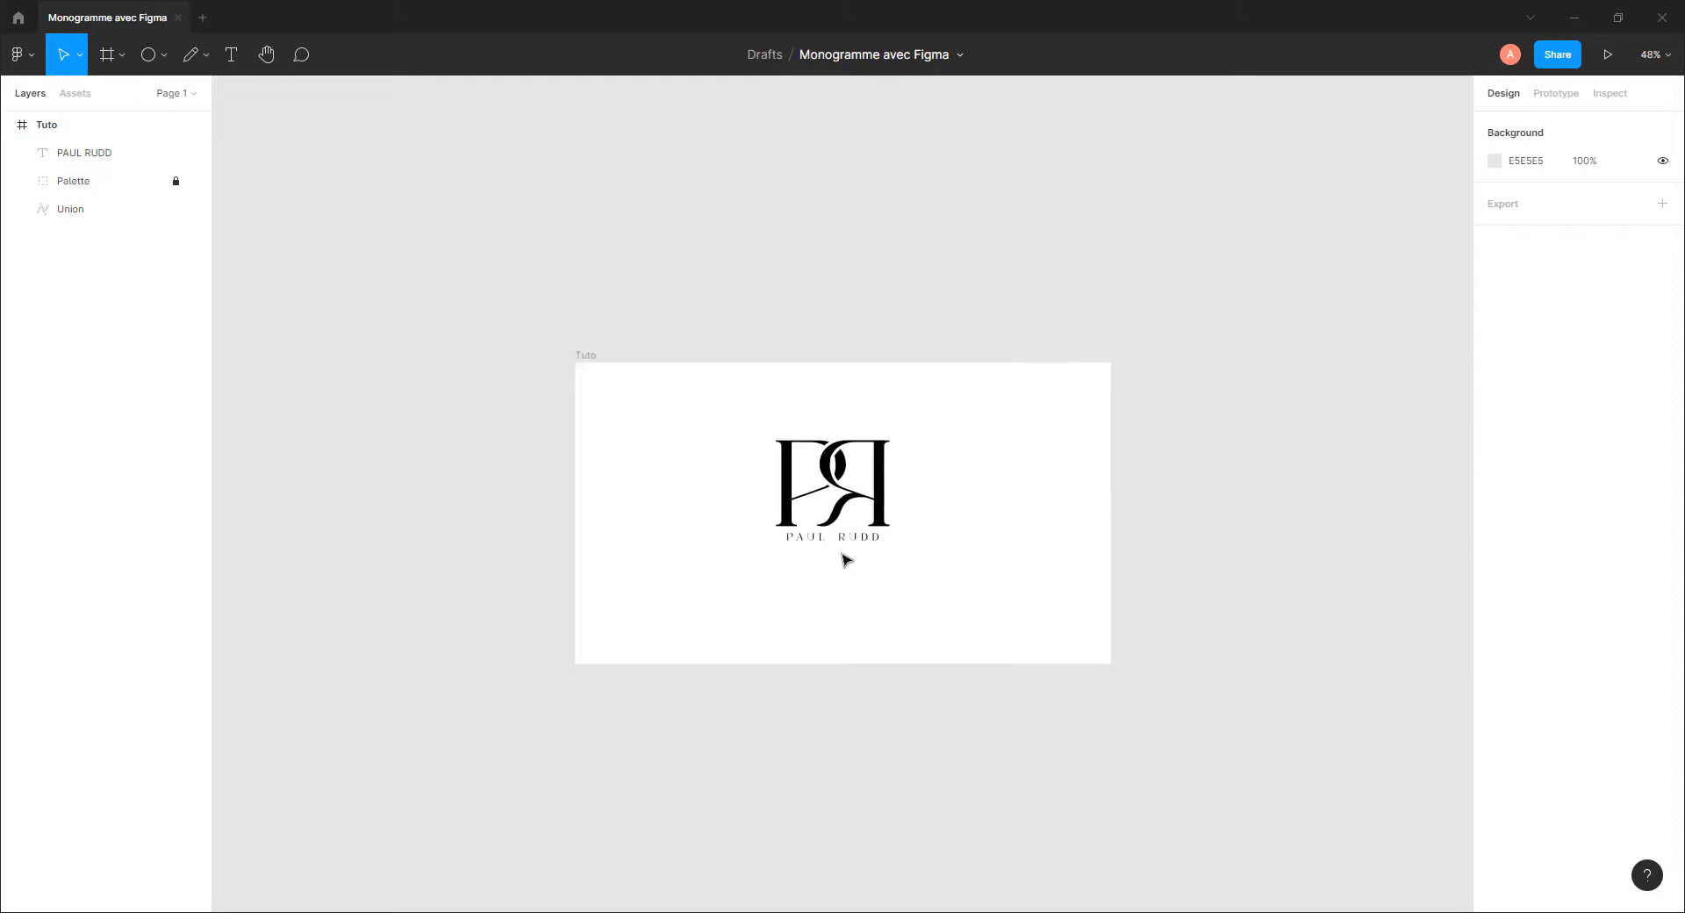
scroll(845, 558, down, 5)
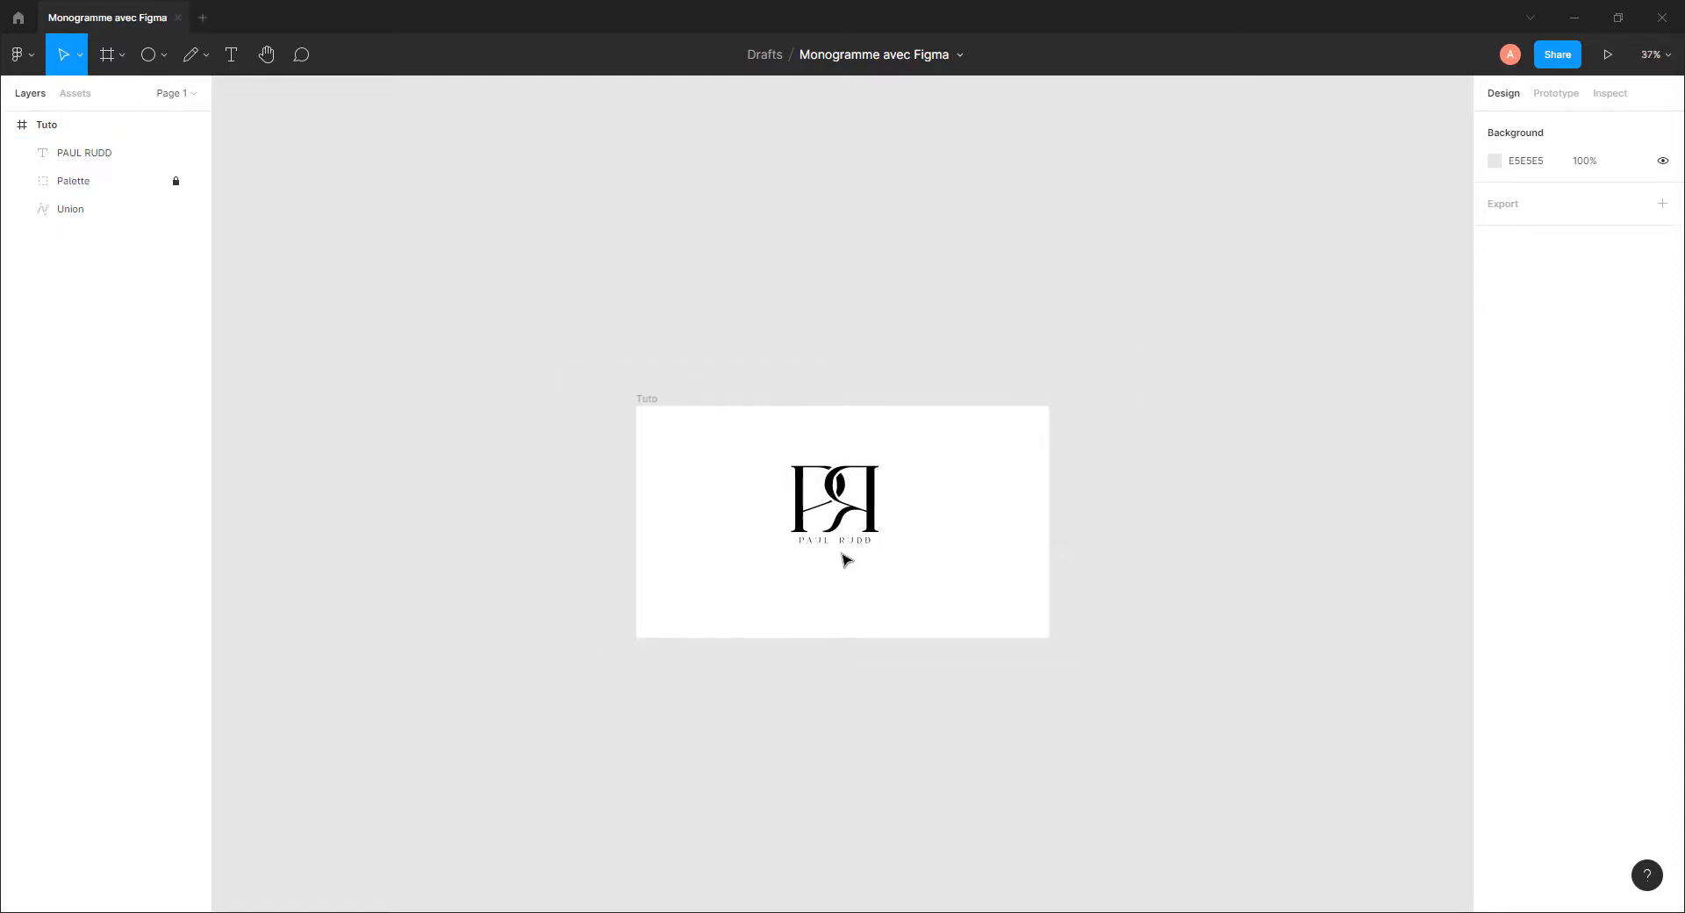
scroll(845, 558, up, 2)
scroll(845, 558, up, 8)
drag(928, 568, 829, 596)
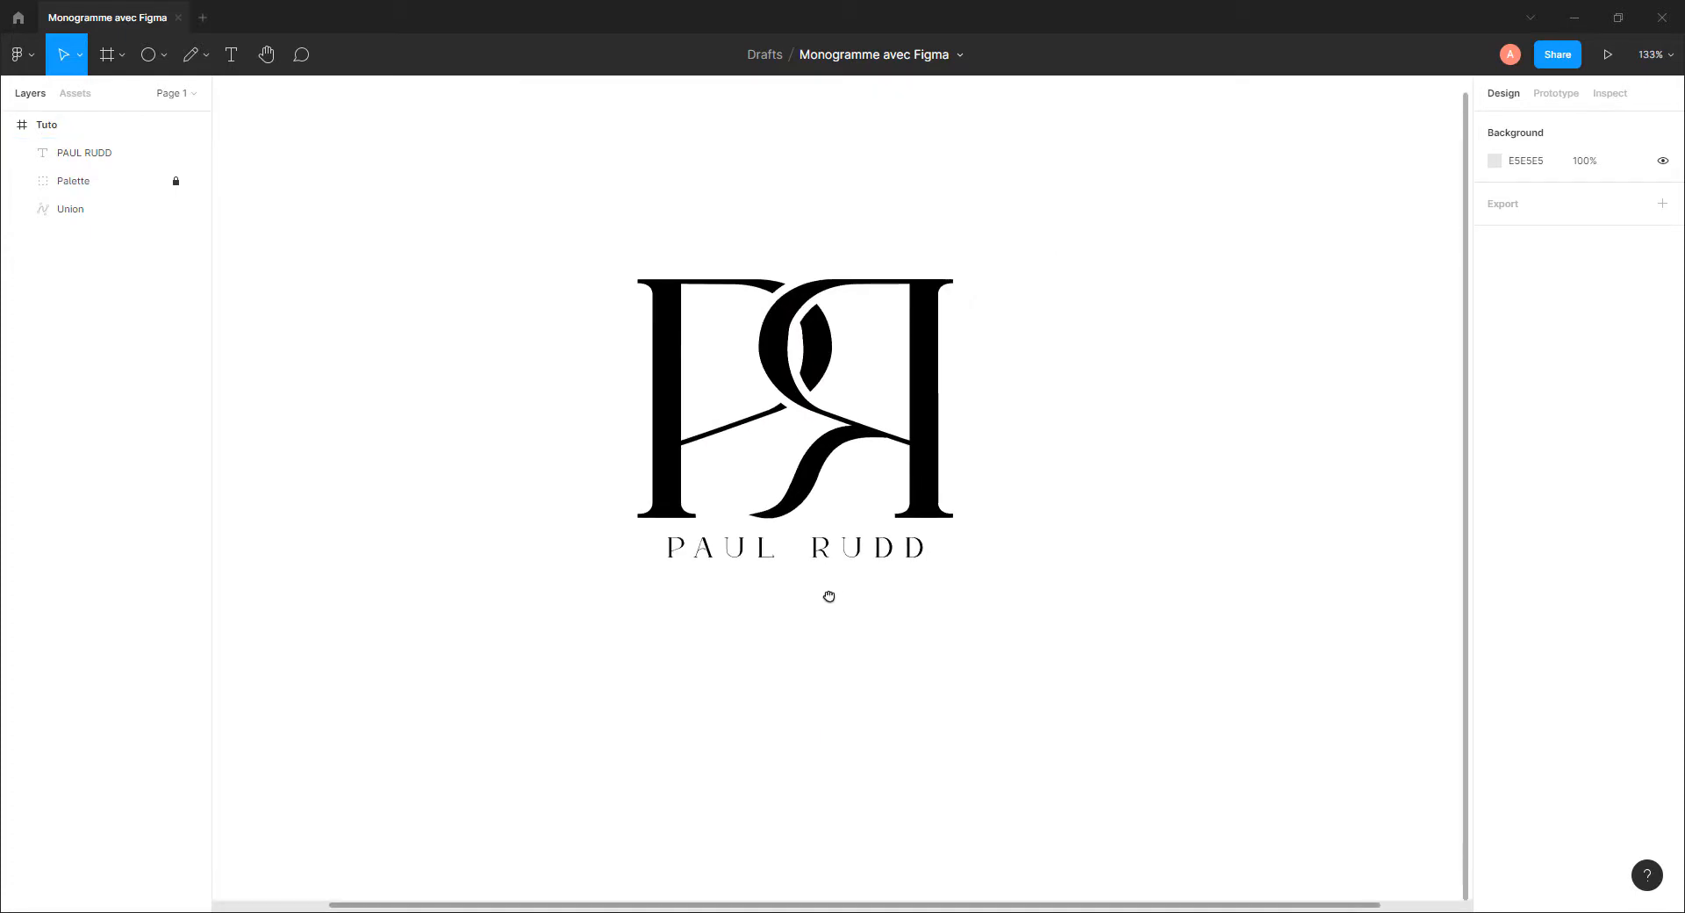
click(724, 558)
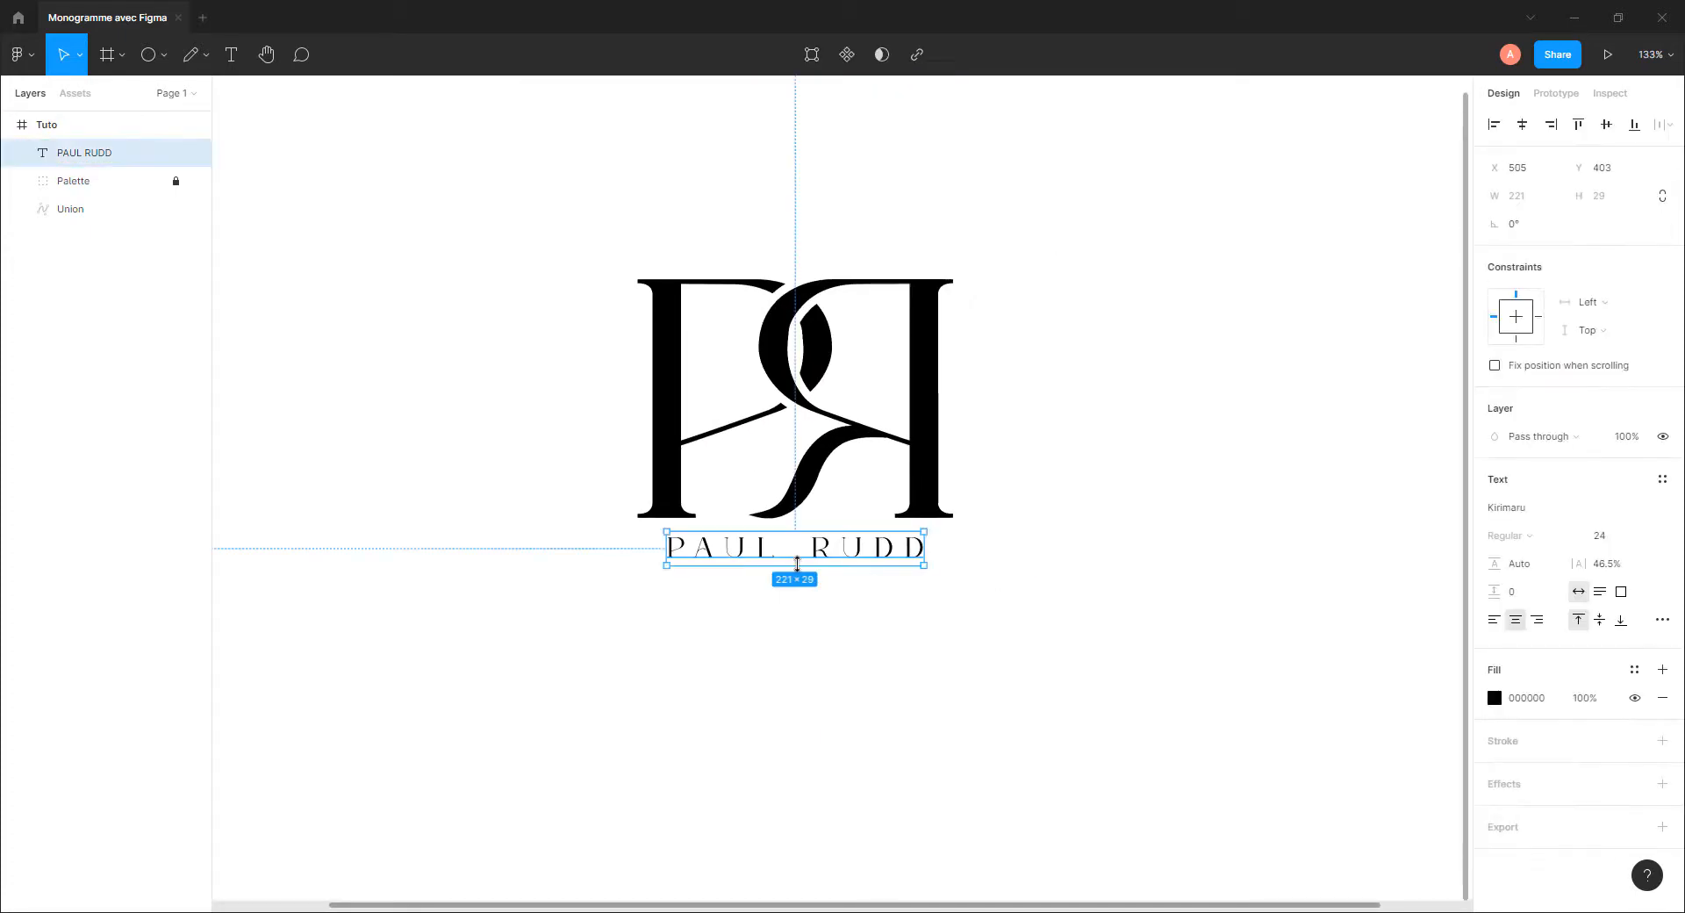
Set the PAUL RUDD text in Playfair Display SemiBold and widen its letter spacing to 60%
click(1555, 516)
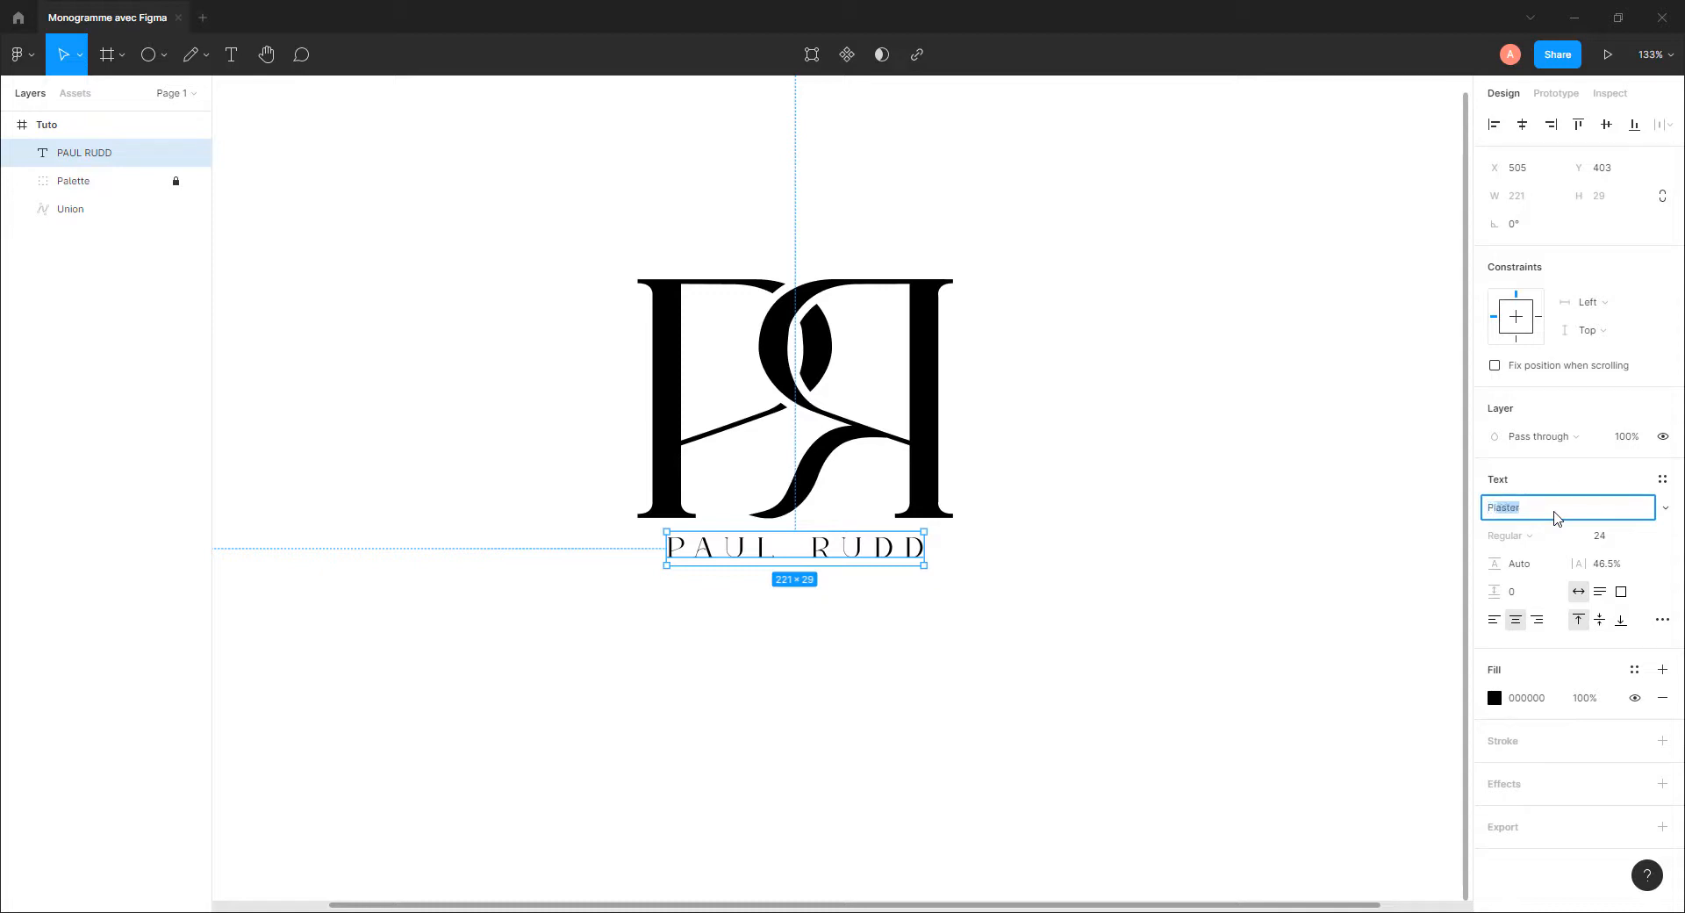
text(air Display)
key(Return)
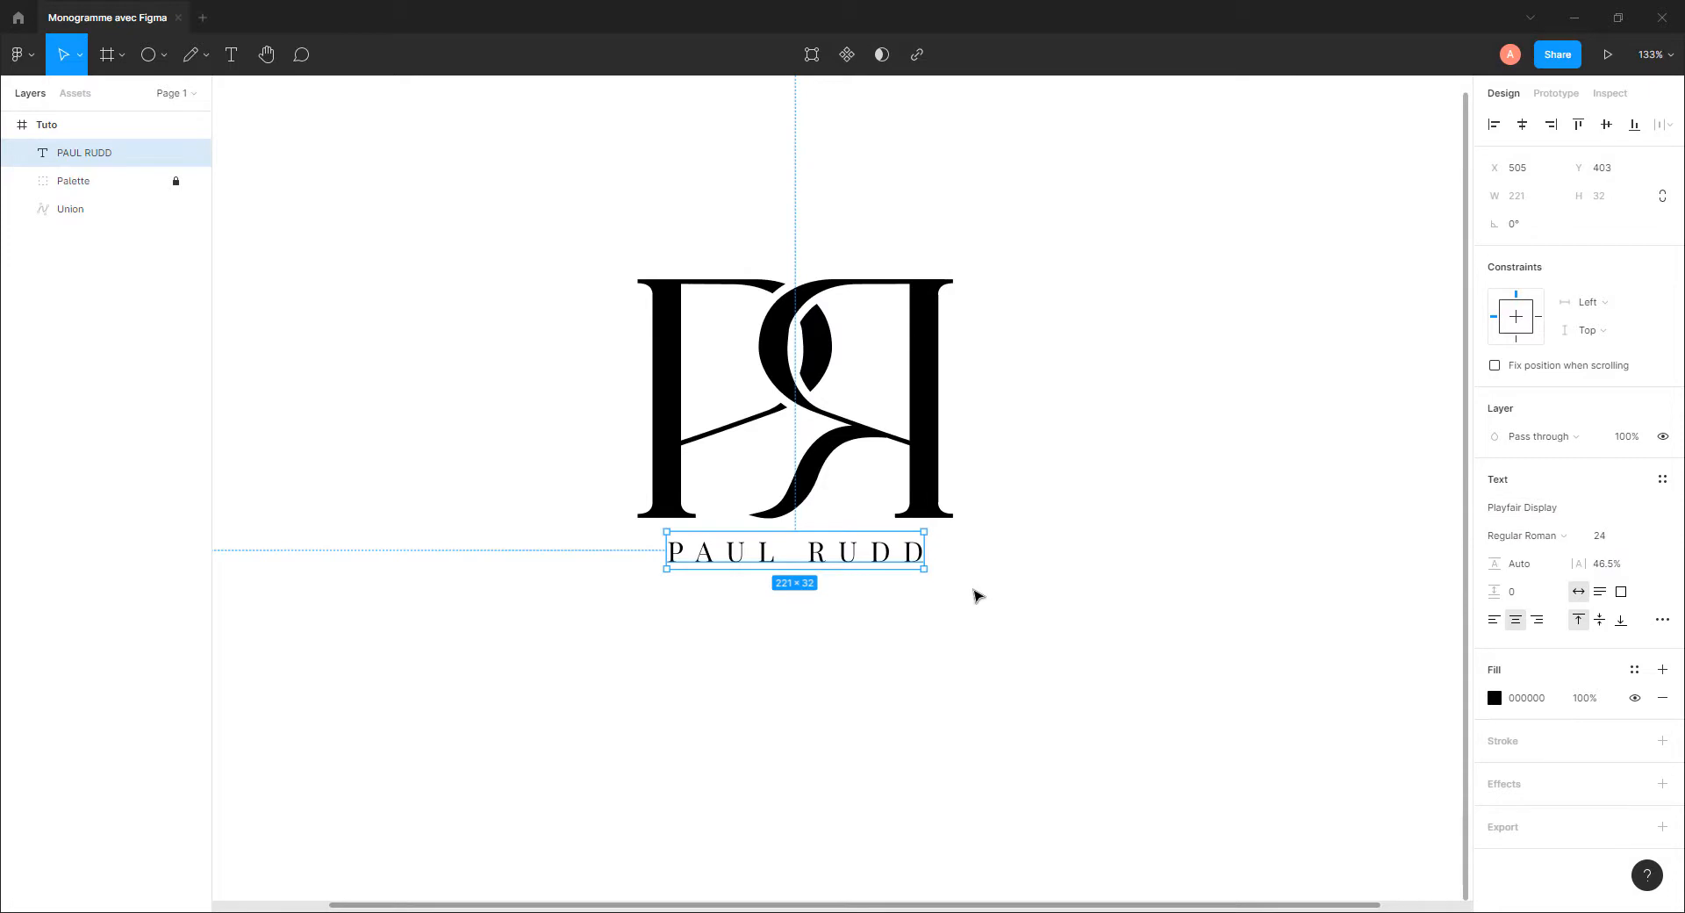
click(1518, 544)
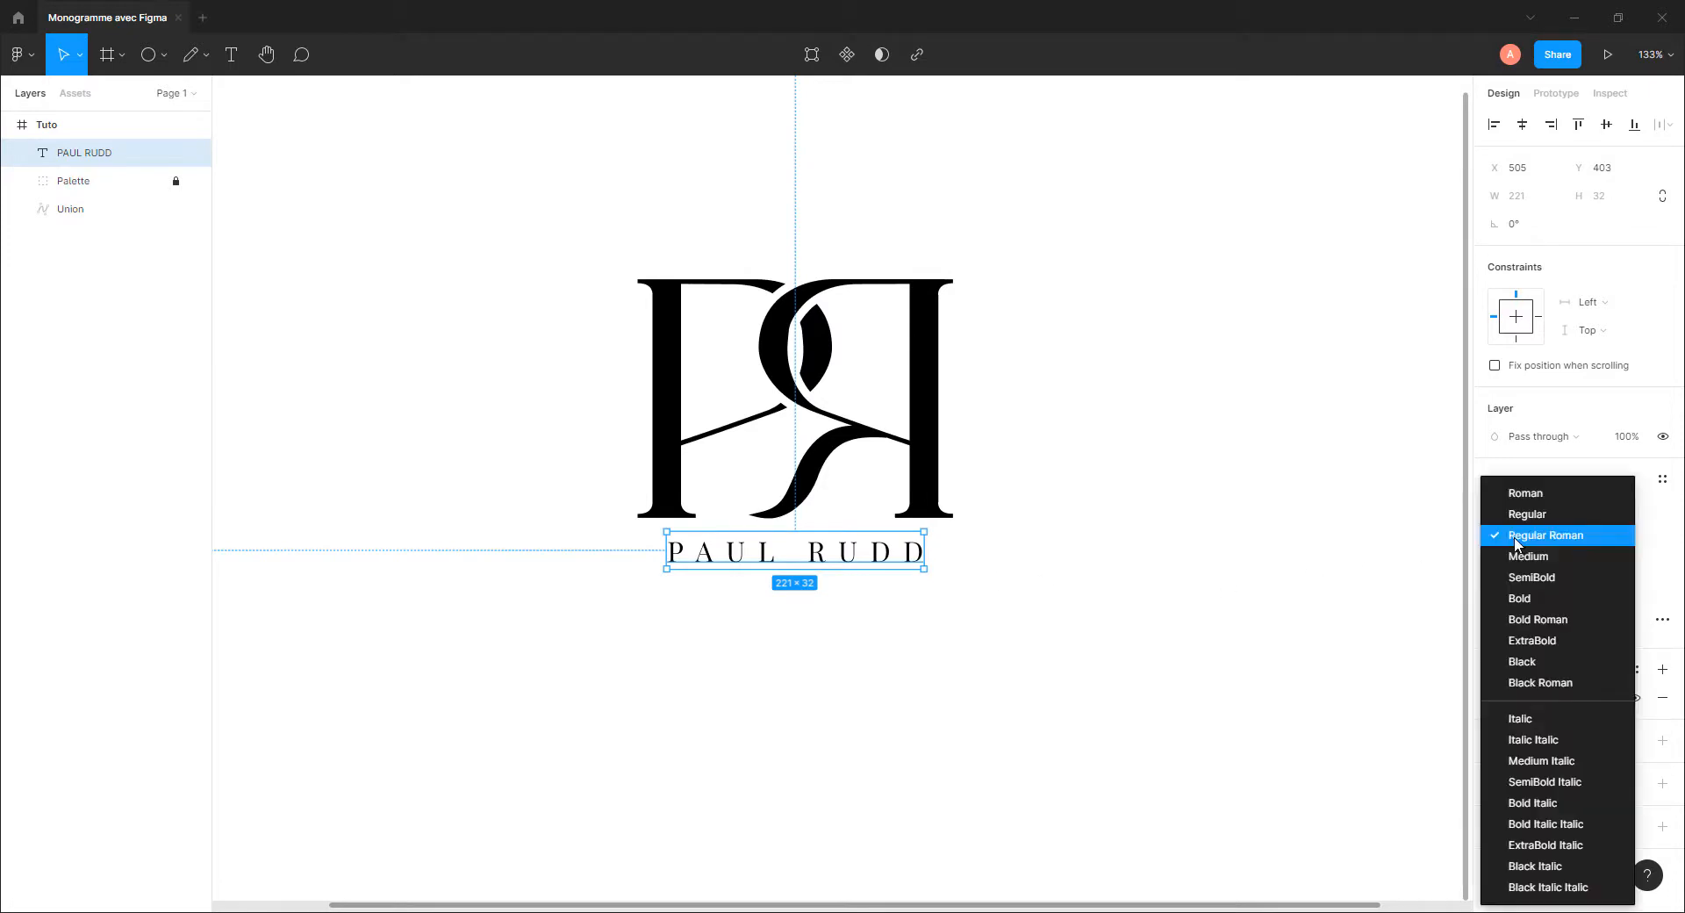
click(1520, 598)
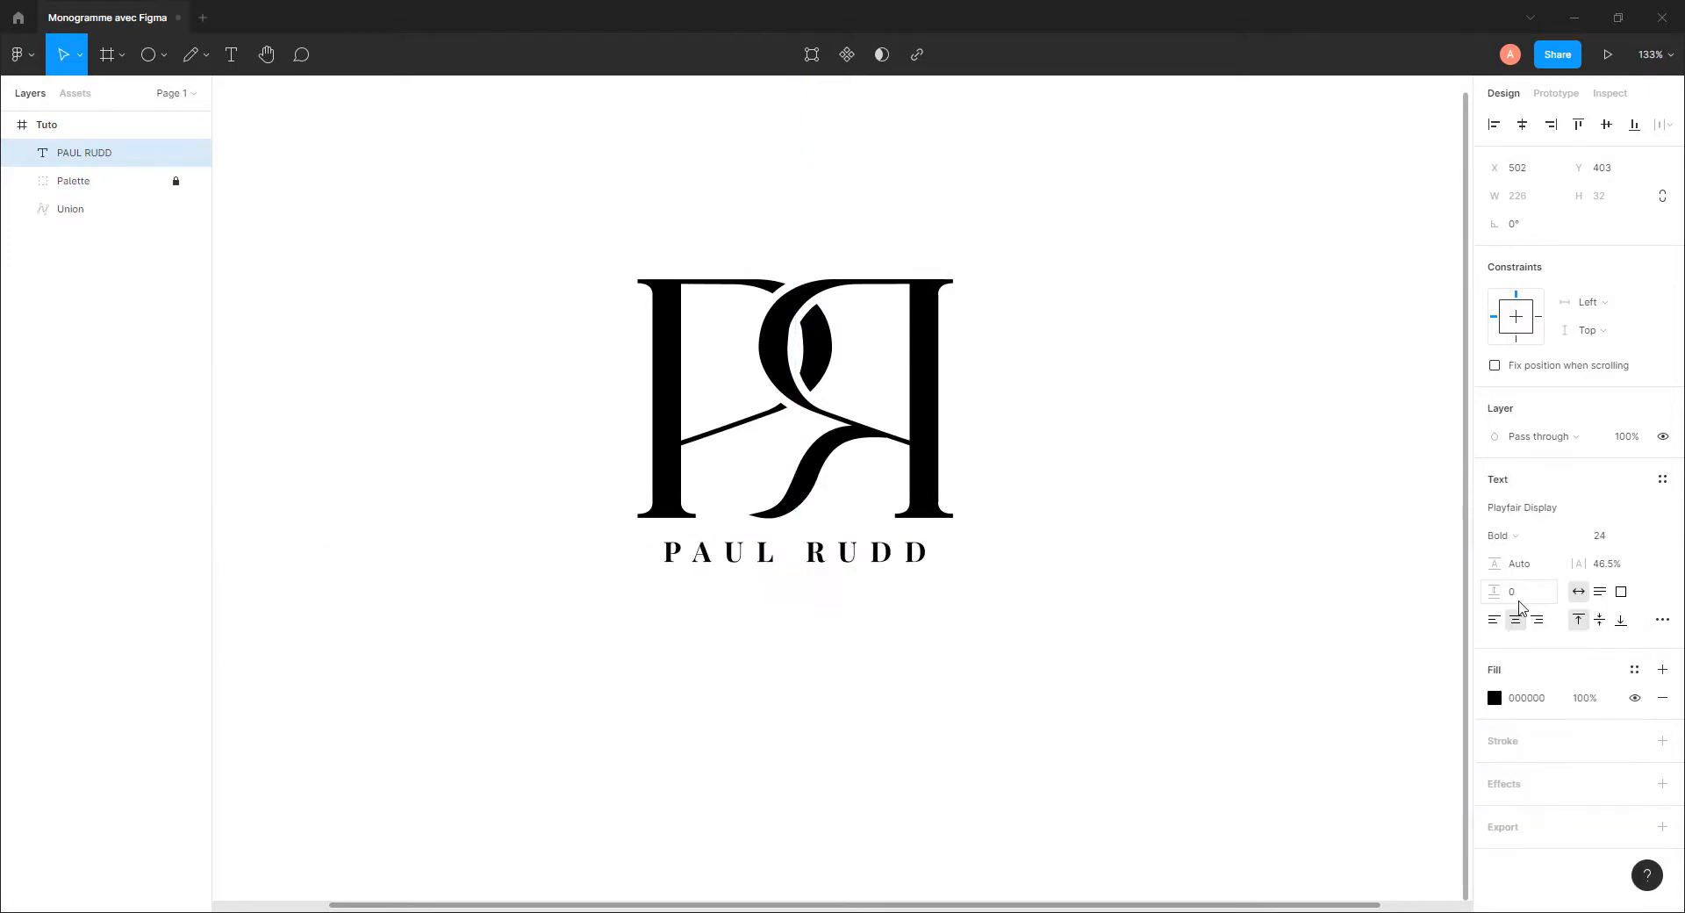
click(1521, 546)
click(1528, 518)
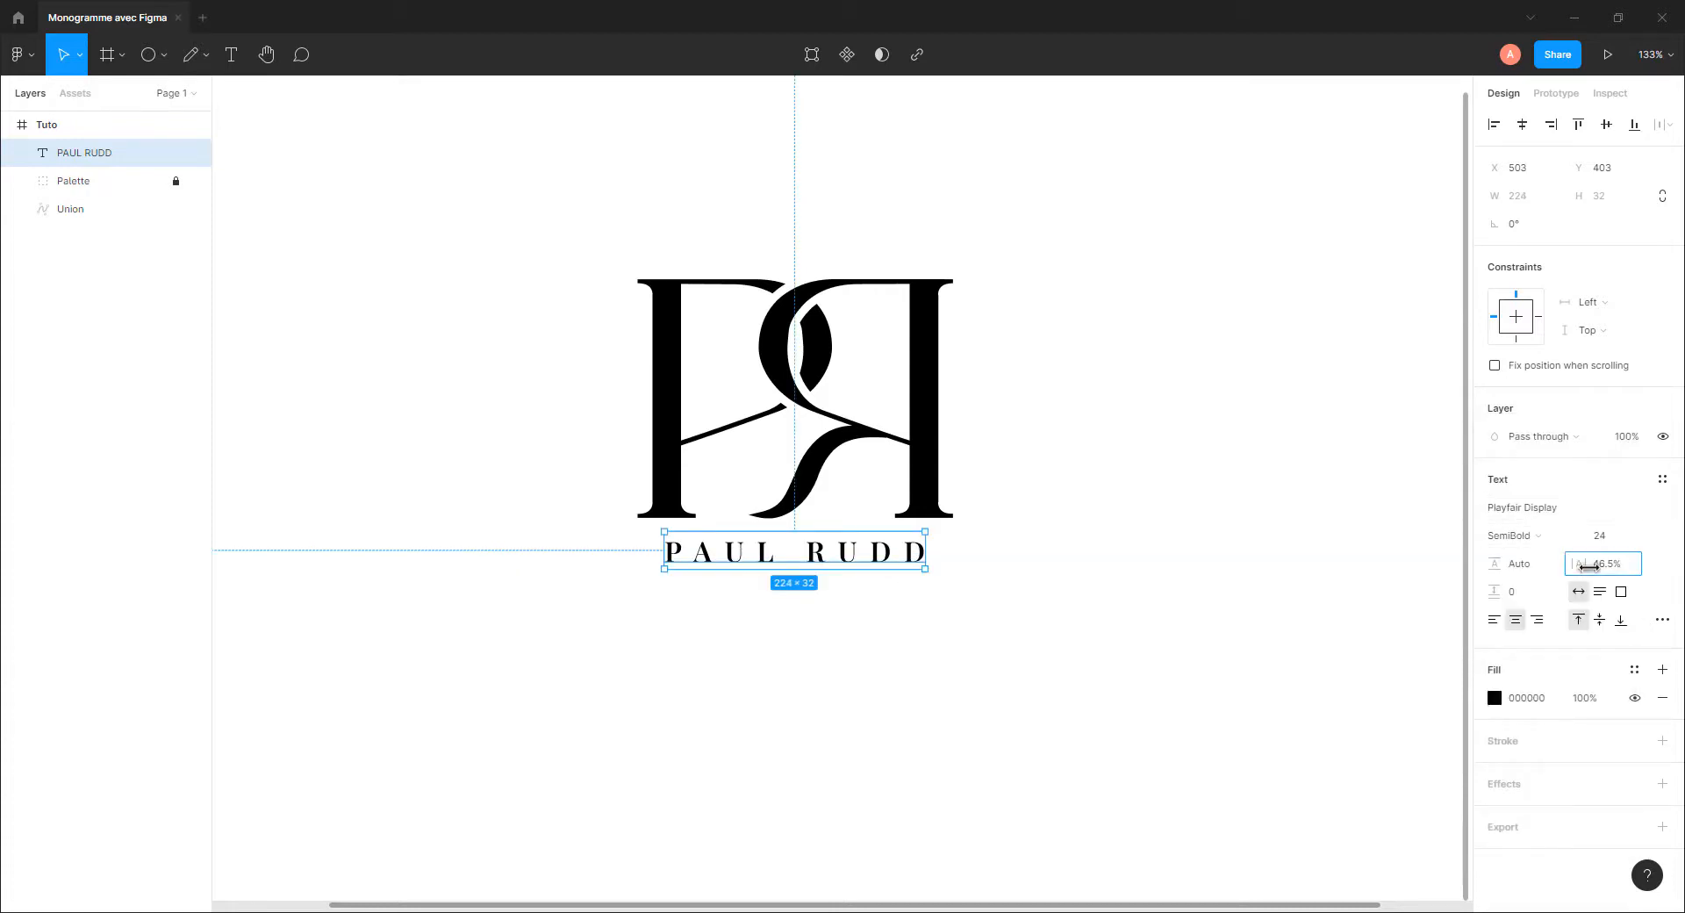
drag(1577, 564, 1613, 584)
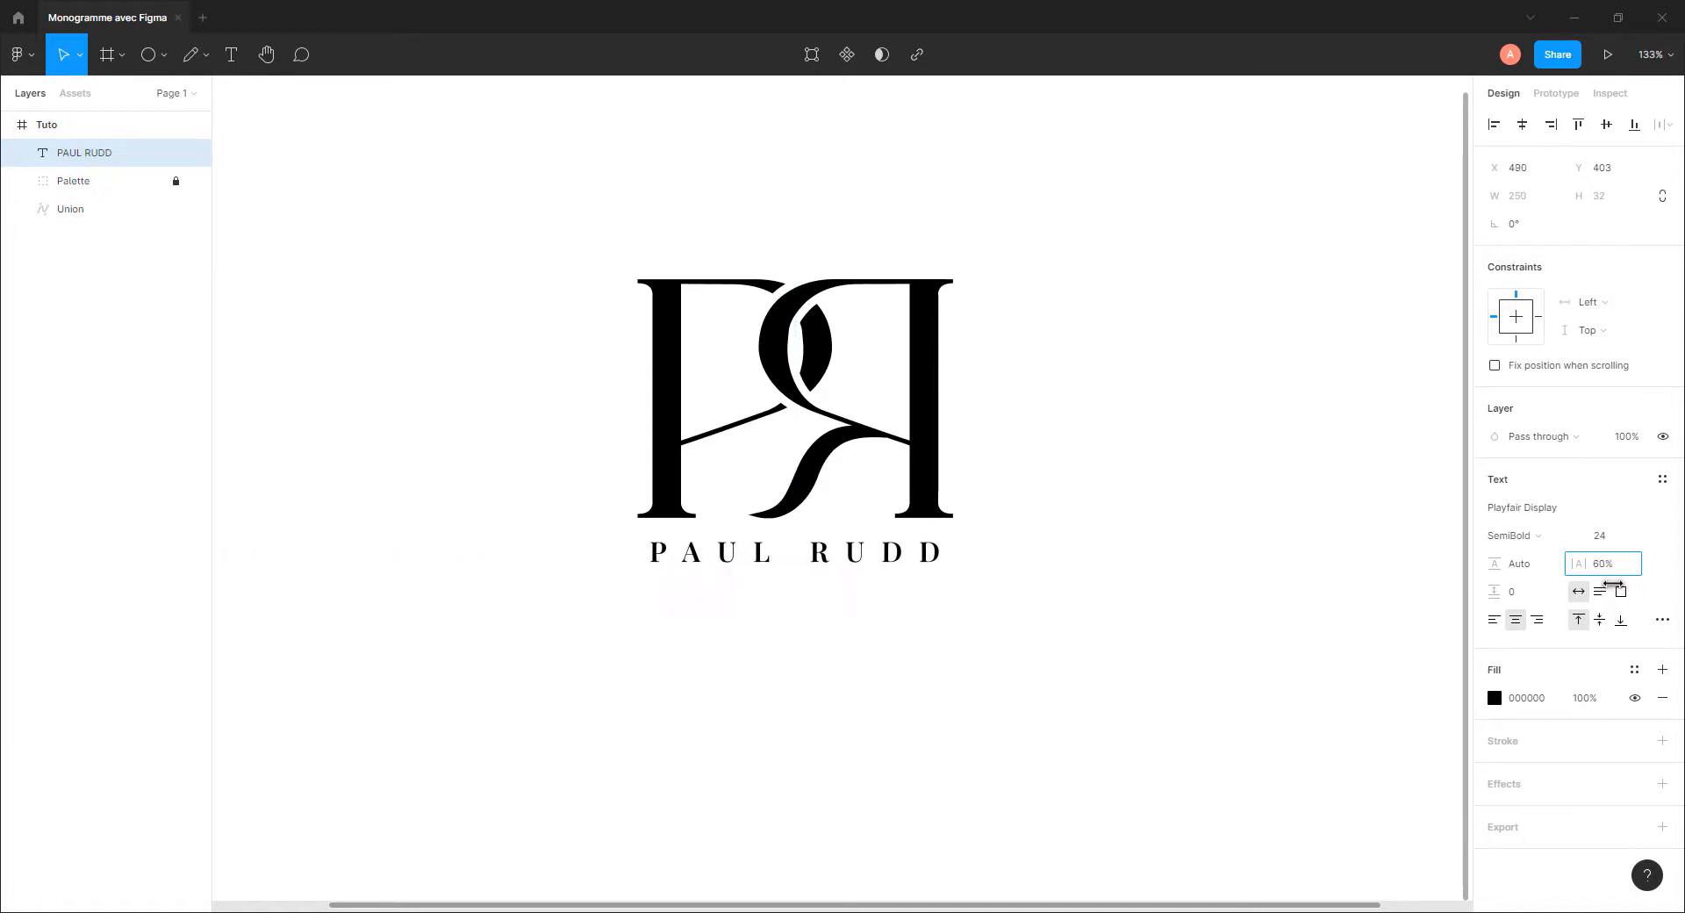
click(1132, 566)
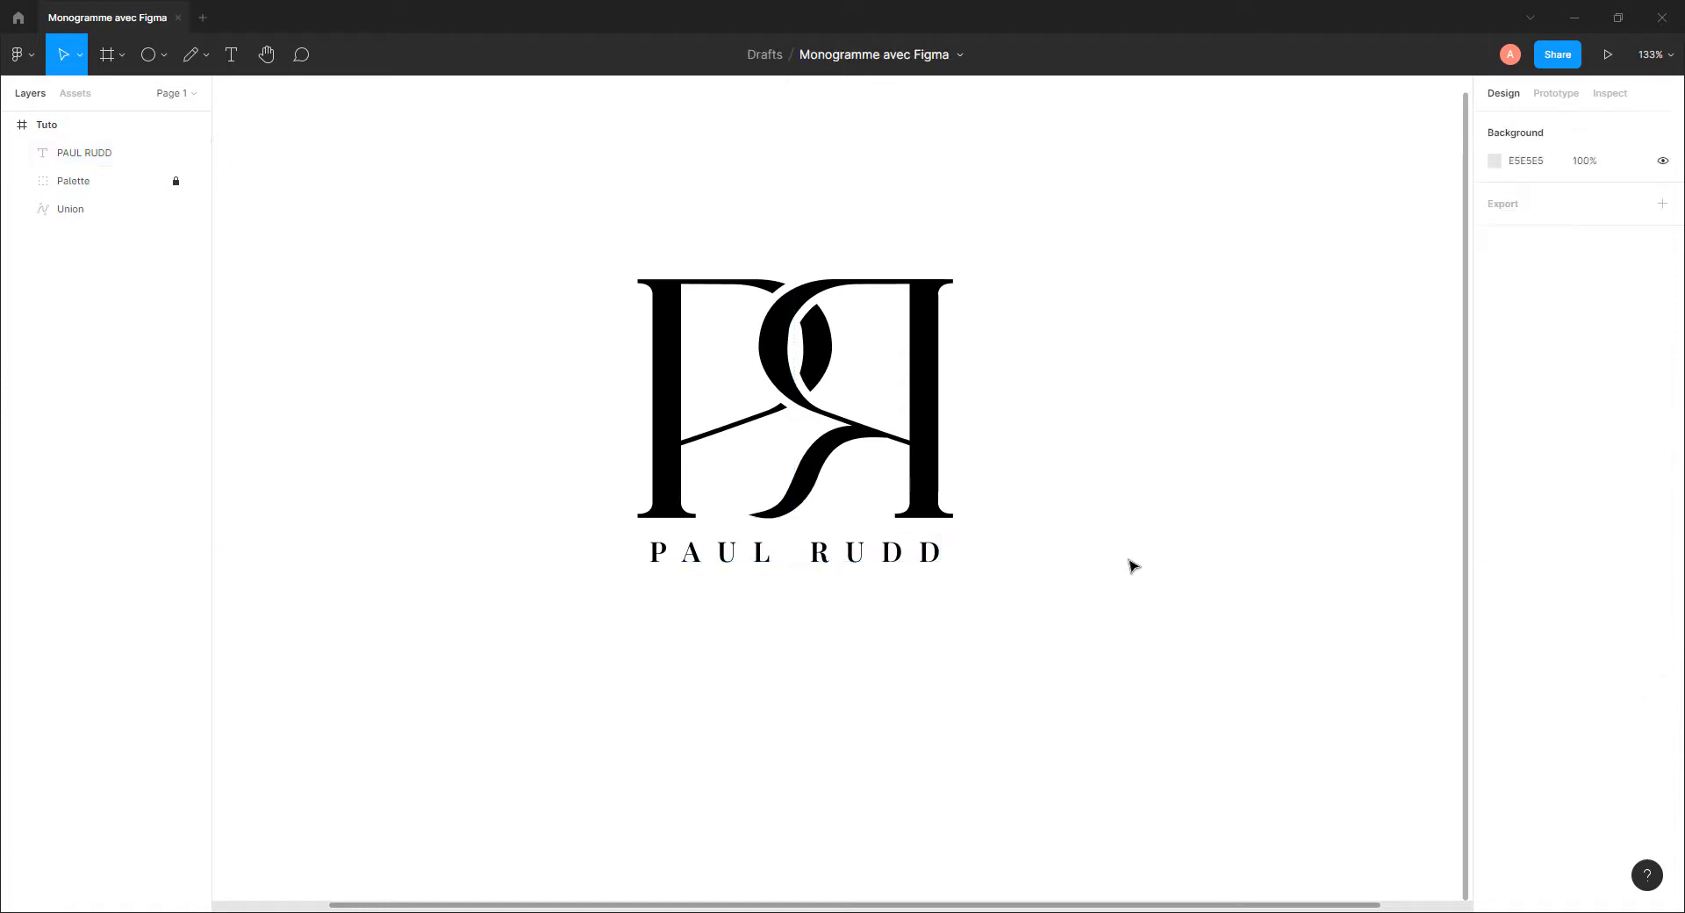
Show the rulers and place two vertical guides along the outer edges of the monogram's P and R stems
click(19, 54)
mouse_move(59, 182)
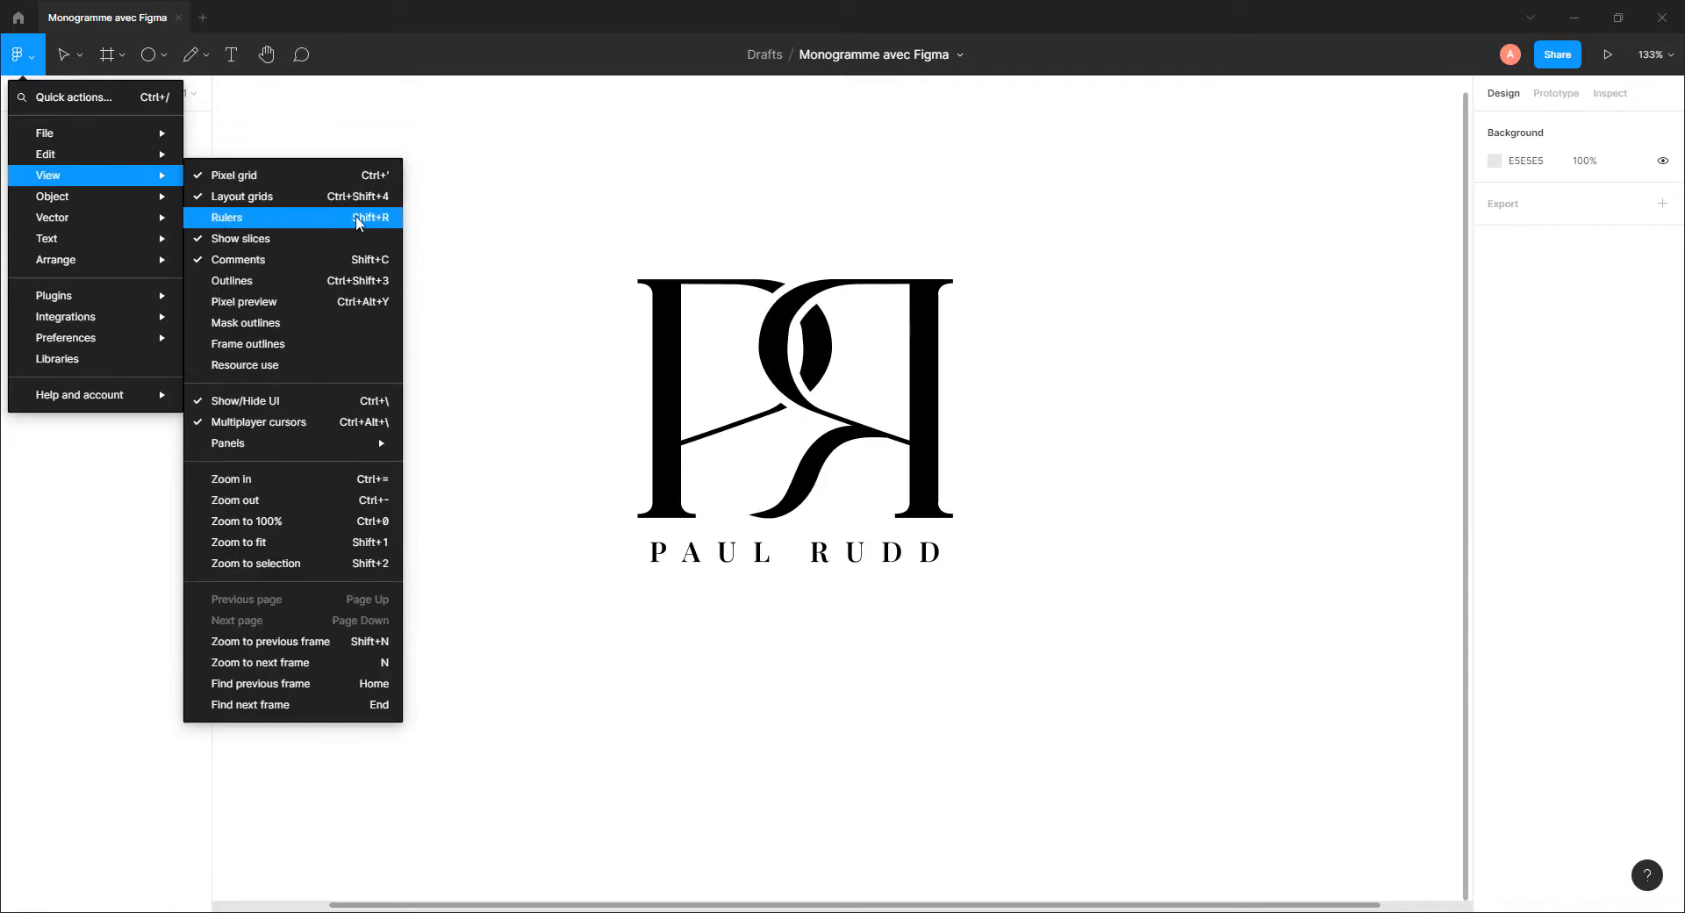
click(358, 222)
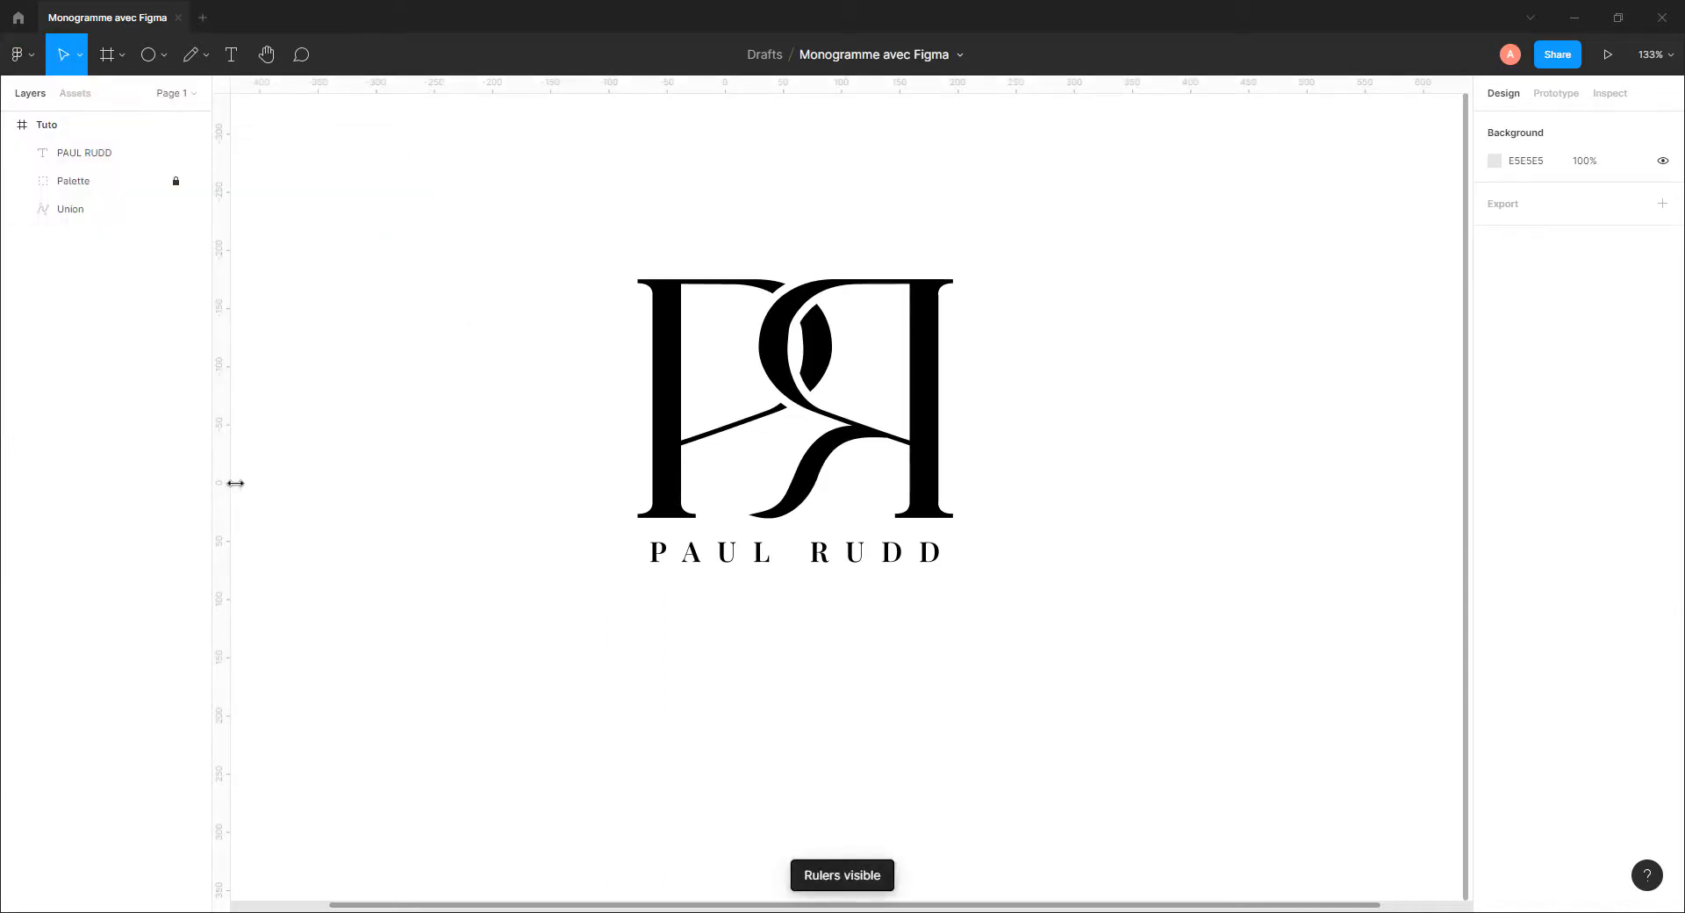
drag(235, 483, 657, 499)
scroll(655, 497, up, 6)
scroll(654, 498, up, 3)
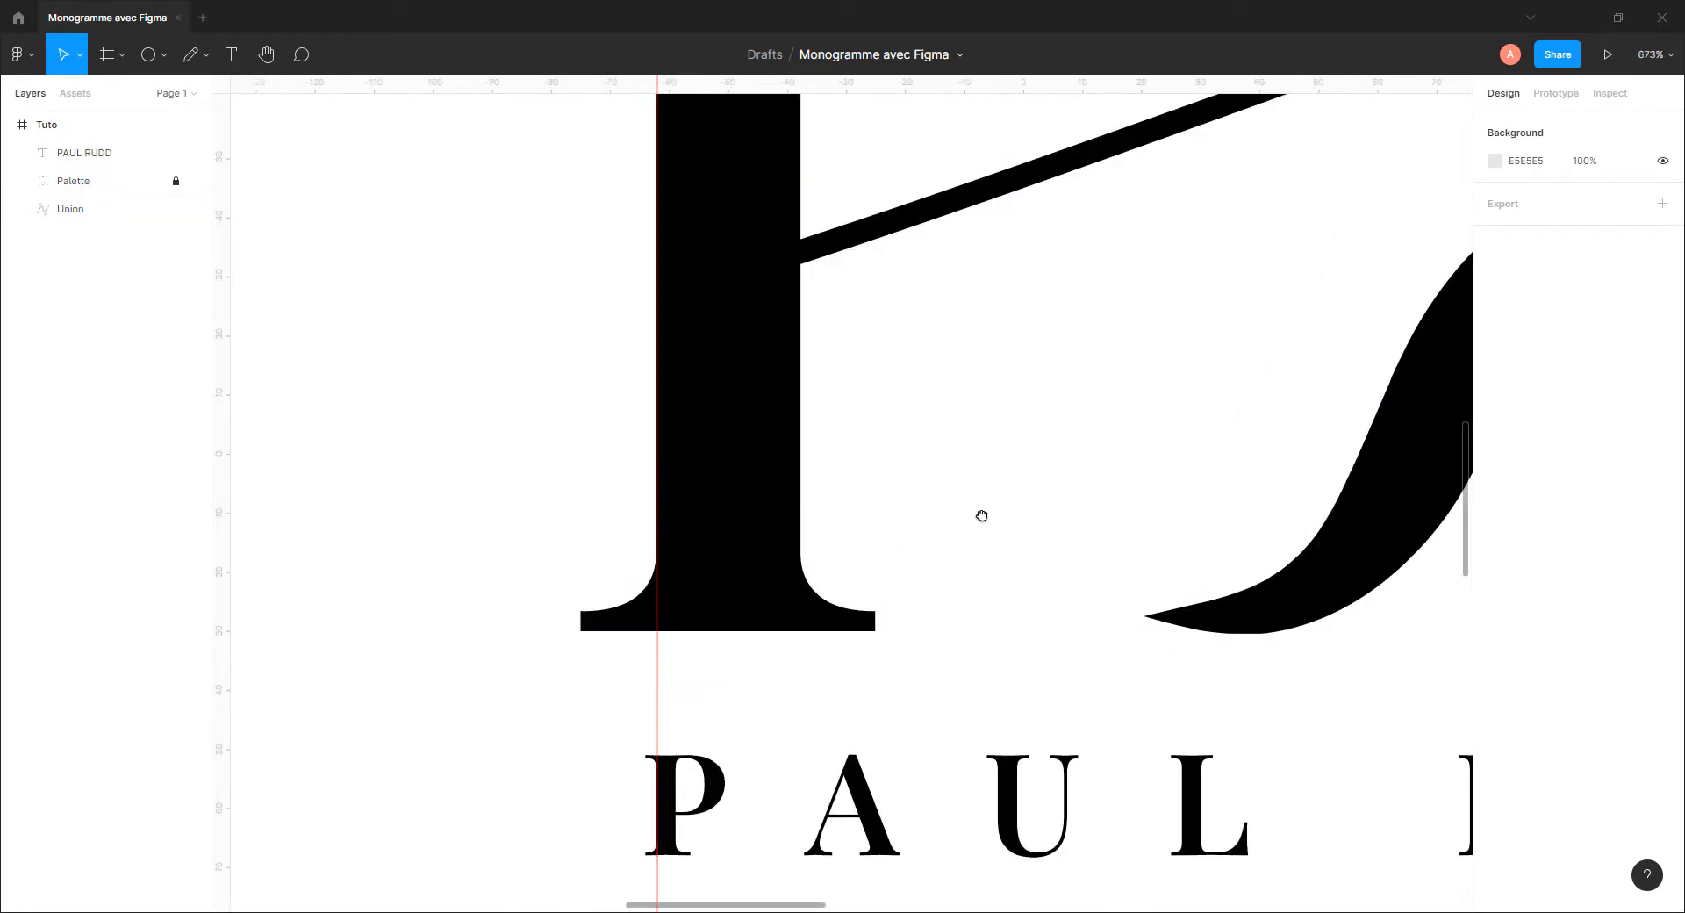
drag(982, 515, 844, 459)
scroll(849, 476, down, 6)
drag(223, 532, 1226, 555)
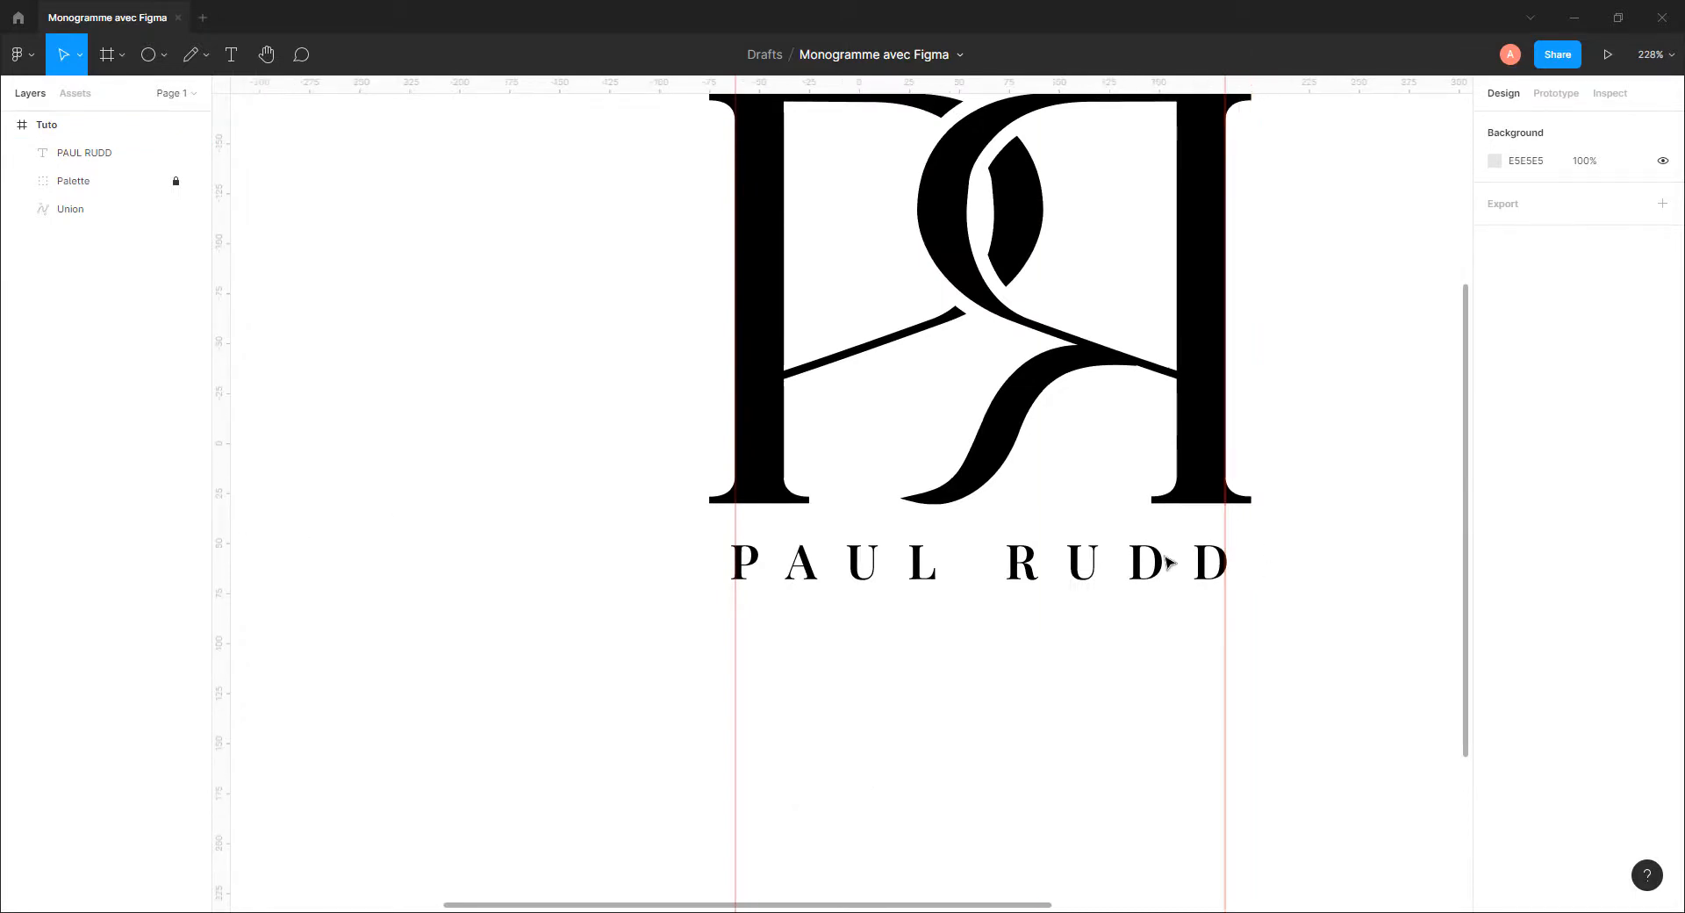
Set the PAUL RUDD text's letter spacing to 57.5% to fit the caption between the two guides
click(989, 566)
drag(1578, 565, 1578, 566)
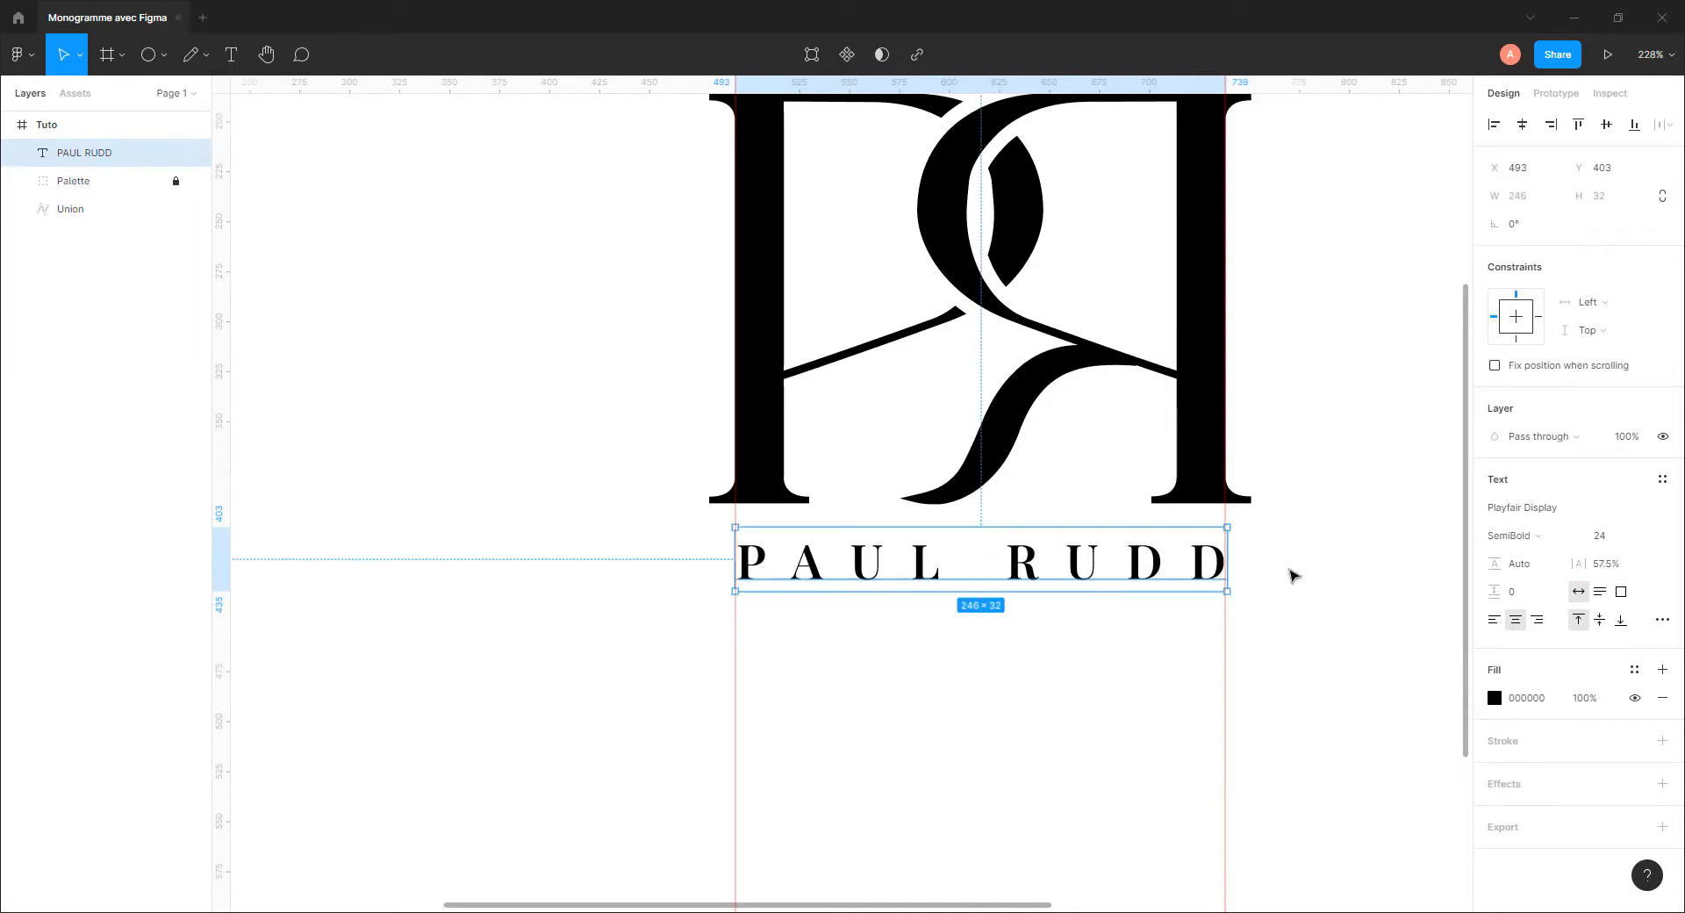
click(1013, 669)
scroll(894, 583, down, 3)
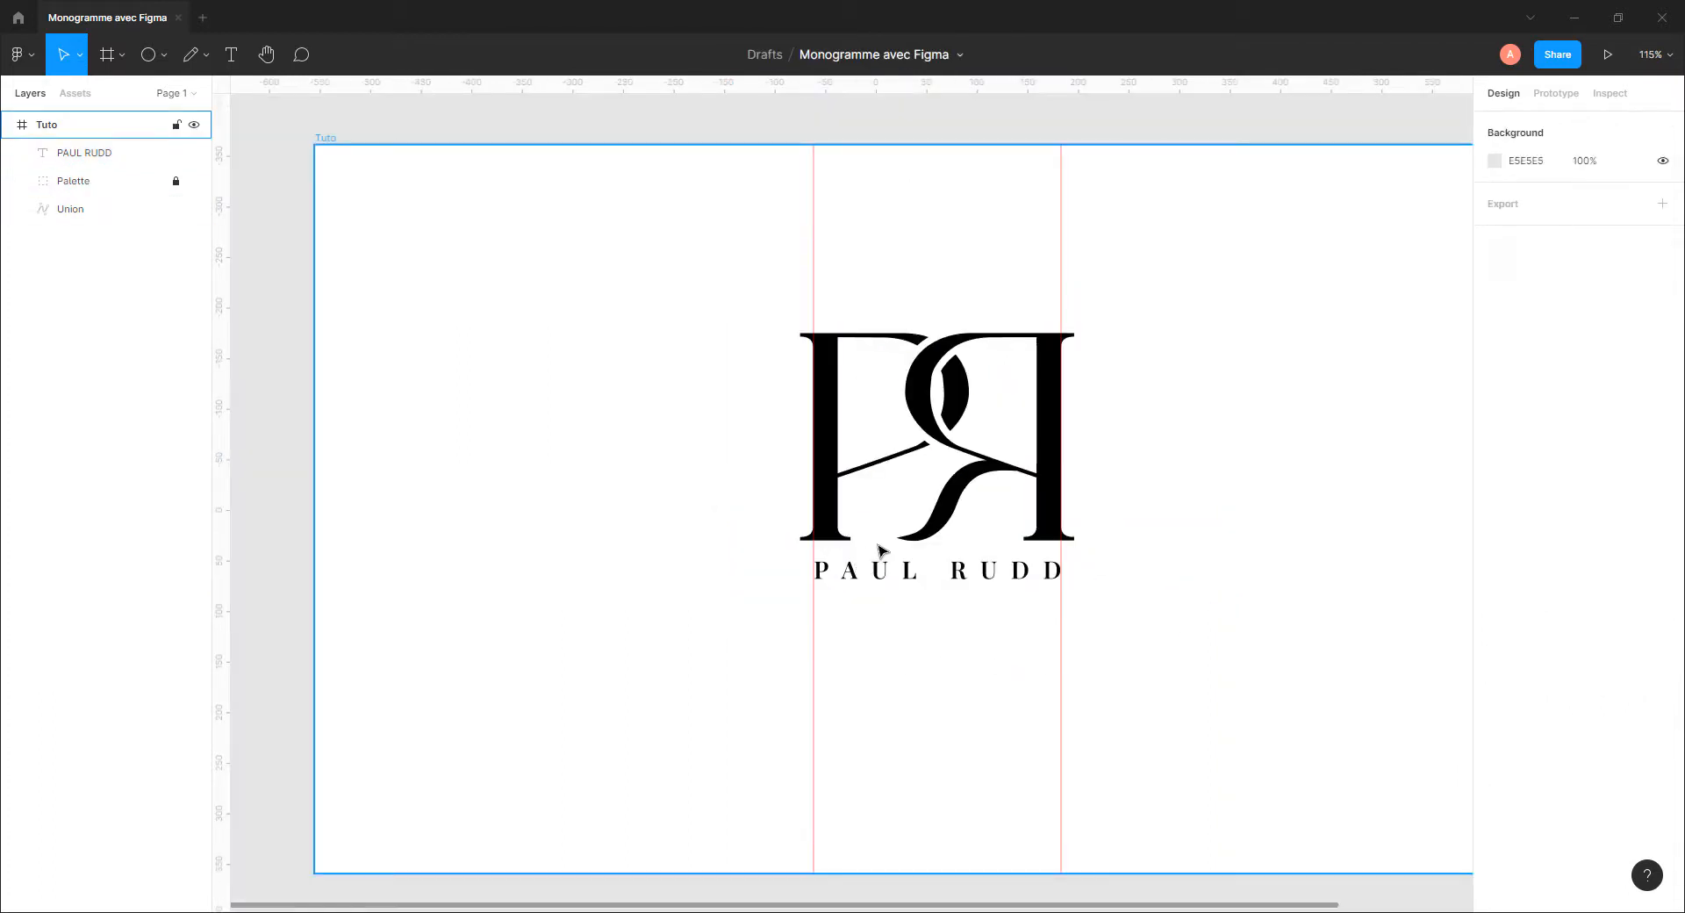
scroll(896, 549, up, 5)
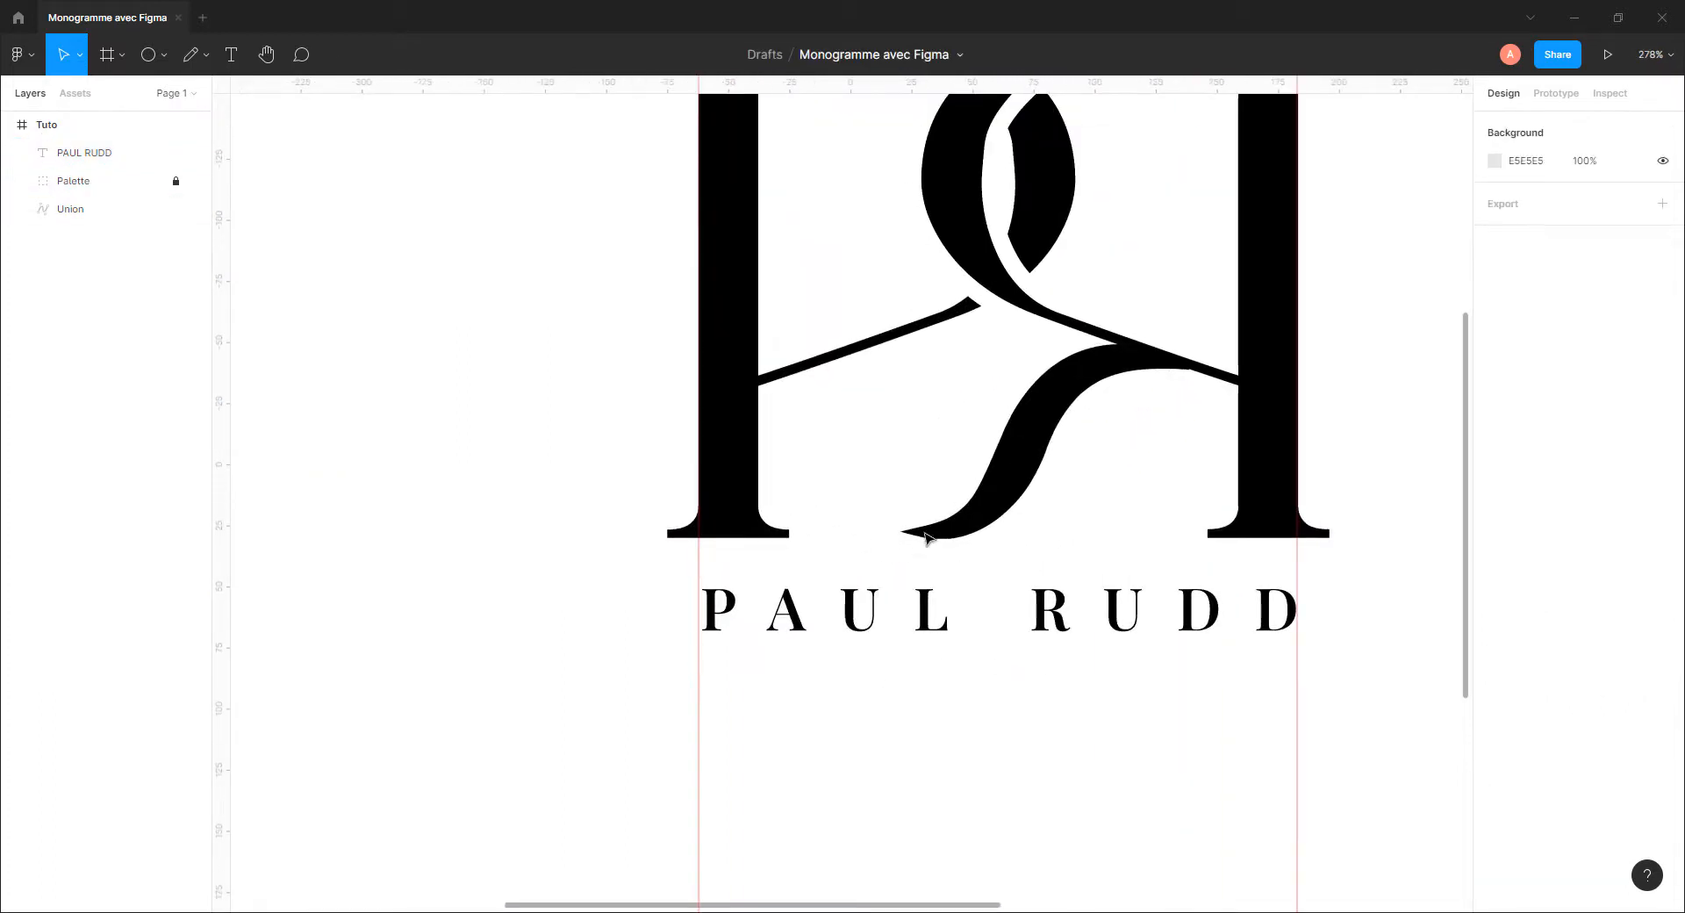
Draw a 24 × 24 square spanning the width of the P's stem and fill it with yellow E0FF20
click(164, 56)
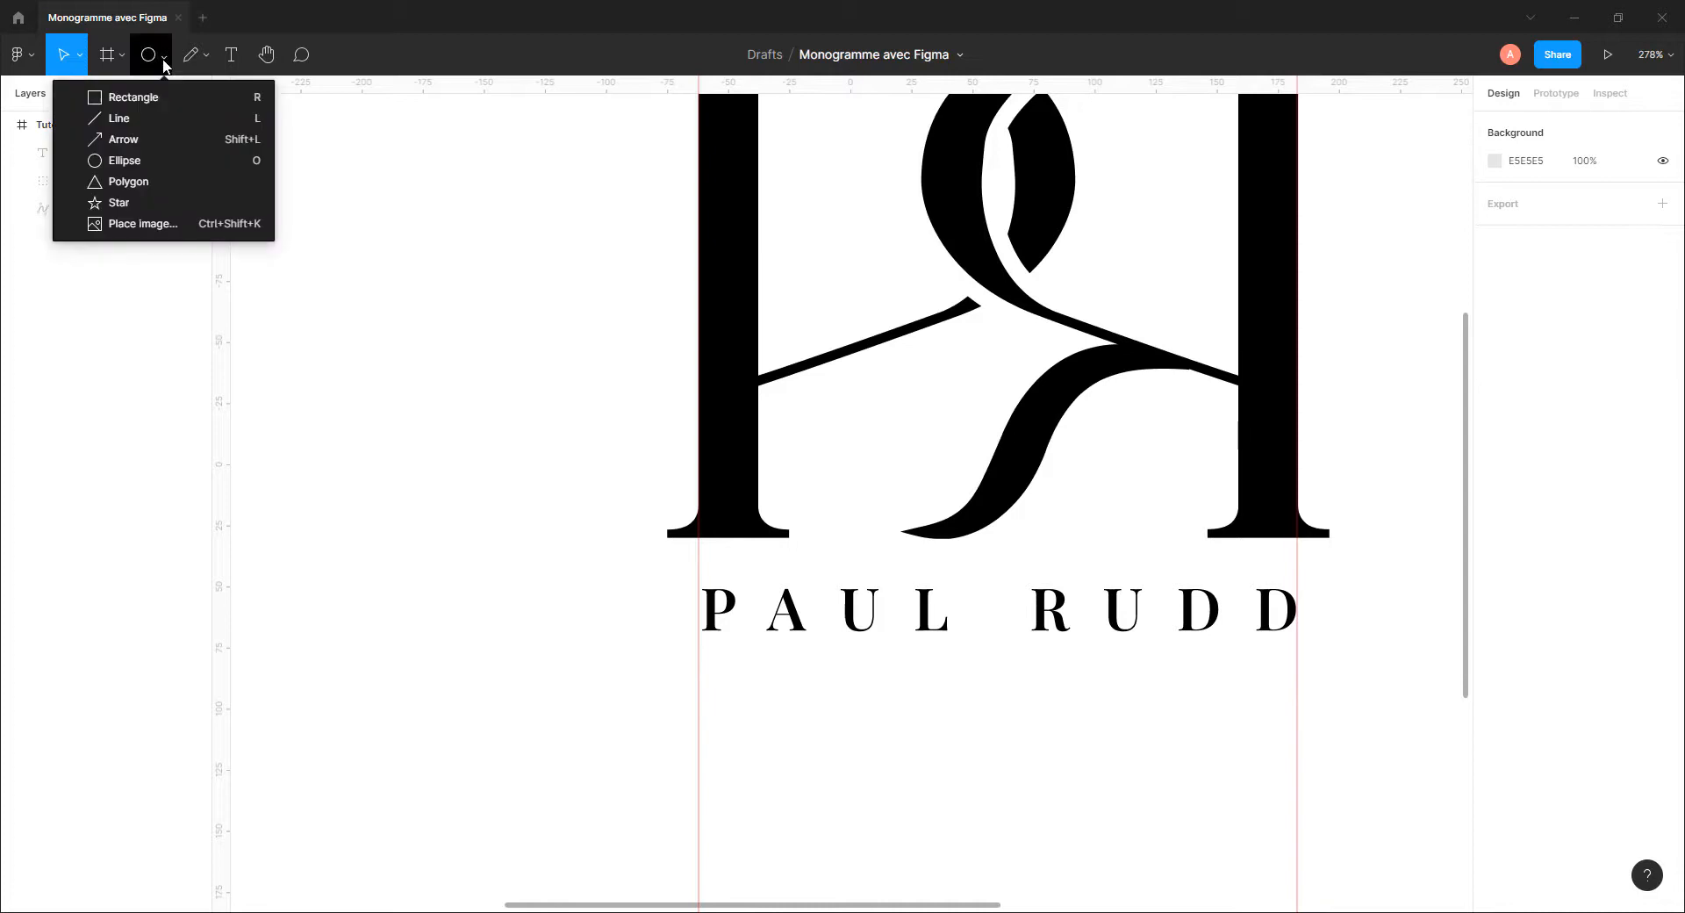
click(131, 98)
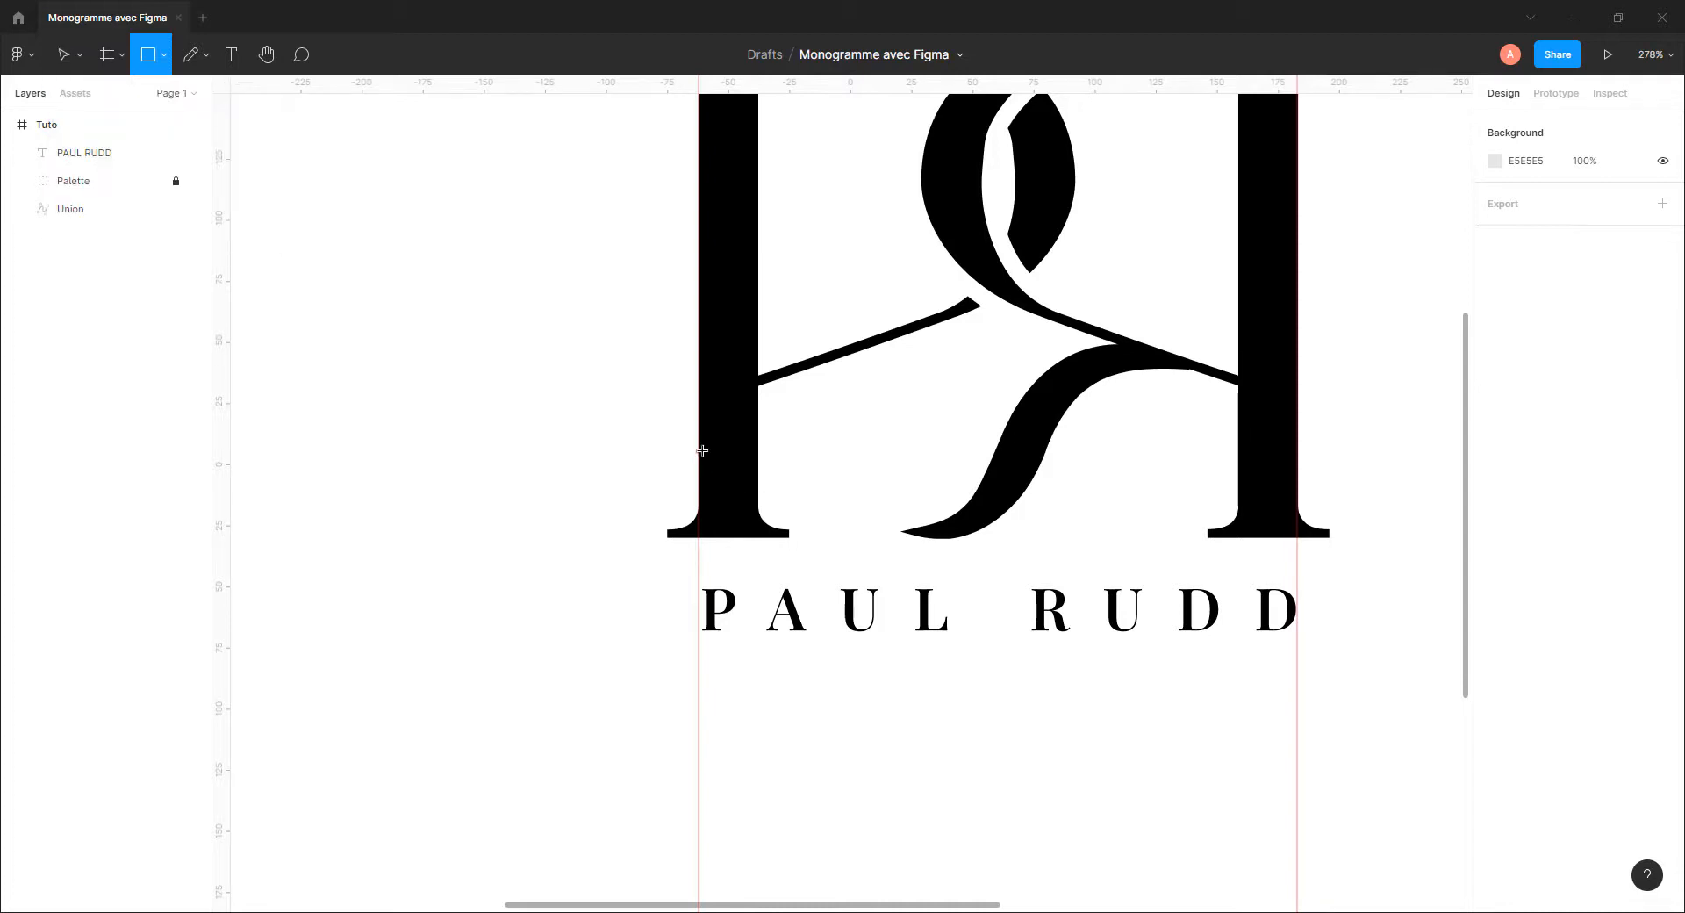
mouse_move(697, 446)
mouse_down()
mouse_move(757, 506)
mouse_move(735, 489)
mouse_up()
click(1496, 506)
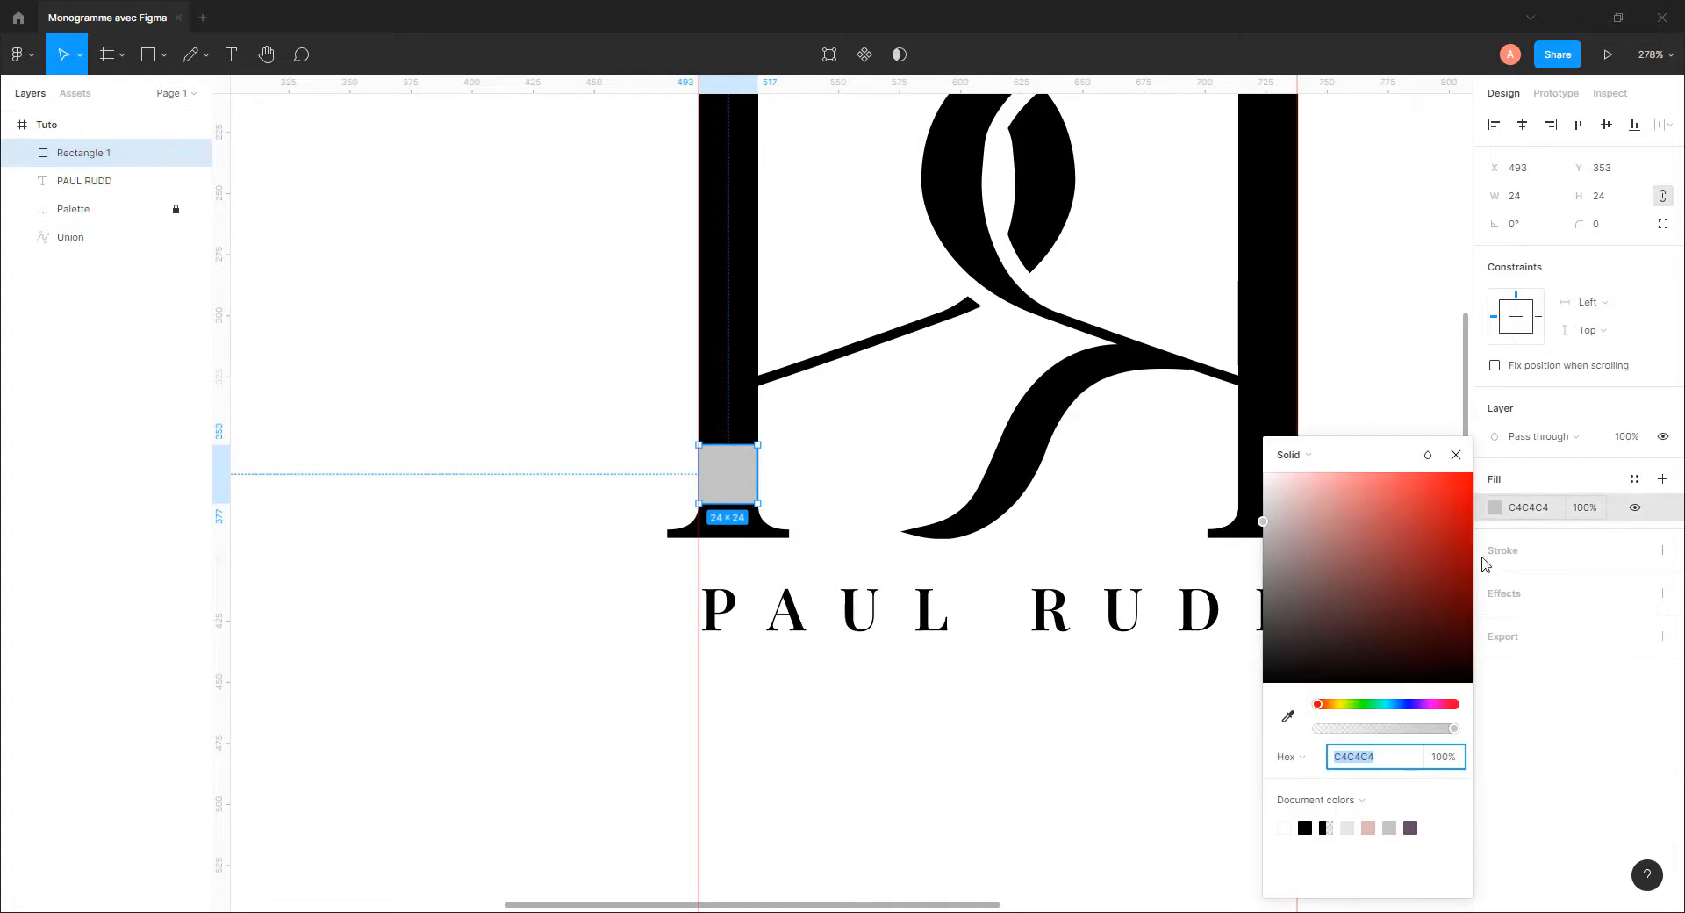
click(1346, 705)
drag(1453, 505, 1447, 467)
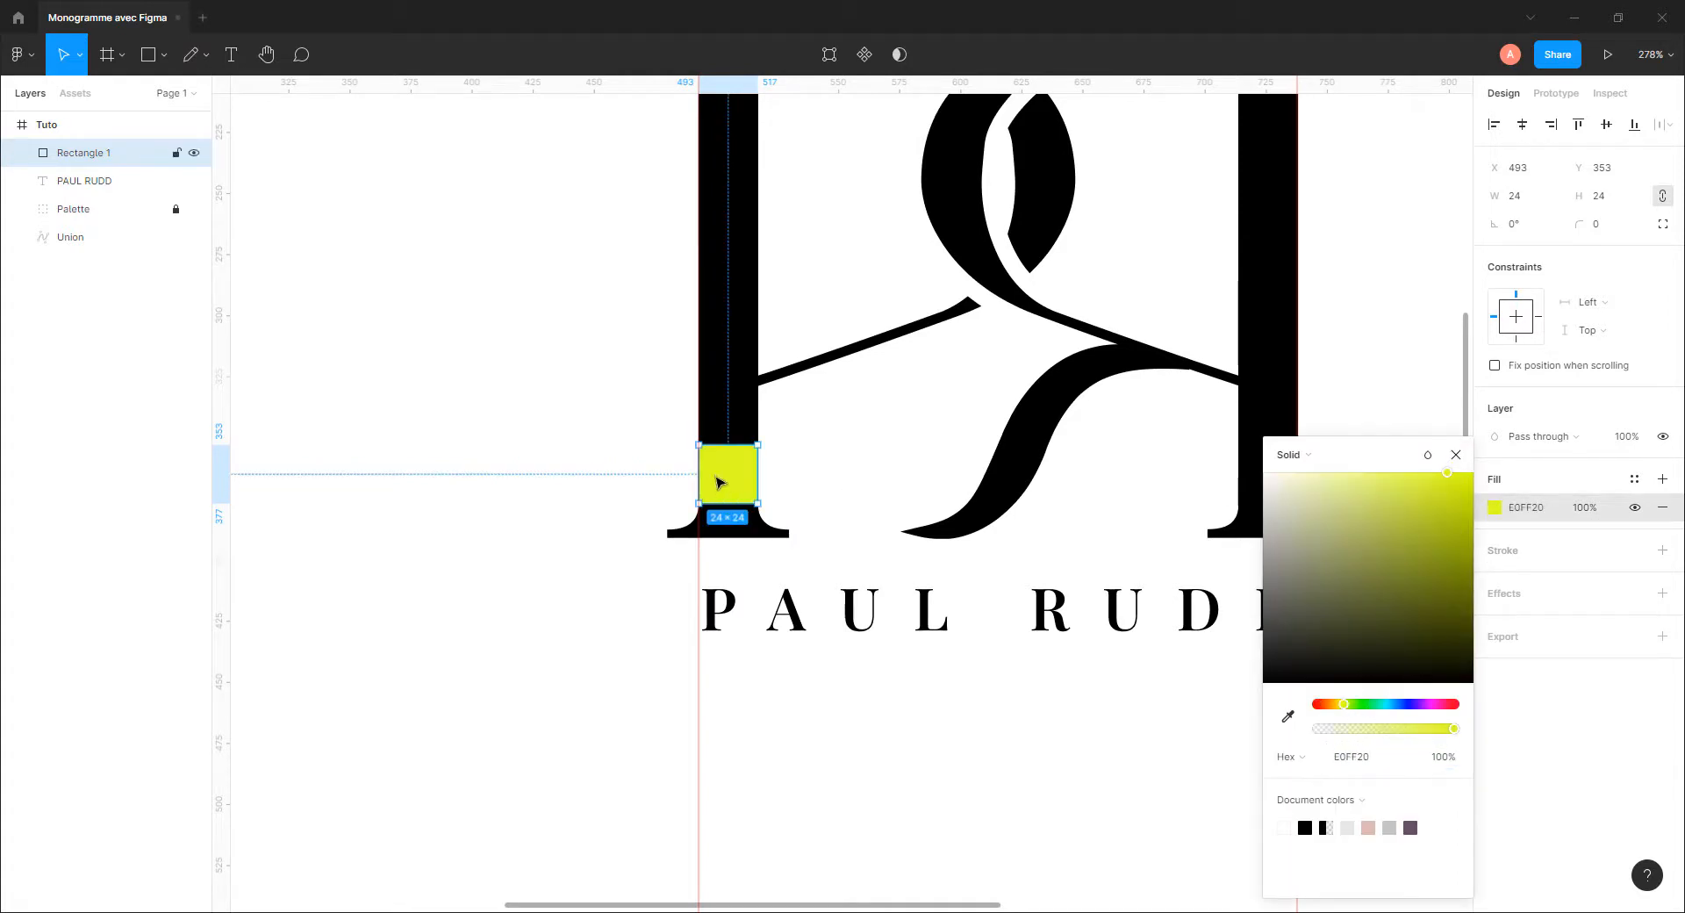
Place the yellow square under the P's base as a spacer, lower the PAUL RUDD text to match, and delete the square
drag(718, 479, 776, 570)
click(882, 623)
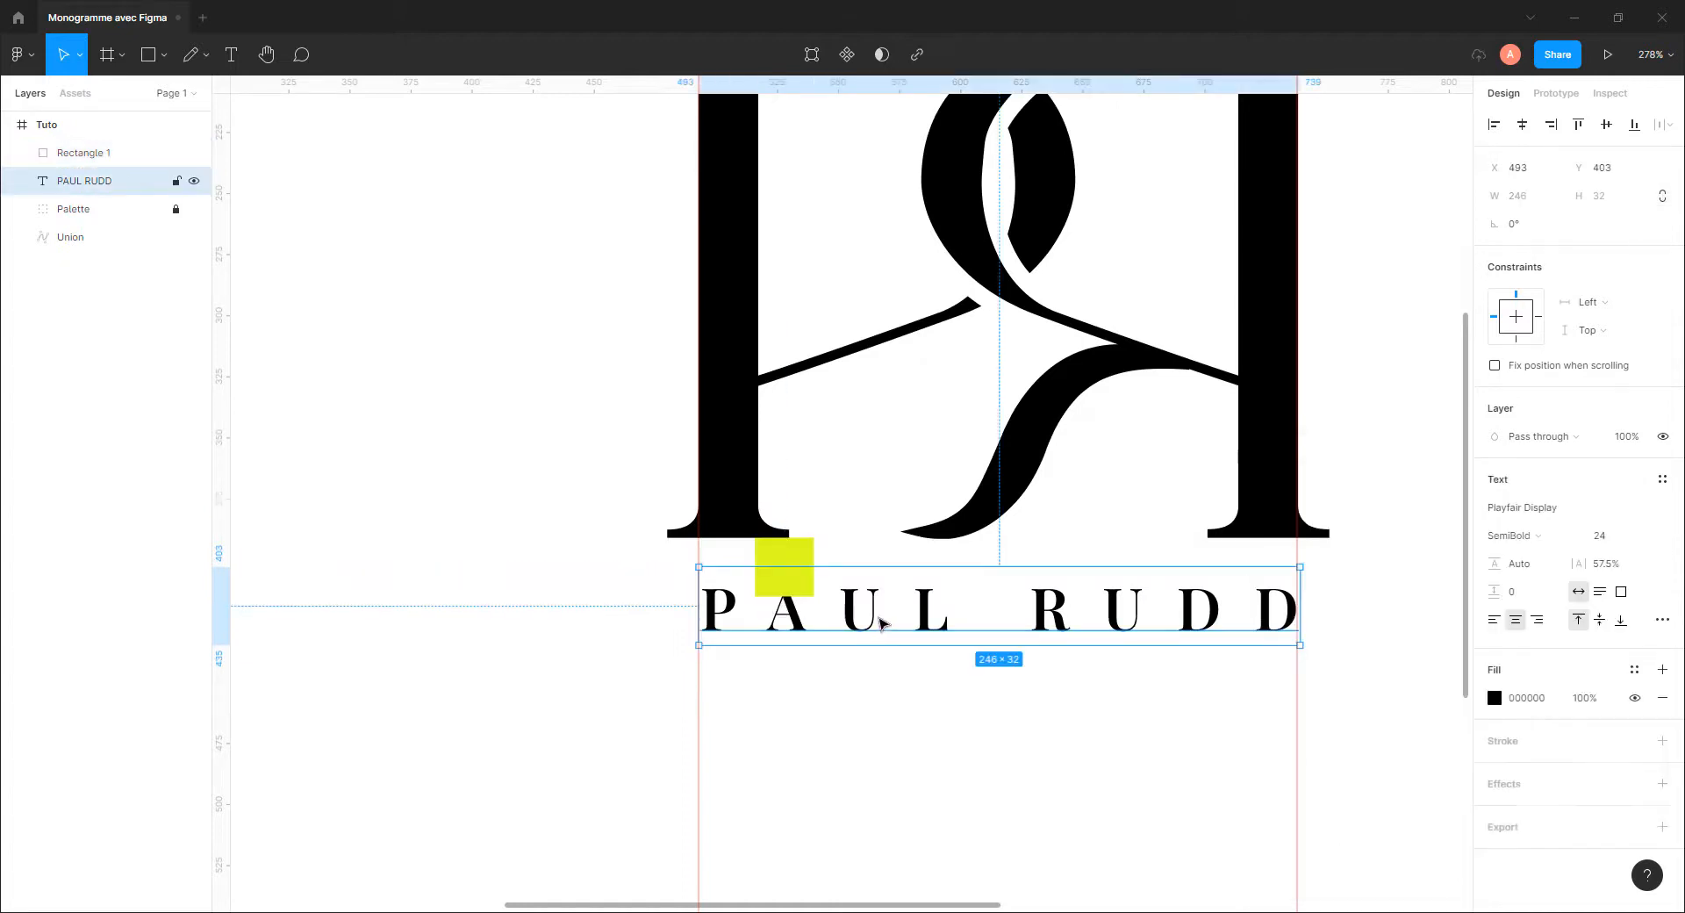
key(Down)
key(Down)
key(Down)
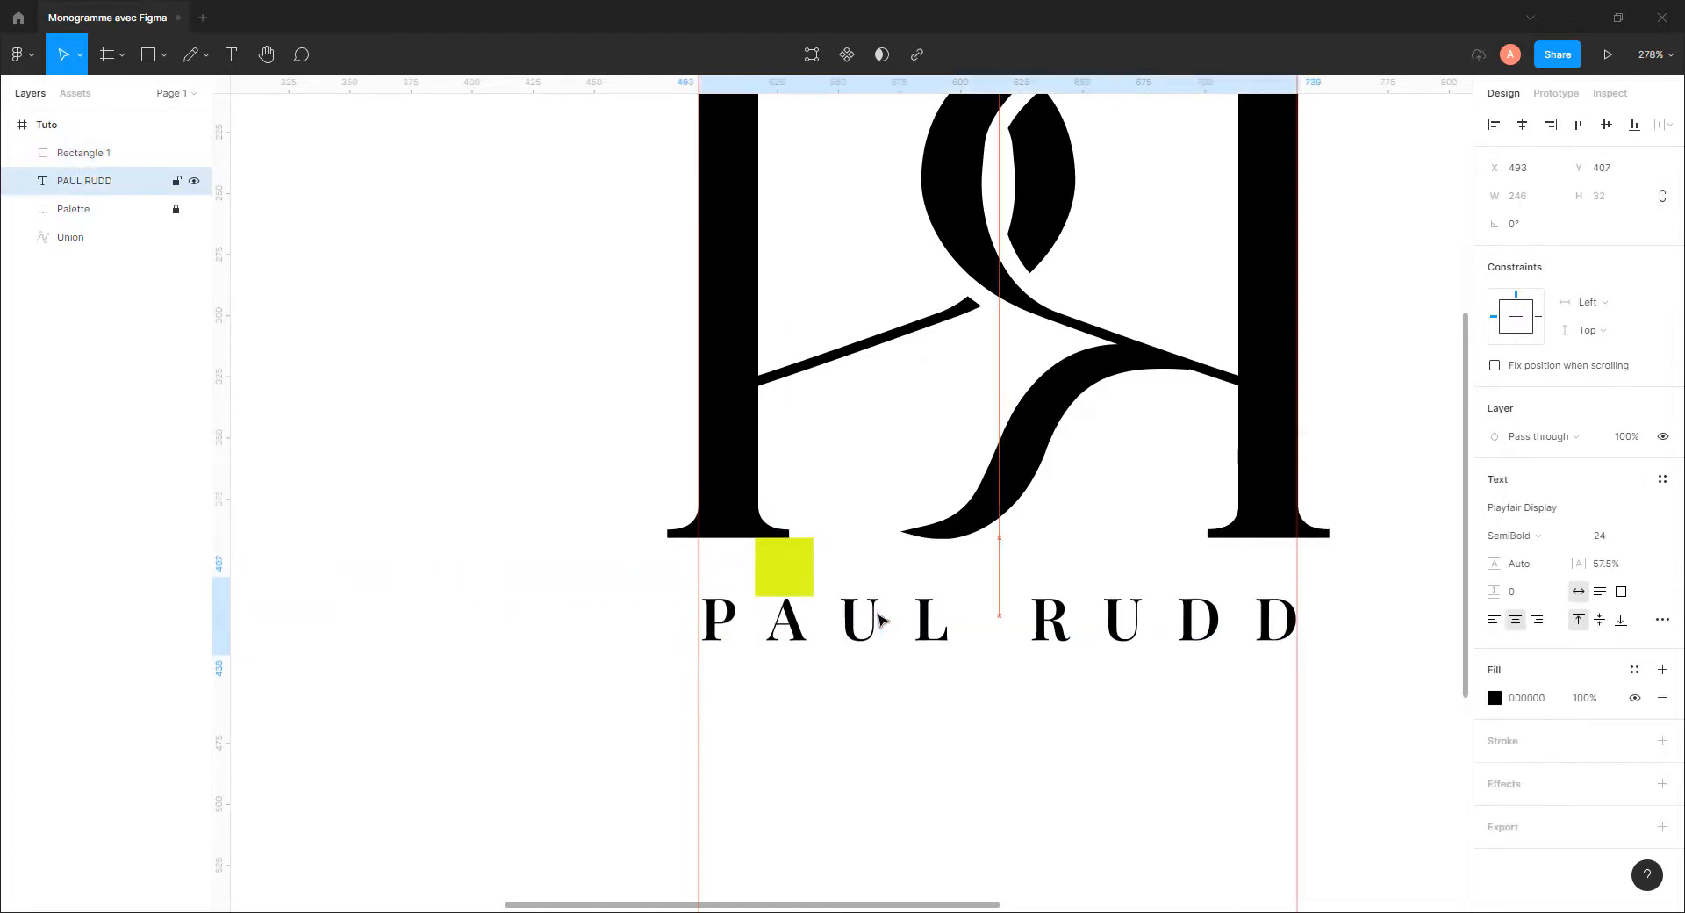
key(Escape)
click(801, 566)
key(Delete)
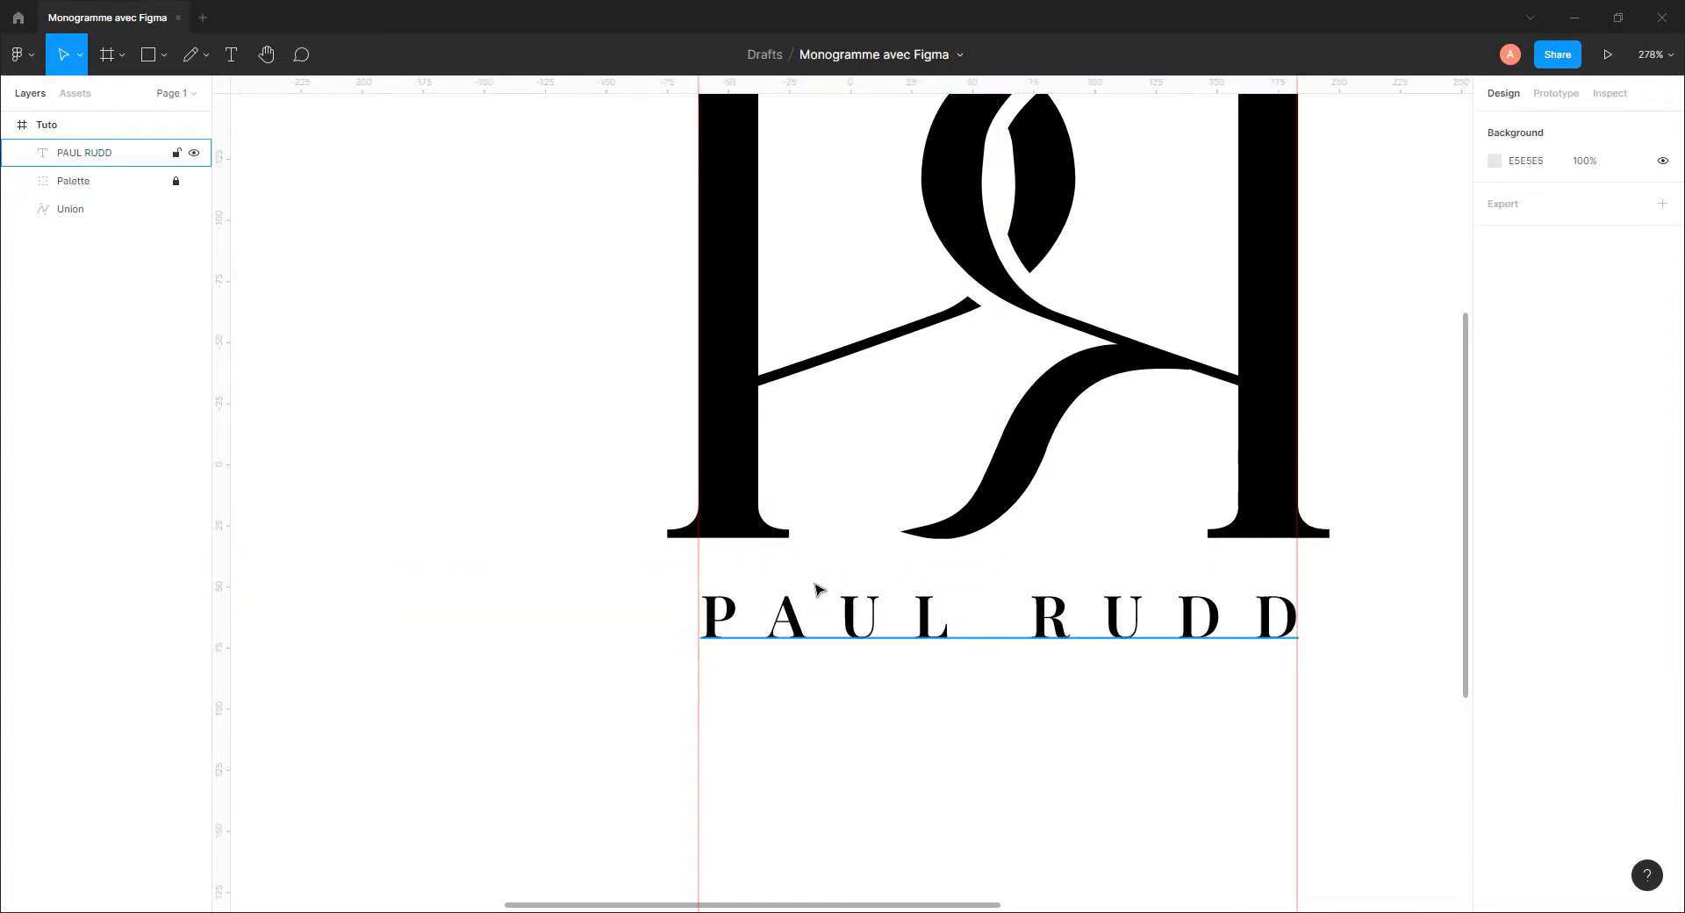
Remove the two vertical guides from the canvas
scroll(939, 578, down, 5)
drag(813, 648, 1160, 691)
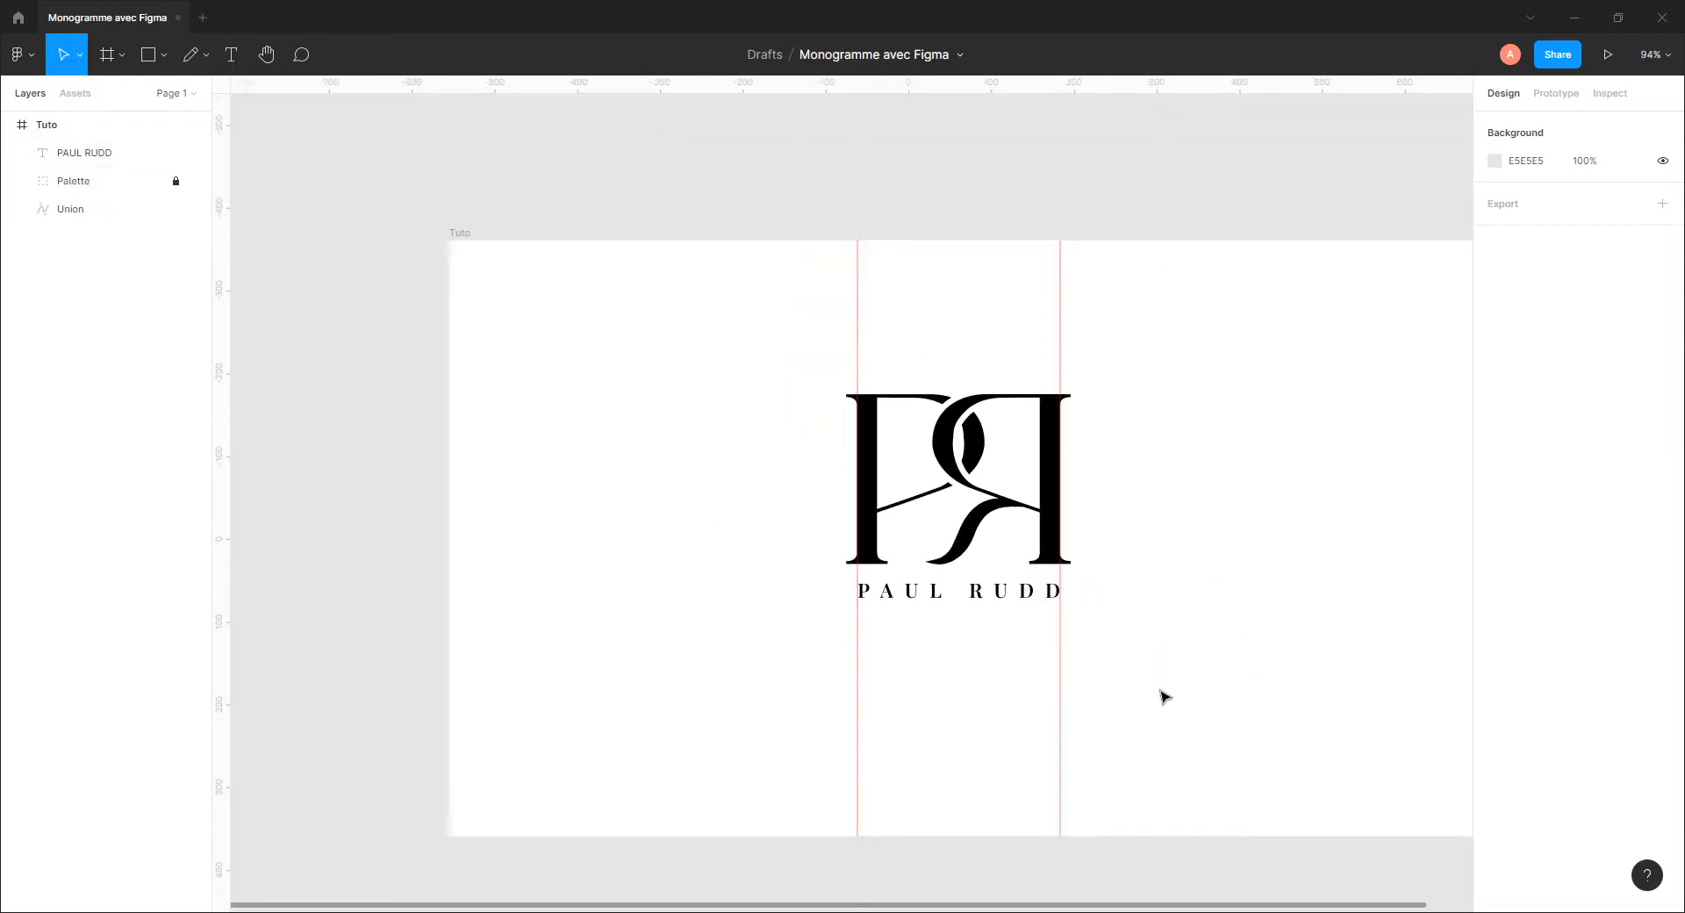
click(1060, 647)
key(Delete)
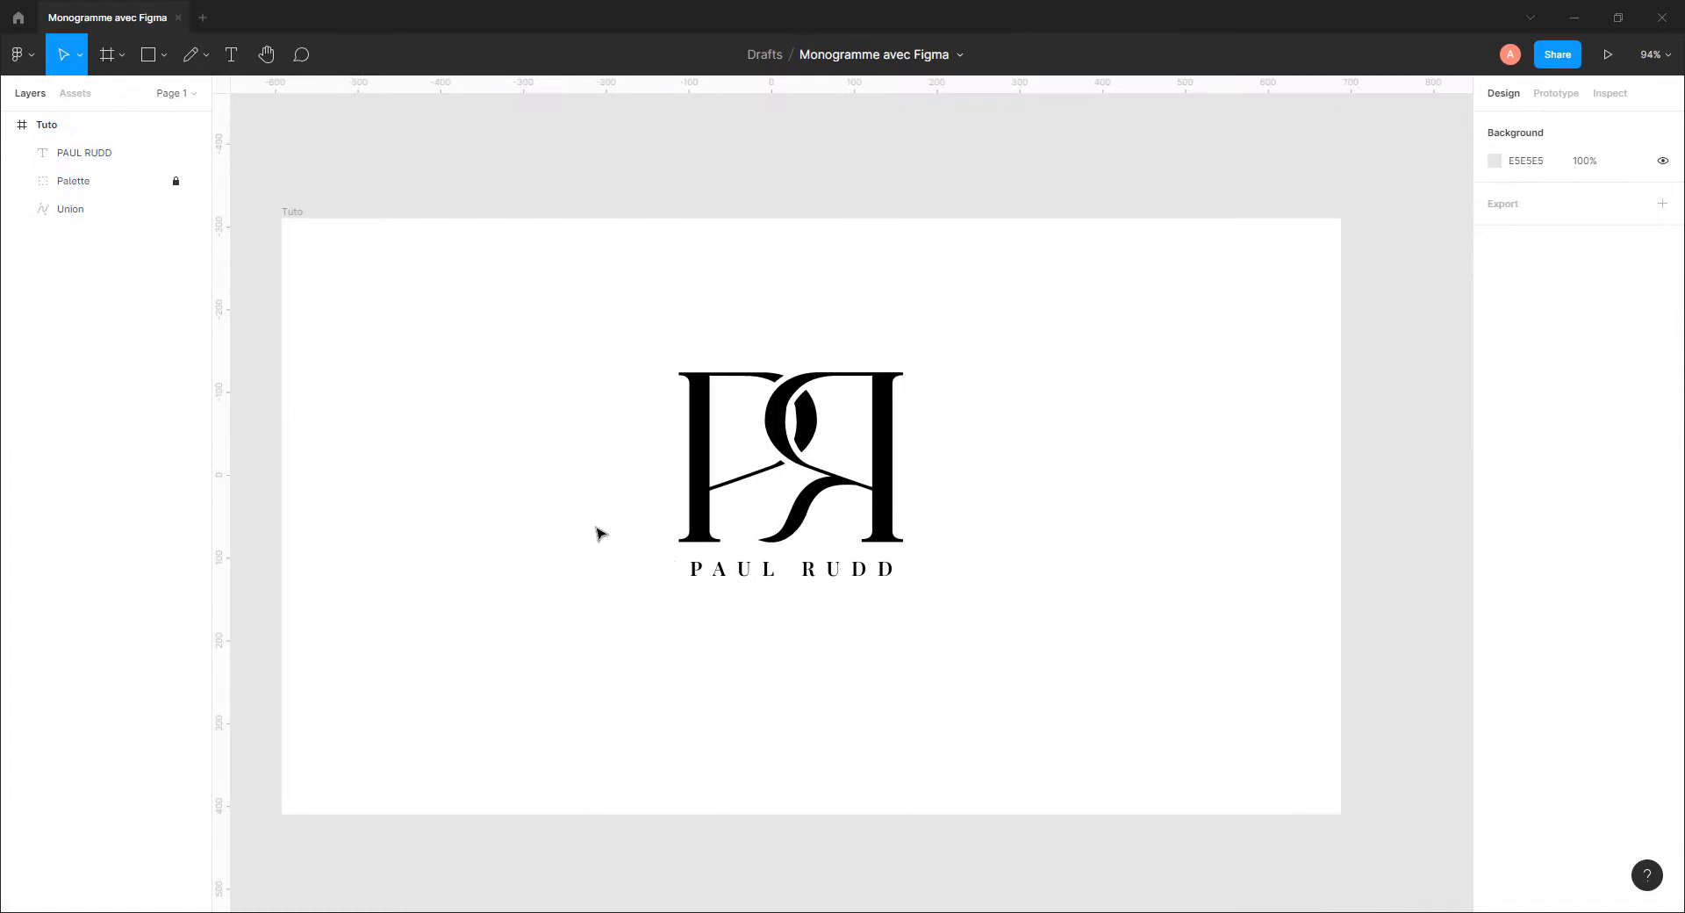
Move the monogram and its PAUL RUDD caption together to the center of the Tuto frame
drag(664, 629, 956, 348)
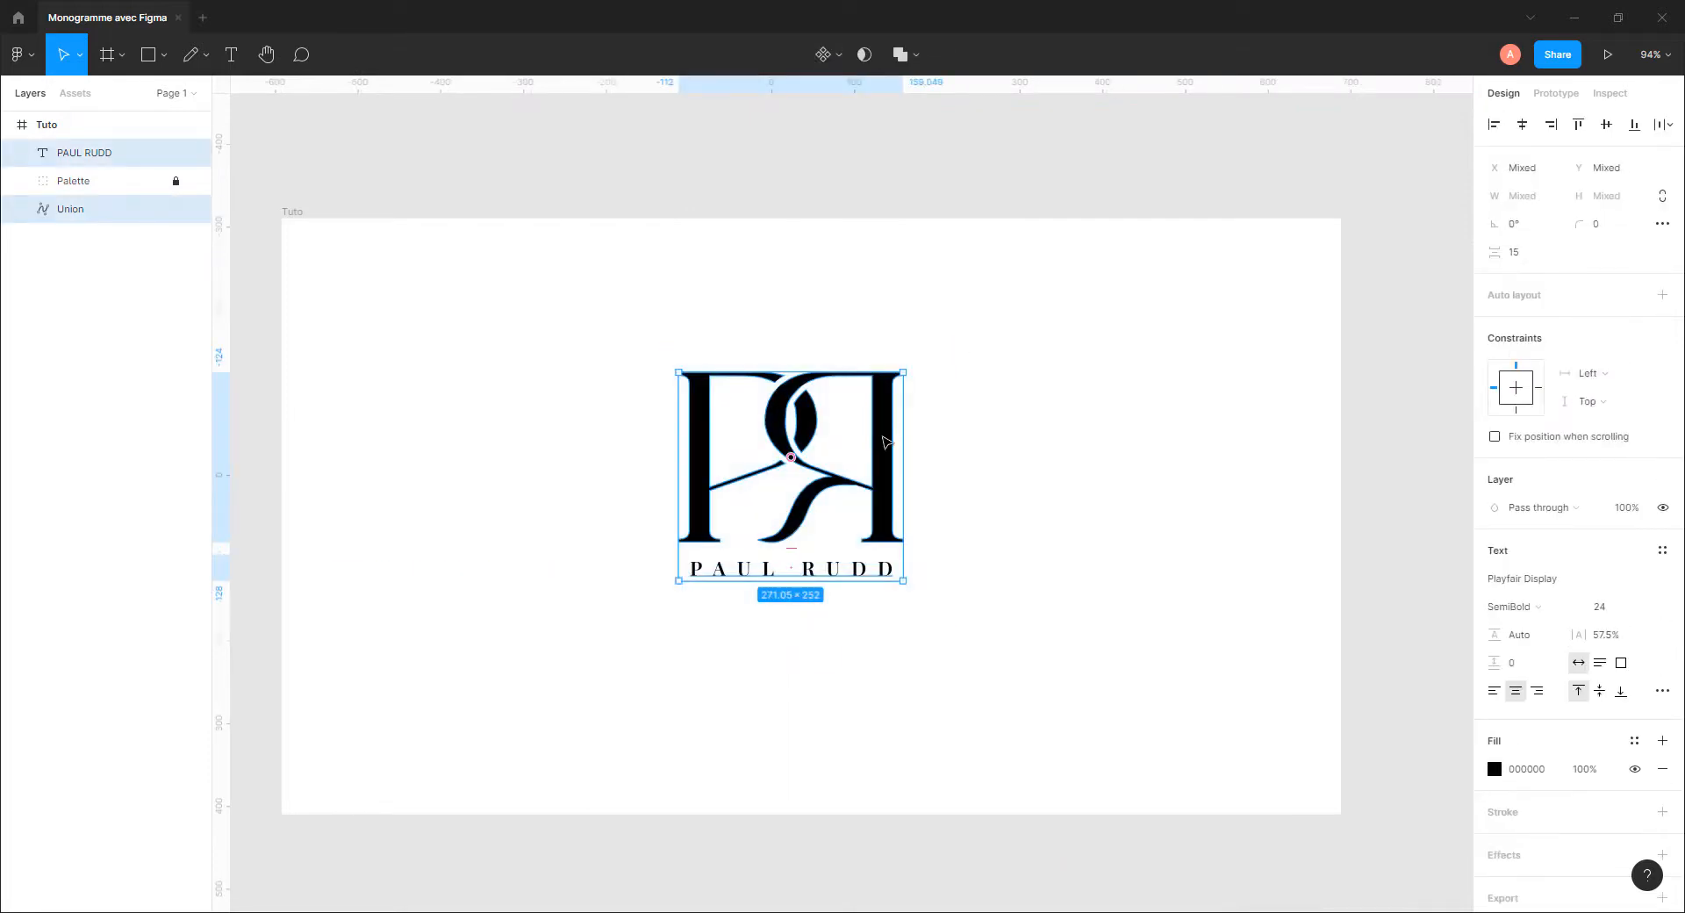
drag(884, 441, 904, 485)
click(991, 498)
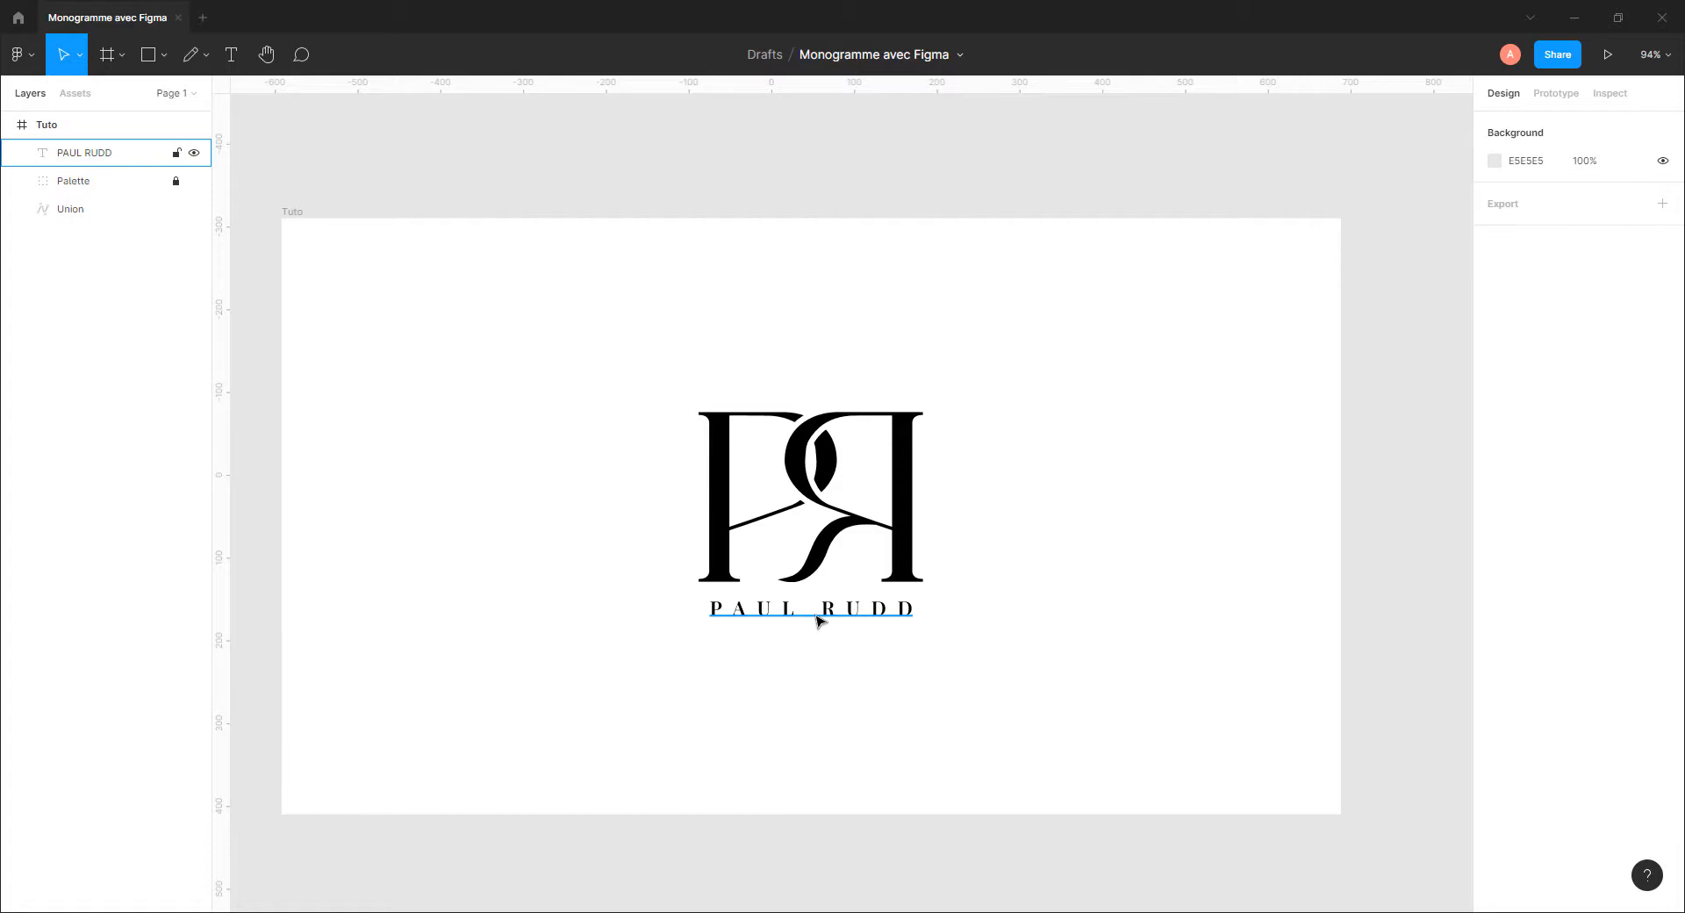
Move the PAUL RUDD layer below Union in the layer order and convert the text to a vector shape
drag(85, 153, 95, 225)
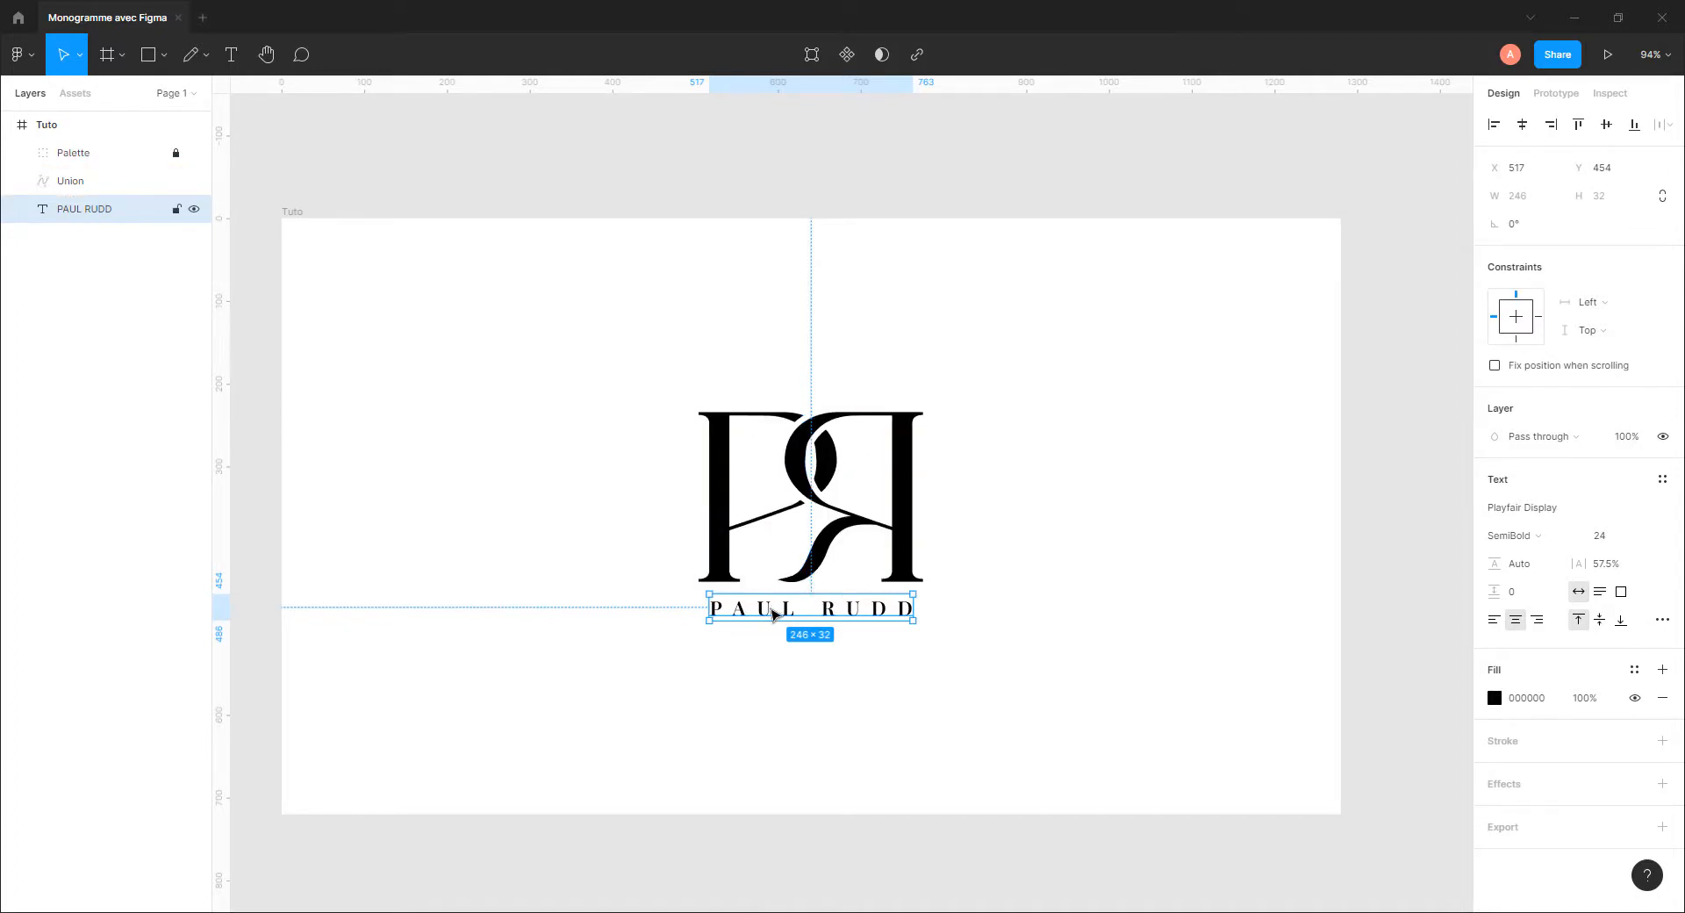
right_click(769, 612)
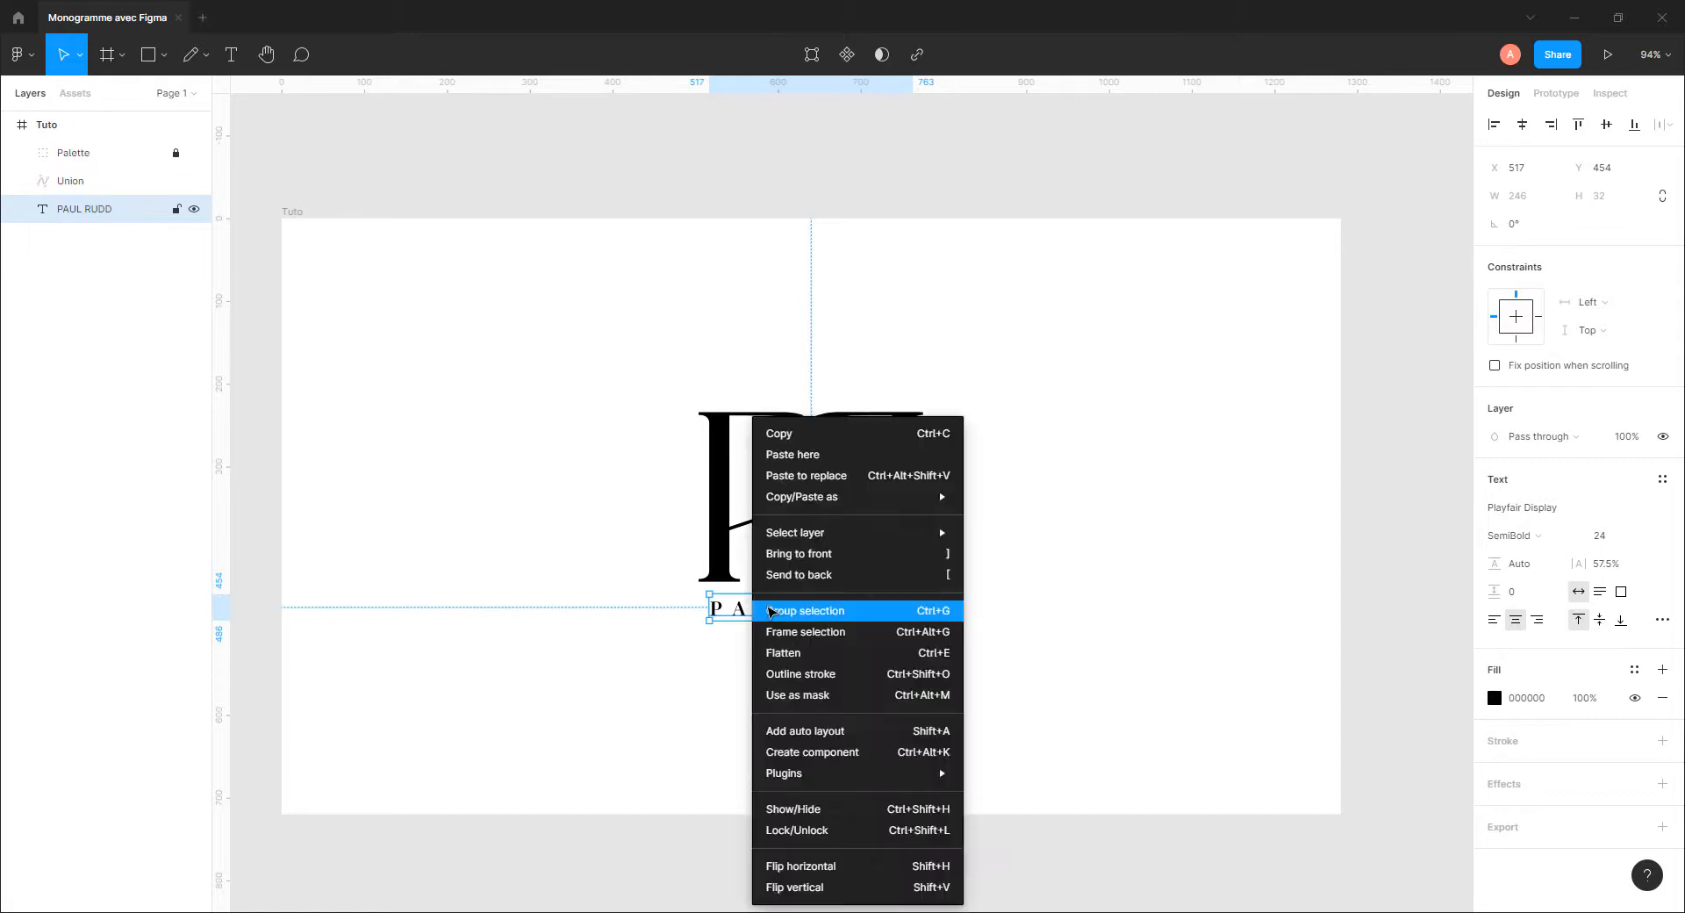
click(798, 674)
click(803, 663)
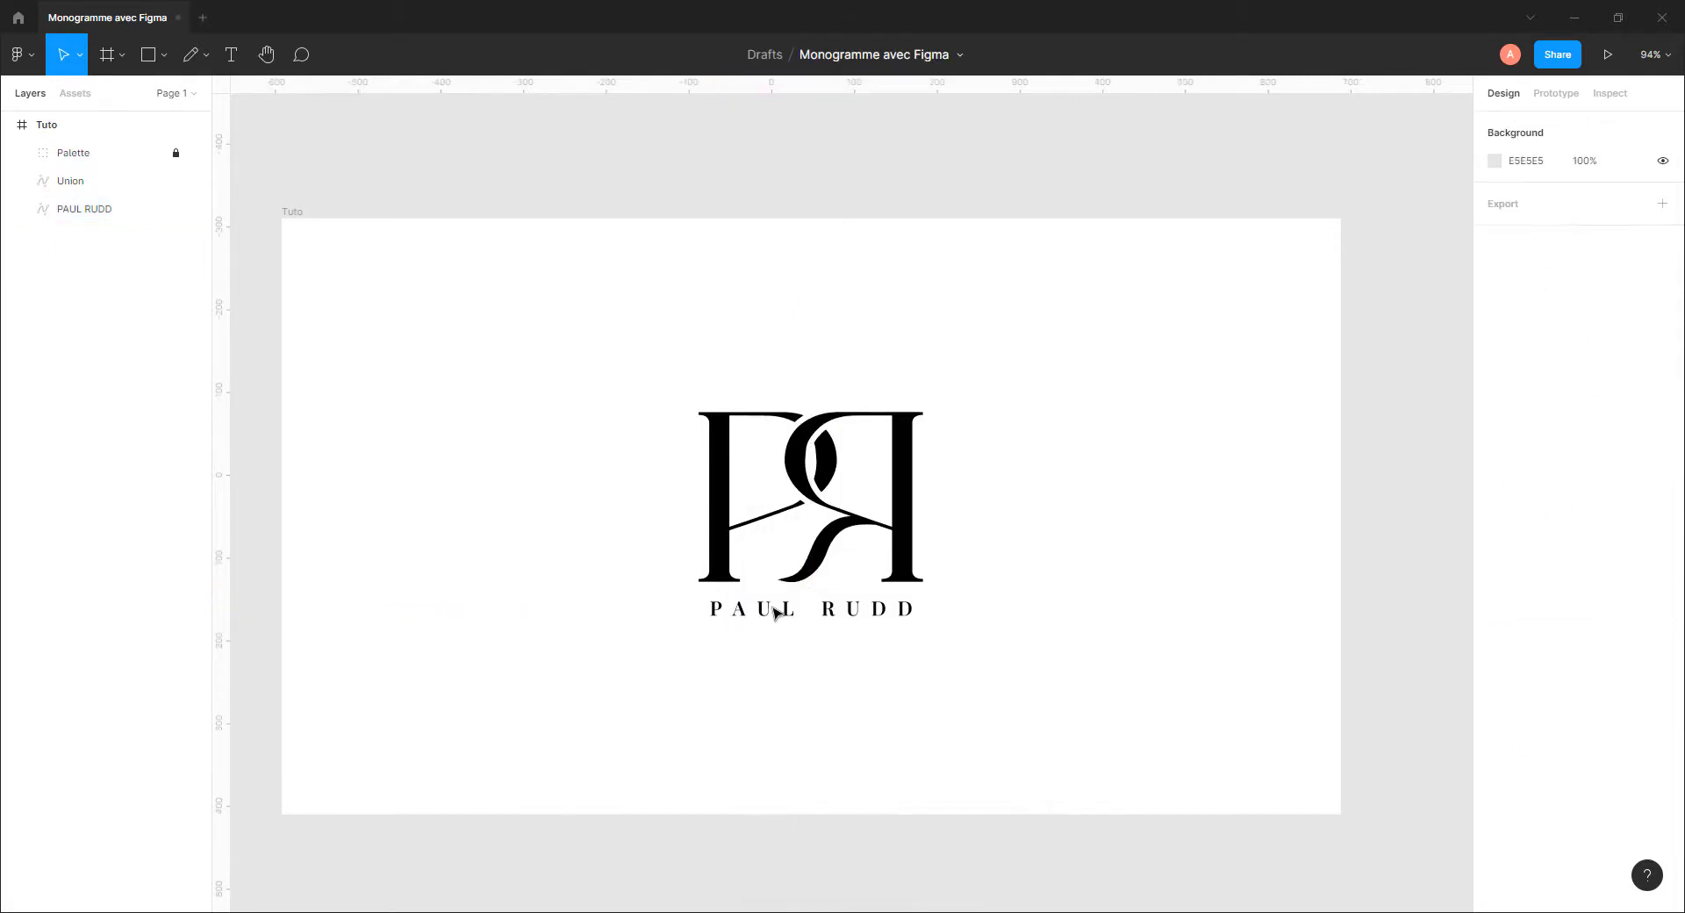
click(770, 611)
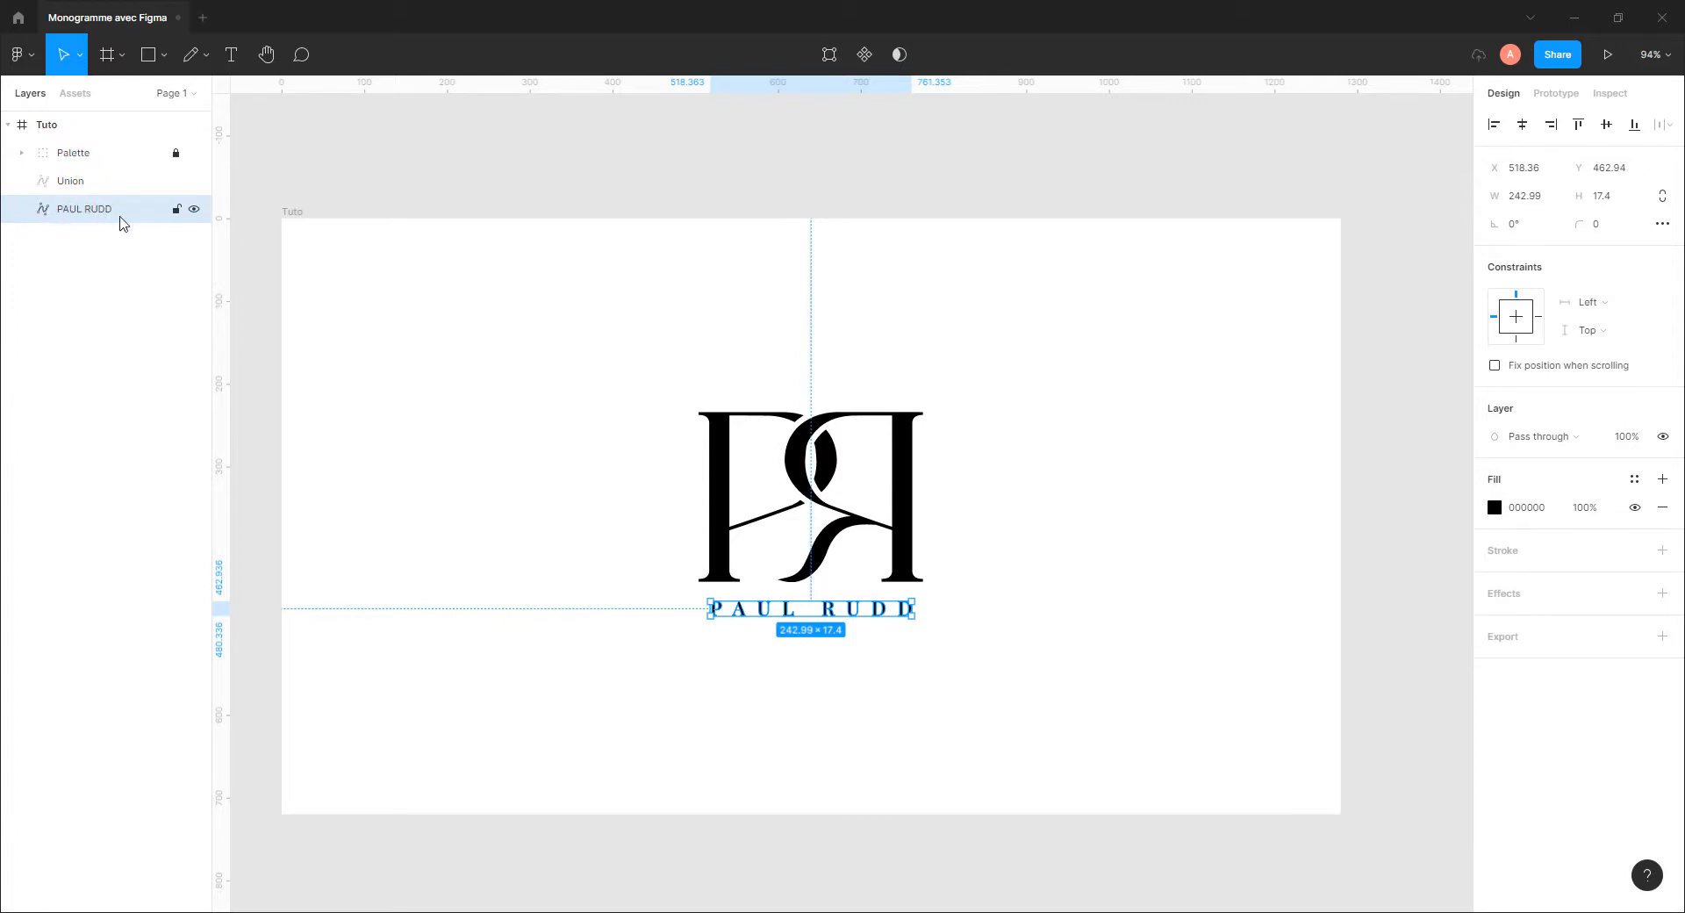
click(722, 628)
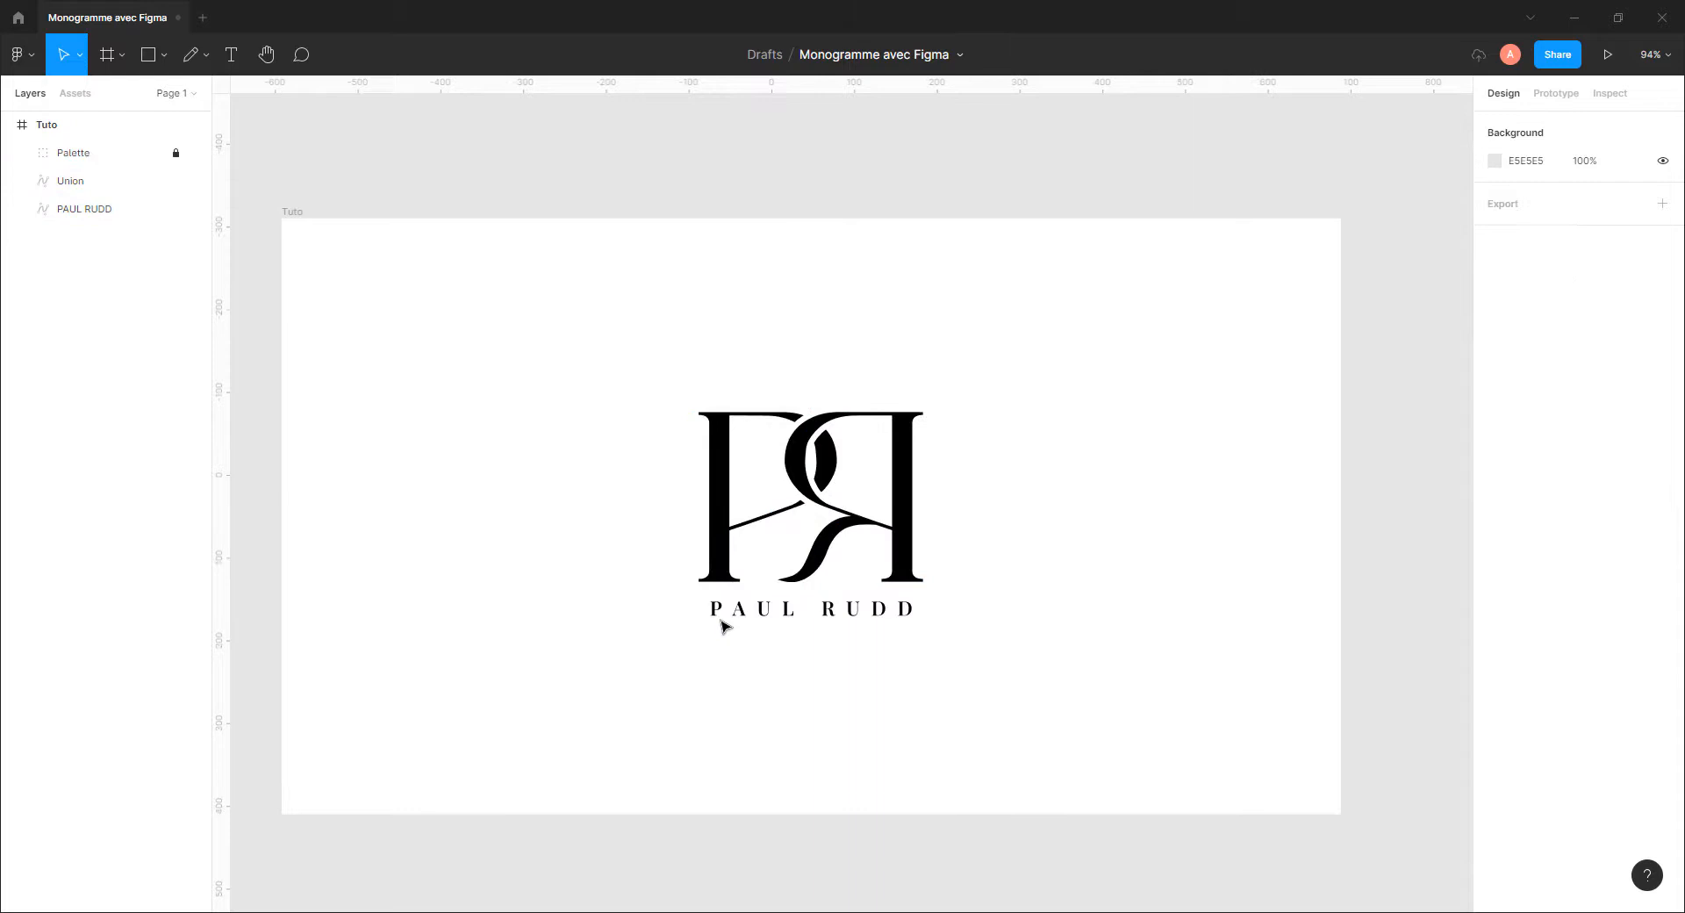
Group the Union and PAUL RUDD layers and name the group Logo
click(90, 181)
shift+click(95, 213)
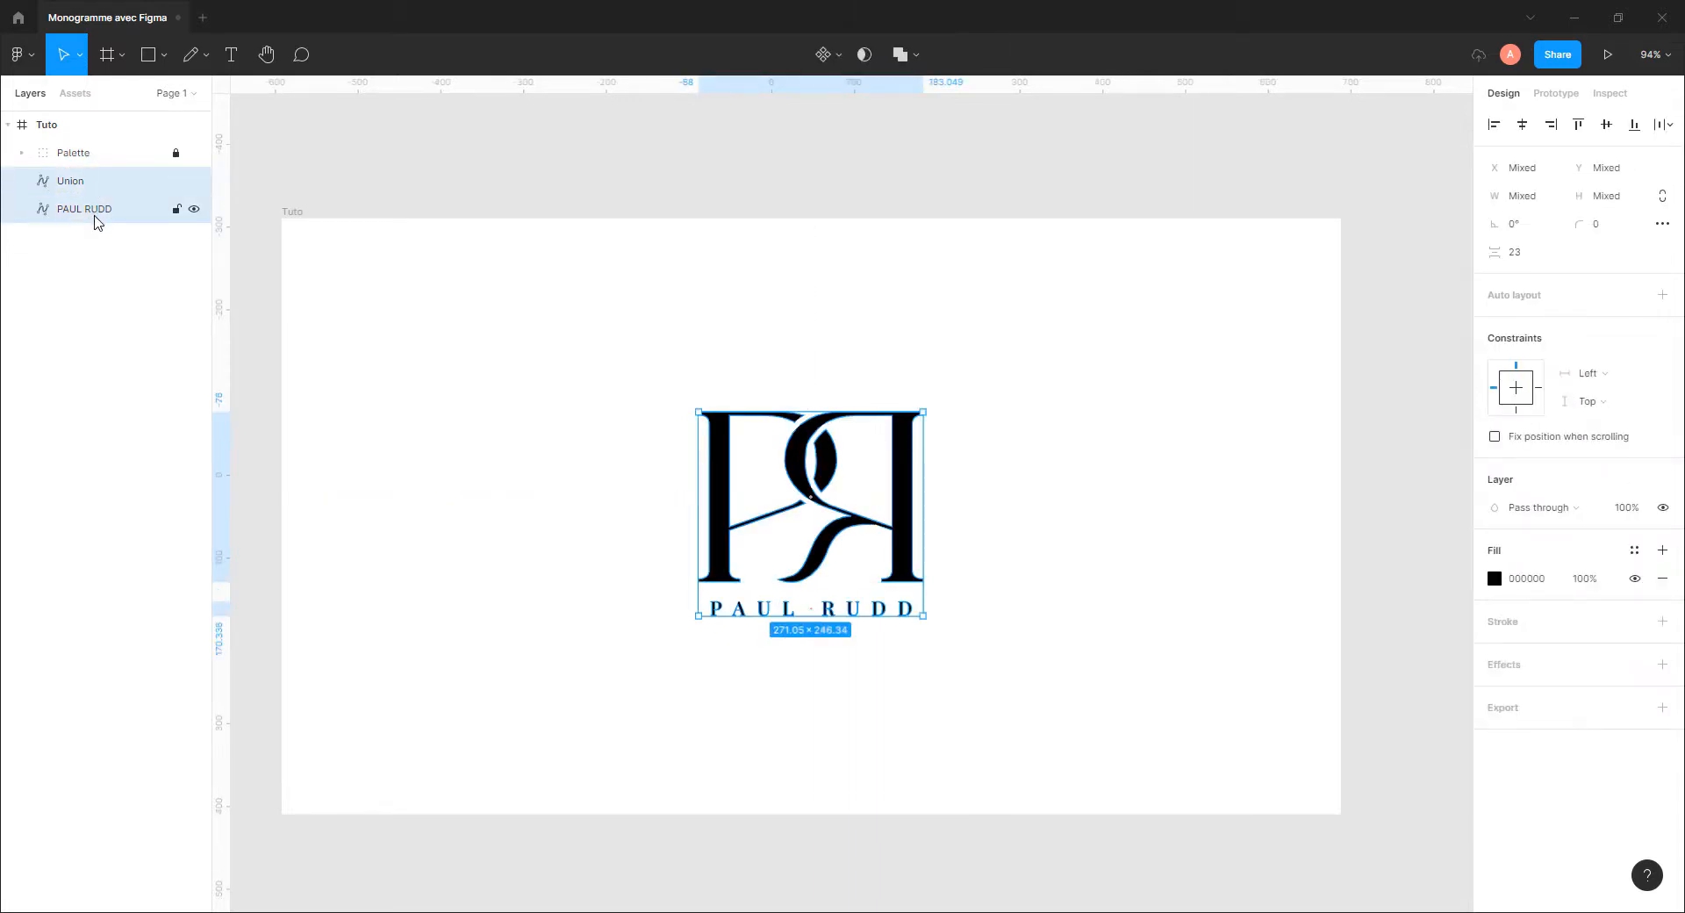
key(ctrl+g)
double_click(91, 182)
text(M)
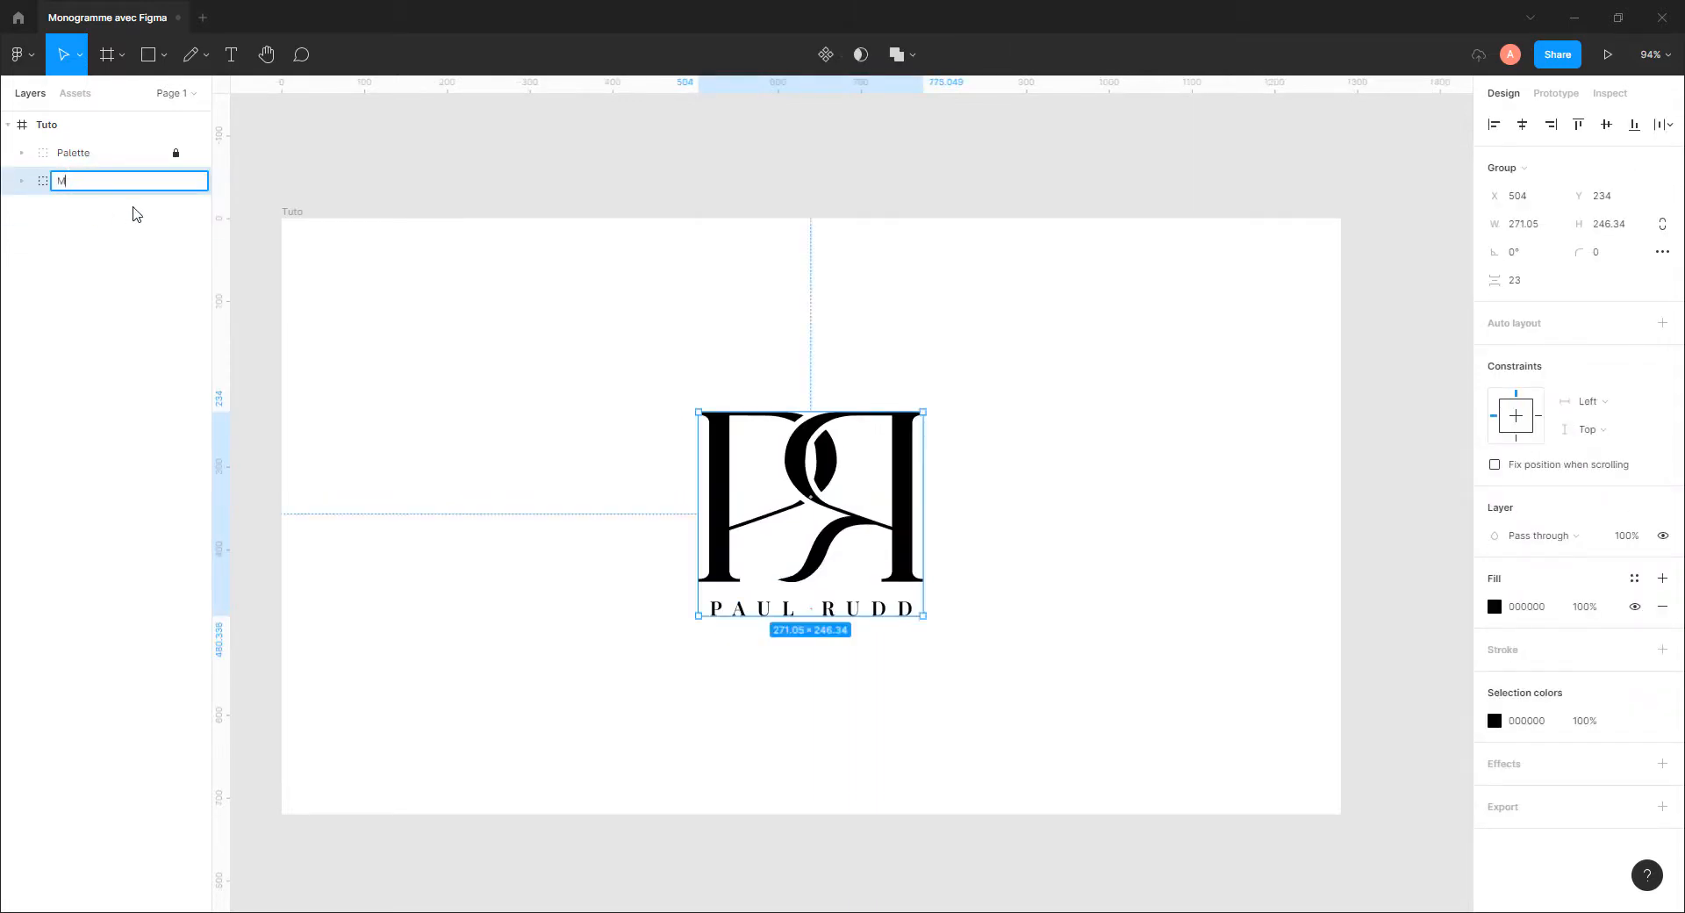
text(Logo)
key(Return)
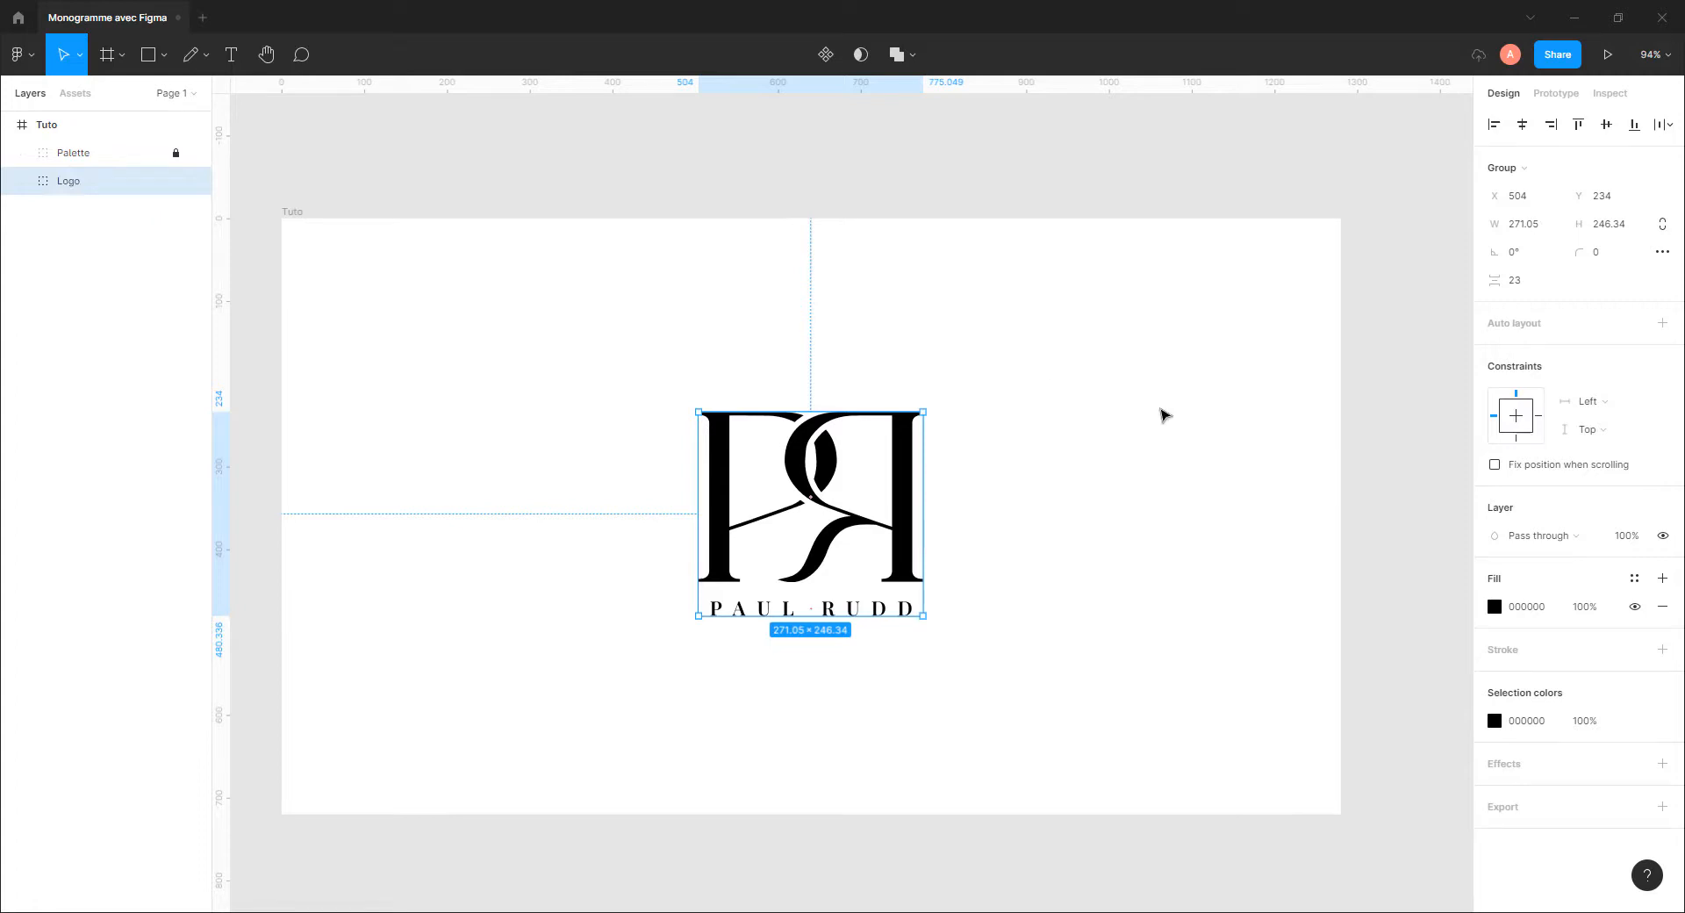
Add an export setting to the Logo group
click(1164, 415)
click(891, 606)
click(1661, 806)
click(977, 689)
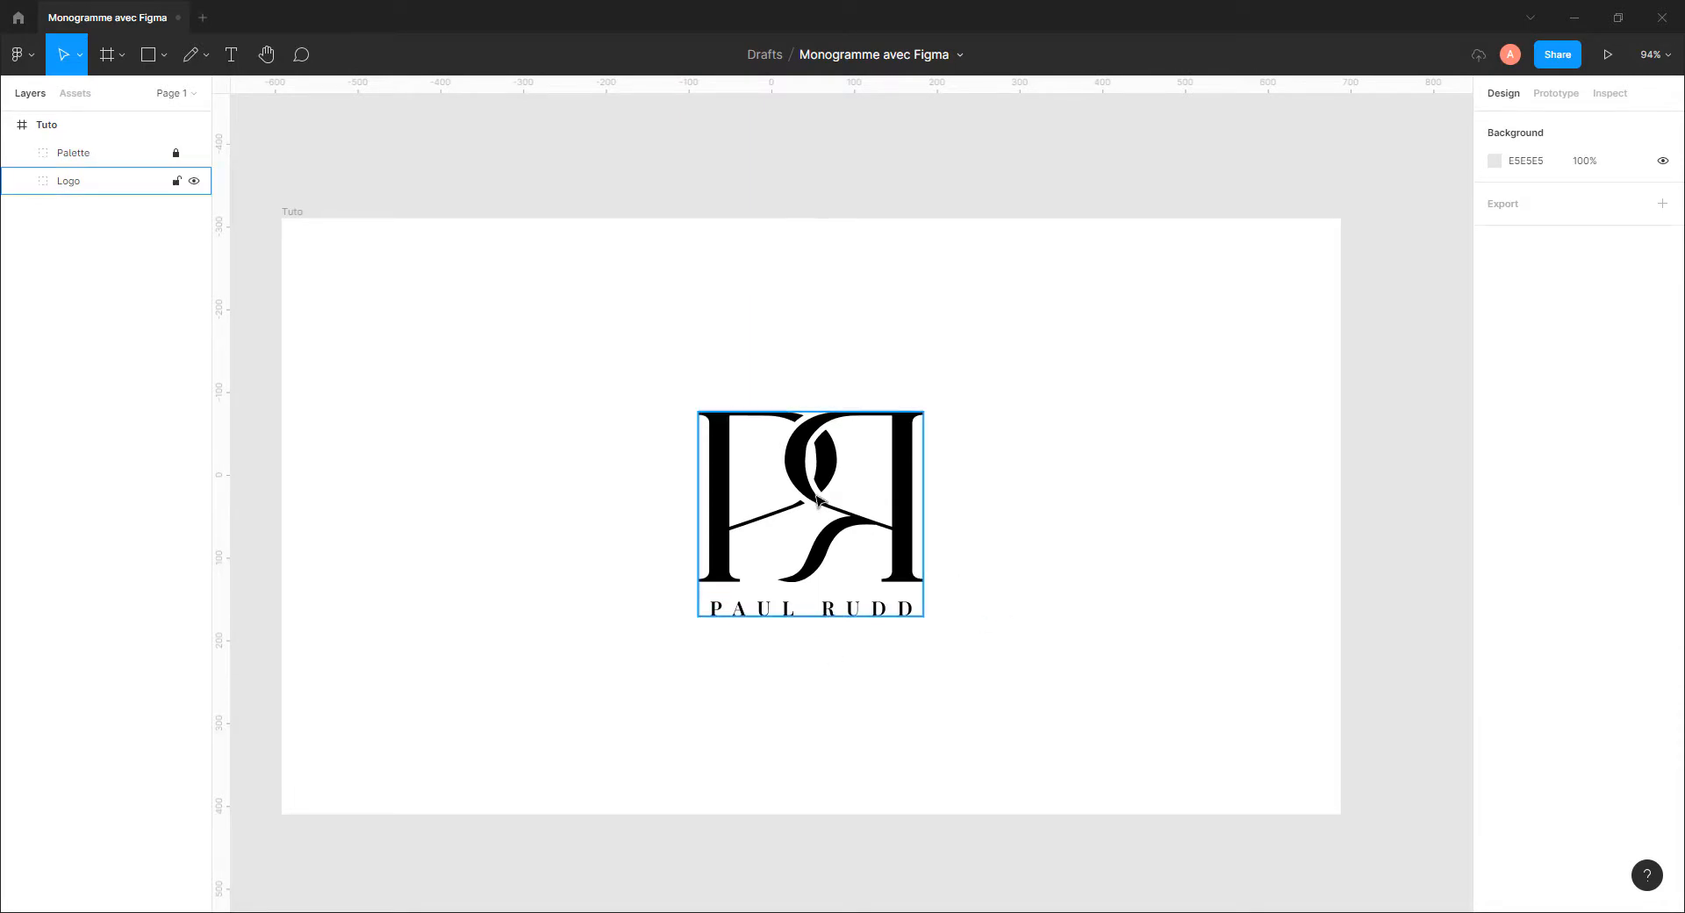
Move the Palette group out of the Tuto frame so it sits above Tuto in the layer order
drag(708, 460, 803, 454)
click(94, 163)
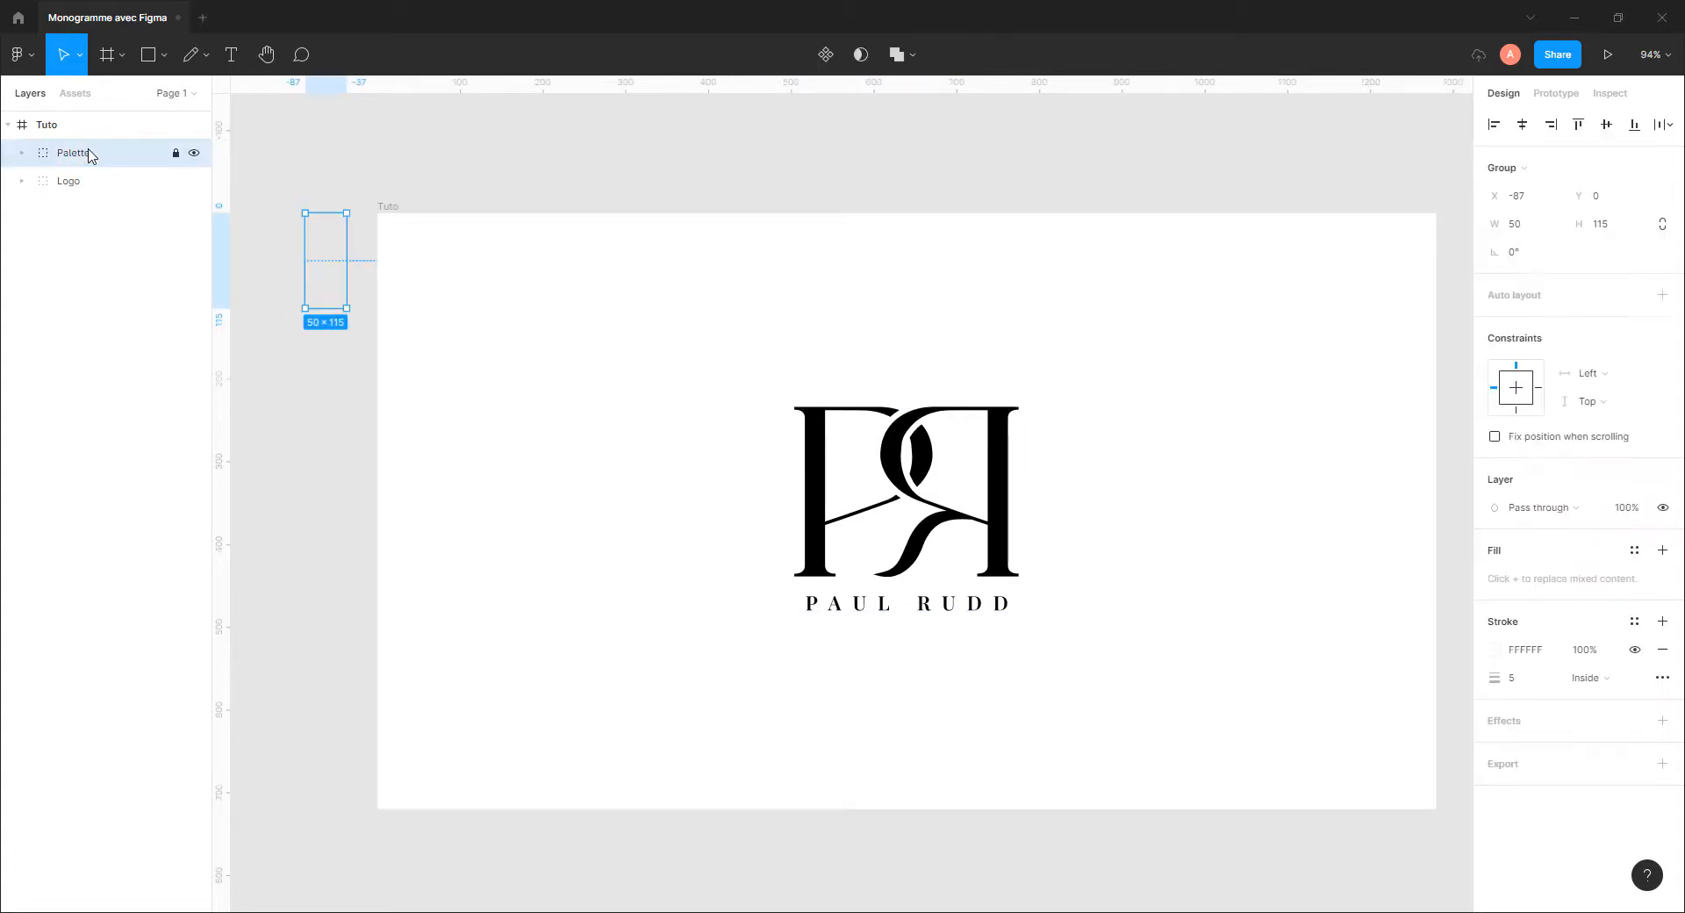
drag(63, 122, 61, 124)
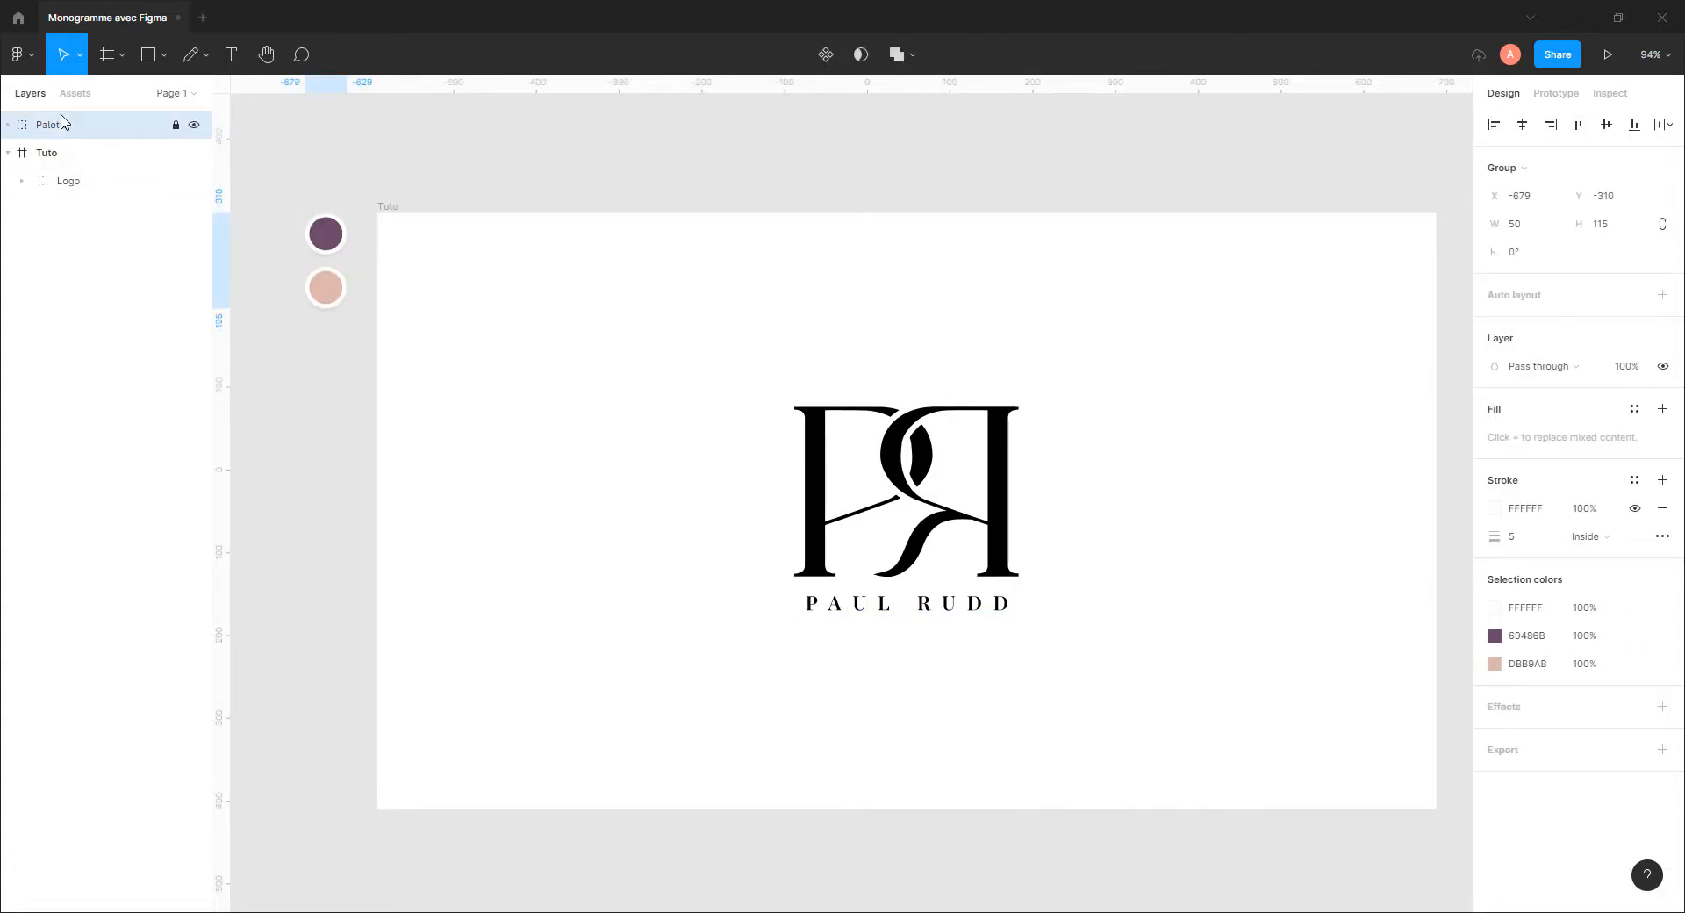
click(296, 244)
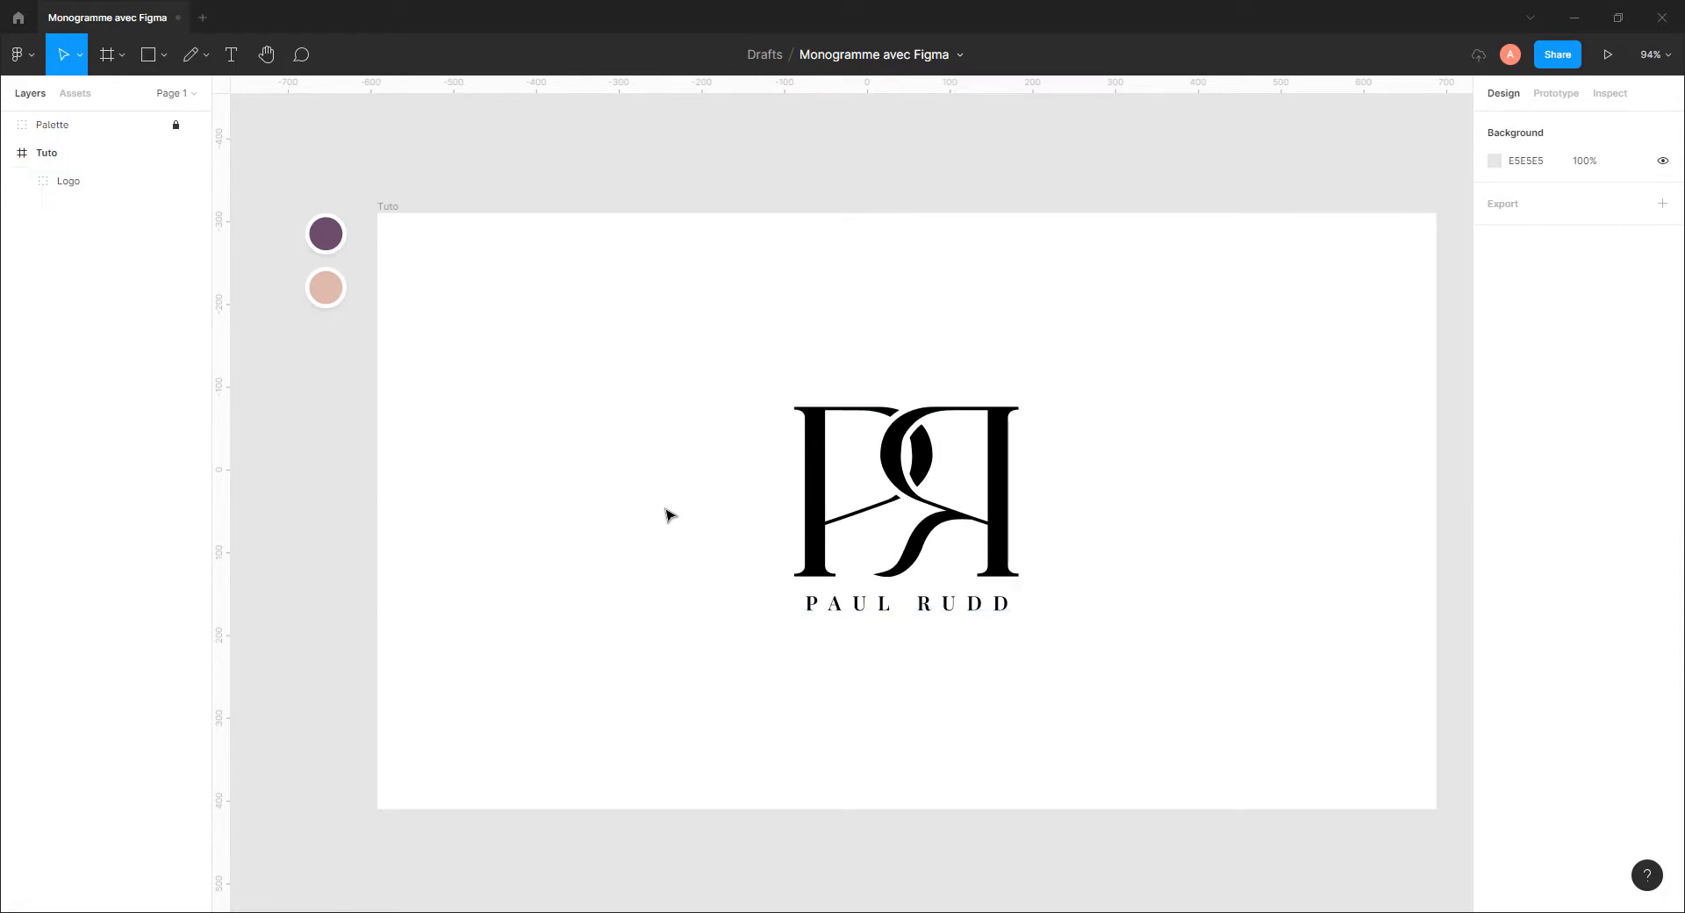
Scale the logo down to about 185 × 168, move it toward the frame's upper left, and duplicate it alongside
drag(999, 525, 733, 525)
drag(750, 406, 926, 387)
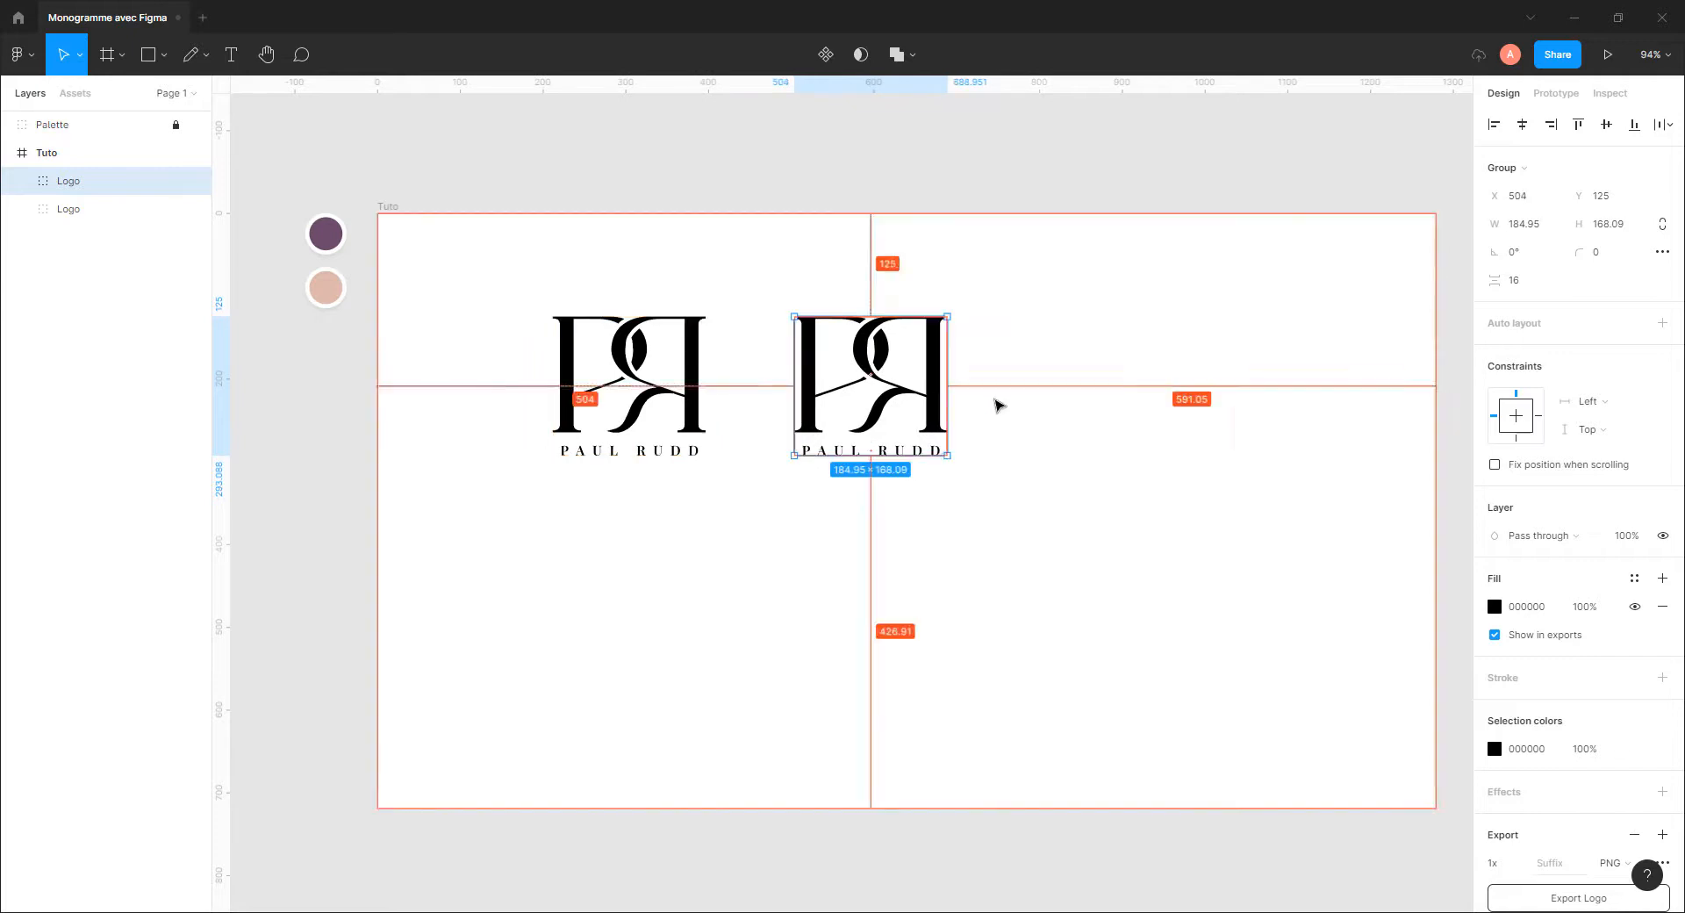
click(995, 402)
Set the second logo's fill to the purple document color 69486B
click(941, 372)
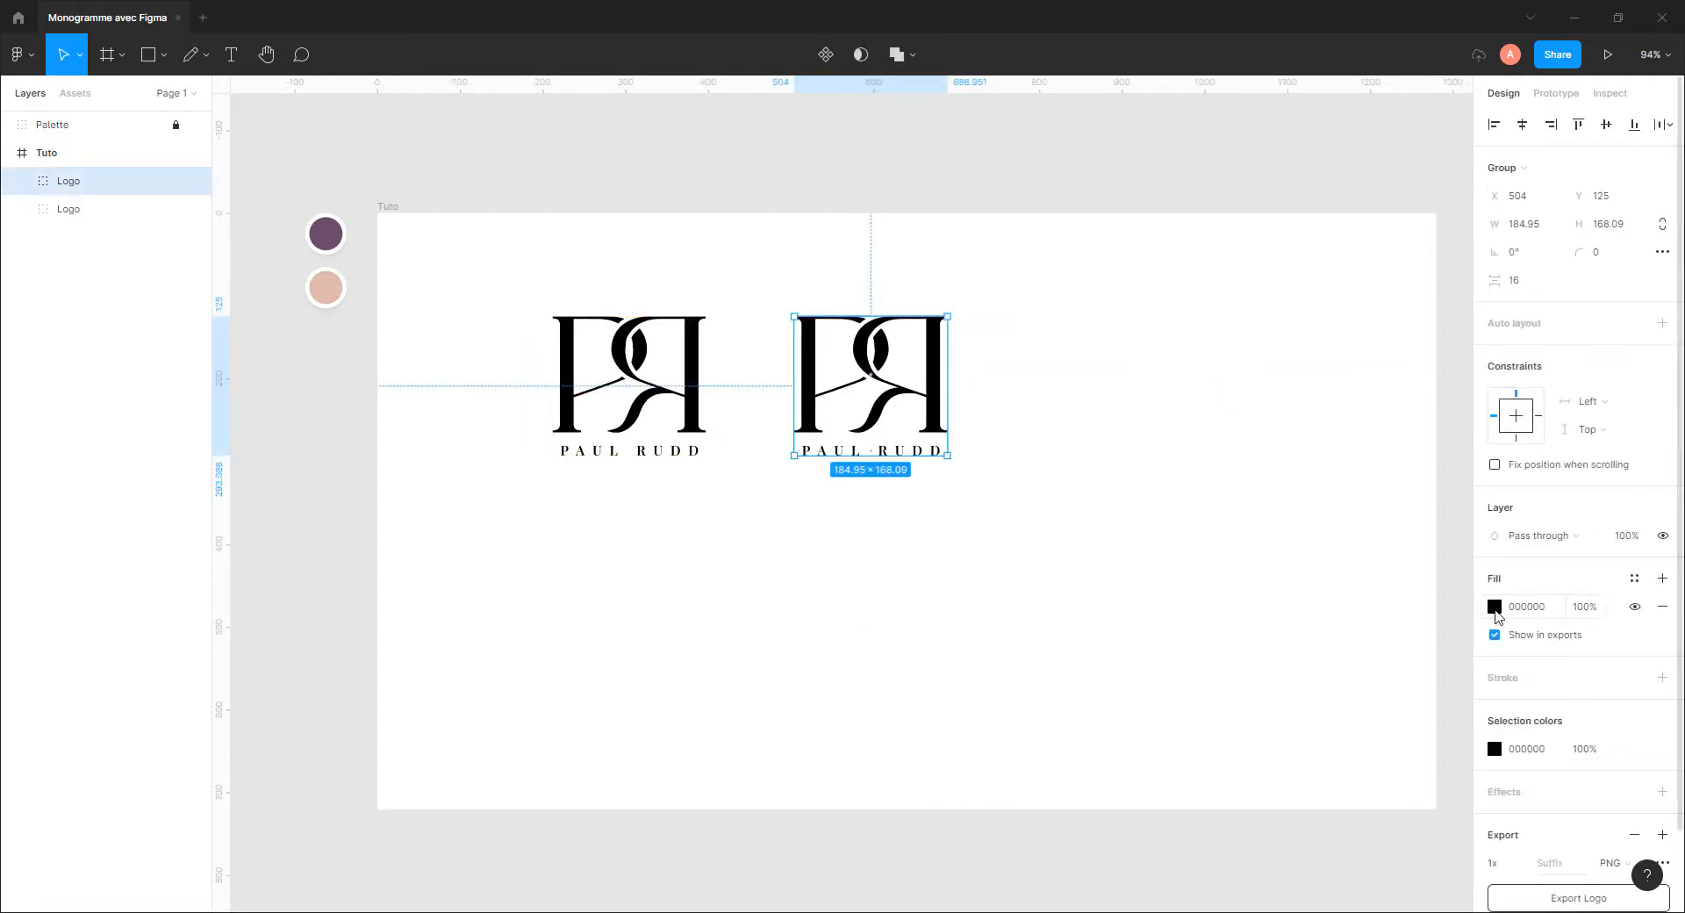
click(1494, 607)
click(1389, 826)
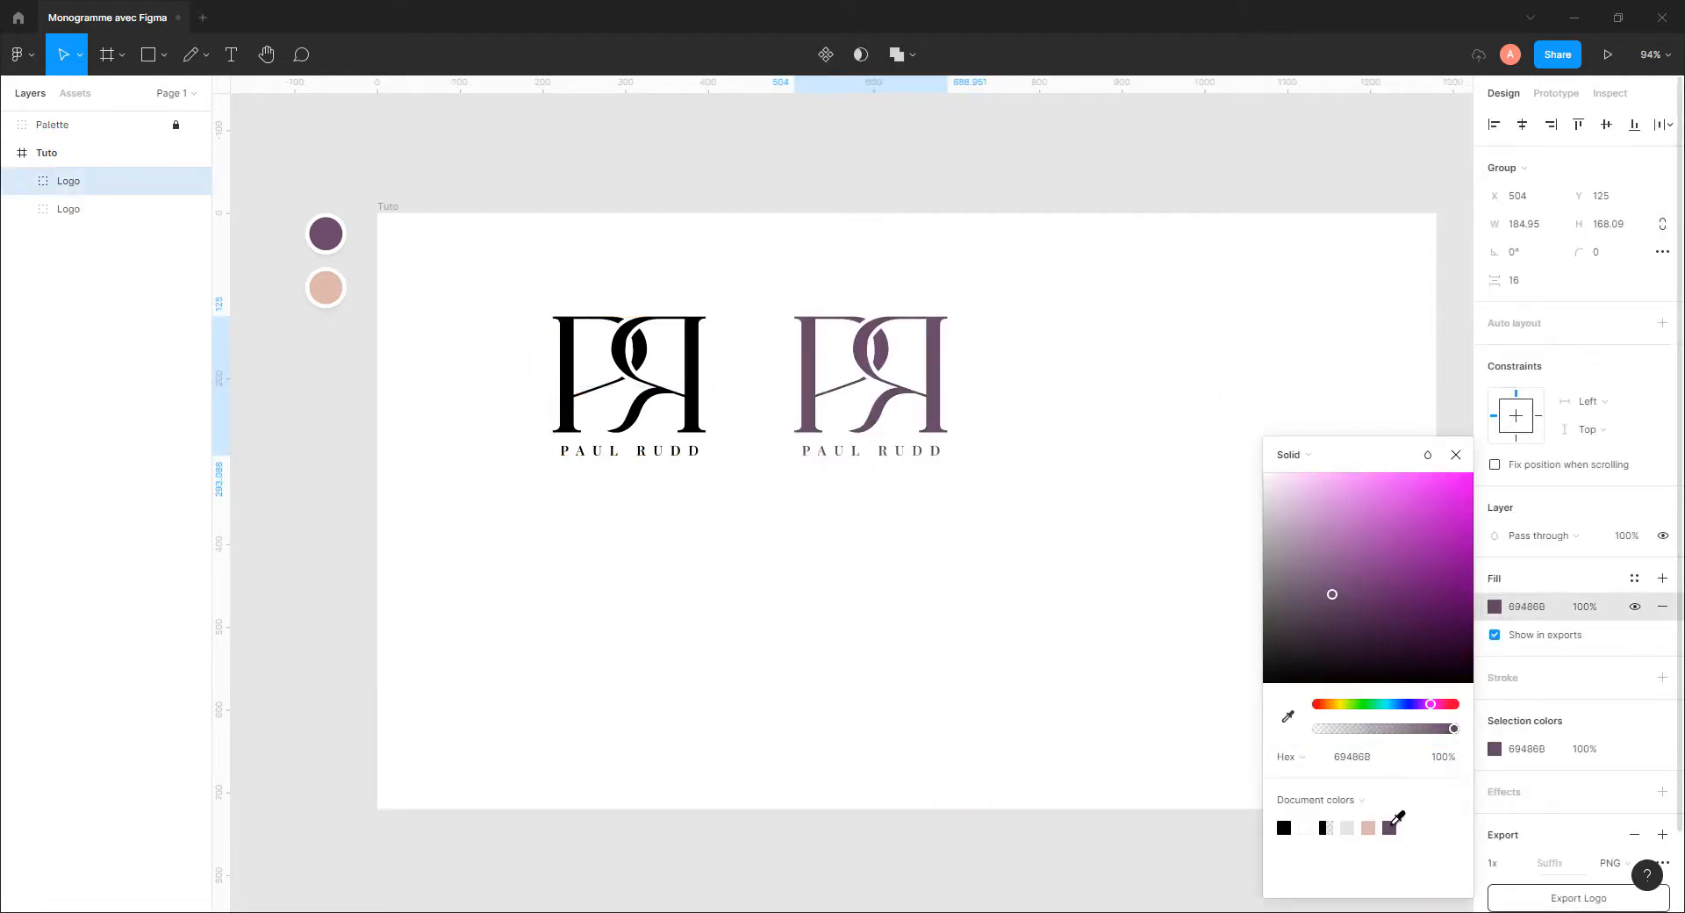
click(1024, 556)
Duplicate the purple logo to its right and fill the copy with the pink document color DBB9AB
click(938, 419)
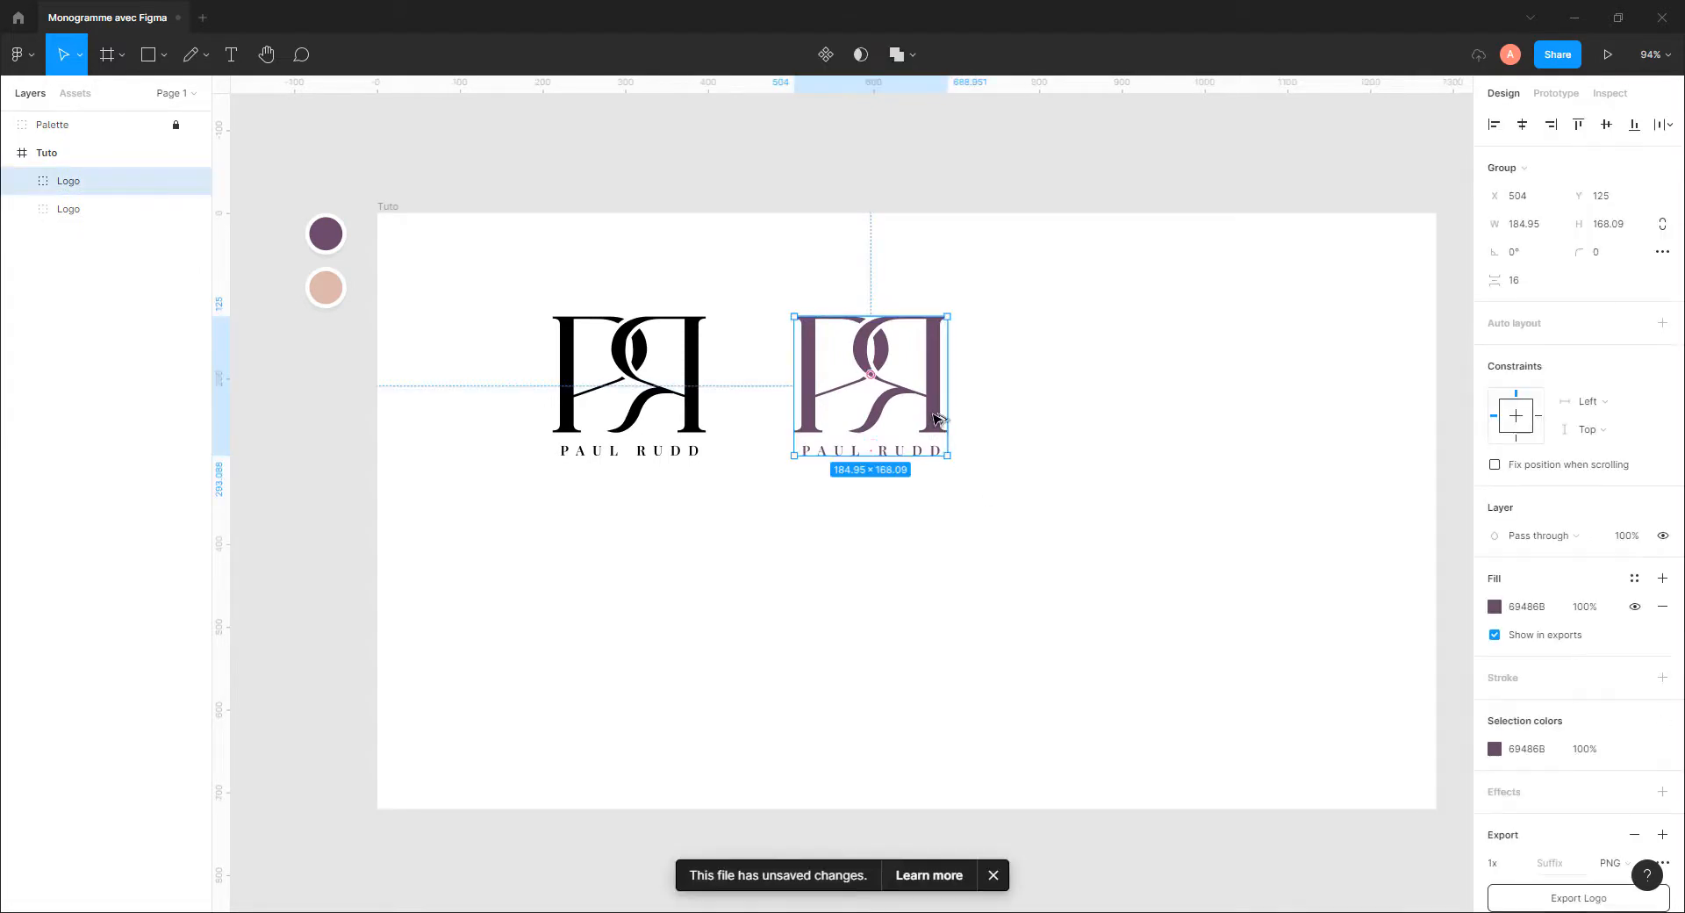
drag(938, 418, 1181, 427)
click(1495, 606)
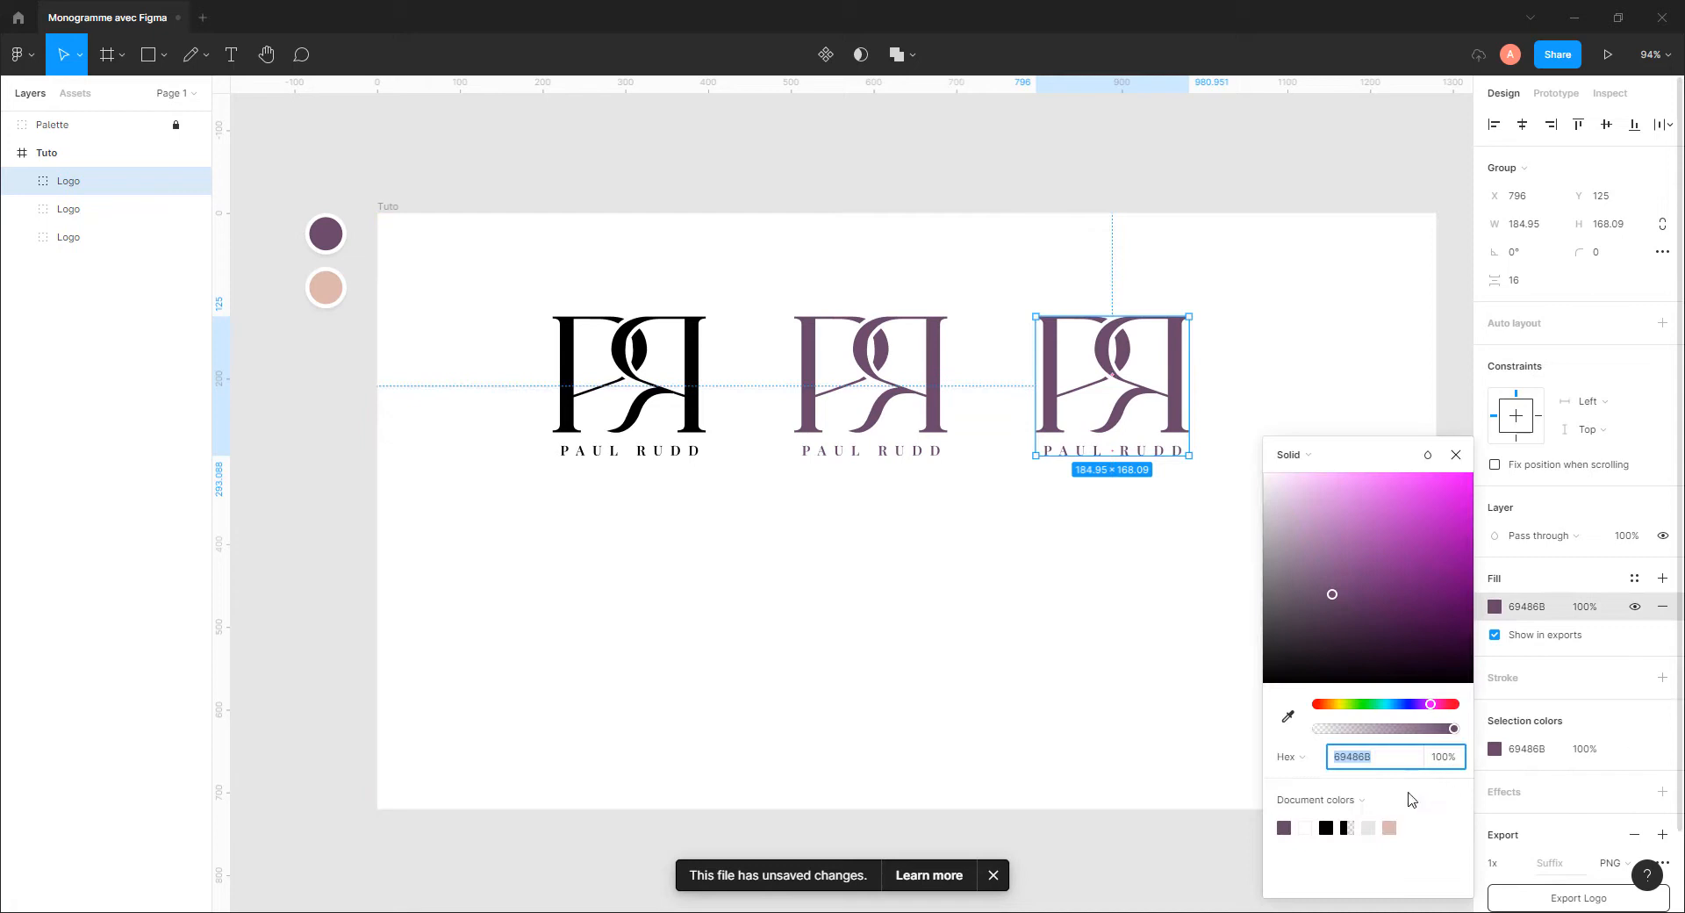
click(1389, 828)
click(1117, 594)
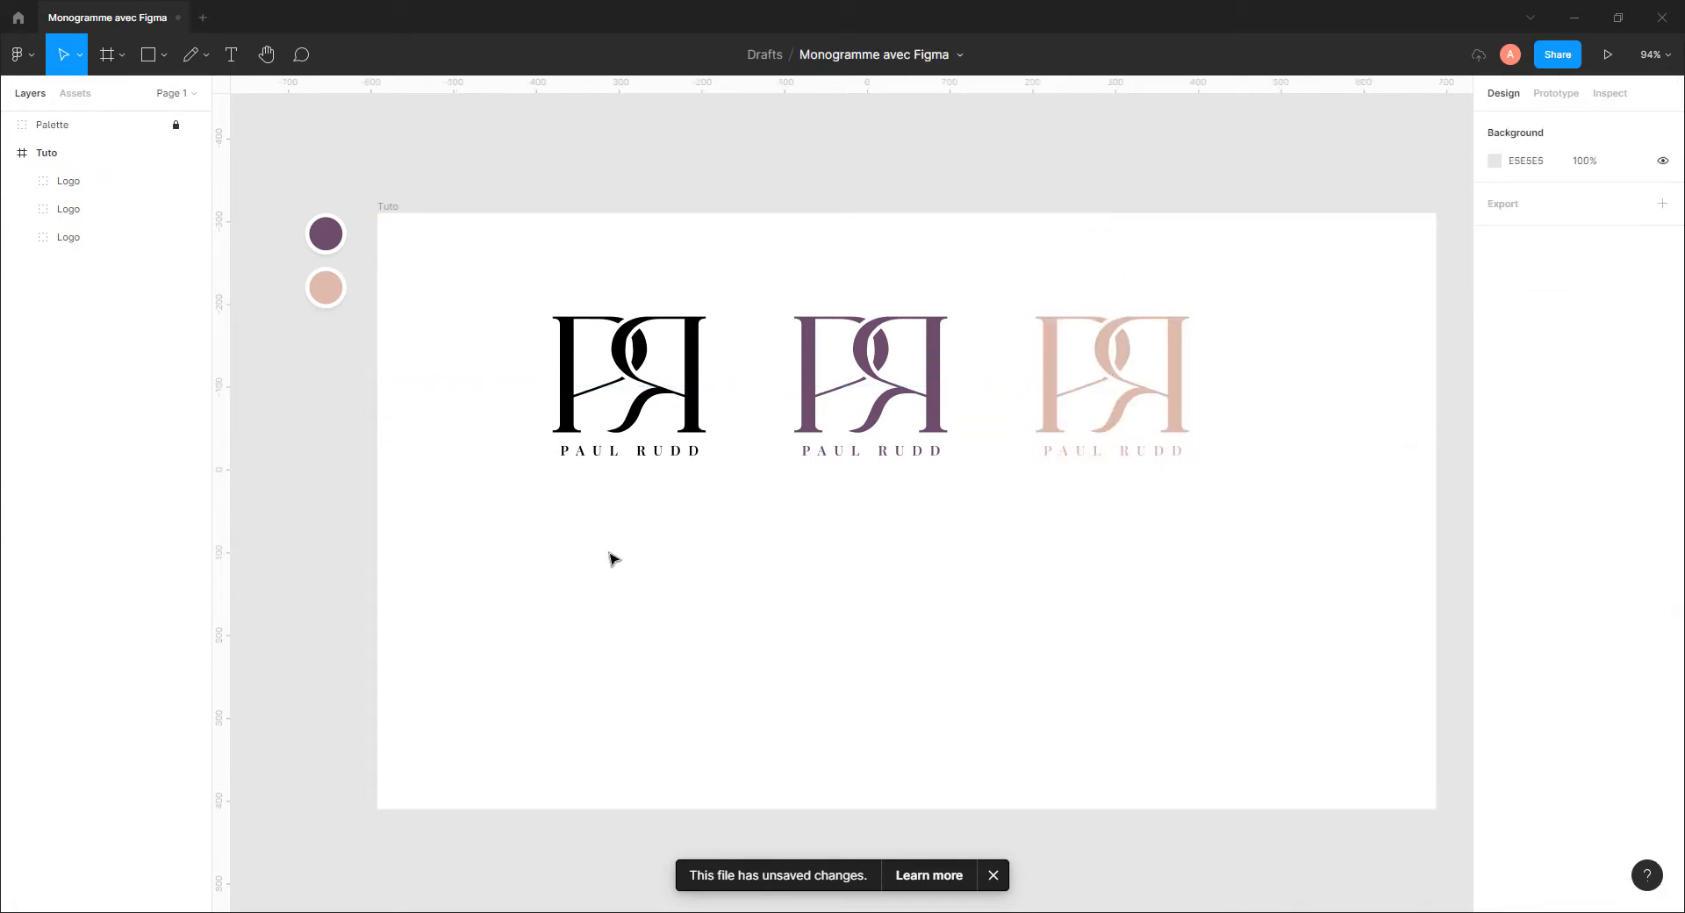
Move the black, purple and pink logos together slightly to the right and up within the Tuto frame
drag(612, 559, 1222, 328)
mouse_move(1181, 420)
mouse_down()
mouse_move(1229, 418)
mouse_move(1192, 414)
mouse_up()
click(1030, 533)
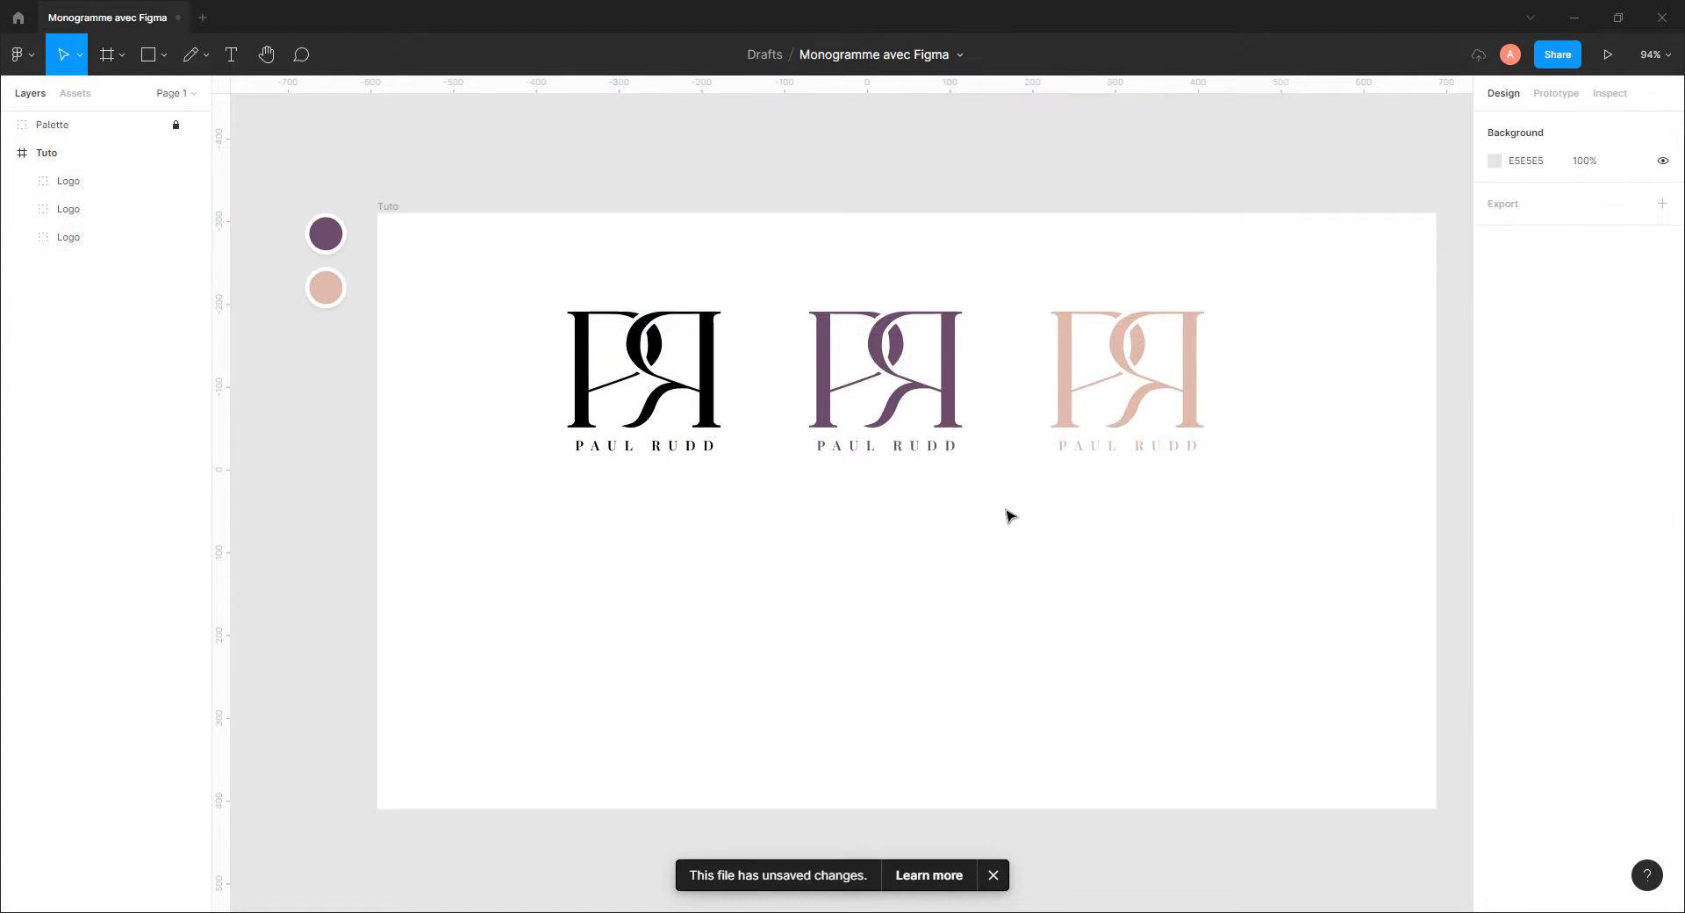
Draw a rectangle about 352 × 243 below the black logo and fill it with black 000000
key(r)
drag(490, 528, 784, 736)
click(1495, 507)
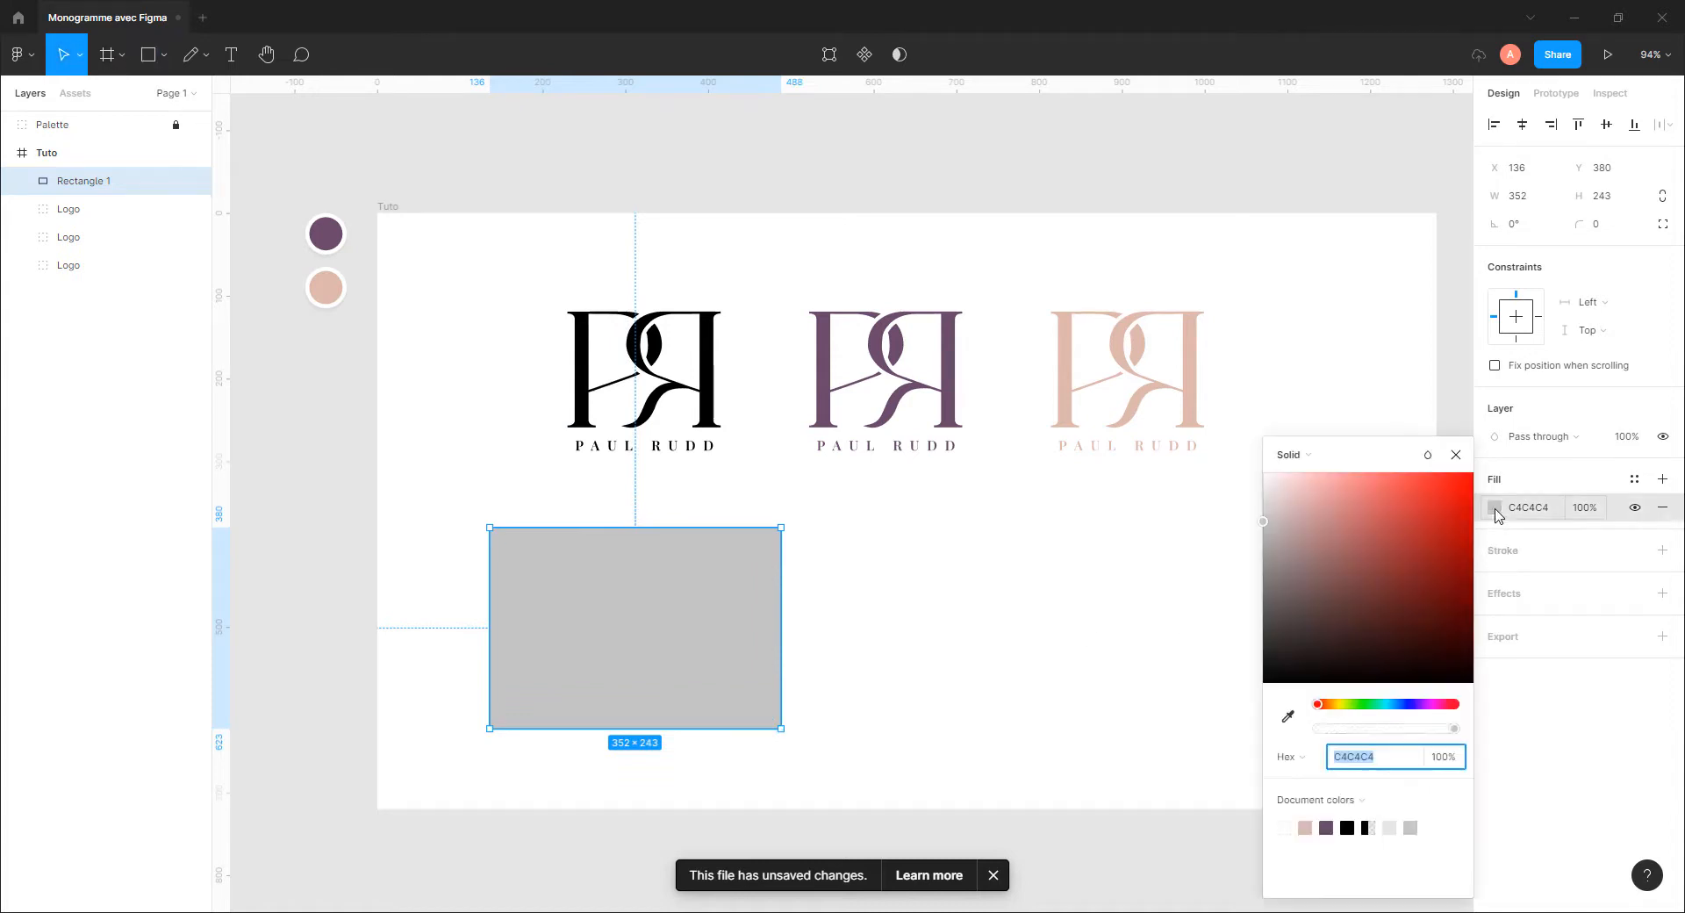
click(1346, 830)
click(676, 576)
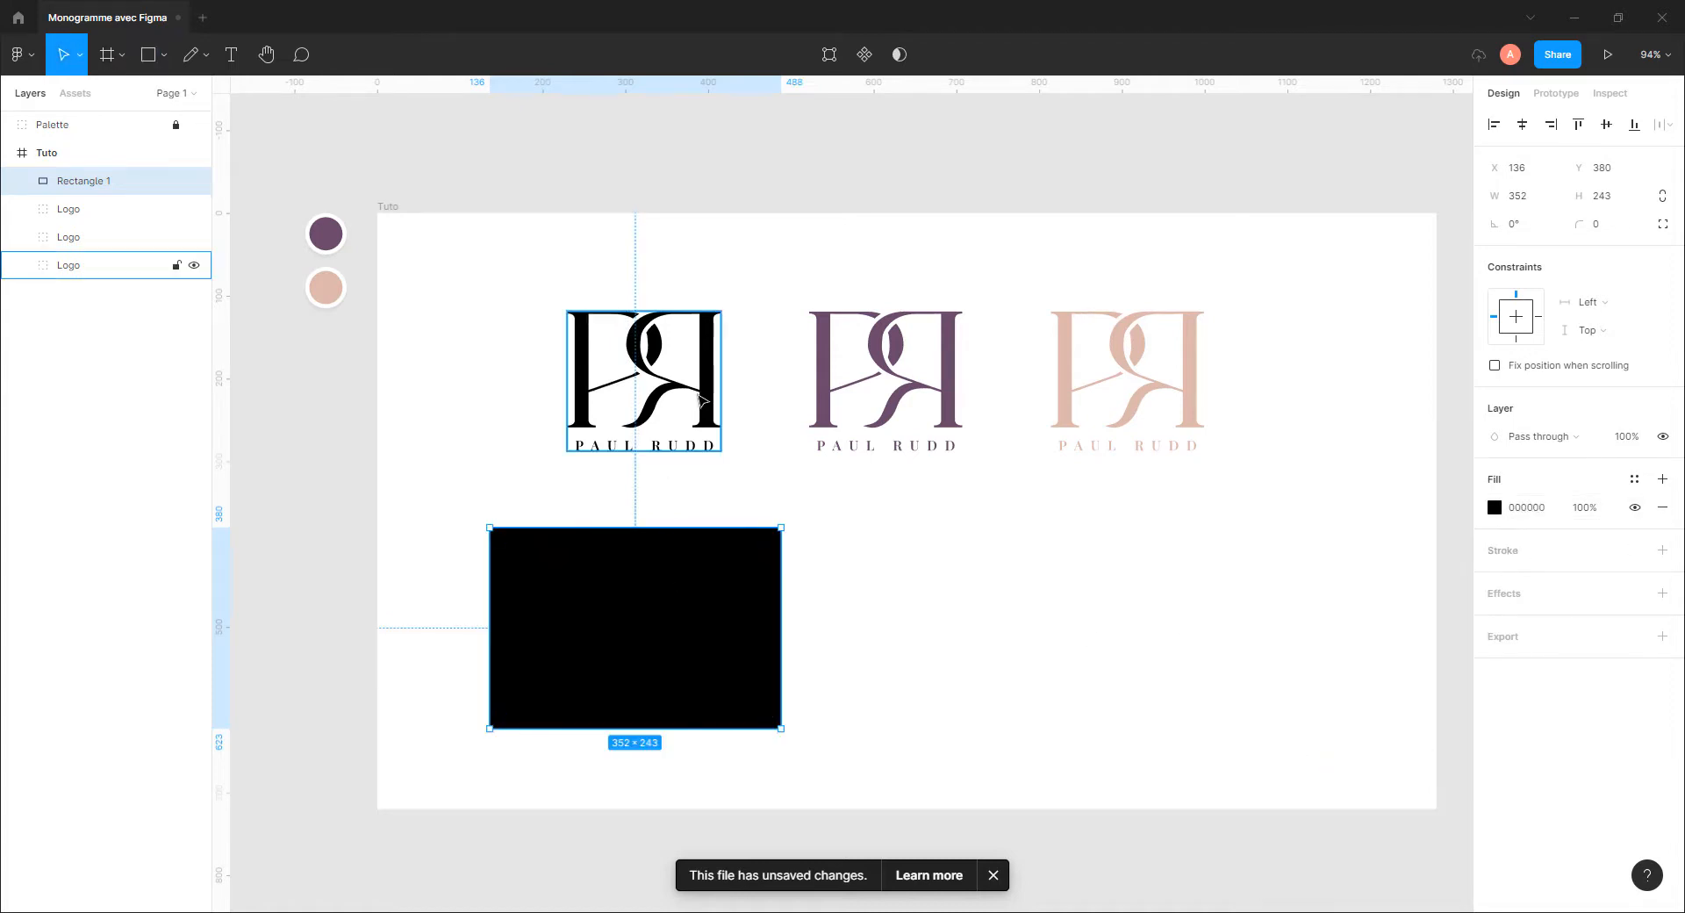
Duplicate the black logo straight down onto the black rectangle and set the copy's fill to white FFFFFF
click(707, 393)
drag(707, 394, 708, 632)
click(1494, 607)
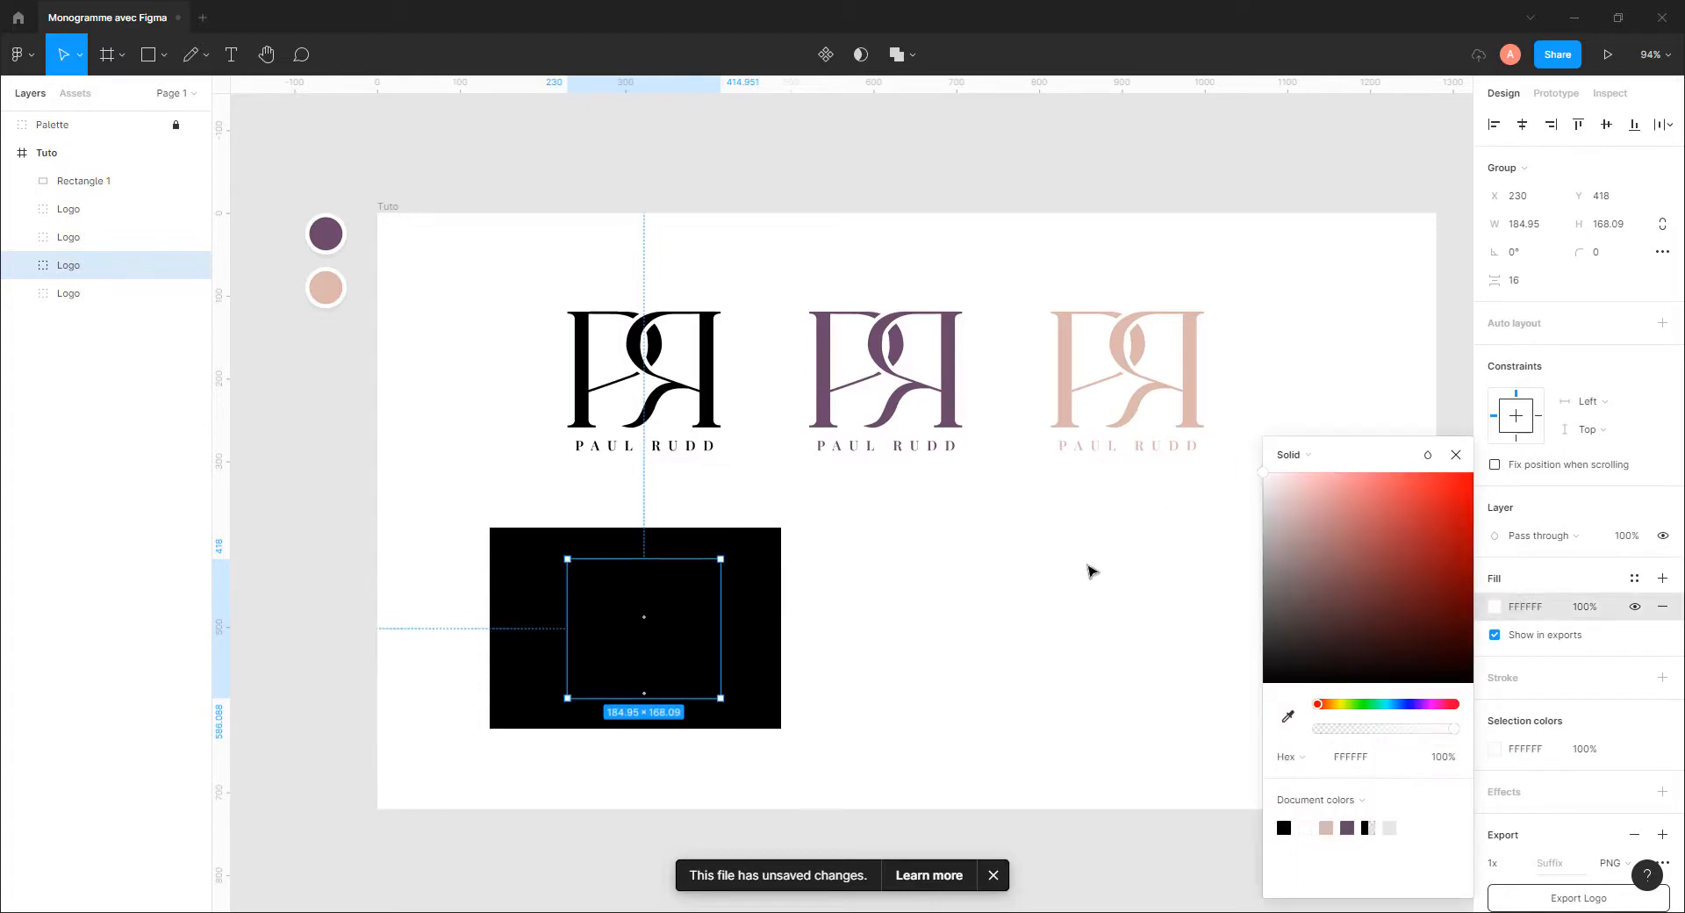
click(1089, 571)
Bring the white logo above Rectangle 1 in the layer order and center it horizontally on the rectangle
click(97, 181)
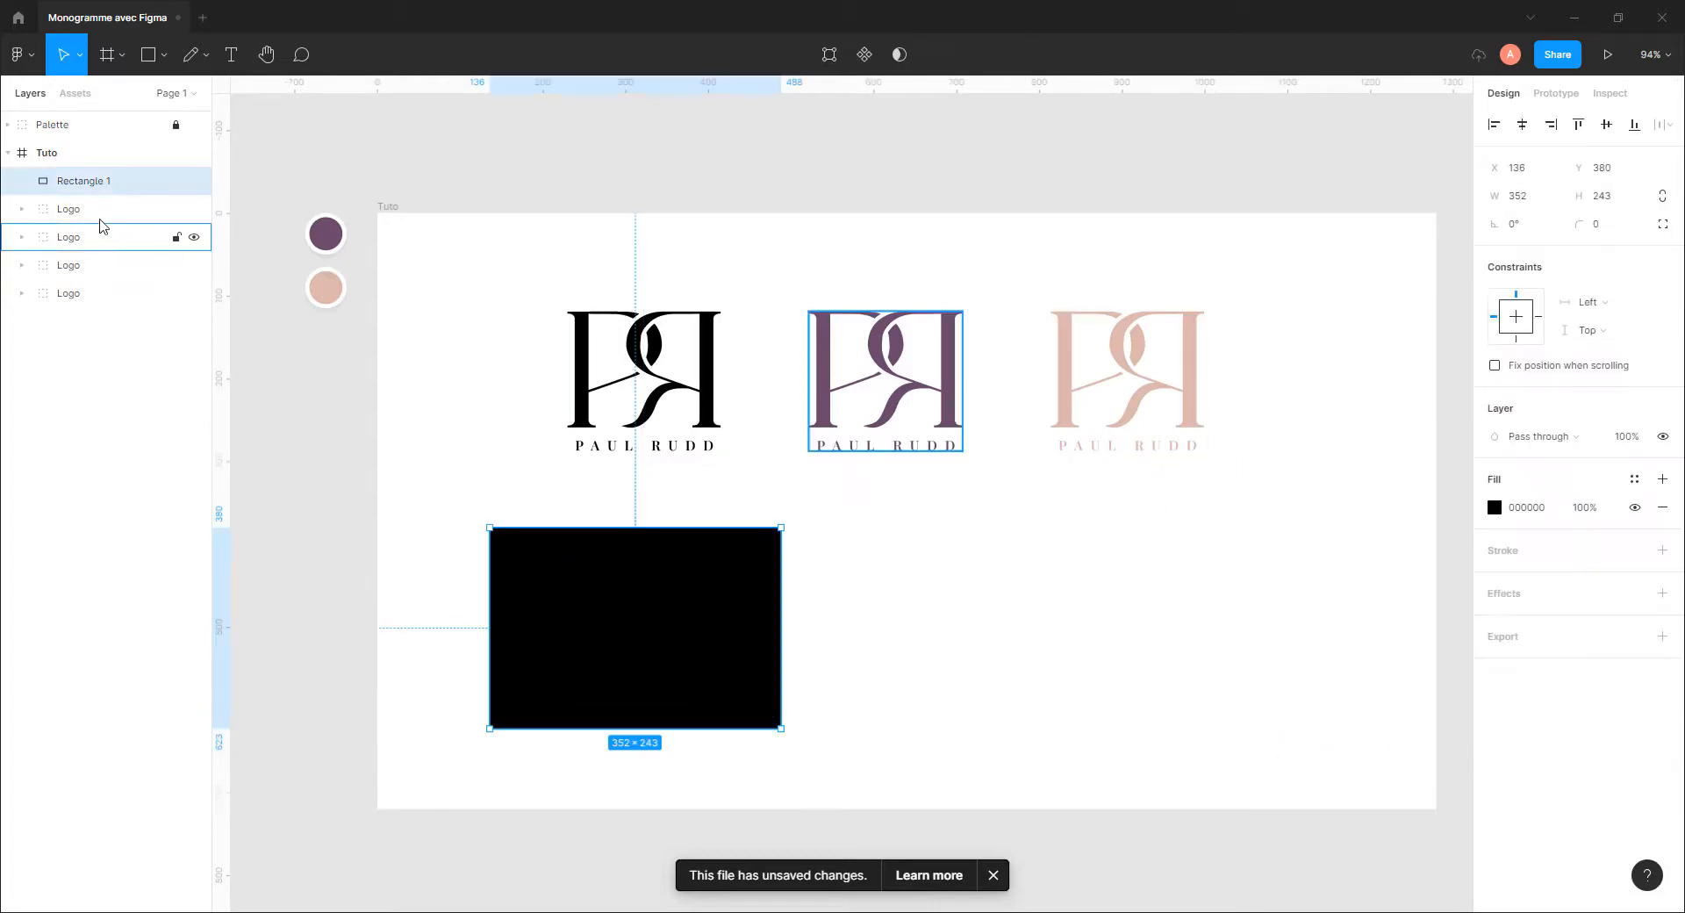
click(76, 215)
click(74, 293)
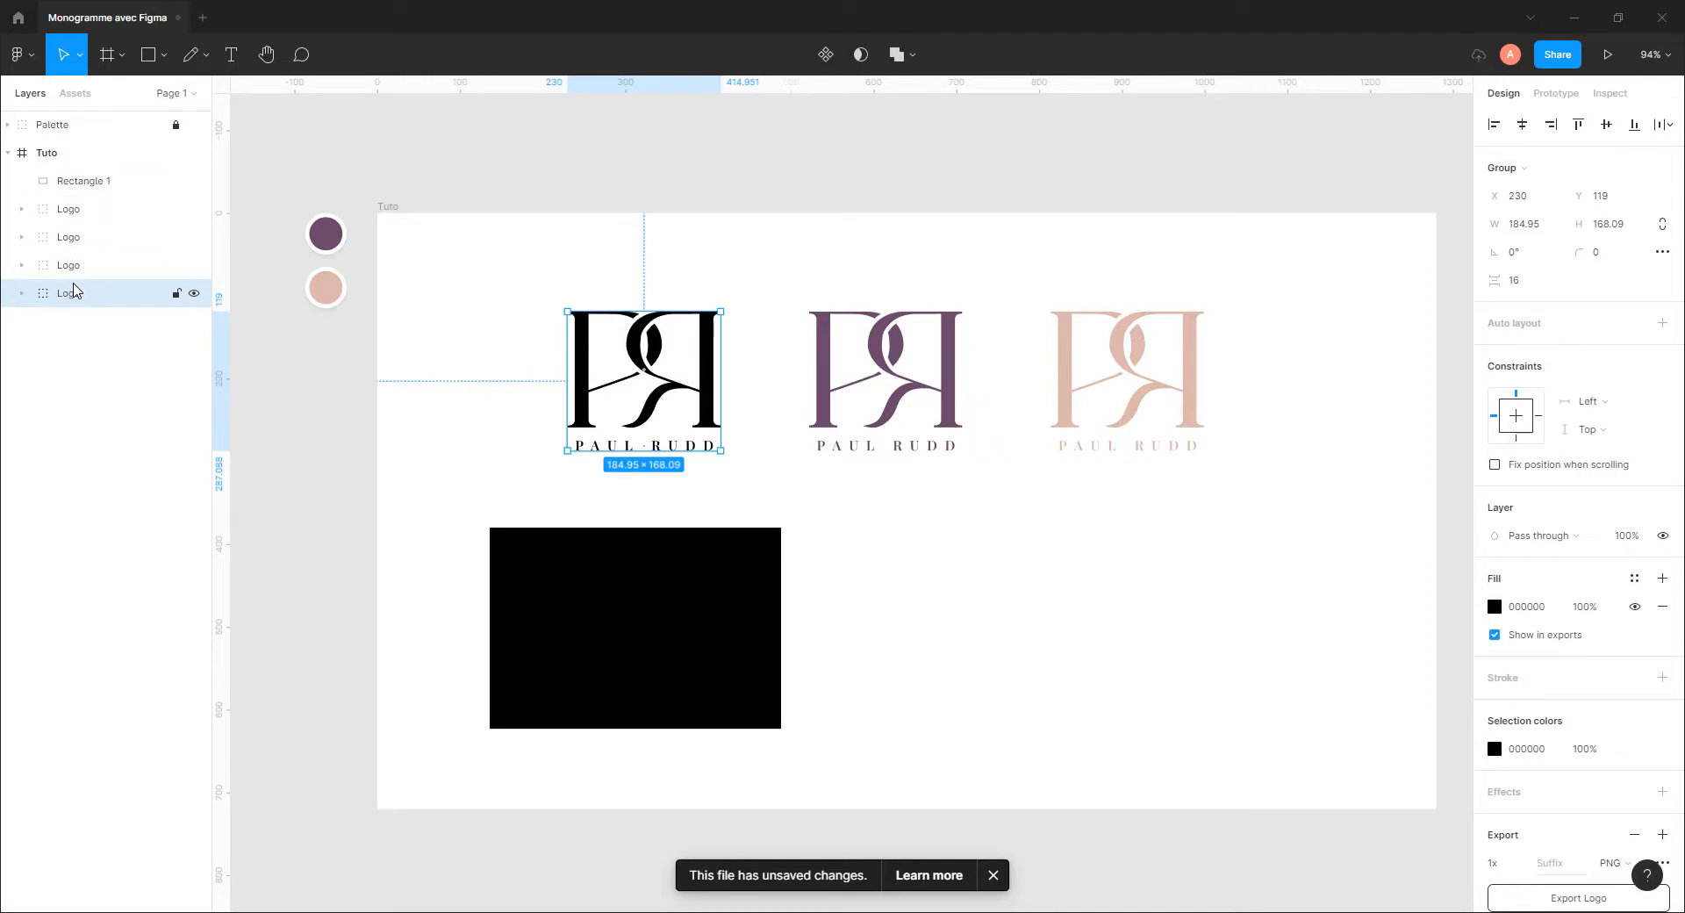
click(72, 272)
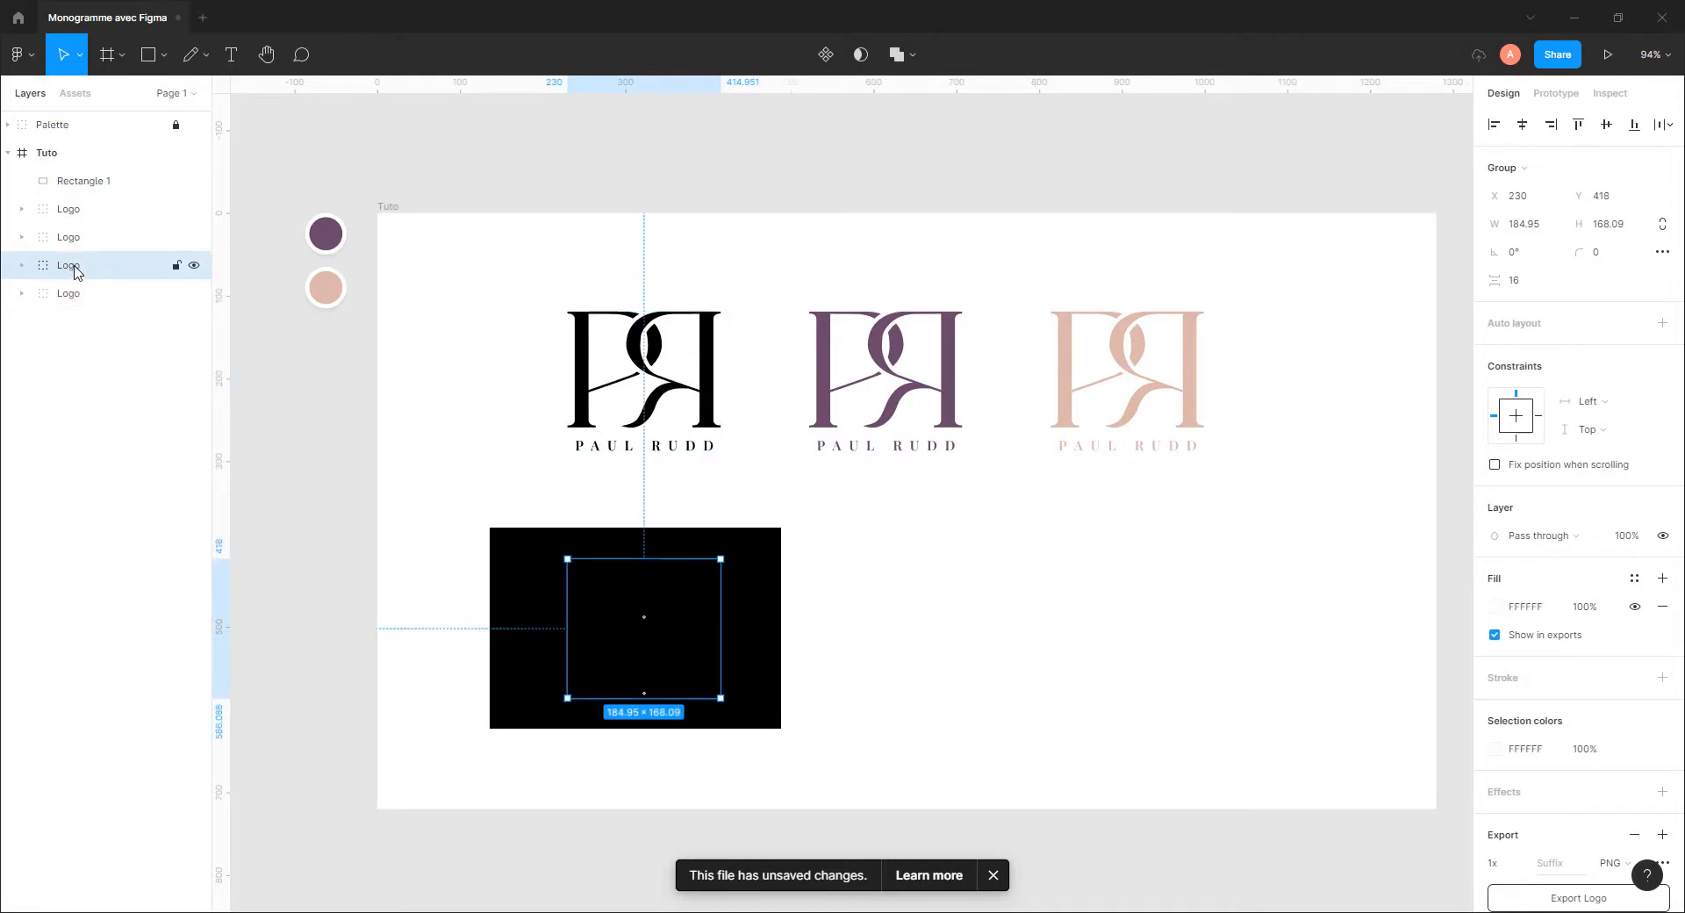
drag(75, 272, 86, 176)
click(614, 509)
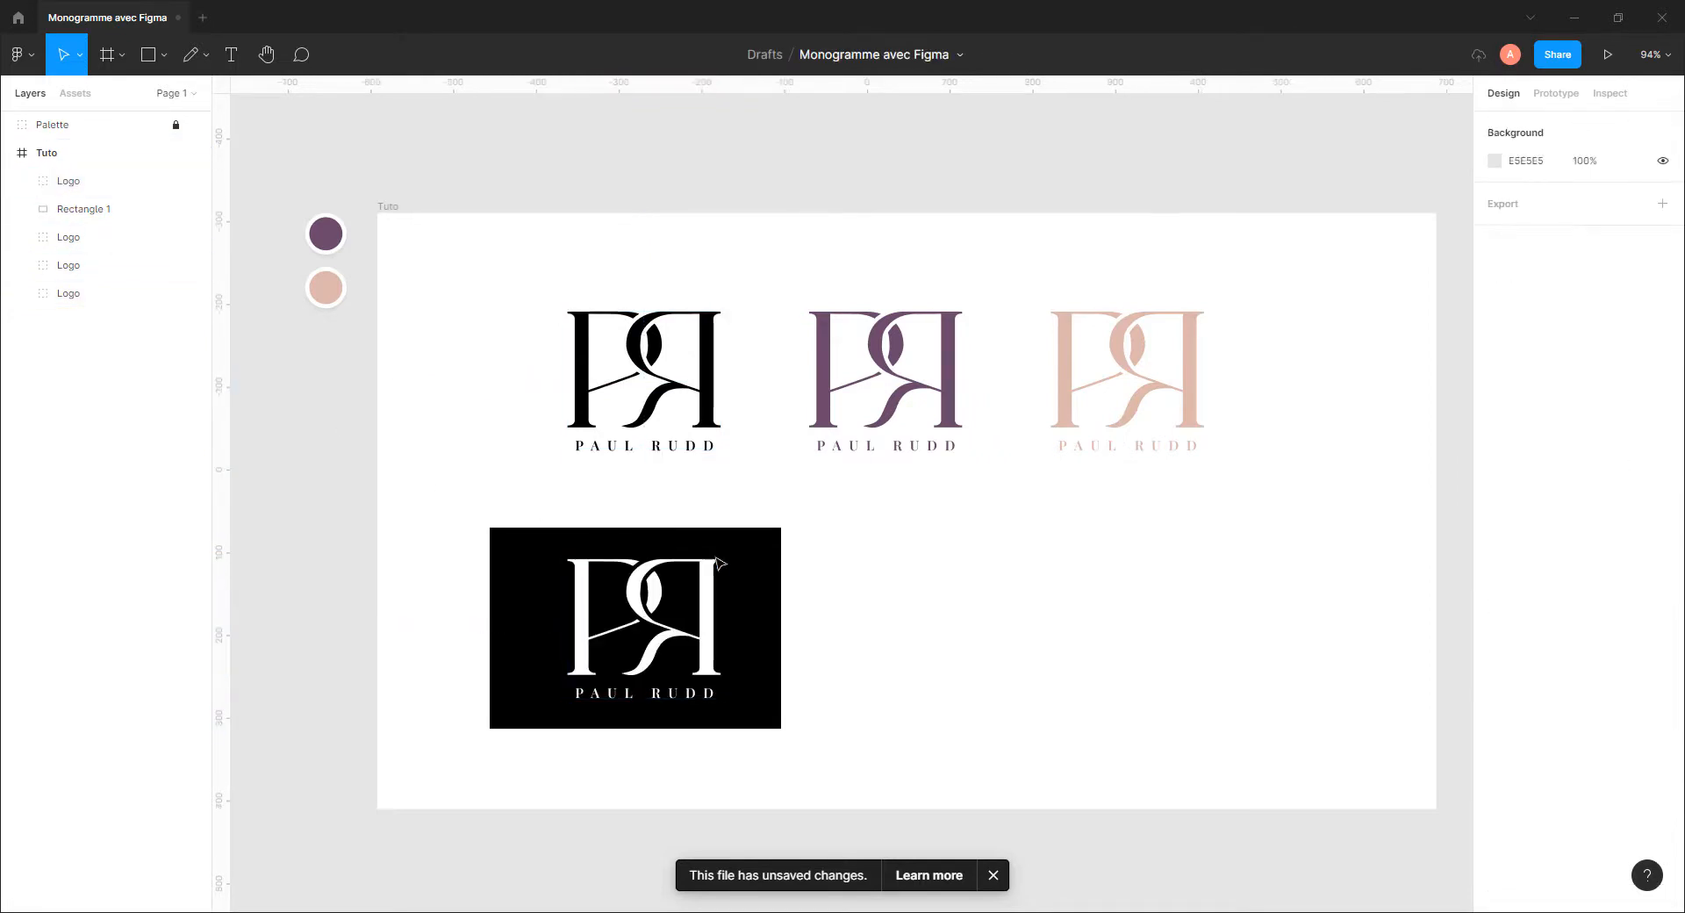
click(699, 608)
mouse_move(698, 608)
mouse_down()
mouse_move(676, 609)
mouse_move(699, 612)
mouse_up()
click(787, 577)
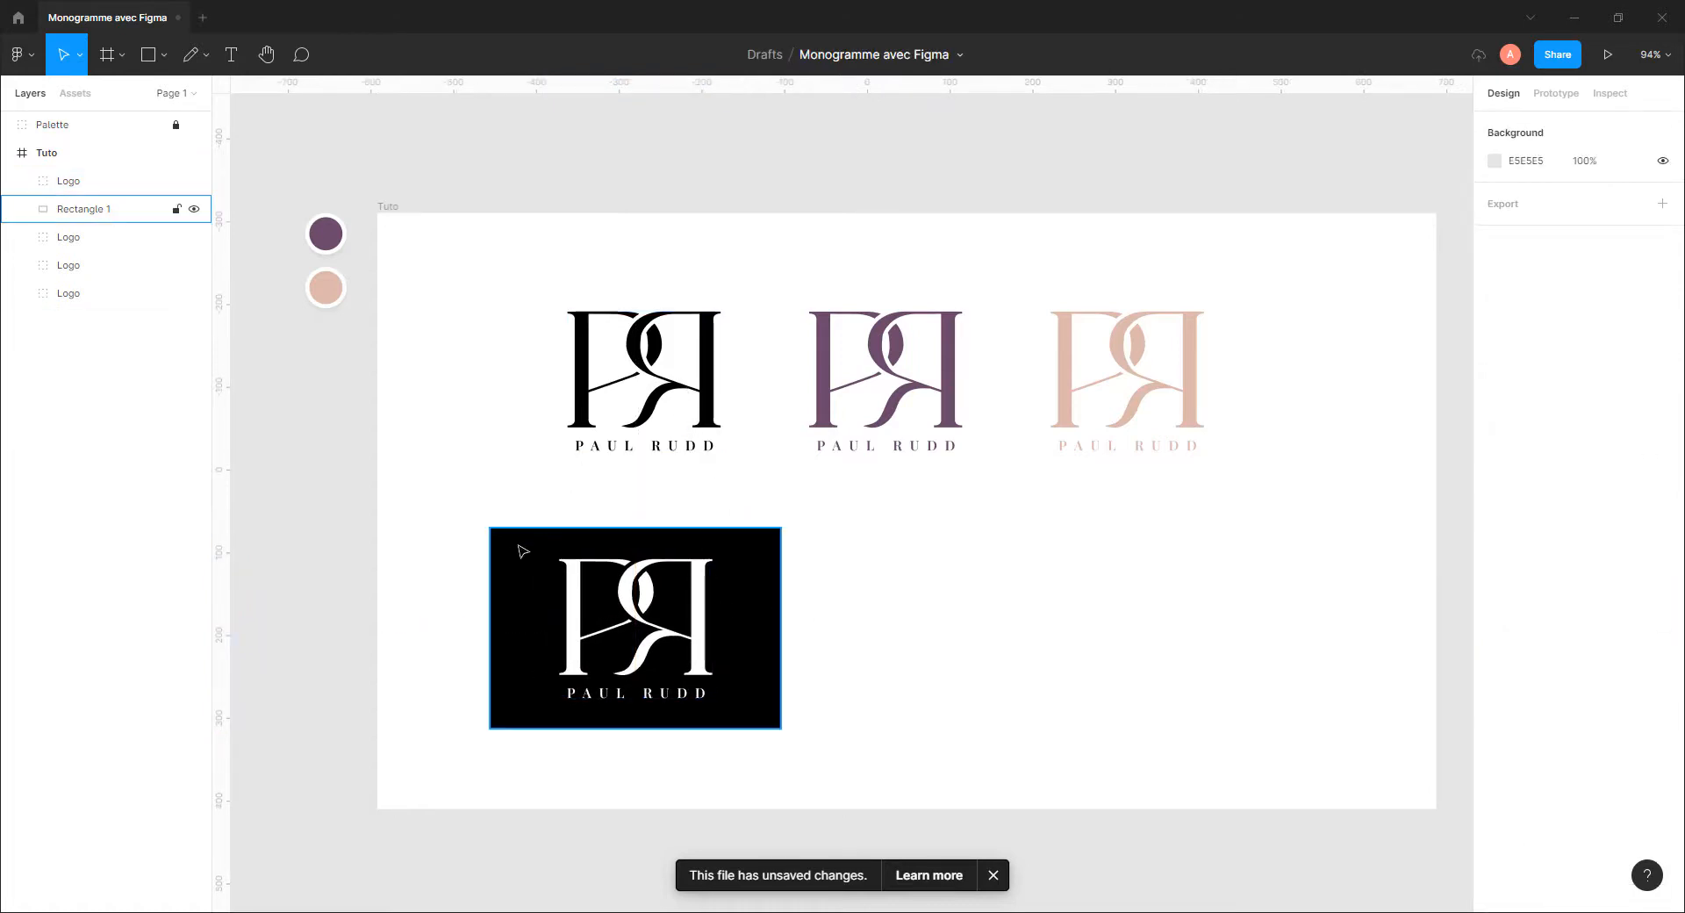
Move the black rectangle to the frame's left edge and stretch it down to the bottom edge, about 415 × 389
drag(531, 553, 429, 518)
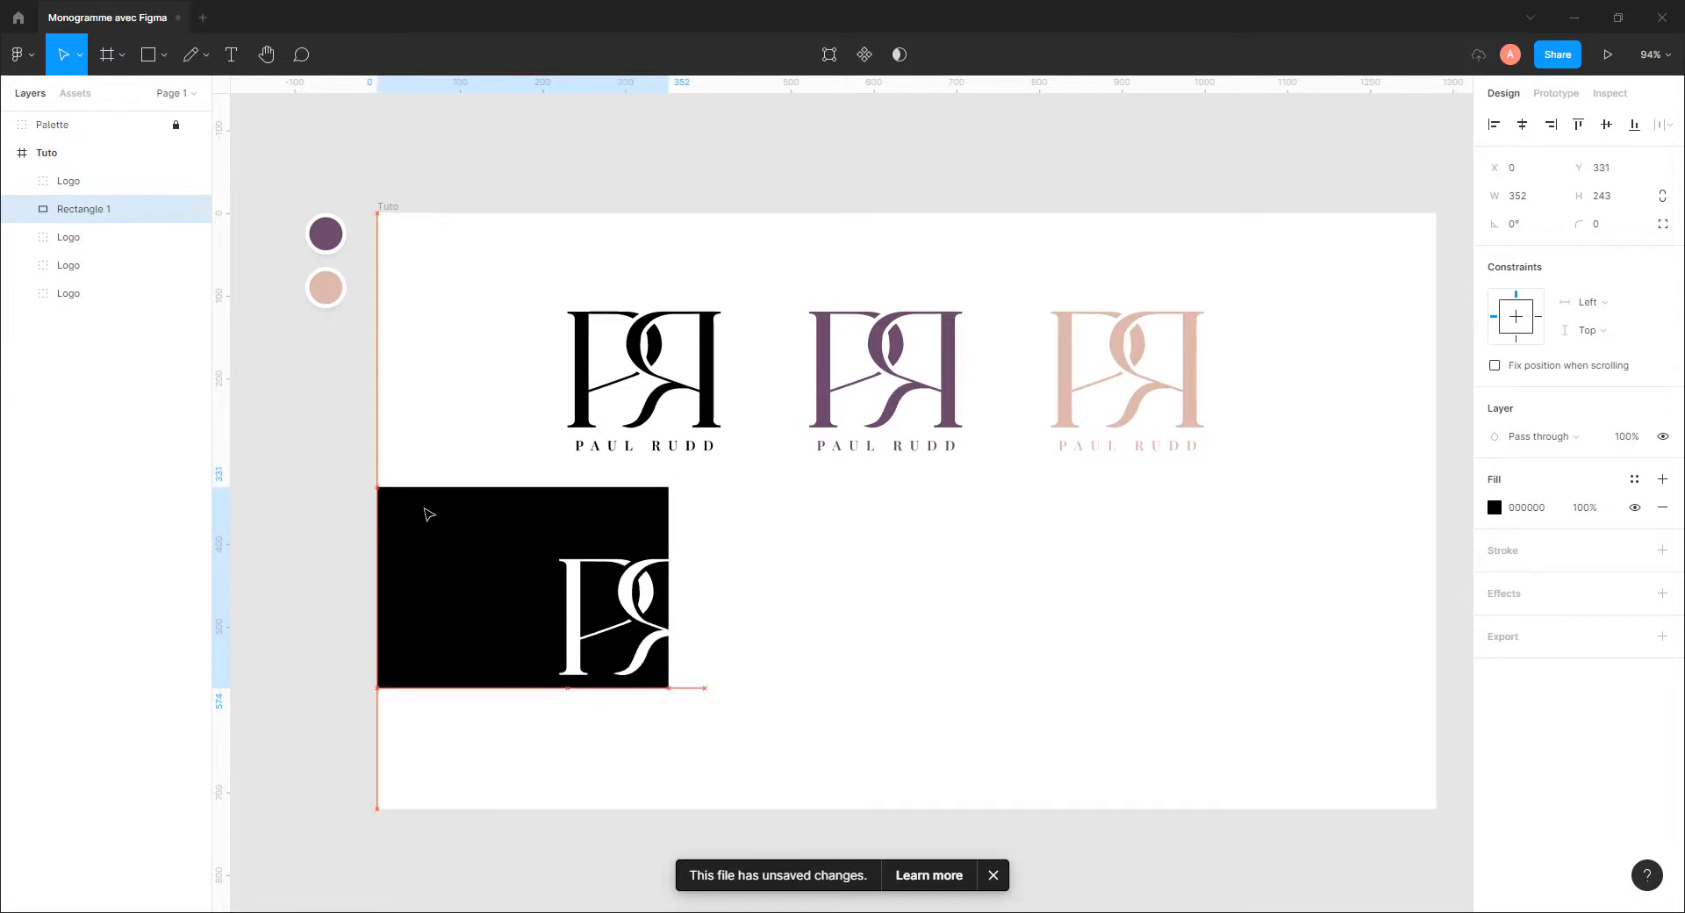
drag(451, 688, 451, 808)
drag(669, 610, 720, 607)
click(812, 607)
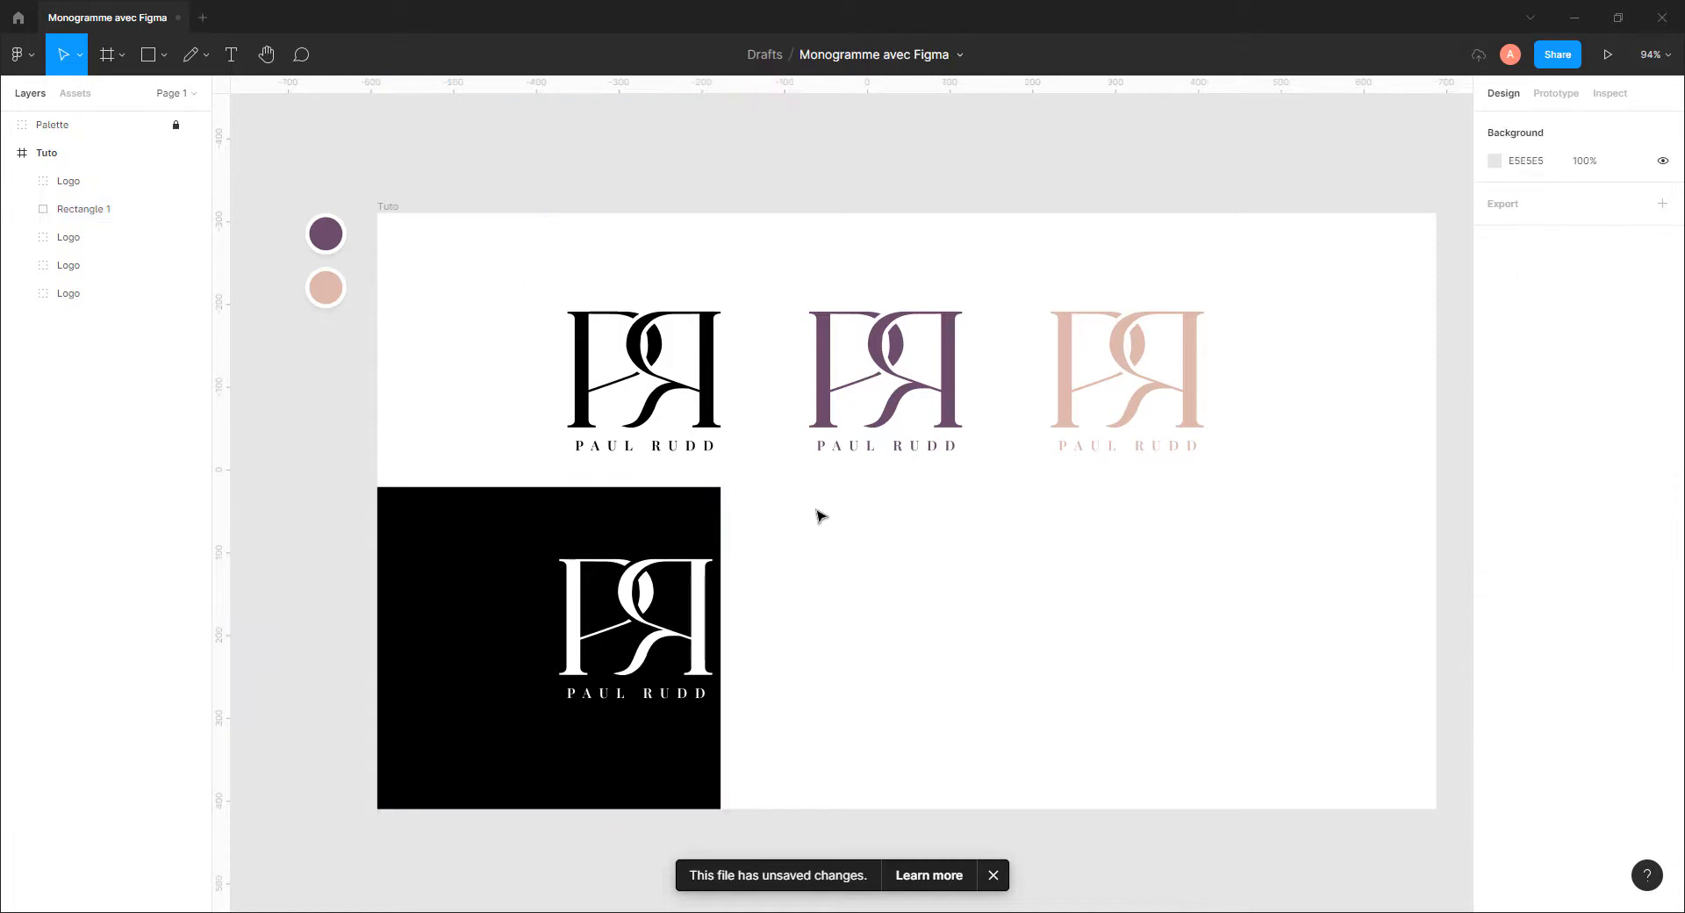
Duplicate the black rectangle twice side by side and stretch all three together to the frame's right edge
click(706, 517)
drag(520, 516, 1173, 553)
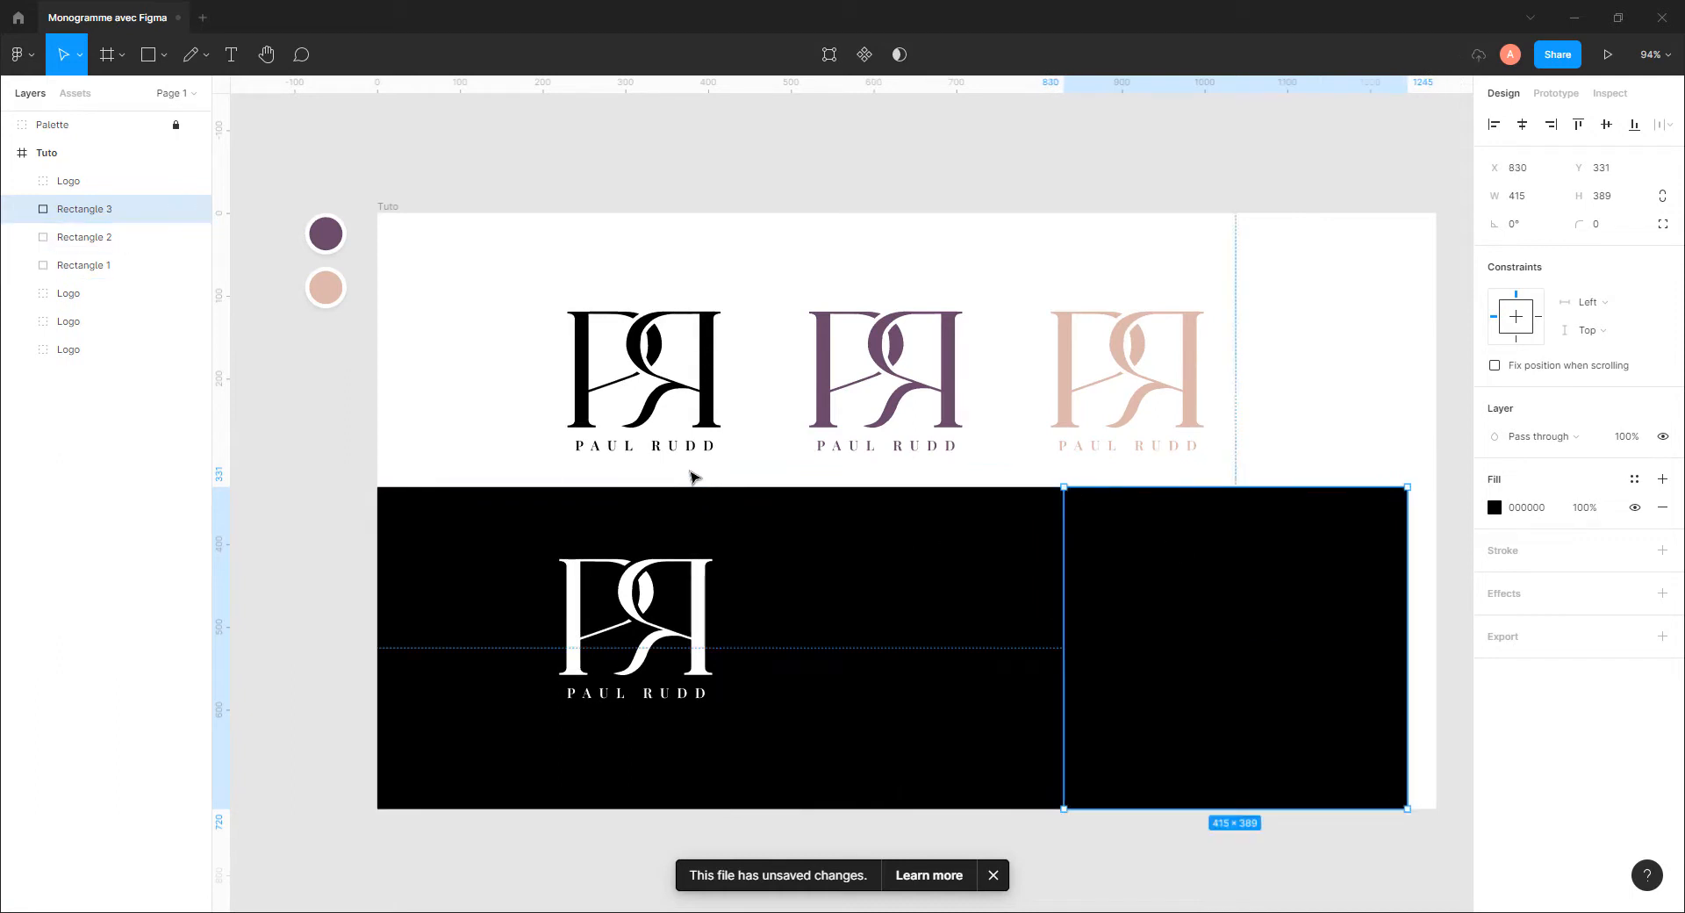
drag(692, 477, 1226, 550)
drag(1404, 584, 1435, 586)
click(1390, 481)
Fill the middle rectangle with the purple 69486B sampled from the purple logo
click(1058, 531)
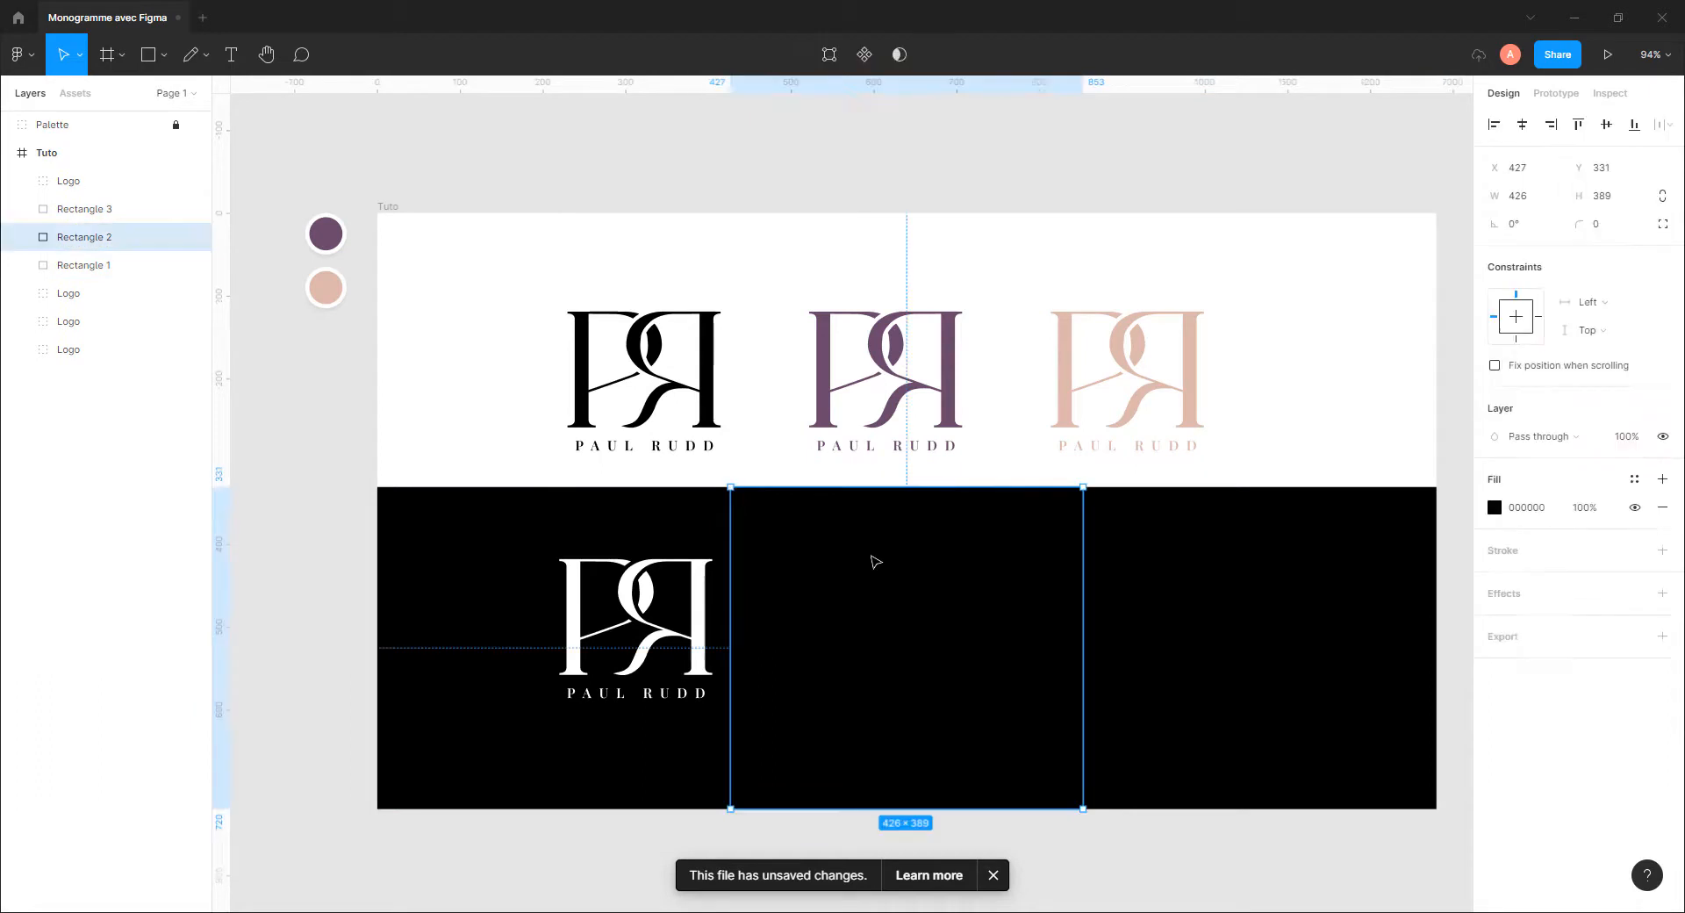
click(1495, 507)
click(1291, 716)
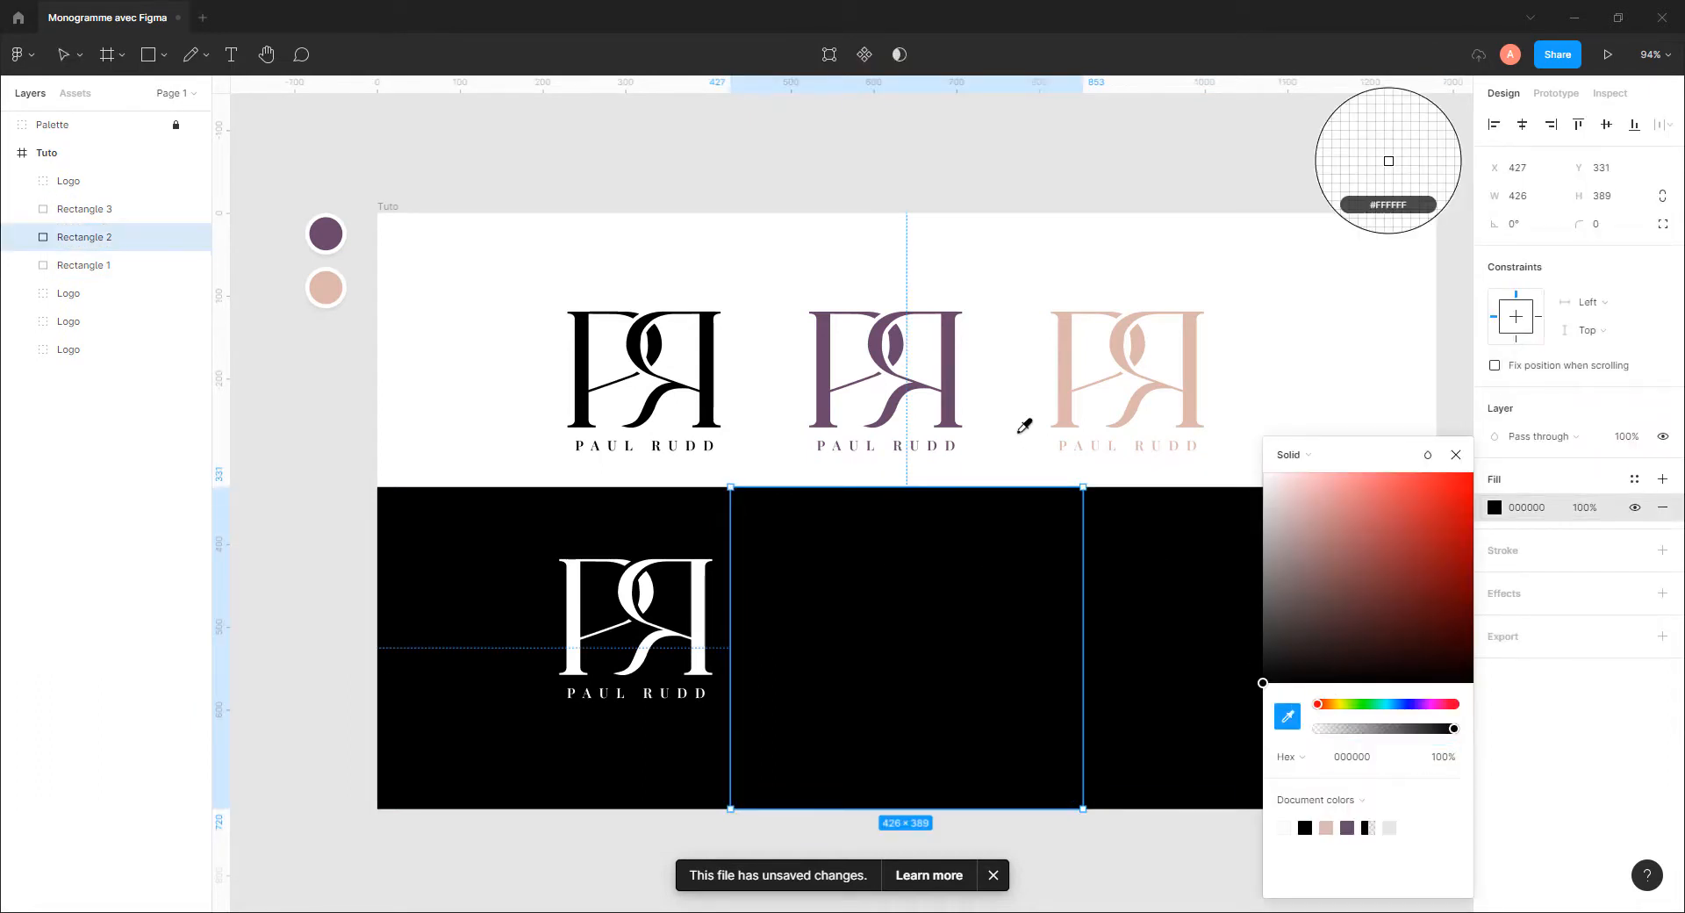
click(953, 388)
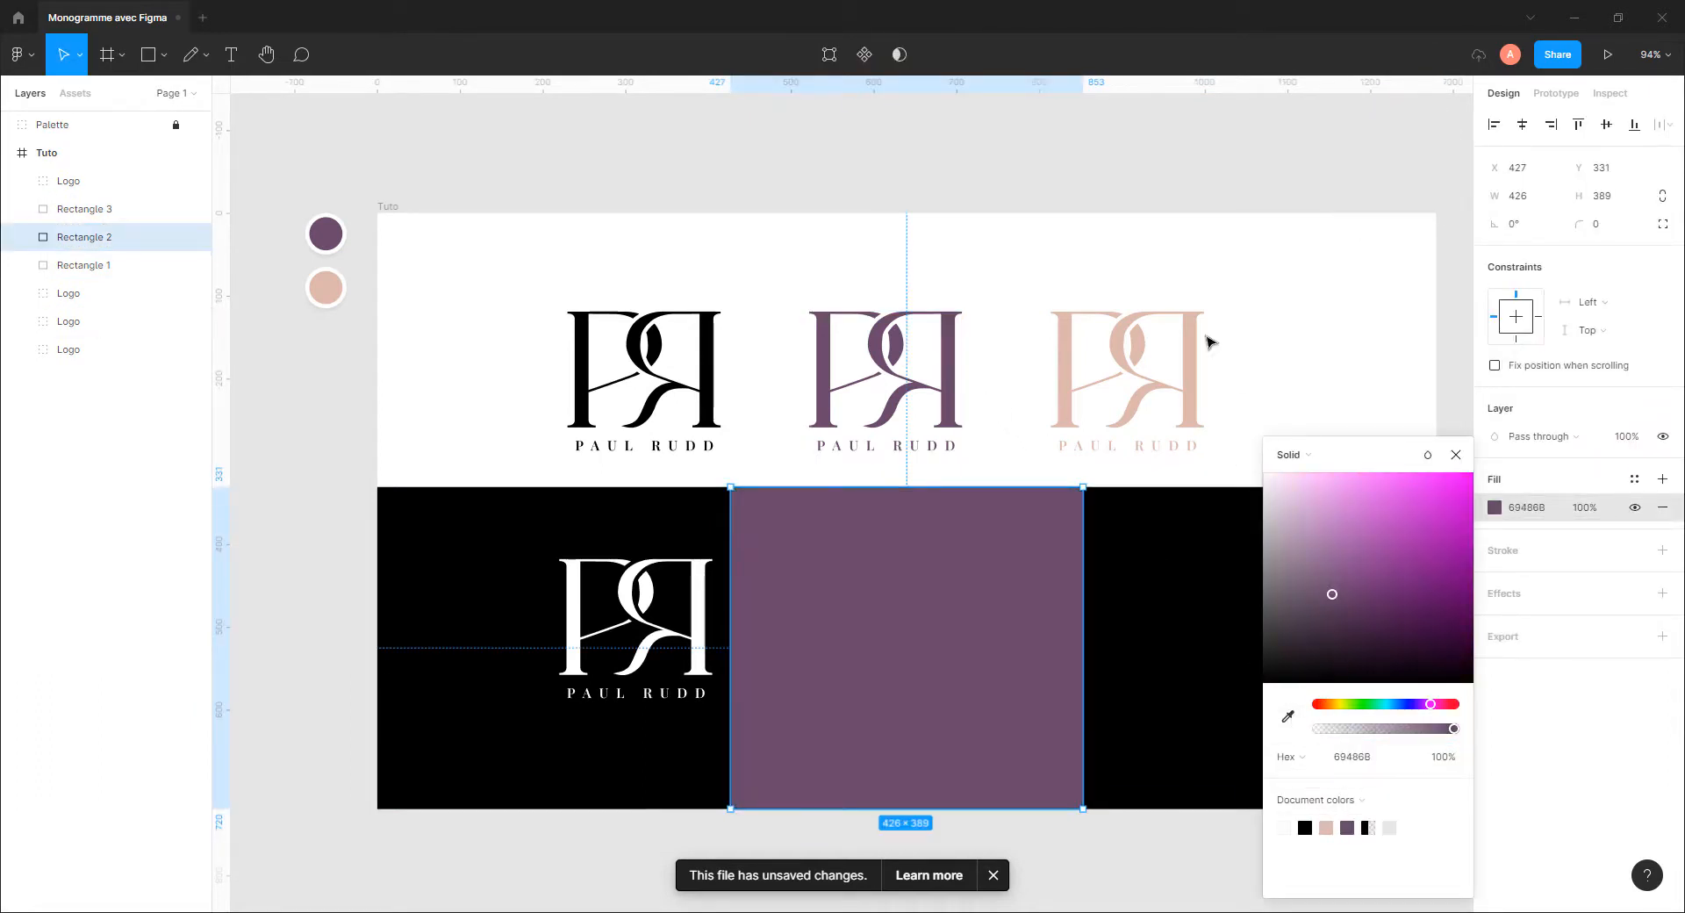
Fill the third rectangle with the pink document color DBB9AB
click(1238, 568)
click(1494, 507)
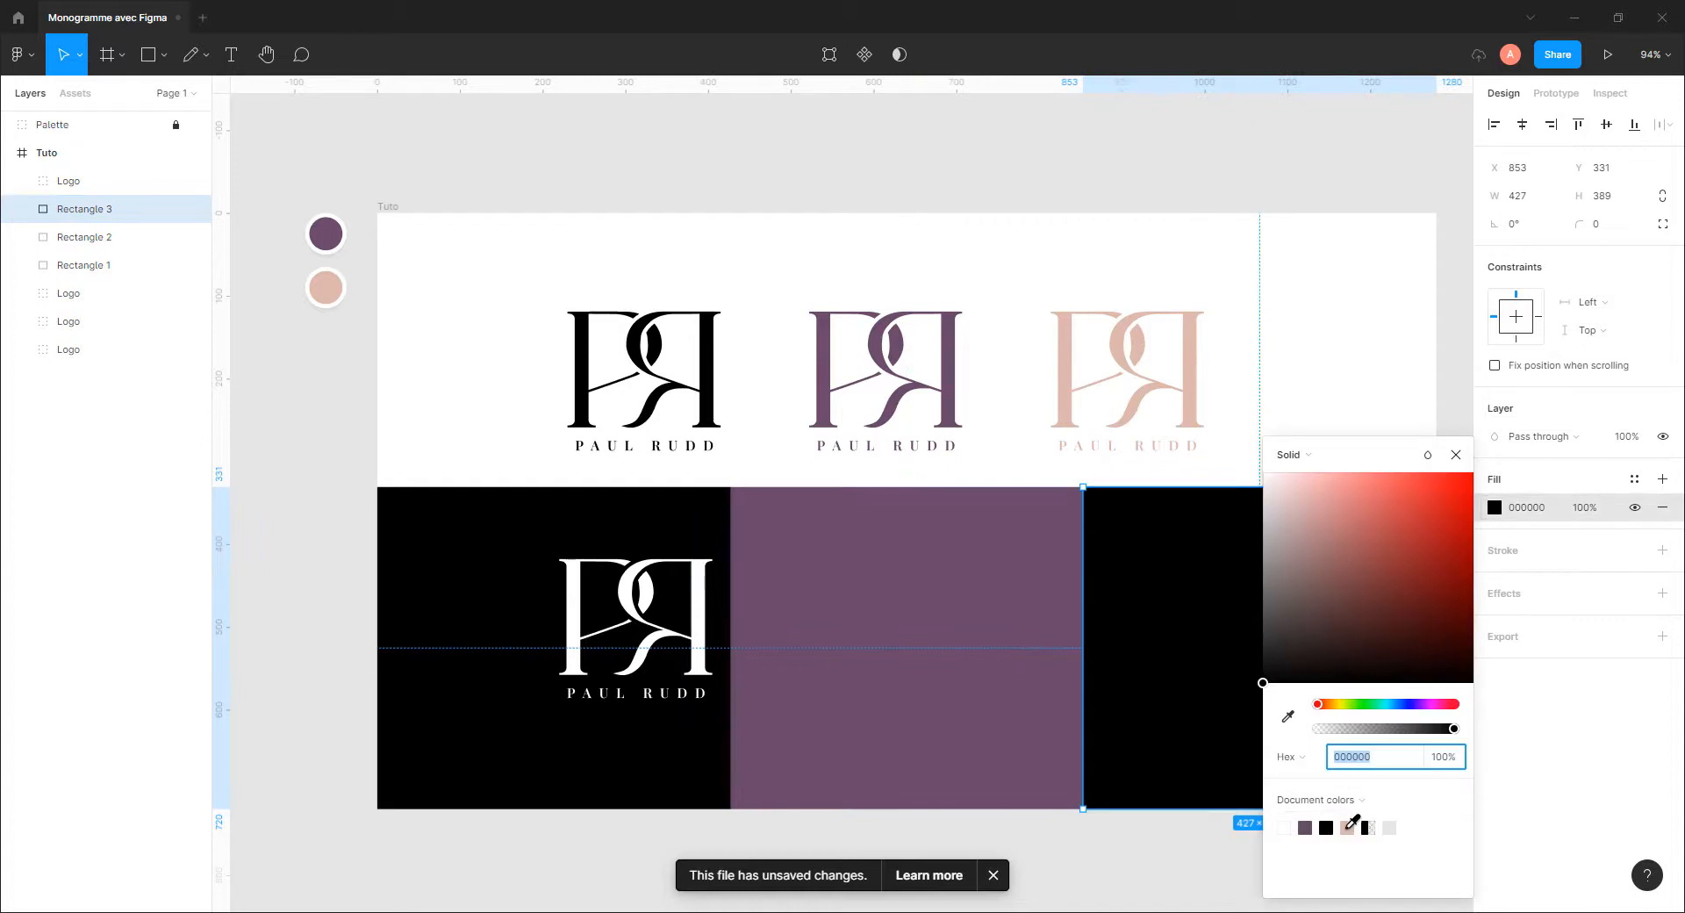
click(1349, 825)
click(1377, 365)
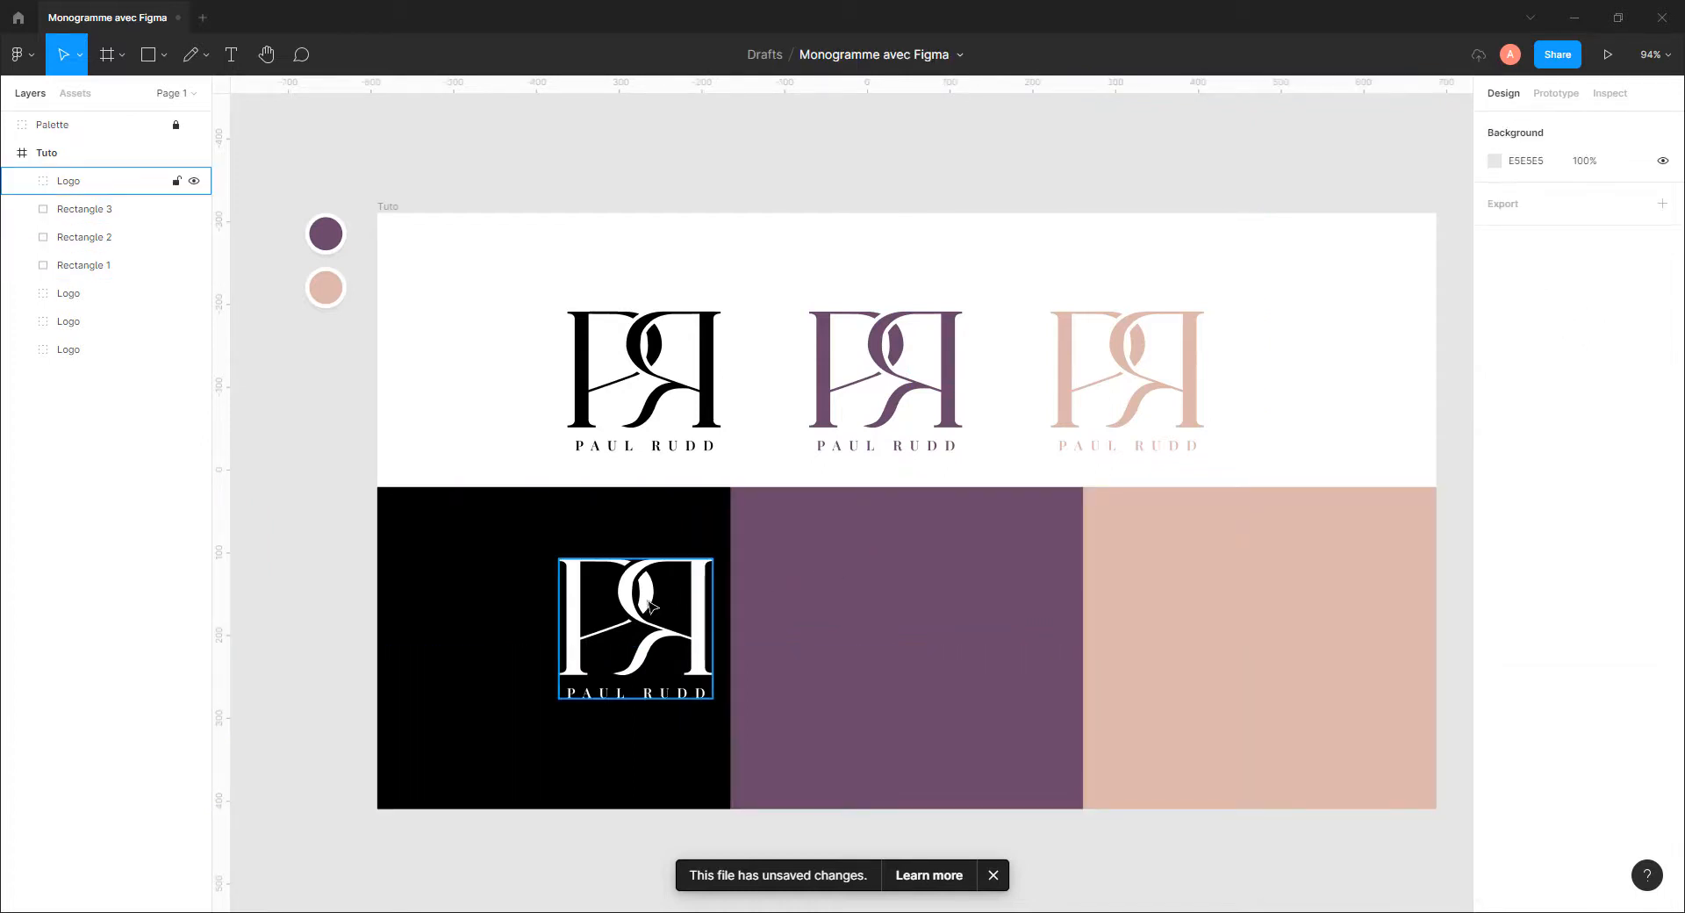
Move the white logo to the middle of the black rectangle and line up the black logo directly above it
drag(650, 606, 552, 631)
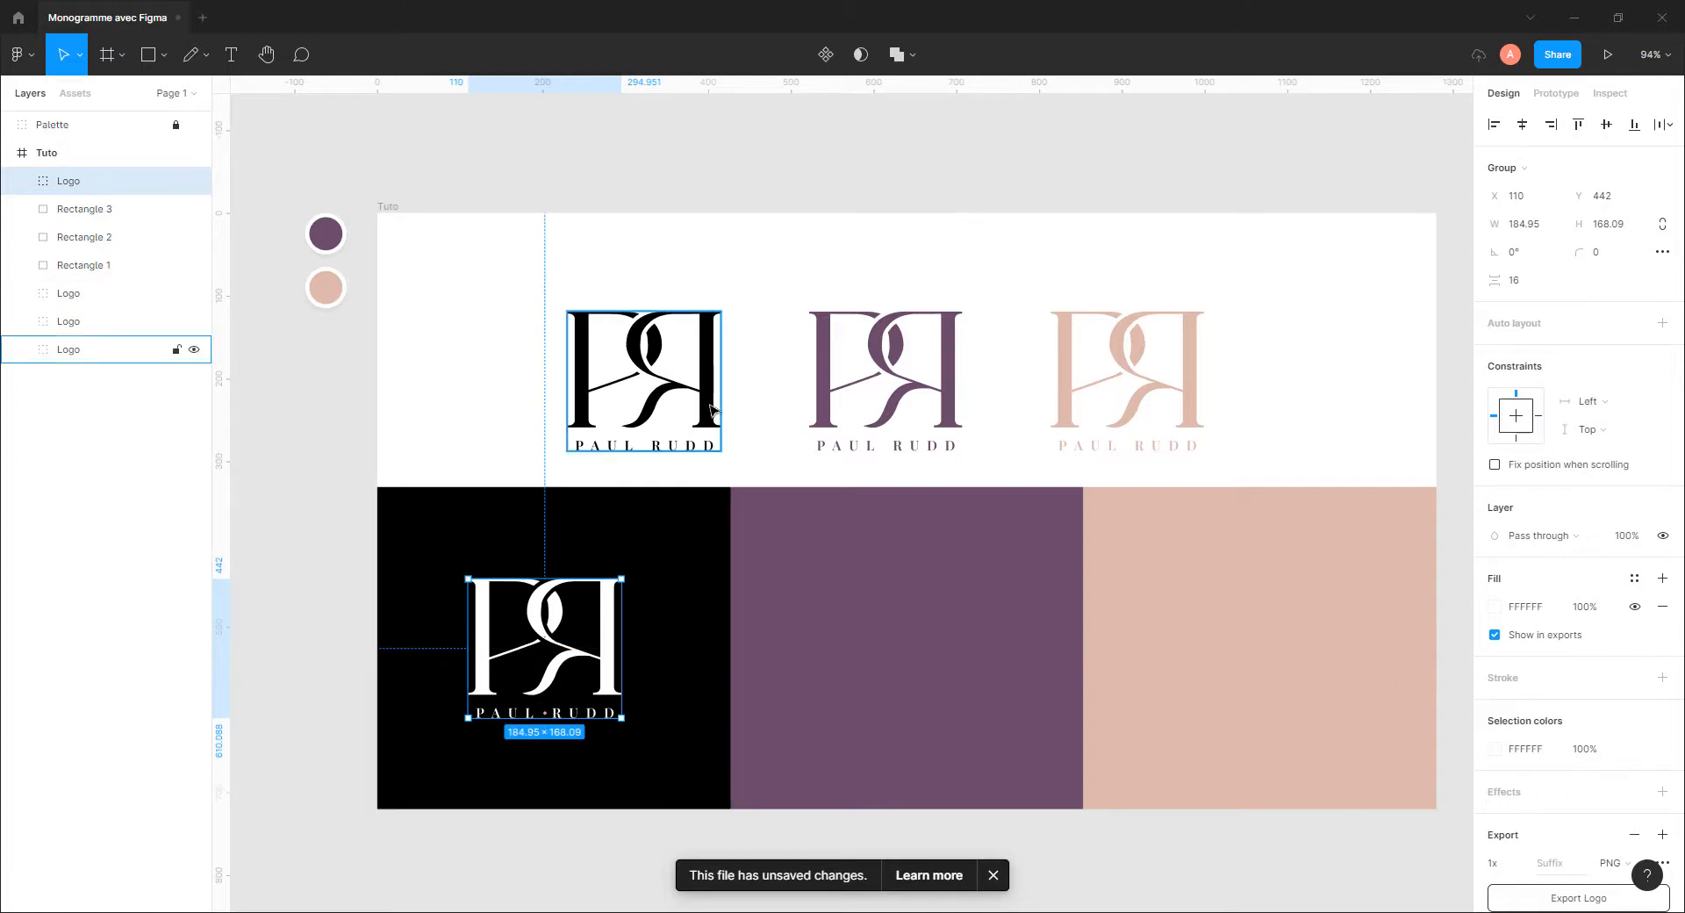
drag(712, 409, 615, 376)
click(675, 416)
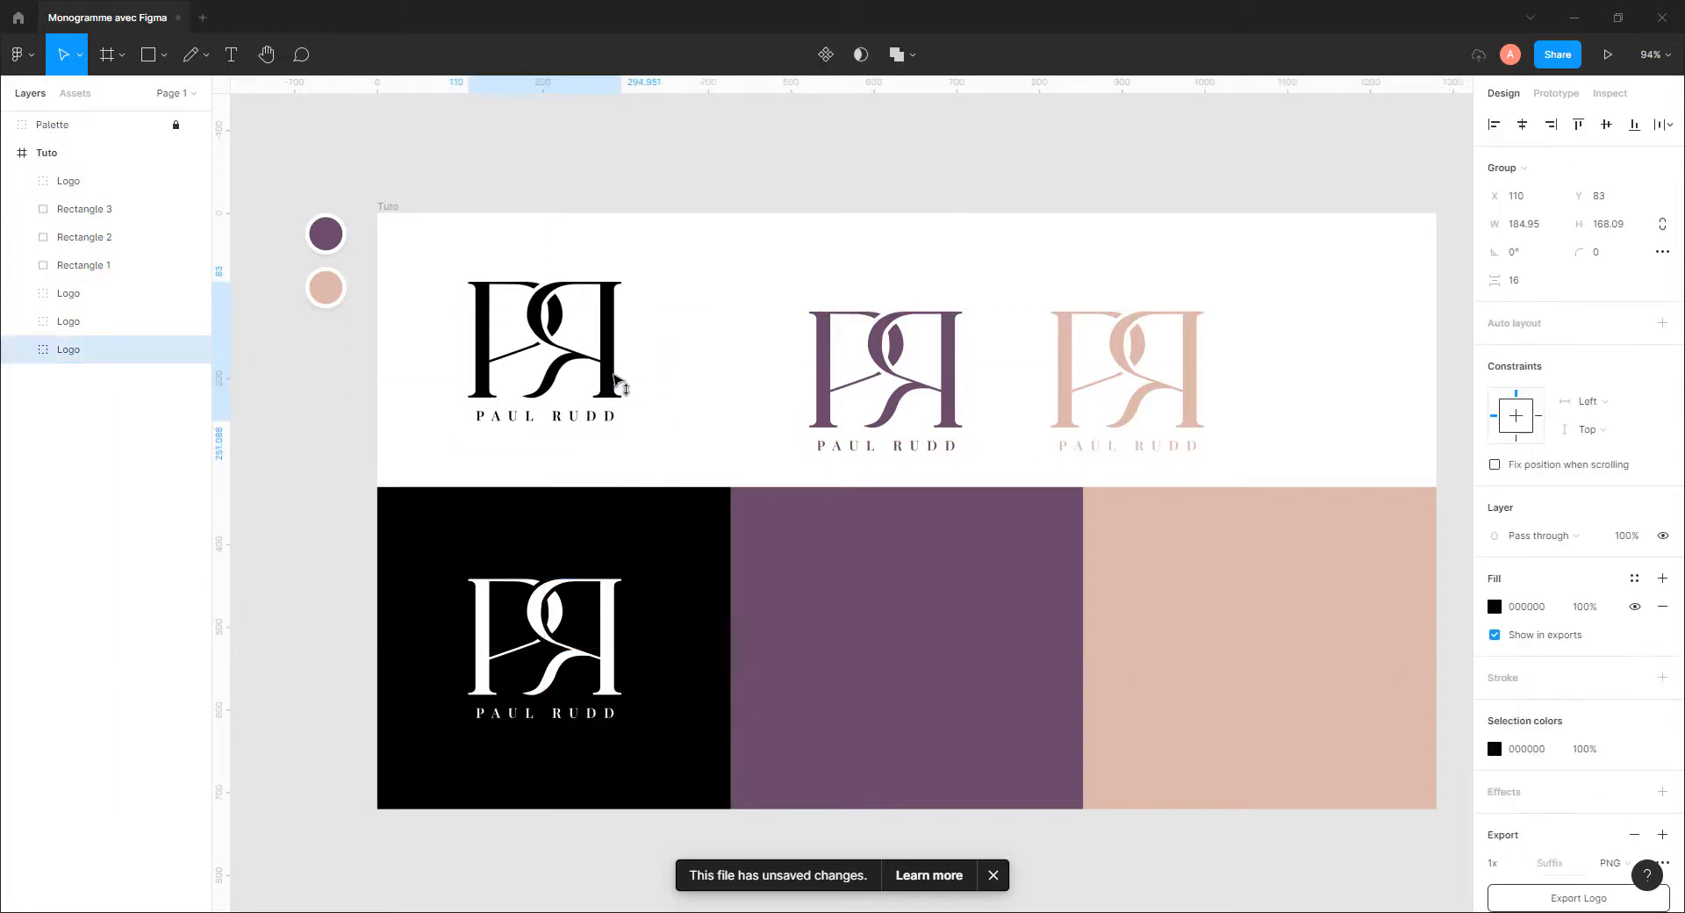
Set the height of the three colored rectangles to 360 so they fill the lower half of the Tuto frame
drag(365, 474, 1195, 500)
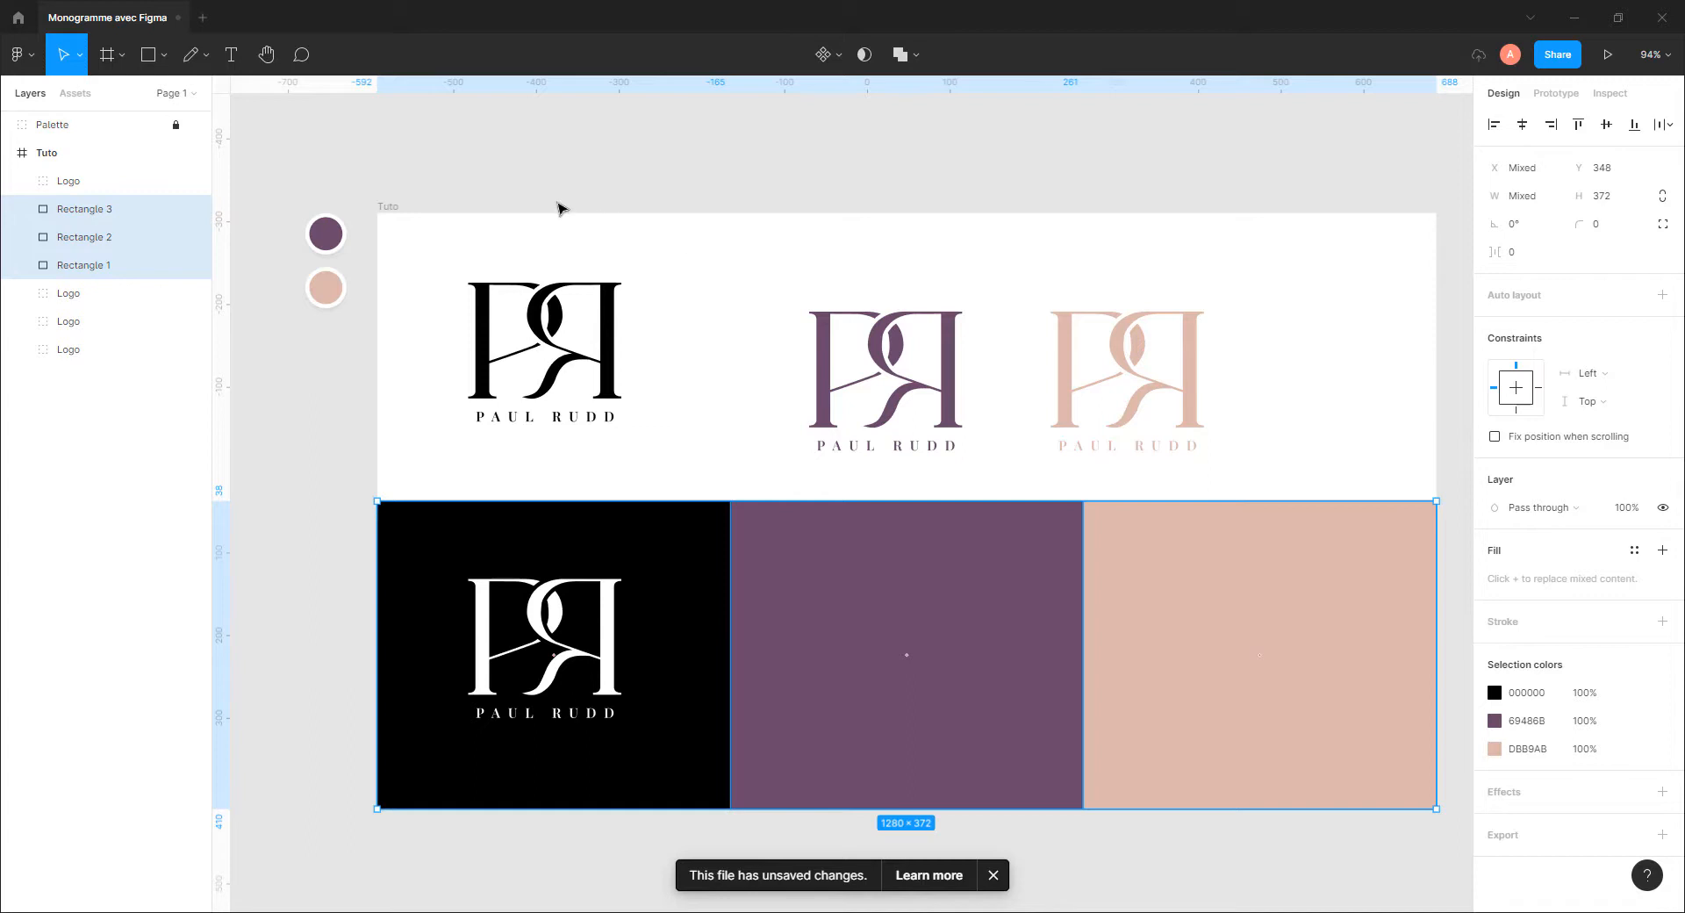
click(518, 189)
click(381, 208)
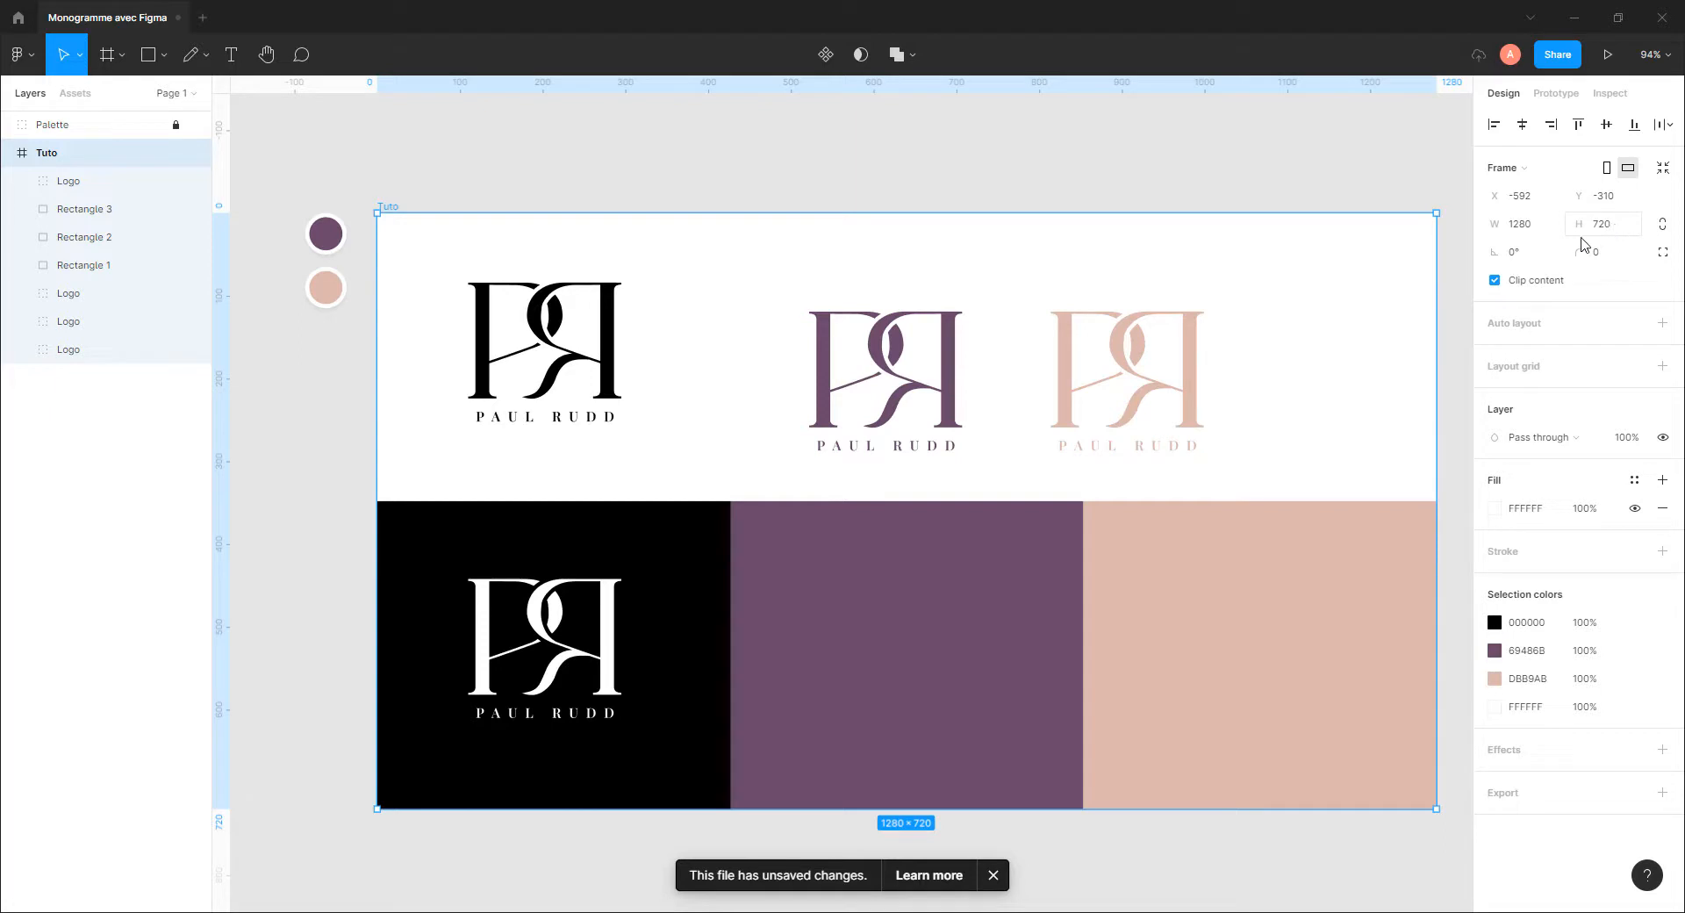
click(682, 511)
shift+click(1015, 530)
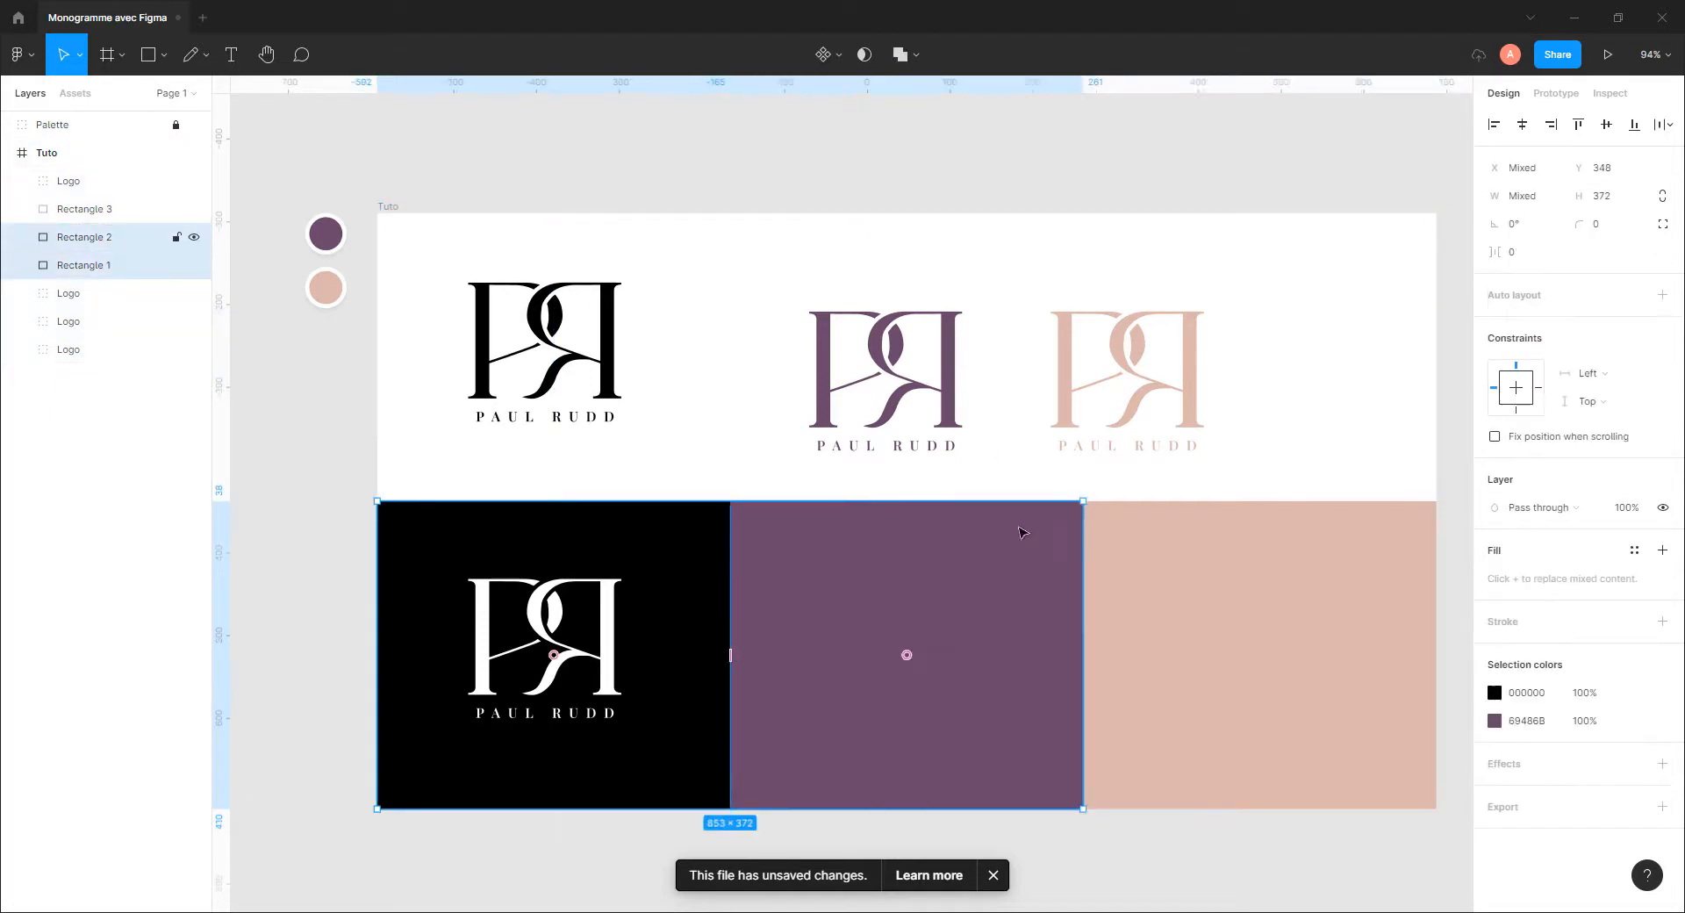
shift+click(1159, 531)
click(1571, 191)
text(36)
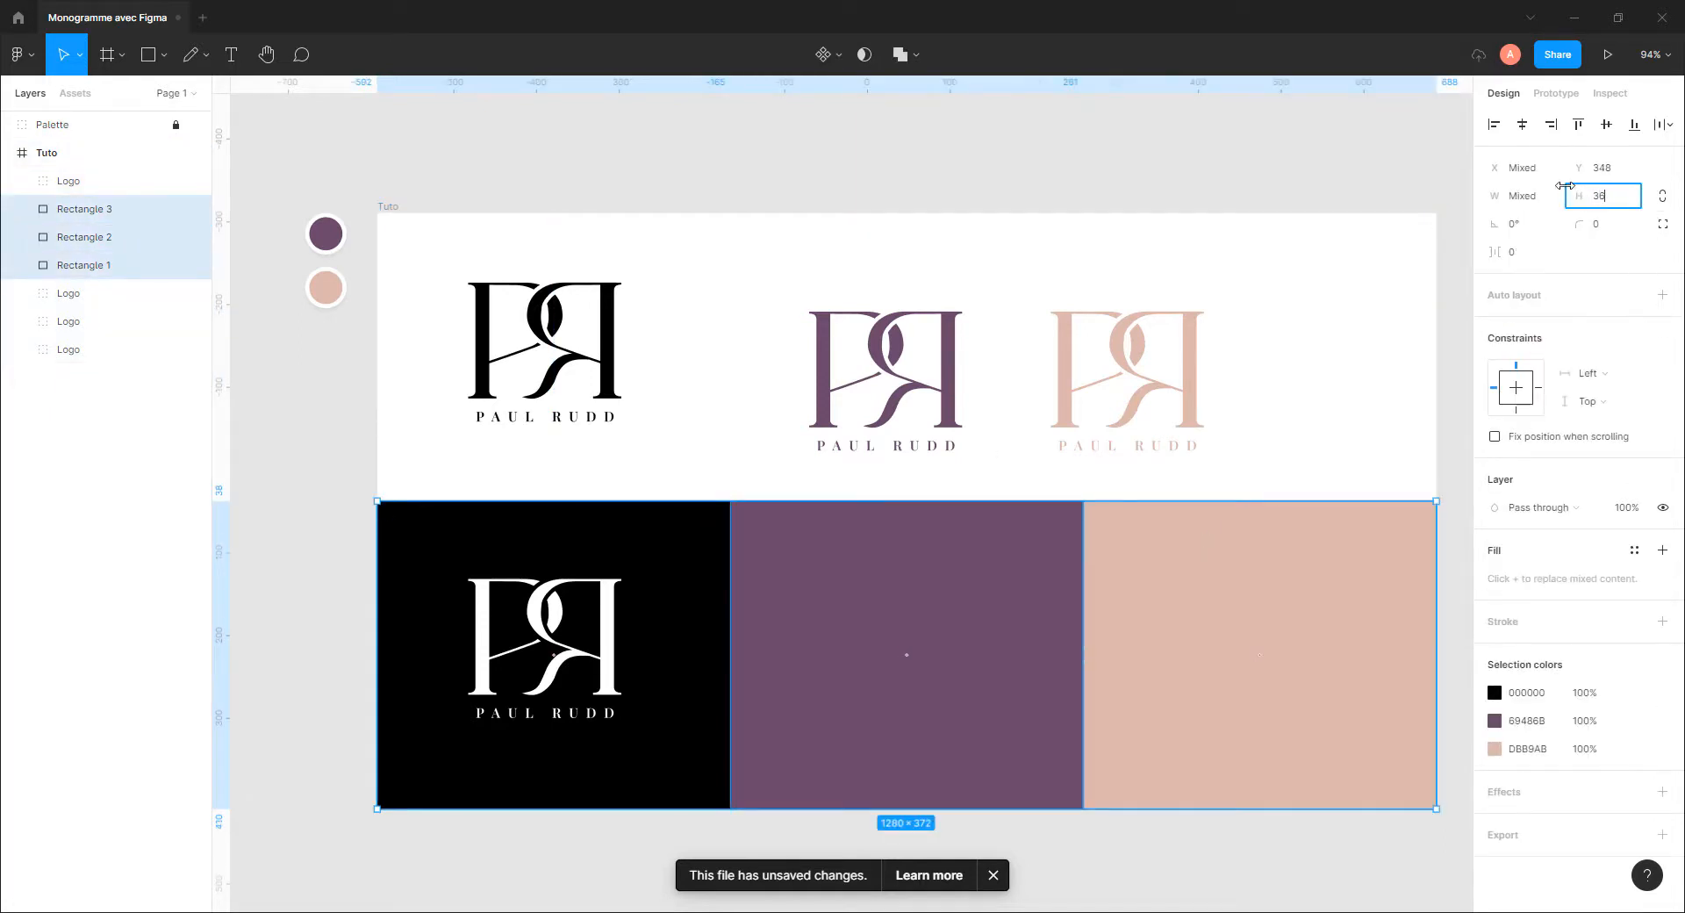
text(0)
key(Return)
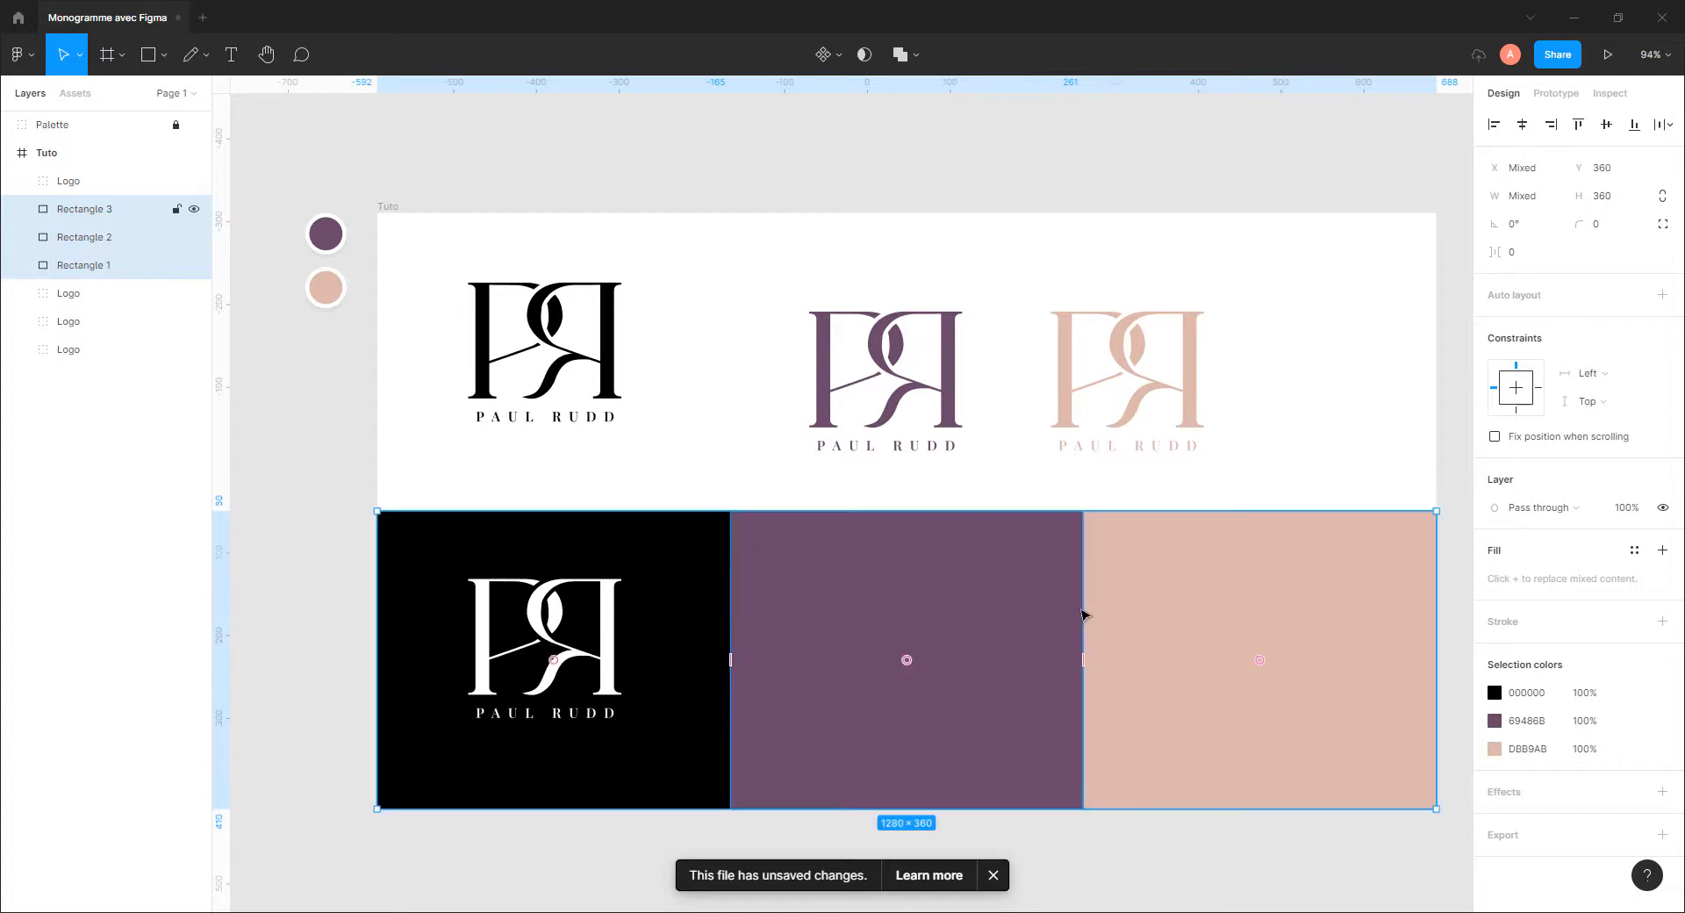
Move the white logo down to the vertical middle of the black rectangle and align their horizontal centers
click(614, 610)
drag(613, 610, 614, 621)
click(665, 457)
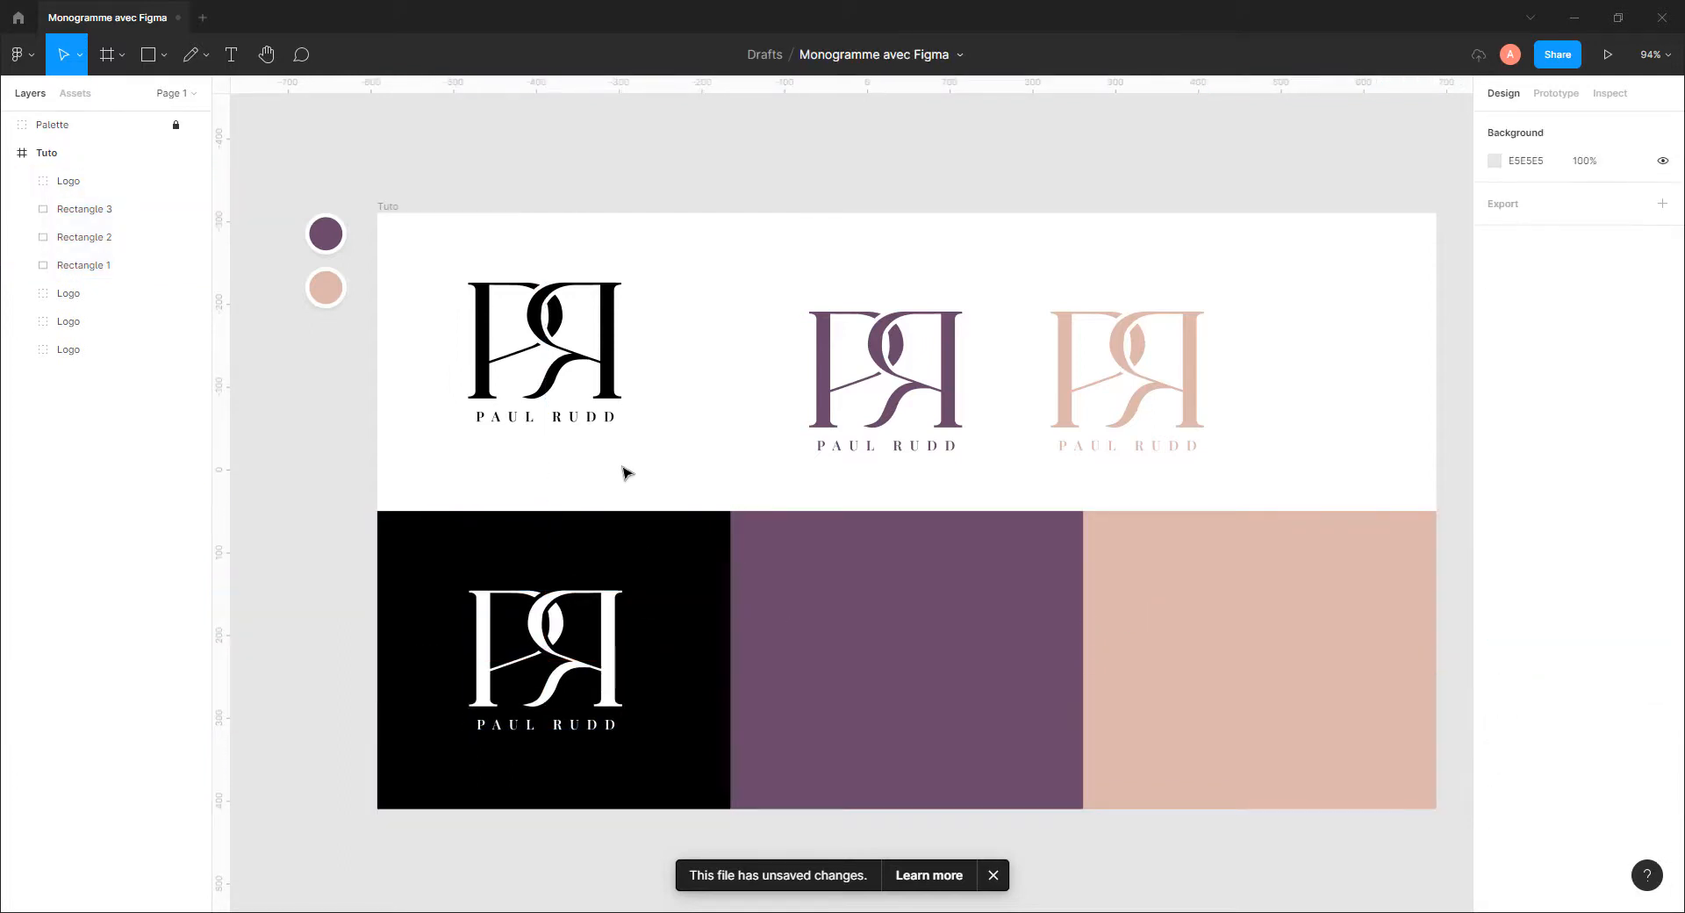
click(581, 605)
shift+click(665, 563)
click(1522, 126)
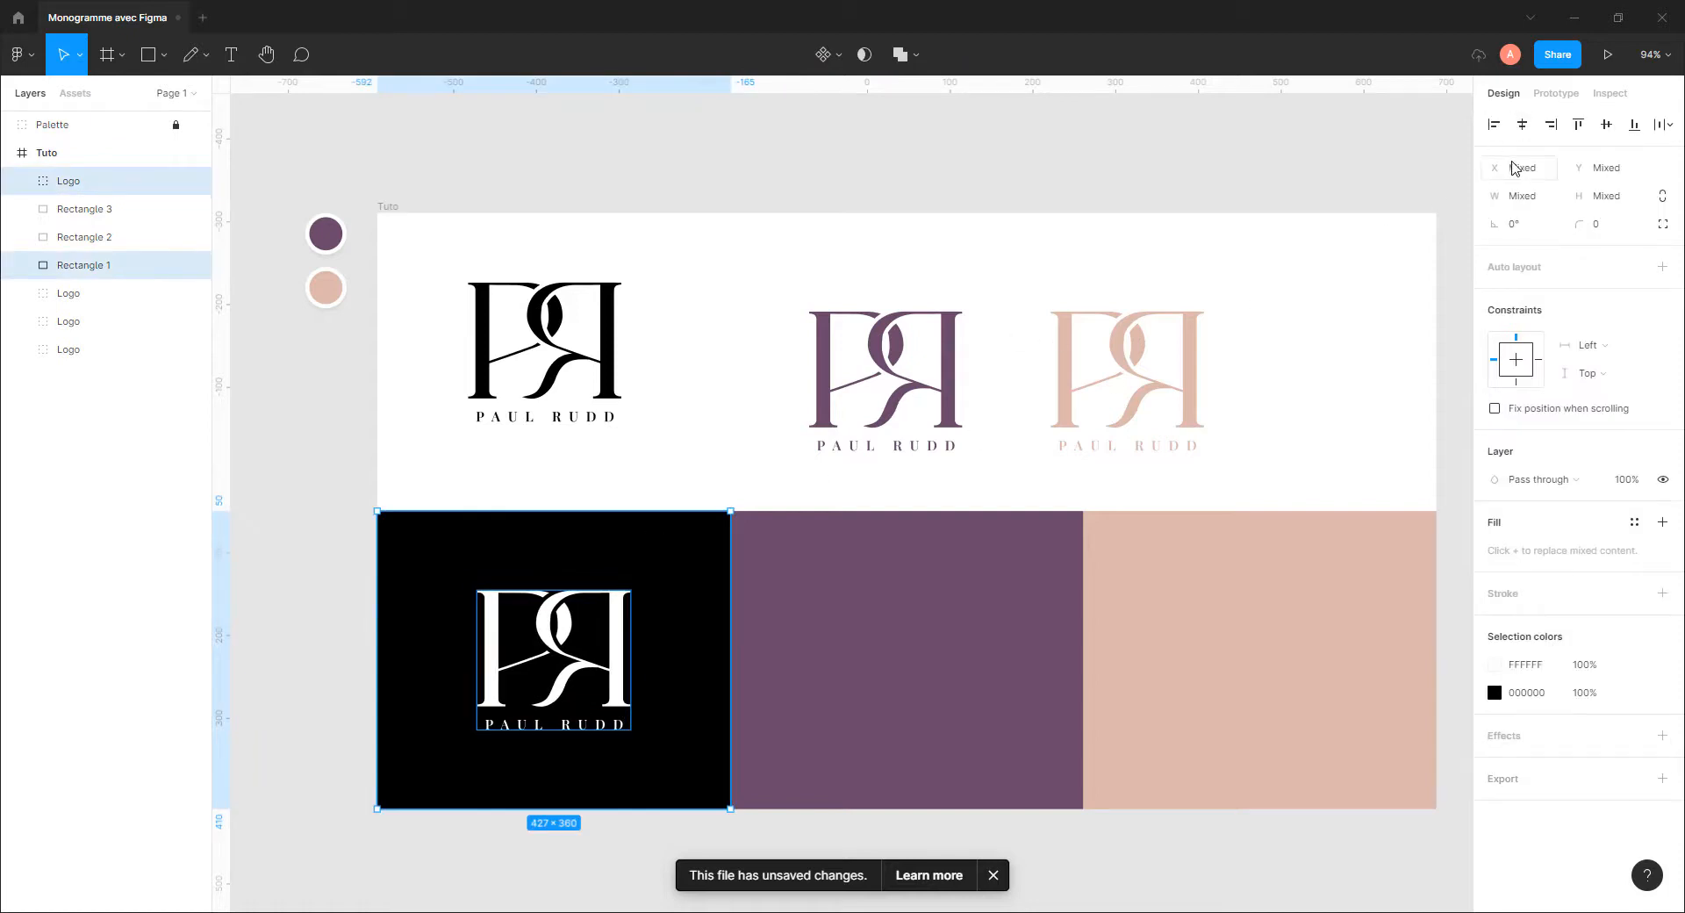
Duplicate the white logo from the black rectangle onto the centers of the purple and pink rectangles
click(751, 472)
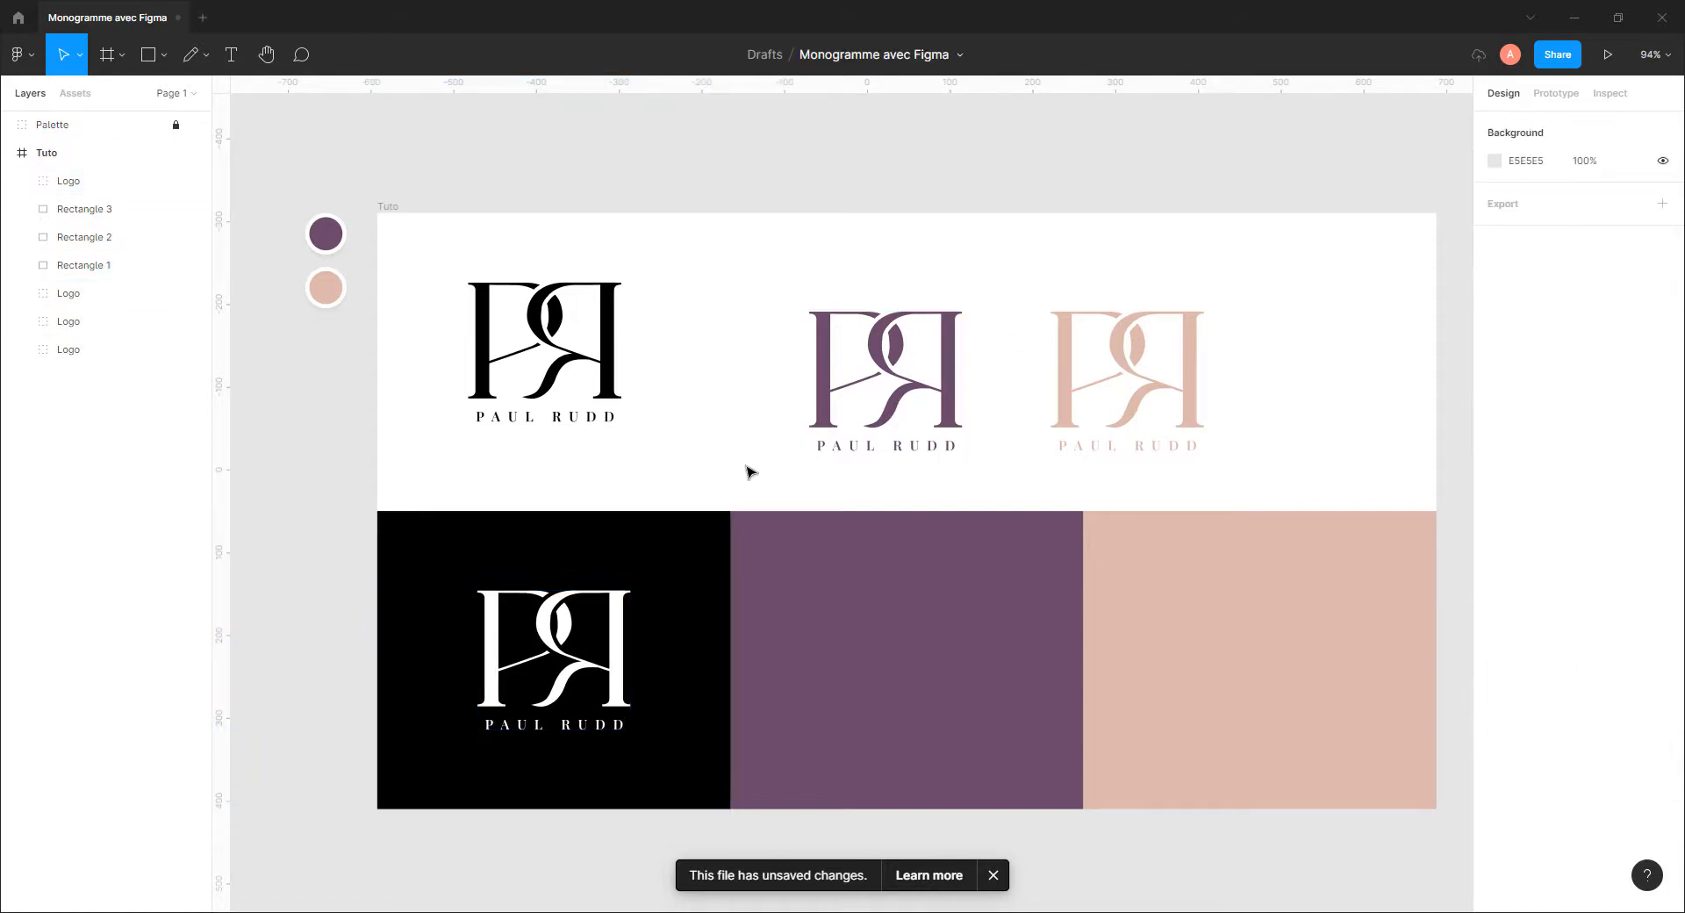
click(619, 606)
drag(625, 641, 1326, 638)
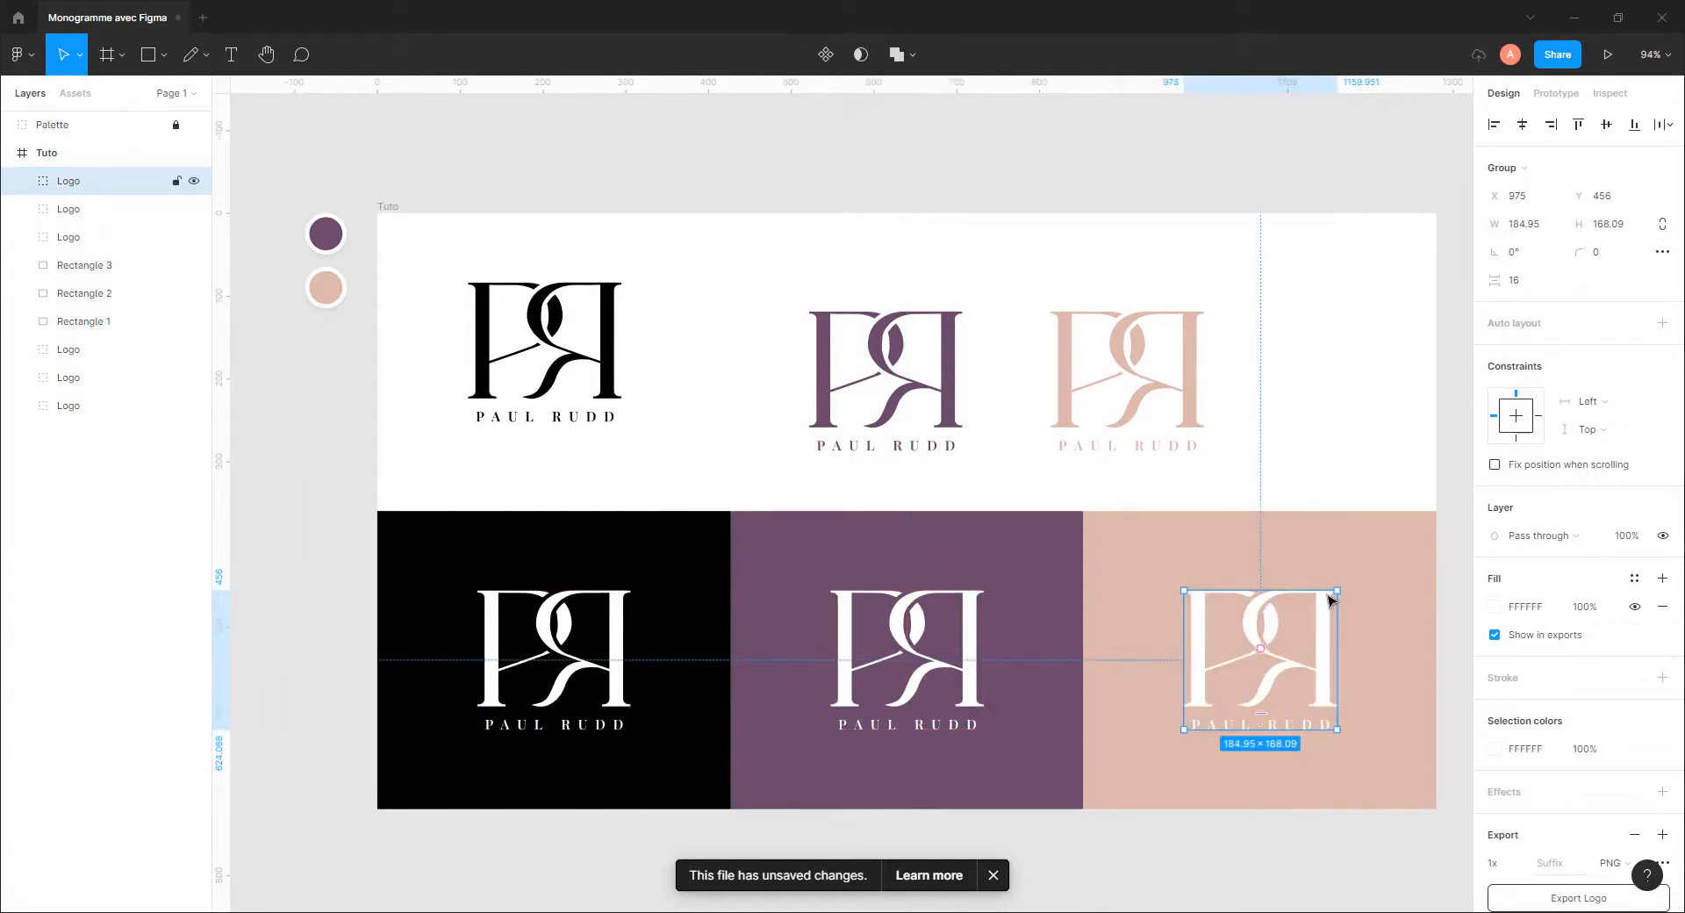
Fill the logo on the purple rectangle with the pink document color DBB9AB
click(970, 645)
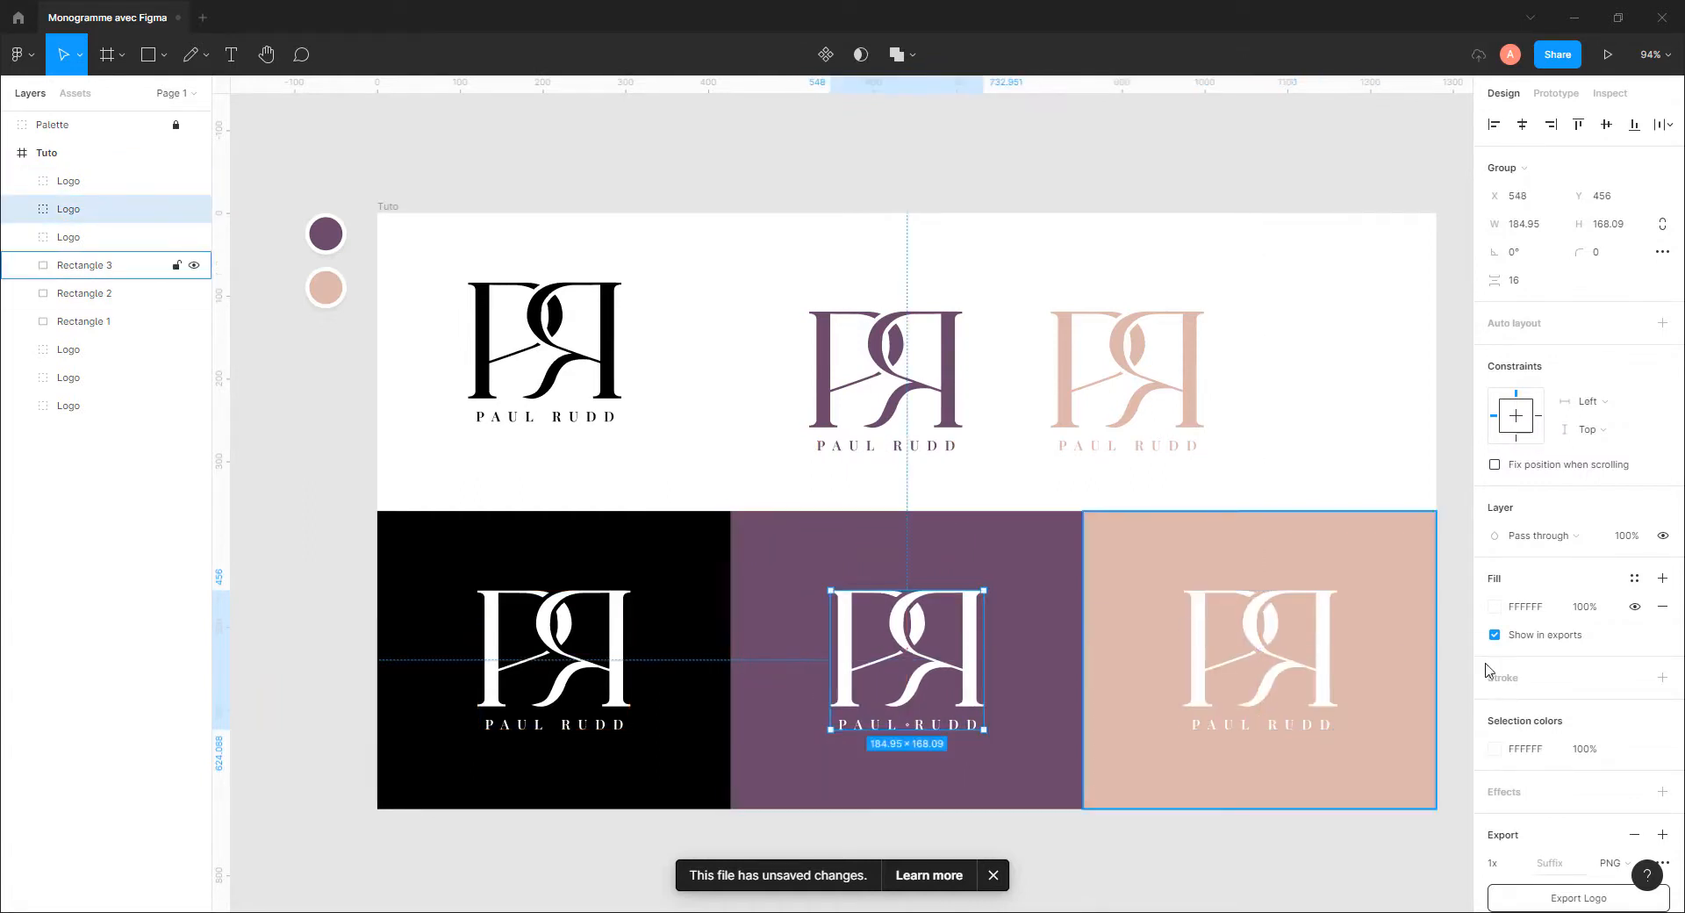
click(1496, 606)
click(1315, 822)
click(1195, 572)
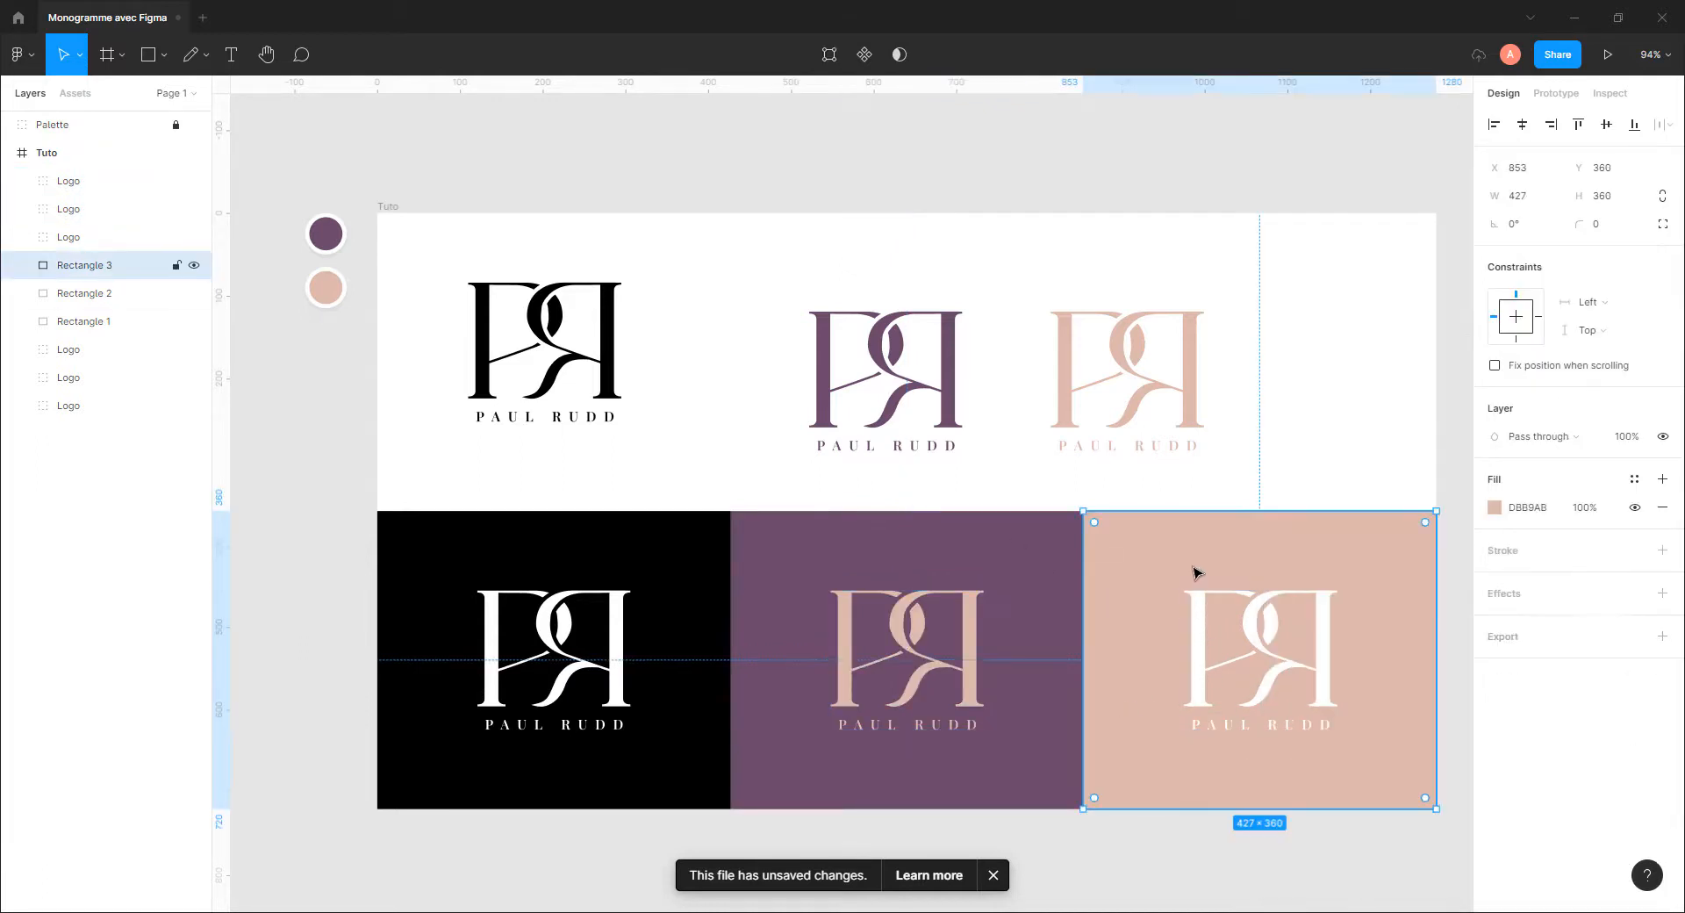
Fill the logo on the pink rectangle with the purple document color 69486B
click(1323, 634)
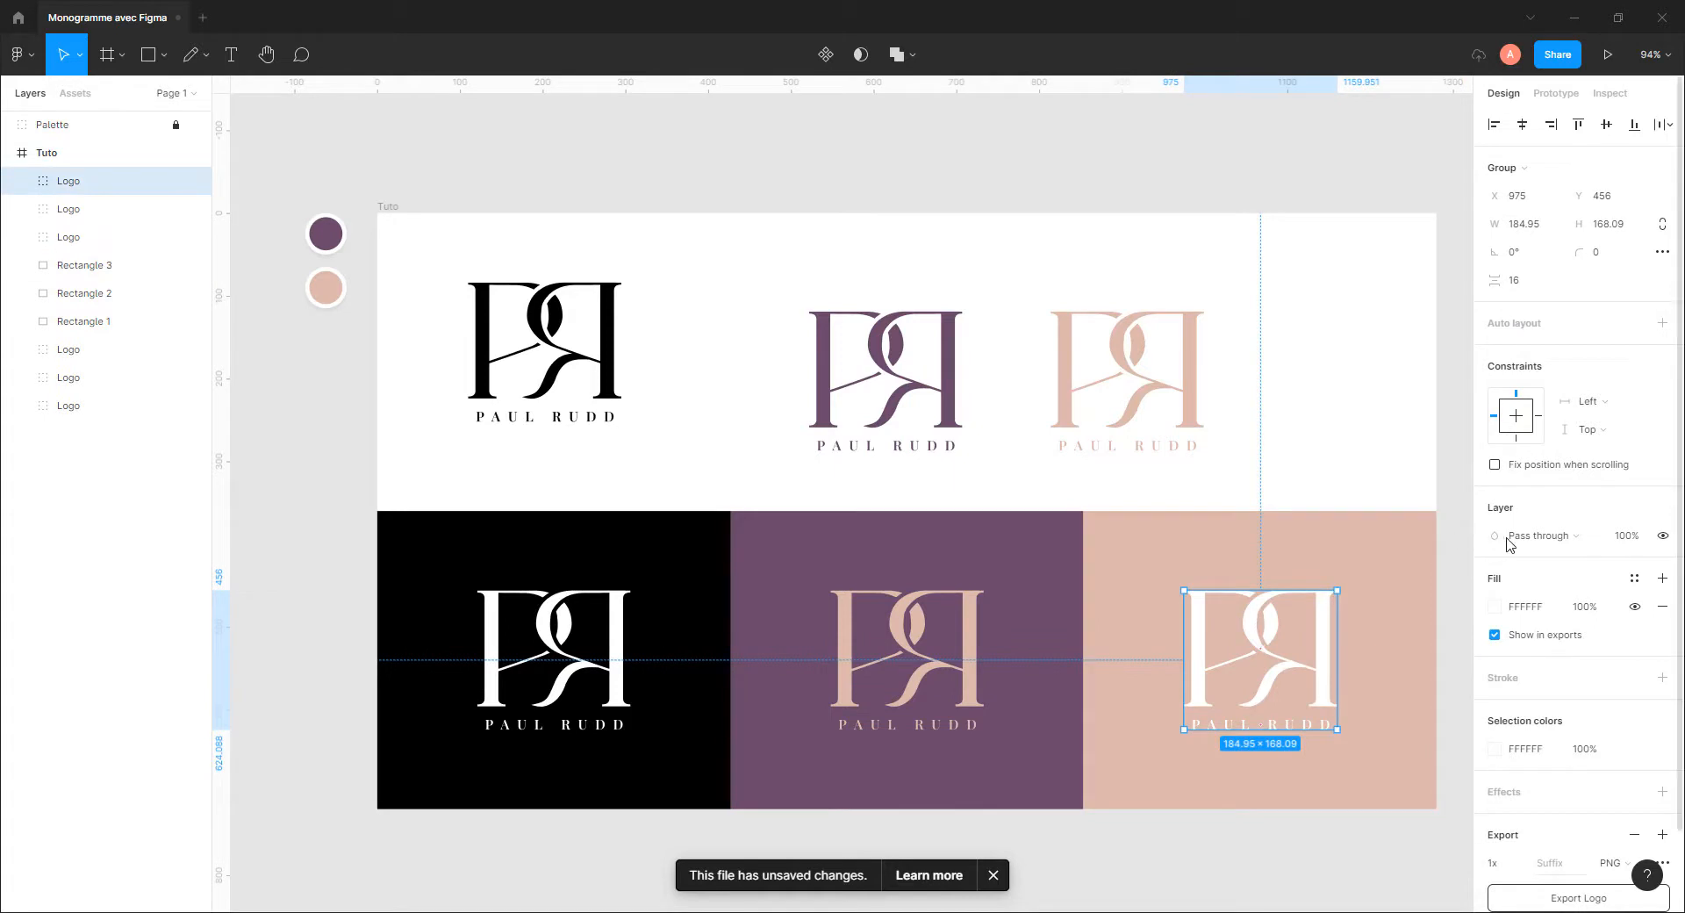
click(1495, 606)
click(1334, 822)
click(1337, 414)
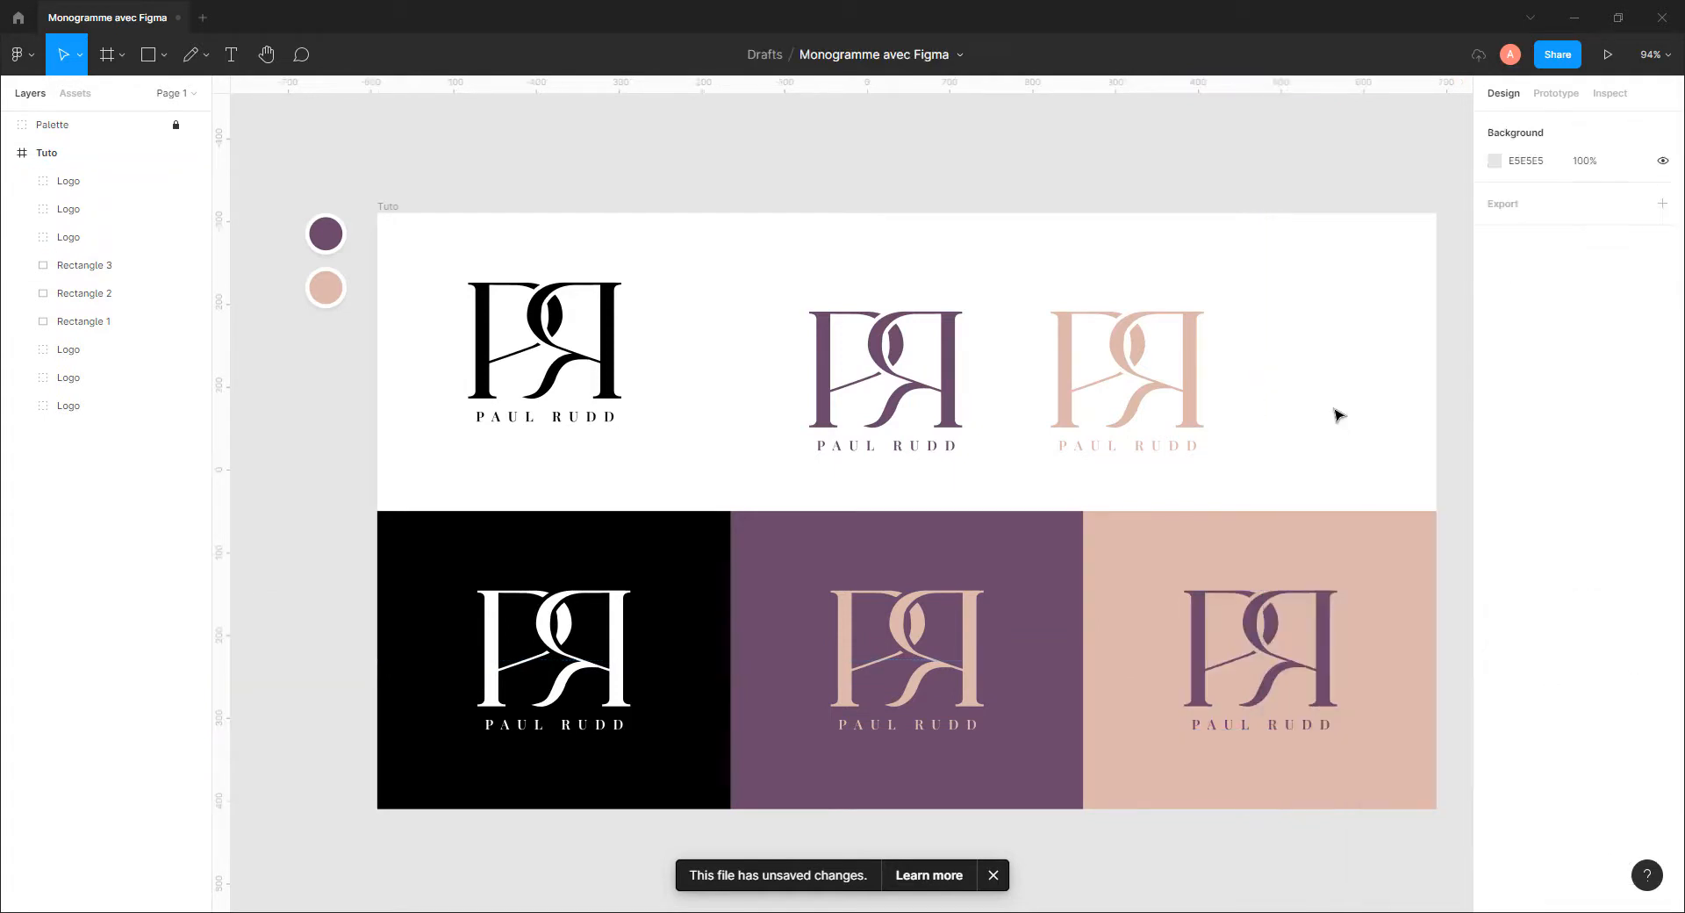
Center the black, purple and pink logos in the white upper half, each directly above a lower logo, and save the file
drag(611, 383, 619, 392)
click(926, 381)
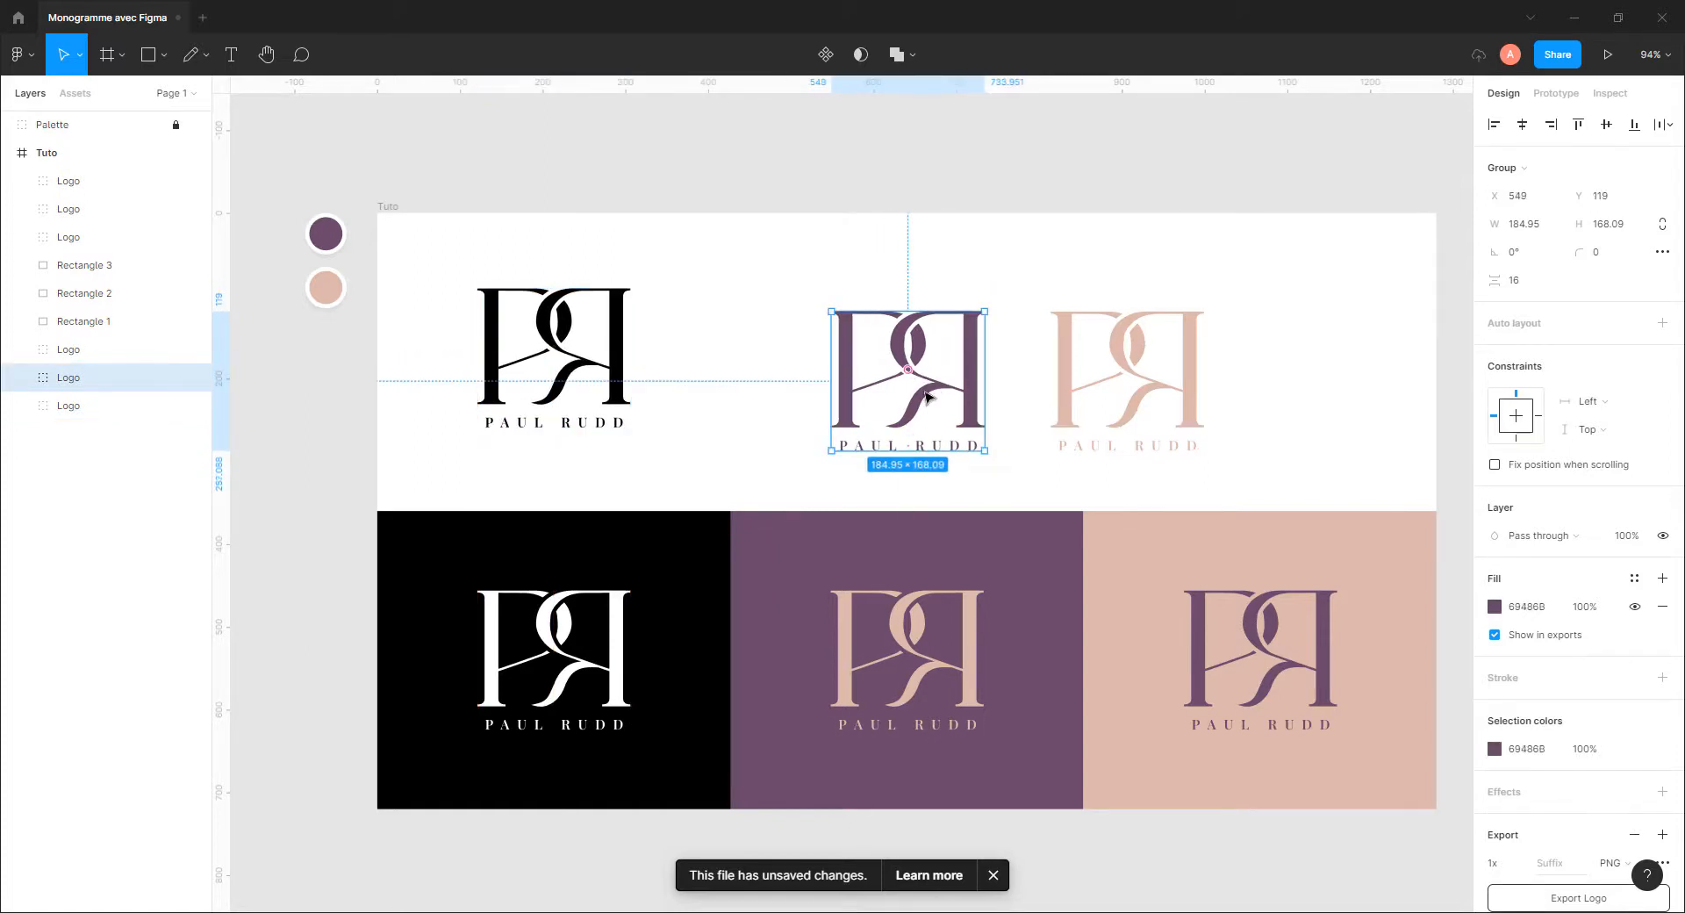
drag(925, 382, 950, 358)
drag(1052, 379, 1201, 369)
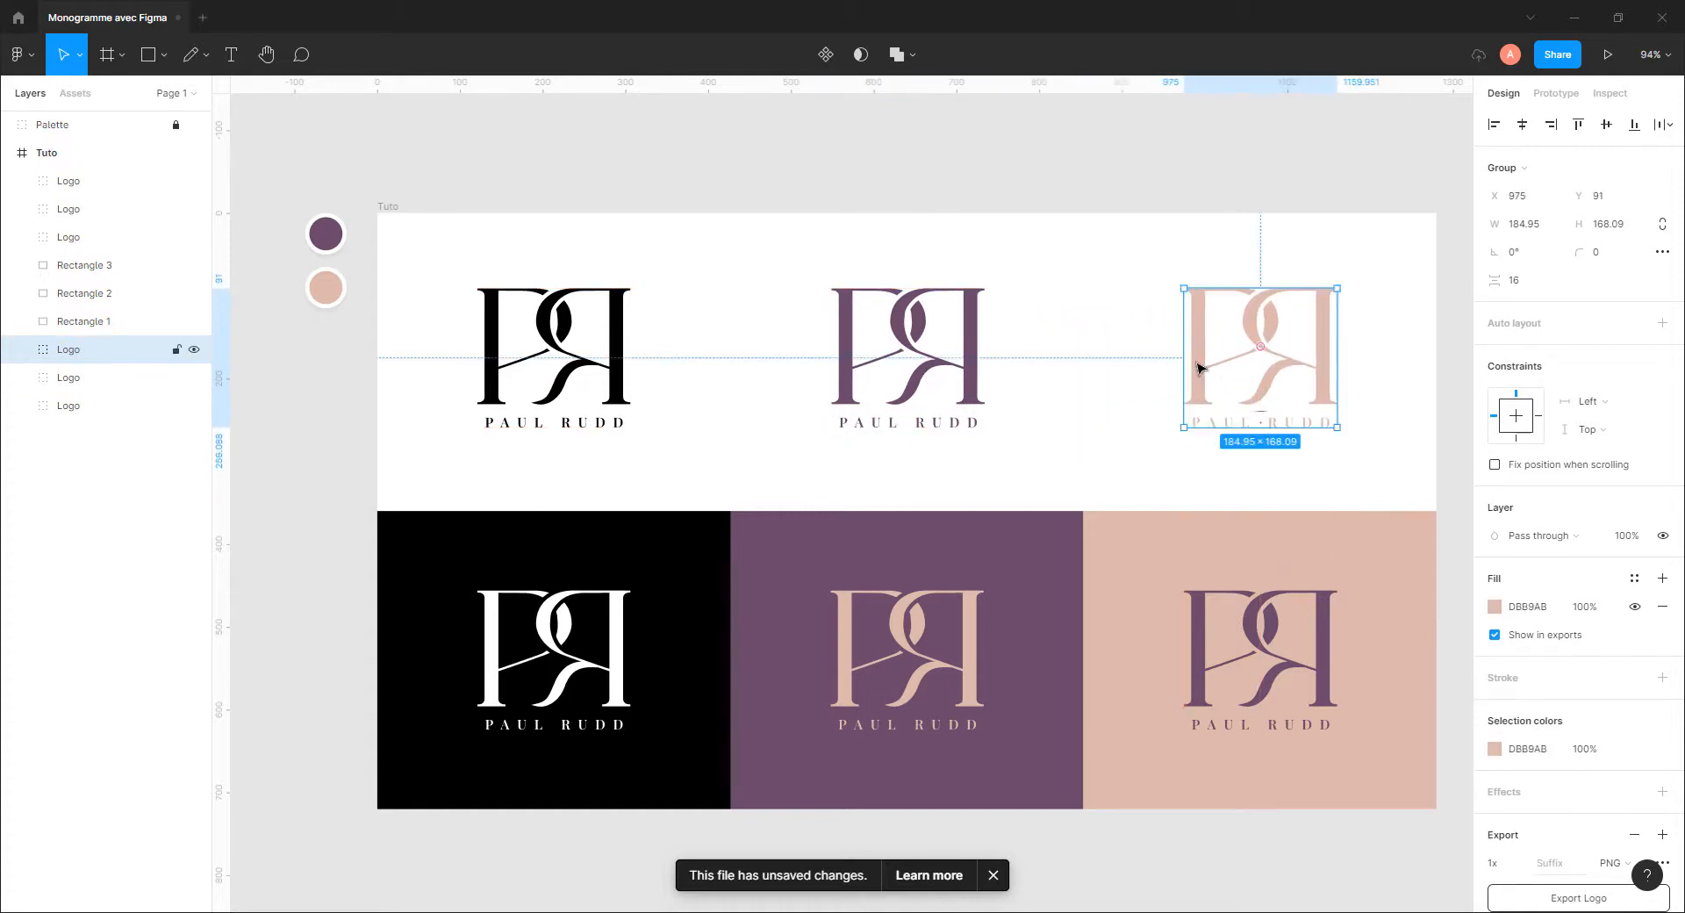
click(1124, 382)
mouse_move(1078, 443)
mouse_down()
mouse_move(1036, 422)
mouse_move(1058, 420)
mouse_move(1038, 425)
mouse_move(1060, 439)
mouse_up()
key(ctrl+s)
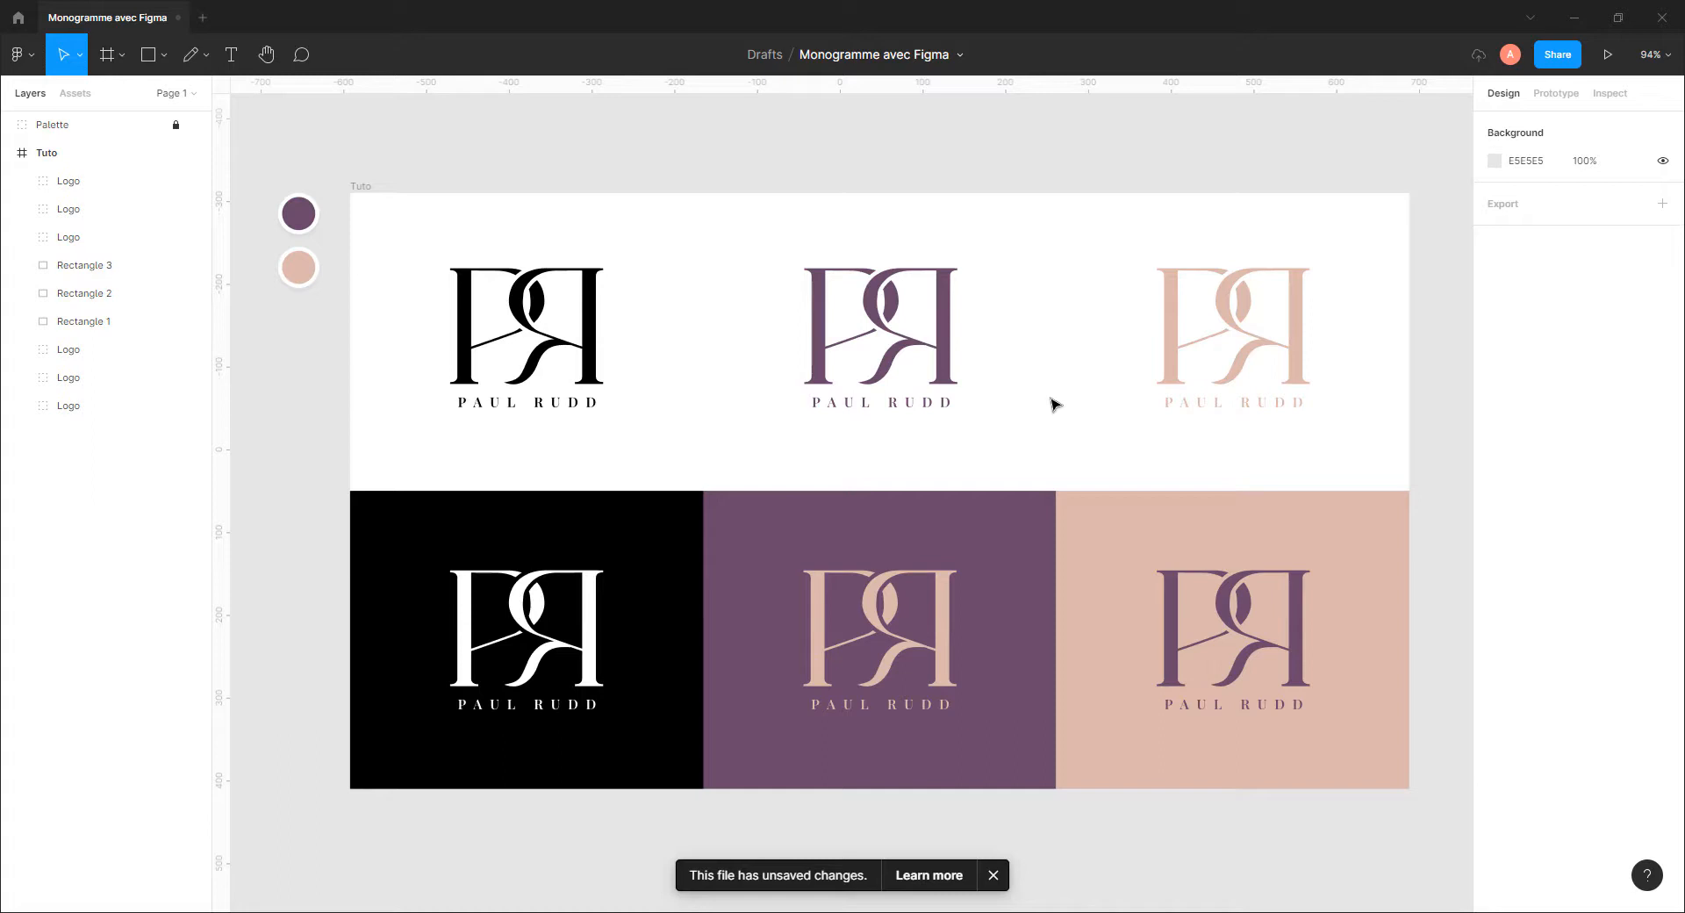
Draw a new frame about 1642 × 1450 to the right of the Tuto frame, level with its top edge
scroll(1080, 446, down, 5)
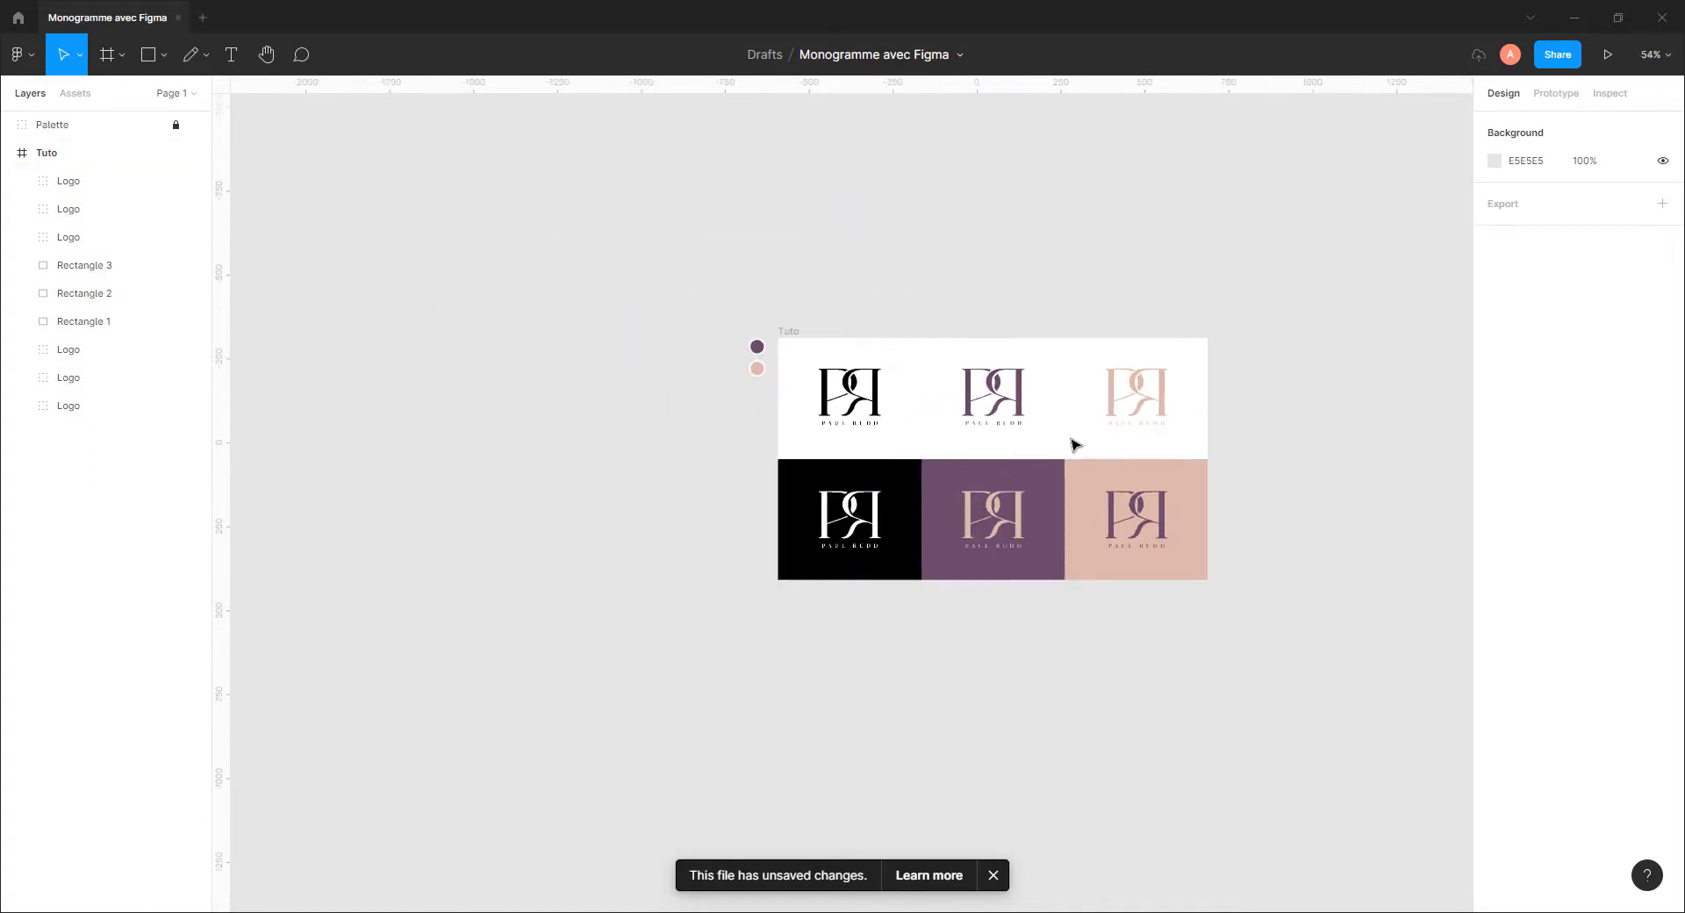
drag(1147, 477, 804, 454)
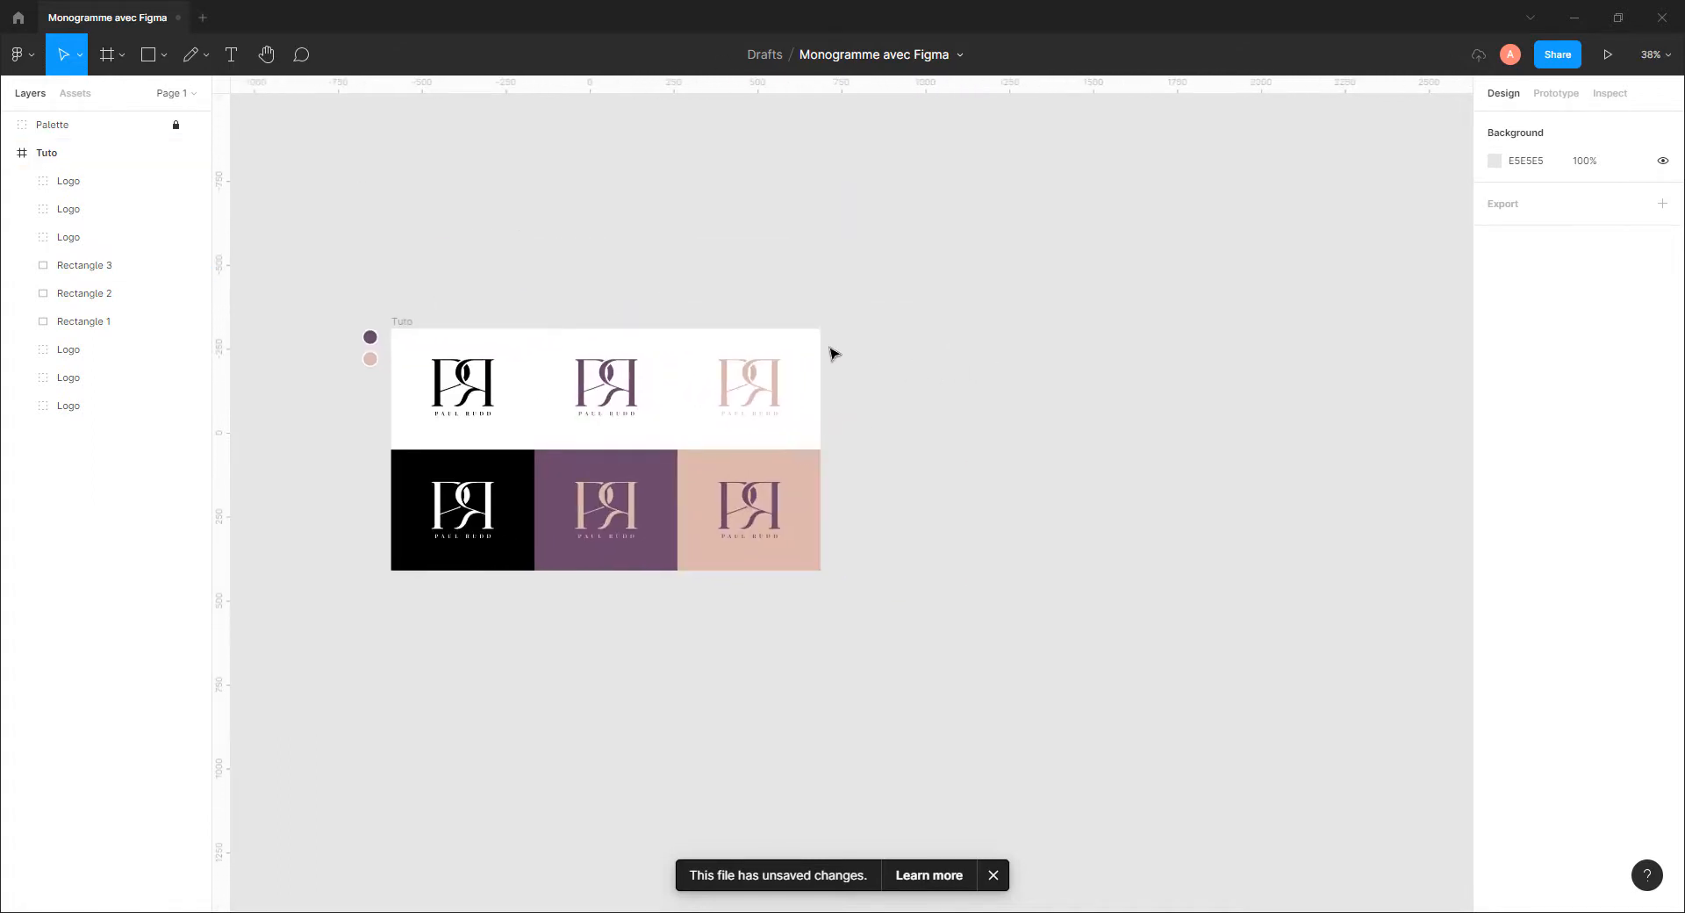
click(117, 61)
click(97, 93)
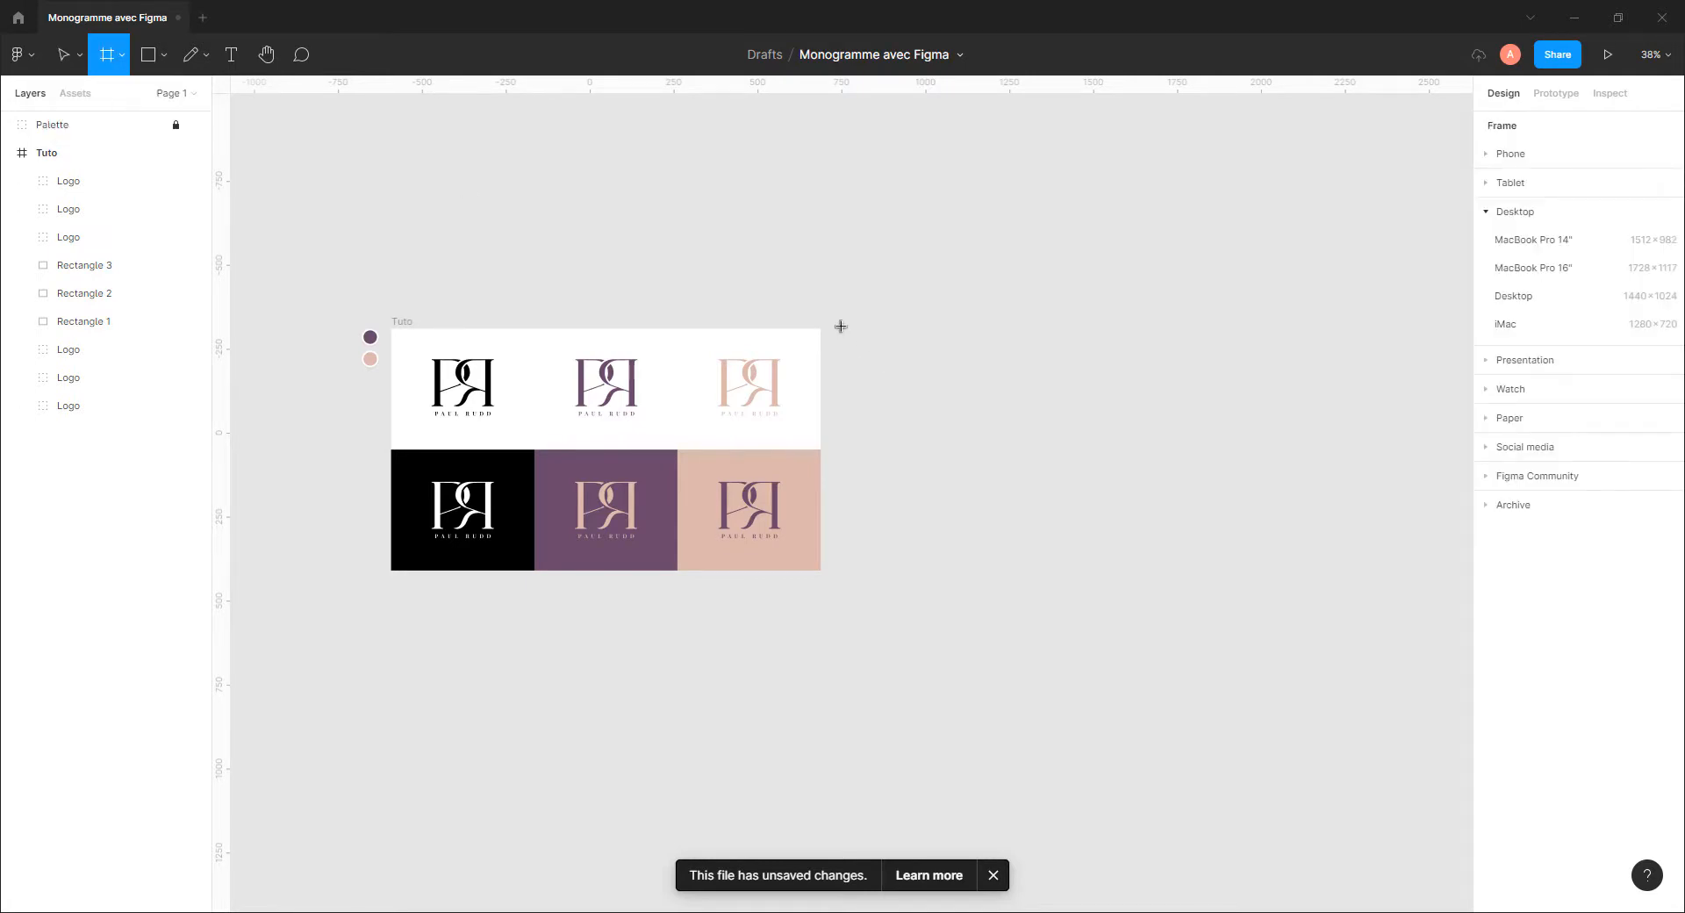
drag(841, 327, 1395, 820)
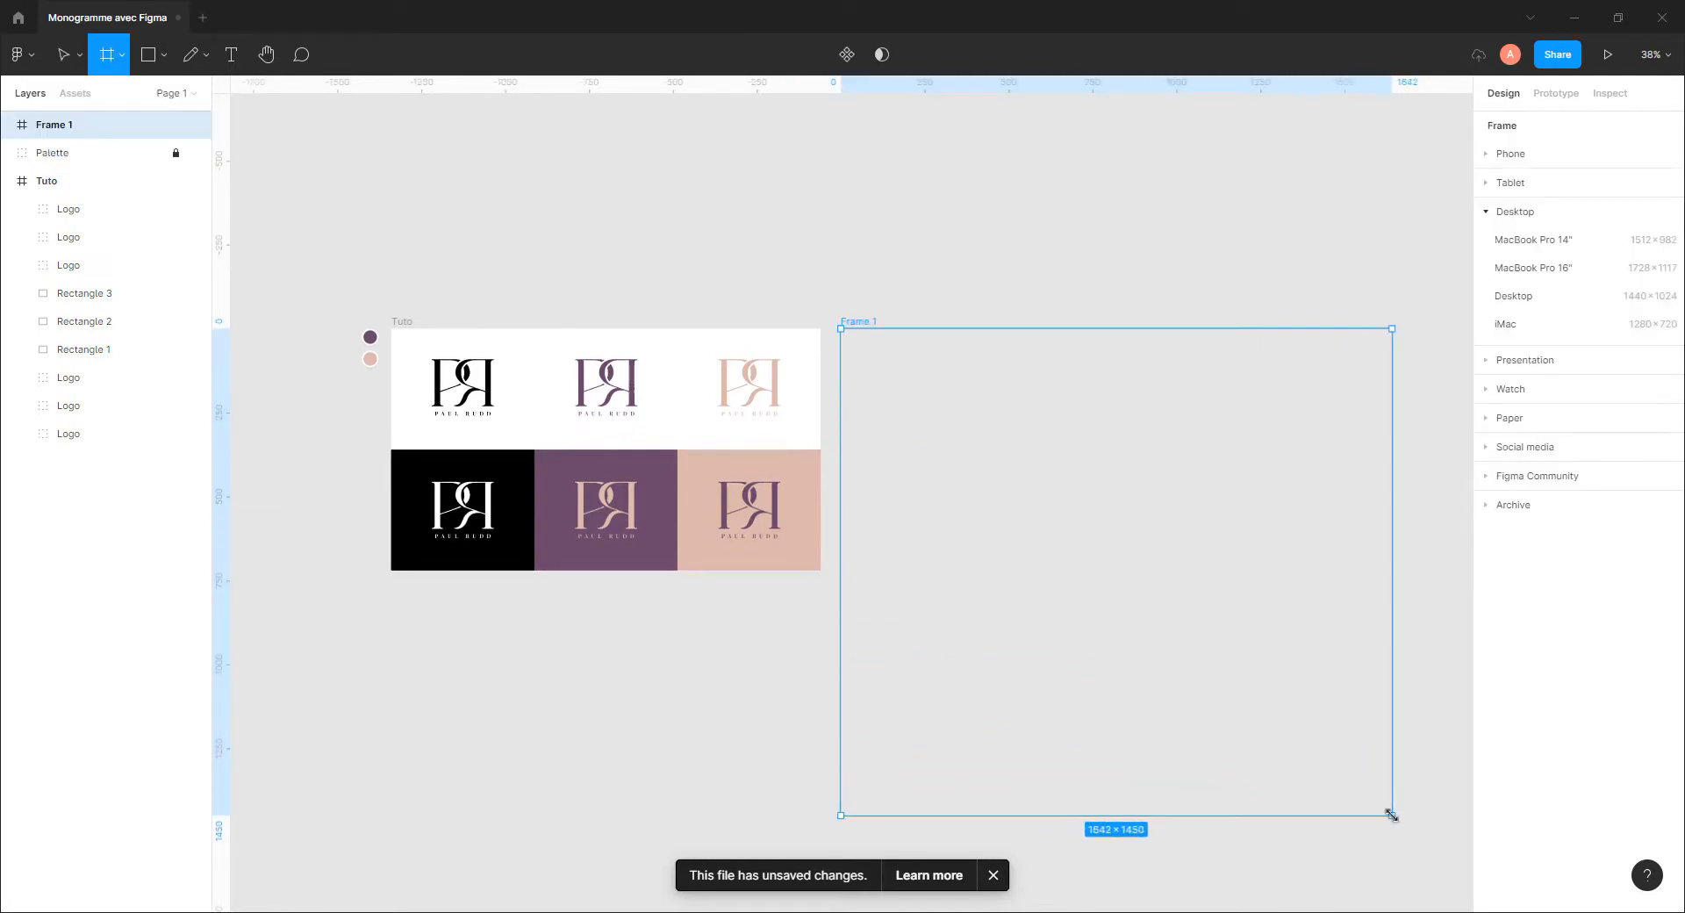
Set the new frame's width and height to 4096 each
click(1549, 231)
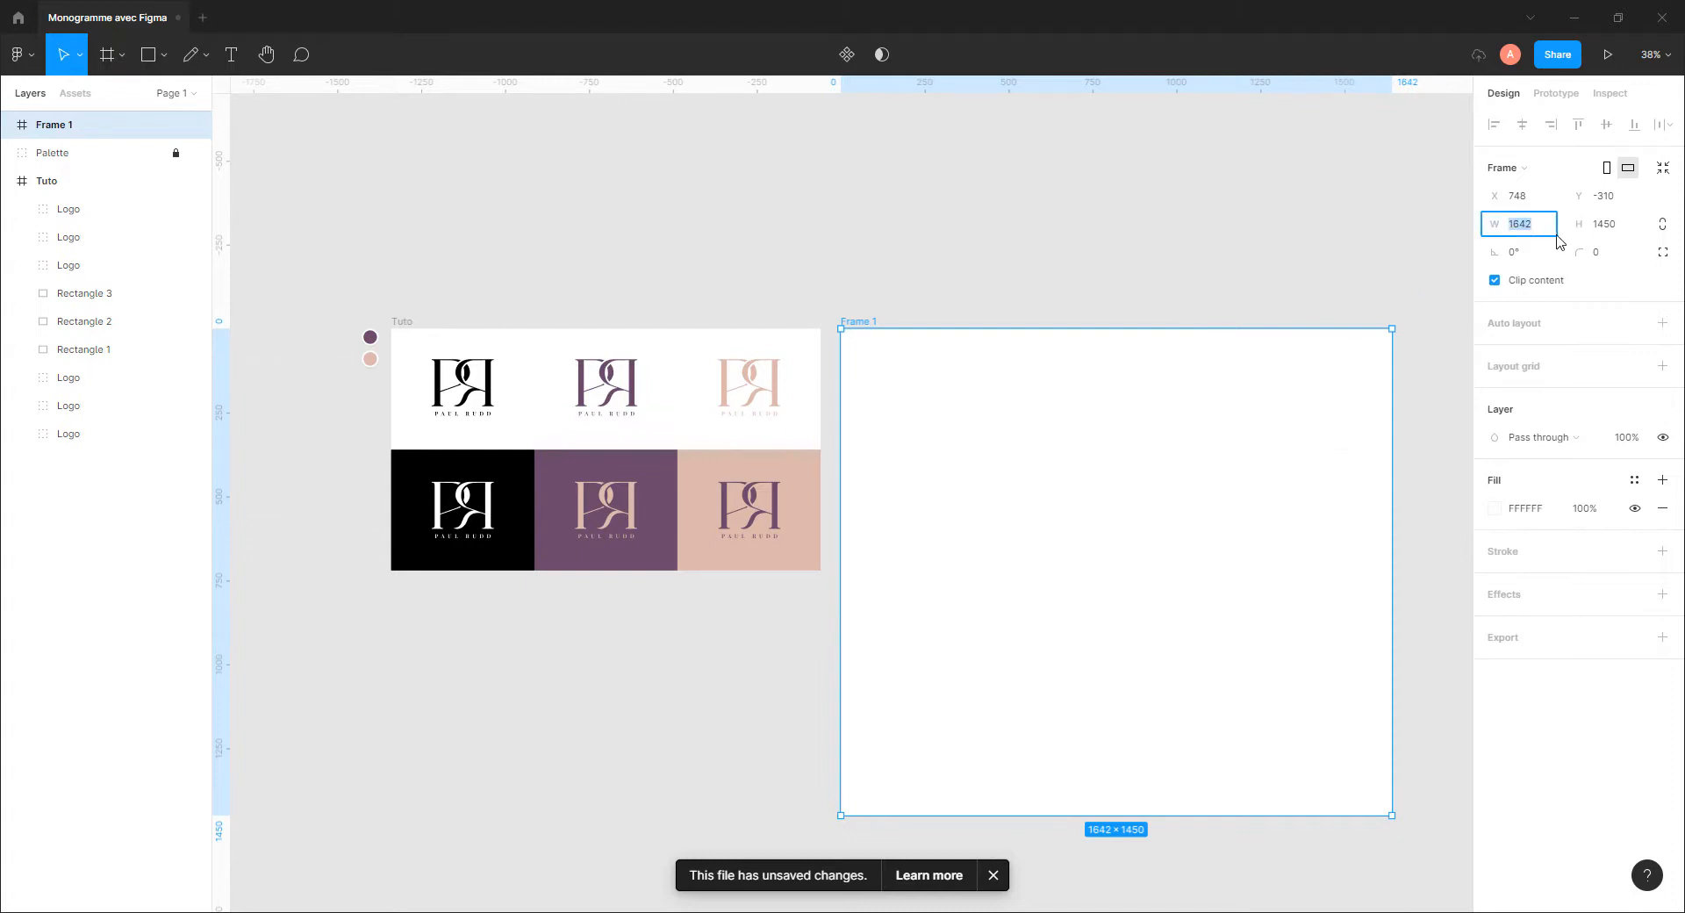
click(1613, 229)
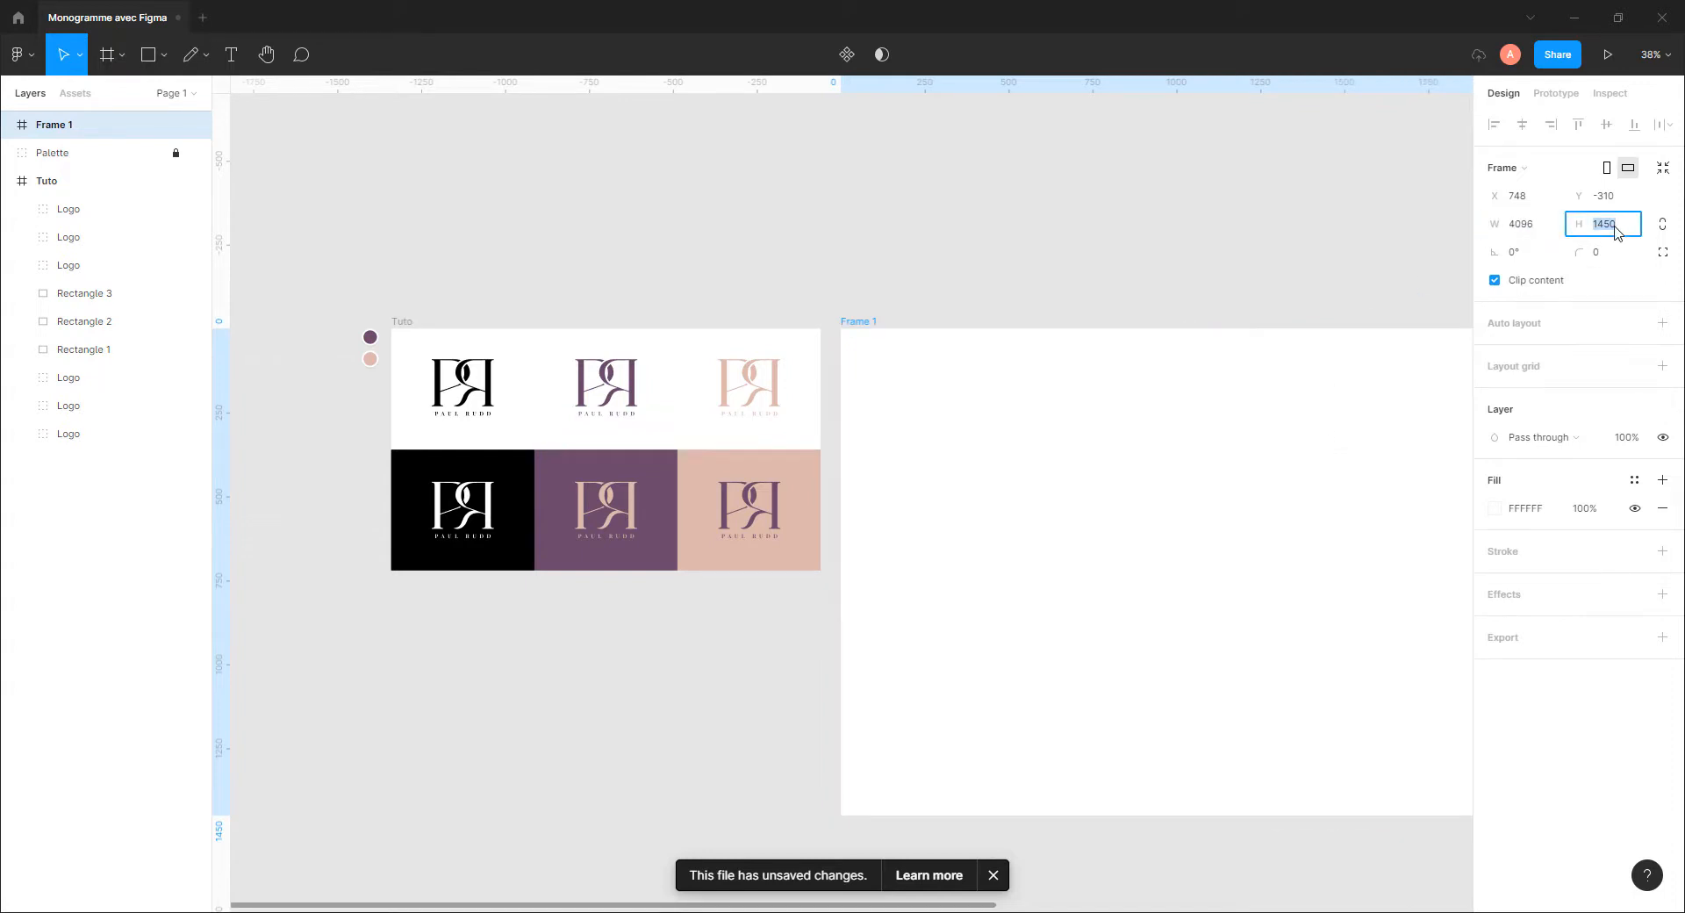
text(4096)
key(Return)
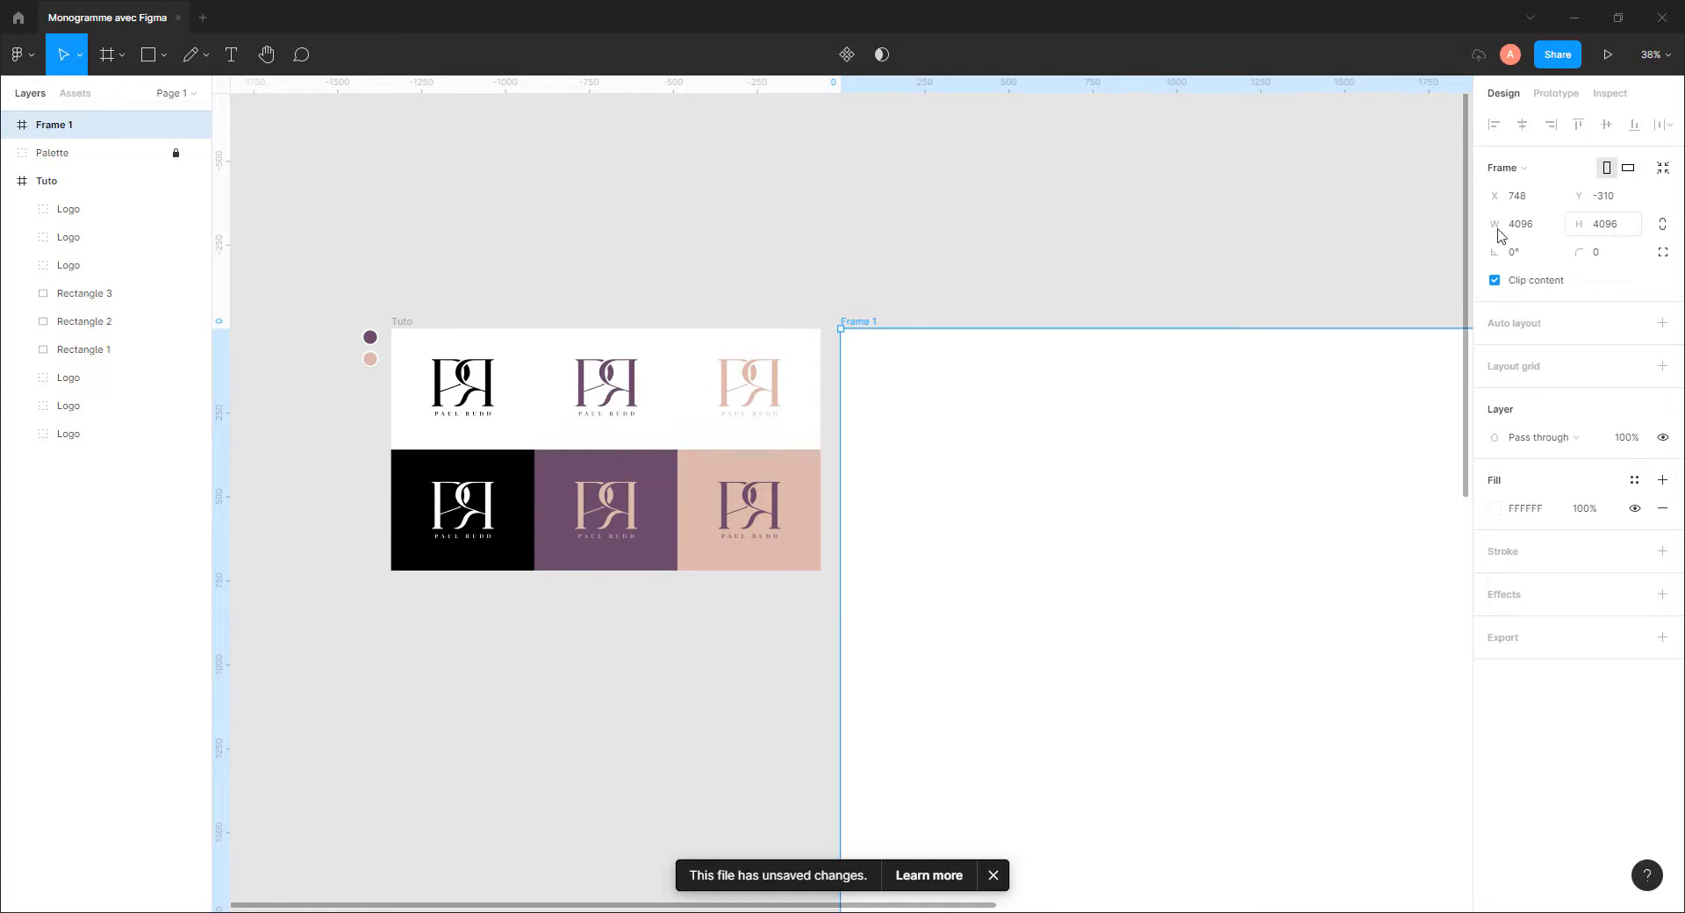
Shift the large frame slightly away from the Tuto frame and rename it Pattern
click(1164, 243)
scroll(1054, 396, down, 3)
drag(1183, 474, 863, 285)
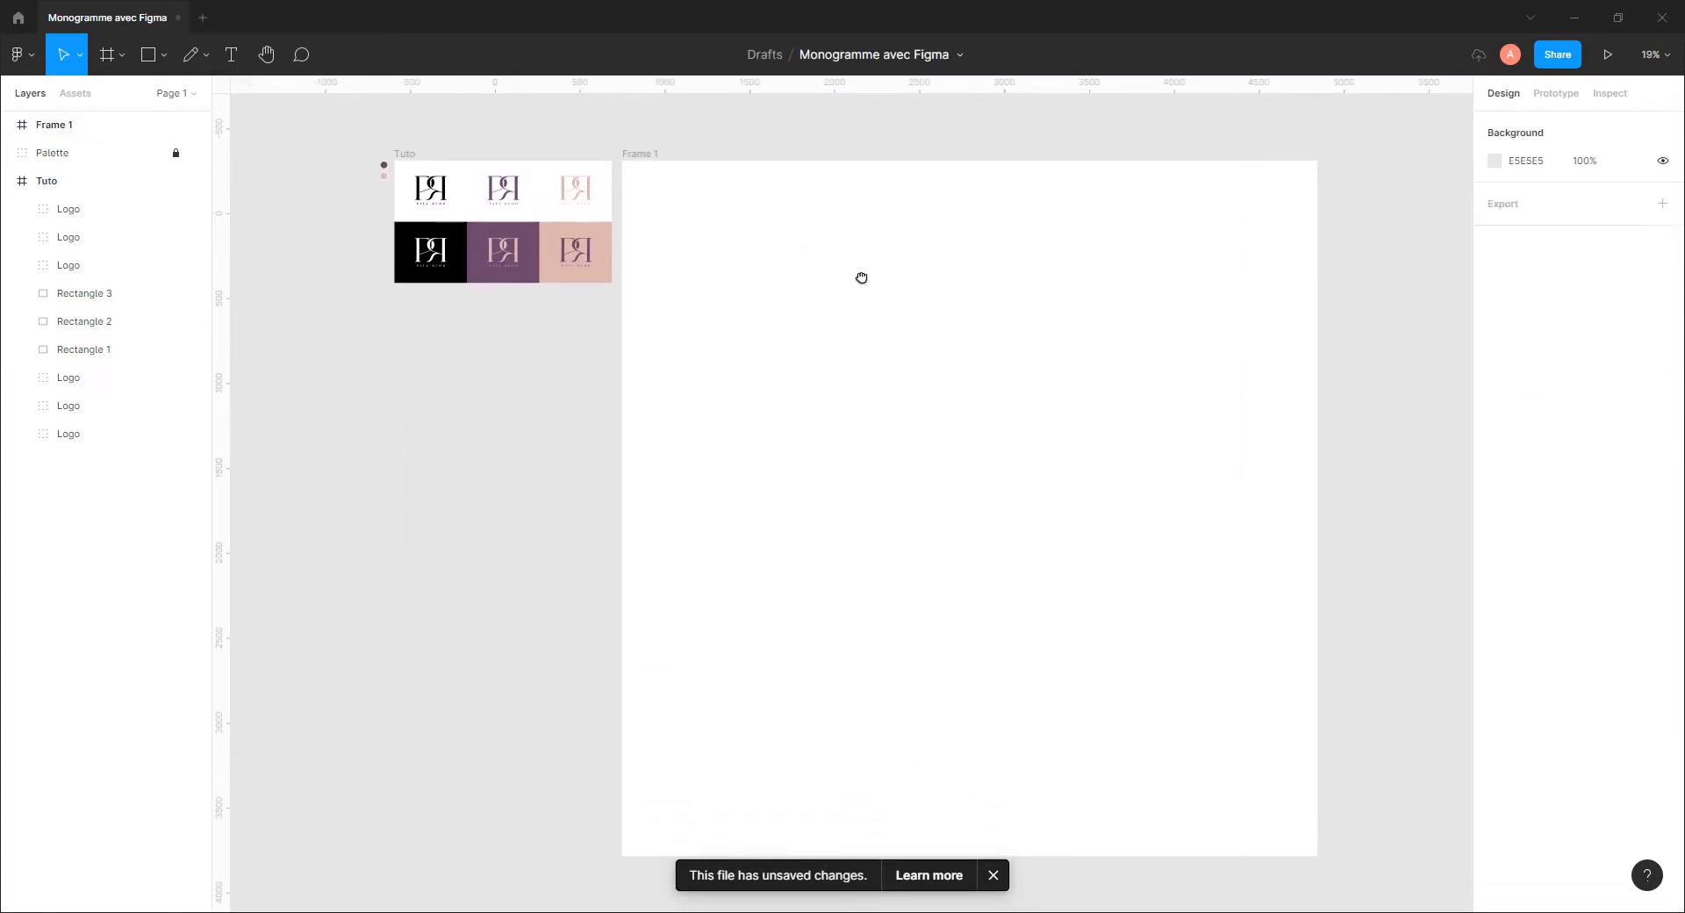
click(745, 256)
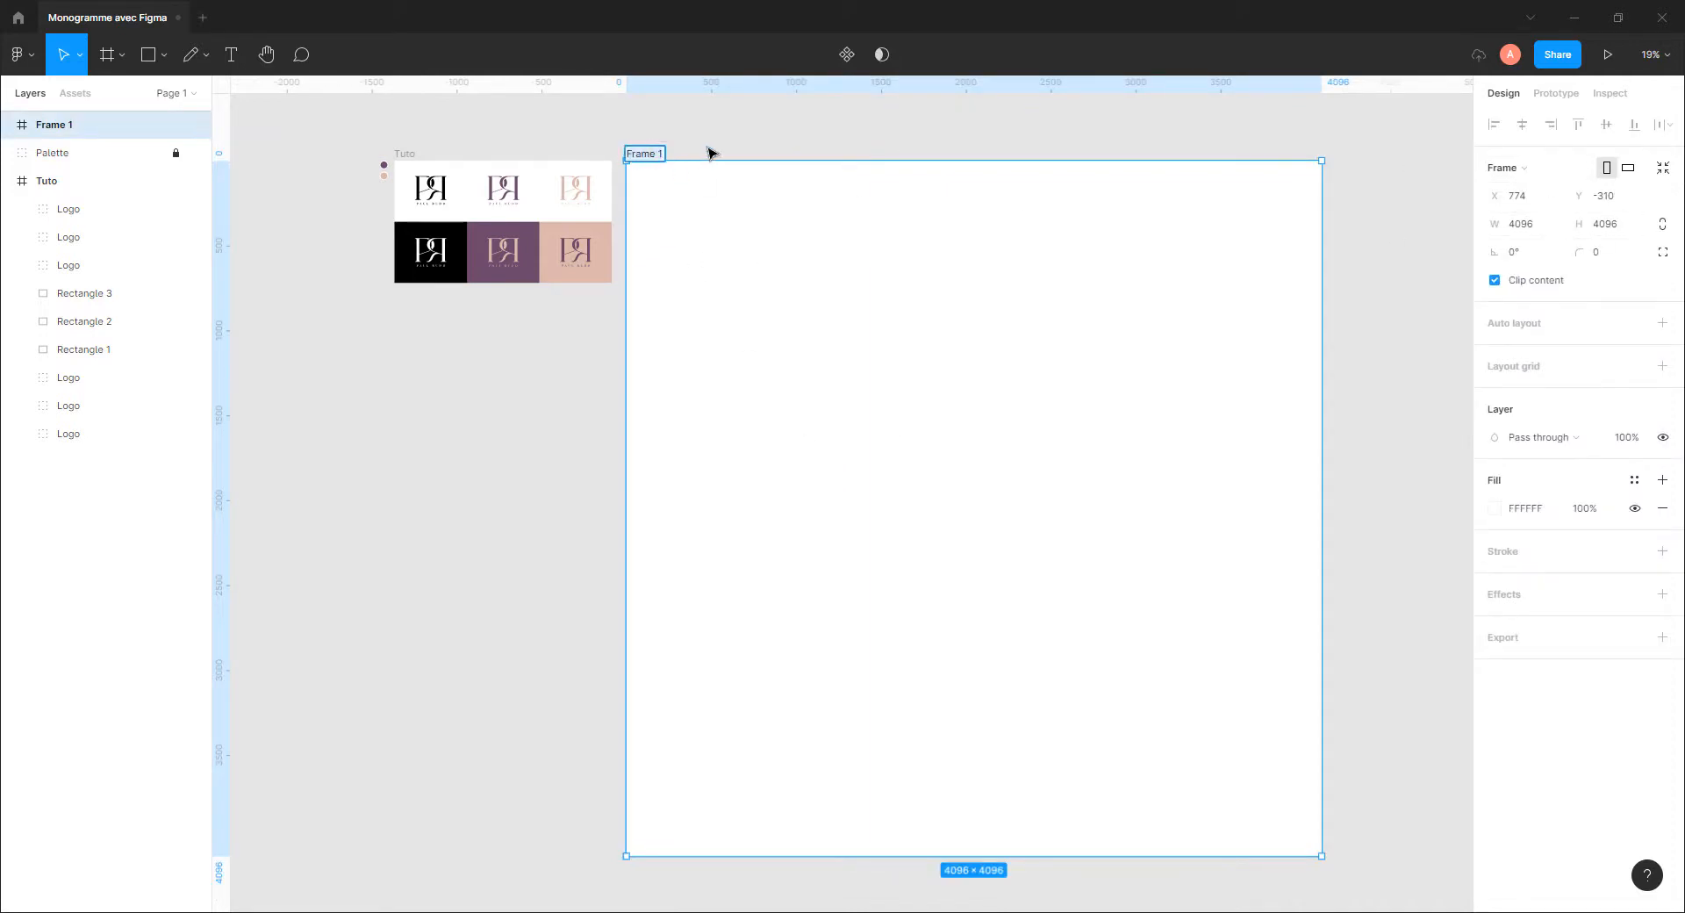
text(Mattern)
key(Return)
click(711, 153)
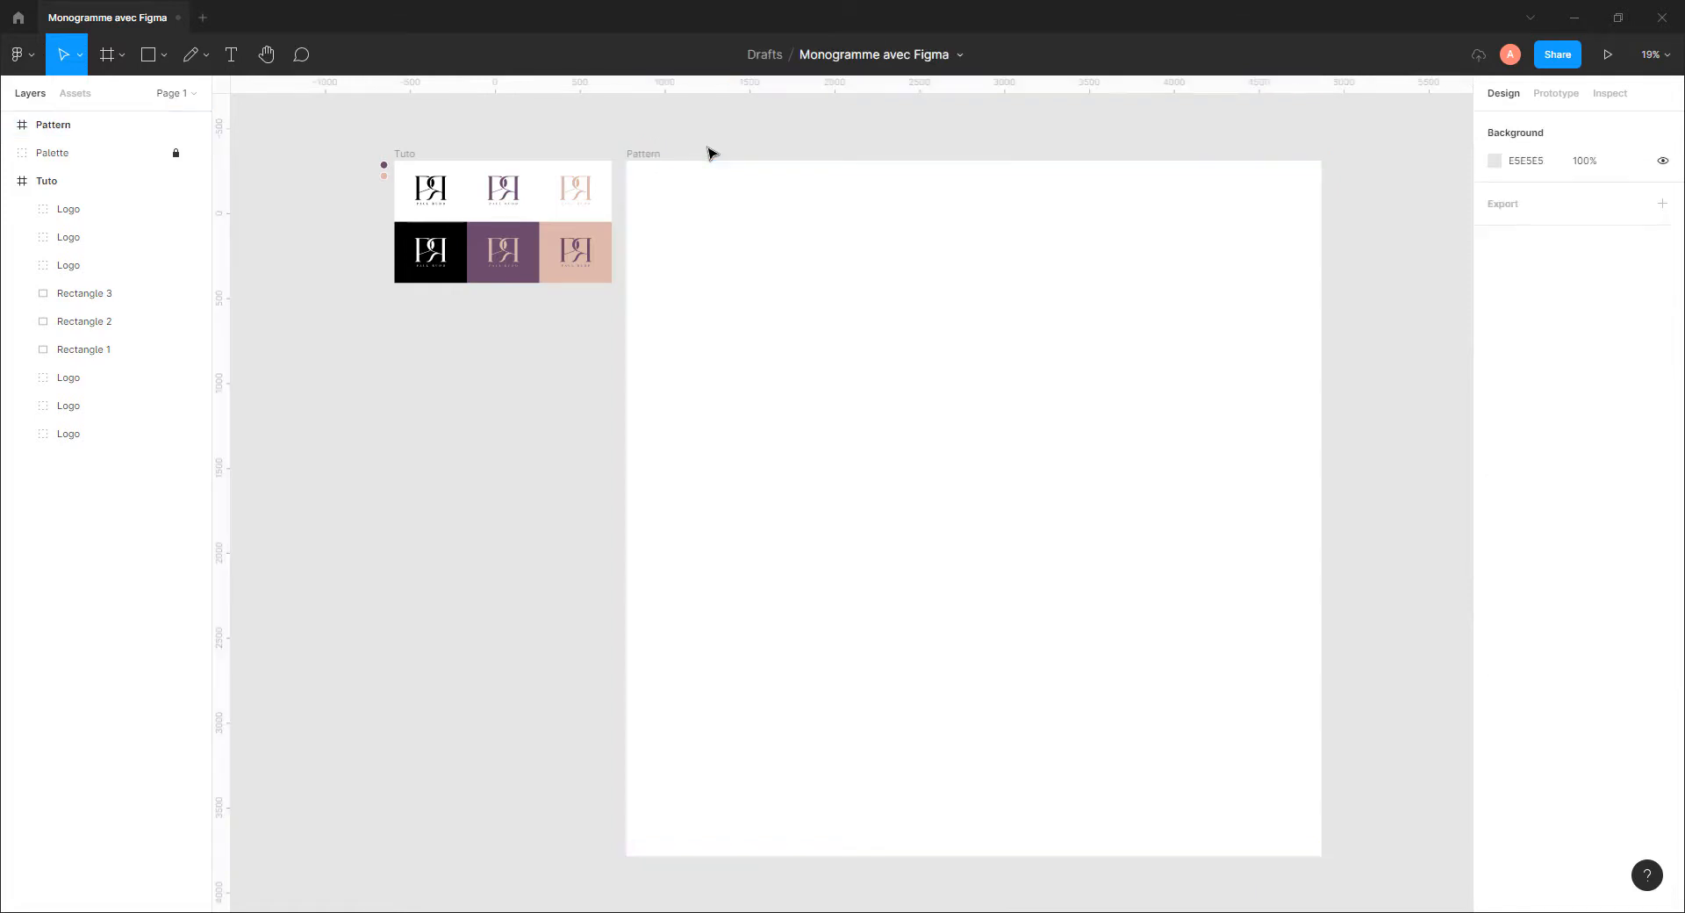
Fill the Pattern frame with the purple document color 69486B
click(649, 159)
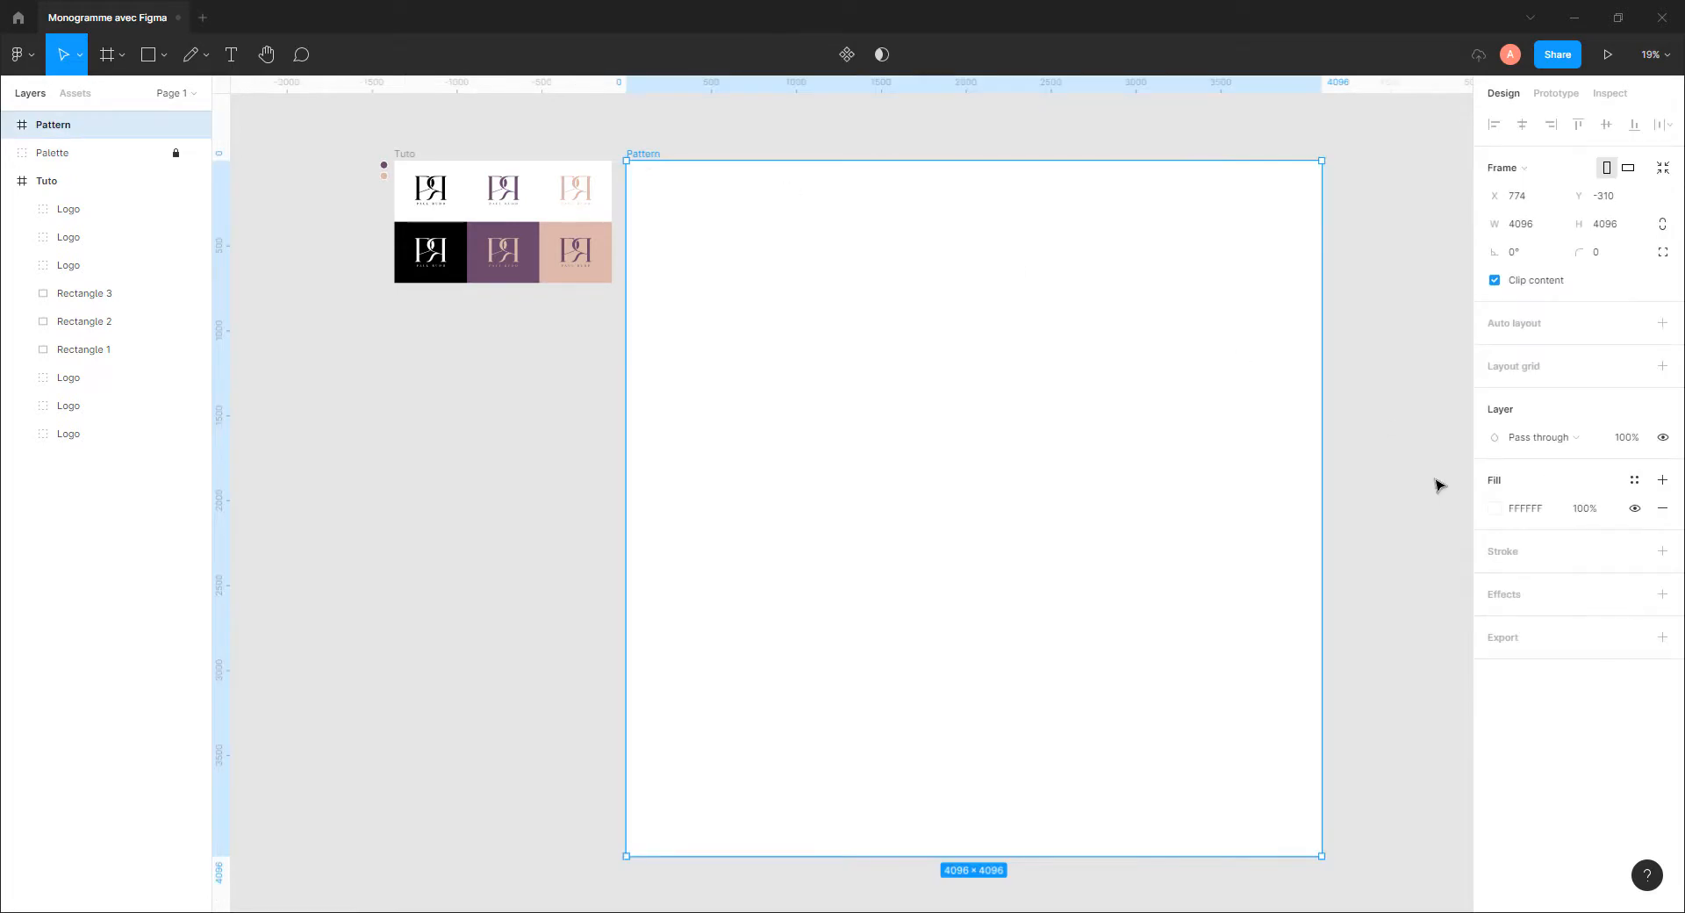
click(1495, 508)
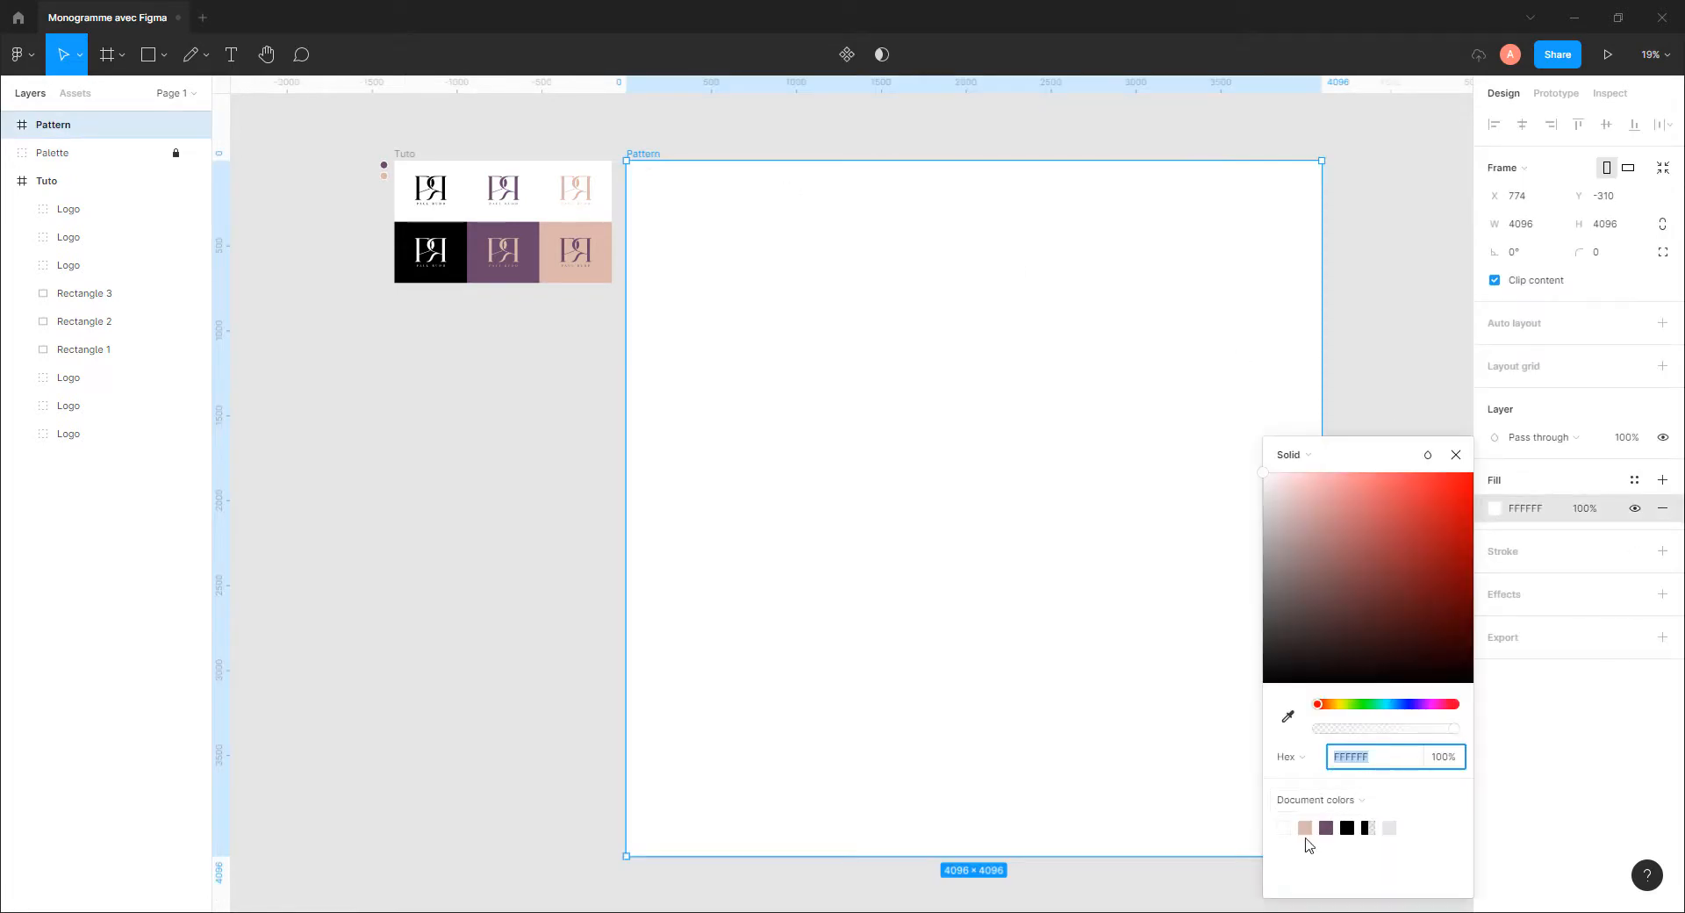
click(1332, 825)
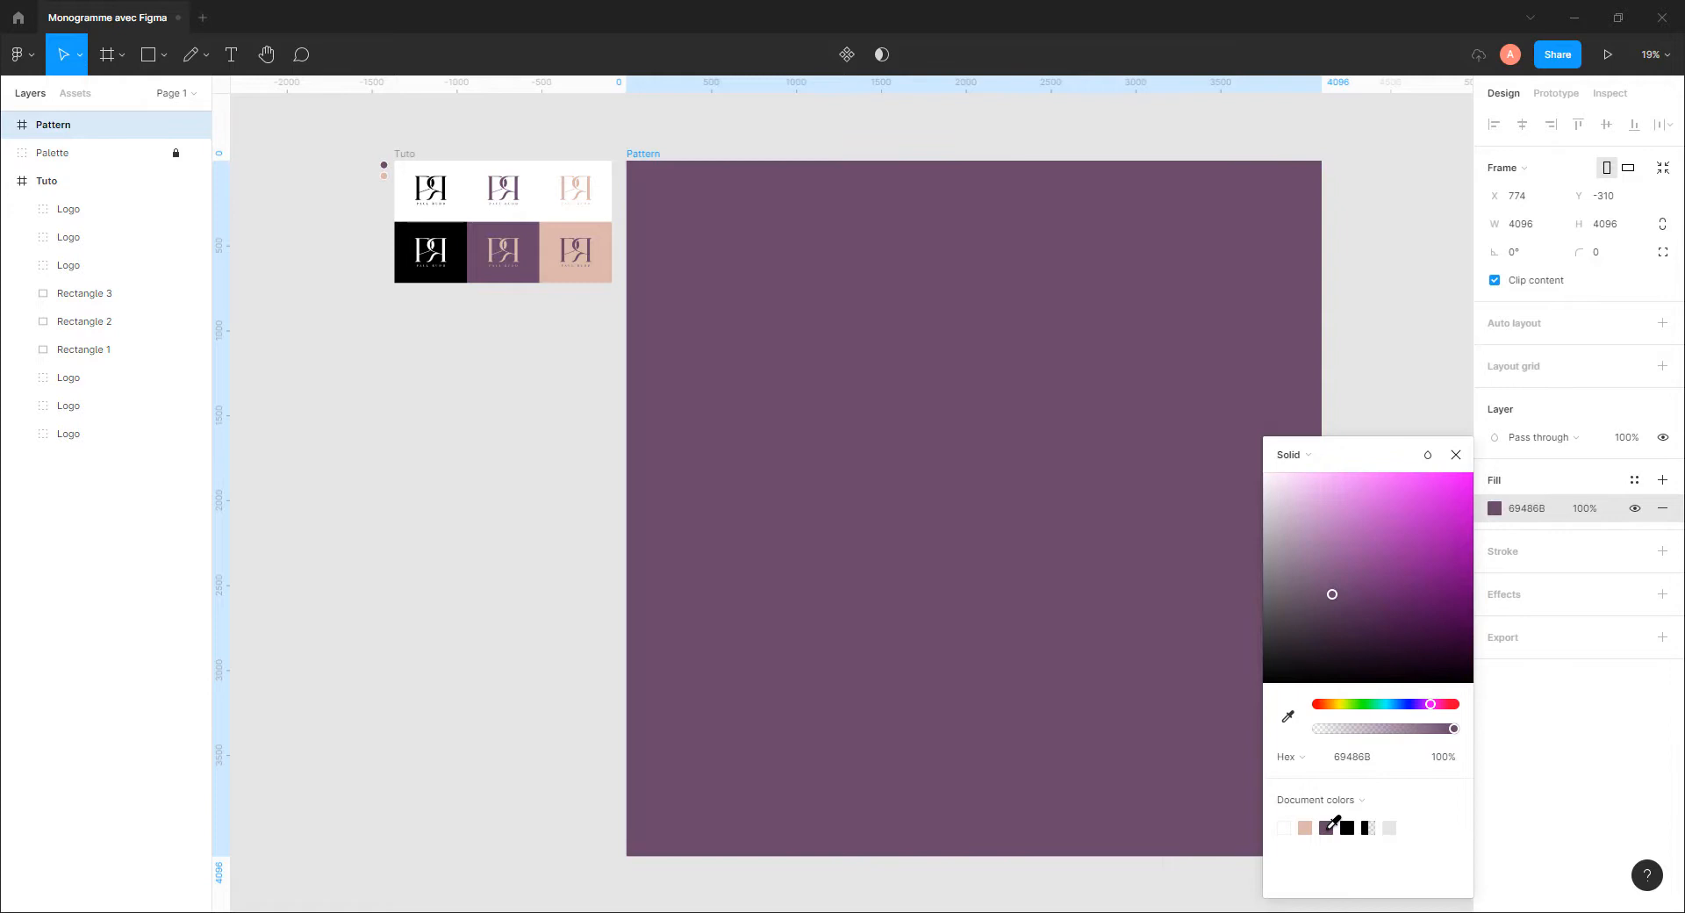
click(1456, 453)
click(1361, 387)
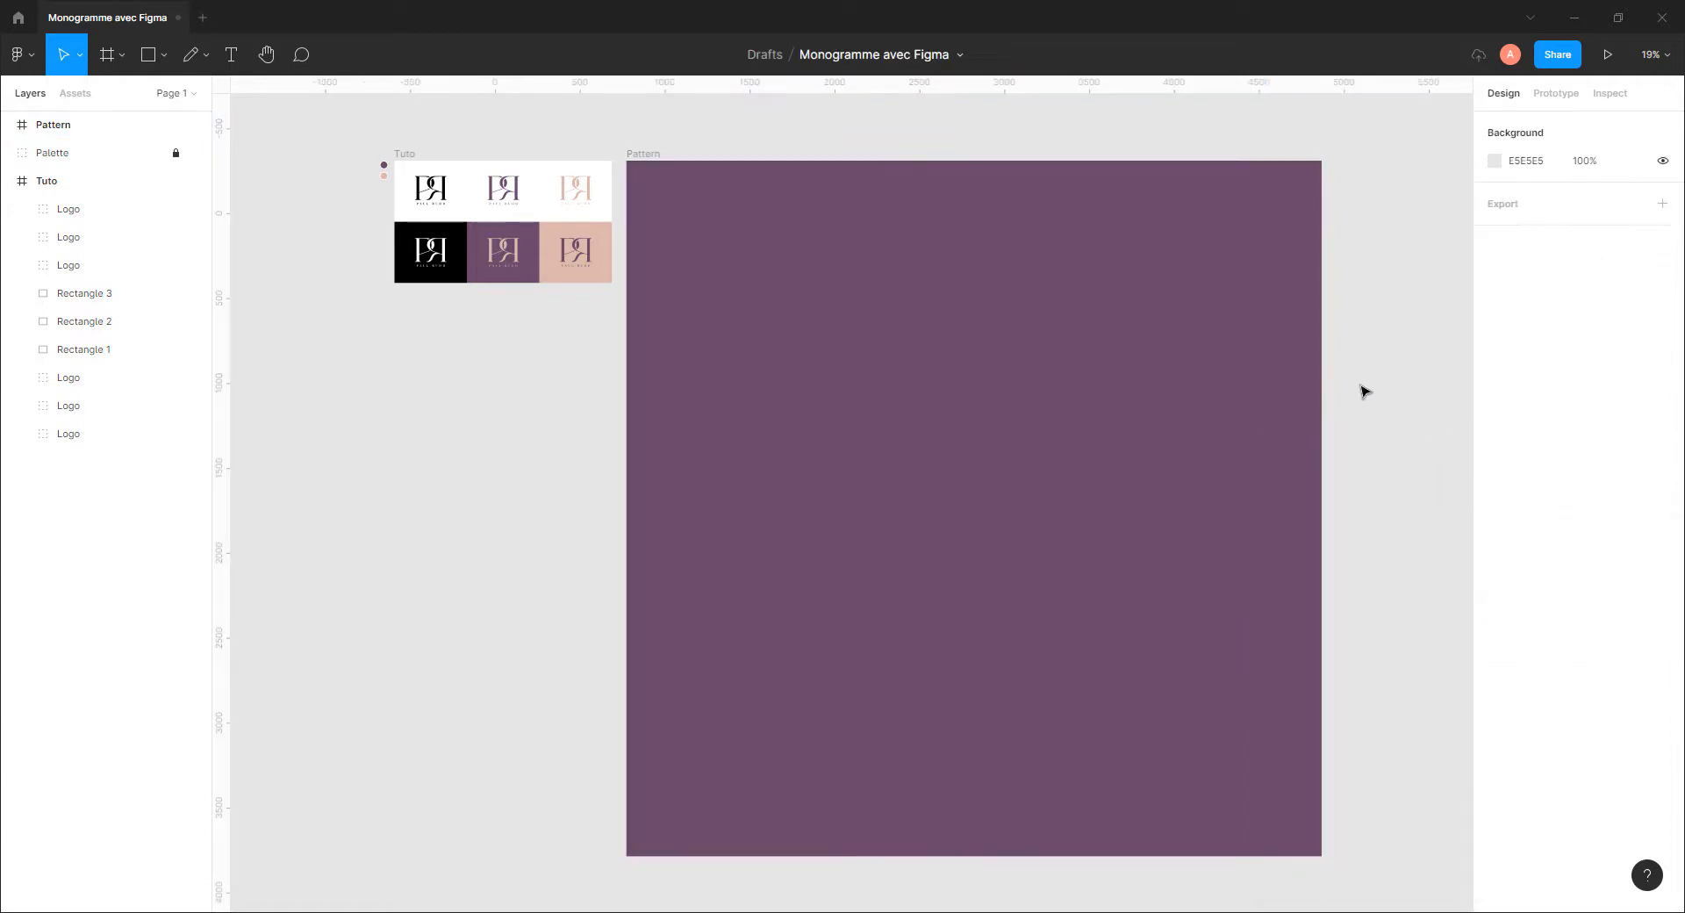
click(576, 281)
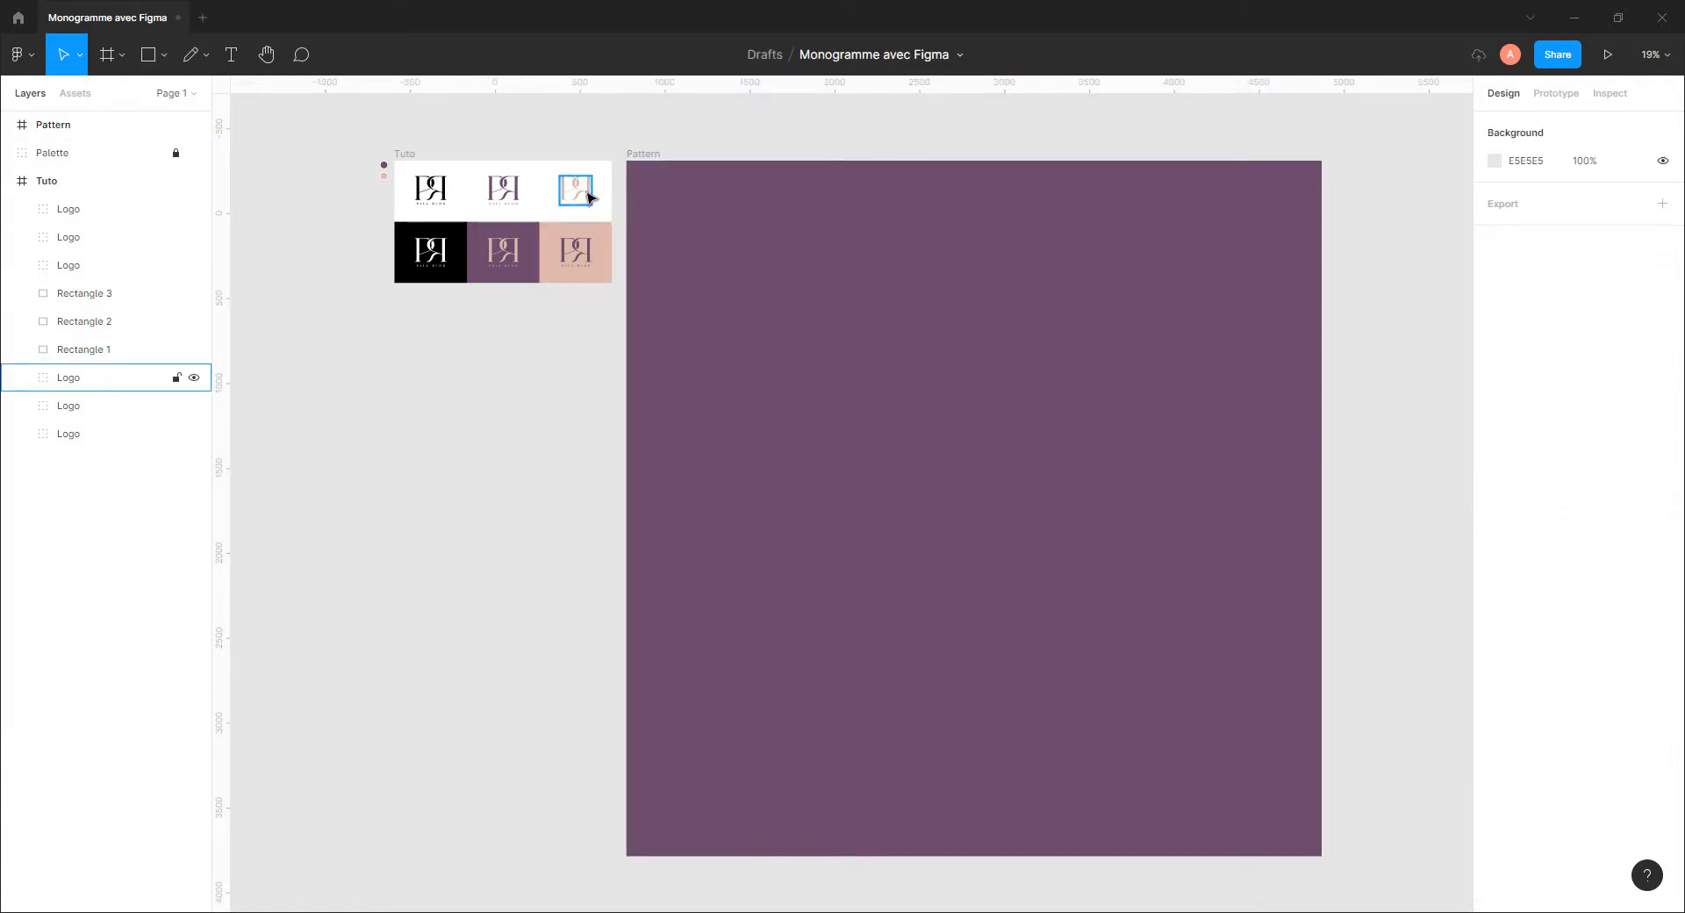
click(641, 170)
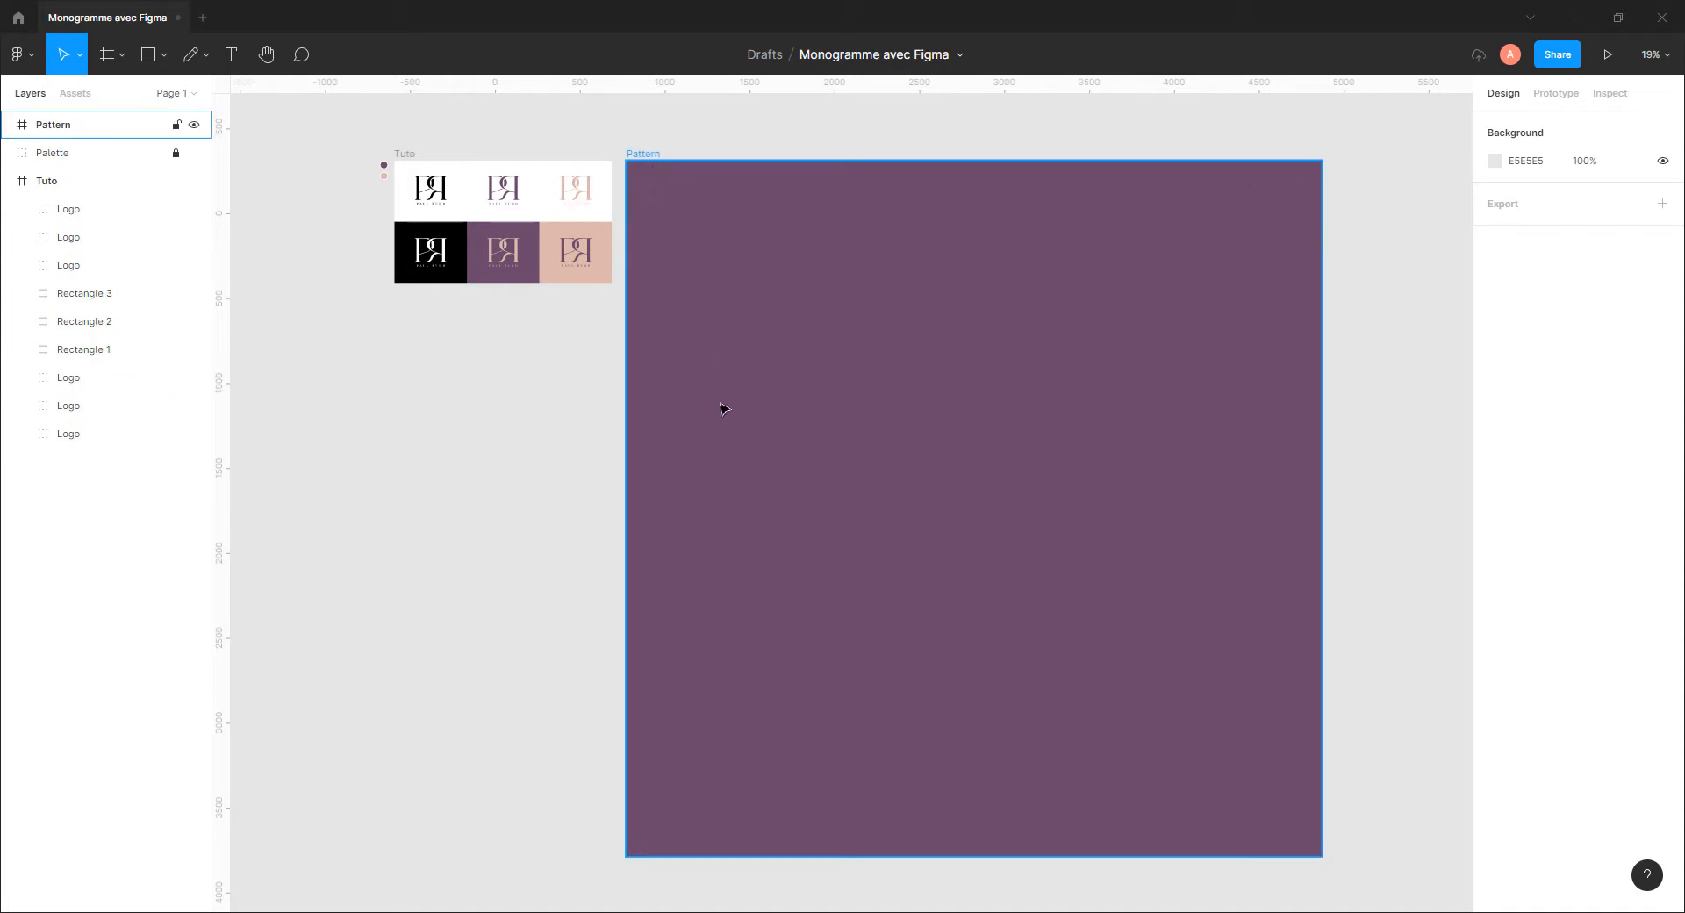
click(586, 341)
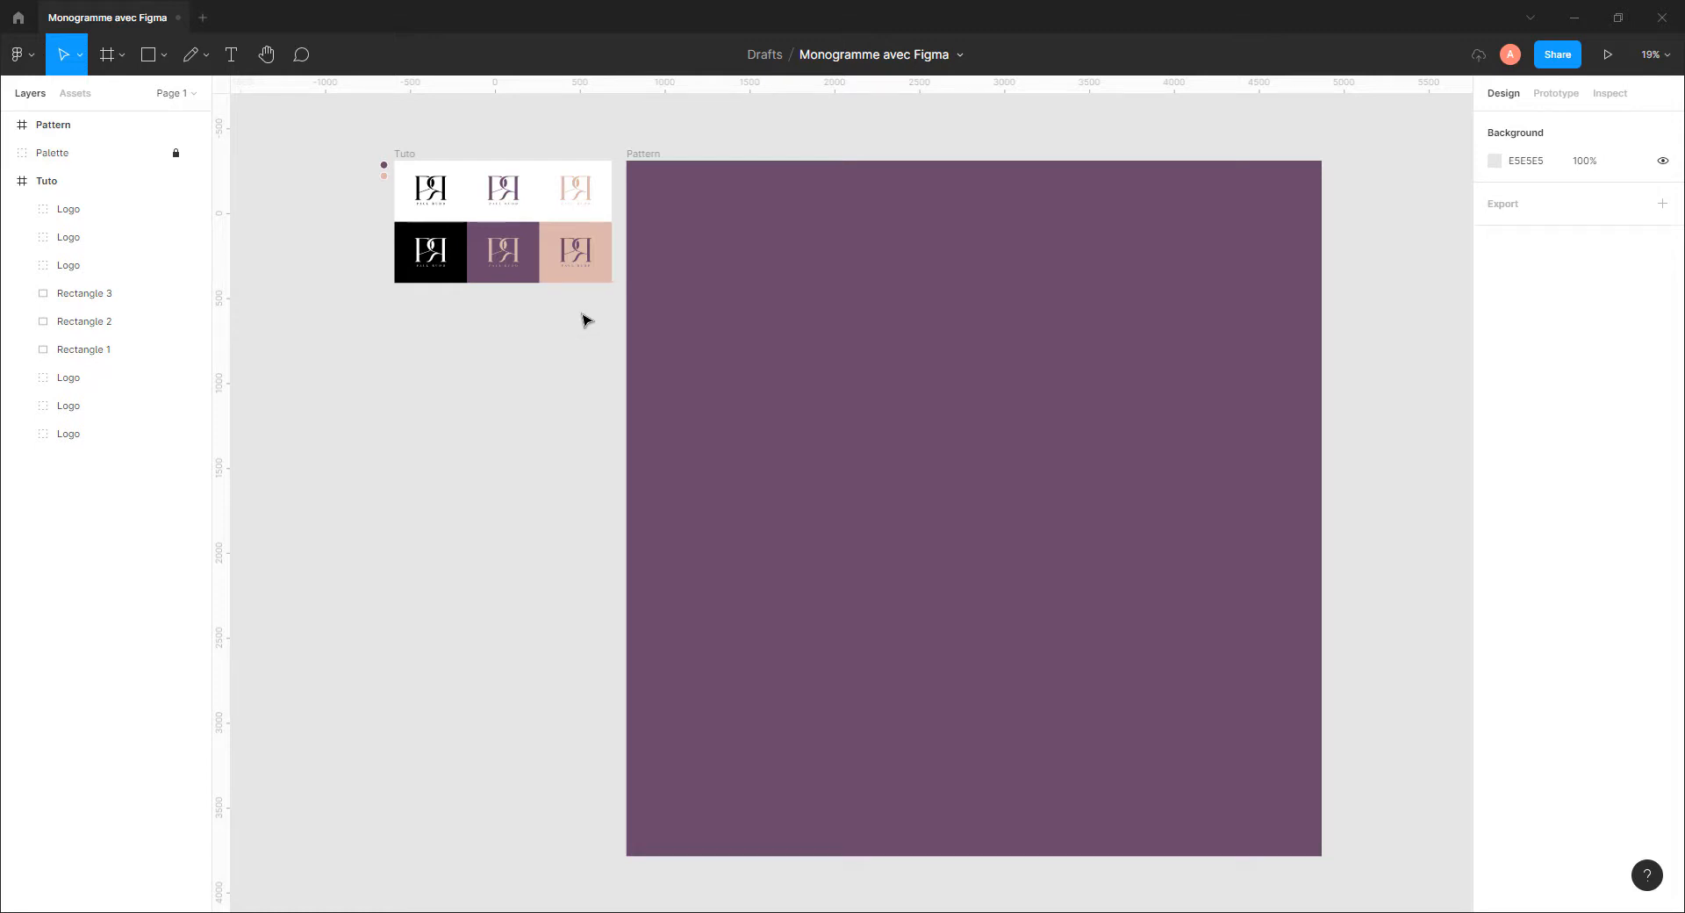
Copy only the pink PR monogram, without its caption, from the white area of the Tuto frame and paste it into the Pattern frame
scroll(614, 304, up, 2)
drag(711, 278, 700, 376)
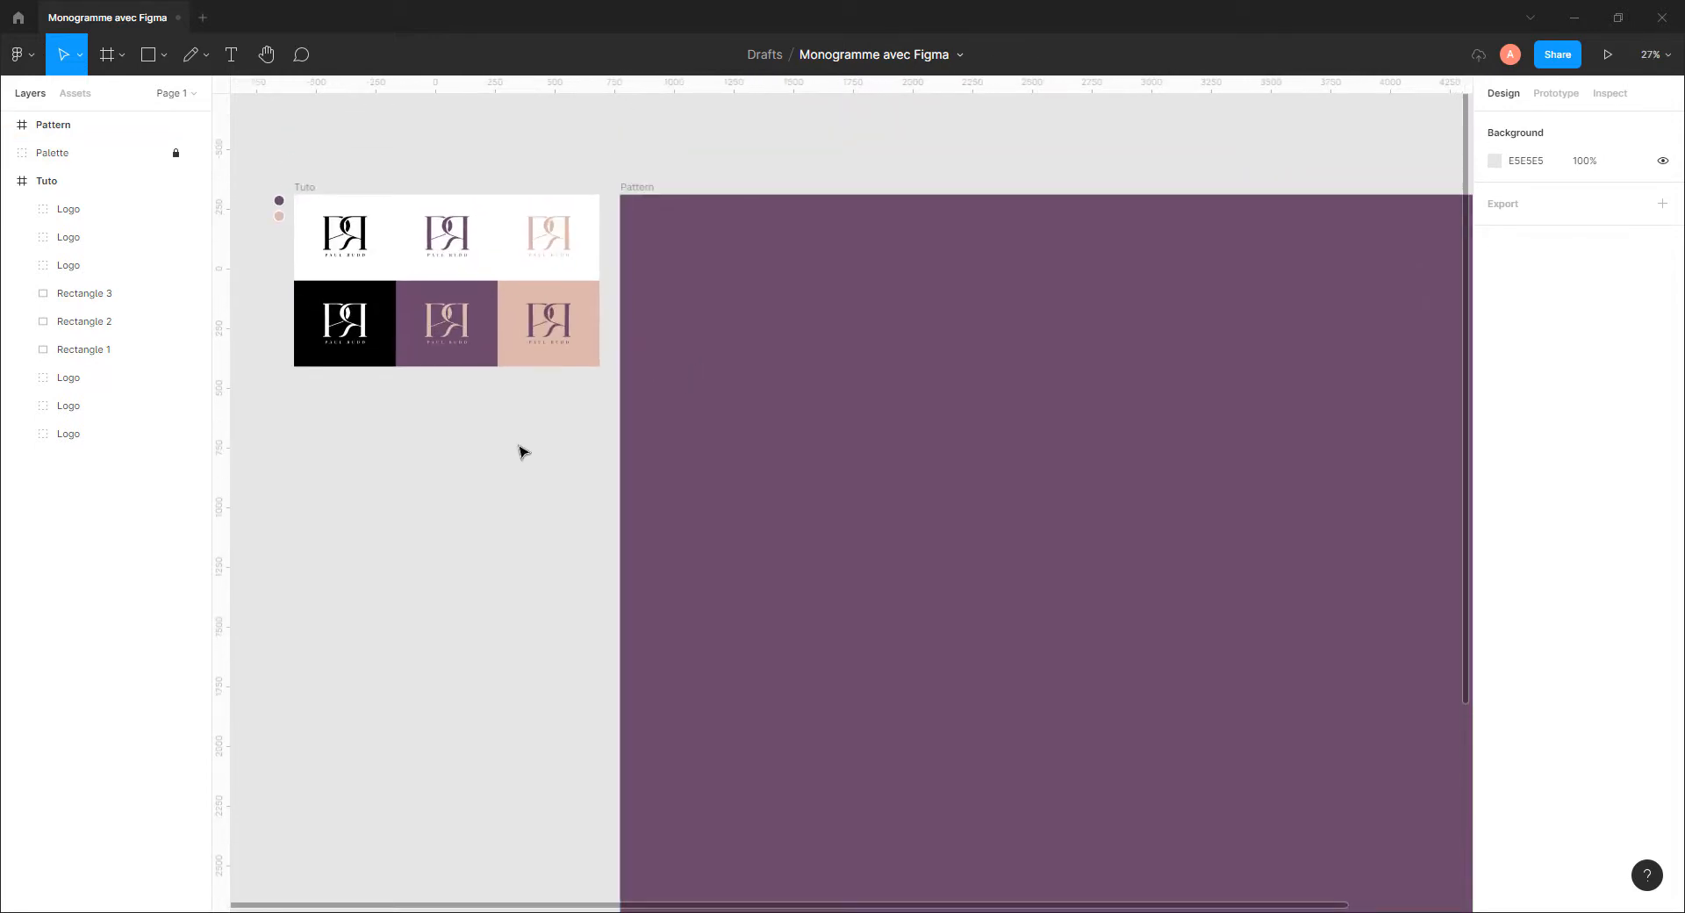
click(638, 189)
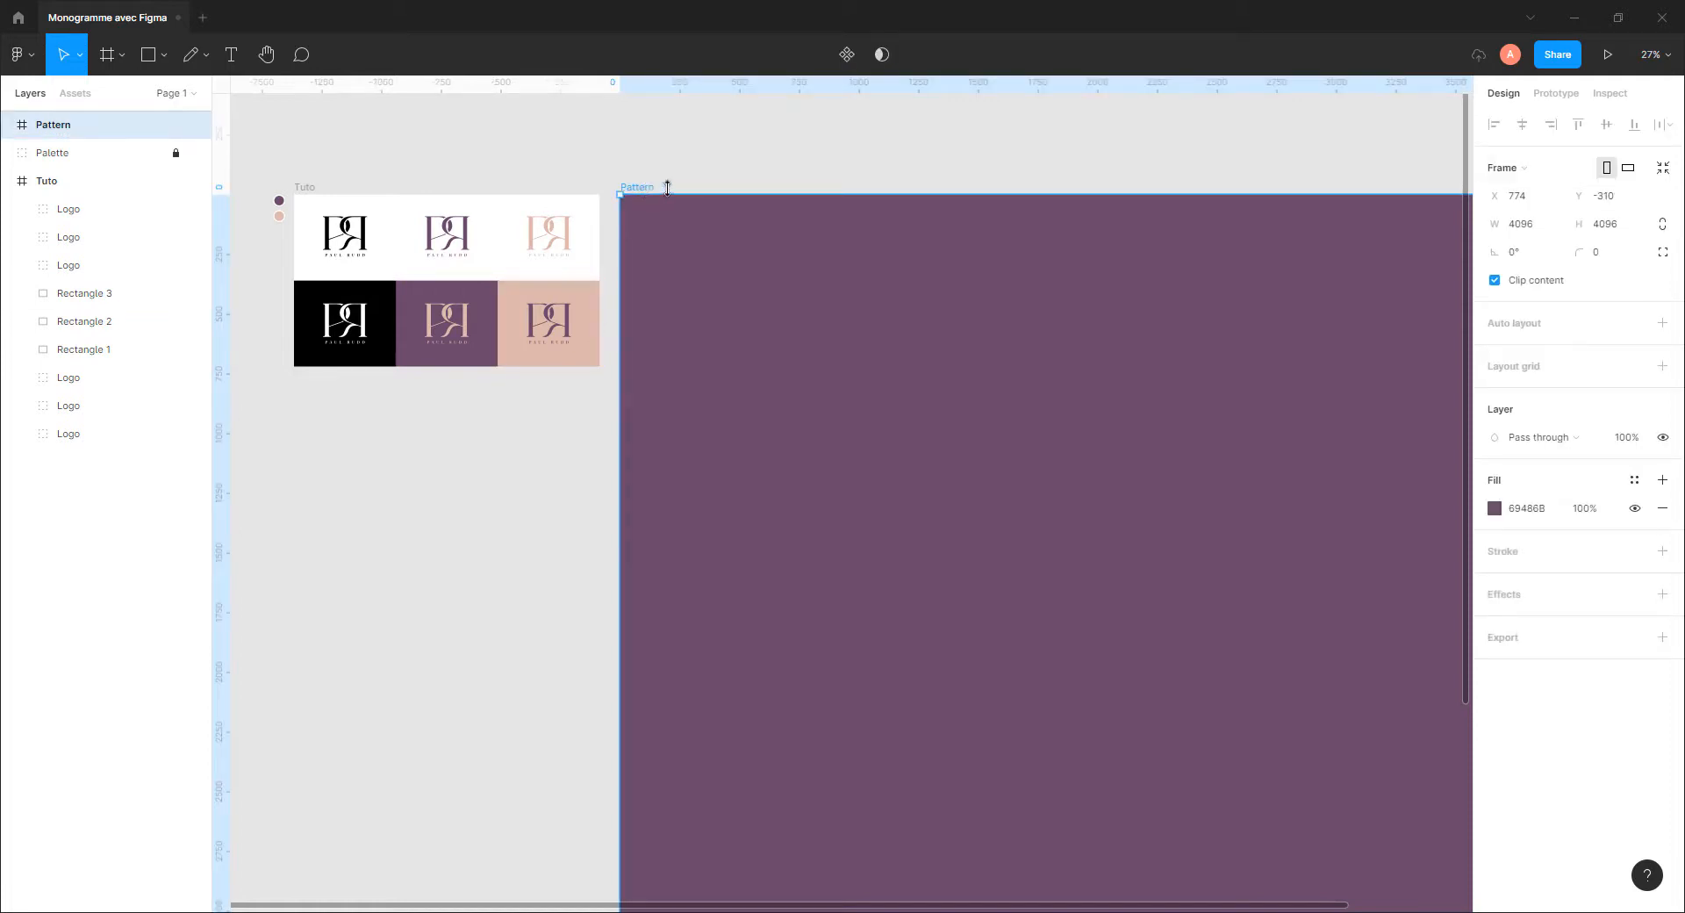
click(694, 179)
click(644, 187)
double_click(564, 240)
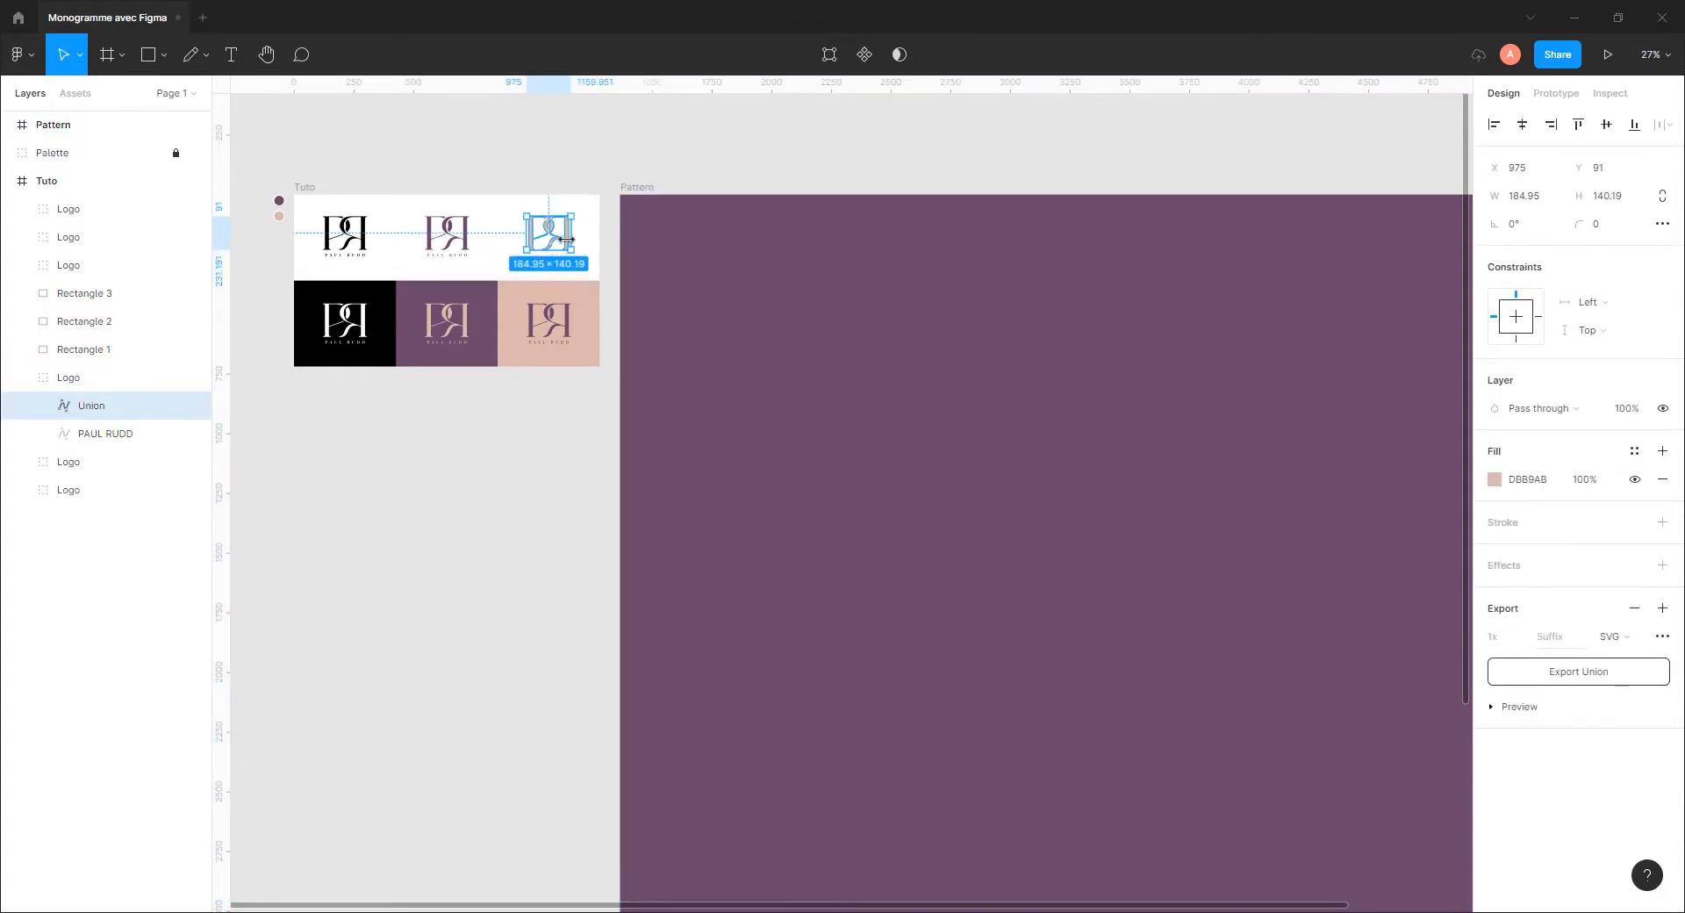
key(ctrl+c)
click(639, 187)
key(ctrl+v)
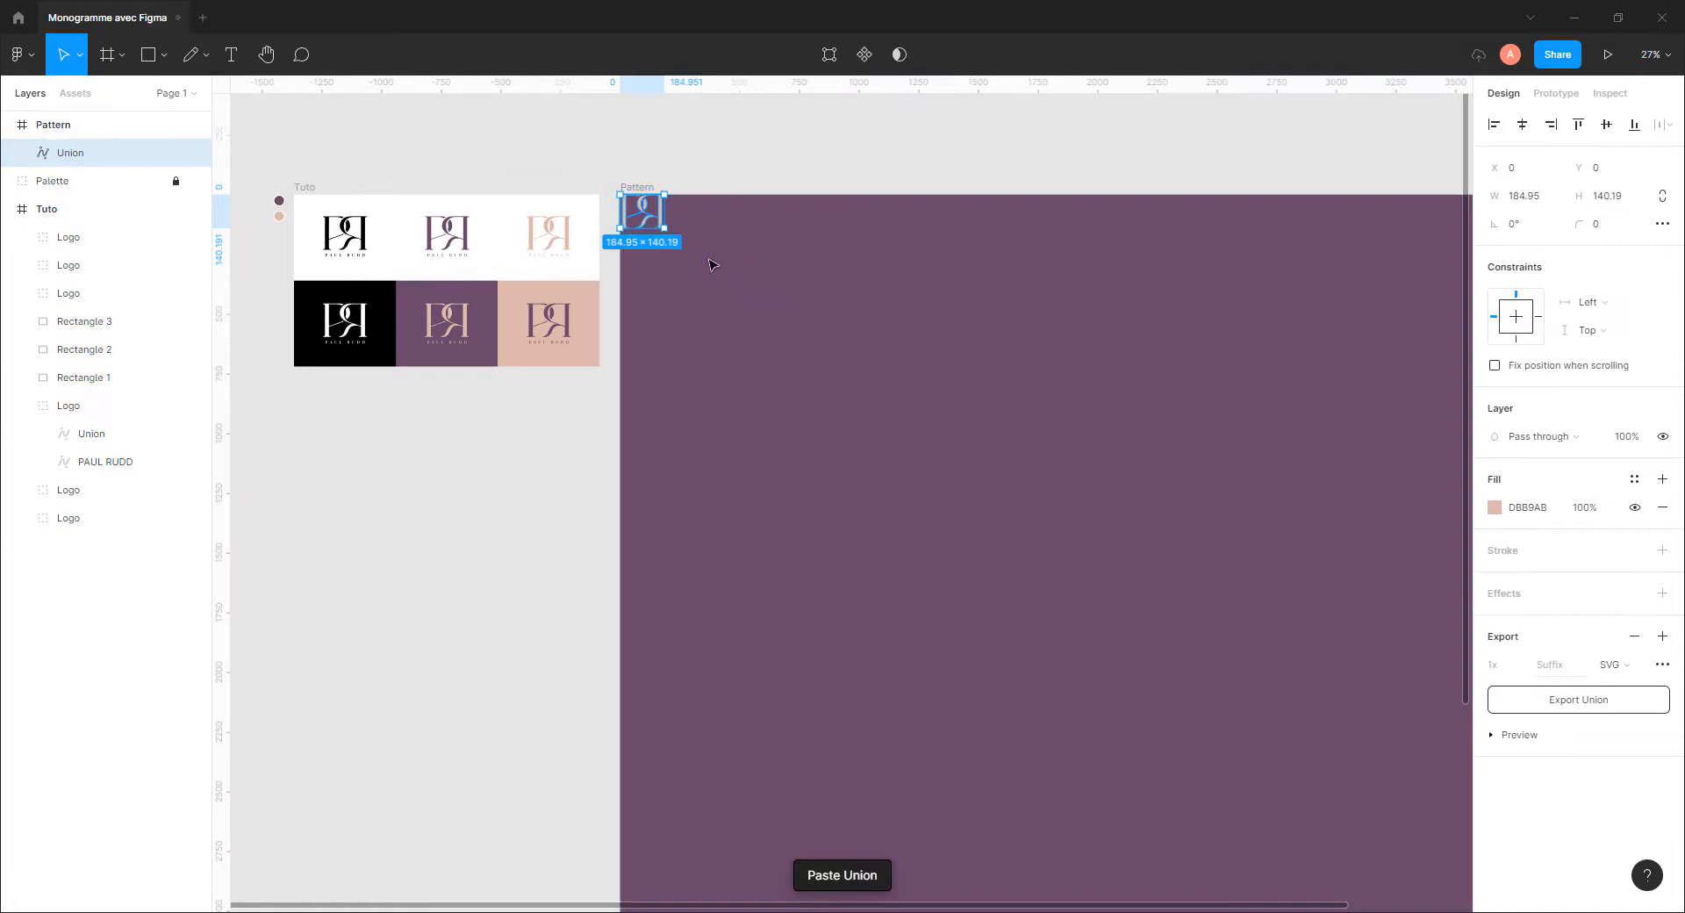
click(709, 188)
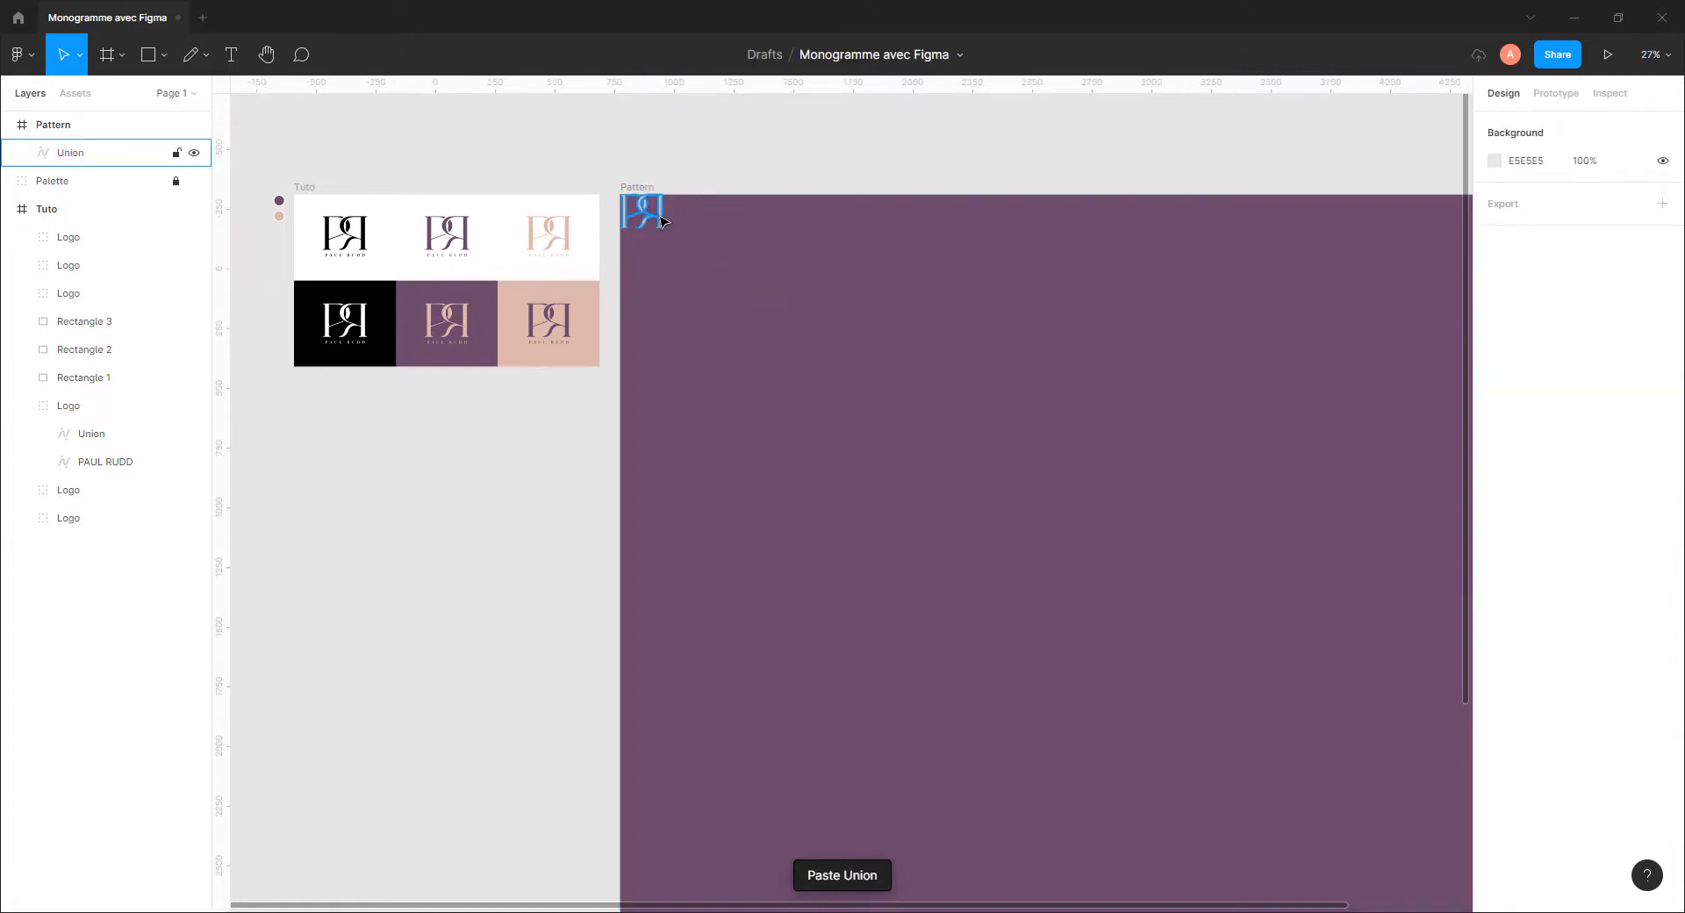
Enlarge the pasted pink monogram with its proportions constrained and set its width to 300
scroll(662, 221, down, 2)
scroll(734, 338, up, 4)
click(706, 292)
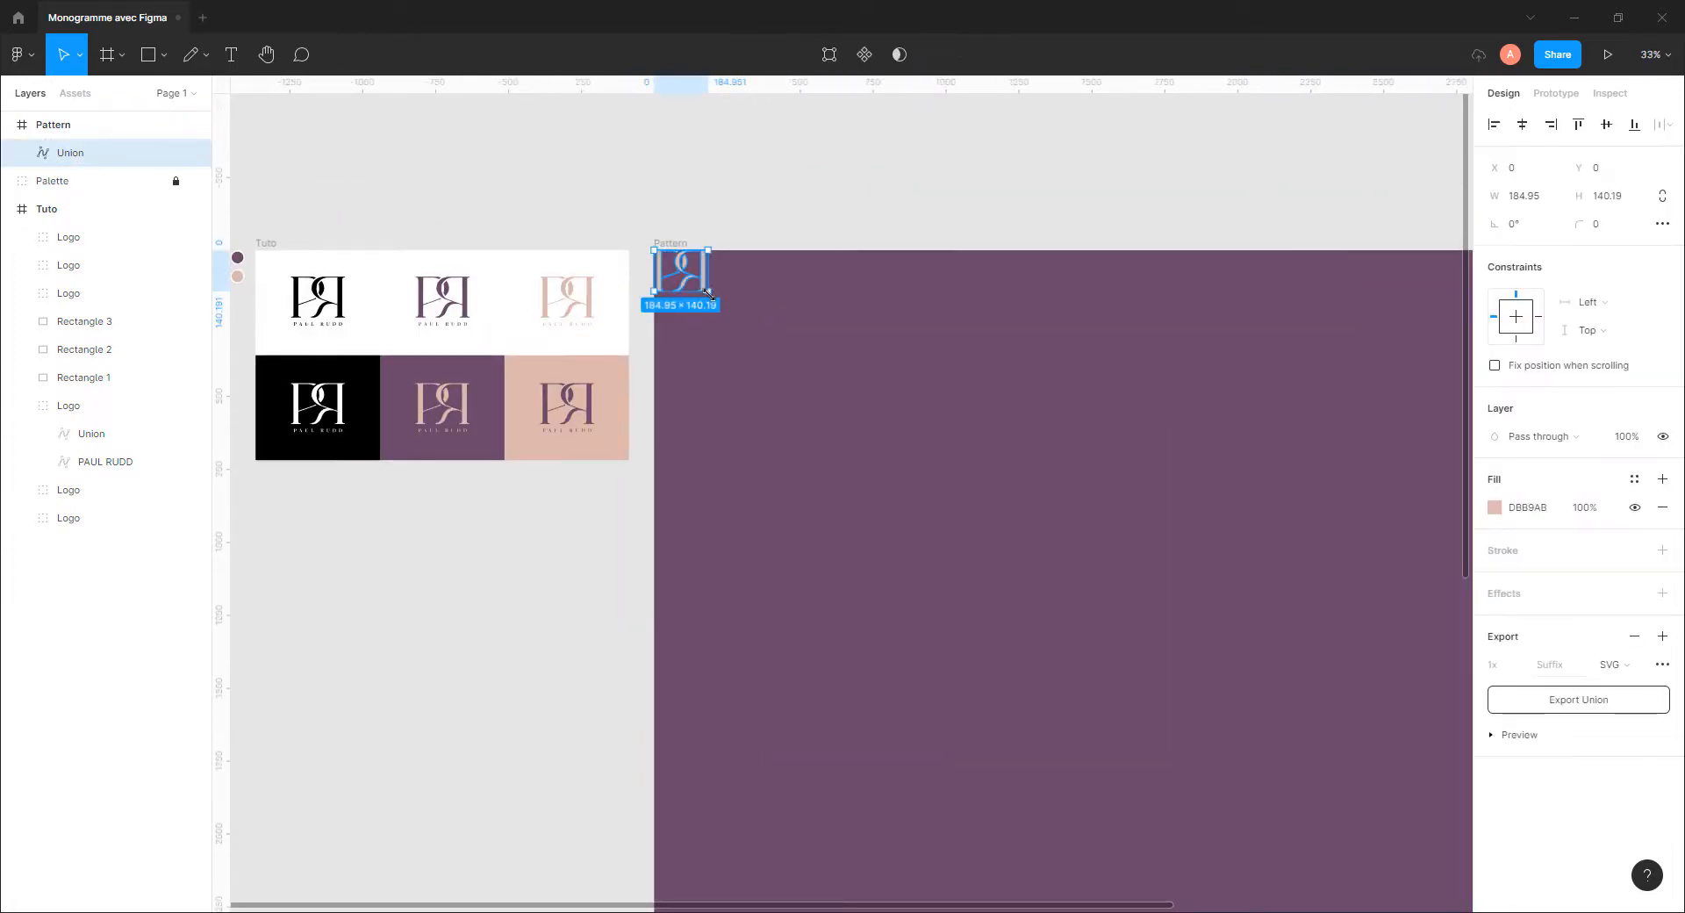
mouse_move(708, 294)
mouse_down()
mouse_move(737, 311)
mouse_move(720, 315)
mouse_up()
click(1662, 196)
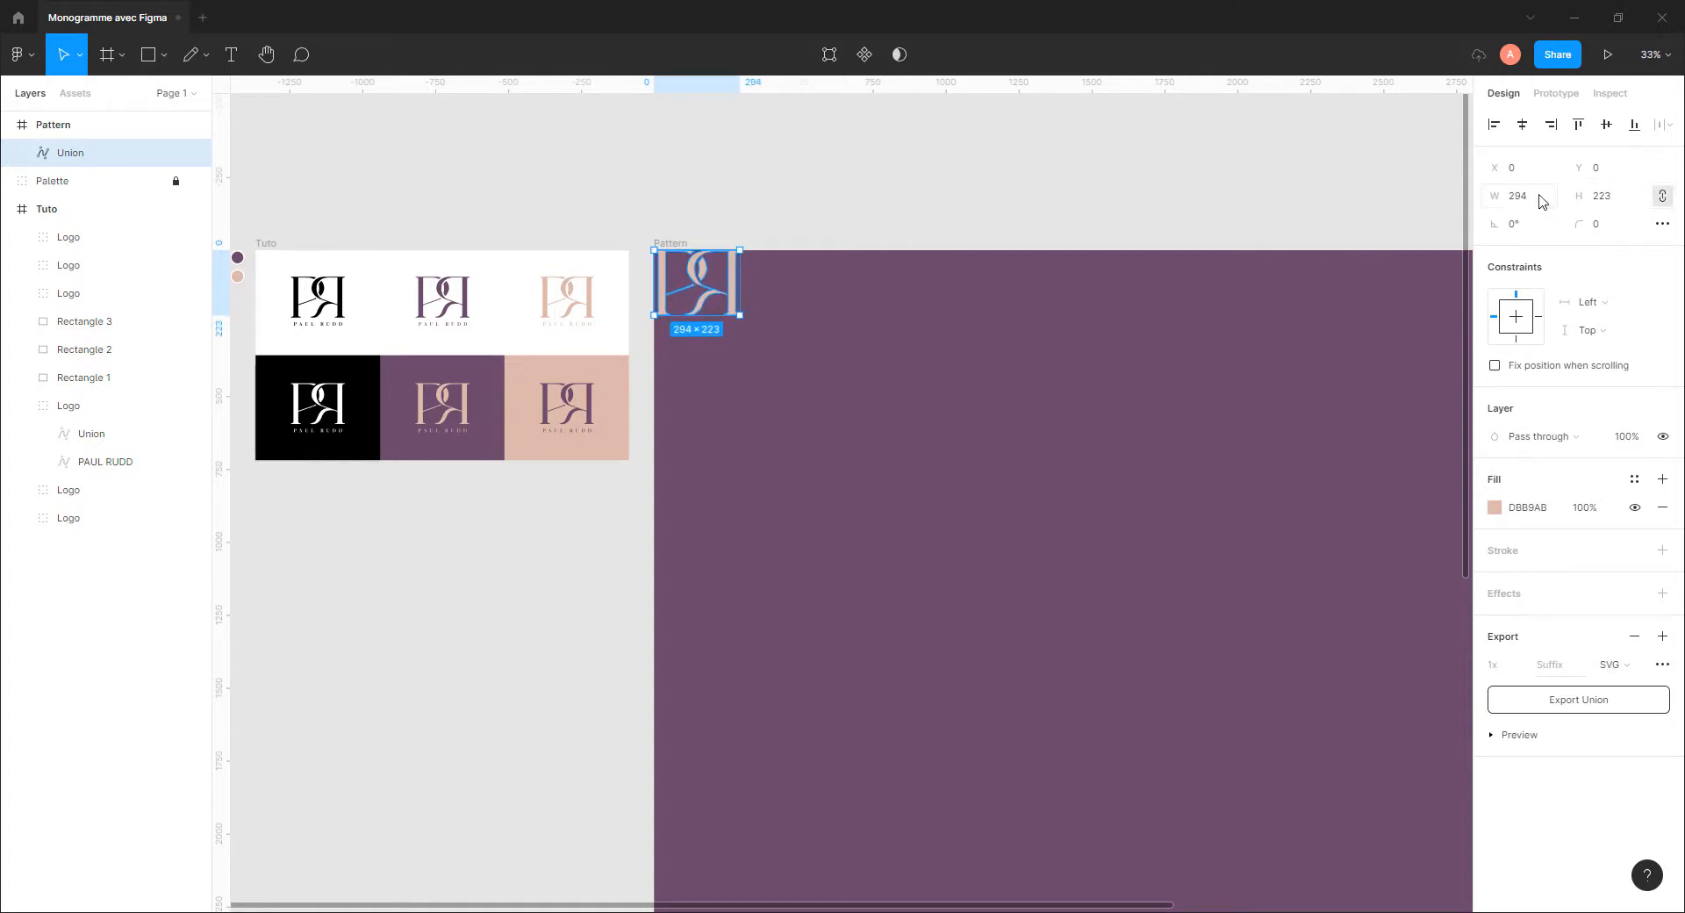
click(1536, 196)
text(300)
key(Return)
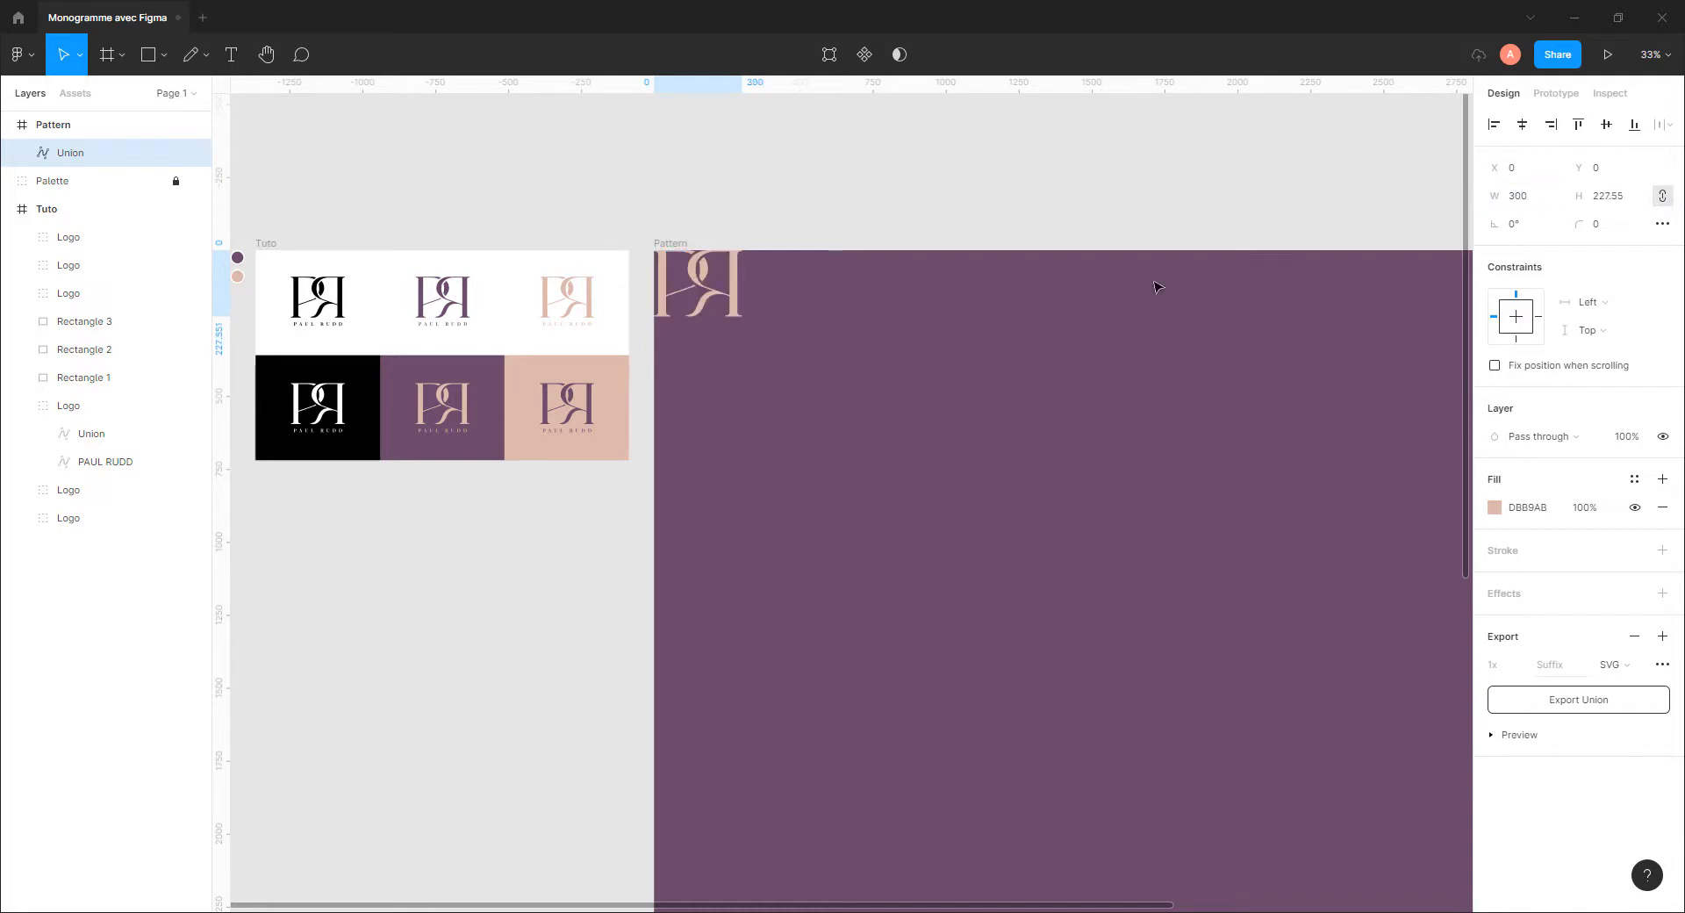
click(746, 283)
click(733, 281)
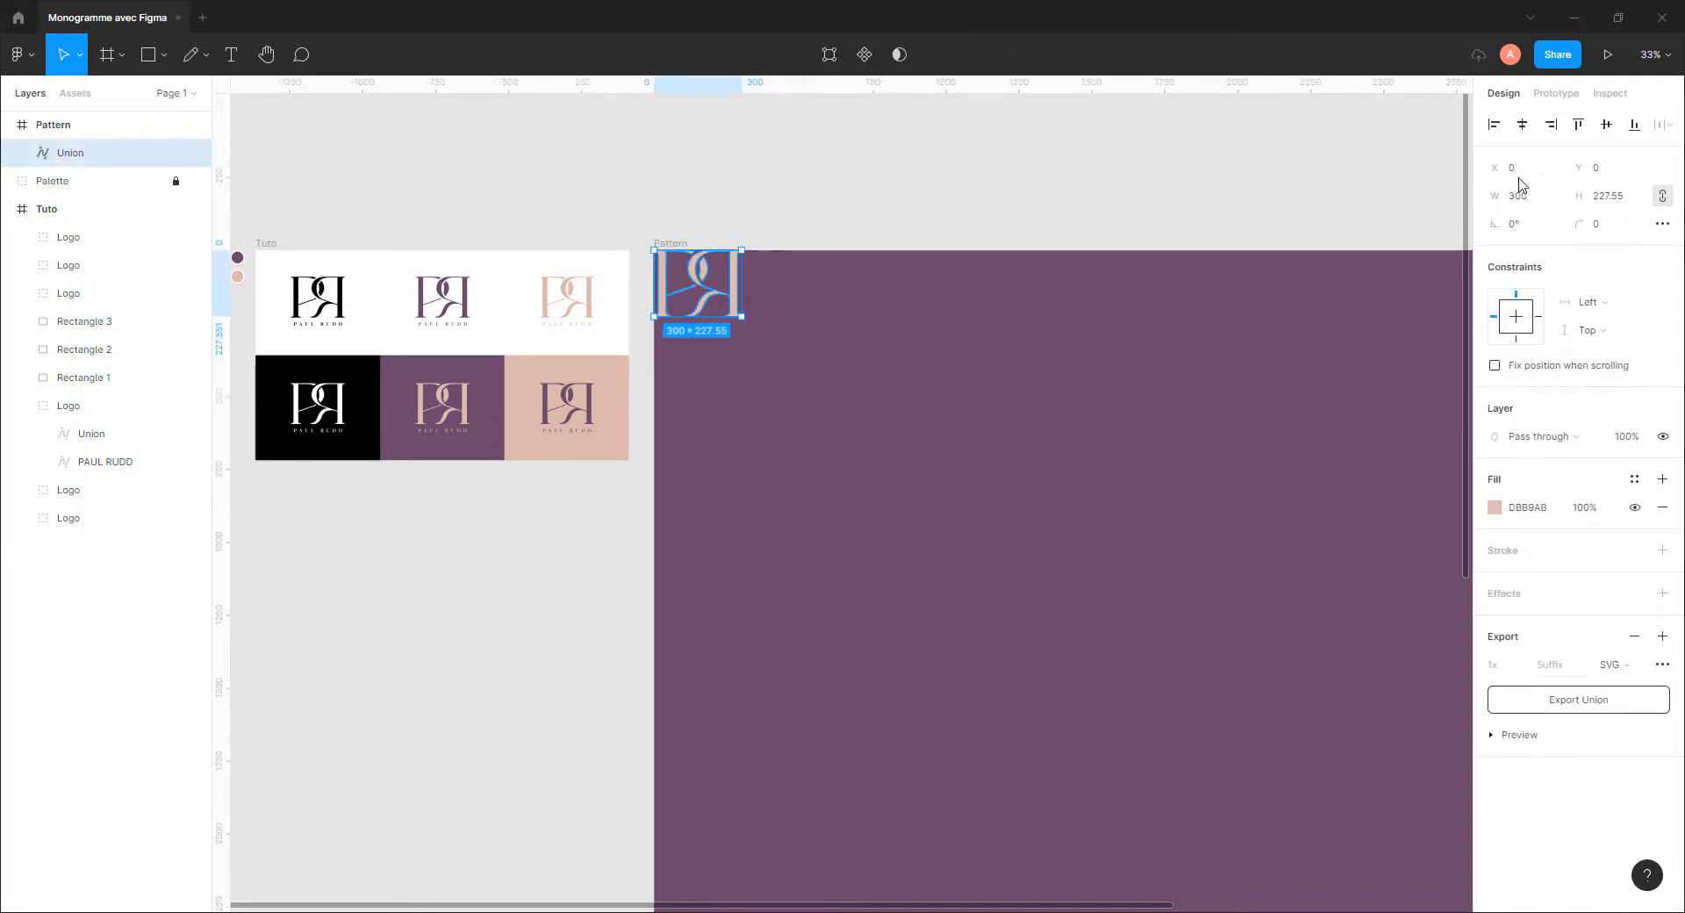
Duplicate the pink monogram twice to the right, edge to edge, to form a row of three along the Pattern frame's top
click(880, 217)
click(702, 283)
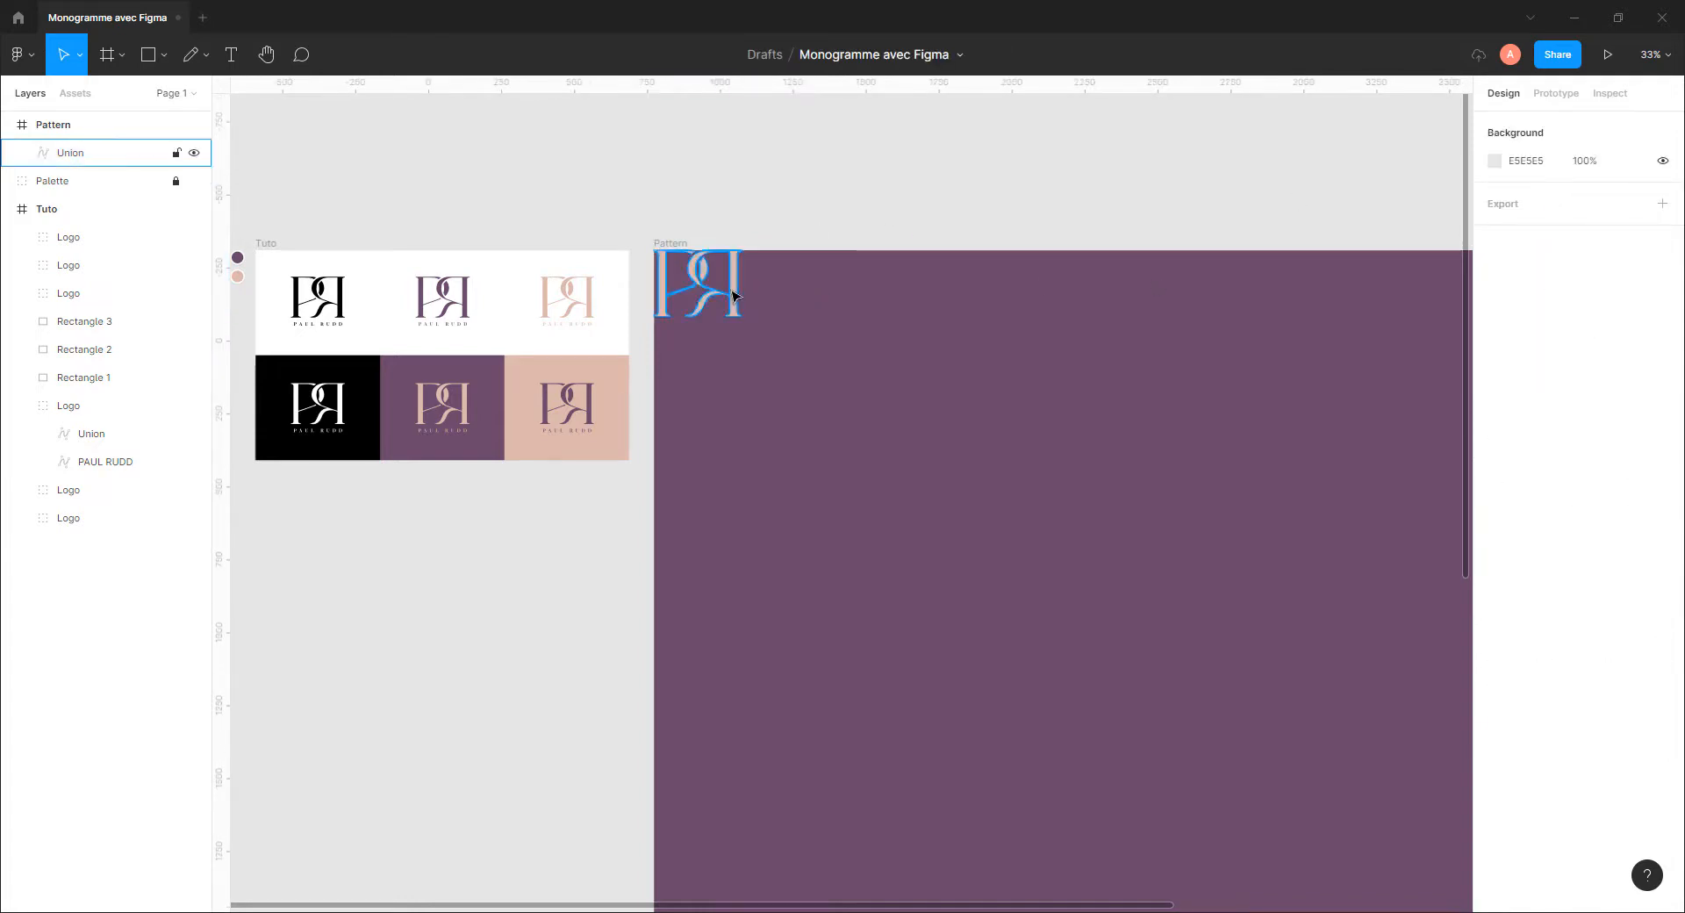
drag(732, 303, 912, 306)
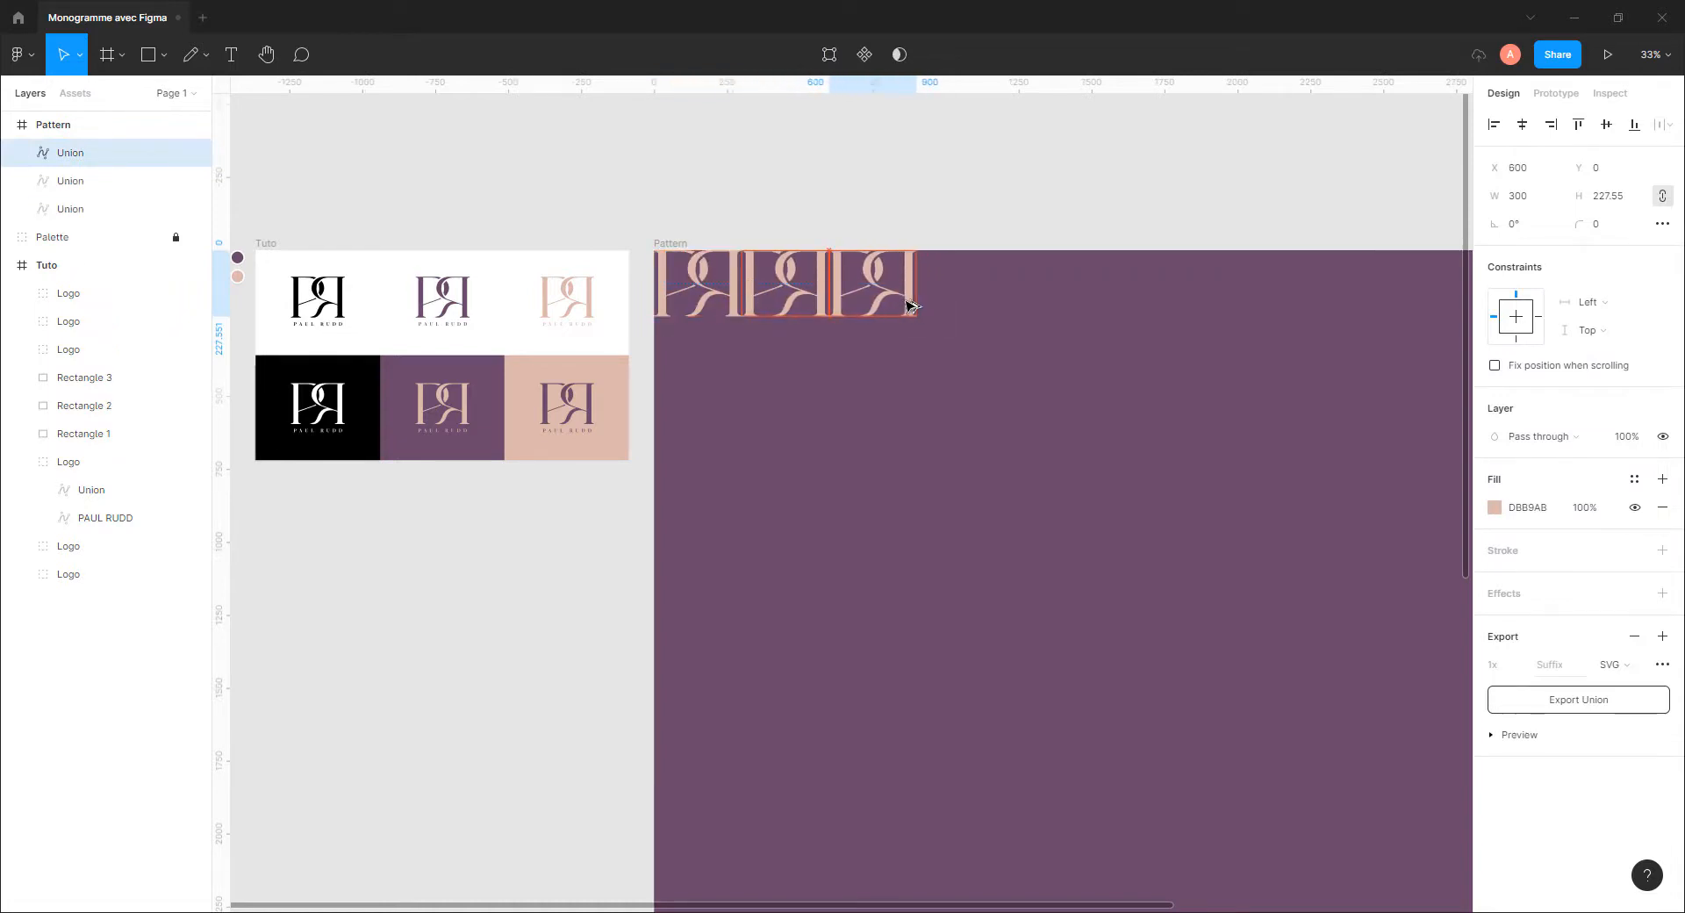
click(824, 214)
Duplicate the three monograms together and place the copies directly beside them to make a row of six
click(740, 277)
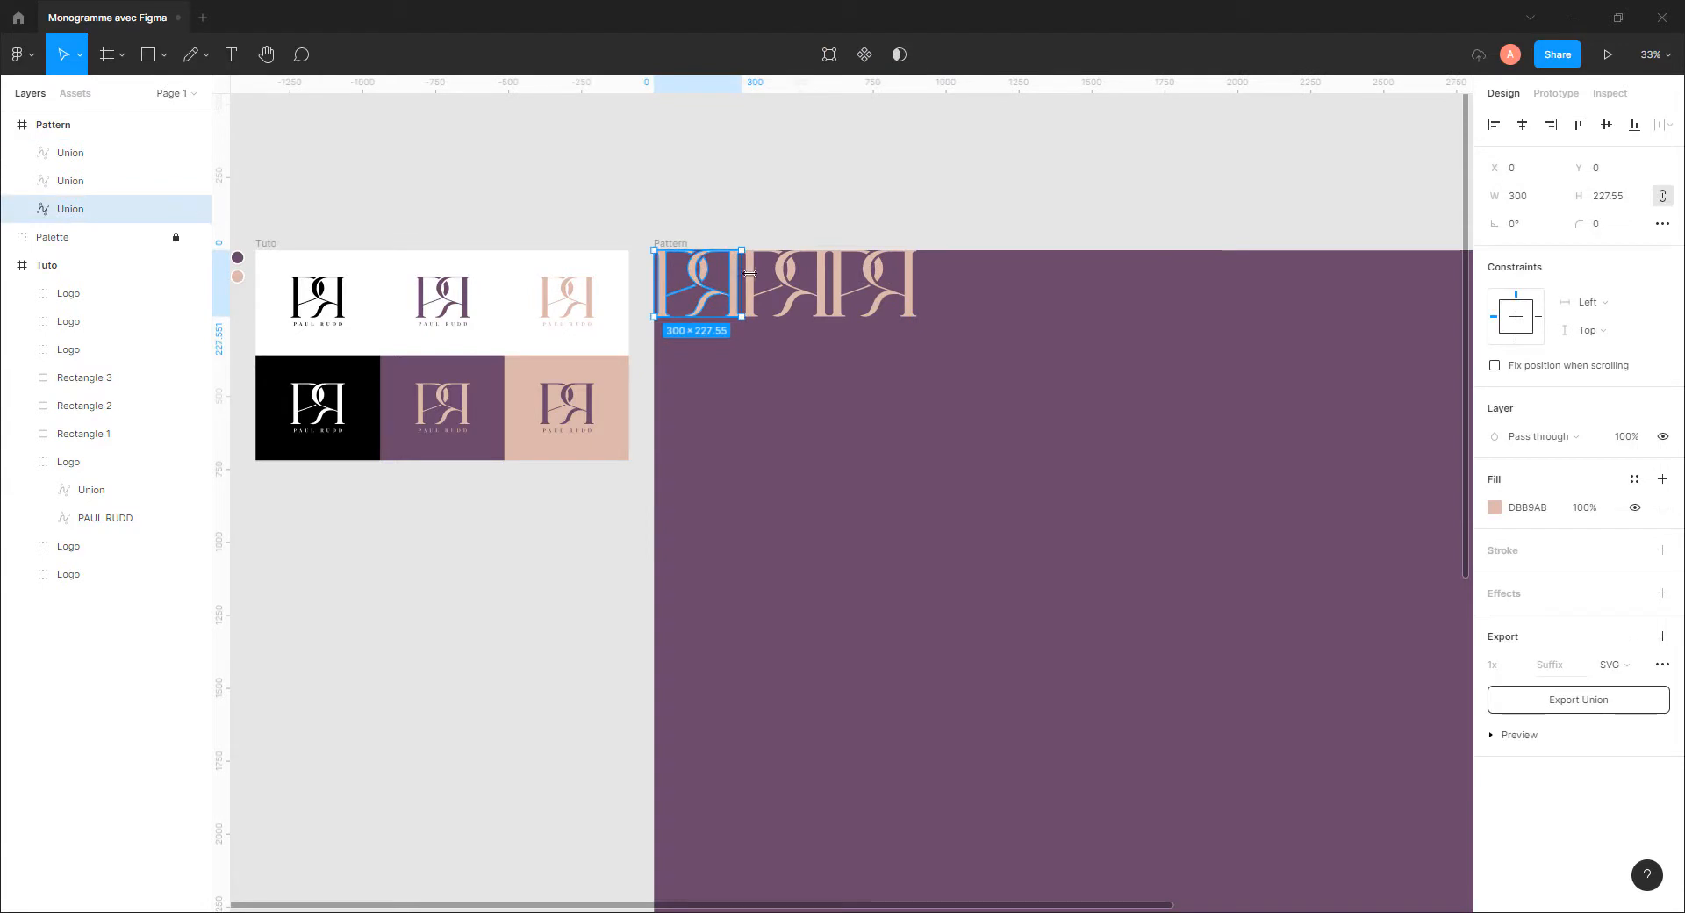
shift+click(785, 282)
shift+click(873, 290)
scroll(940, 368, down, 3)
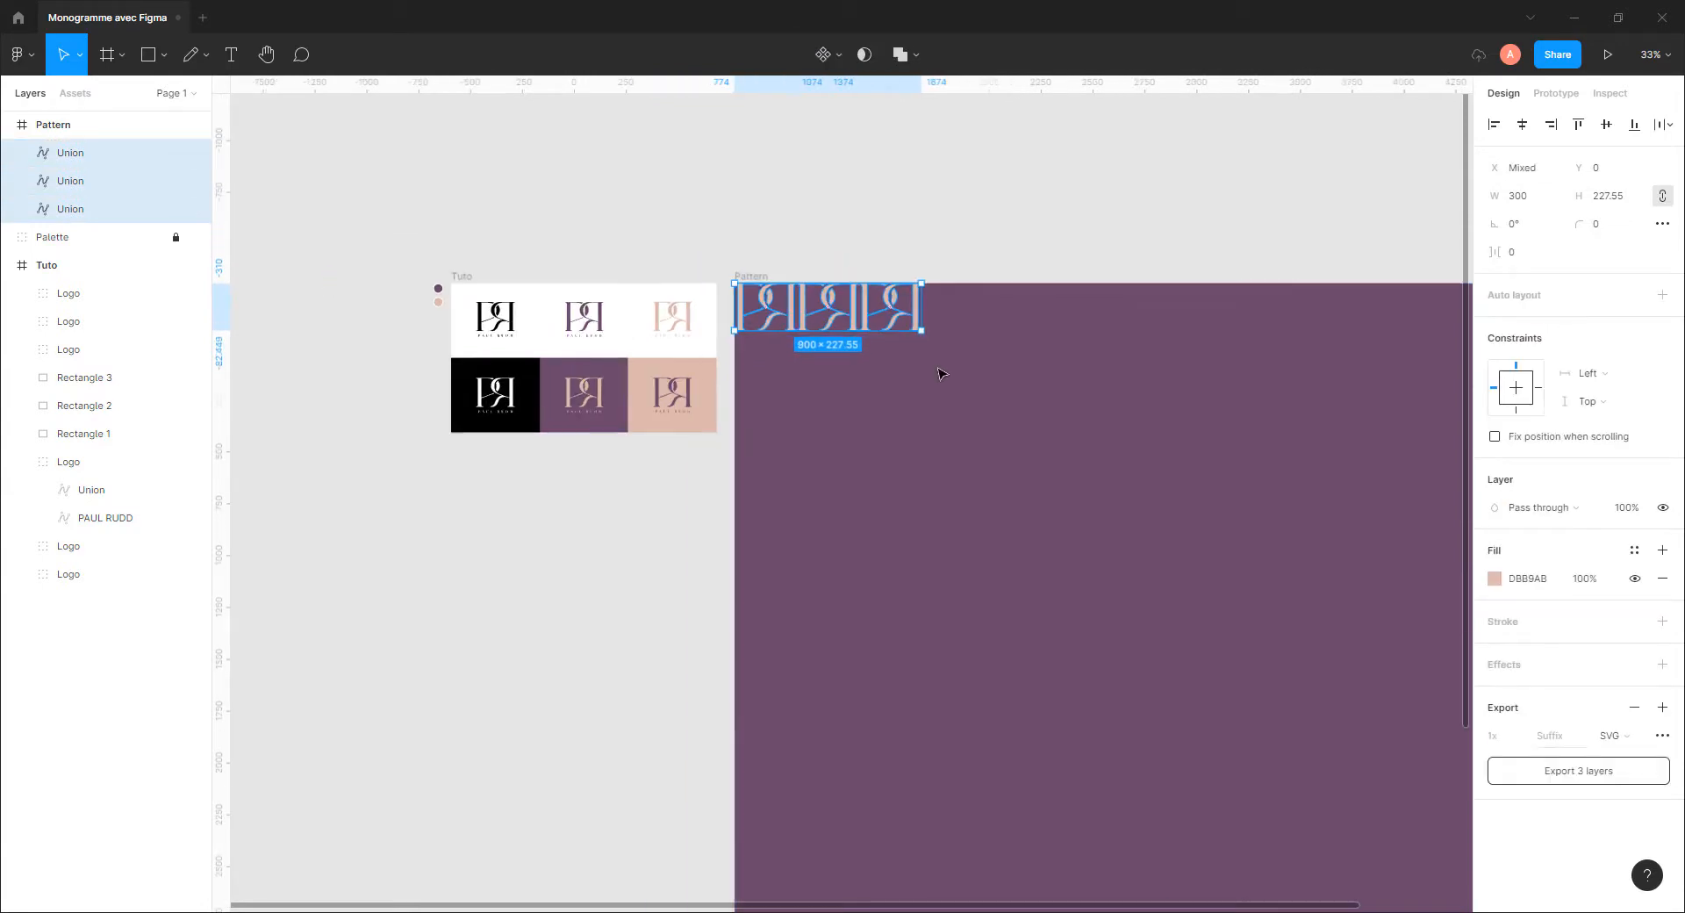
scroll(782, 365, right, 3)
alt+drag(707, 294, 894, 298)
click(876, 226)
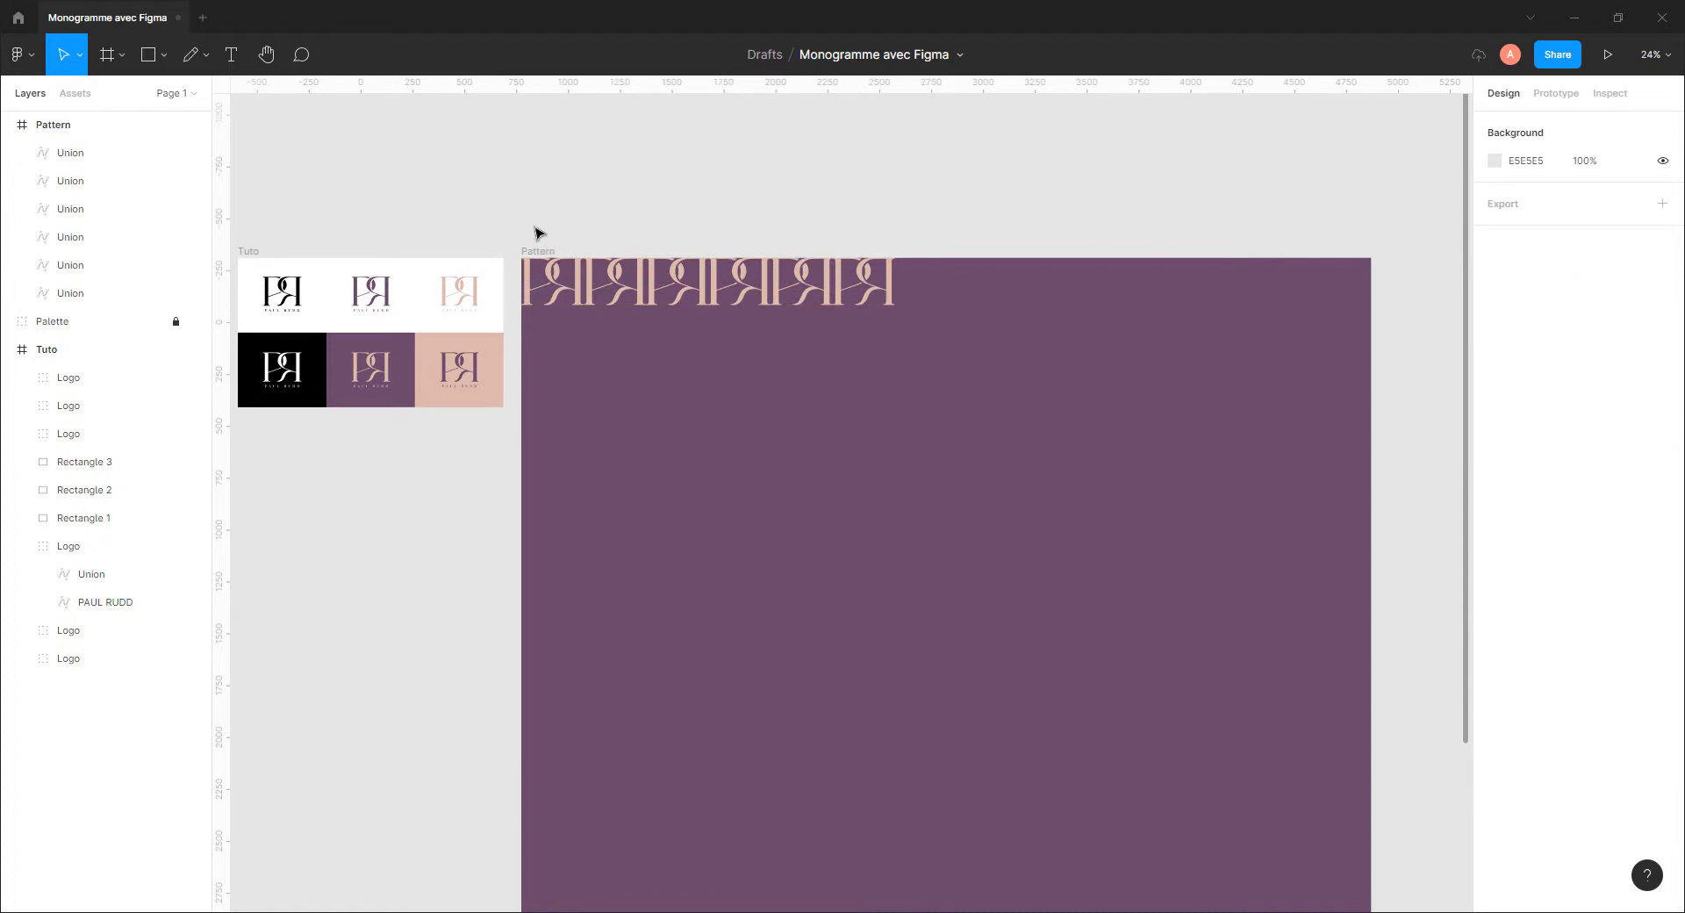
Duplicate the six monograms, plus two more at the end, so the row of fourteen extends past the Pattern frame's right edge
drag(539, 233, 1265, 301)
click(1267, 233)
drag(1183, 230, 1389, 306)
scroll(1264, 310, up, 10)
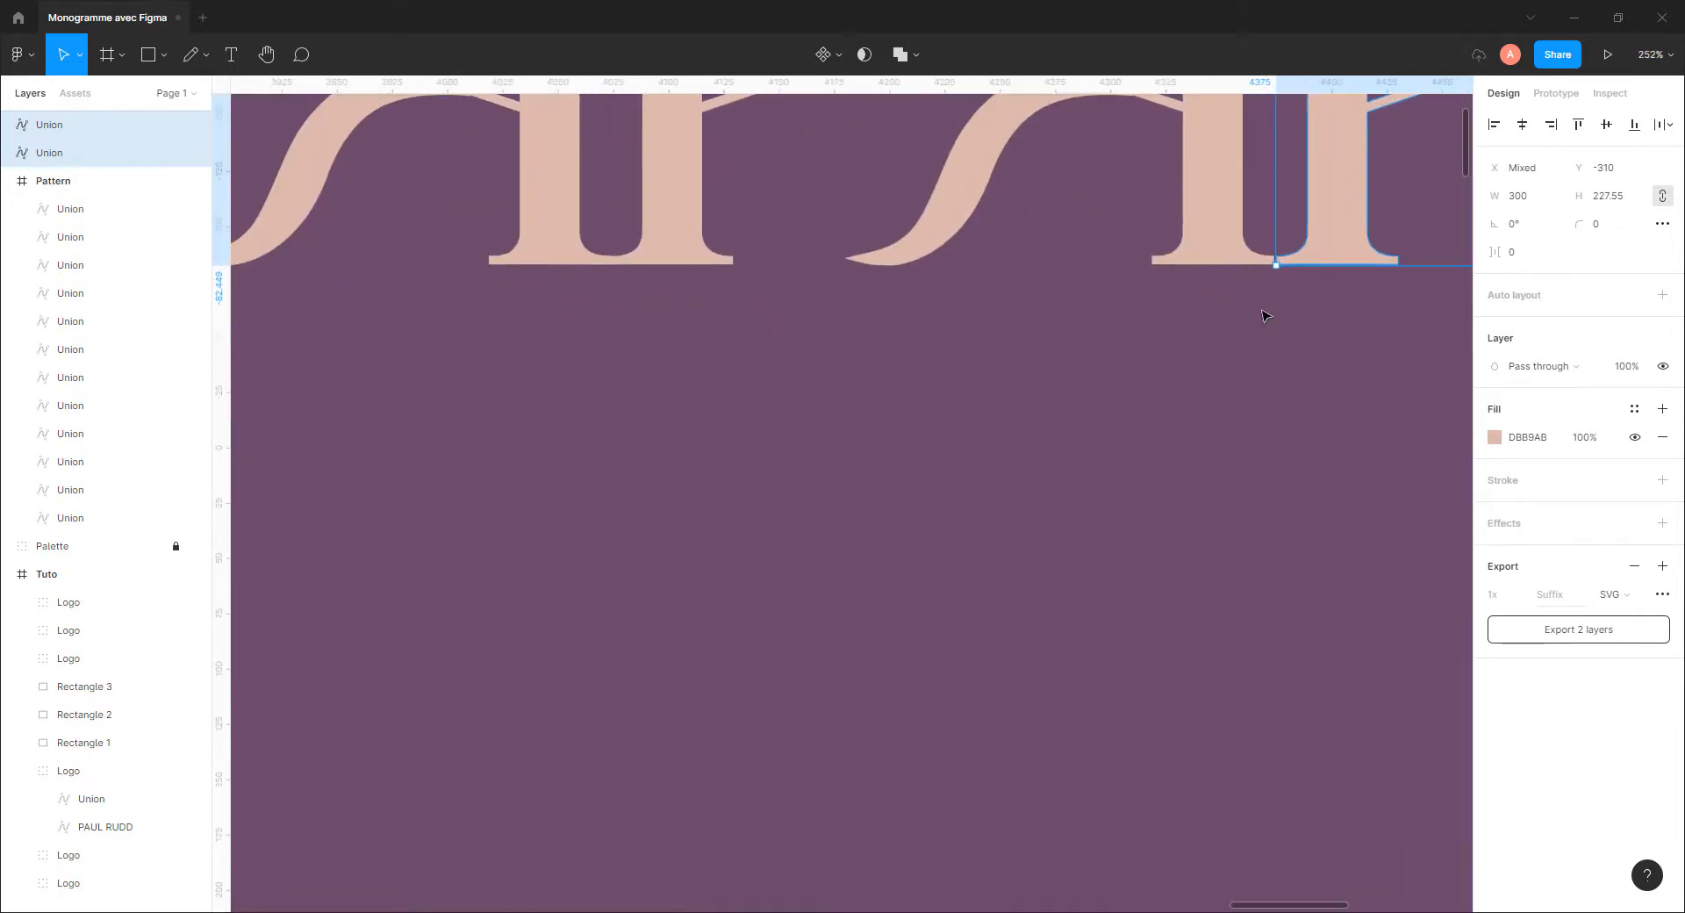
scroll(1263, 351, down, 10)
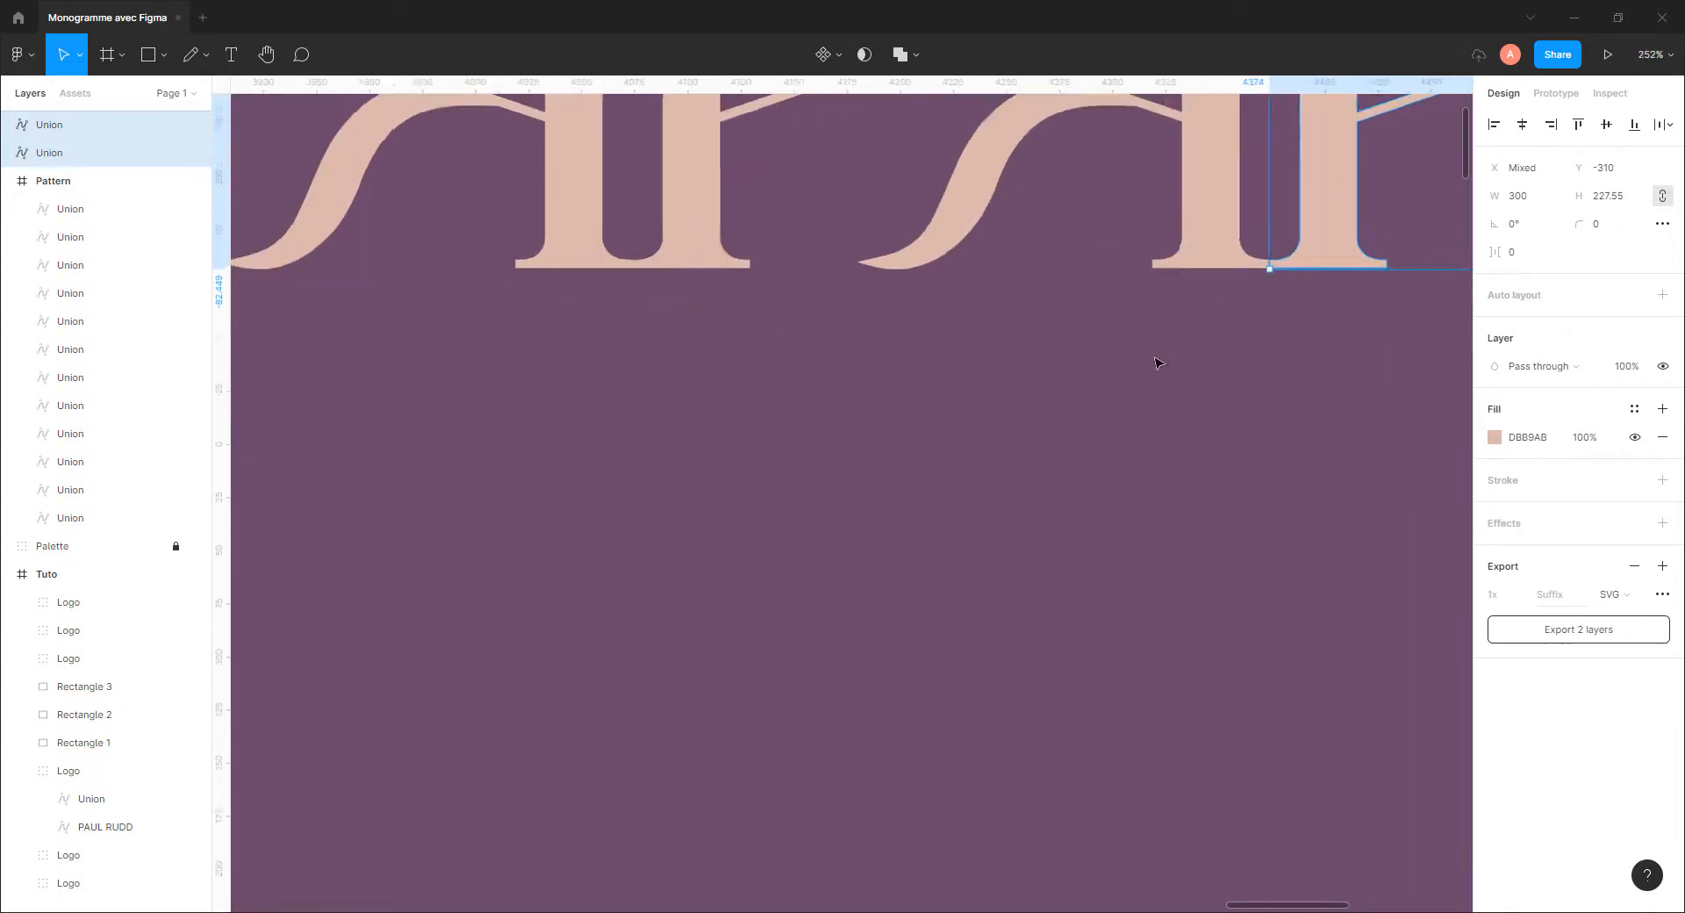
click(1109, 291)
scroll(1080, 225, down, 2)
scroll(1079, 225, left, 1)
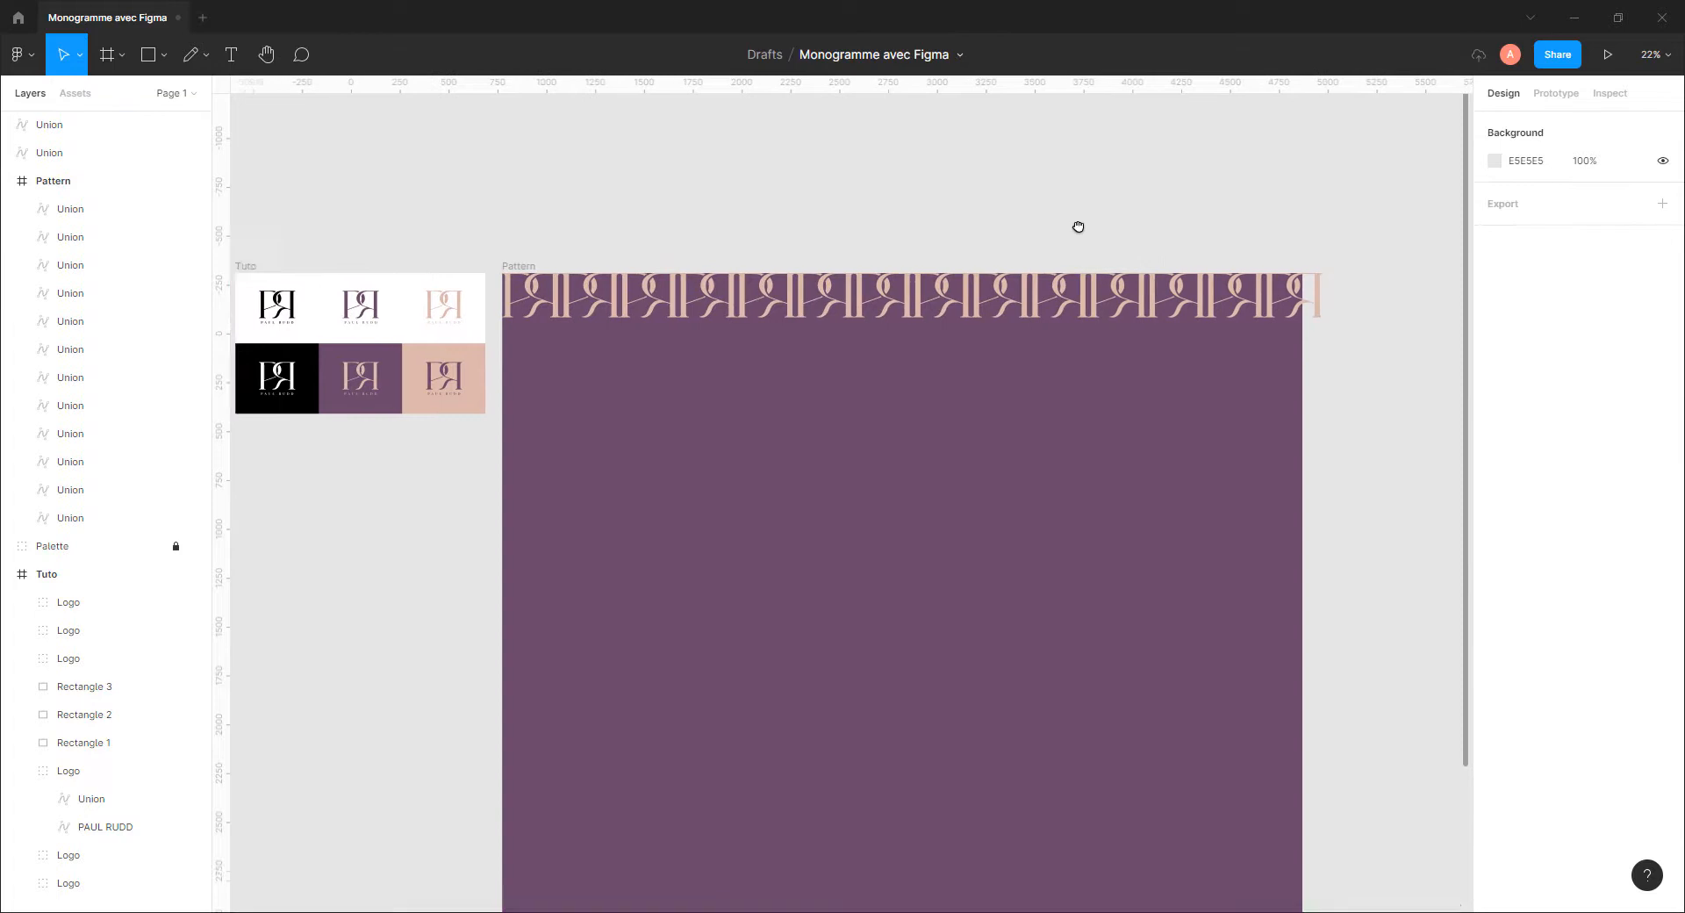
Group all fourteen monograms of the row
drag(508, 225, 1327, 301)
key(ctrl+g)
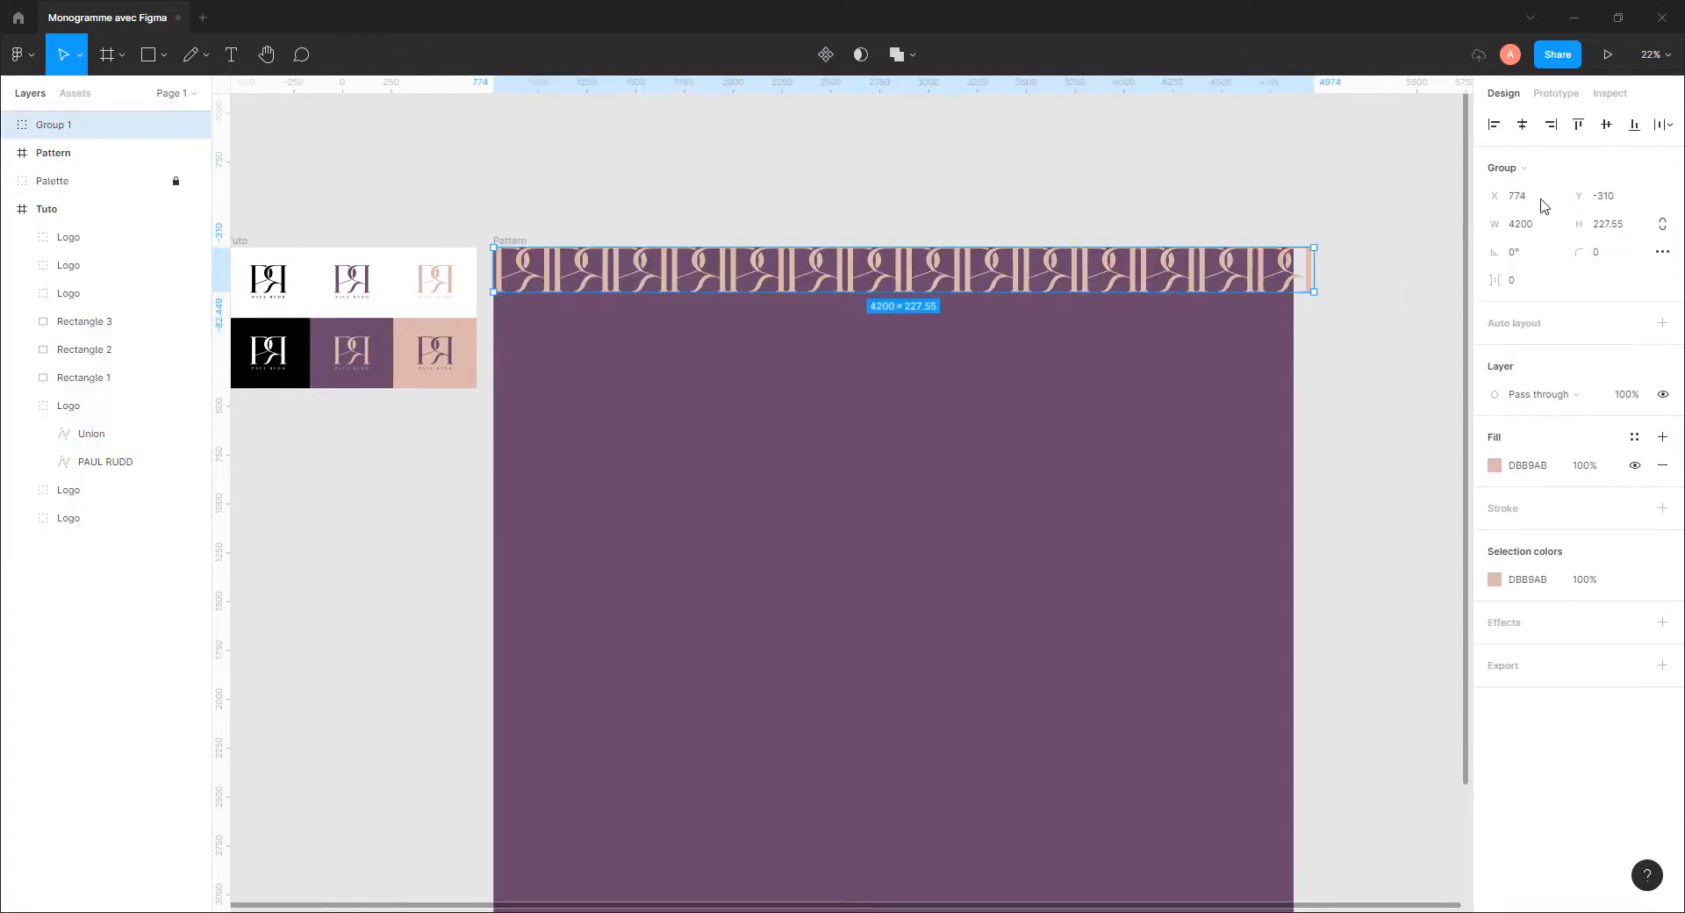
click(1525, 126)
key(ctrl+z)
Nest the grouped monogram row inside the Pattern frame and center it horizontally there
click(395, 173)
click(77, 128)
mouse_move(77, 128)
mouse_down()
mouse_move(67, 232)
mouse_move(76, 144)
mouse_up()
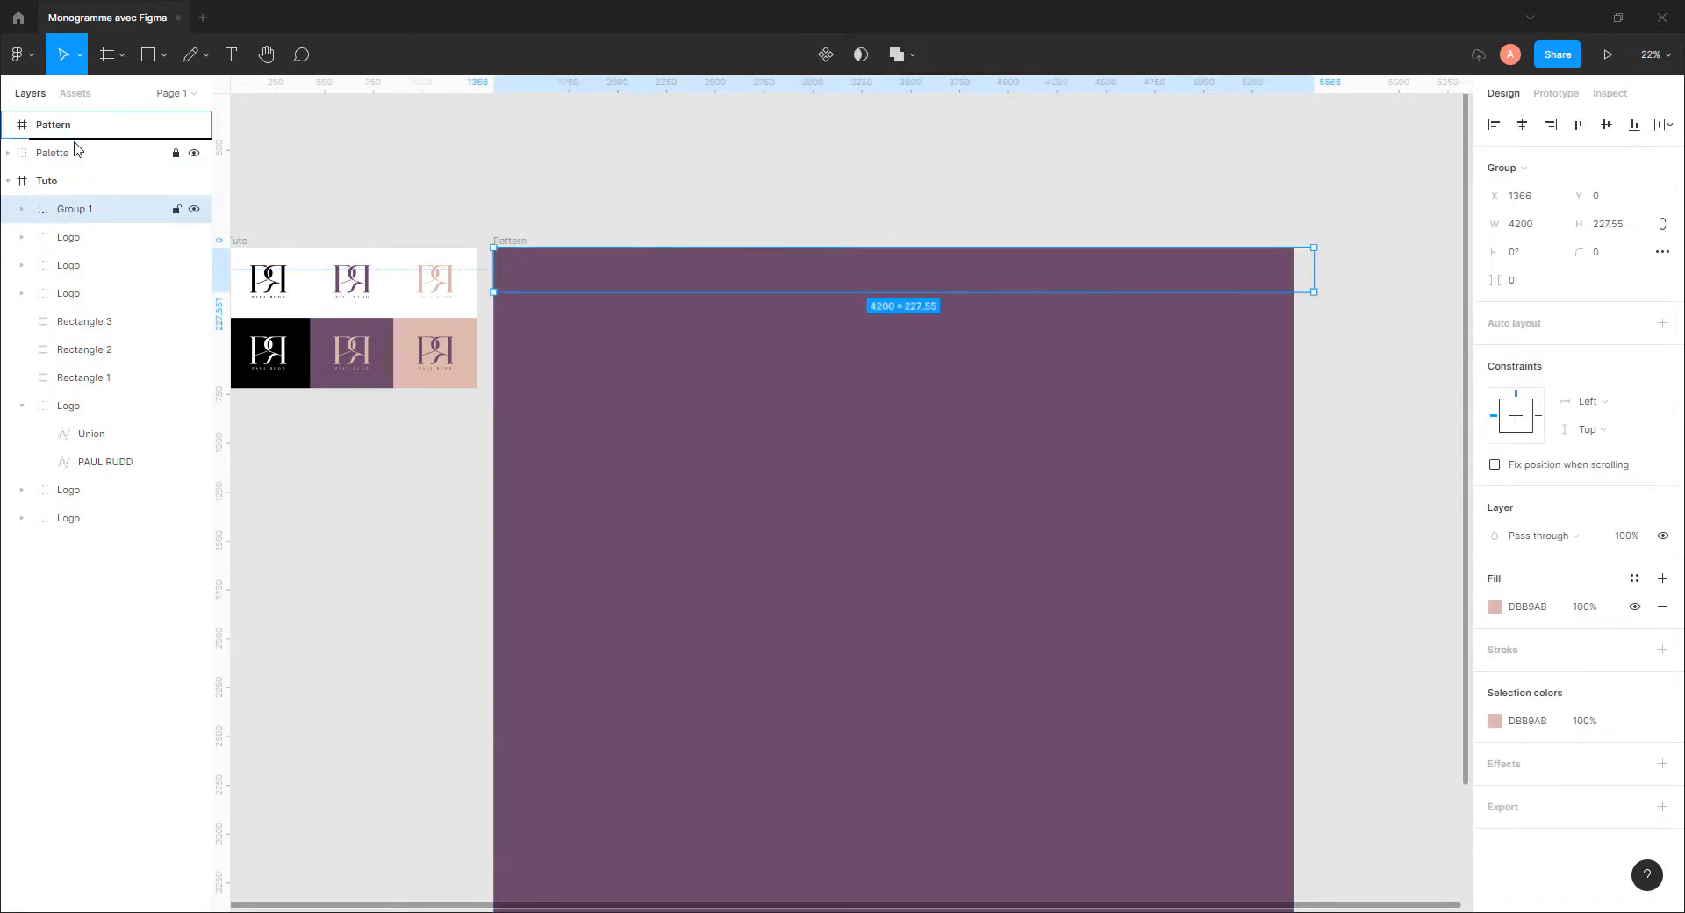
click(1524, 126)
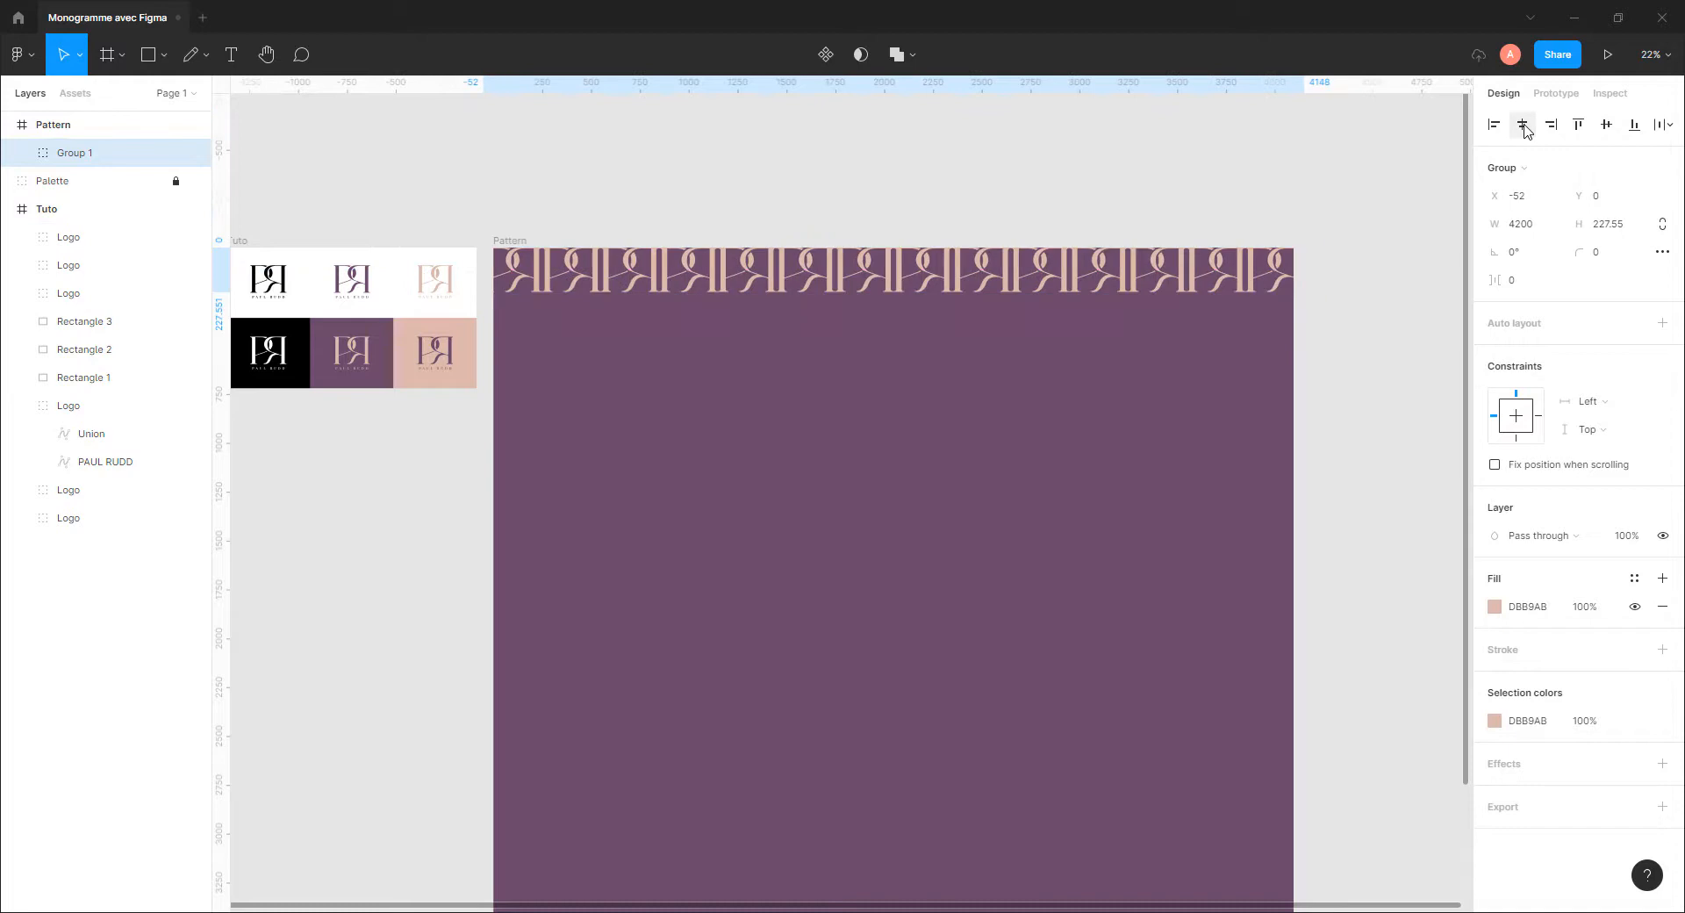
click(1014, 204)
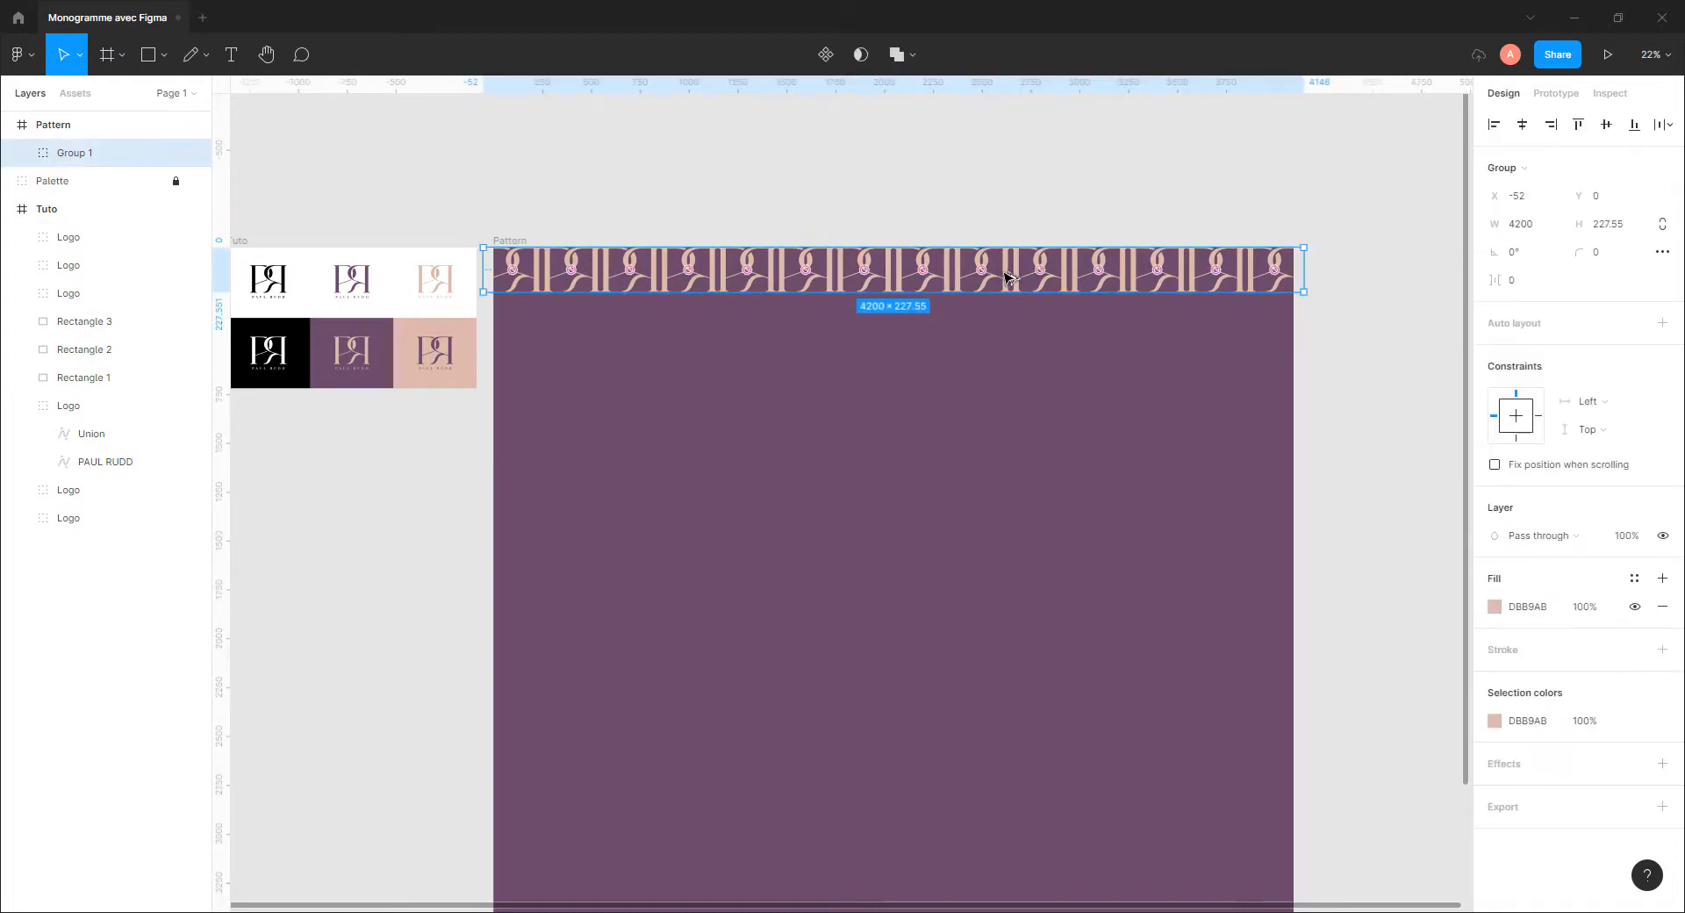
Duplicate the grouped row directly below itself at Y 228 and repeat the duplication for a third row
drag(1007, 277, 1001, 317)
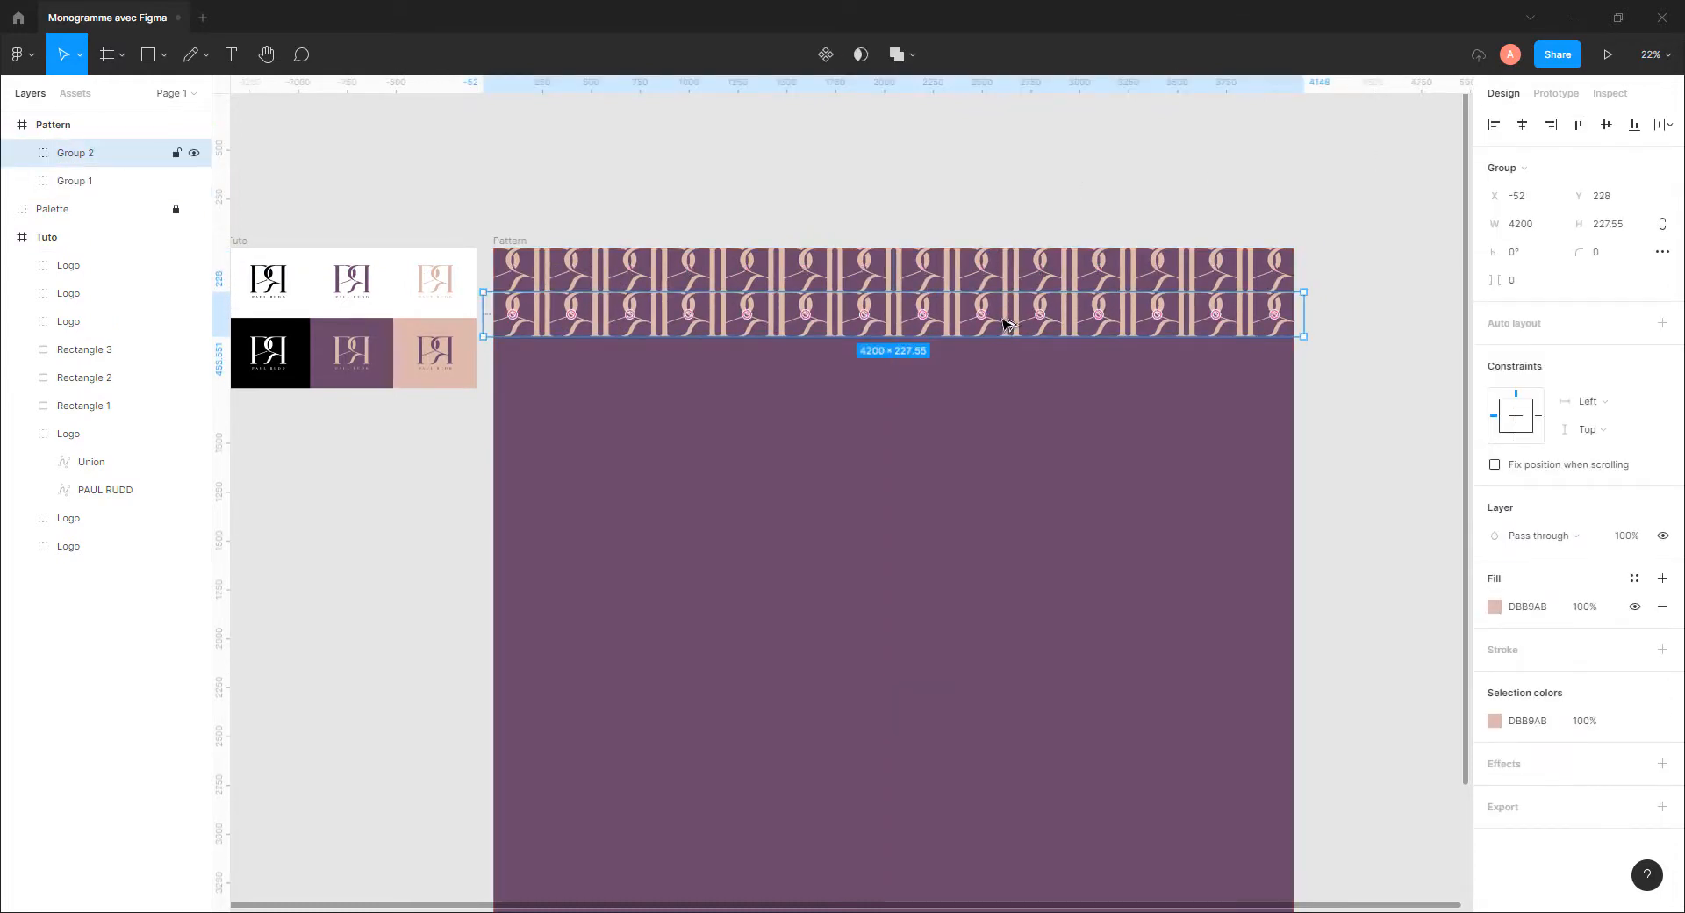
key(ctrl+d)
click(974, 216)
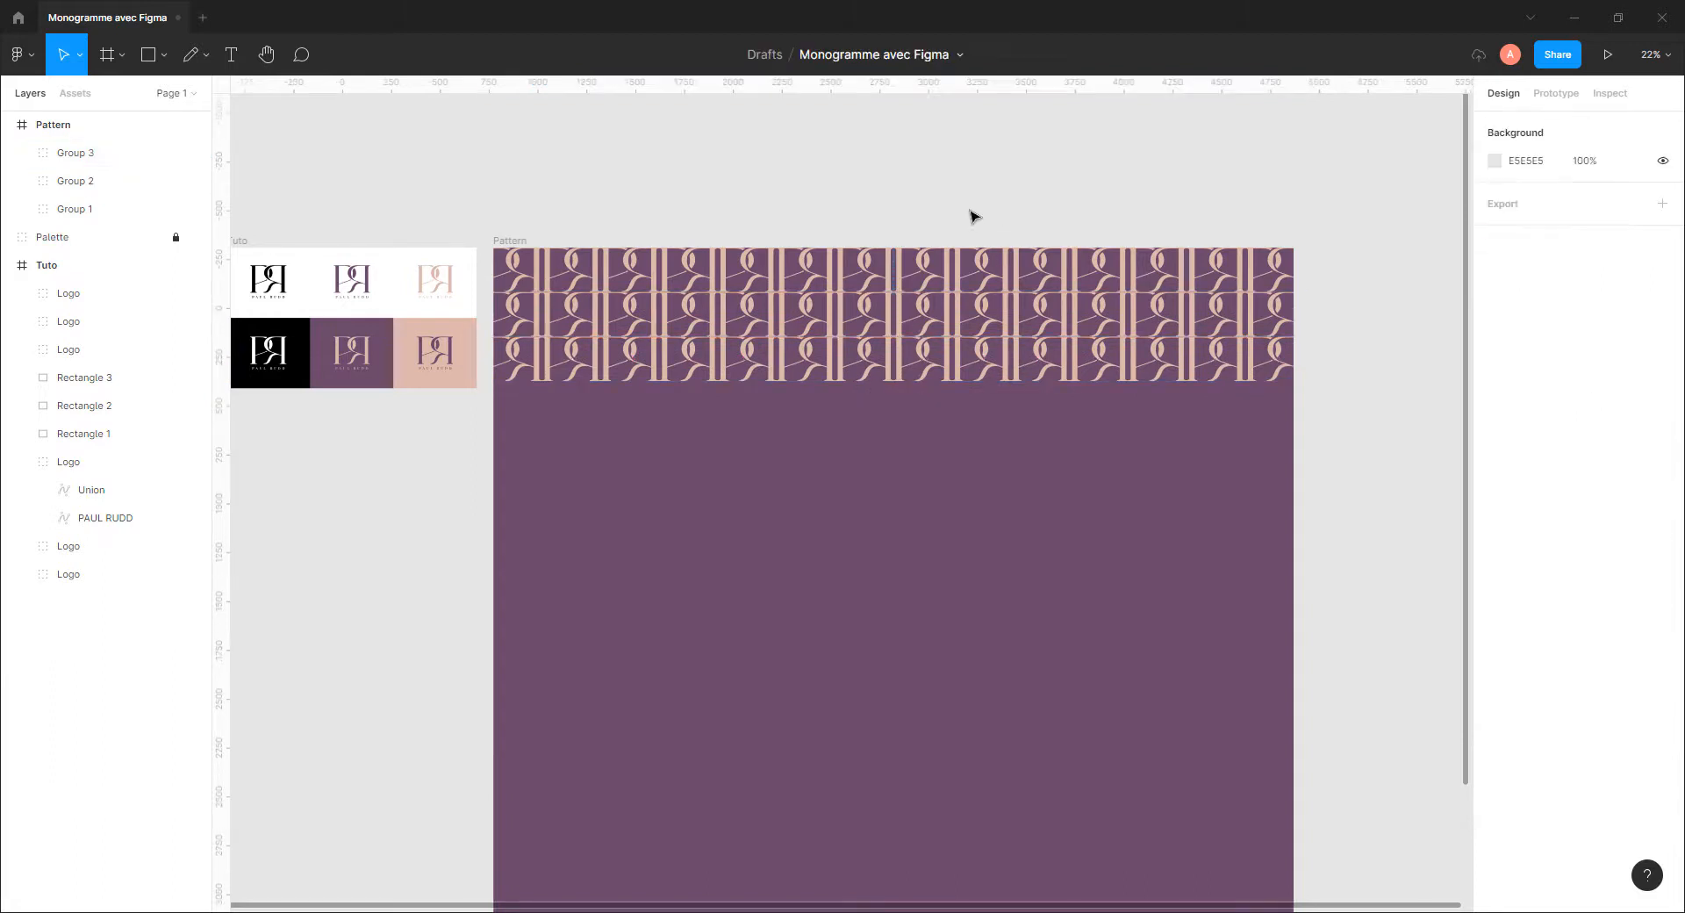
Keep duplicating the monogram rows downward until eighteen rows cover the full height of the Pattern frame
drag(850, 344, 1025, 520)
scroll(1027, 399, down, 5)
drag(780, 287, 1114, 706)
click(1279, 647)
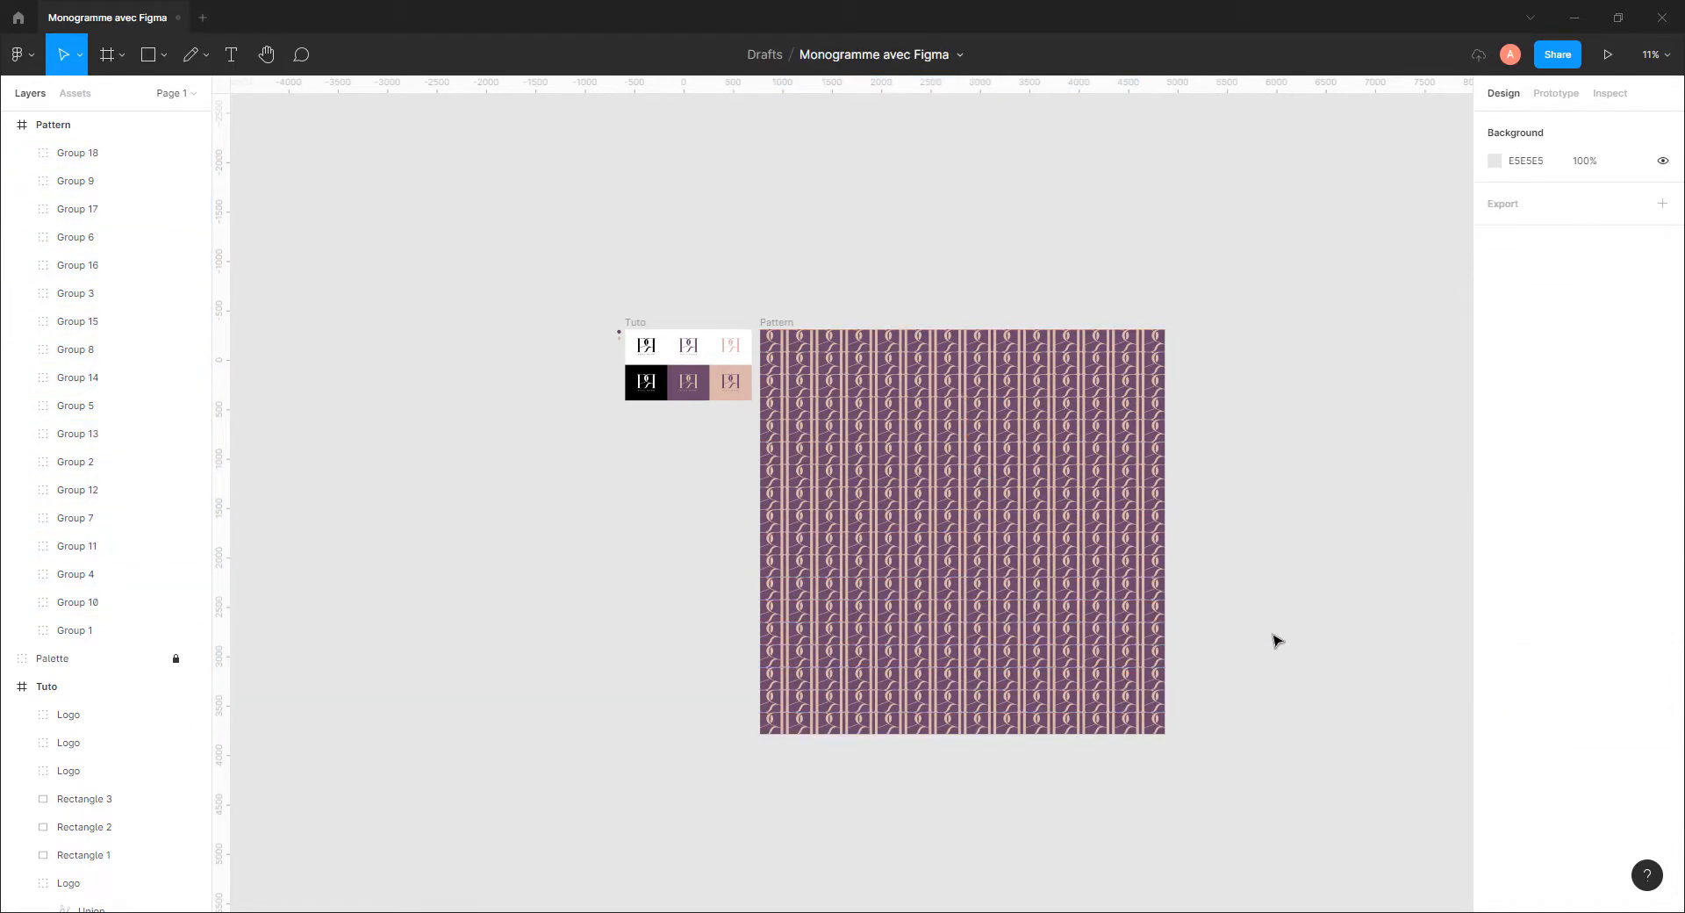
Group all eighteen monogram rows in the Pattern frame and rename the group pattern
scroll(1031, 527, up, 5)
drag(1031, 527, 1018, 482)
click(68, 157)
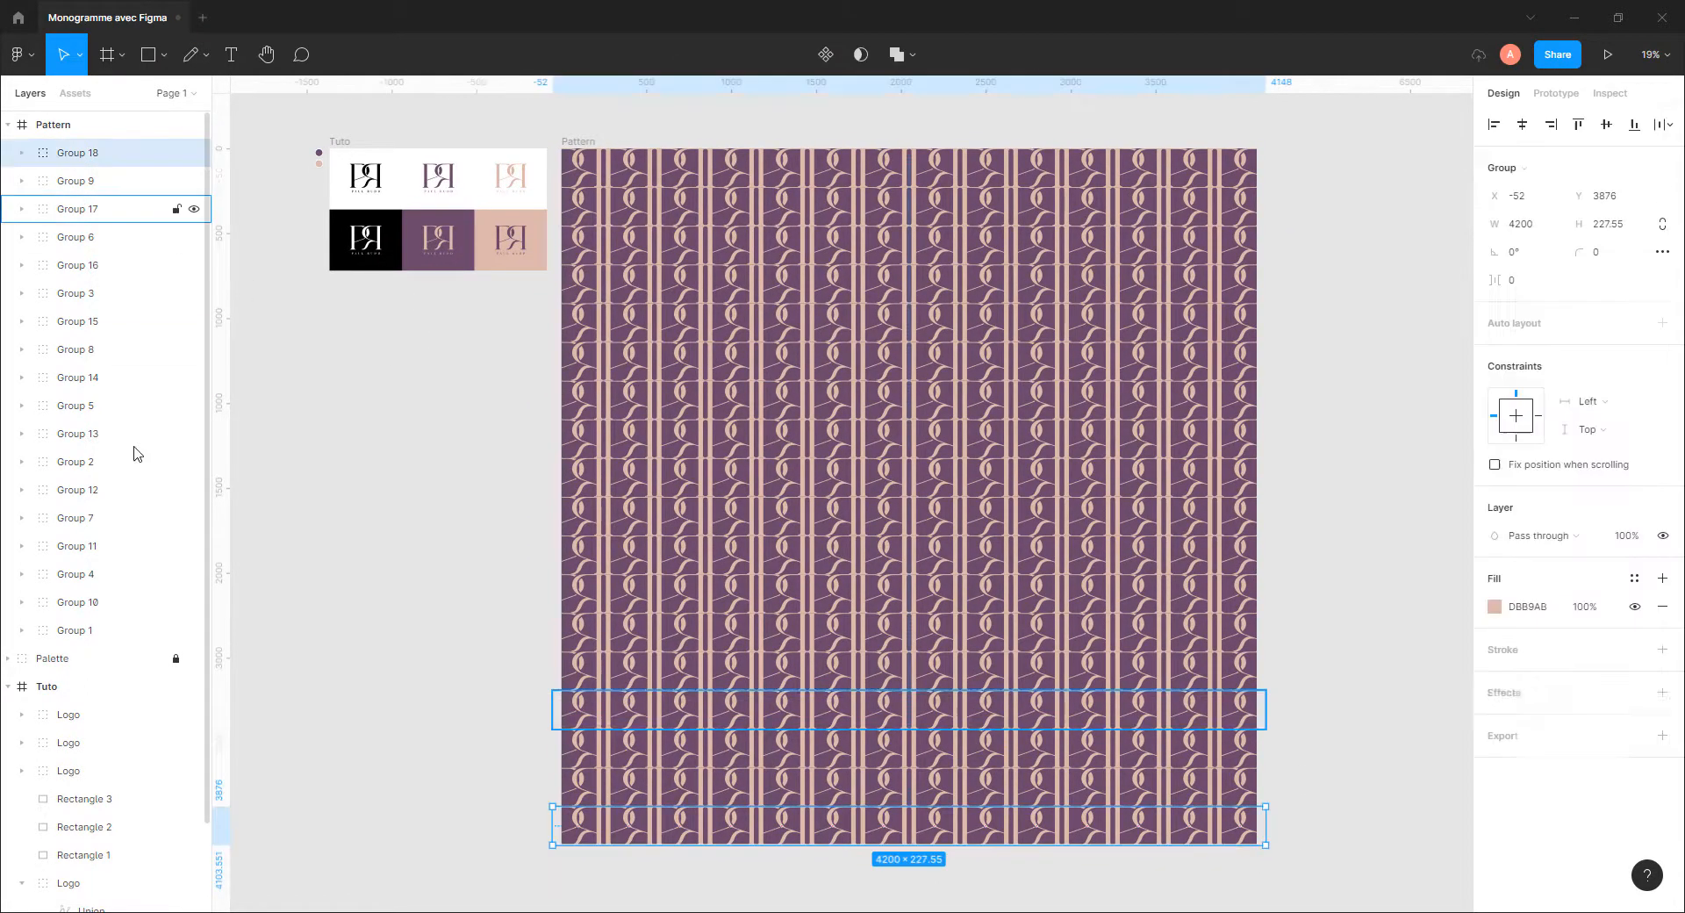
shift+click(84, 630)
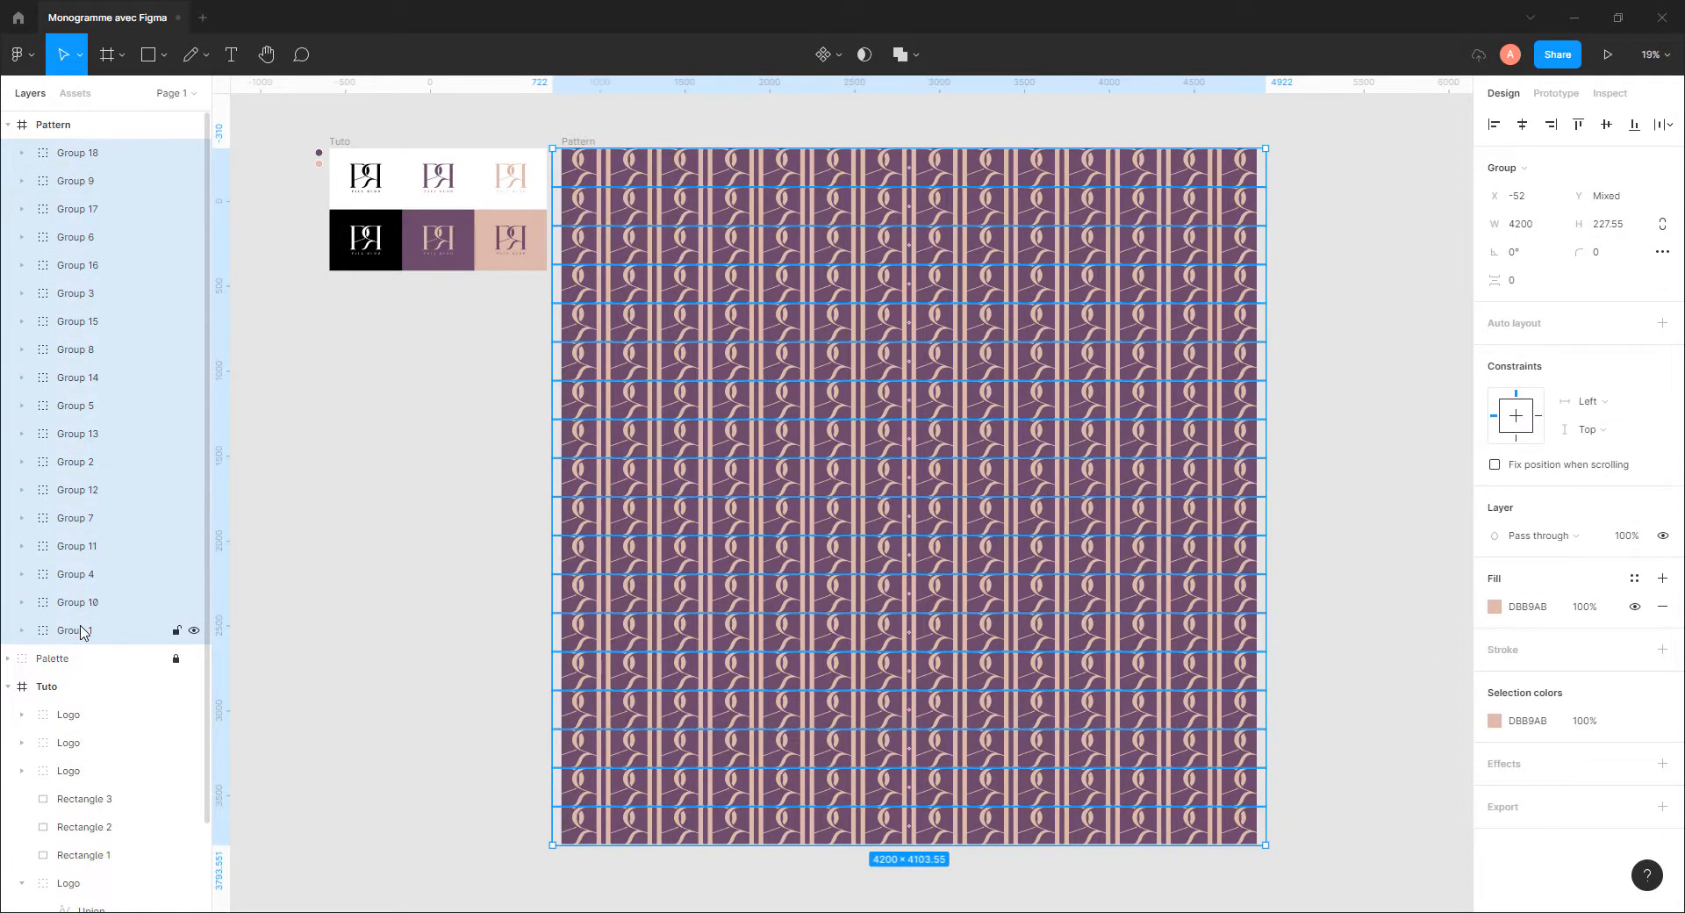
key(ctrl+g)
click(78, 156)
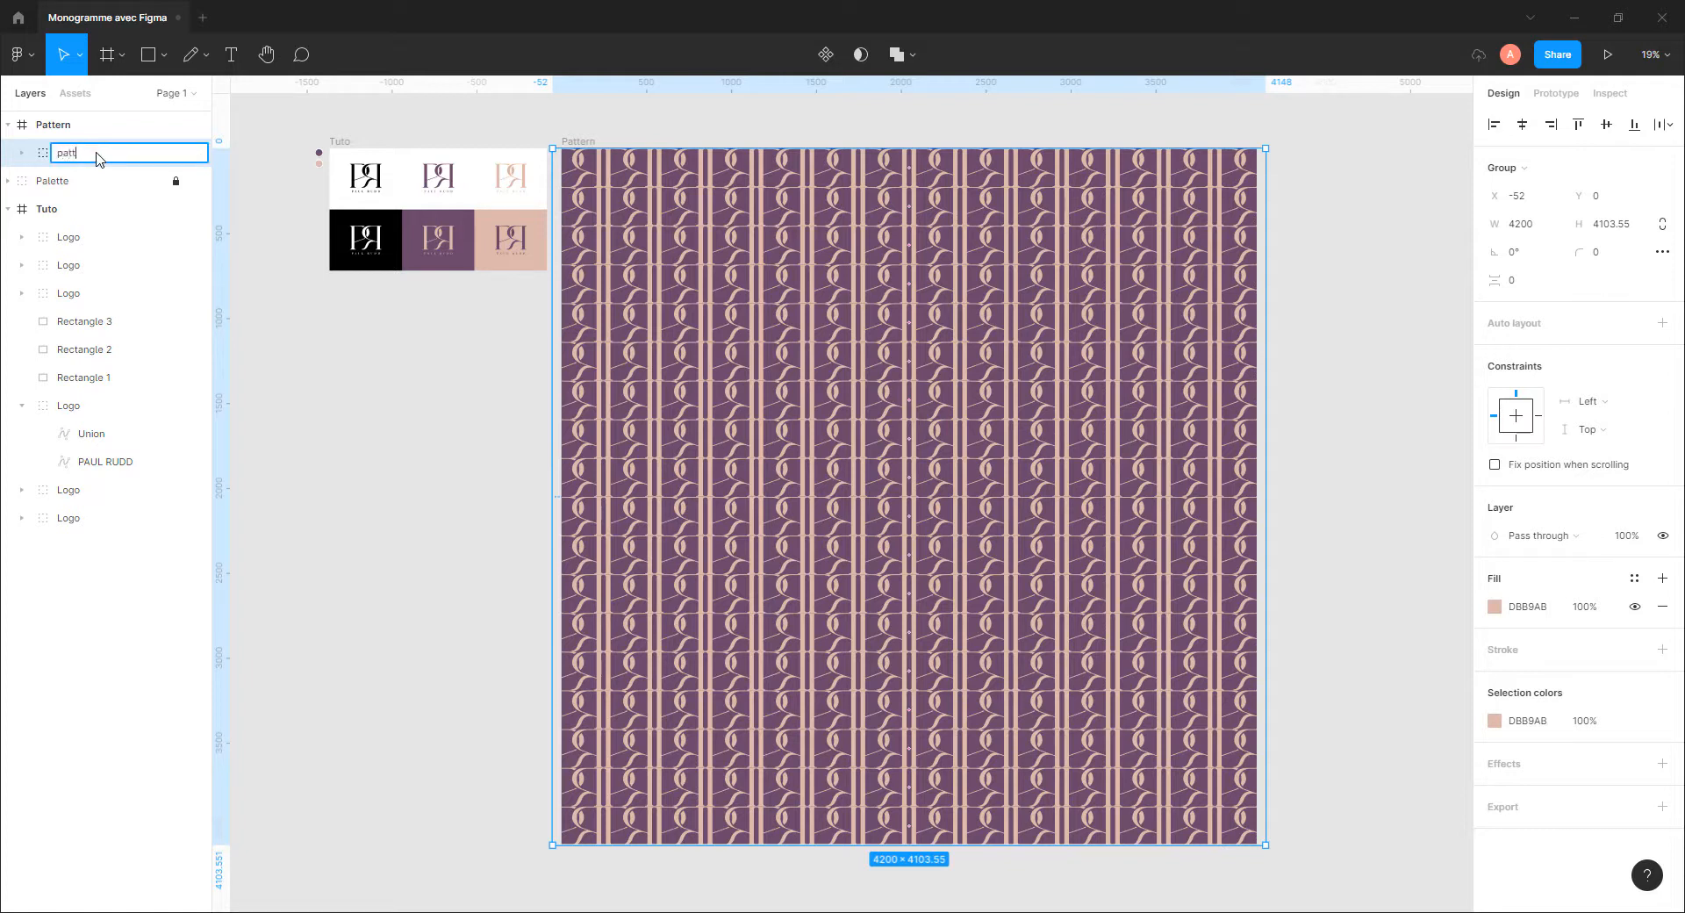
key(Return)
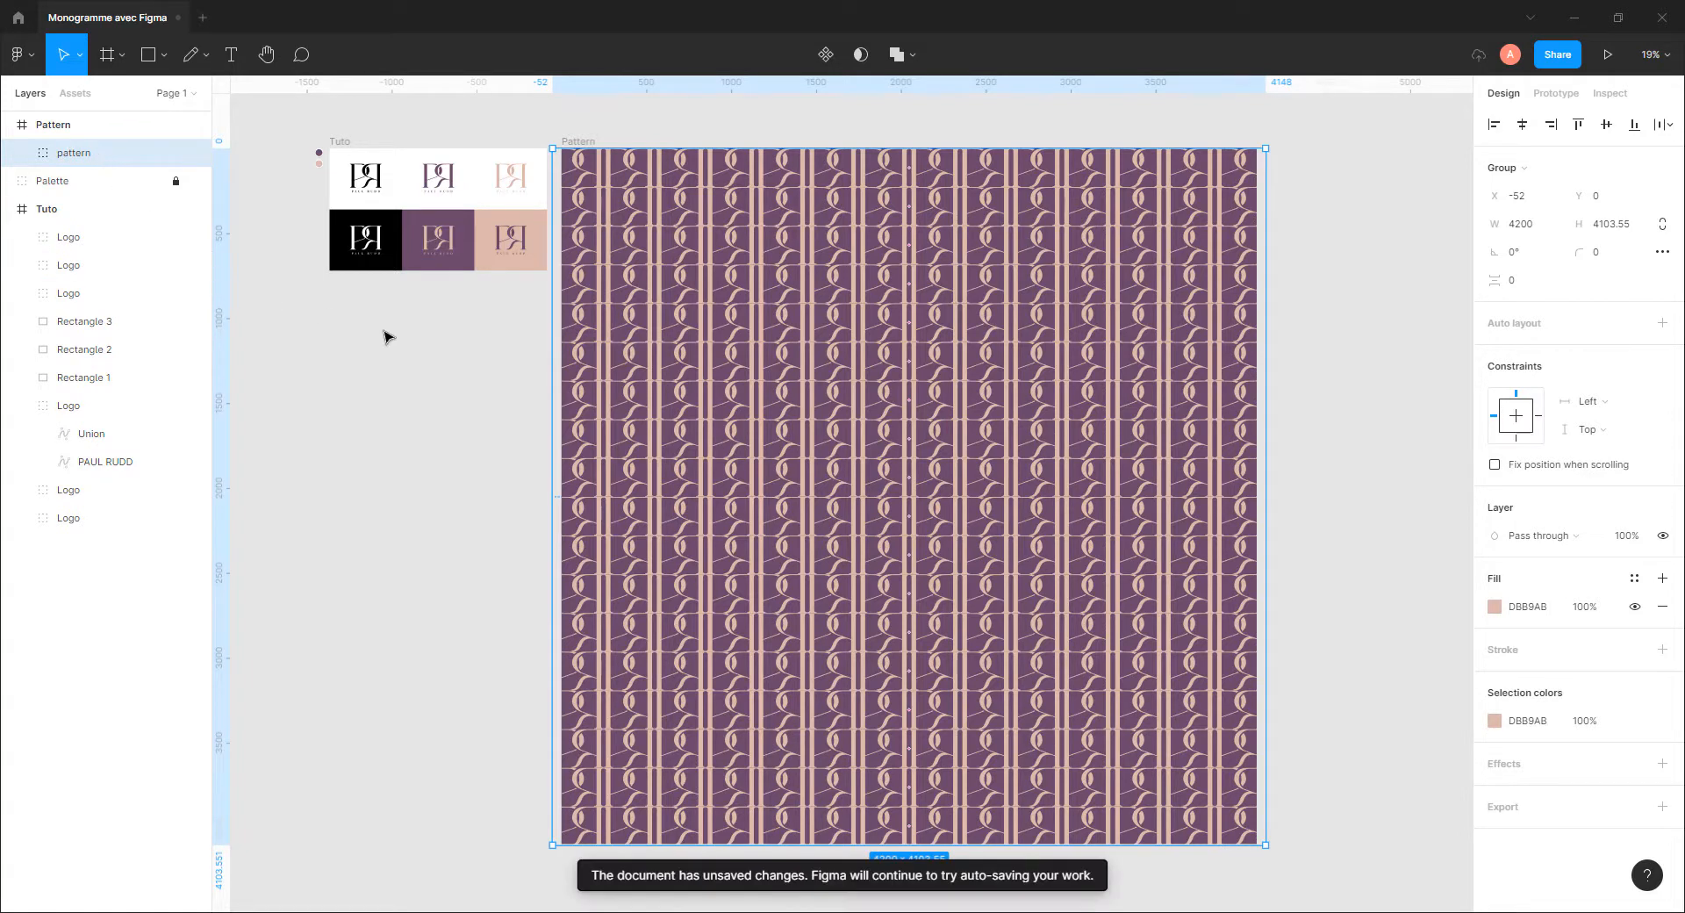
click(429, 396)
mouse_move(791, 397)
mouse_down()
mouse_move(808, 416)
mouse_move(791, 389)
mouse_up()
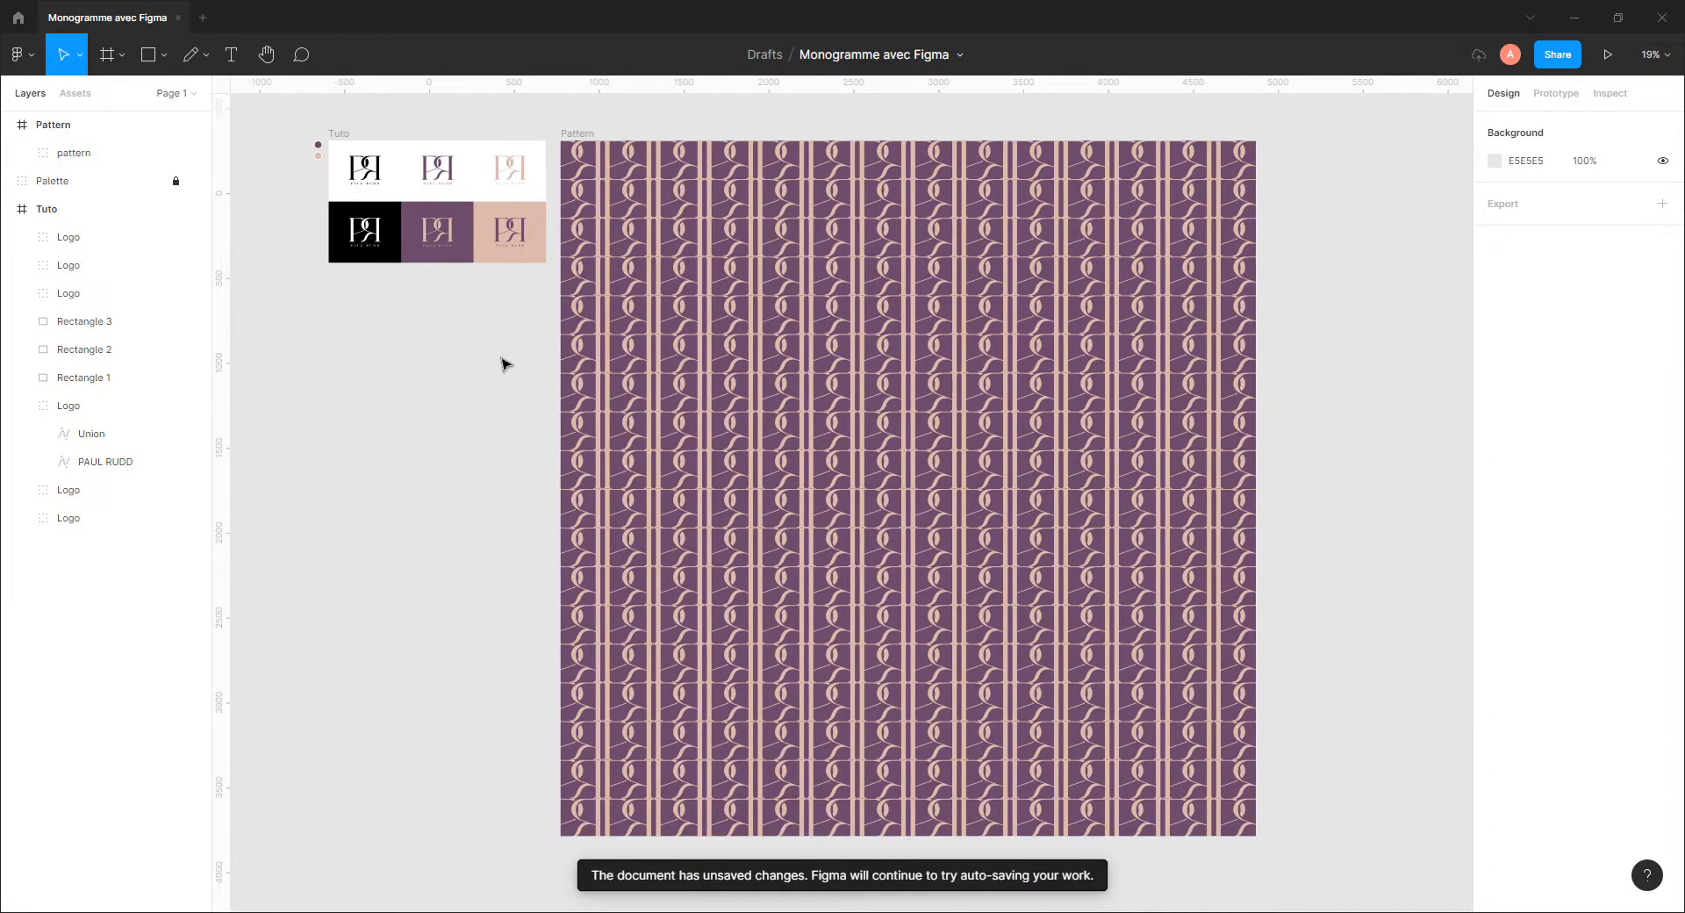
Launch the Vectary 3D Elements plugin and shift its window slightly on the canvas
right_click(454, 346)
mouse_move(489, 478)
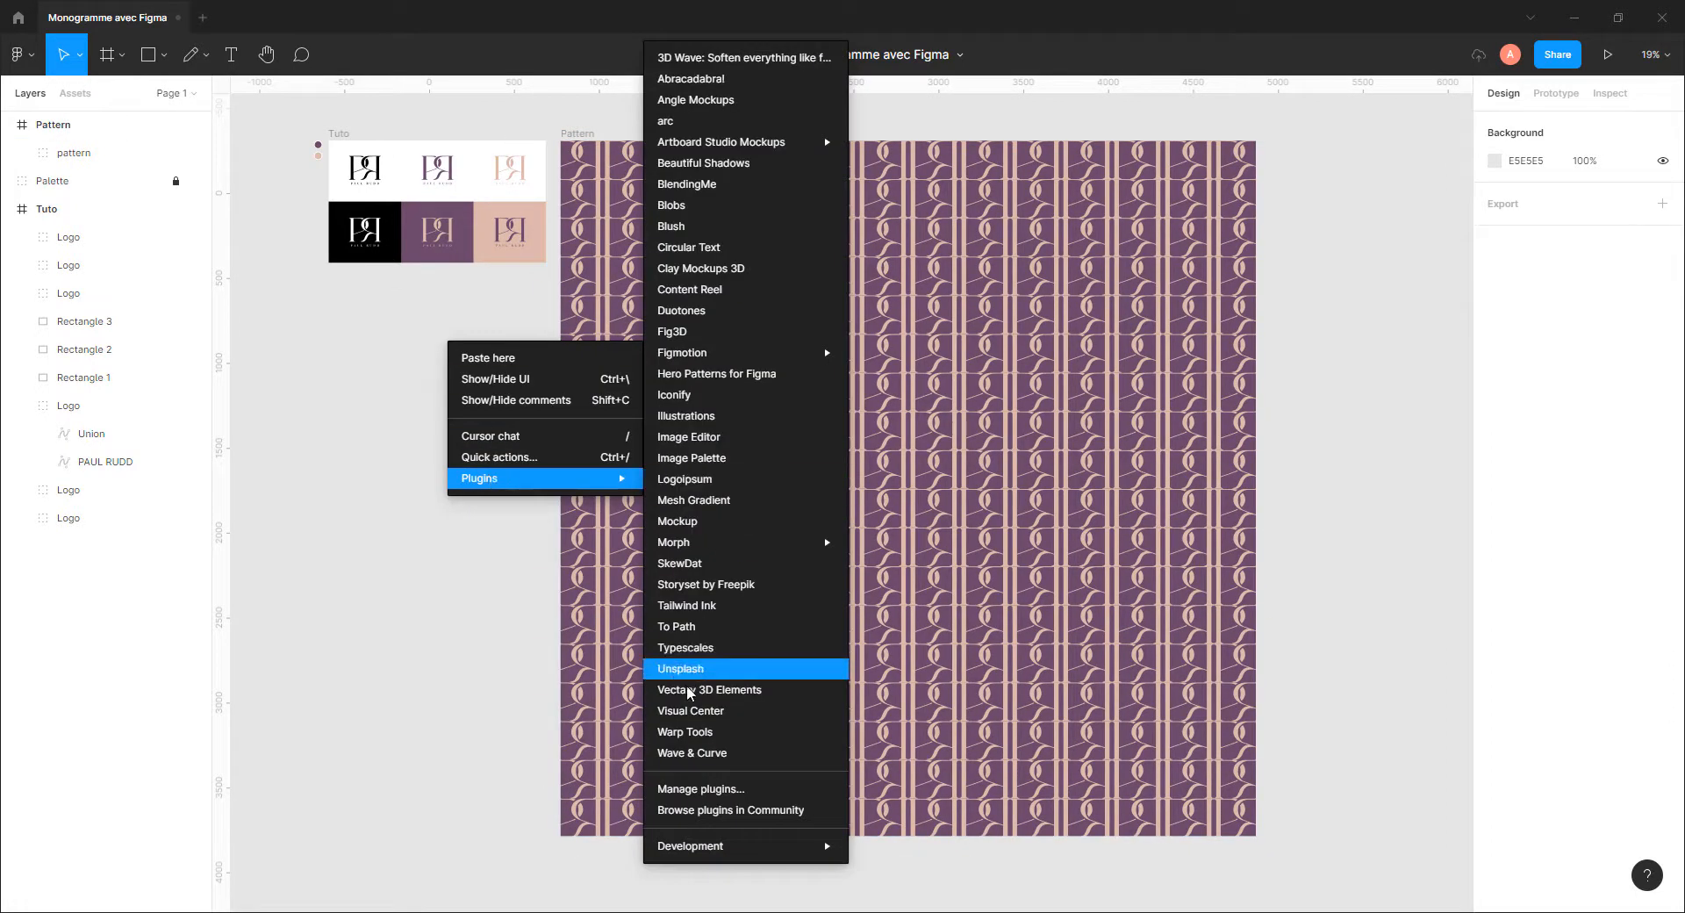
click(937, 700)
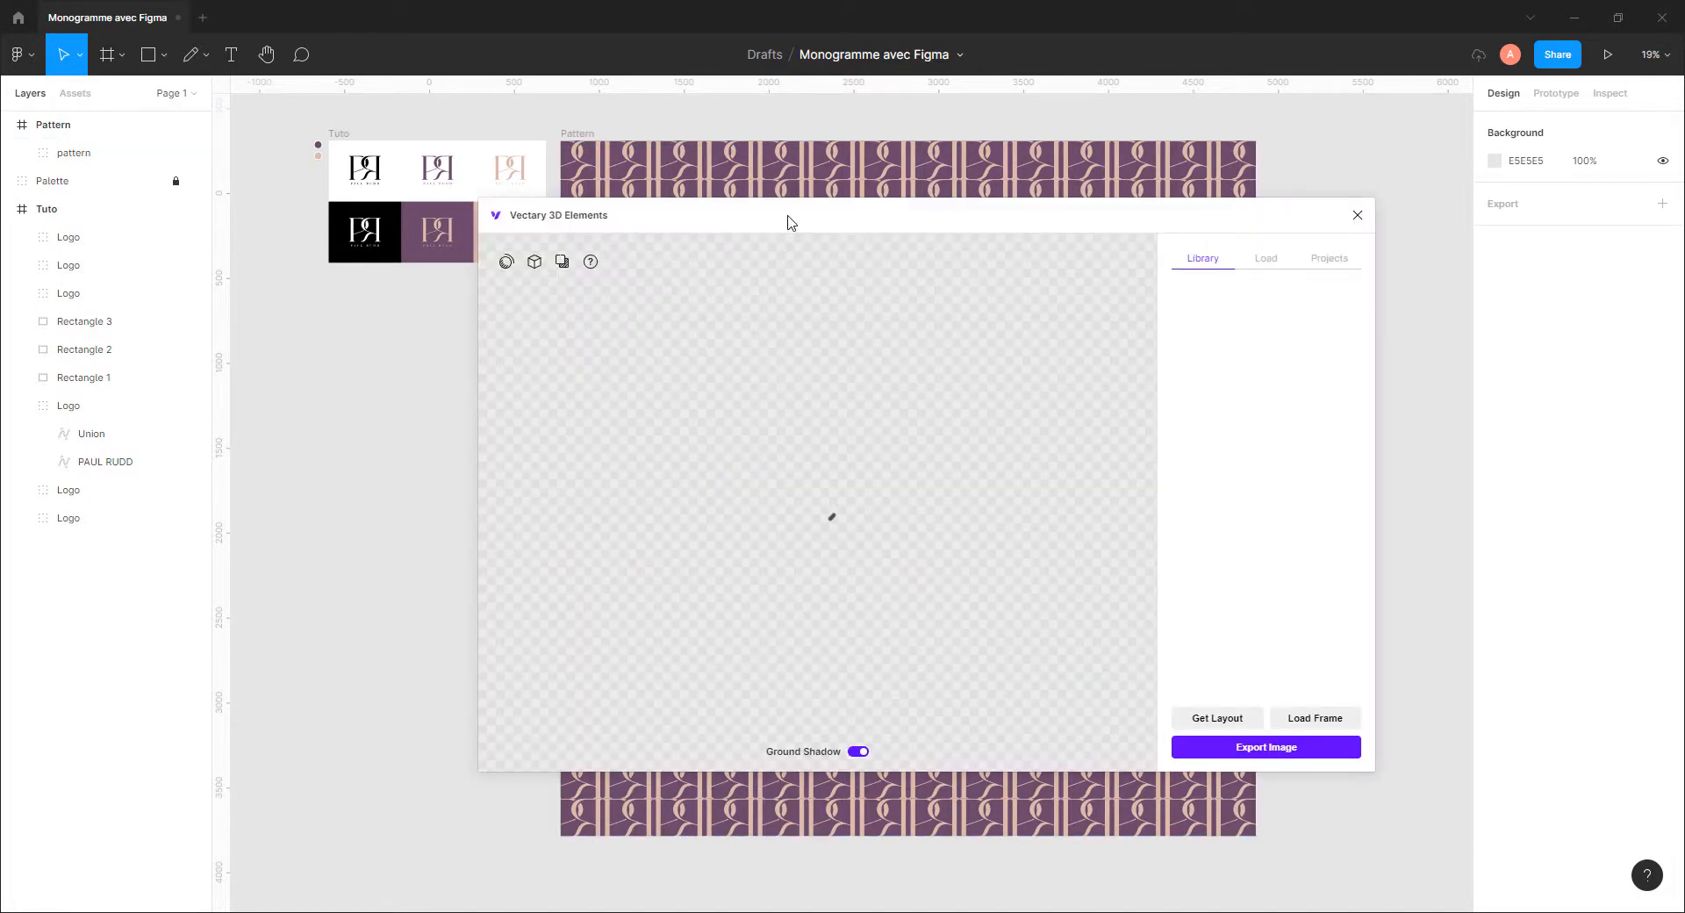
drag(788, 218, 752, 226)
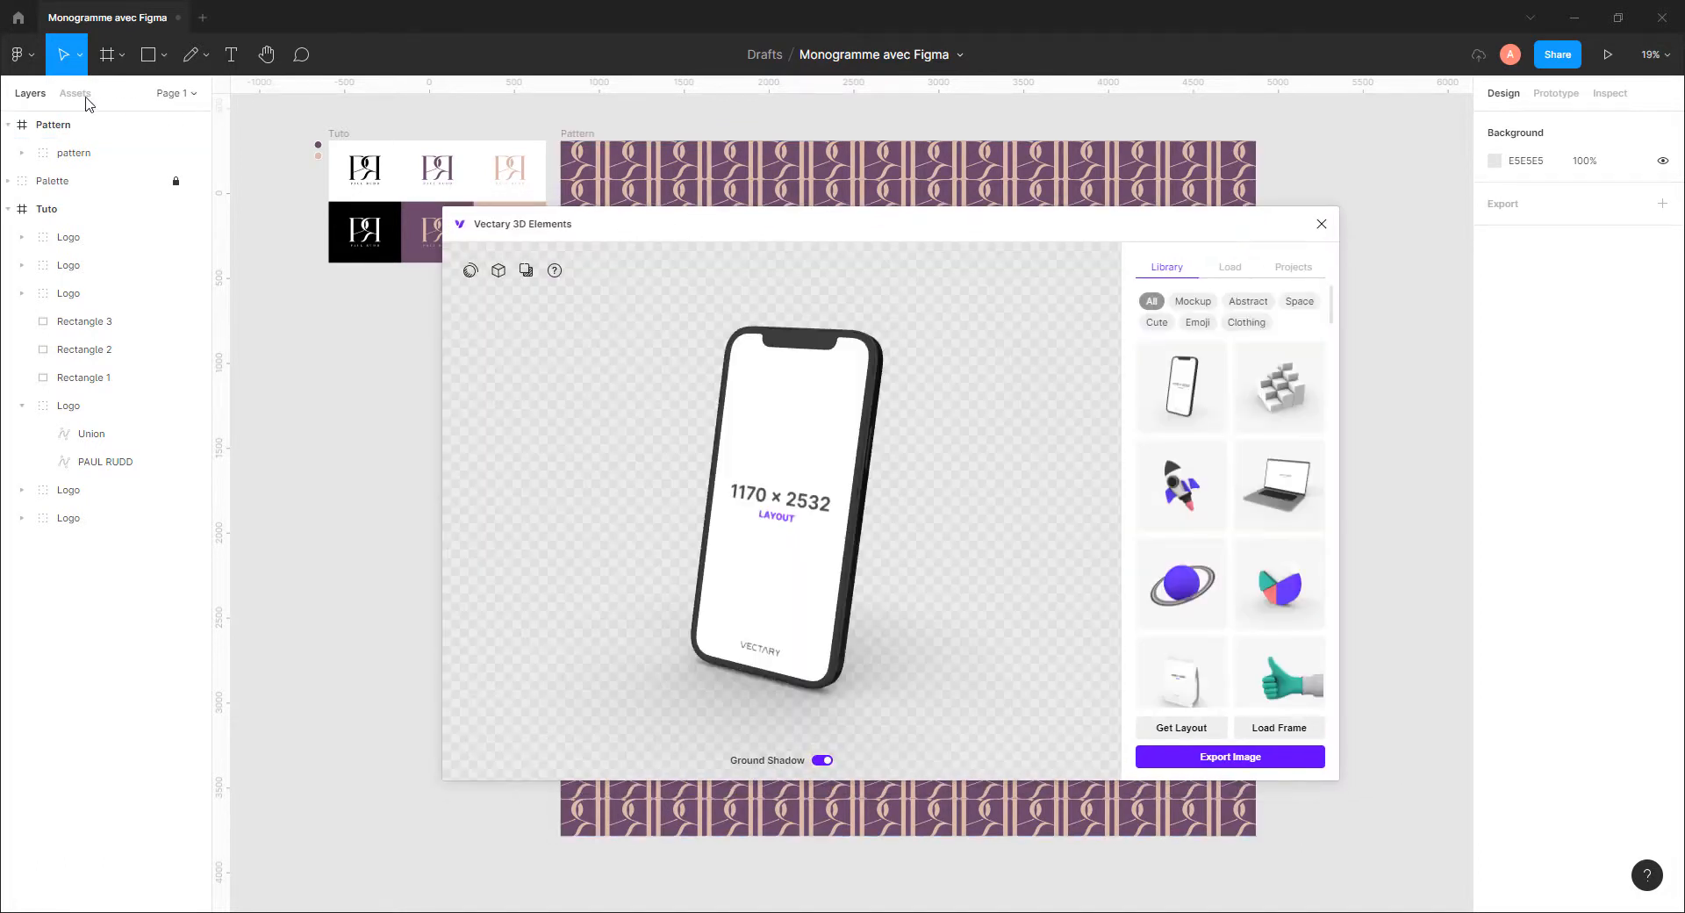
Choose the white 4096 × 4096 packaging bag from the plugin's library and rotate it to show its front and side
drag(803, 551, 753, 516)
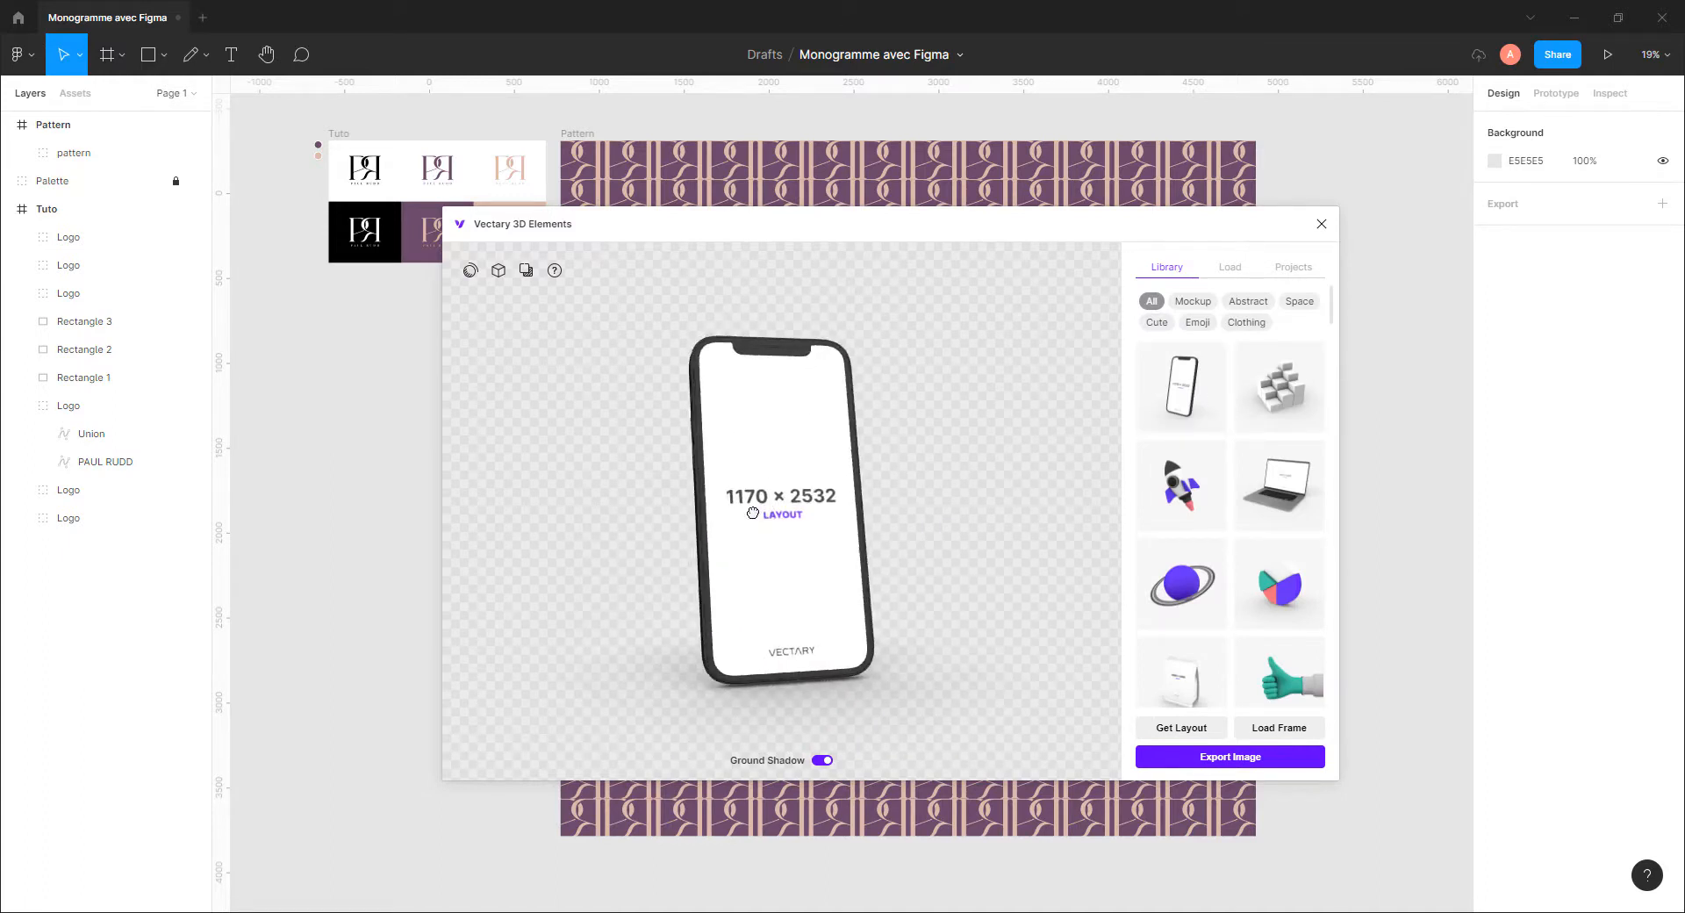
drag(1331, 313, 1316, 481)
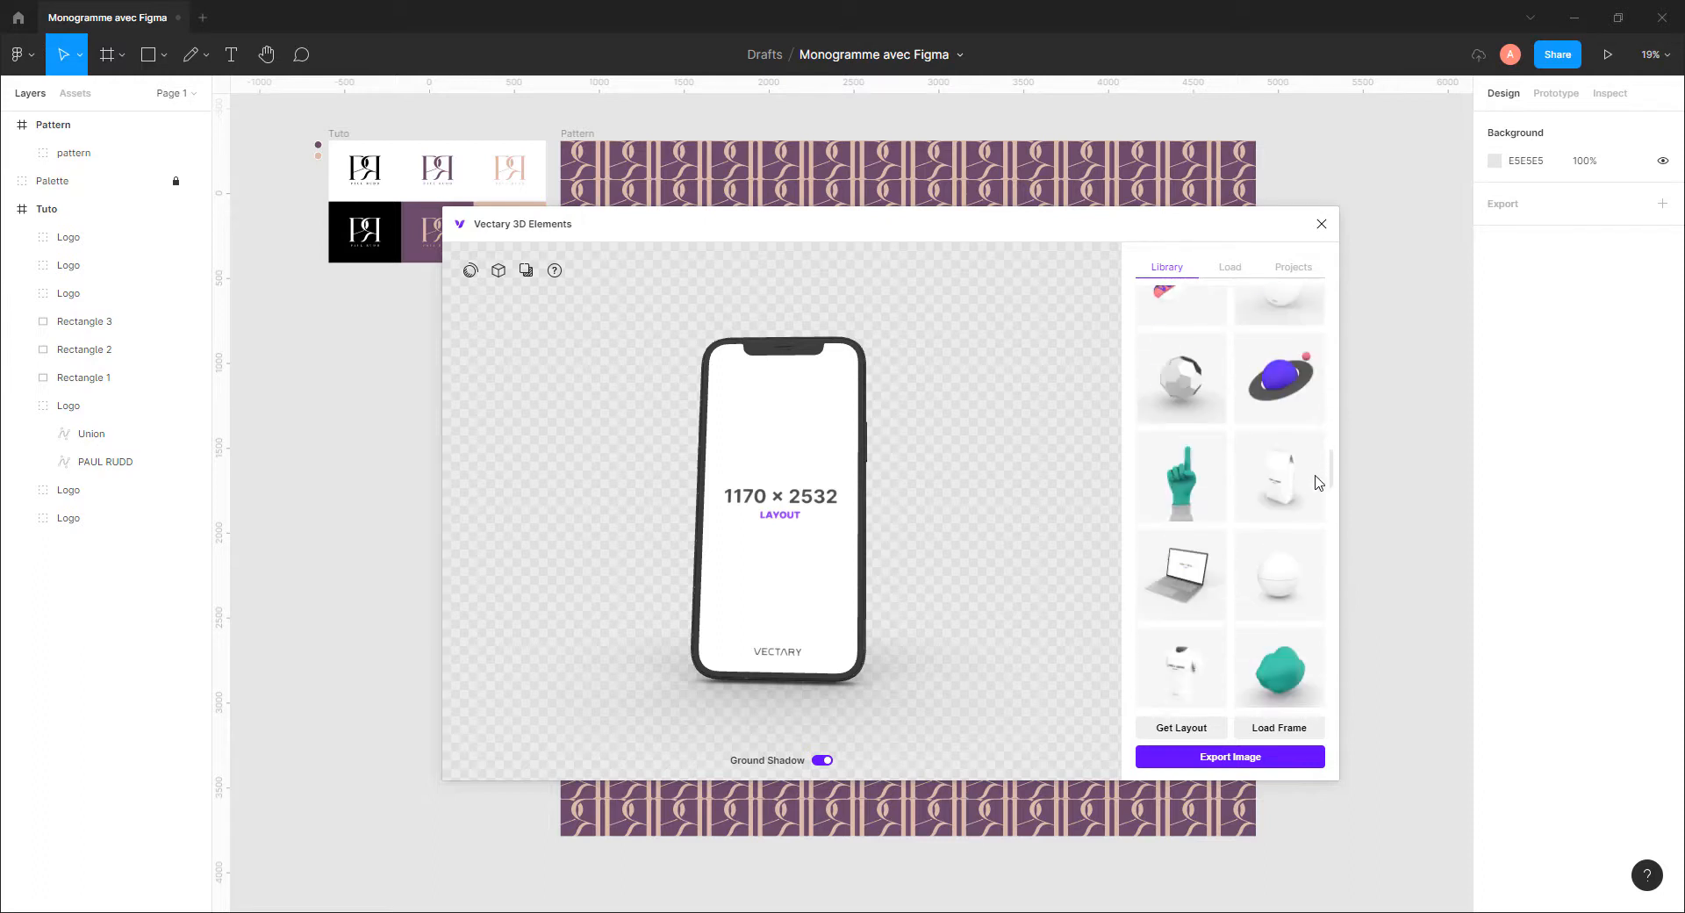
click(1293, 478)
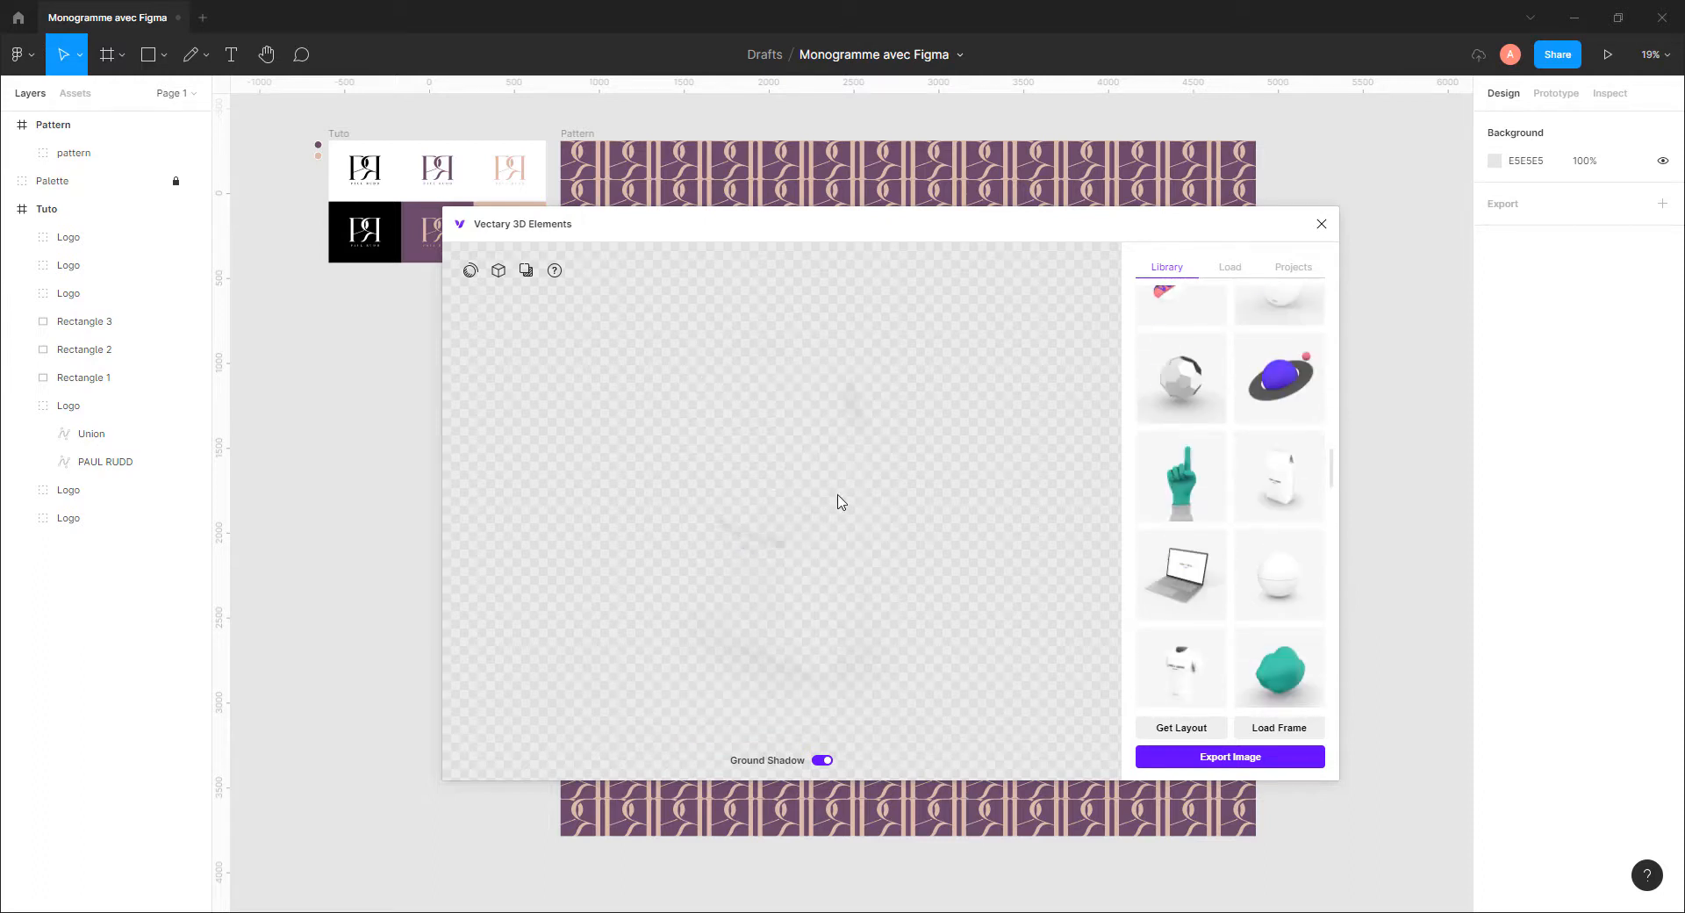
mouse_move(780, 435)
mouse_down()
mouse_move(763, 369)
mouse_move(846, 471)
mouse_move(820, 372)
mouse_move(881, 488)
mouse_move(749, 482)
mouse_move(778, 459)
mouse_up()
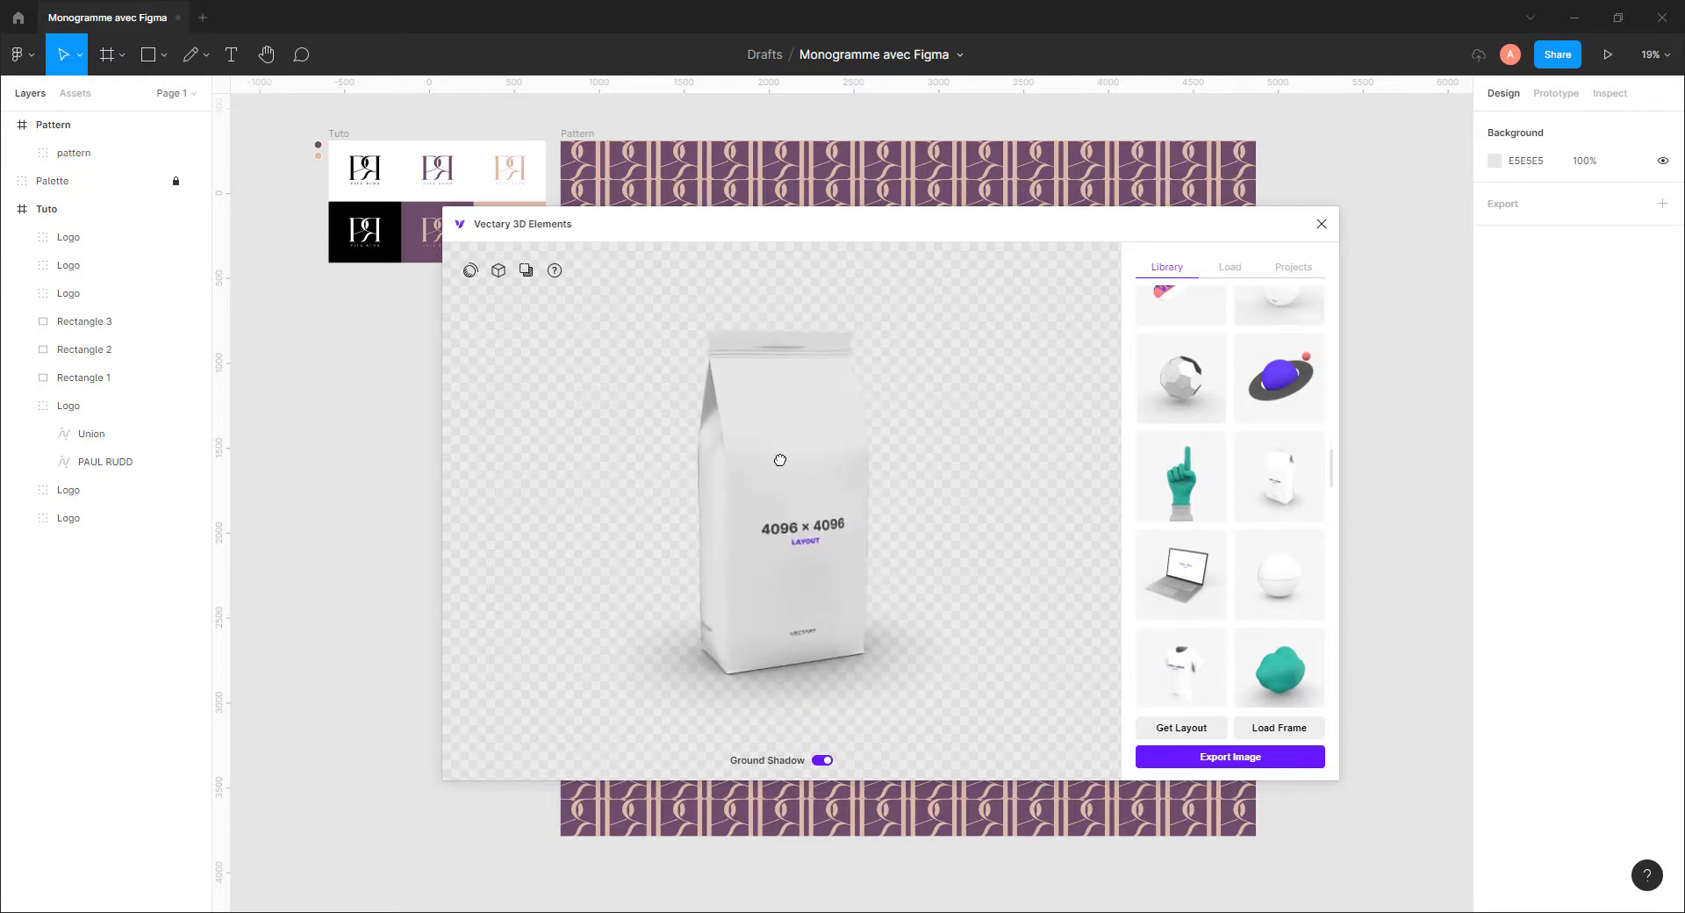
Load the Pattern frame onto the packaging bag and rotate the bag slightly
click(582, 136)
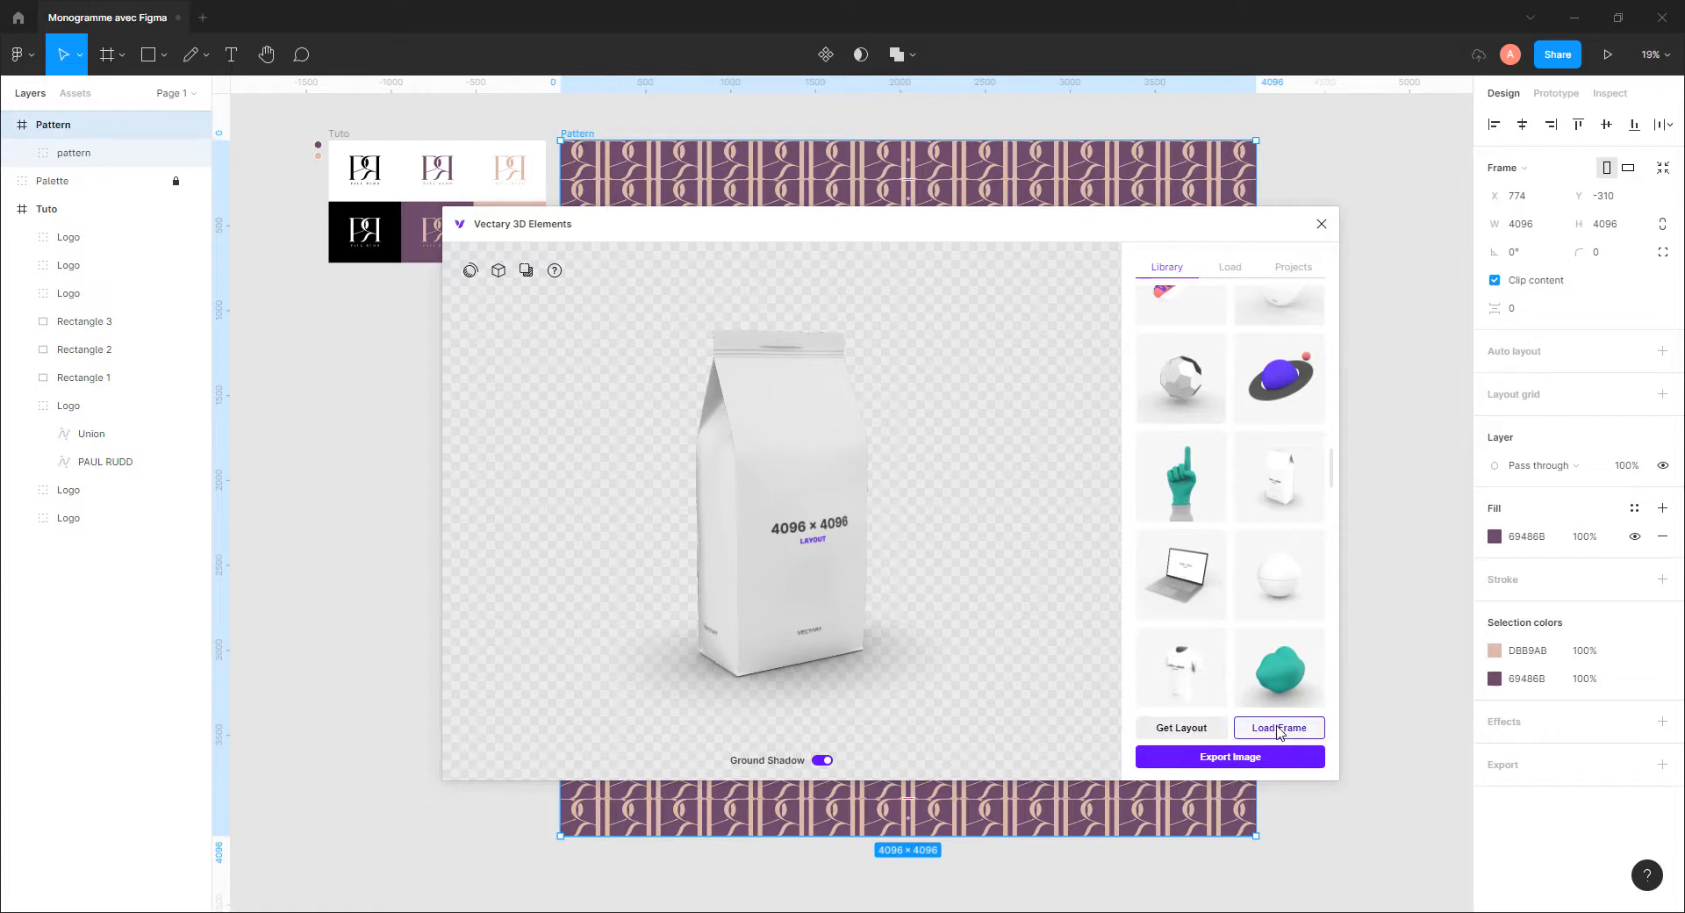
click(1279, 728)
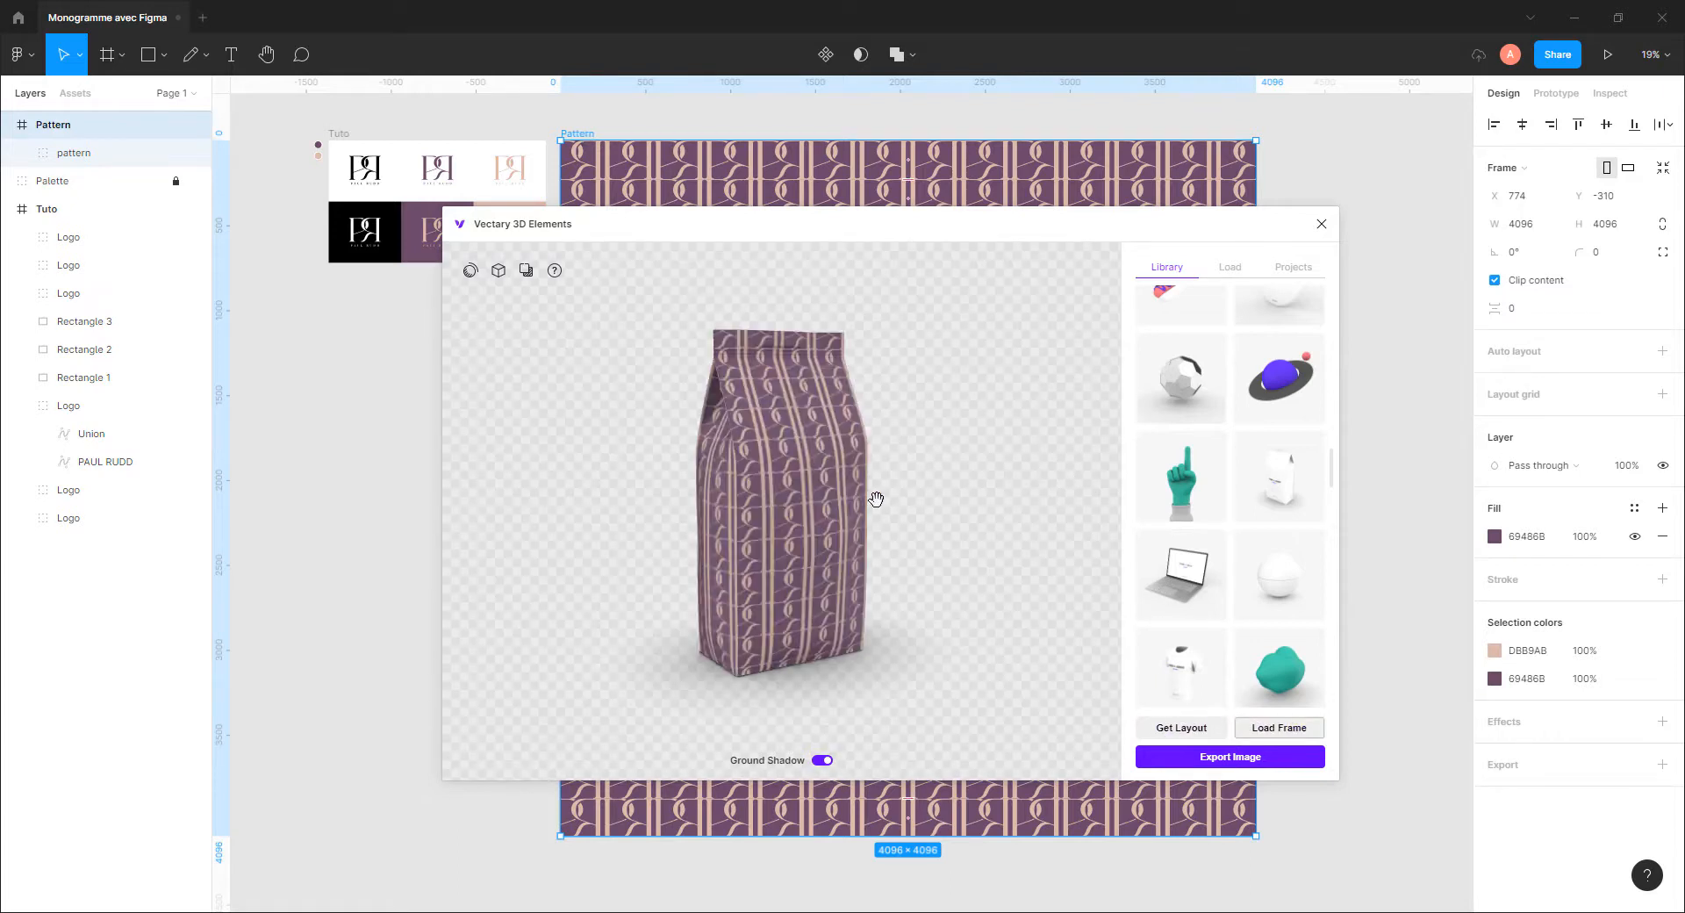
drag(876, 498, 858, 548)
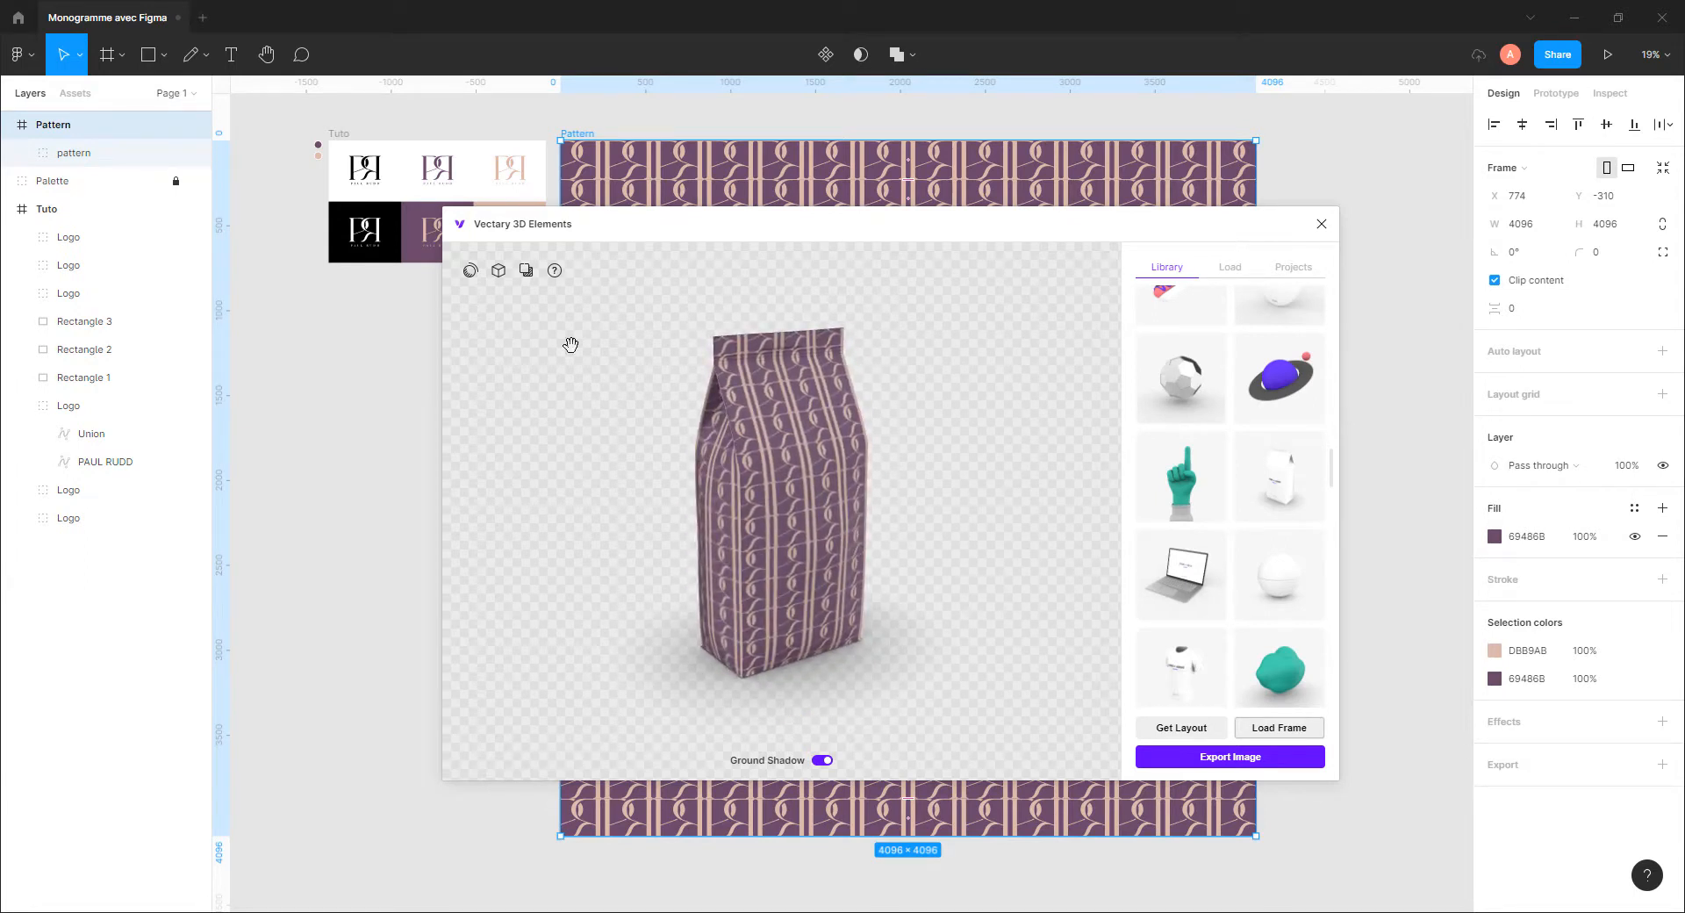
Set the mockup's environment lighting to 140% intensity and 107° rotation
click(471, 271)
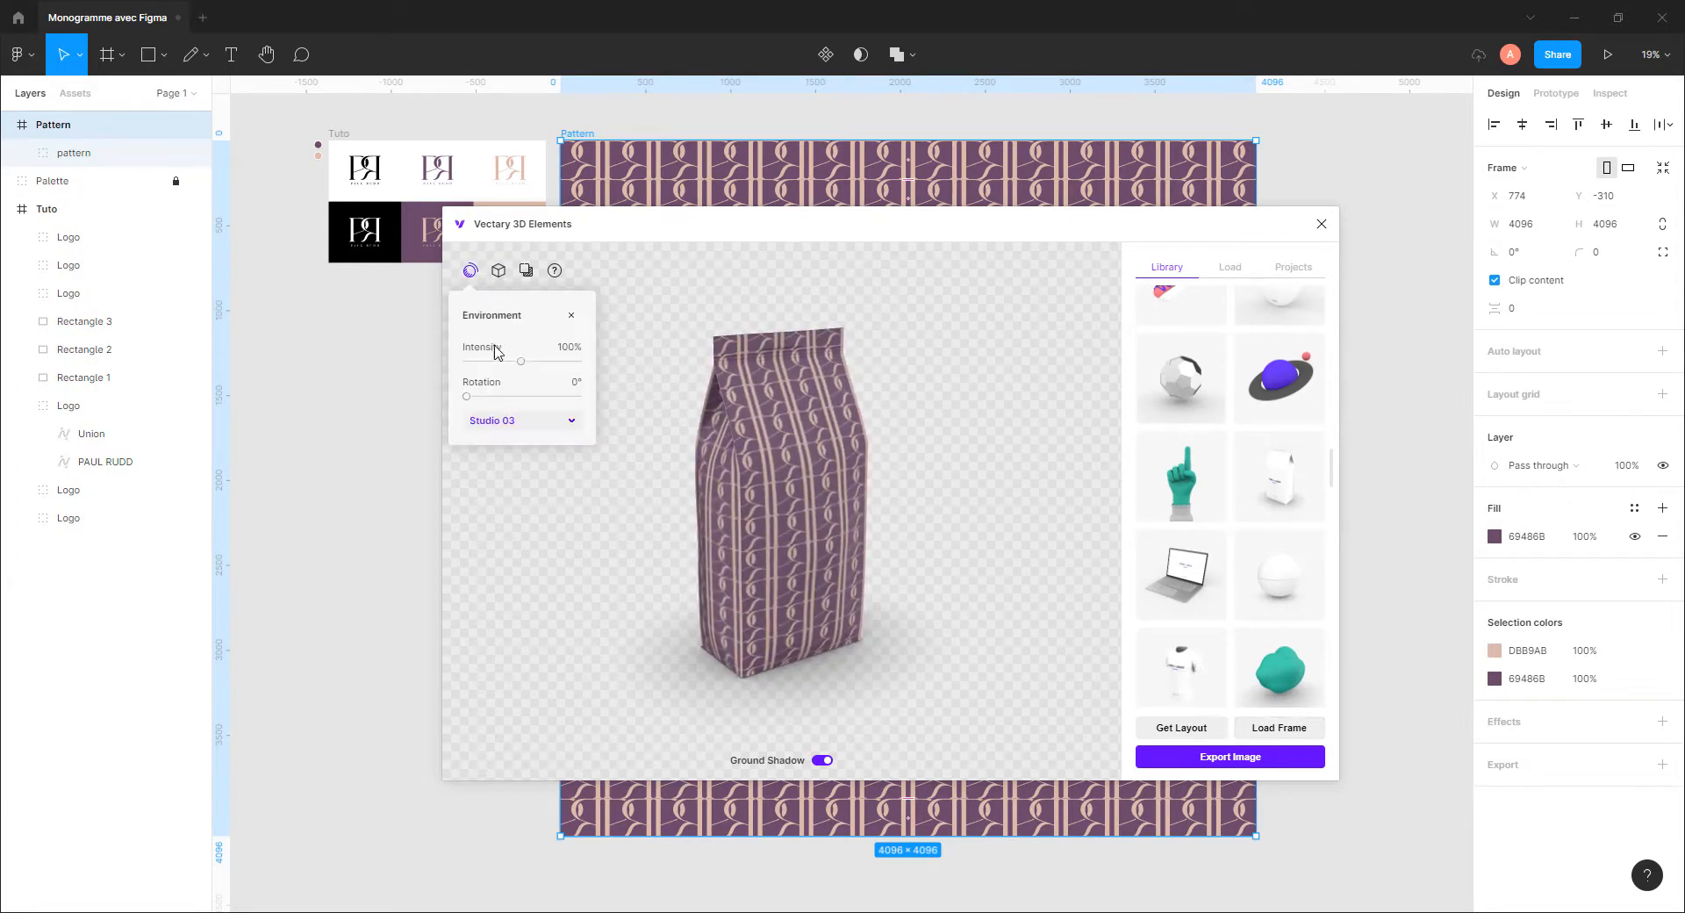
drag(528, 367, 498, 406)
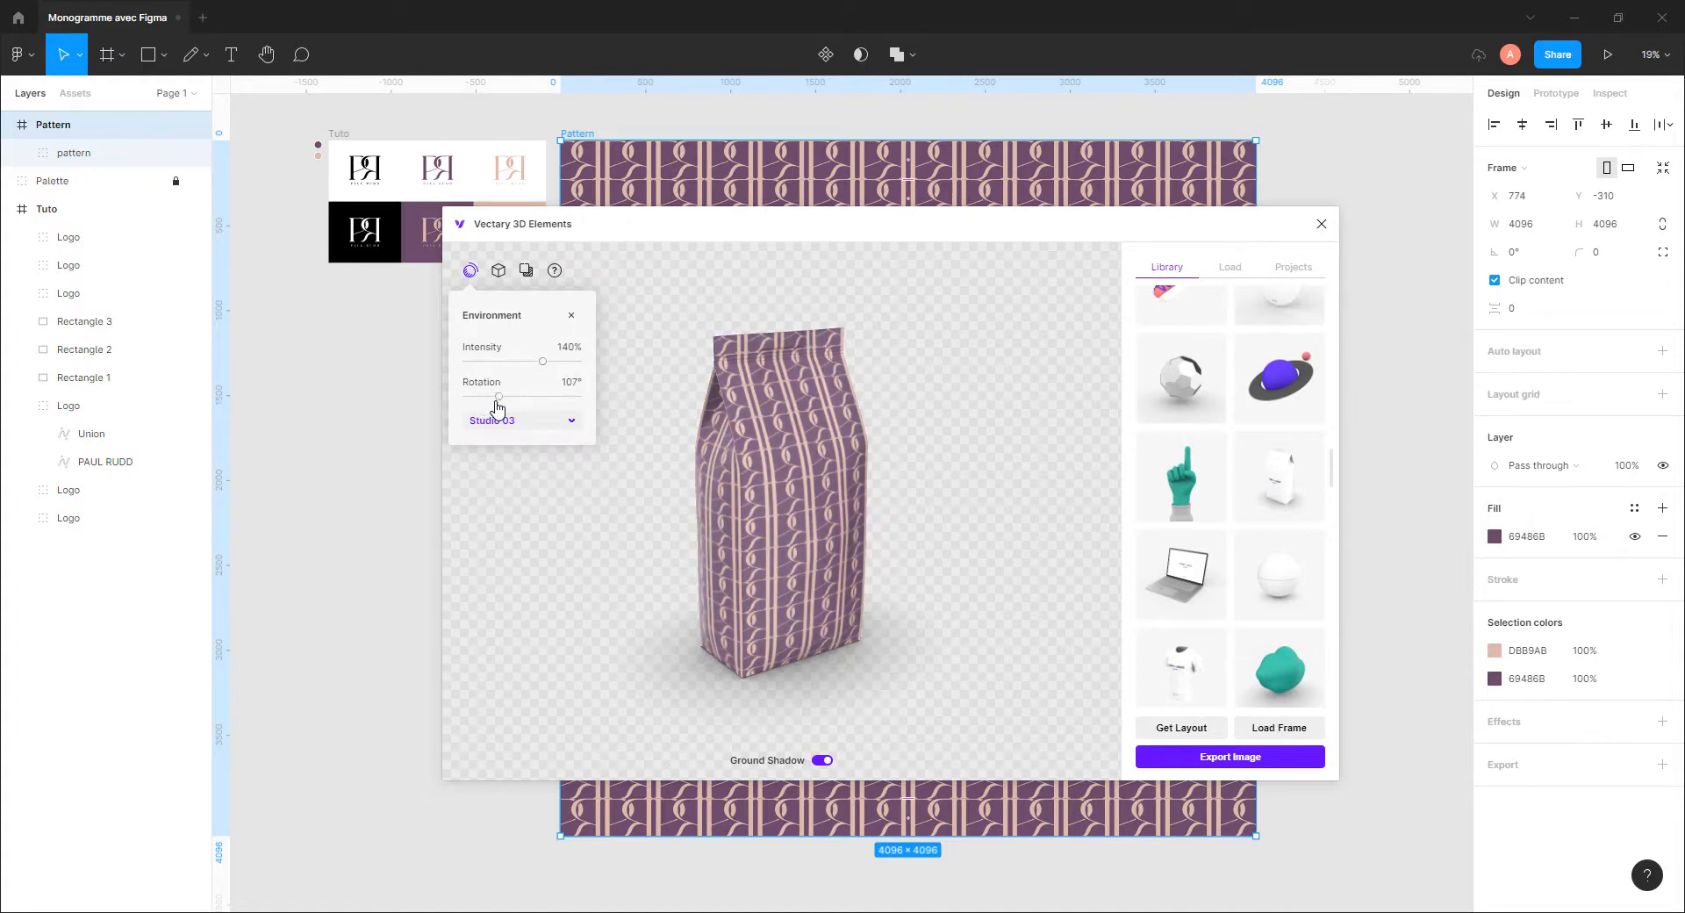
Set the bag's Layout material to 38% roughness and 83% metalness
click(500, 273)
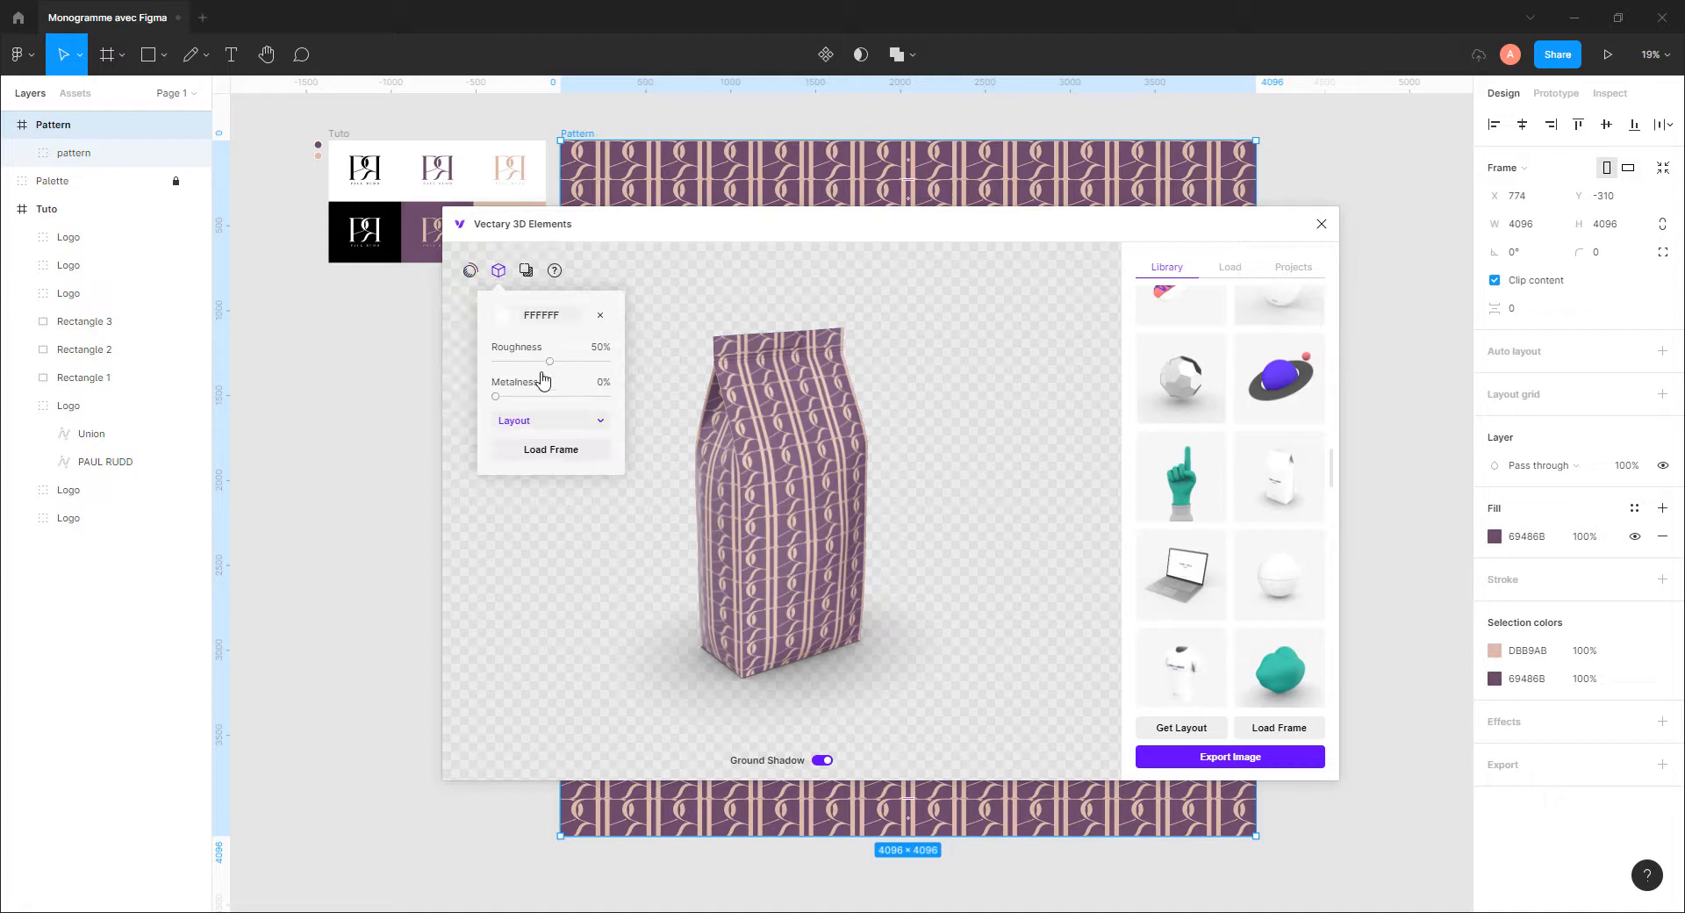
drag(573, 361, 516, 362)
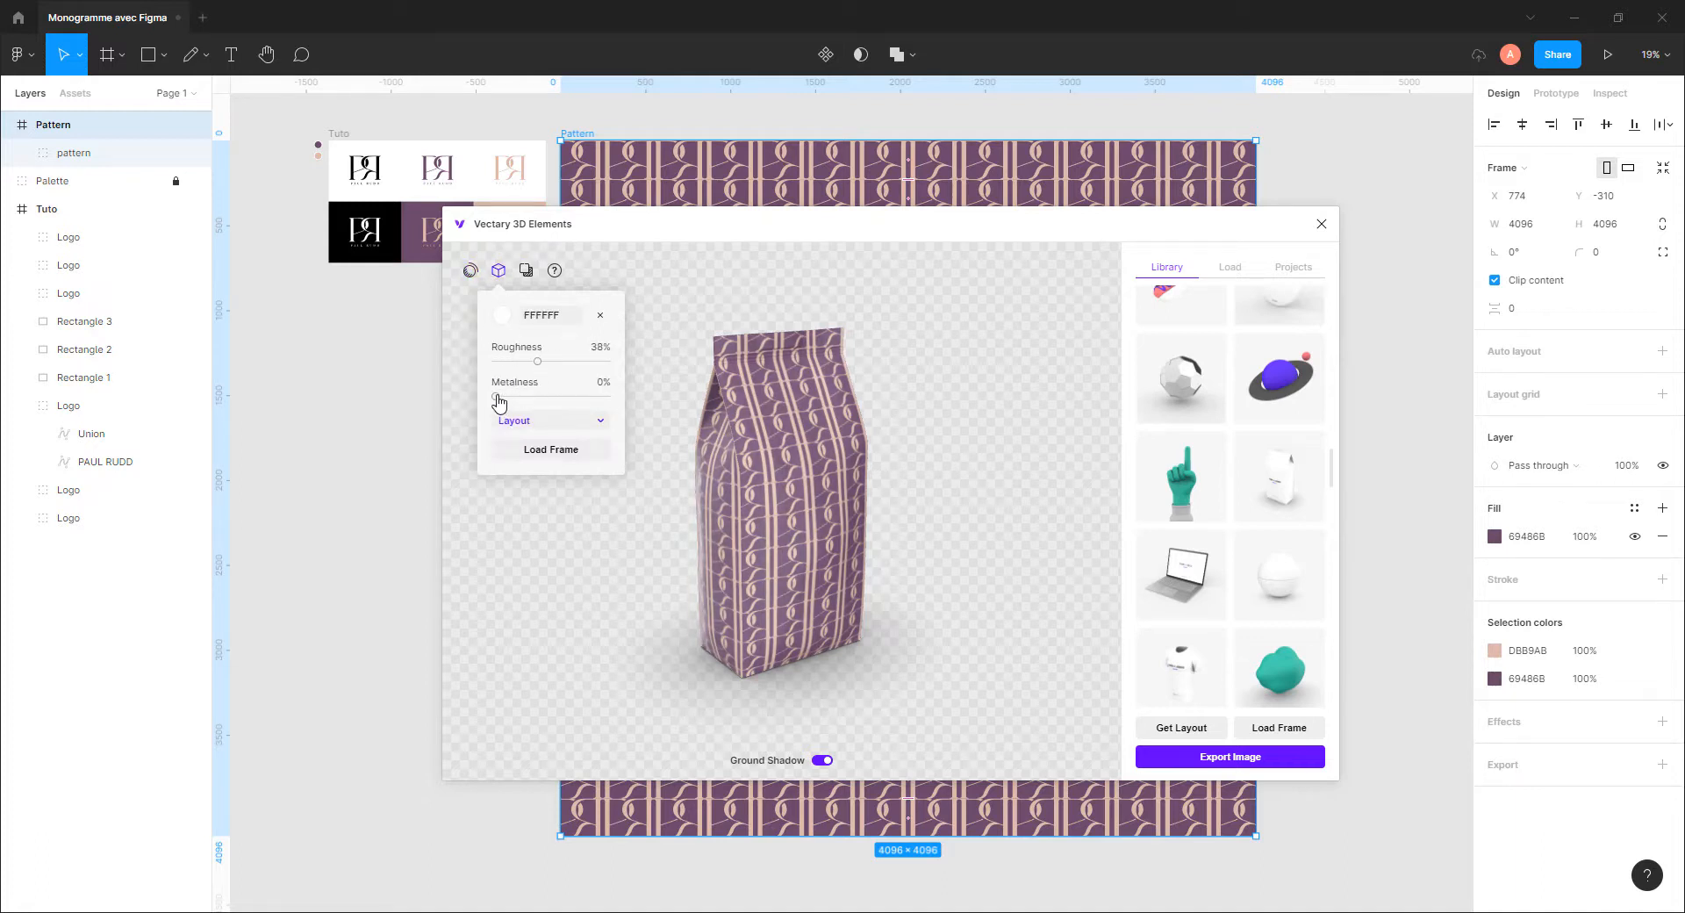
drag(497, 400, 583, 401)
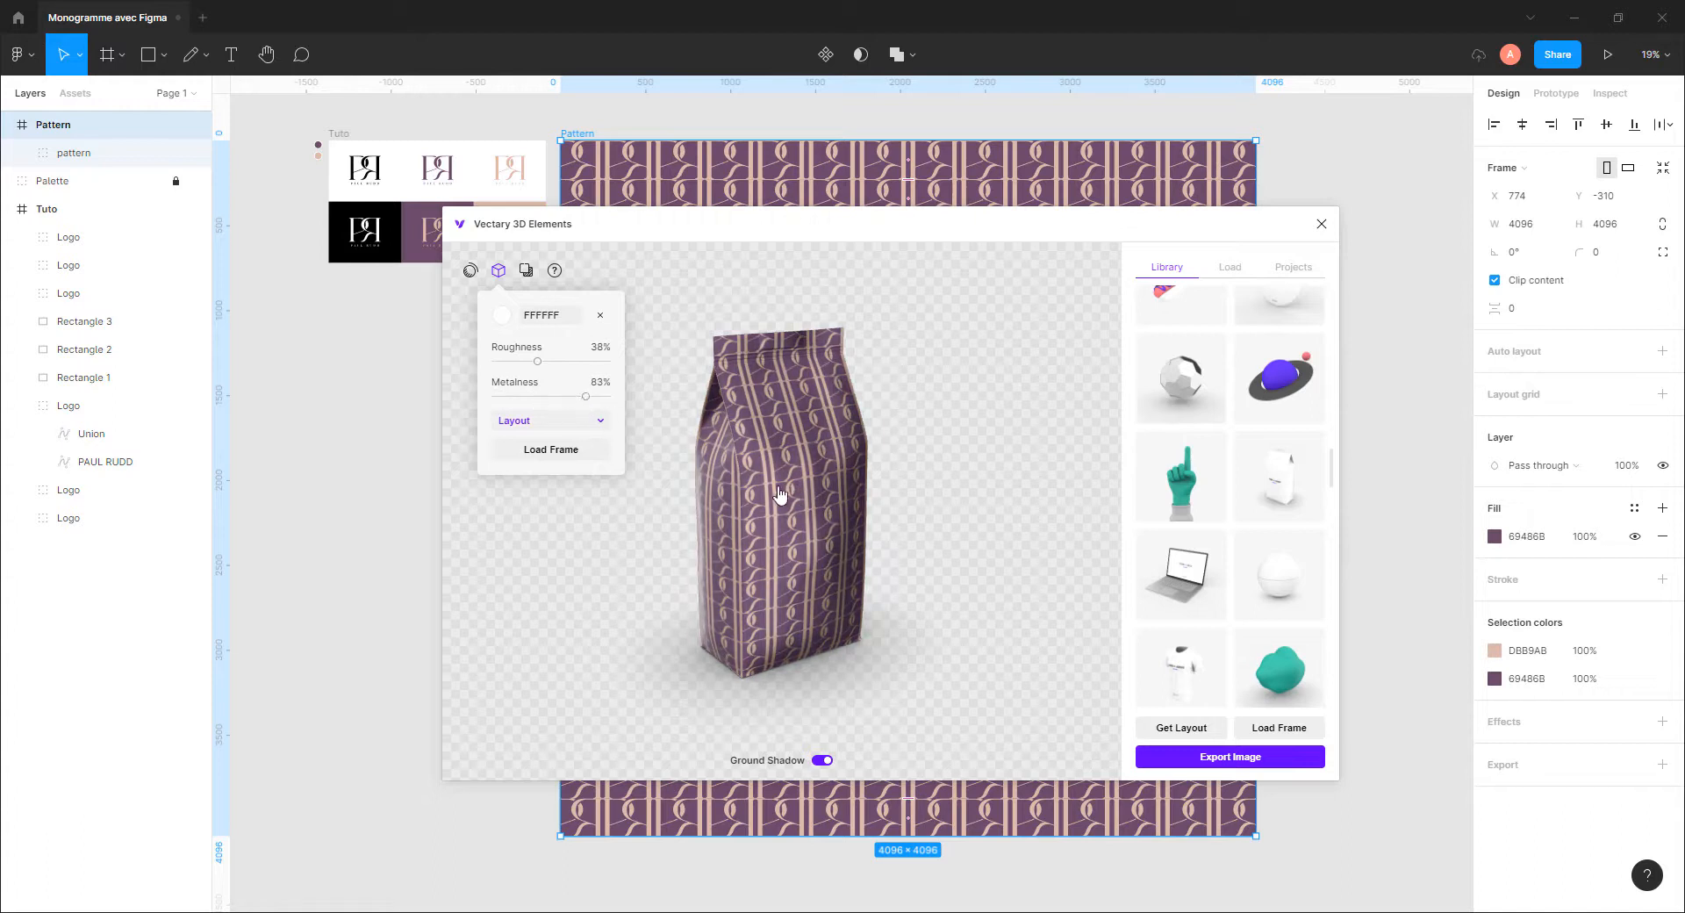
Set the Layout material's metalness to 78% and try the Venice Sunrise environment on the rotated bag
mouse_move(780, 495)
mouse_down()
mouse_move(722, 489)
mouse_move(858, 470)
mouse_move(755, 493)
mouse_move(597, 404)
mouse_move(560, 404)
mouse_up()
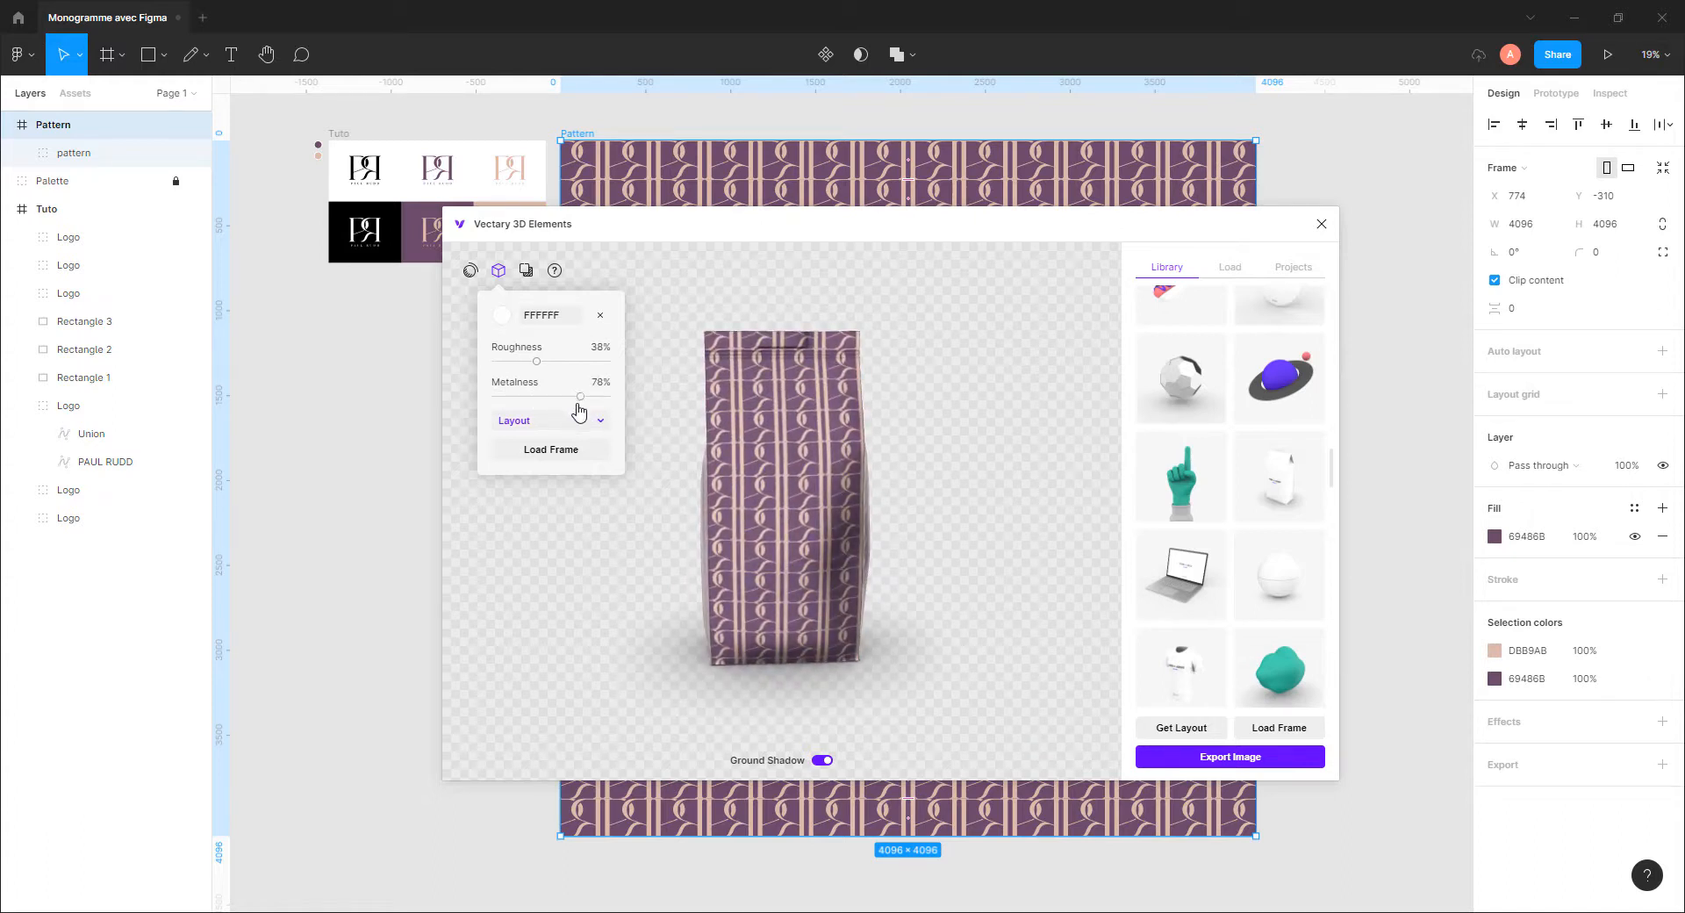
click(471, 270)
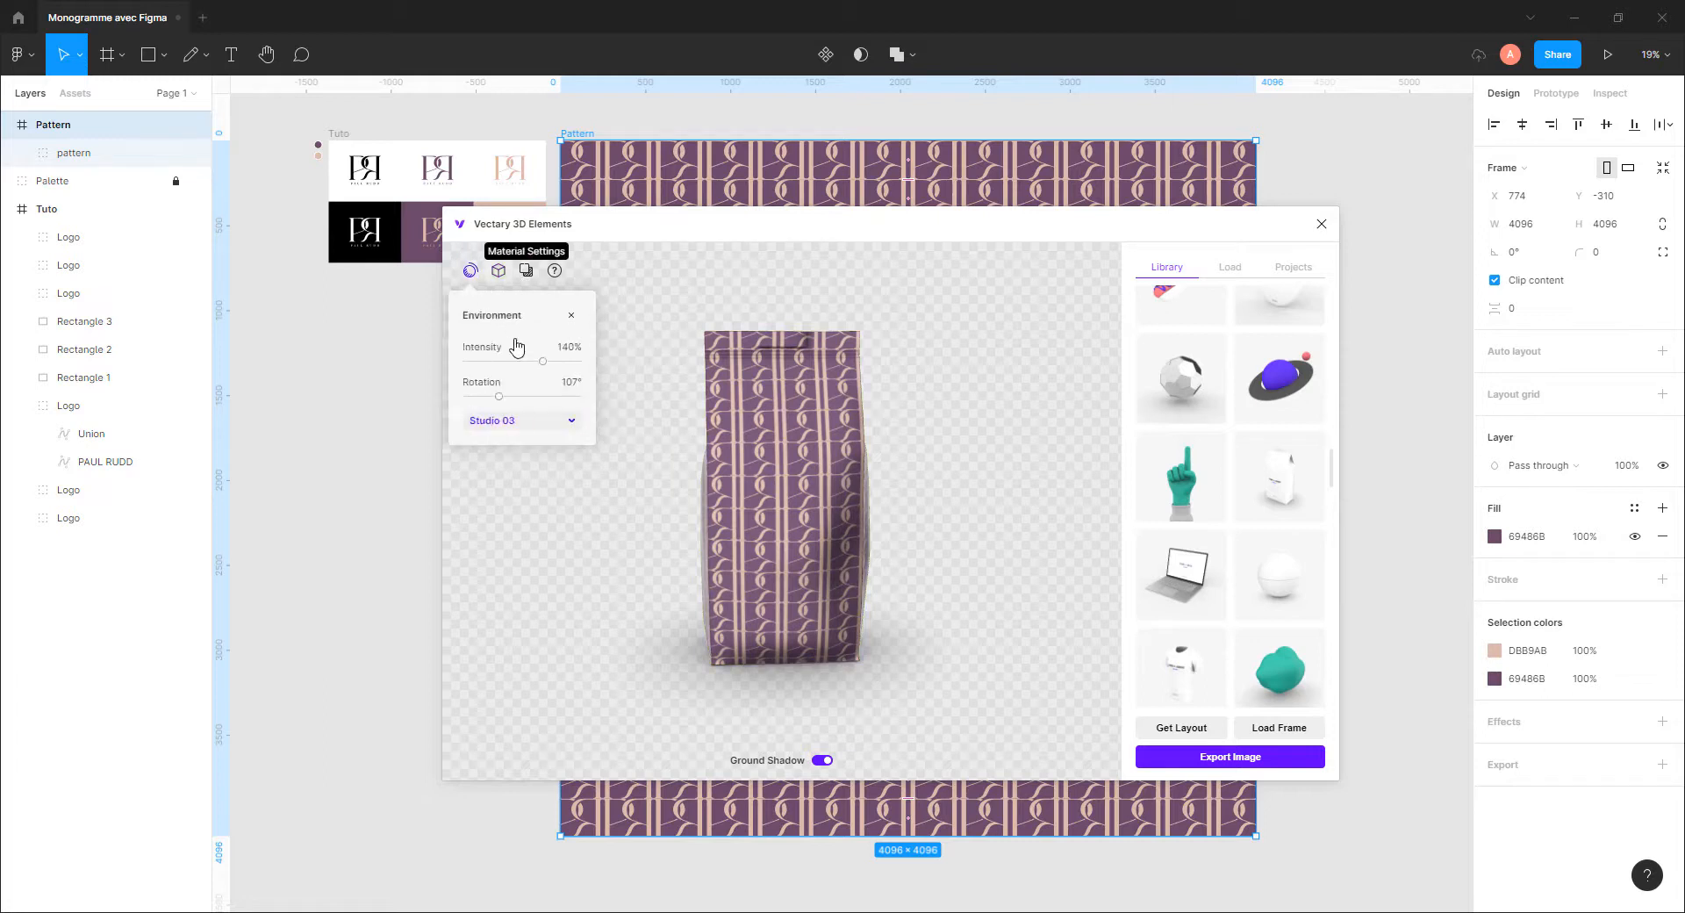
click(499, 420)
scroll(527, 571, down, 10)
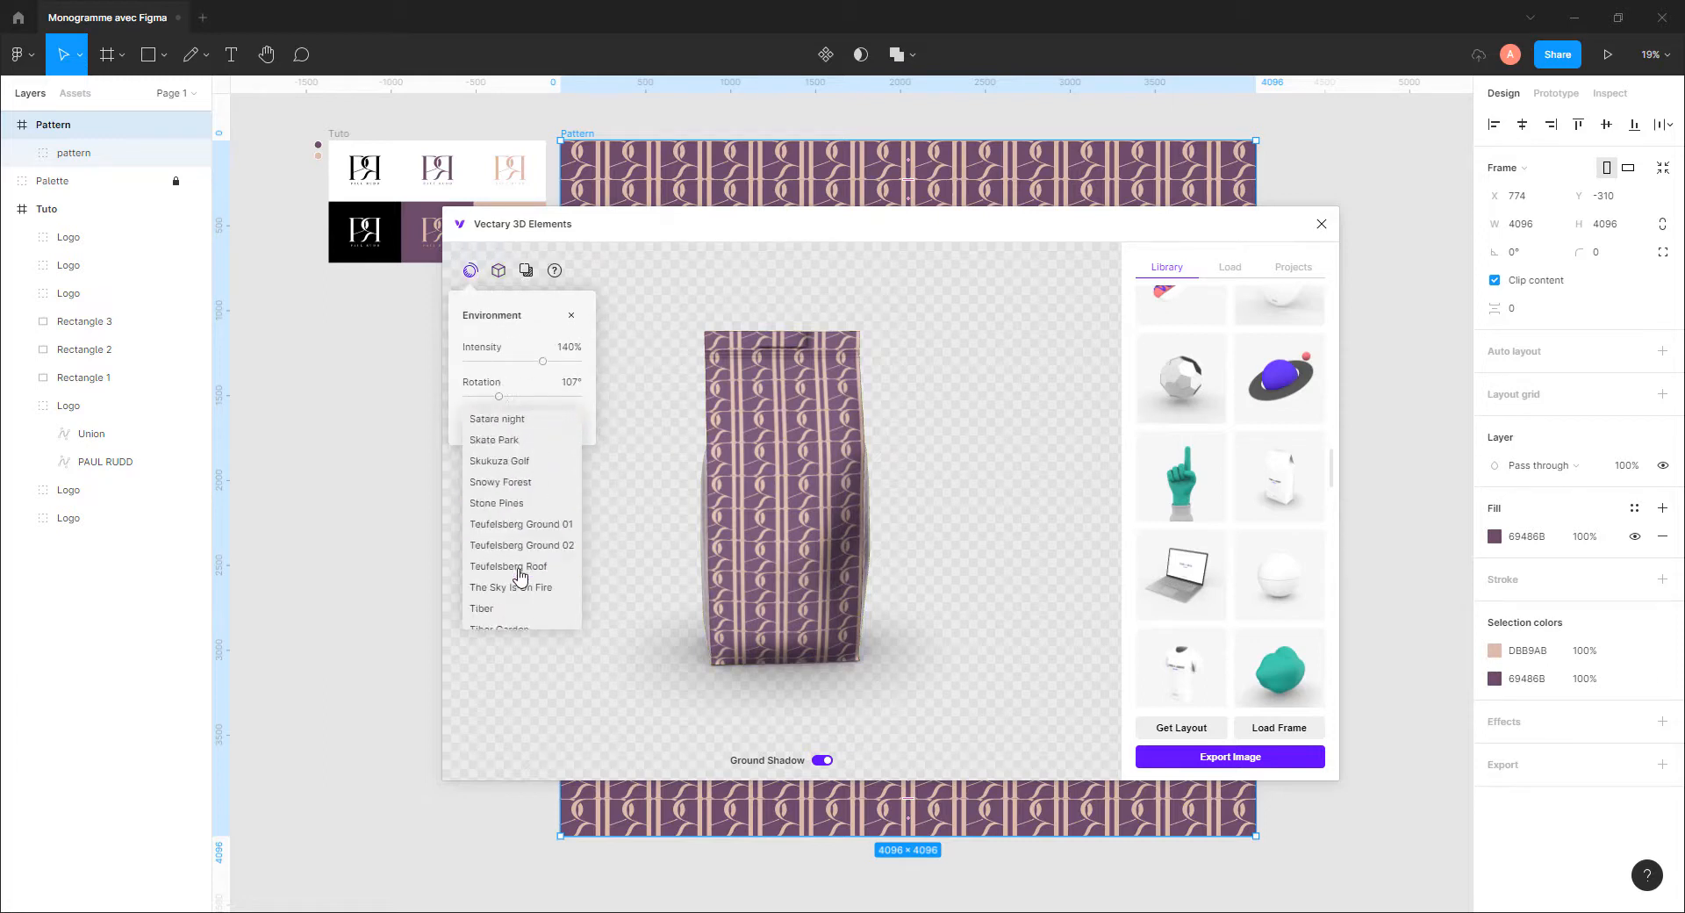
click(508, 577)
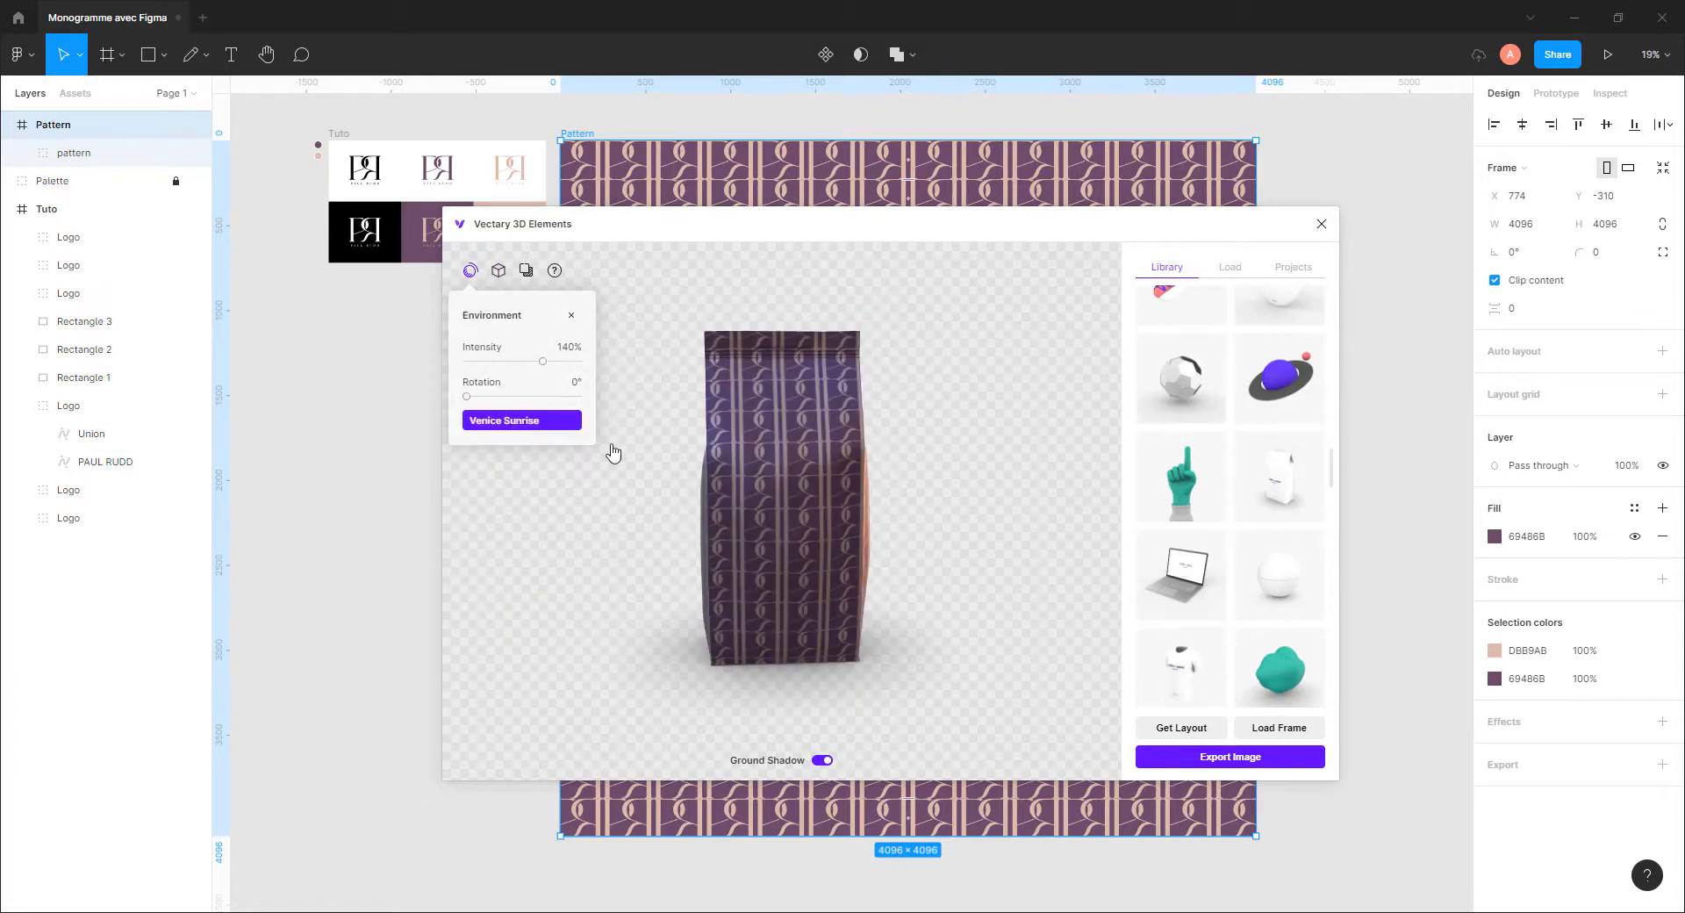
drag(613, 452, 786, 470)
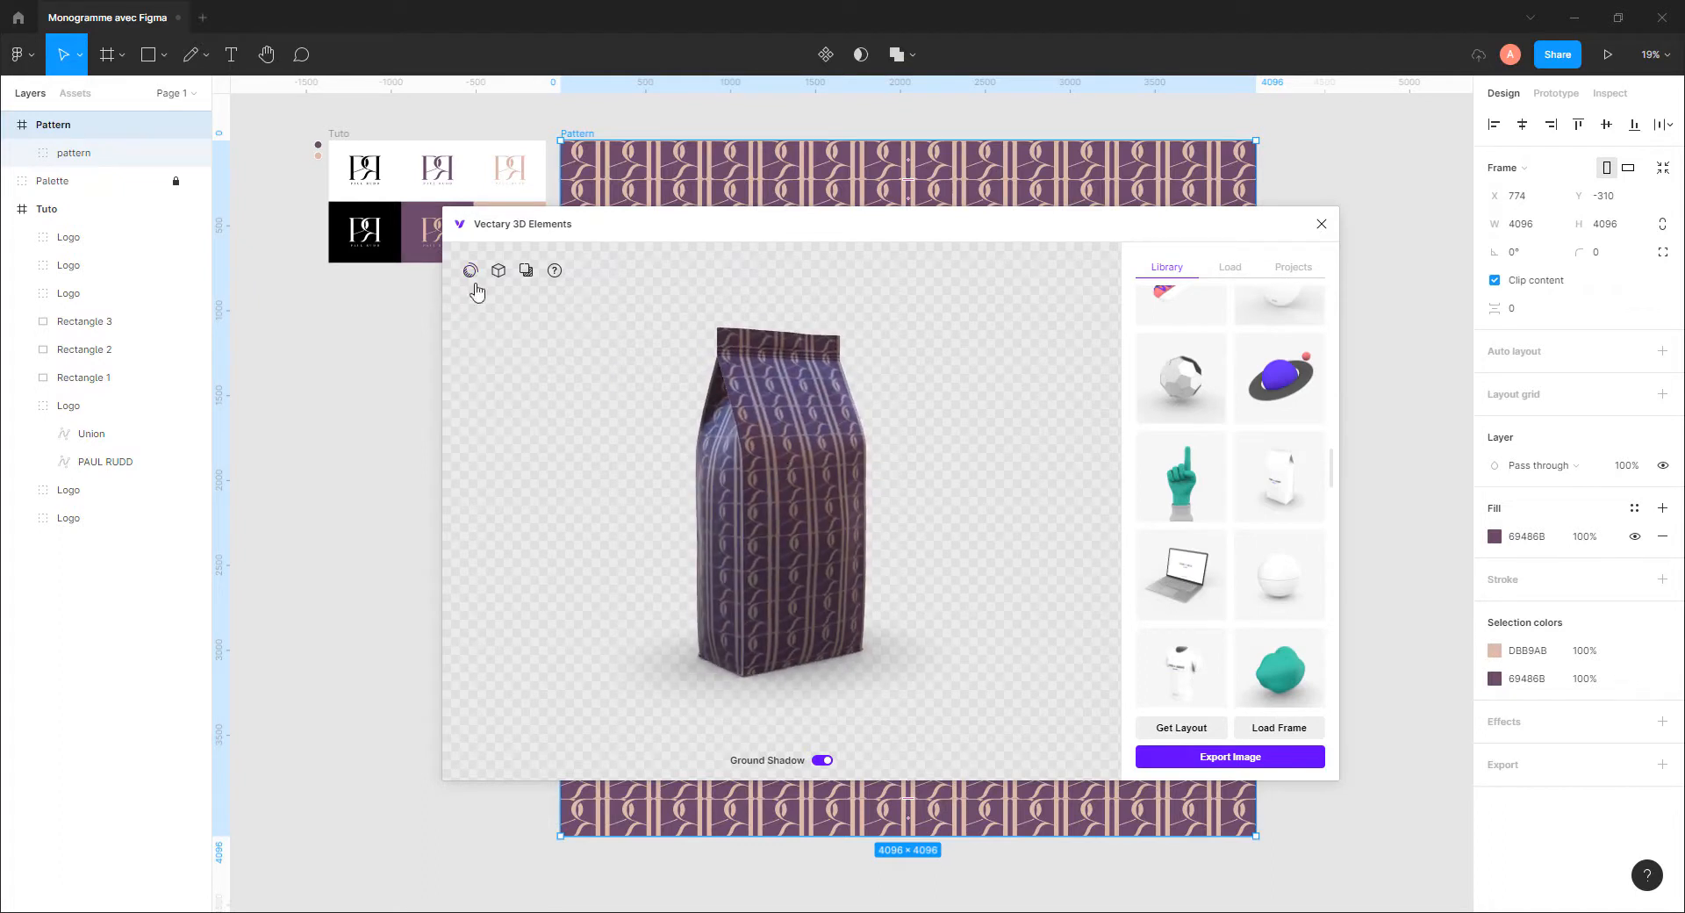
Try the Autumn Ground environment on the bag and rotate it slightly to view the reflections
click(472, 272)
click(504, 421)
scroll(518, 491, down, 3)
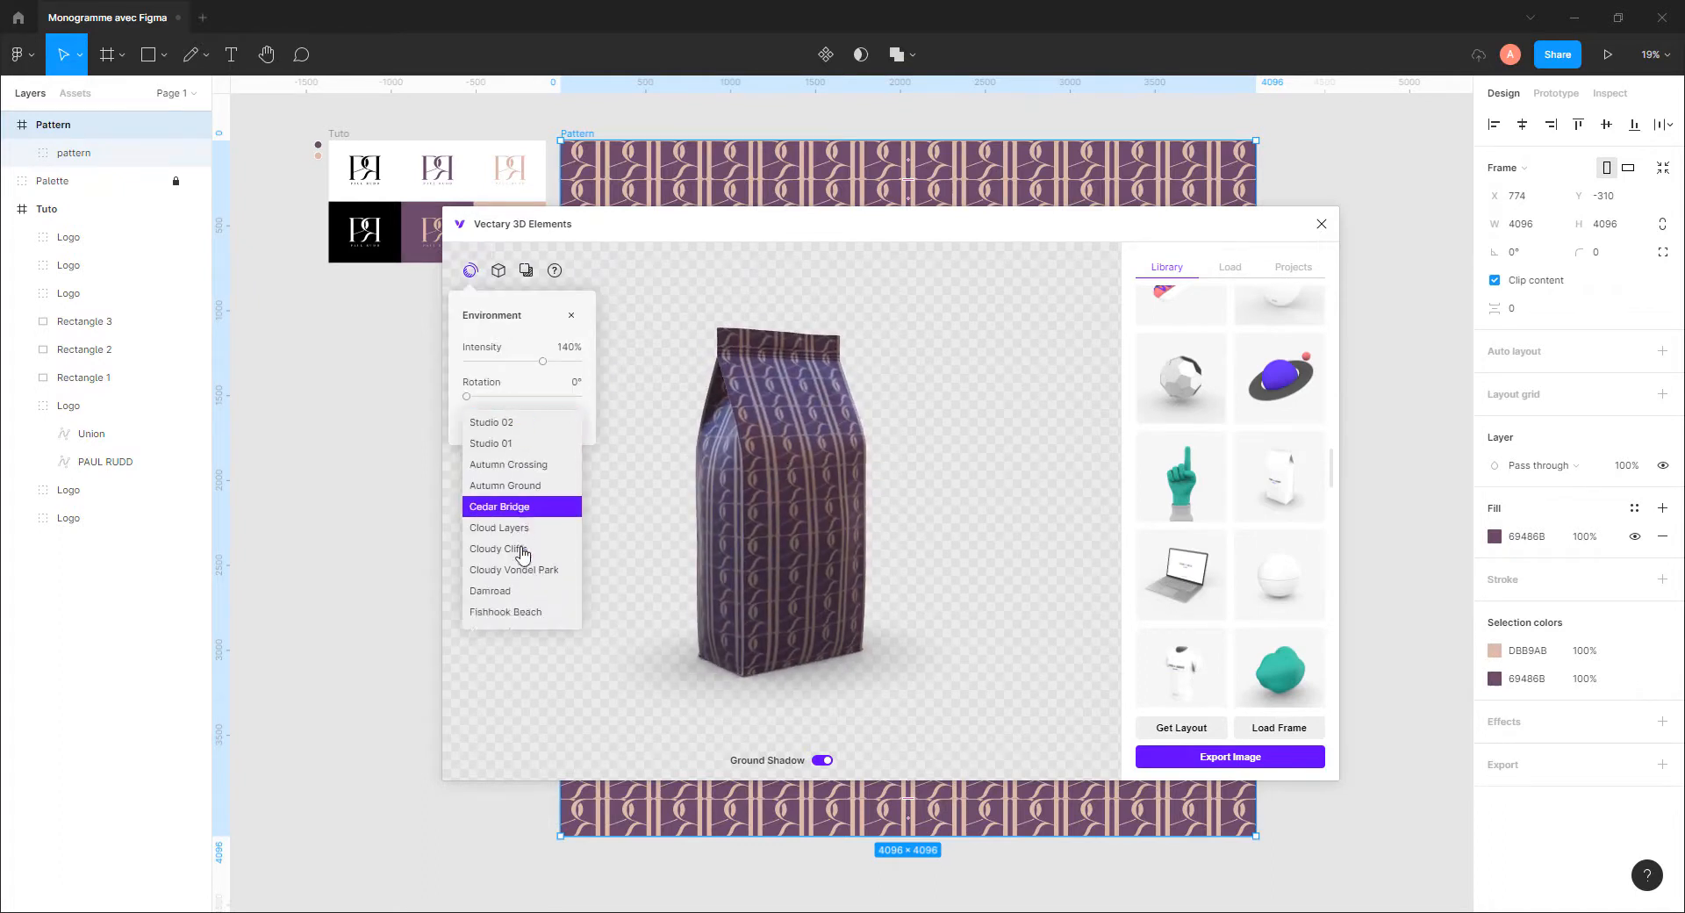
click(507, 441)
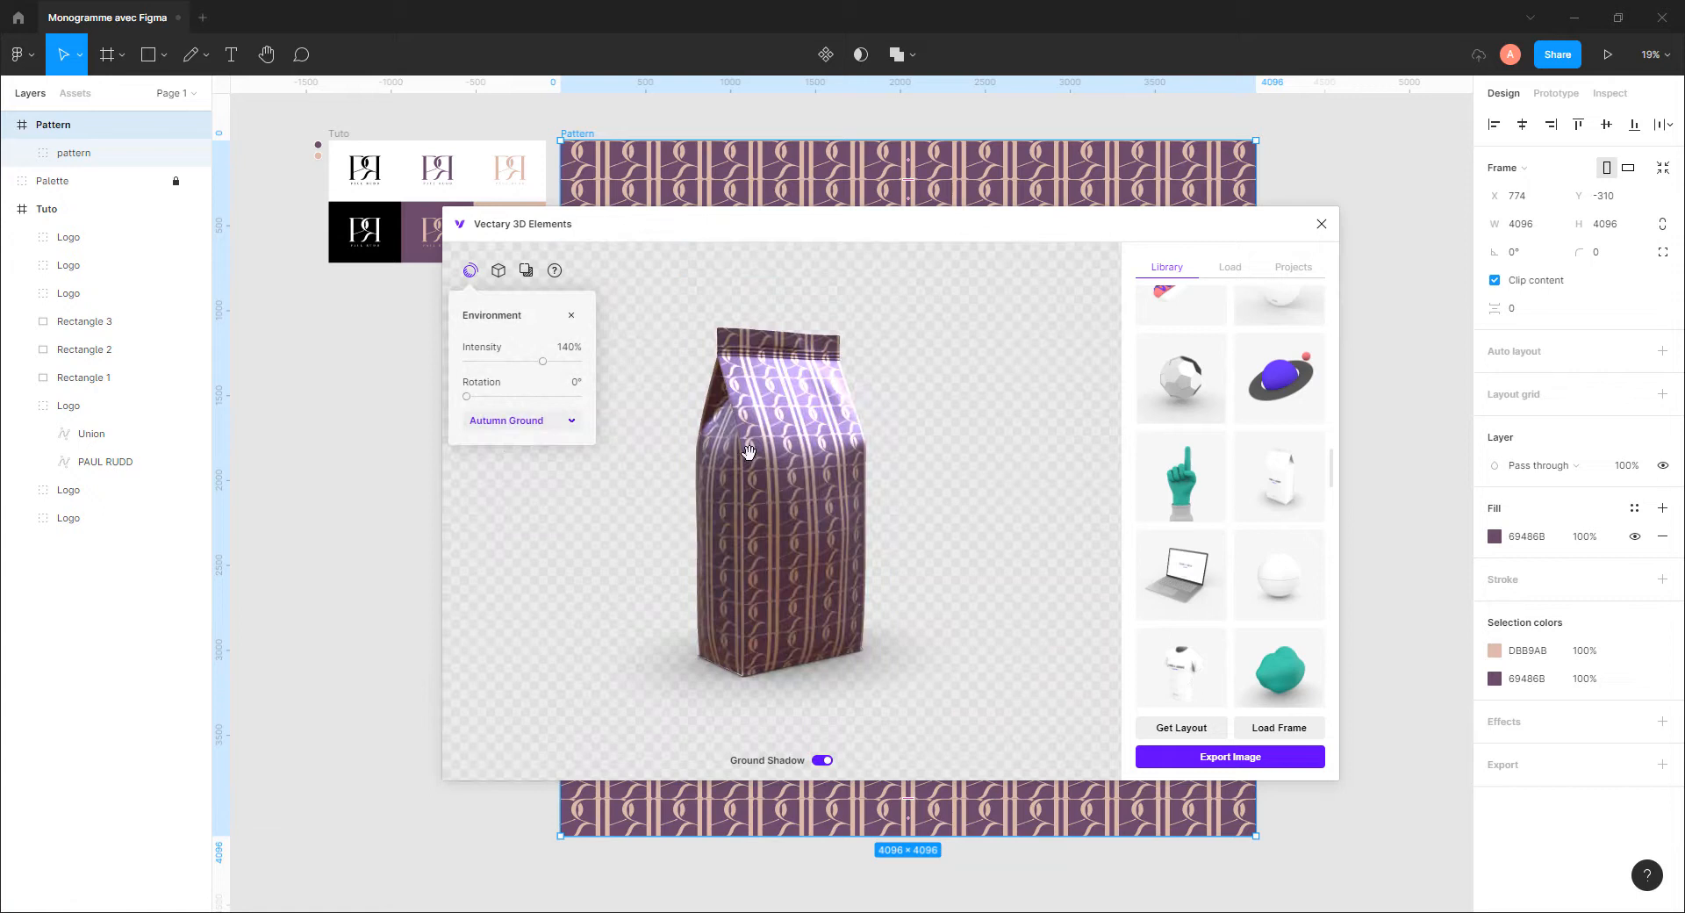
click(745, 458)
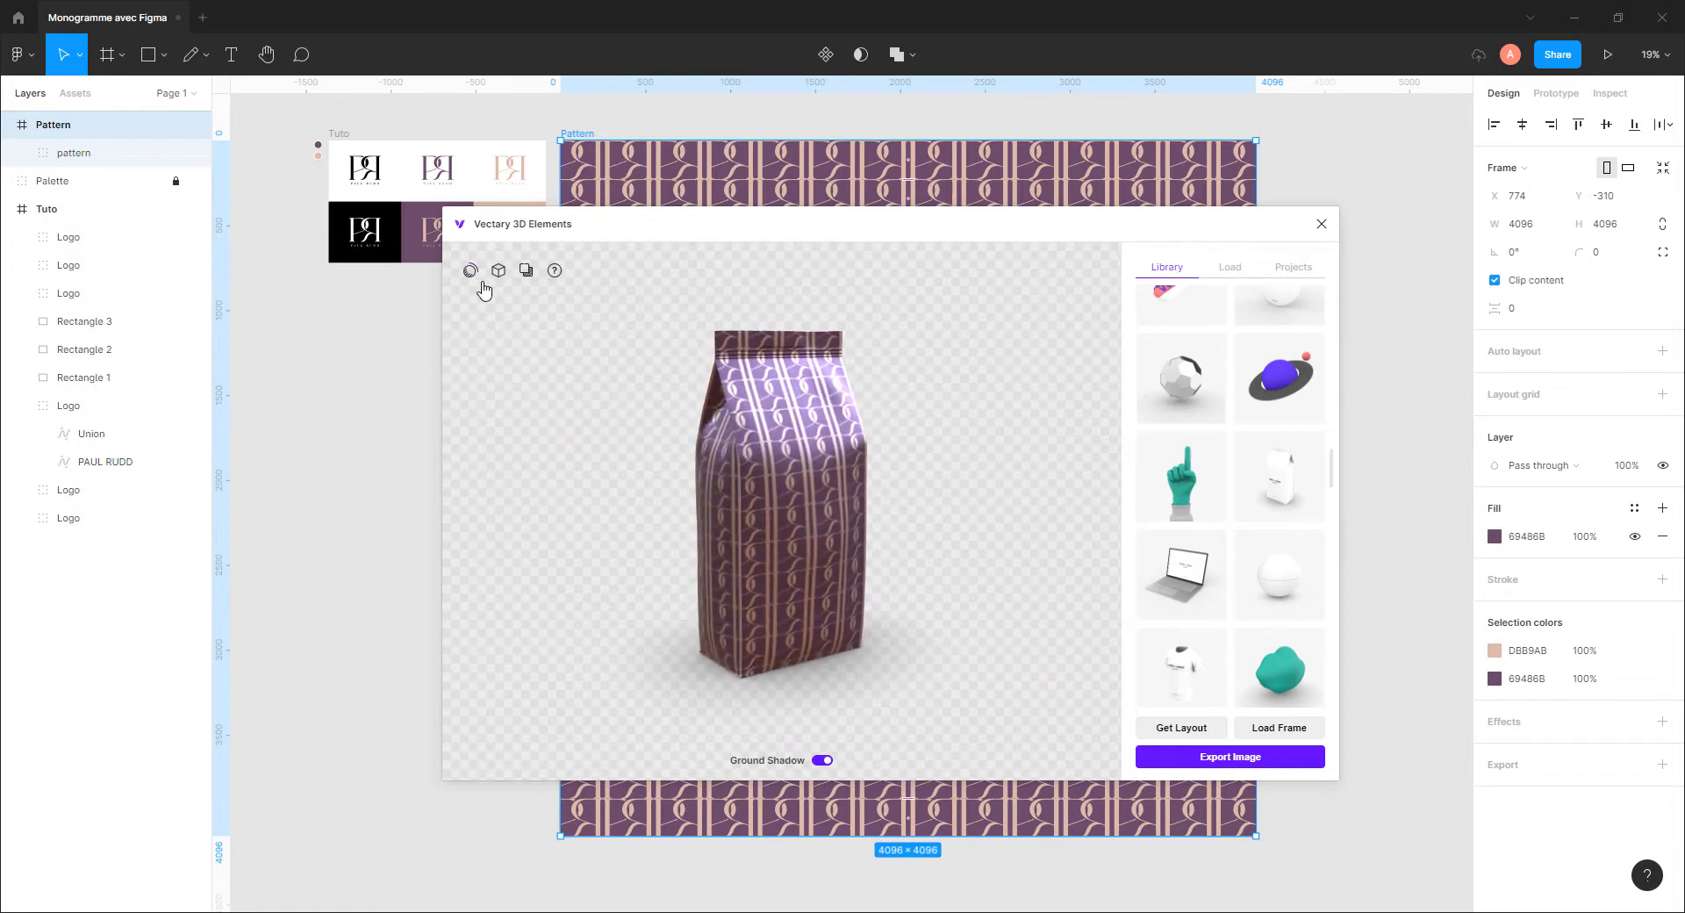
Try the Studio 03 environment and switch to Studio 02, rotating the bag to view the lighting
click(471, 272)
click(492, 422)
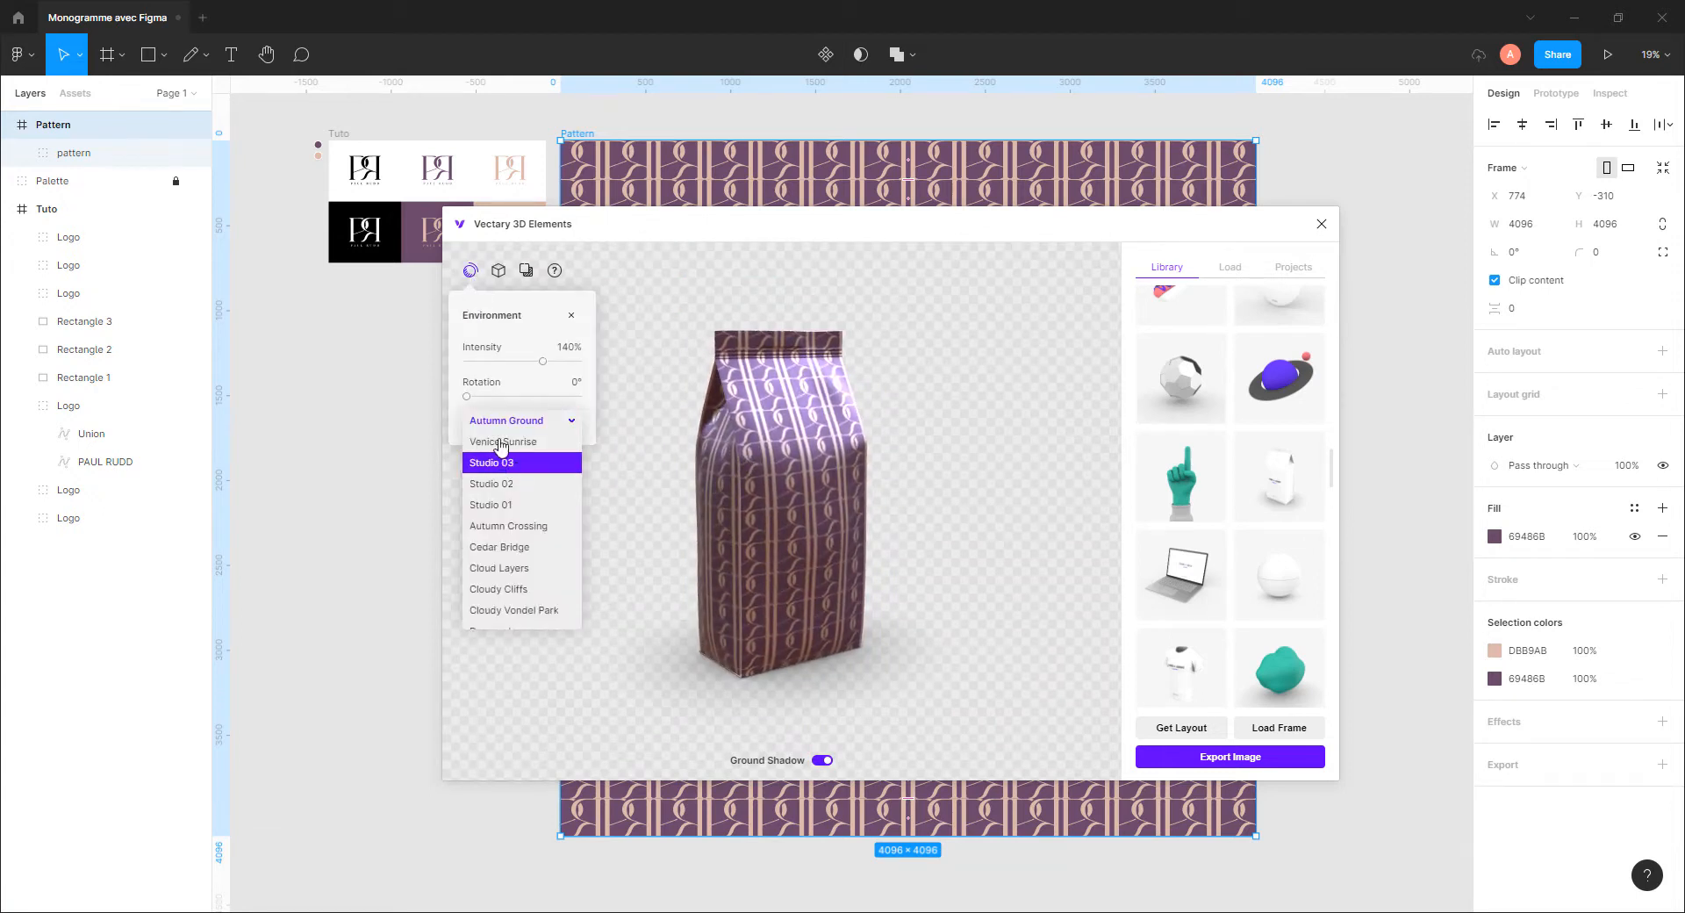
click(501, 462)
click(488, 422)
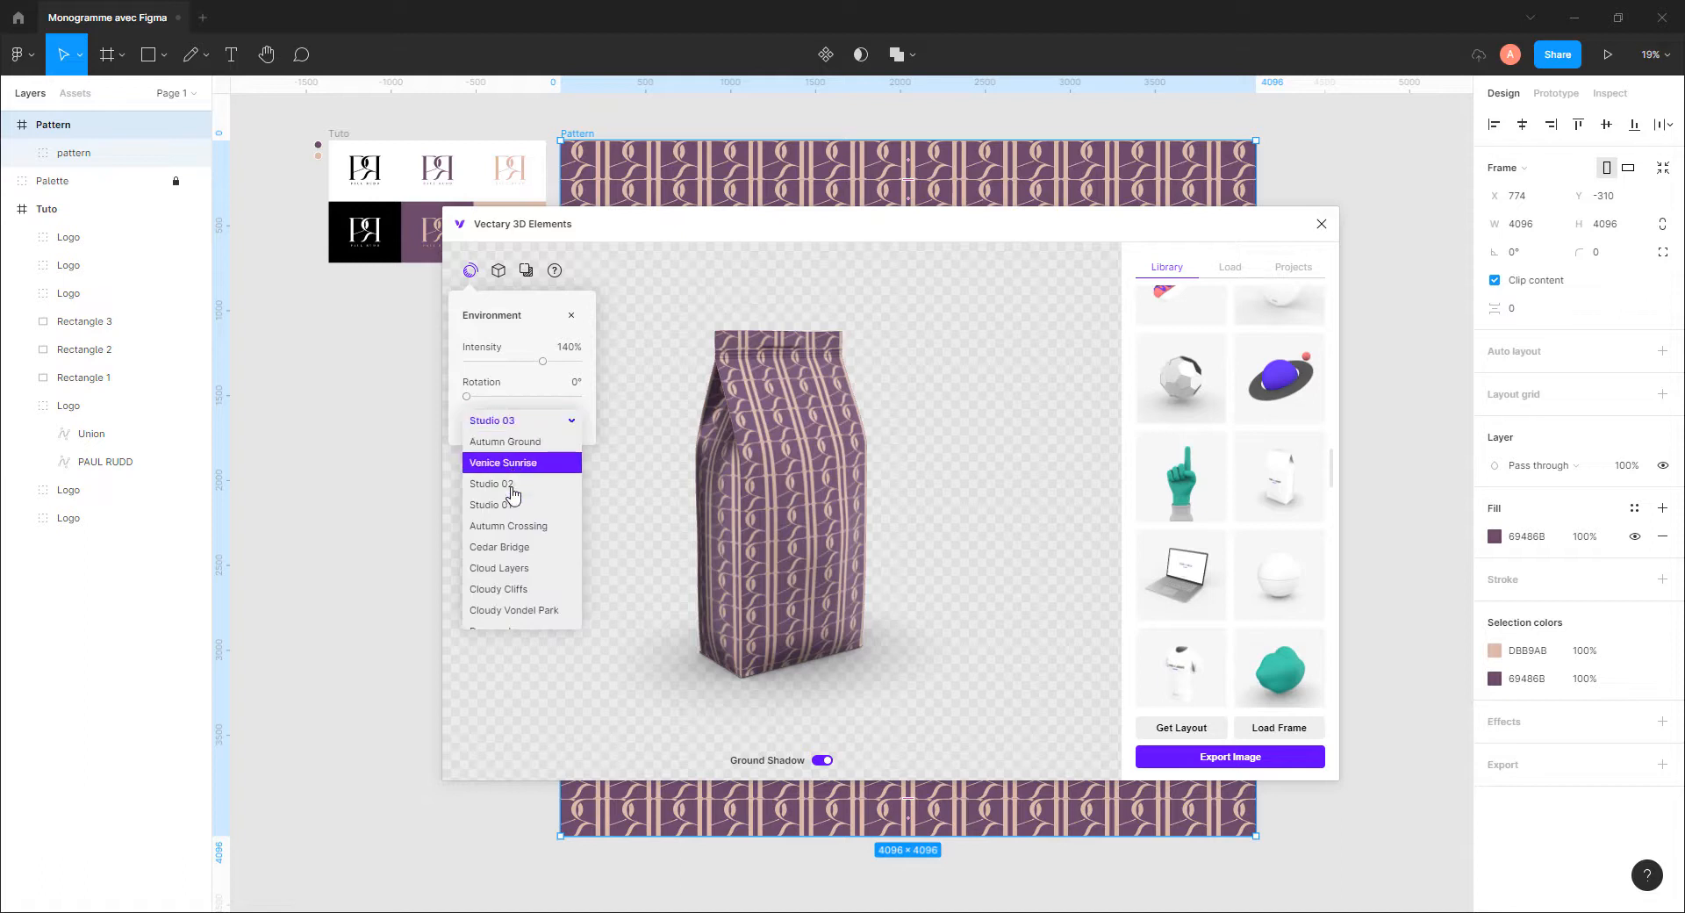
click(512, 490)
drag(722, 477, 864, 463)
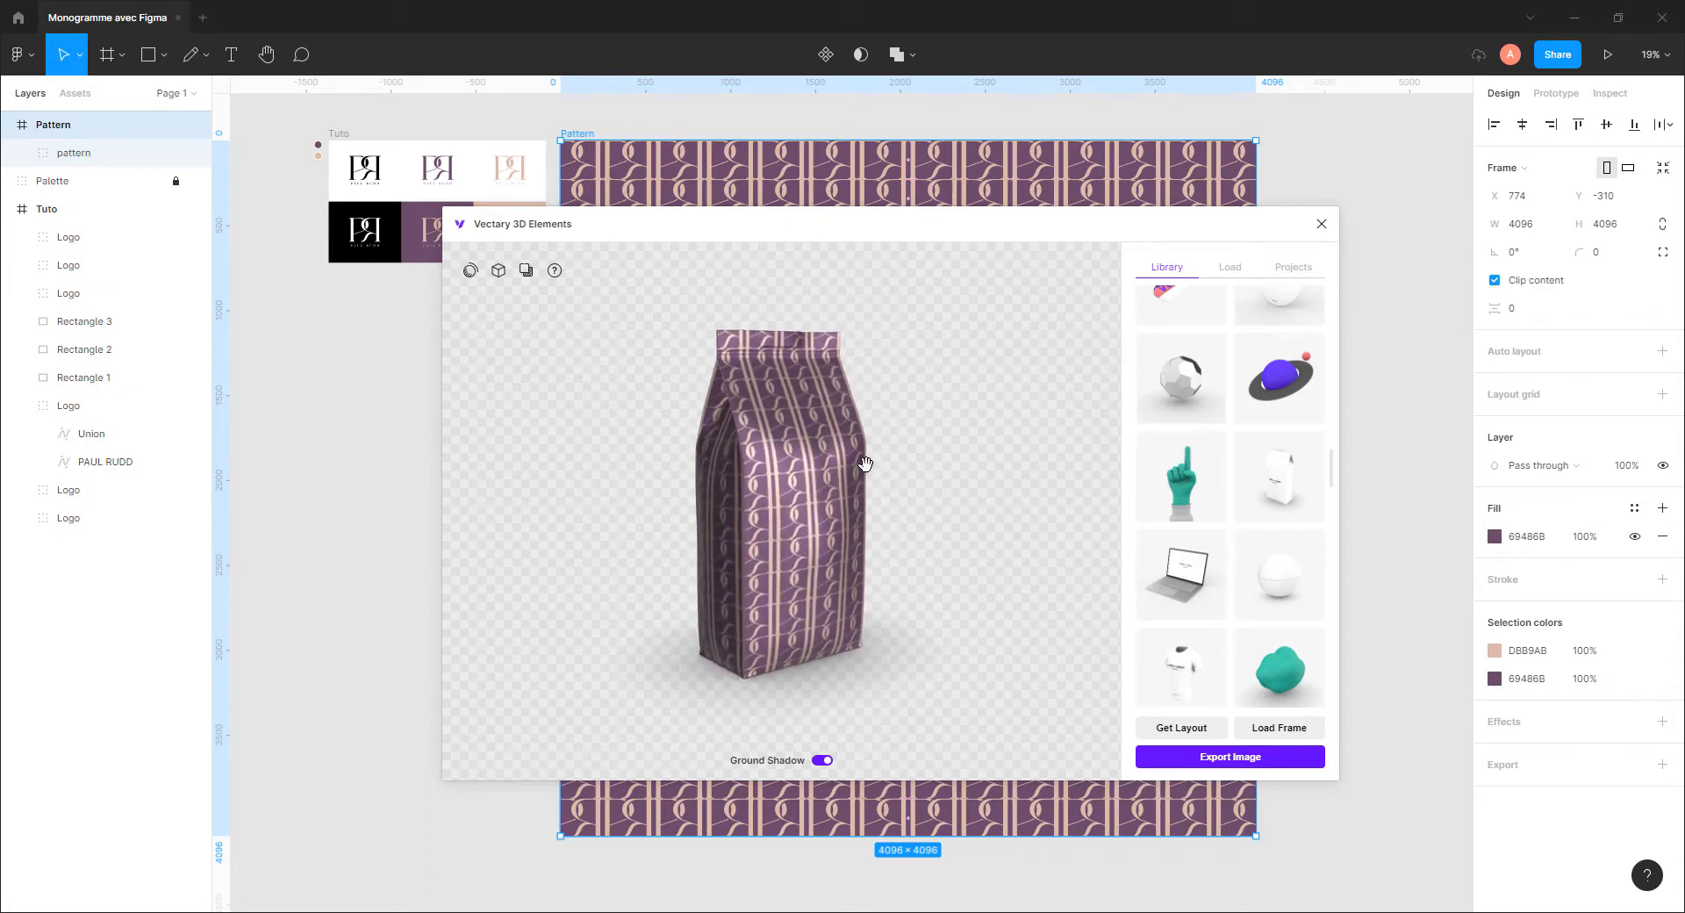
Close the 3D mockup plugin and draw a white 1070 × 1070 square at the centre of the Pattern frame
click(1321, 225)
click(1327, 326)
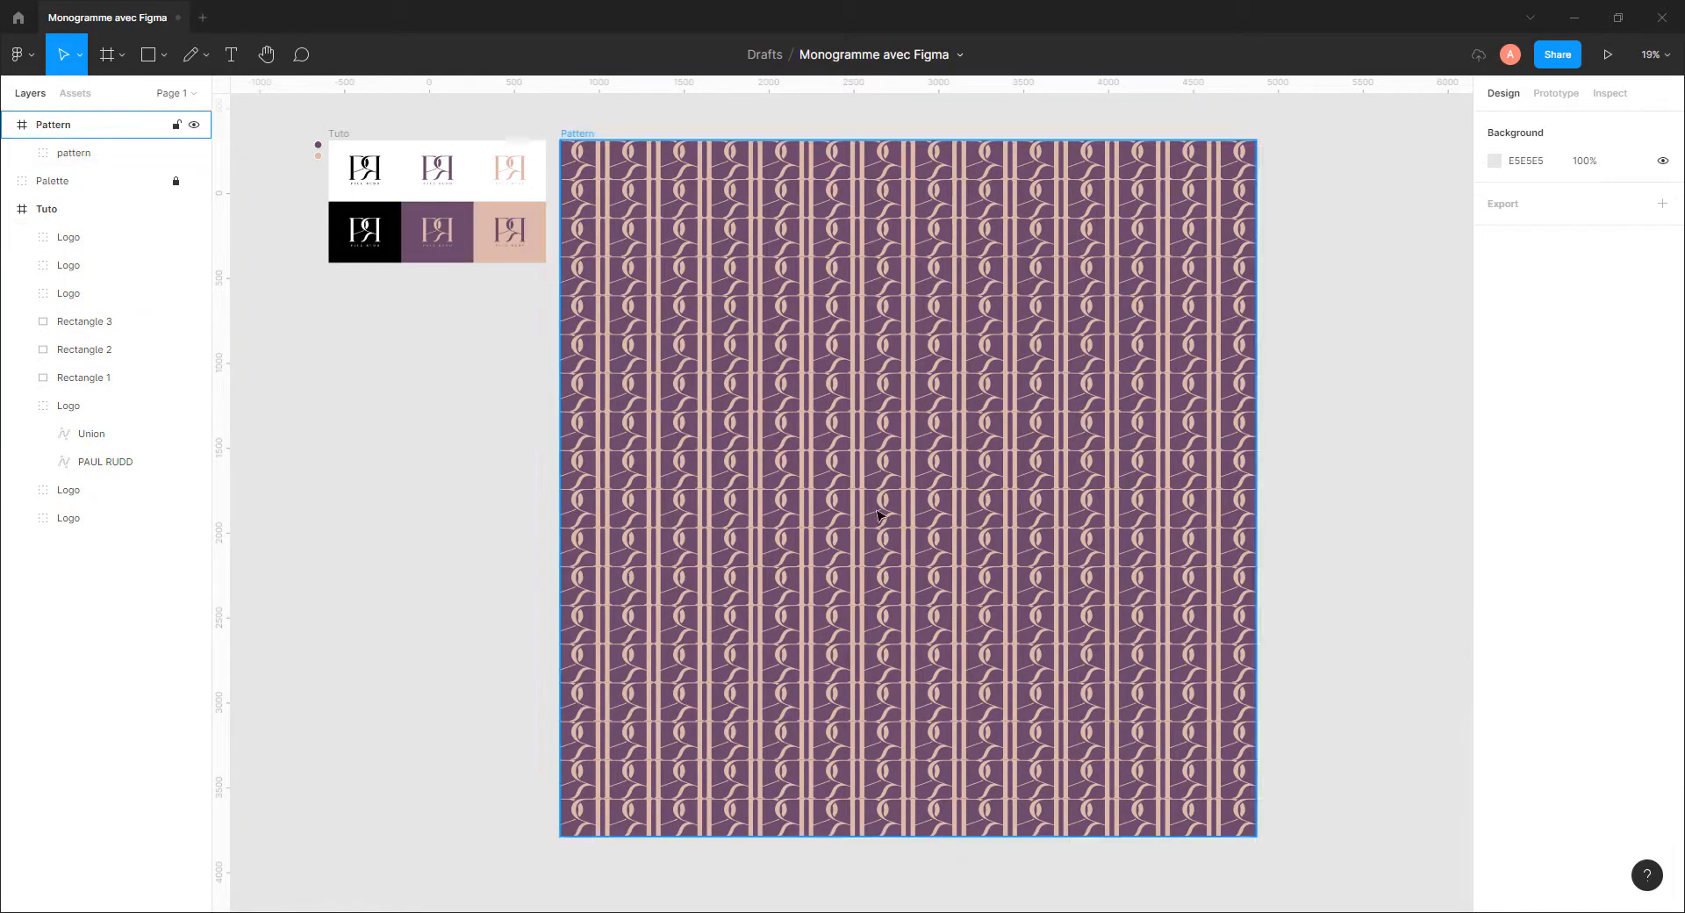
click(149, 54)
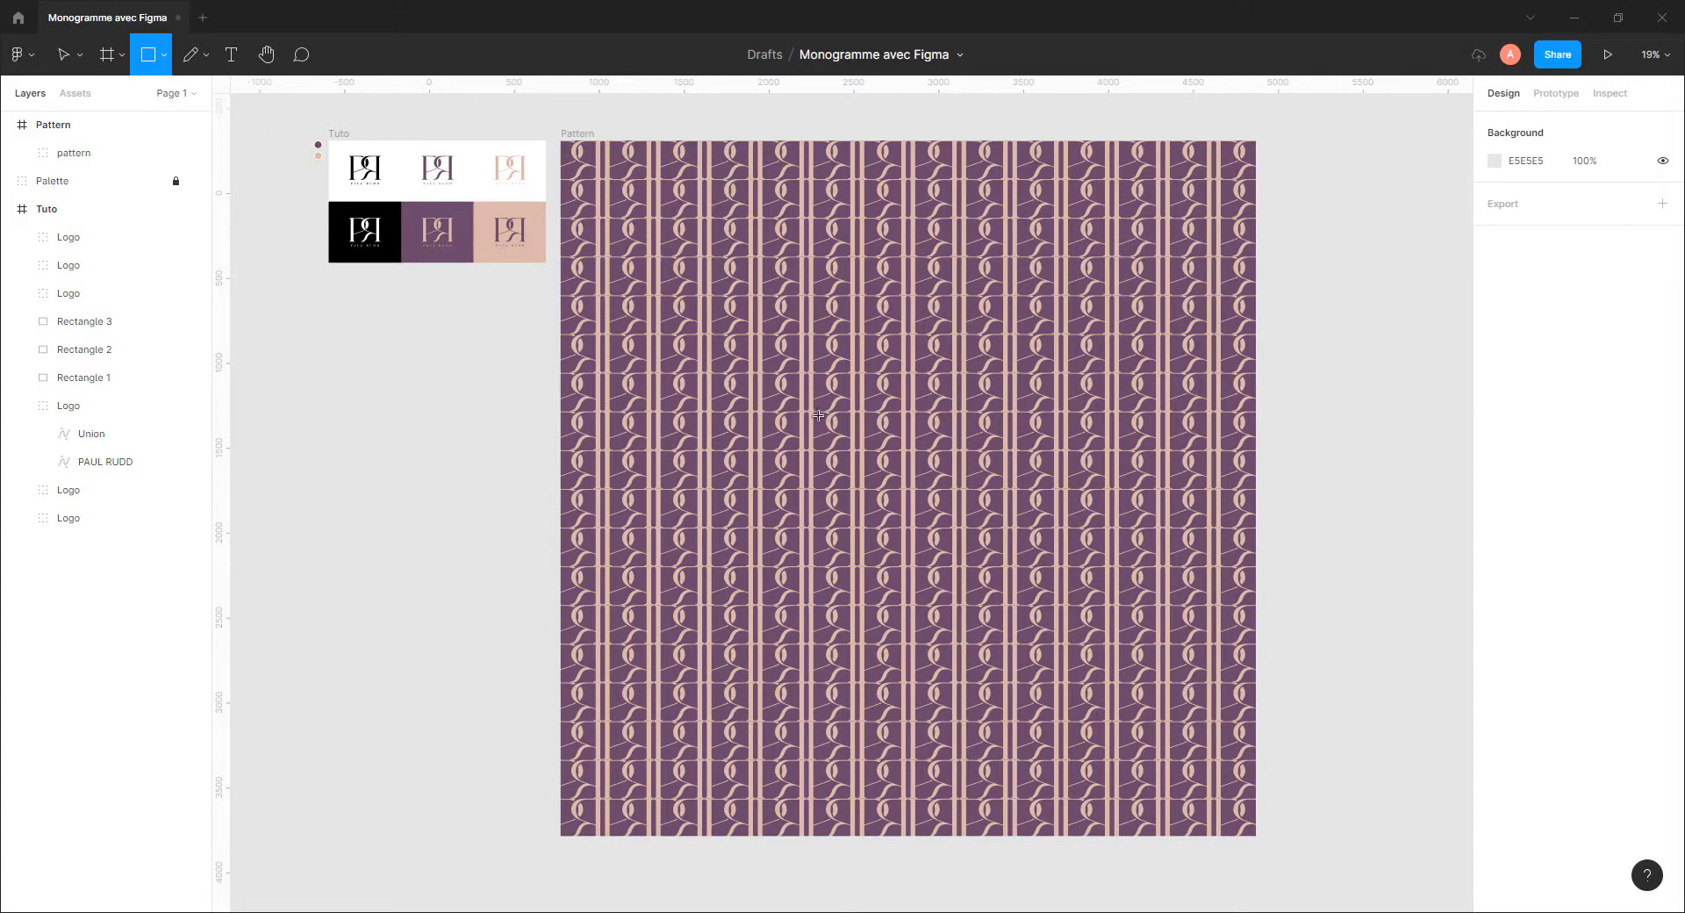
drag(812, 405, 993, 586)
drag(953, 531, 931, 518)
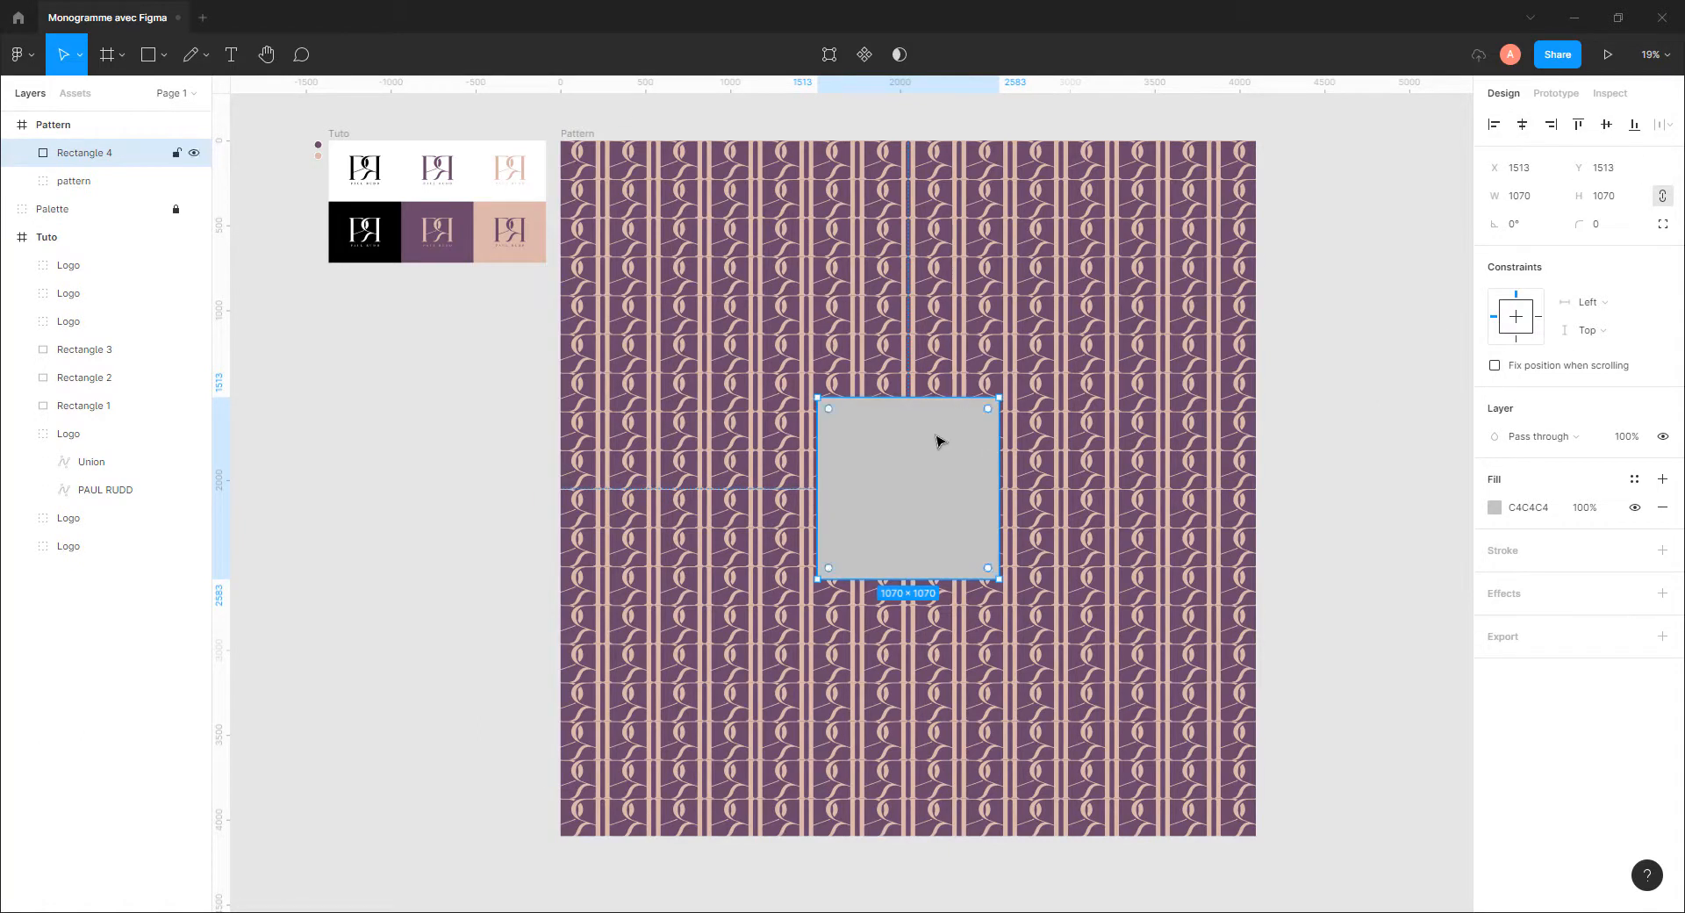
click(1495, 509)
drag(1376, 532, 1188, 454)
click(1353, 379)
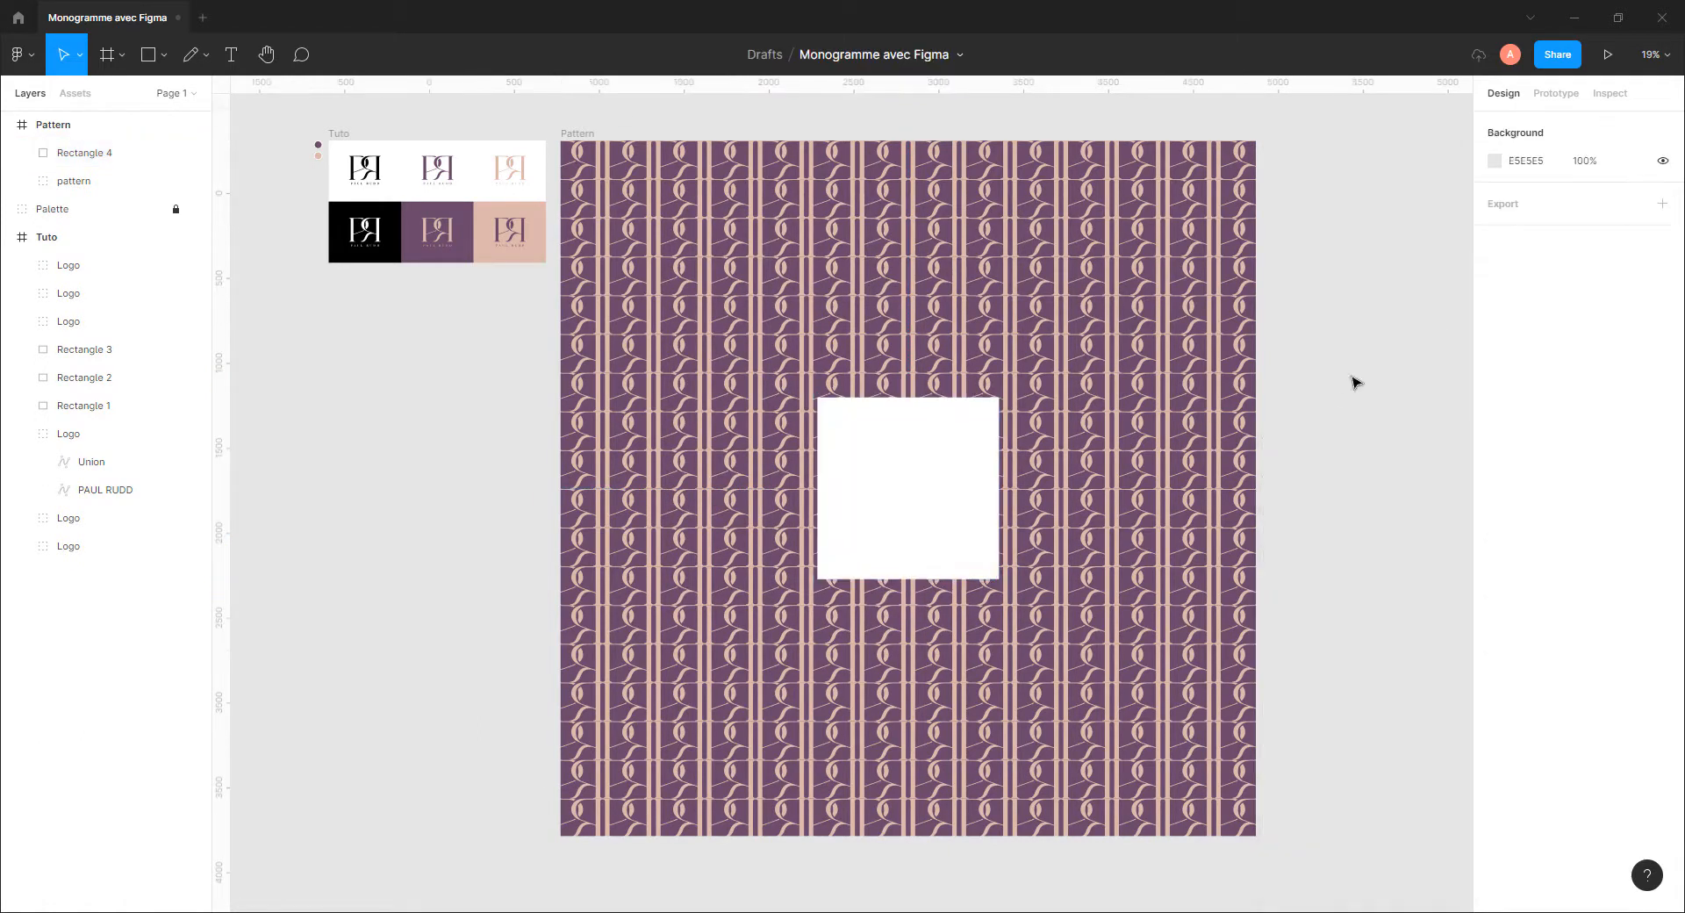
Copy the purple logo from the peach tile and place the copy on the white square in the Pattern frame
click(517, 229)
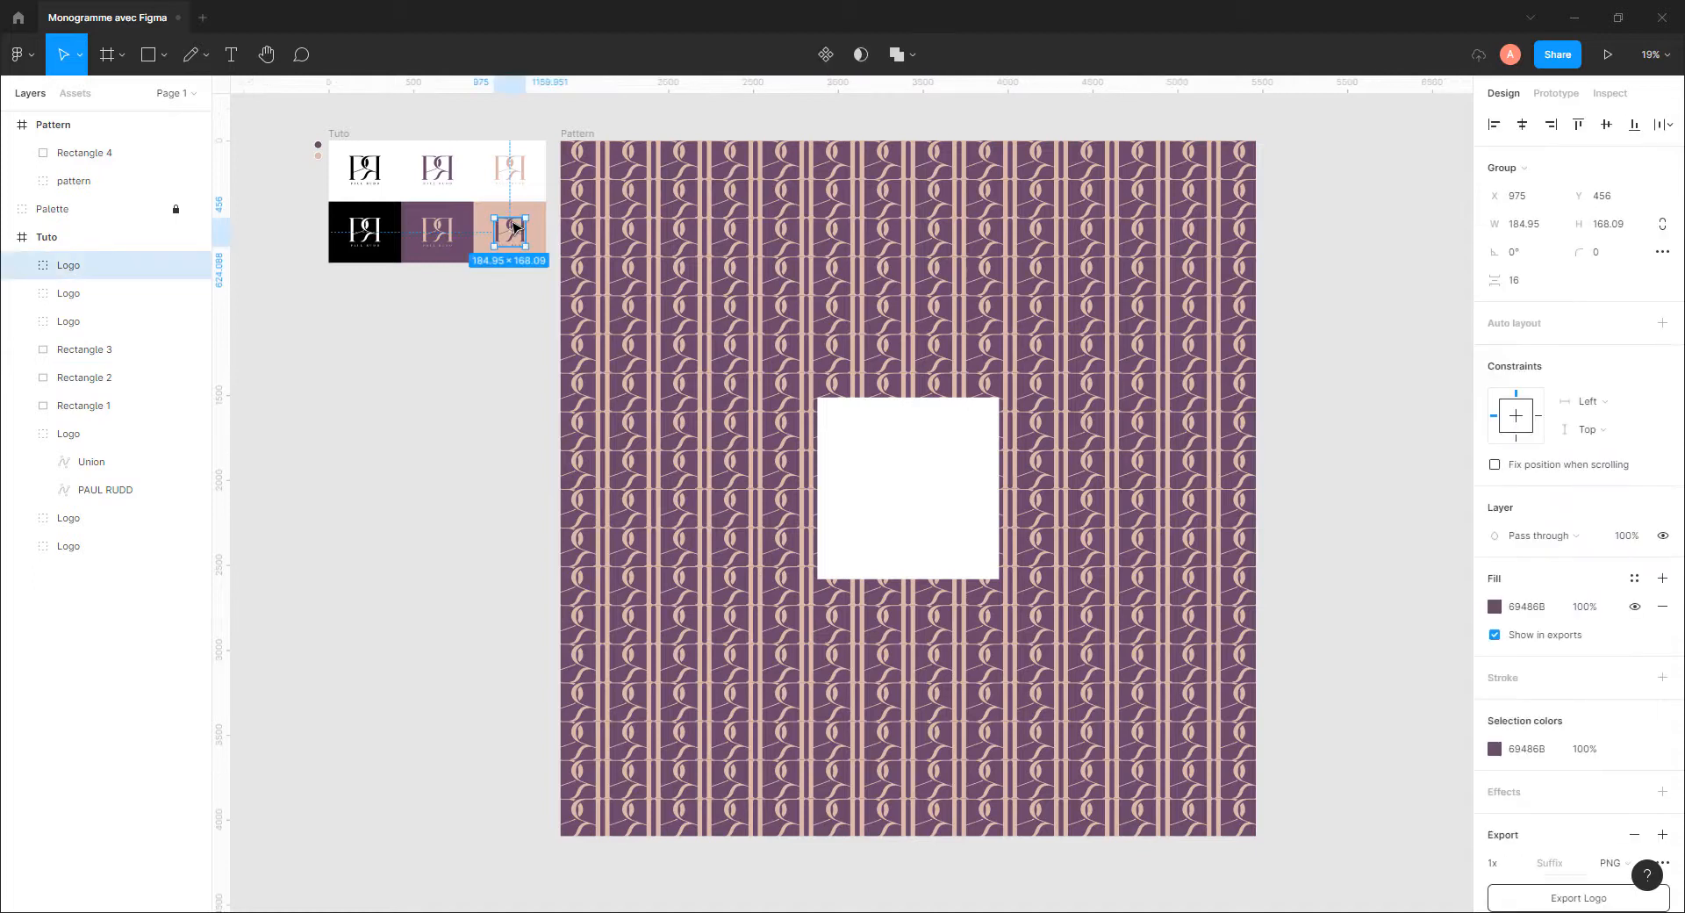
key(ctrl+c)
click(914, 489)
key(ctrl+v)
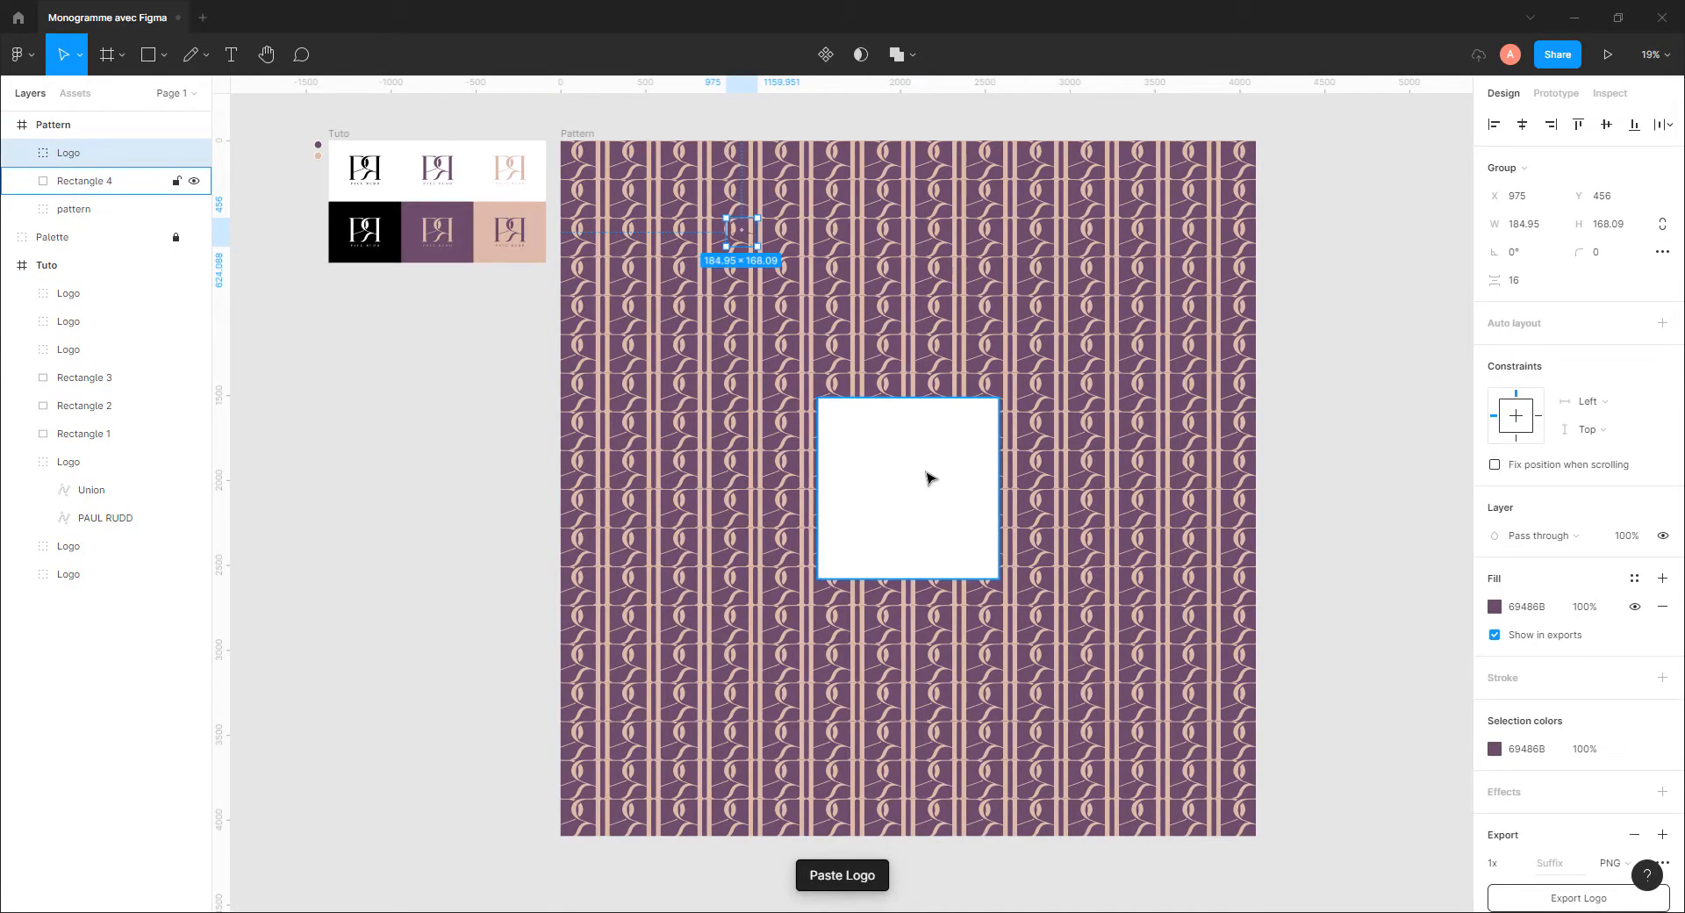
drag(742, 244, 904, 482)
scroll(904, 482, up, 5)
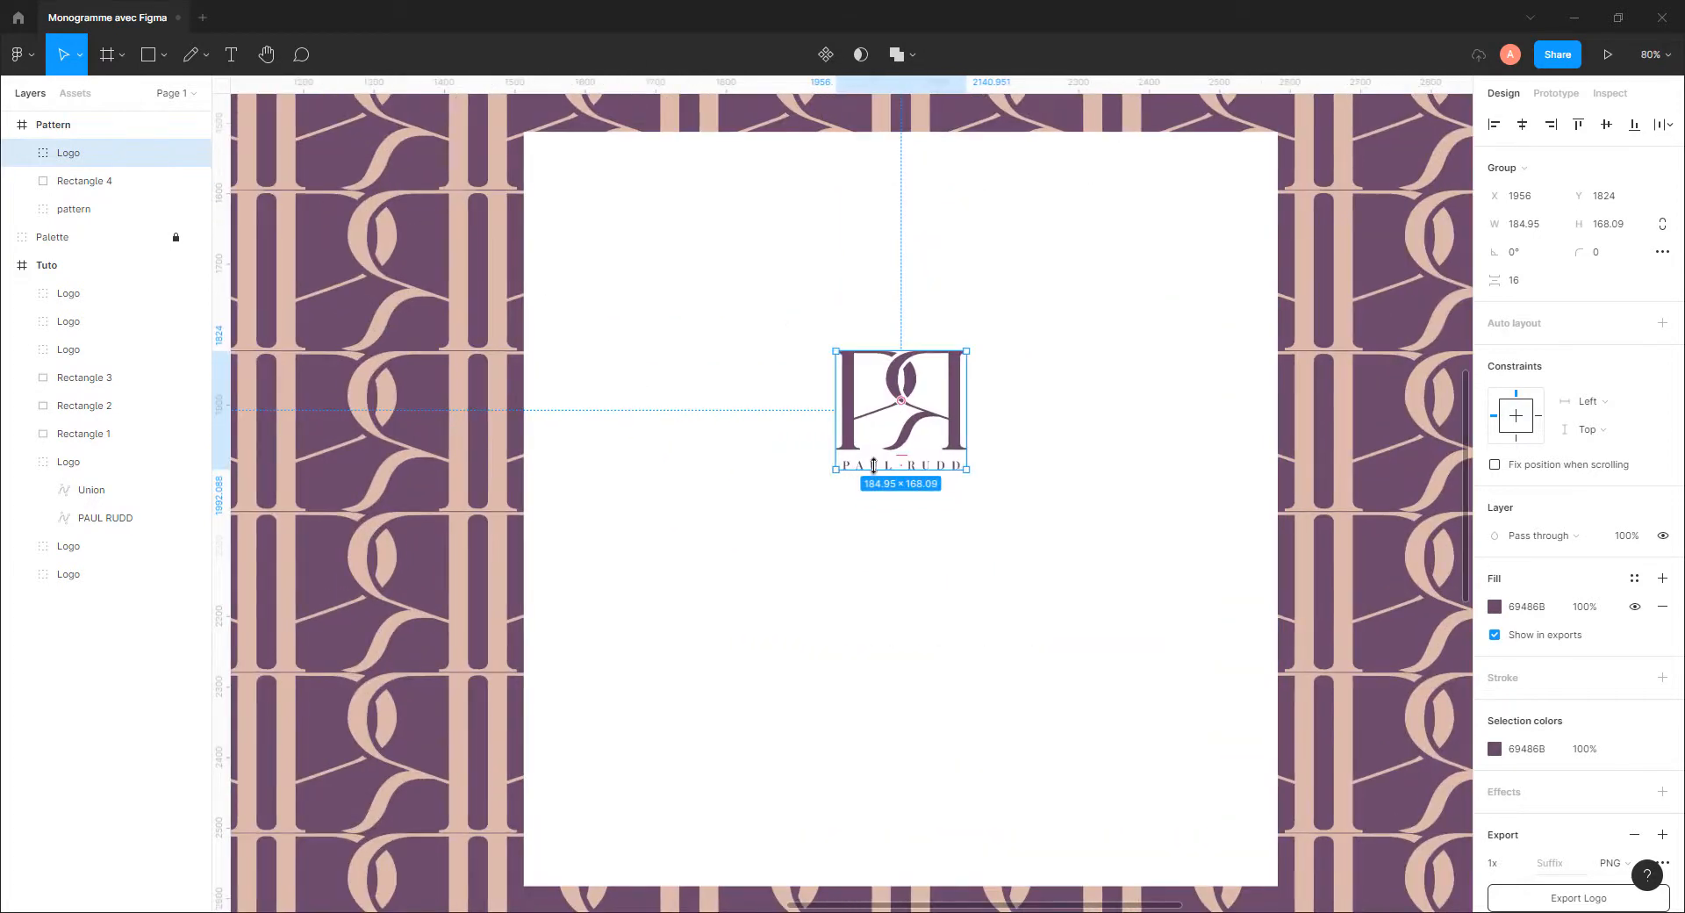
scroll(913, 520, down, 5)
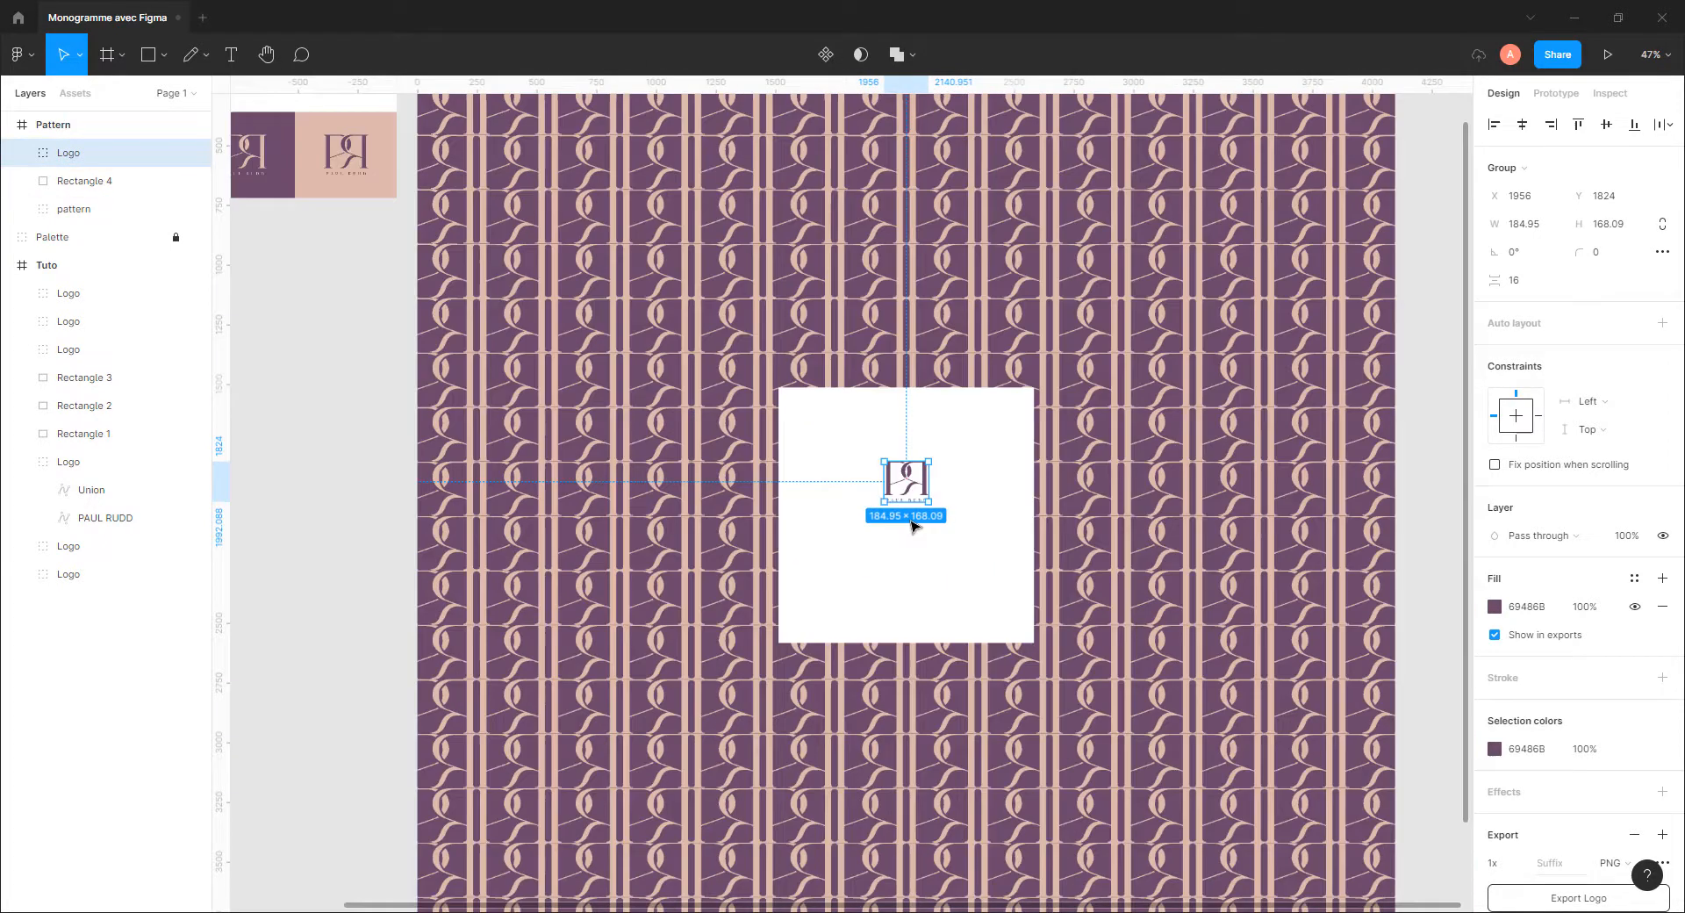
Enlarge the pasted logo to about half the white square's width and centre it horizontally on the square
drag(930, 503, 957, 550)
scroll(956, 548, down, 3)
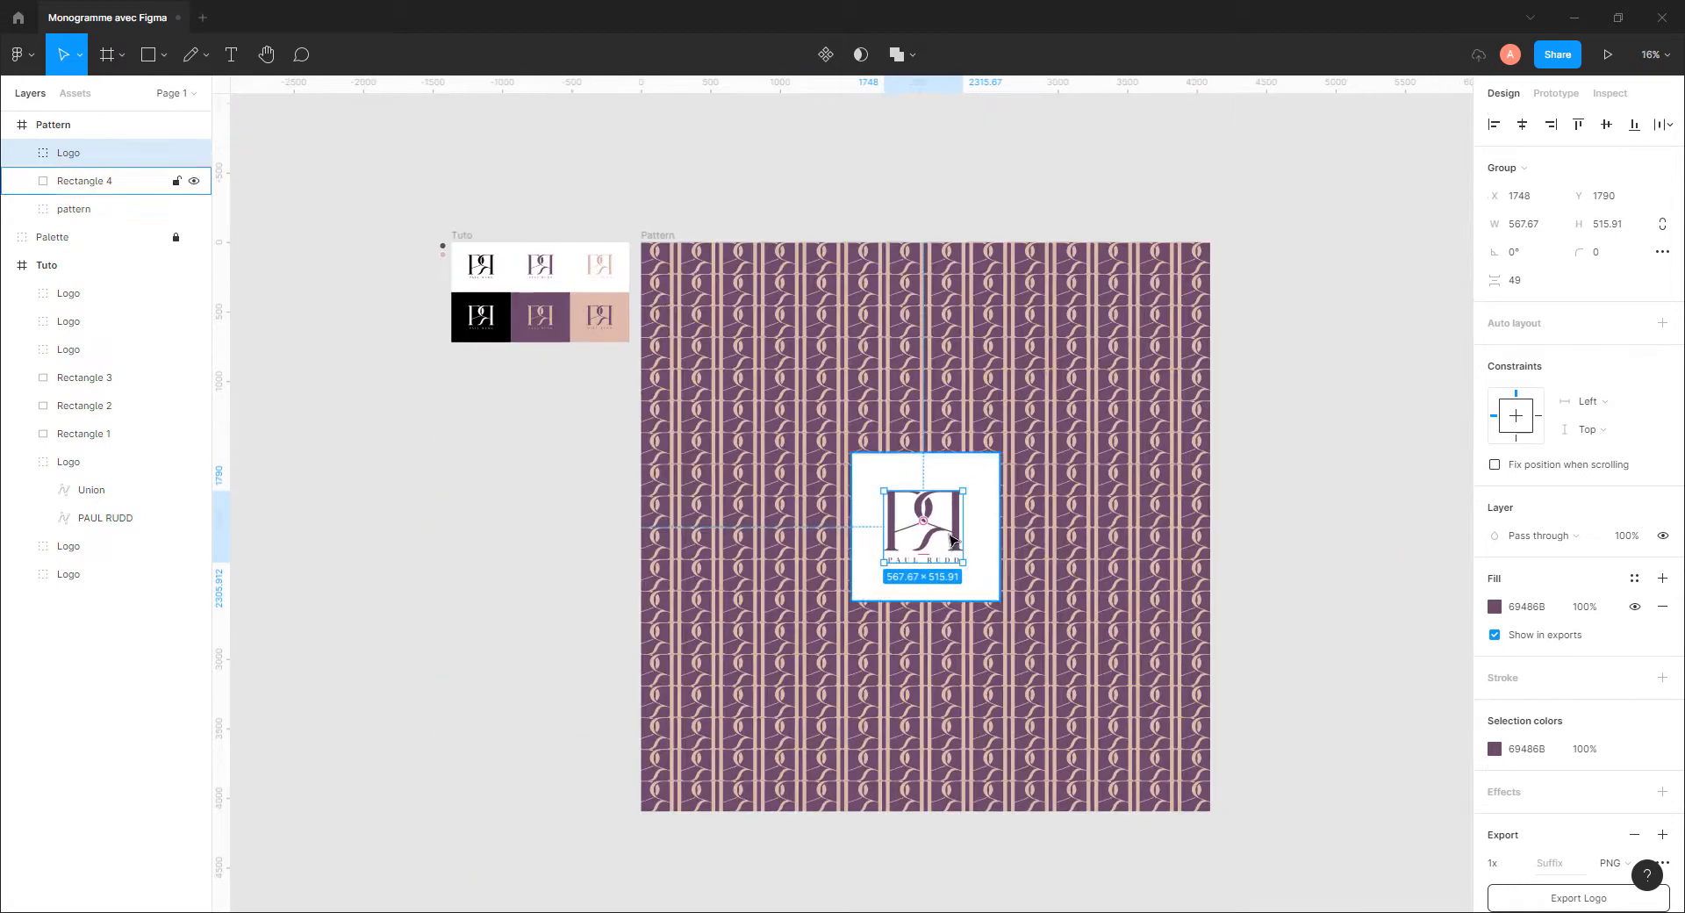
drag(962, 492, 959, 496)
shift+click(84, 181)
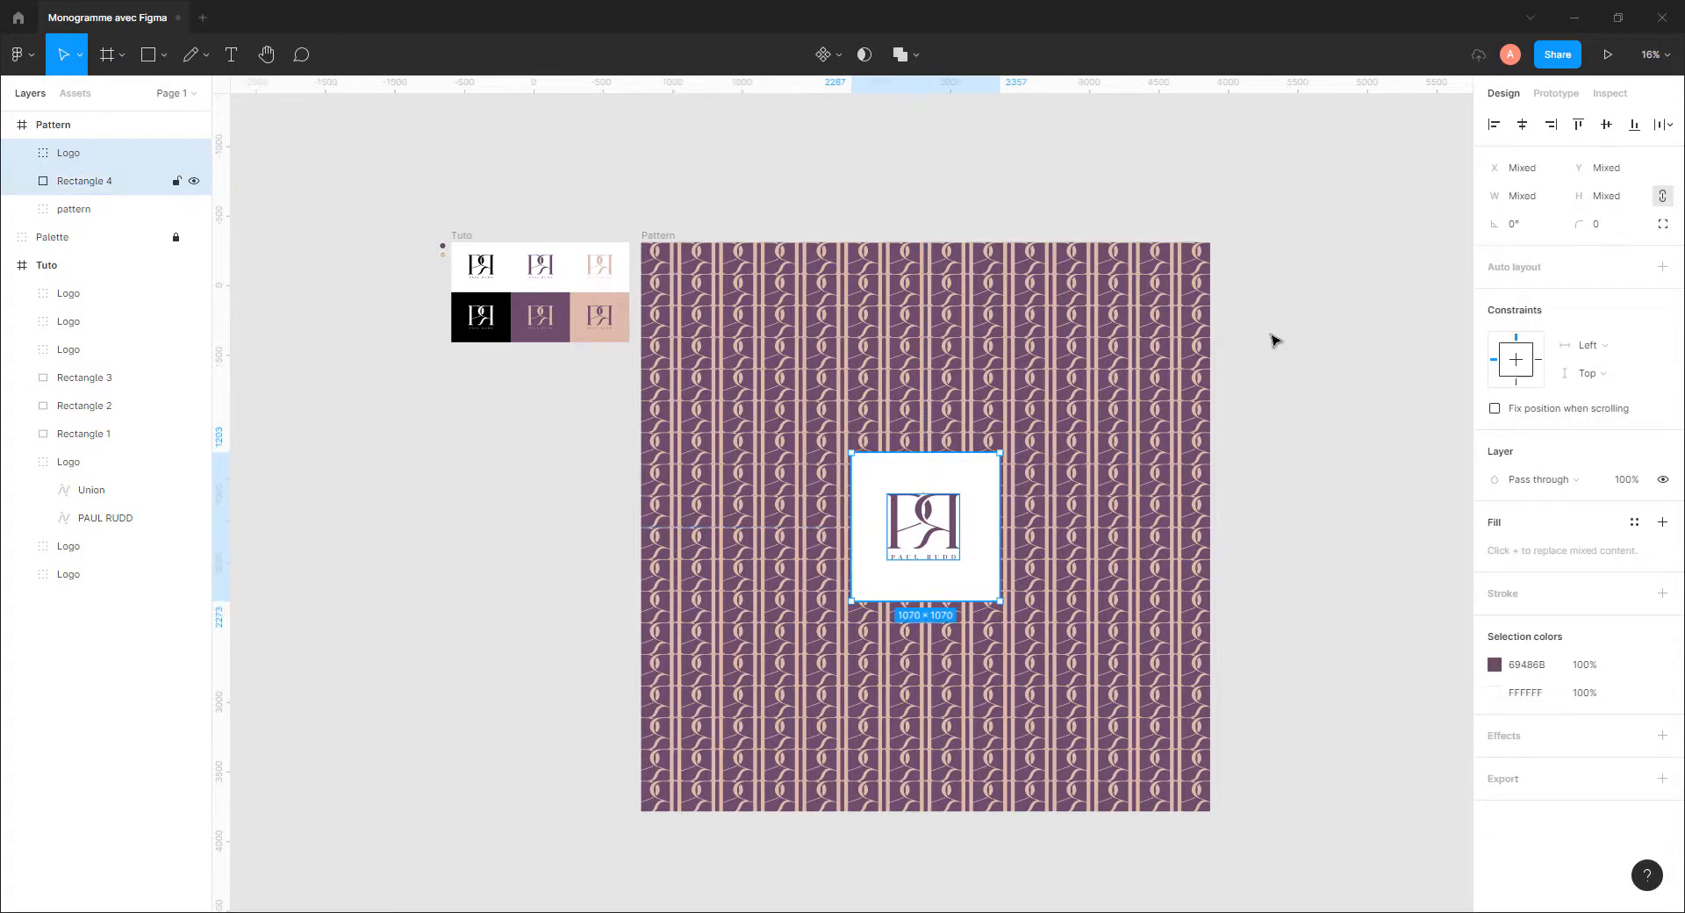
click(1522, 123)
click(1298, 451)
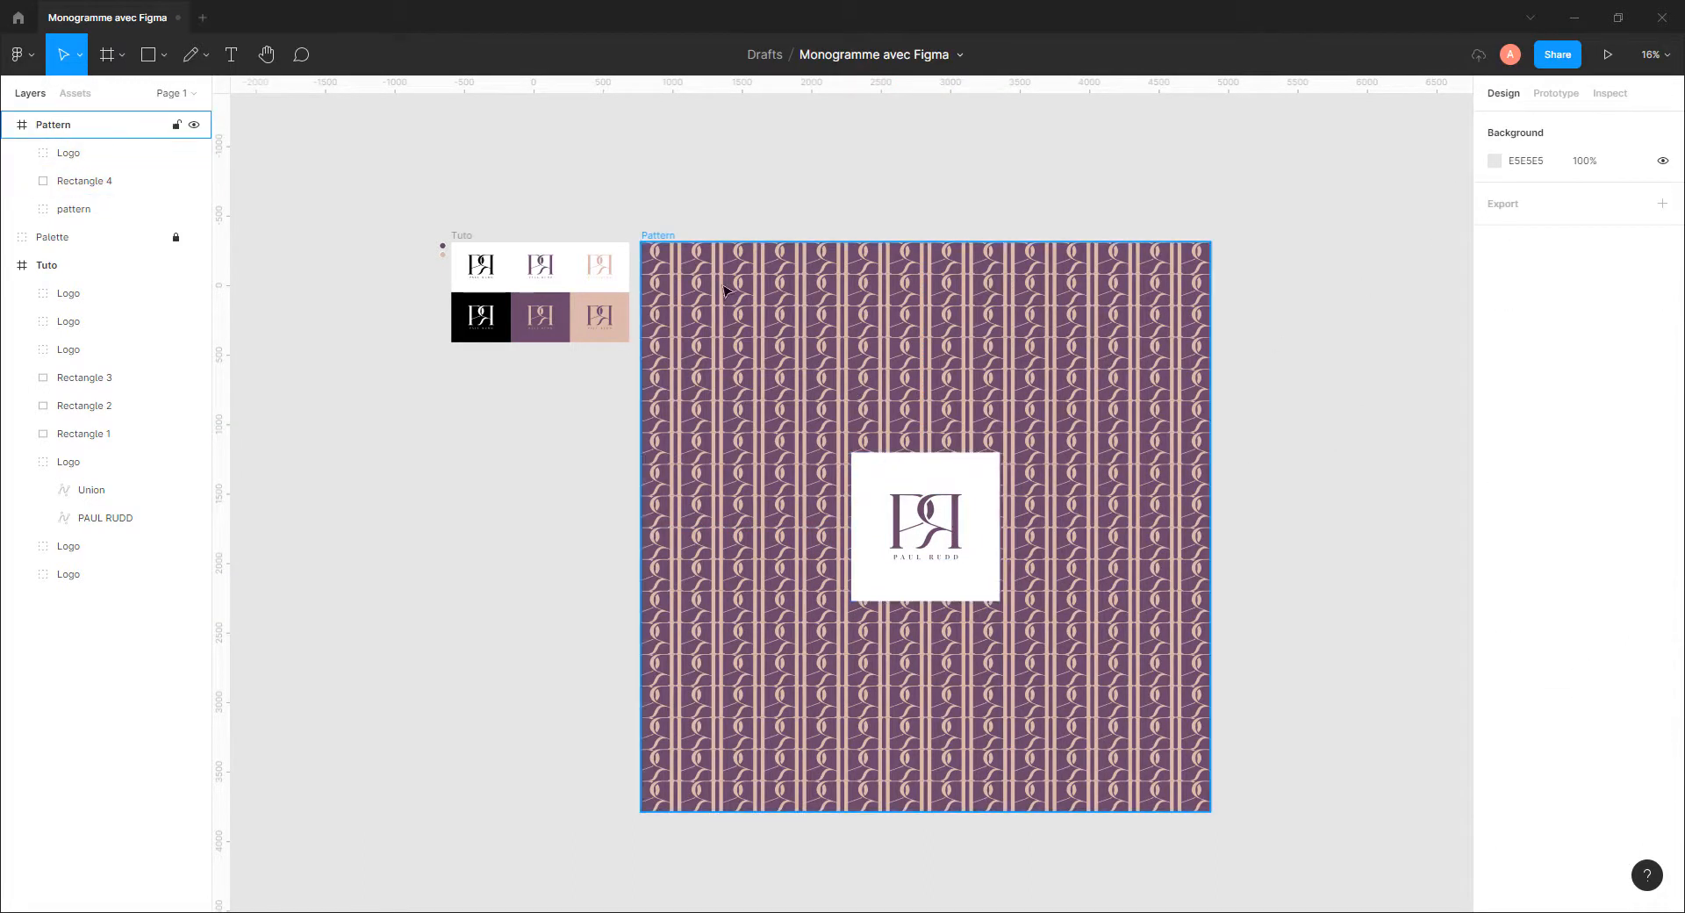
Run Vectary 3D Elements on the Pattern frame and load the frame onto the white packaging bag from the library
click(670, 239)
right_click(654, 232)
mouse_move(757, 608)
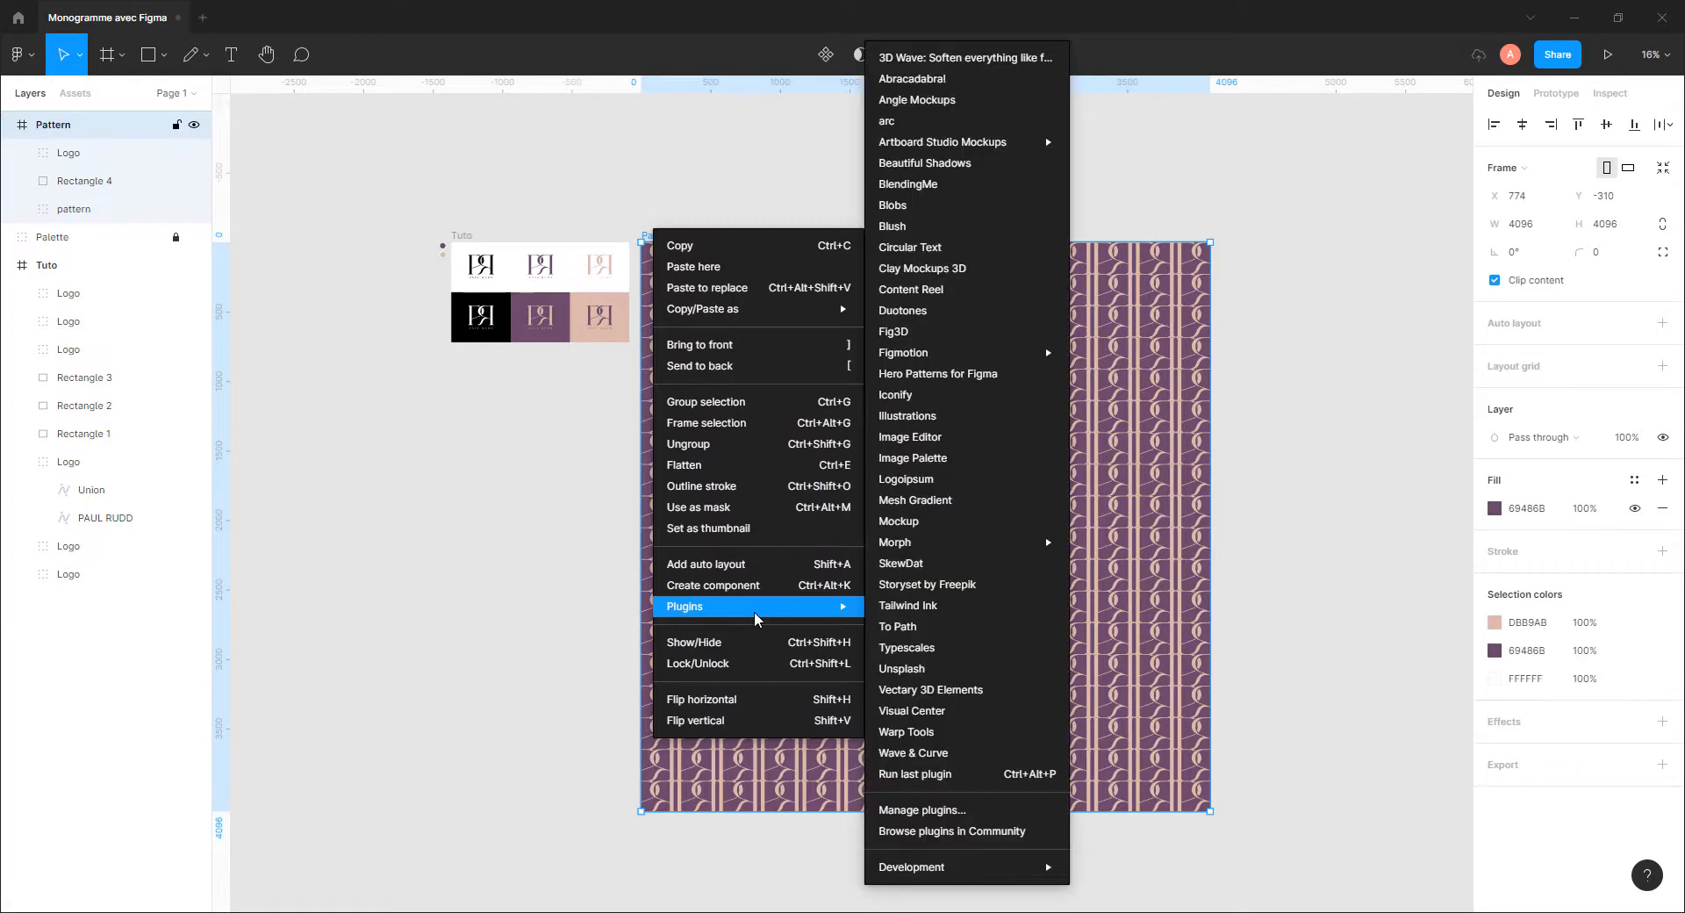
click(919, 691)
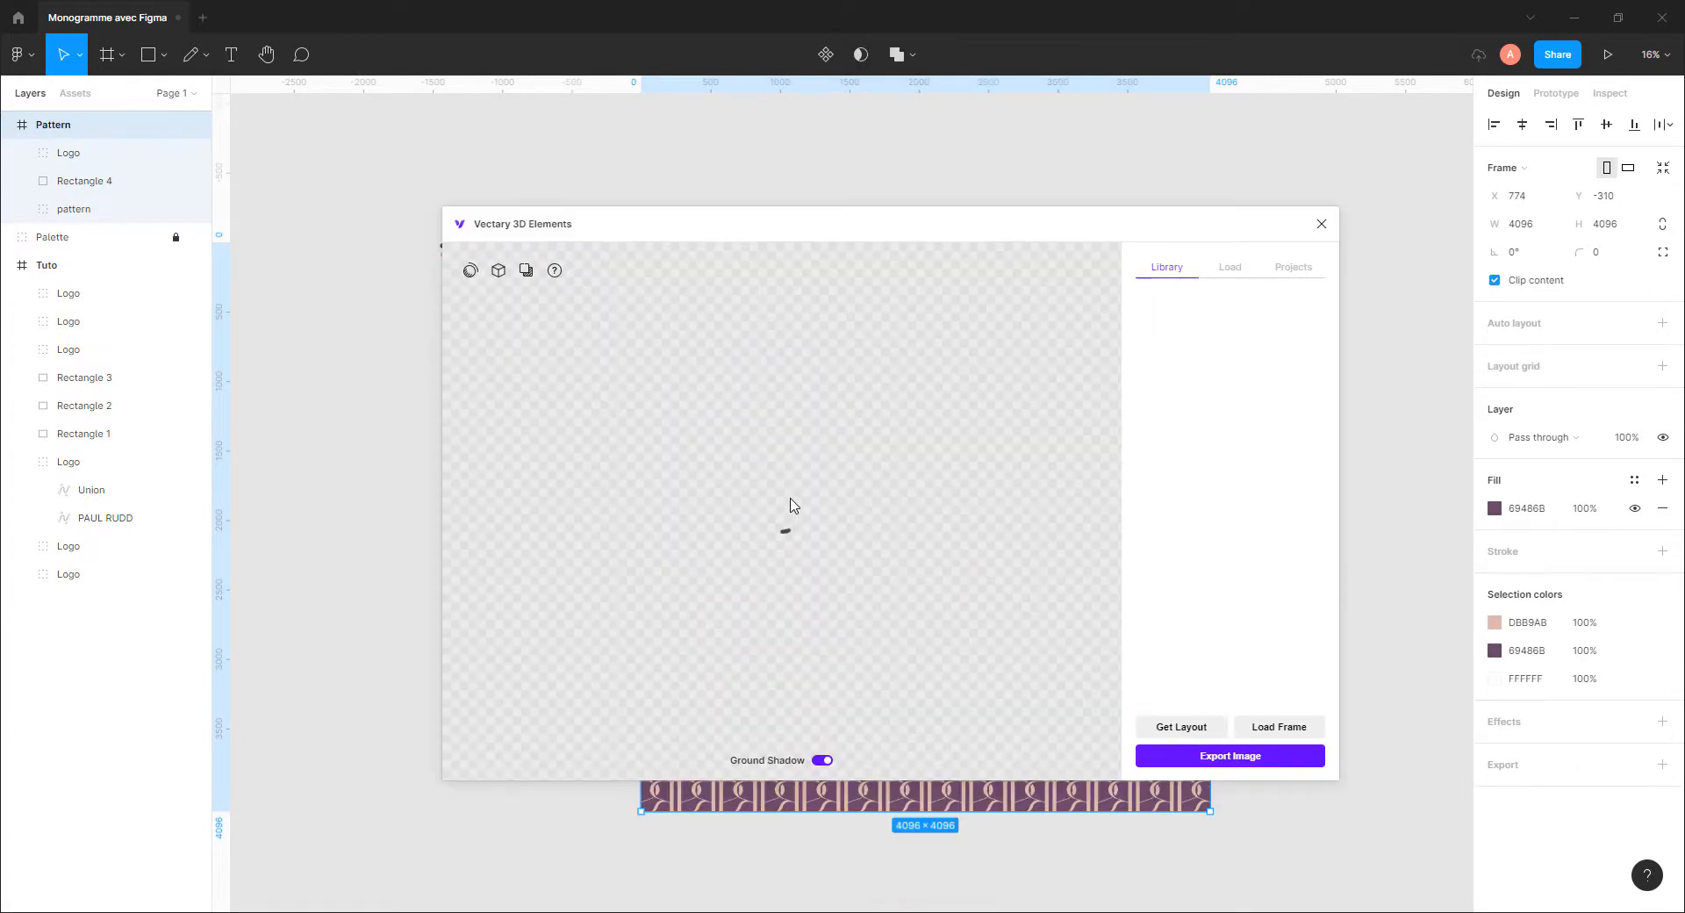
scroll(1328, 376, down, 5)
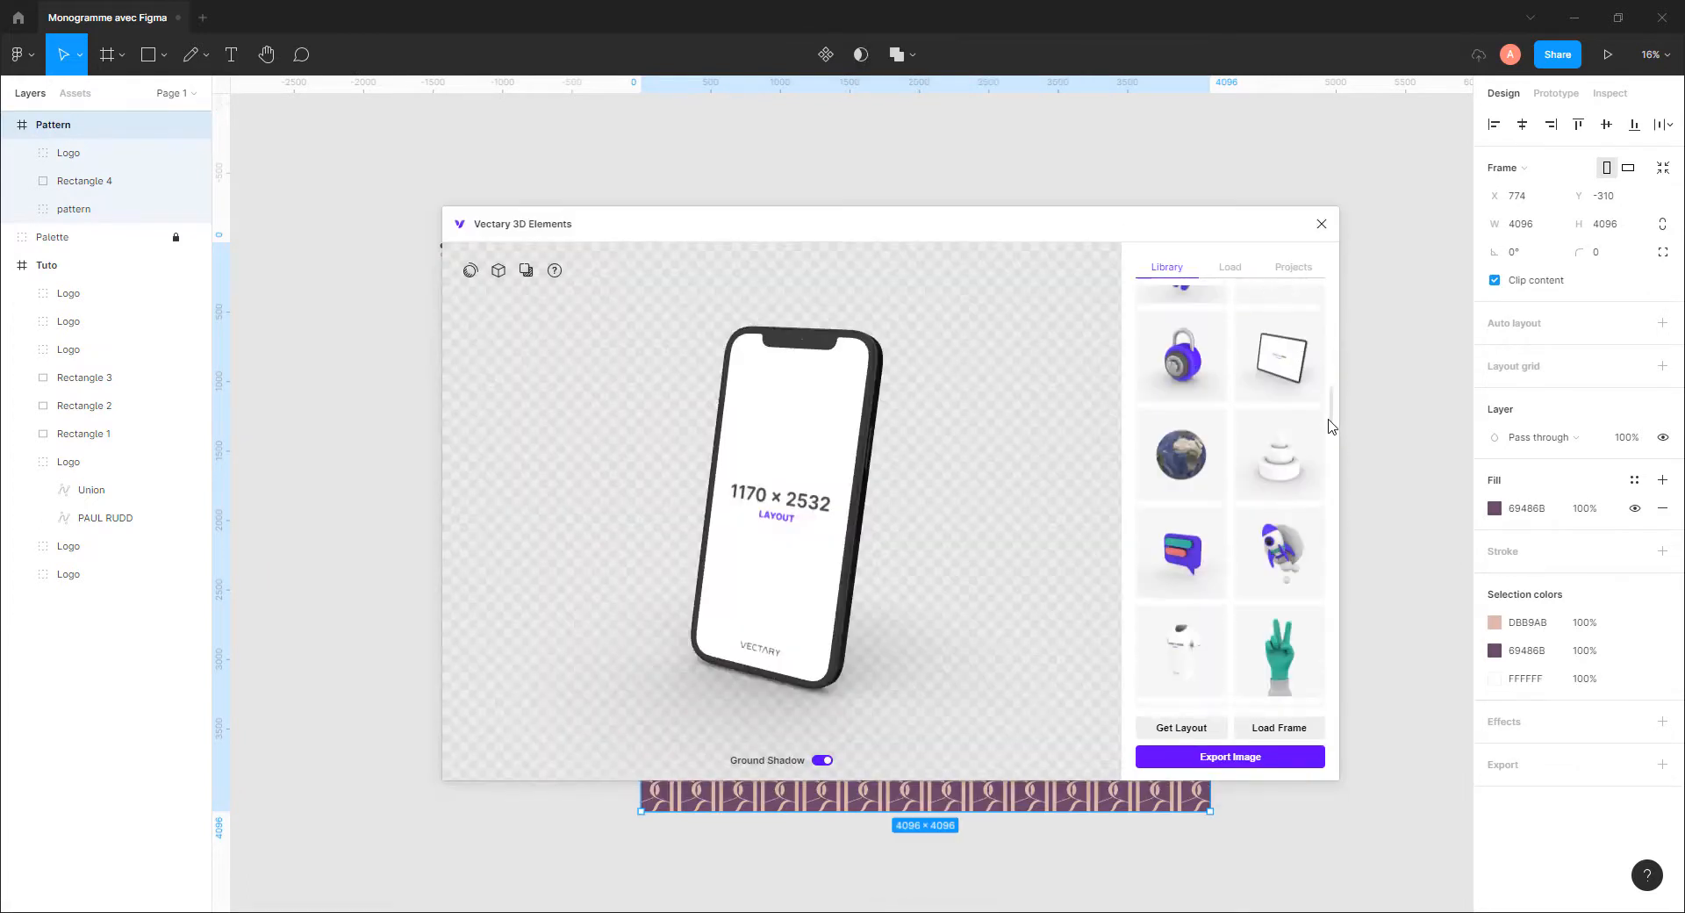
scroll(1329, 456, down, 5)
click(1296, 476)
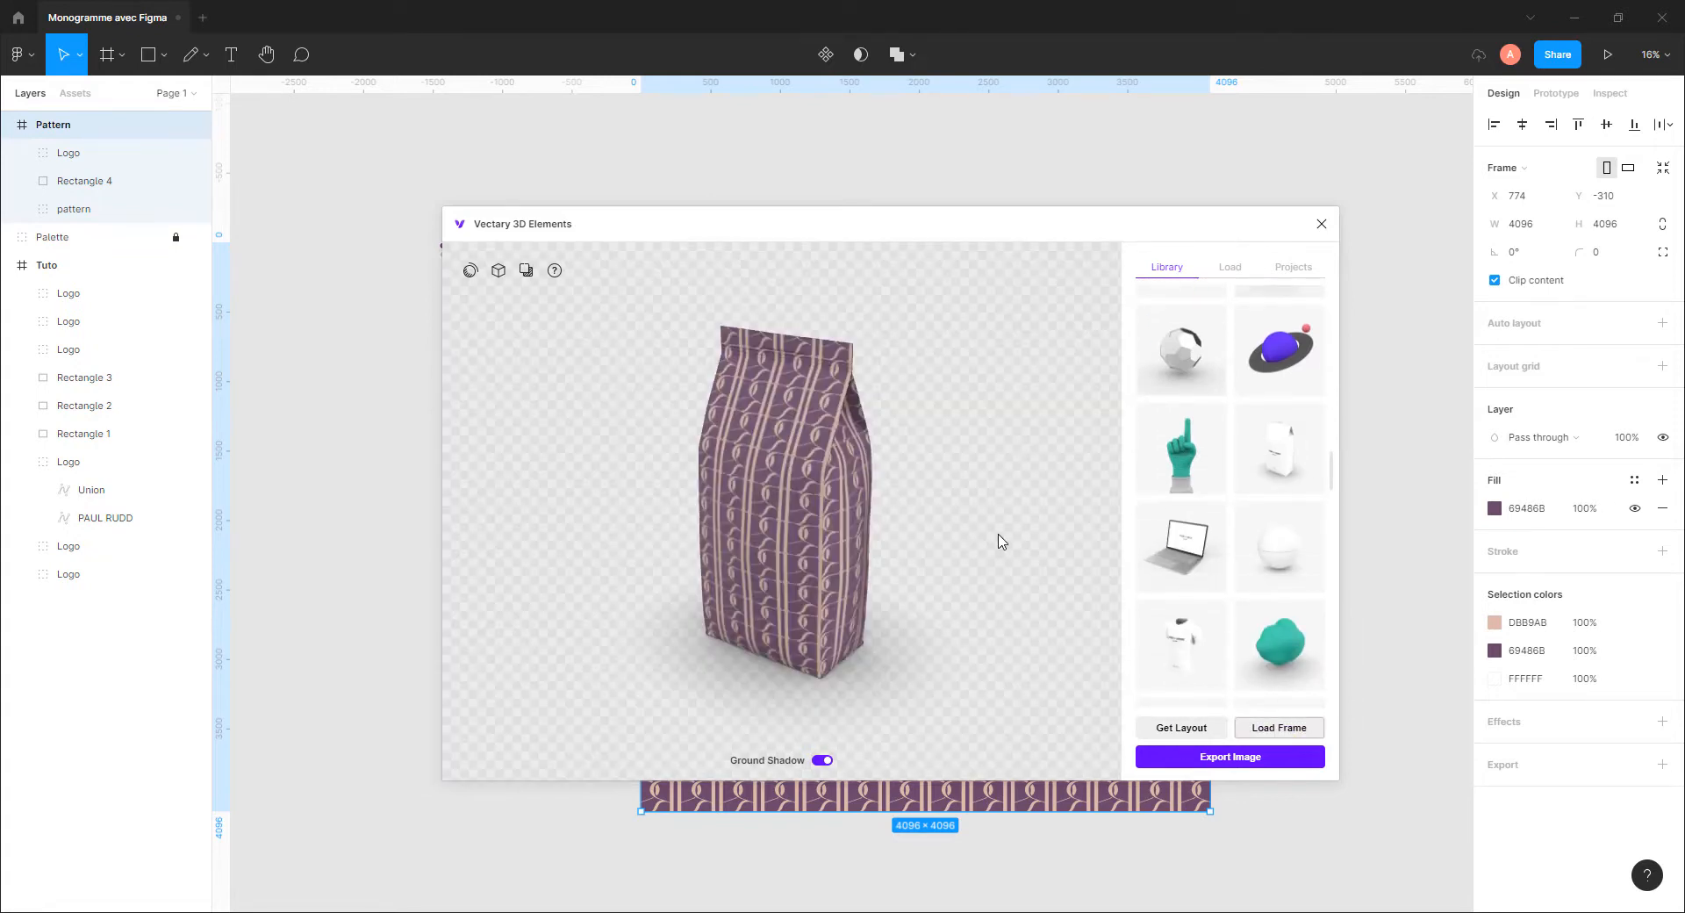
Rotate the bag and move the plugin window aside to examine where the logo label falls on the bag's front
mouse_move(830, 534)
mouse_down()
mouse_move(877, 541)
mouse_move(760, 535)
mouse_move(876, 524)
mouse_move(677, 488)
mouse_move(624, 523)
mouse_move(853, 557)
mouse_up()
drag(1093, 227, 477, 268)
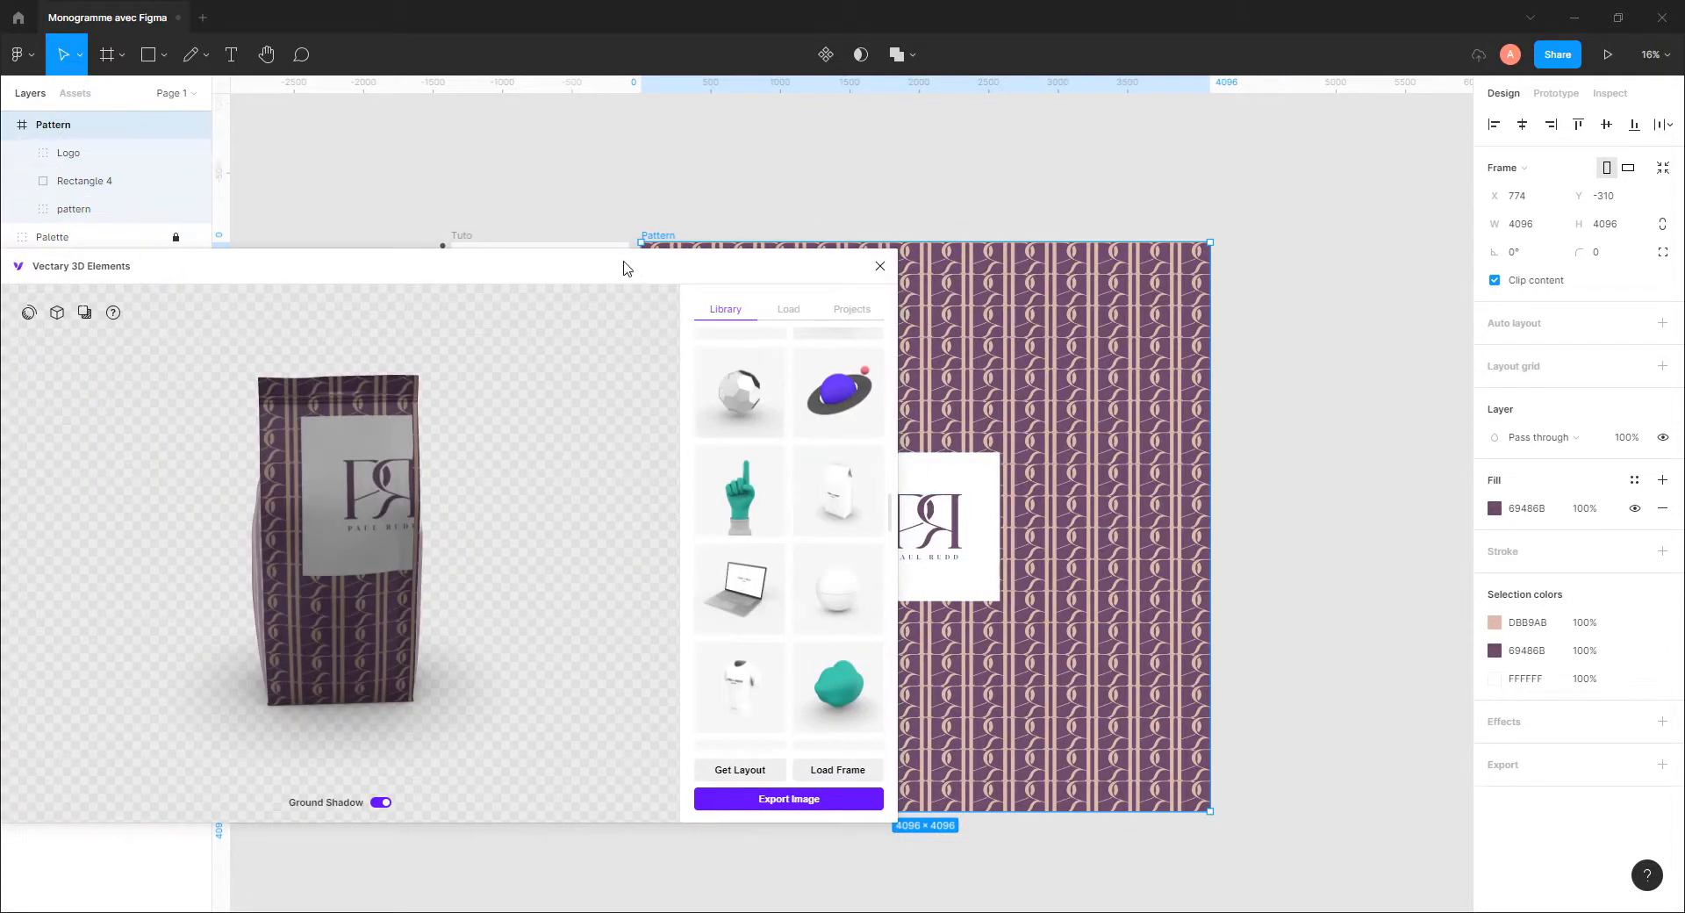
drag(624, 263, 1027, 358)
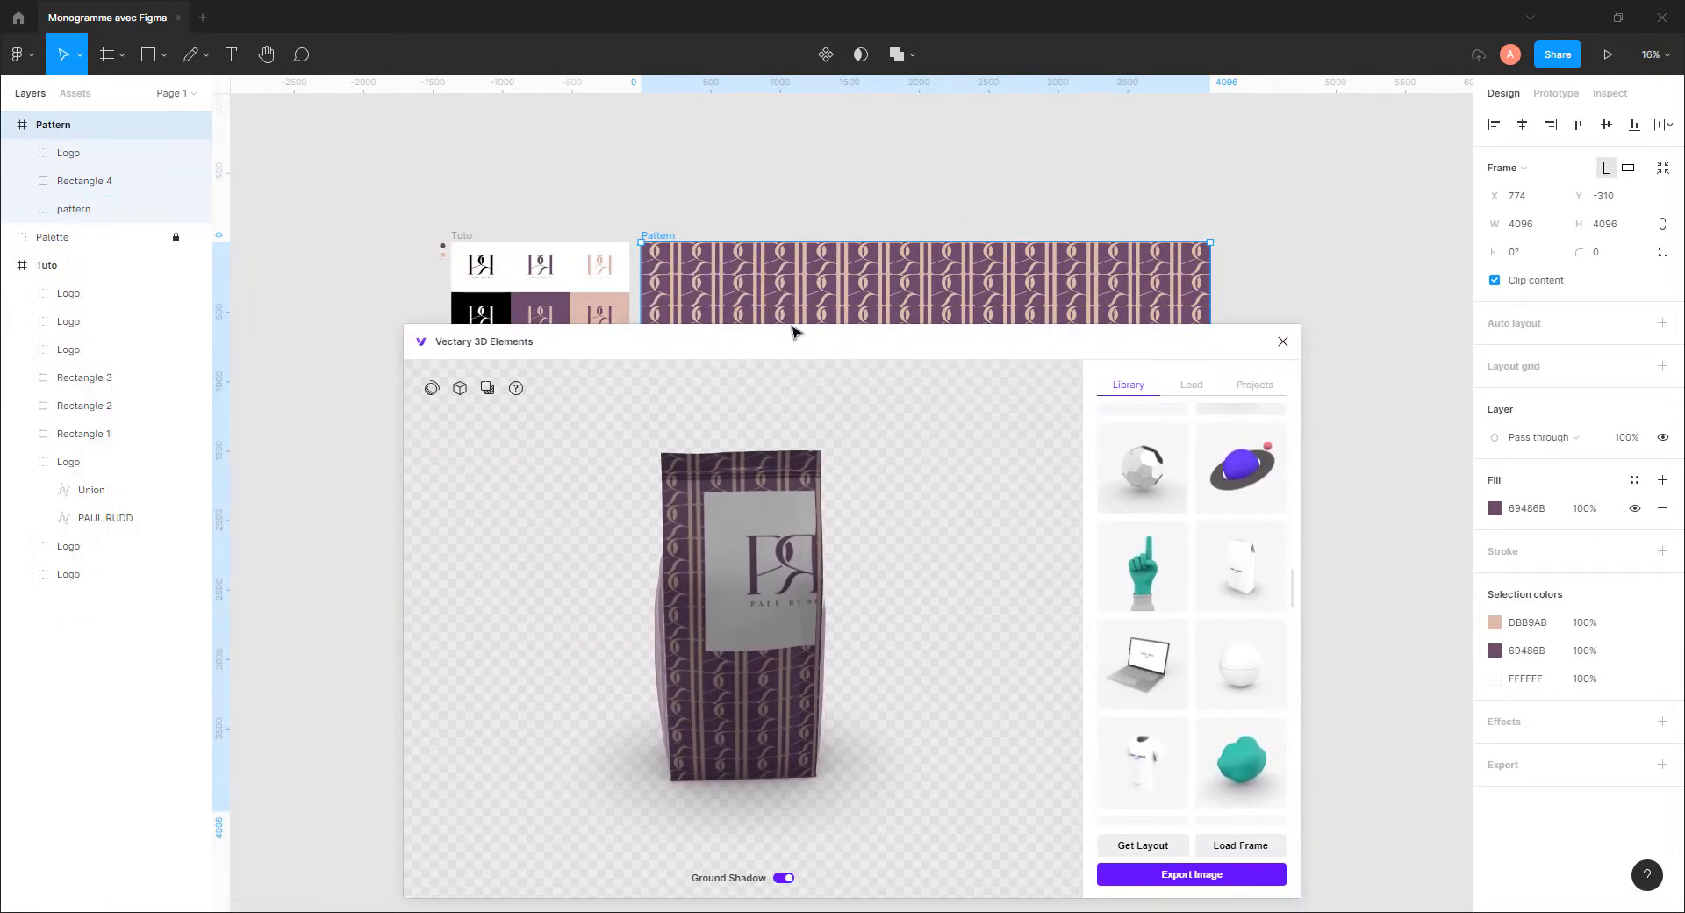
drag(910, 352, 953, 188)
drag(898, 383, 929, 421)
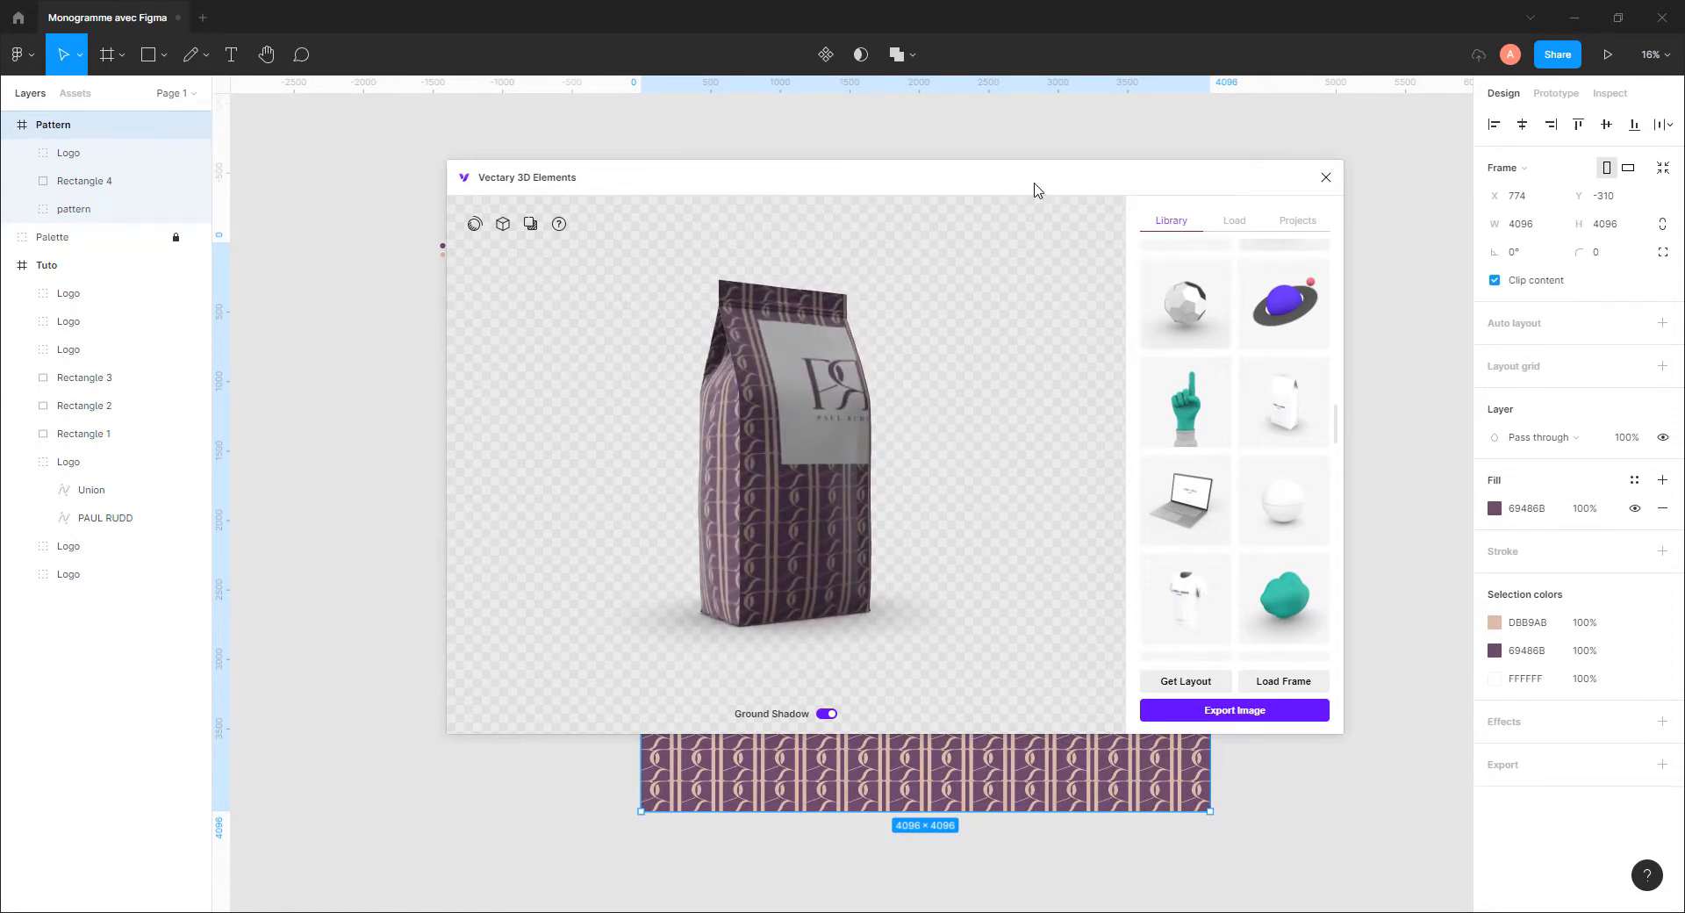
drag(1034, 189, 850, 174)
Get the bag's 4096 × 4096 texture layout onto the canvas and reposition its frame partly over the Pattern frame
click(1004, 668)
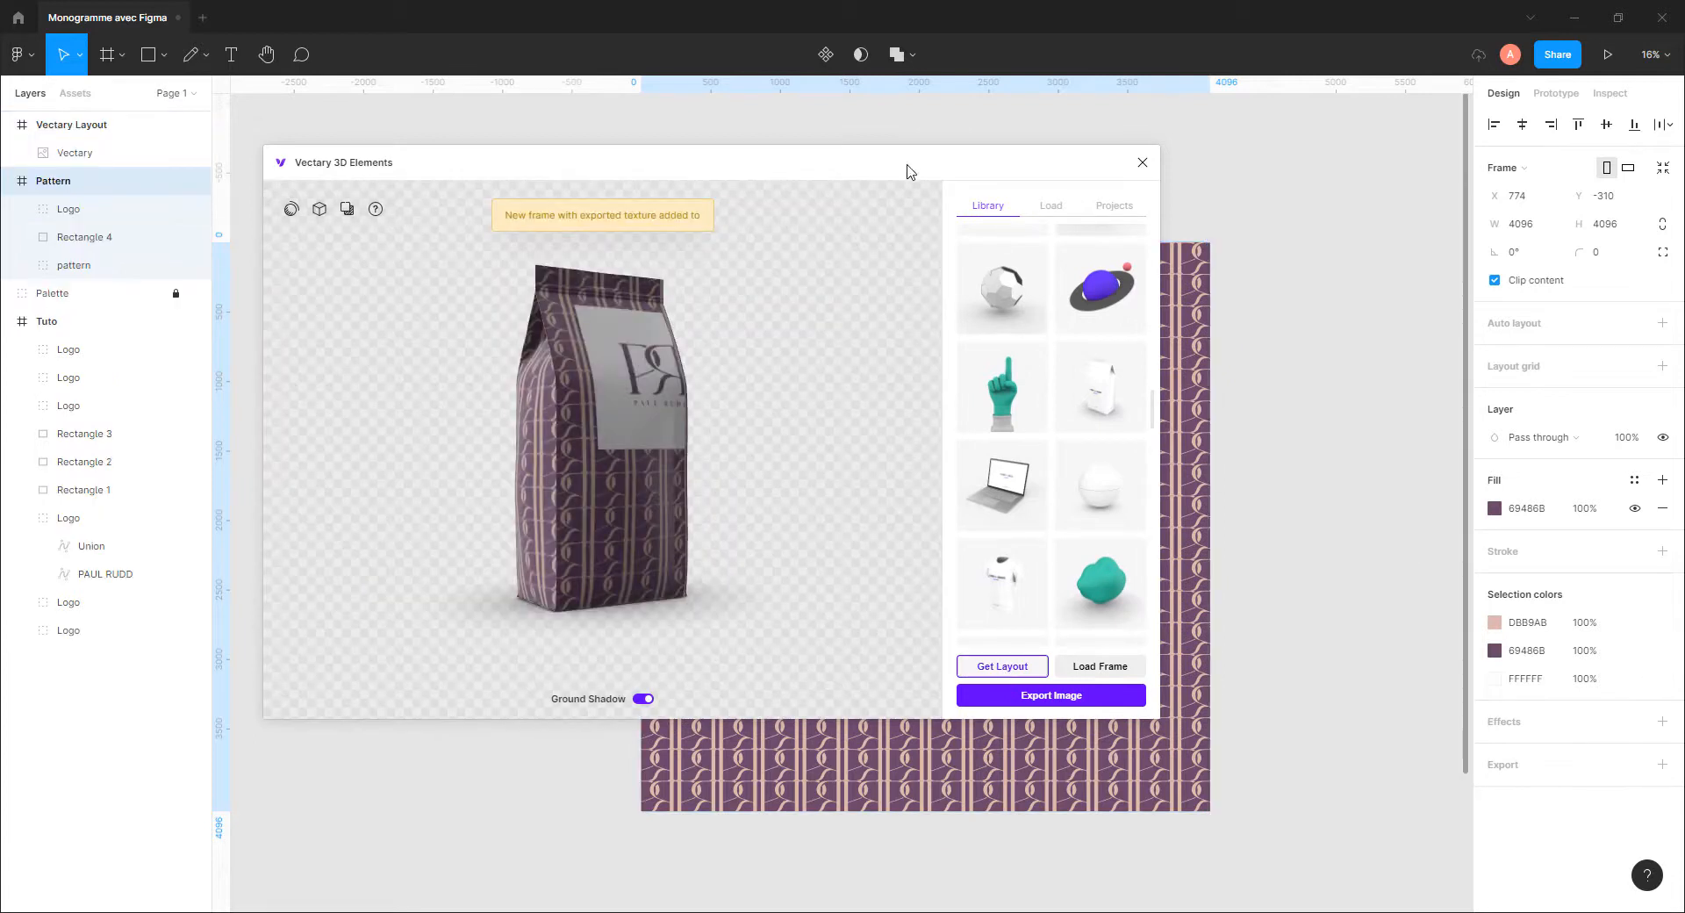
drag(908, 171, 716, 264)
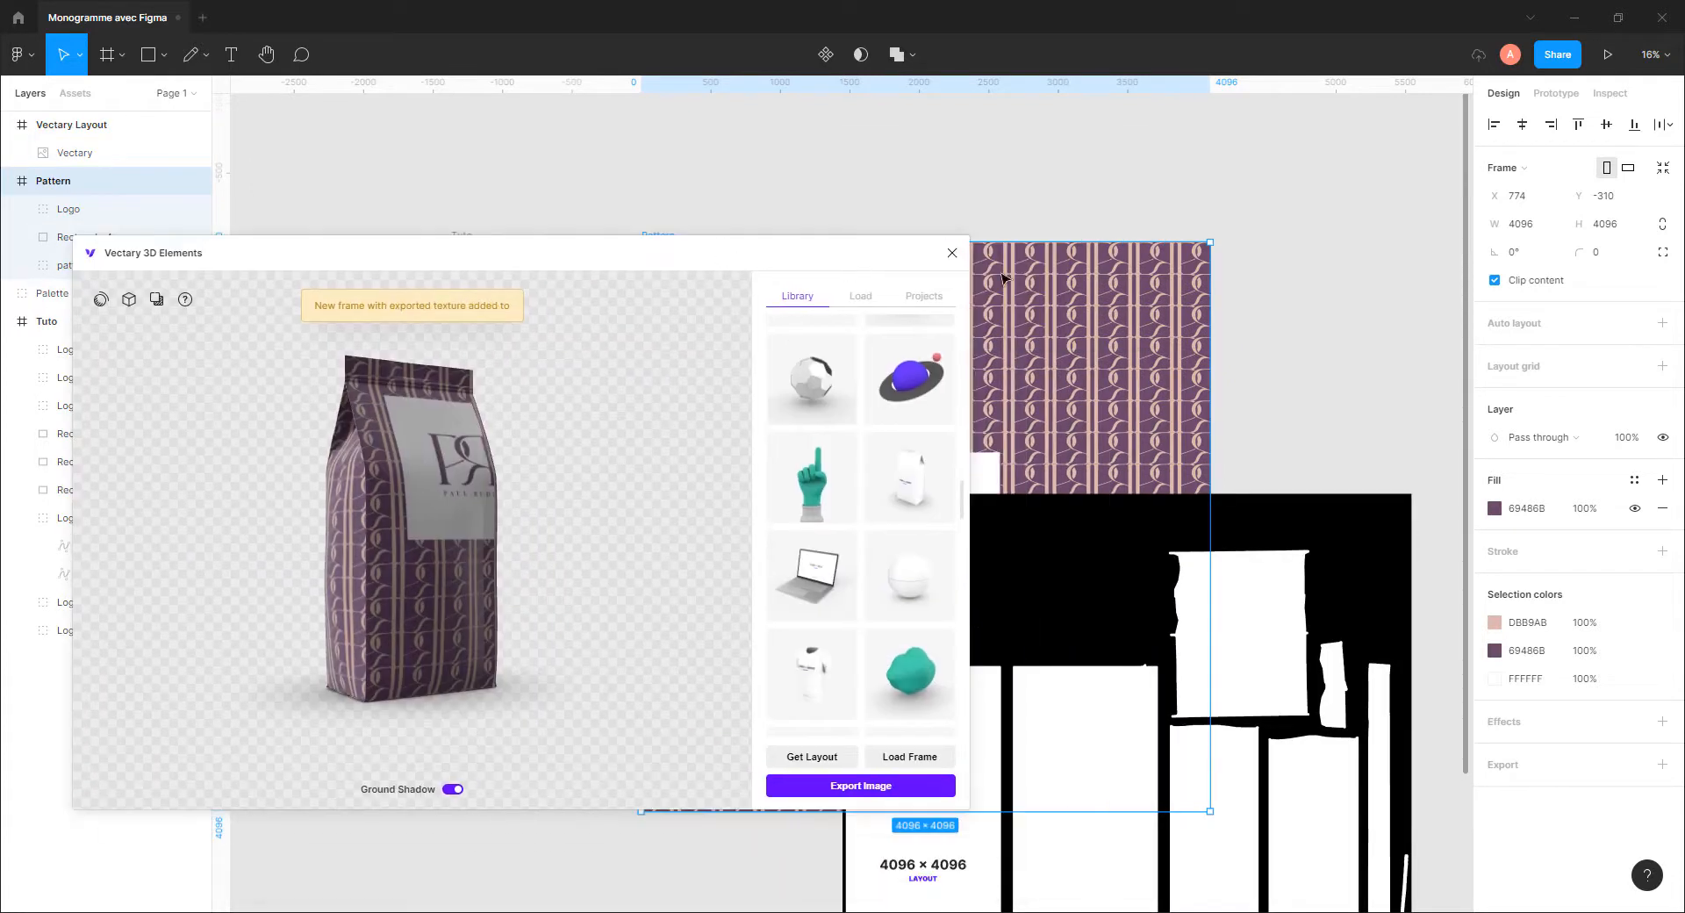
click(952, 254)
drag(1273, 568, 1252, 348)
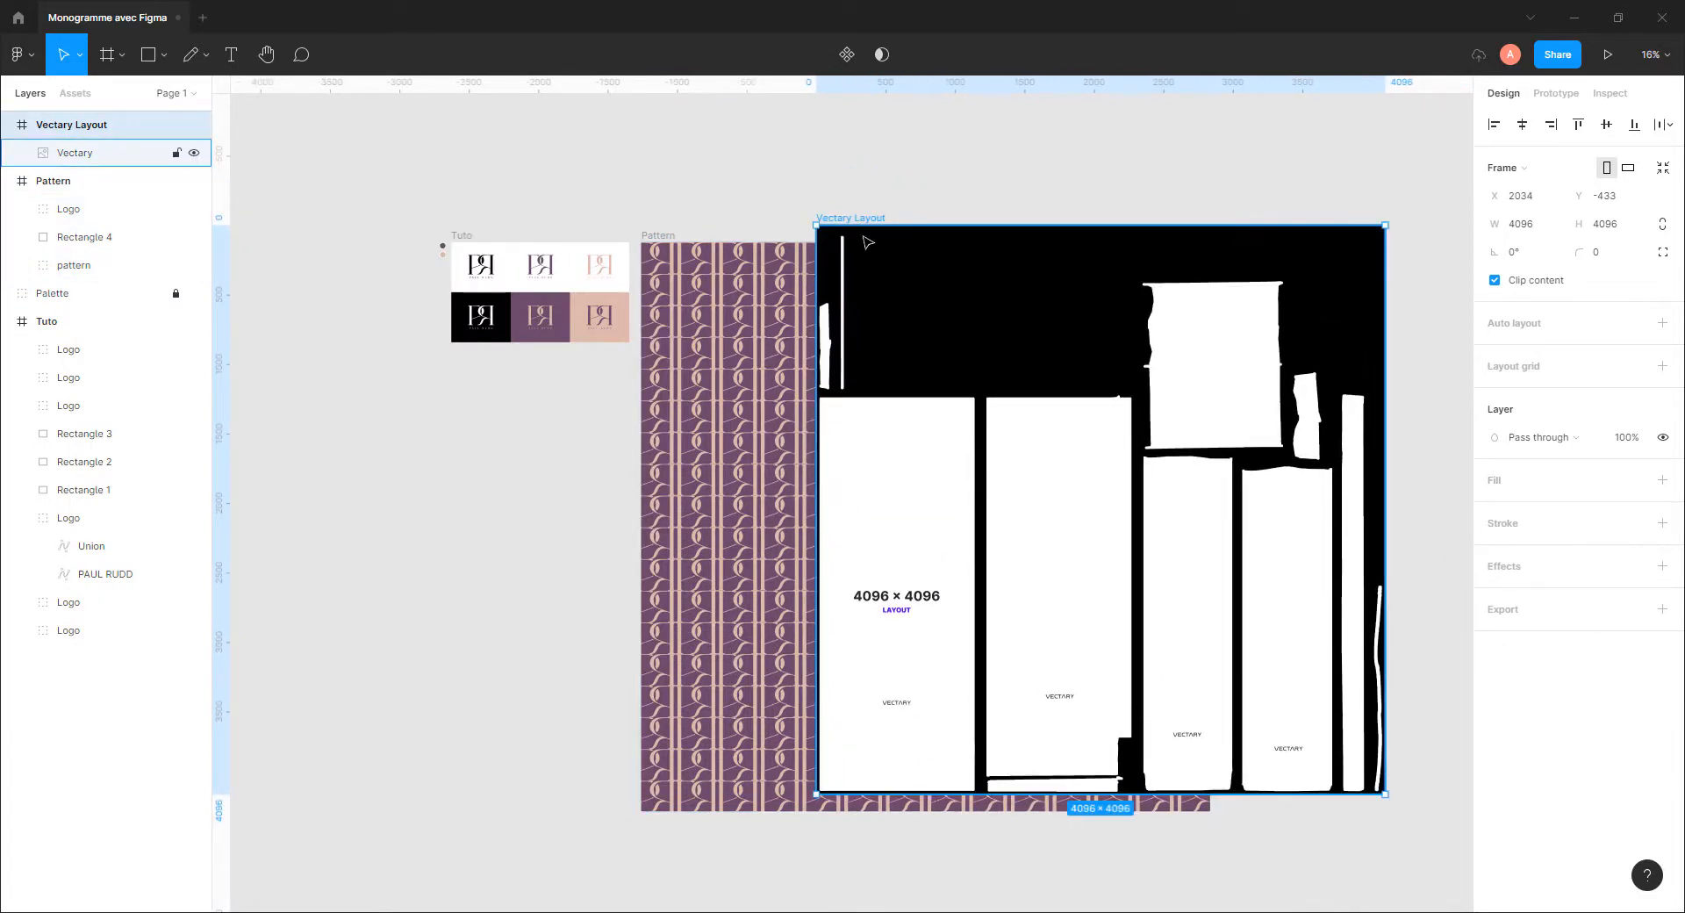
Move the Vectary layout image into the Pattern frame, layered just above the pattern group, and position it at X 0, Y 0
click(80, 153)
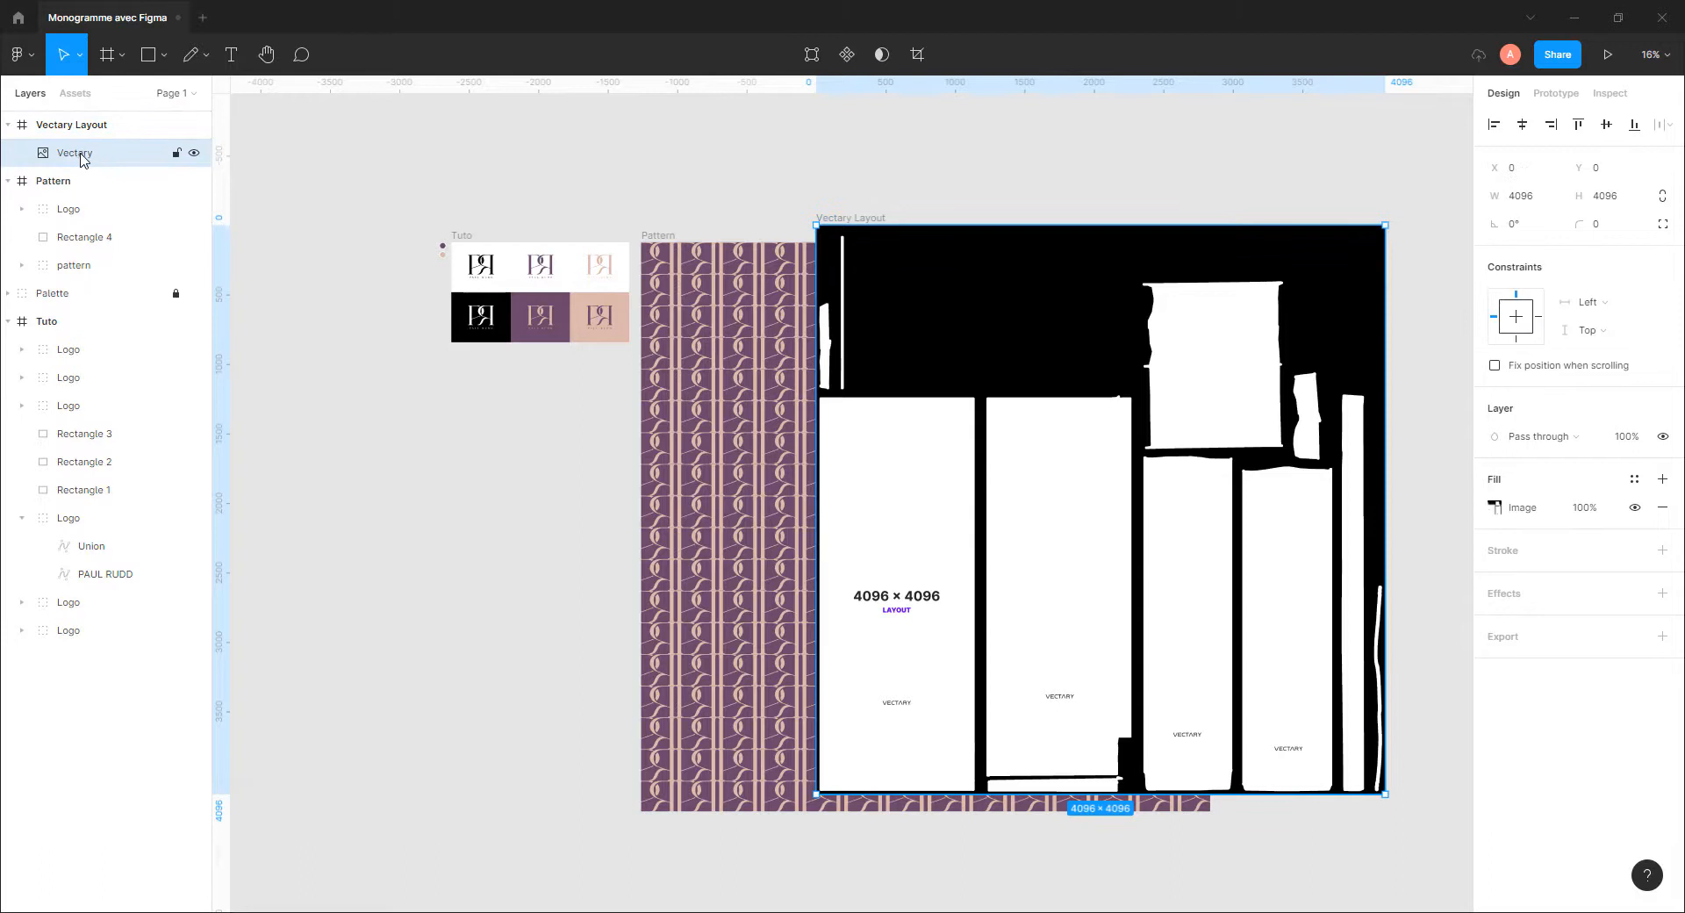
drag(80, 158, 78, 235)
drag(909, 272, 736, 294)
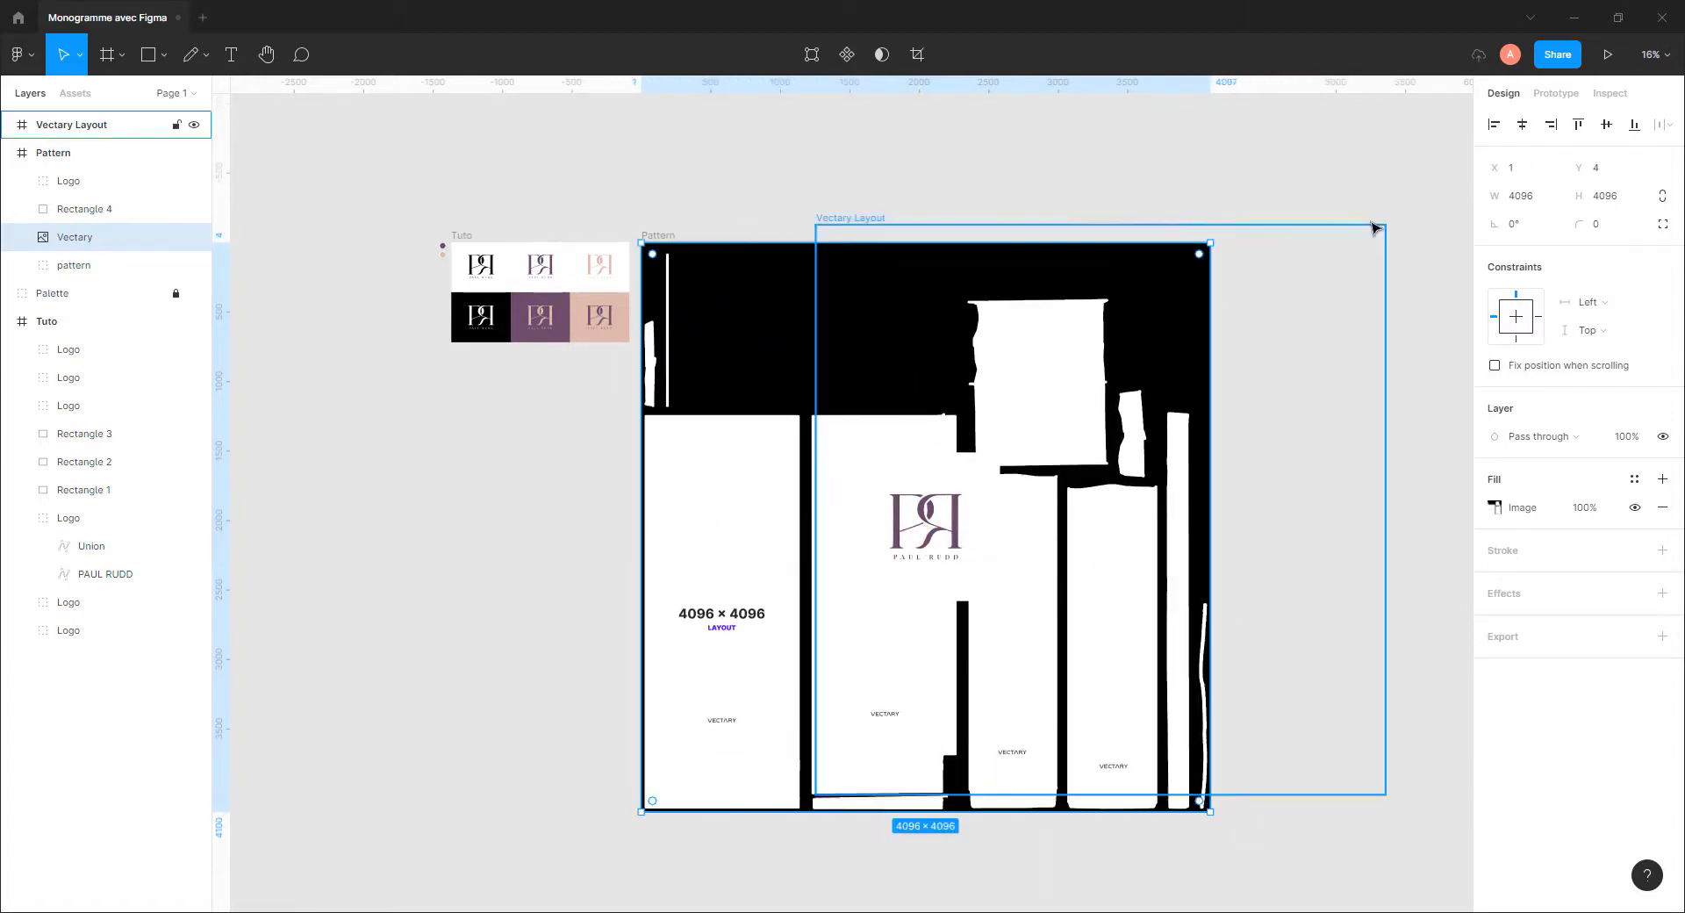
click(1503, 164)
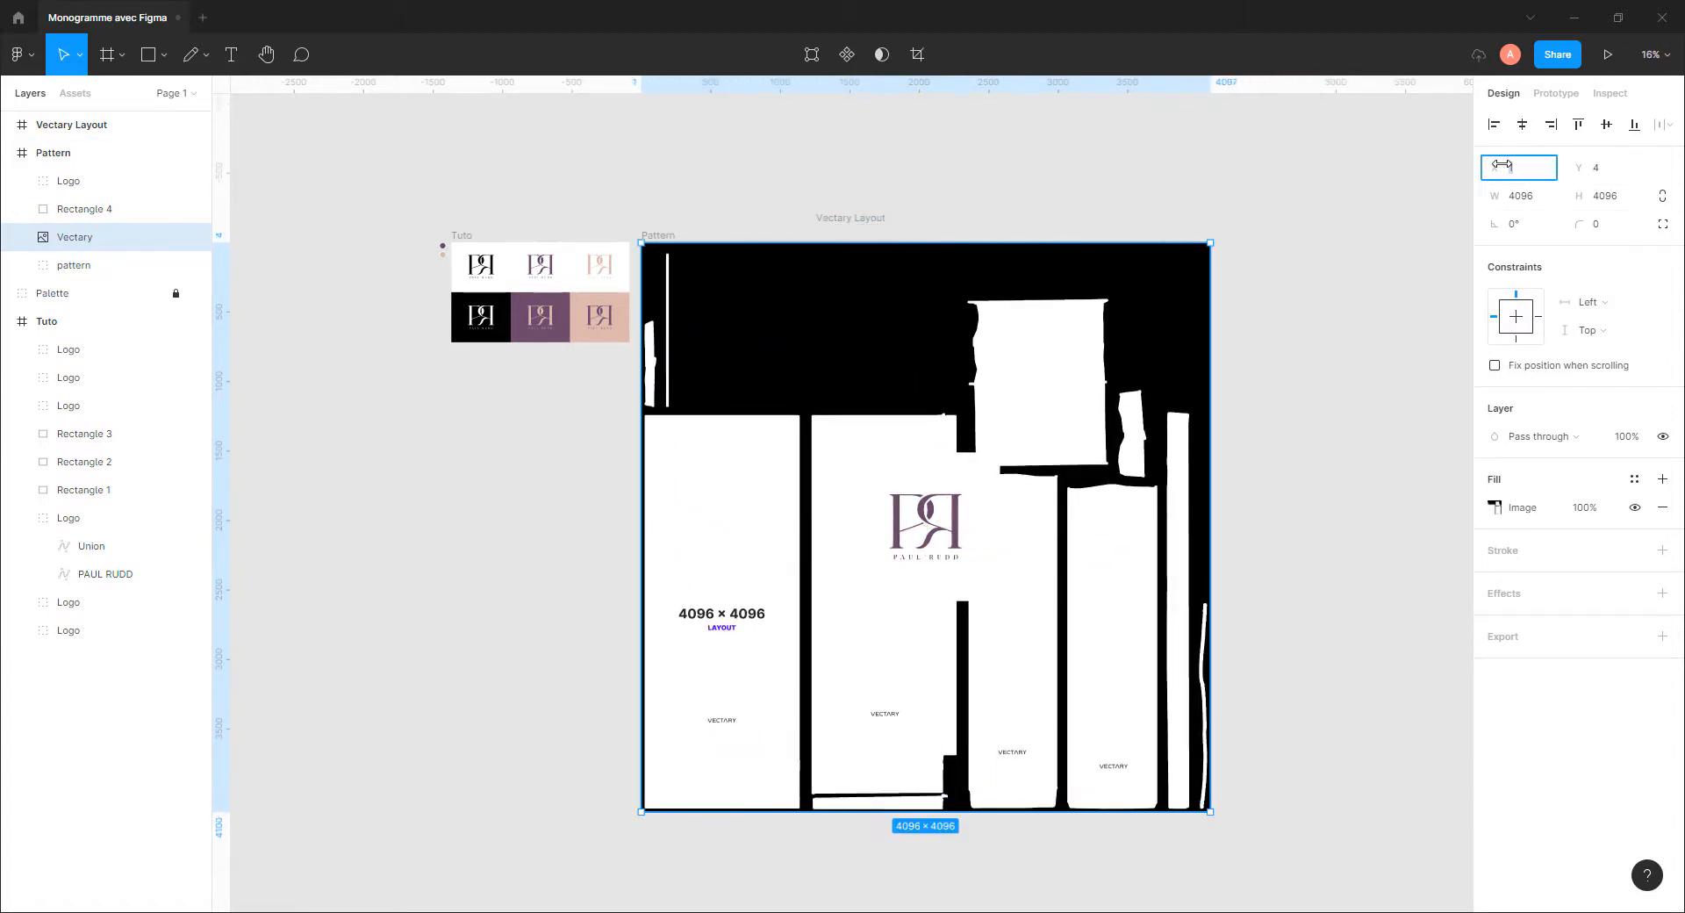
click(1605, 174)
text(0)
click(1322, 250)
click(909, 188)
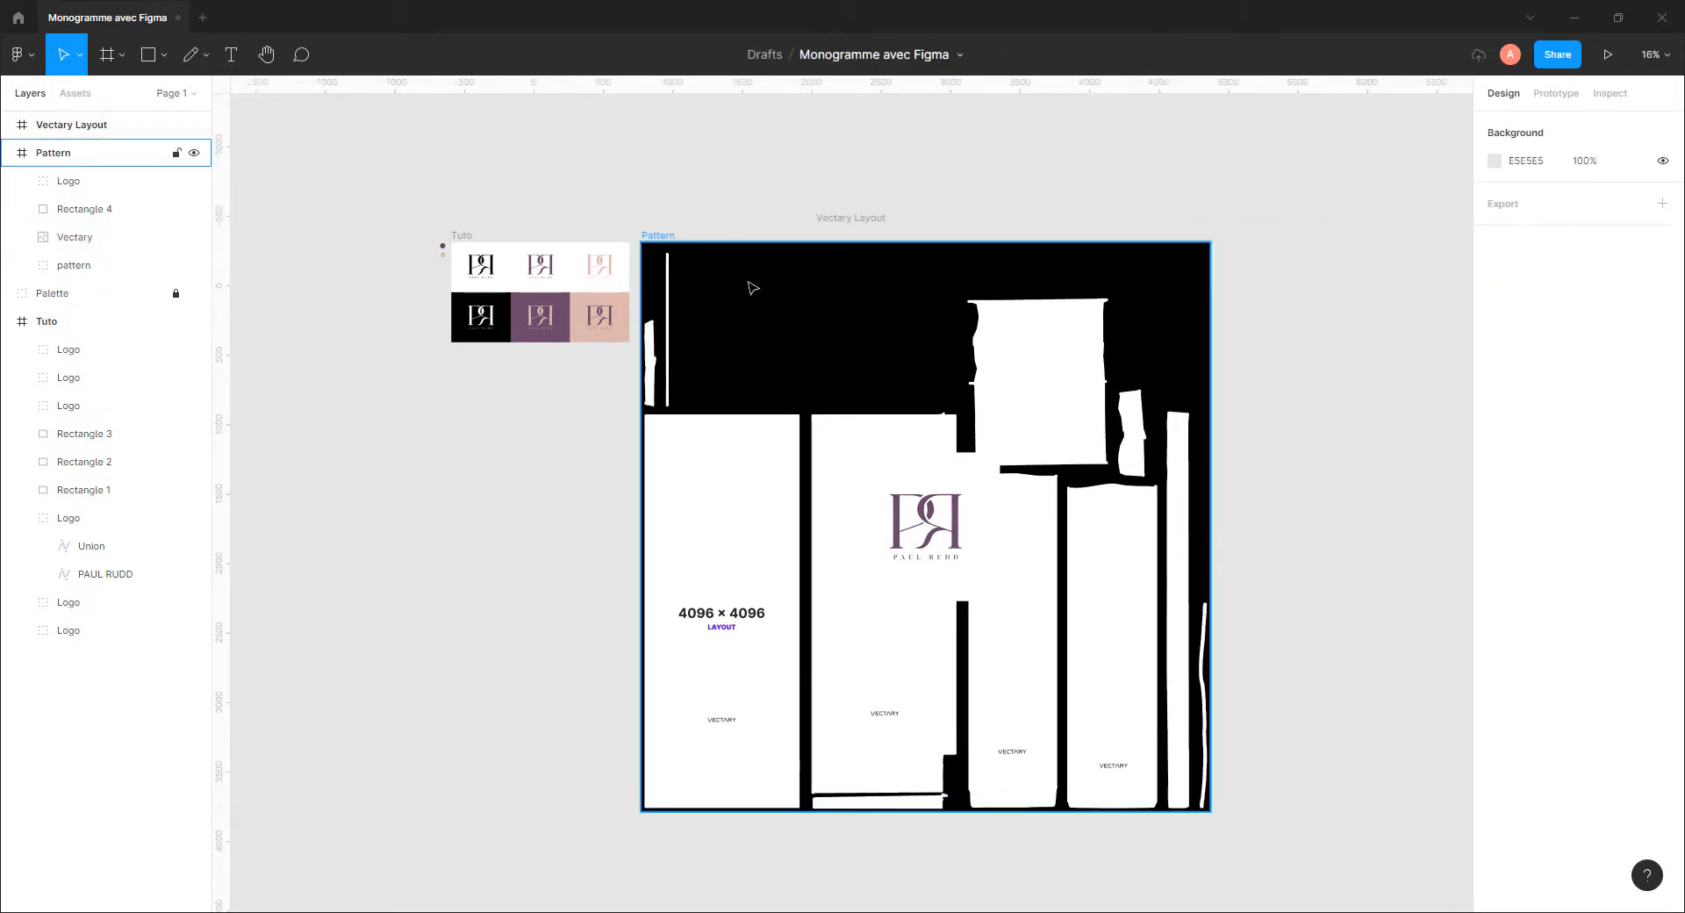
Set the Vectary layout image's layer opacity to 50% so the pattern shows through it
click(752, 288)
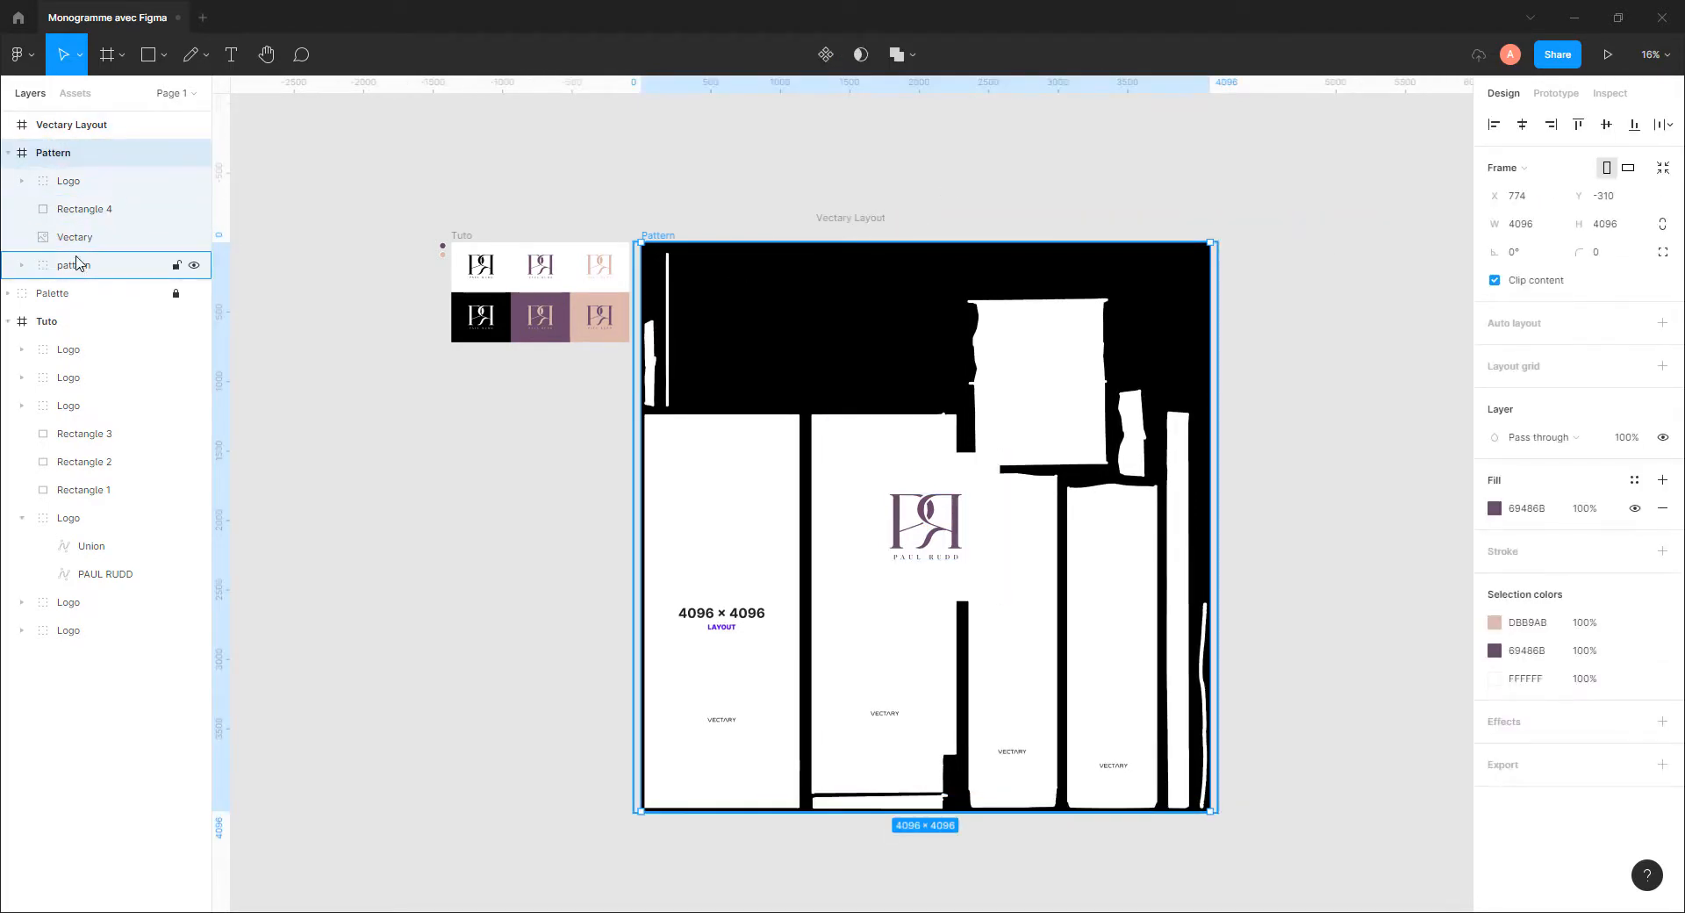
click(69, 180)
click(75, 263)
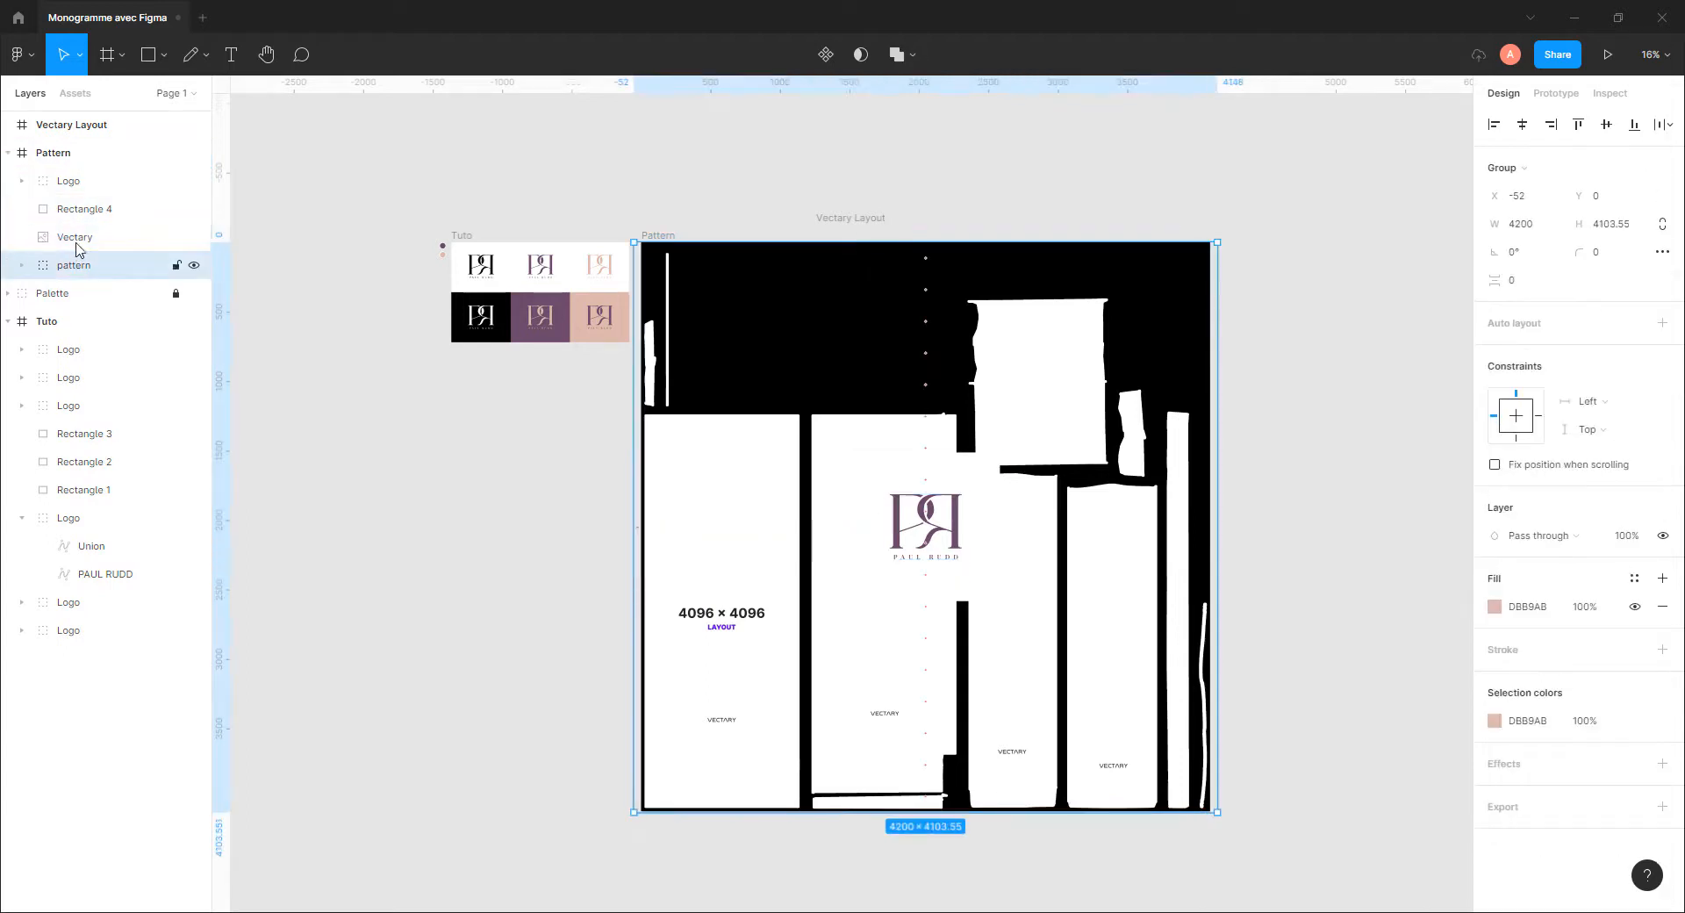
click(75, 242)
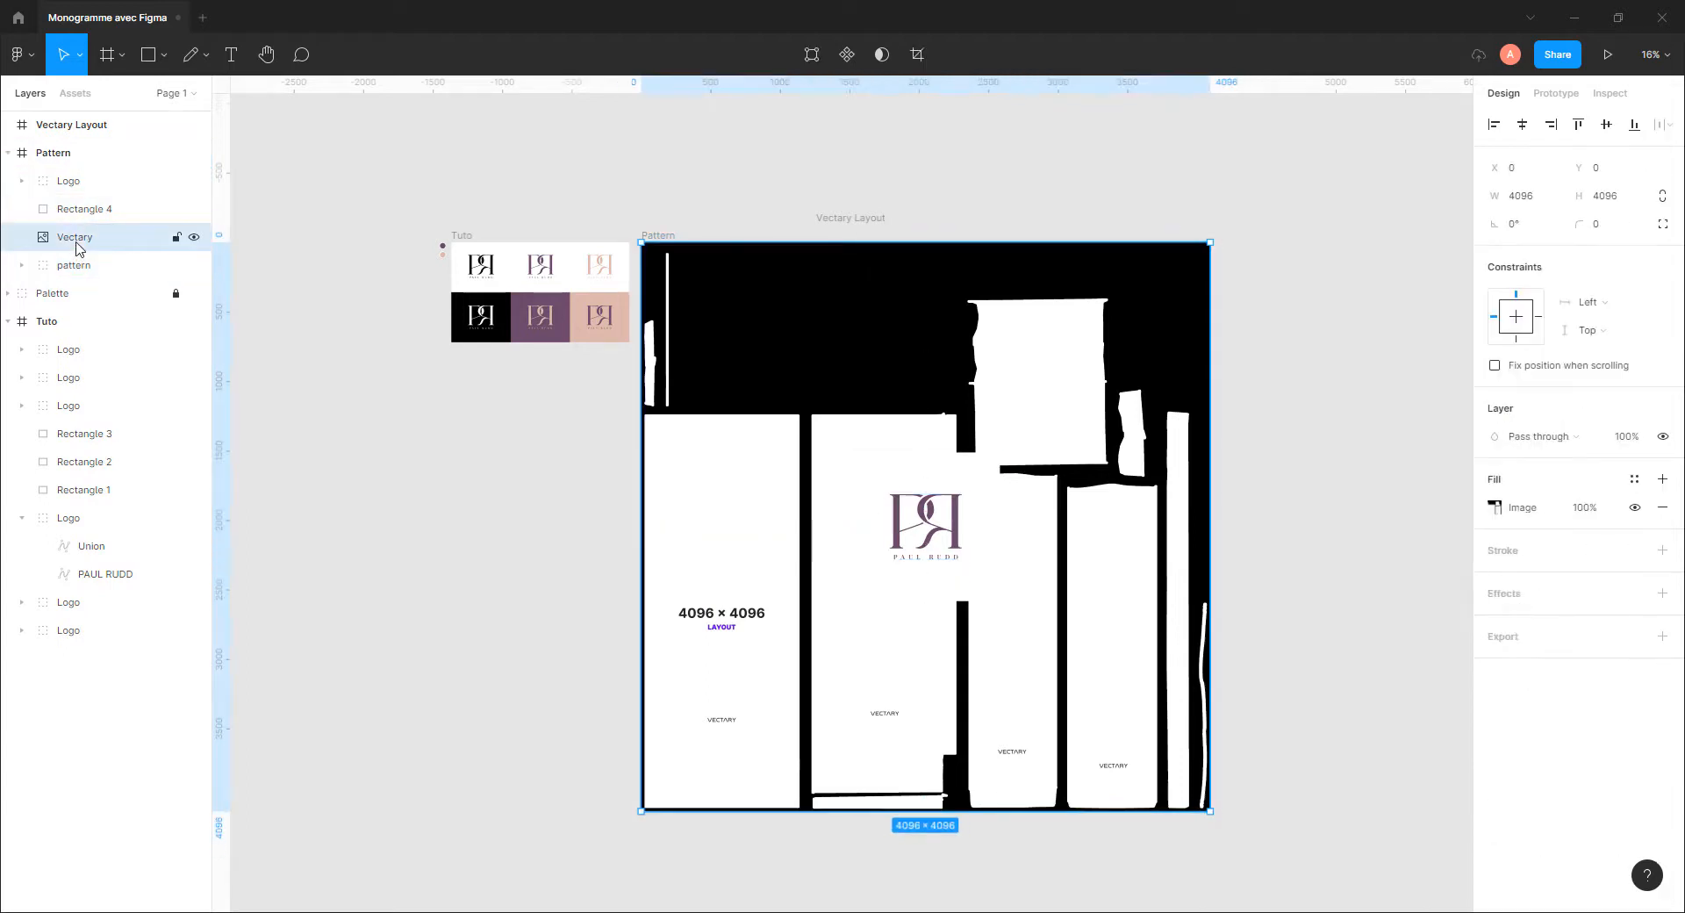
click(1636, 440)
text(50)
key(Return)
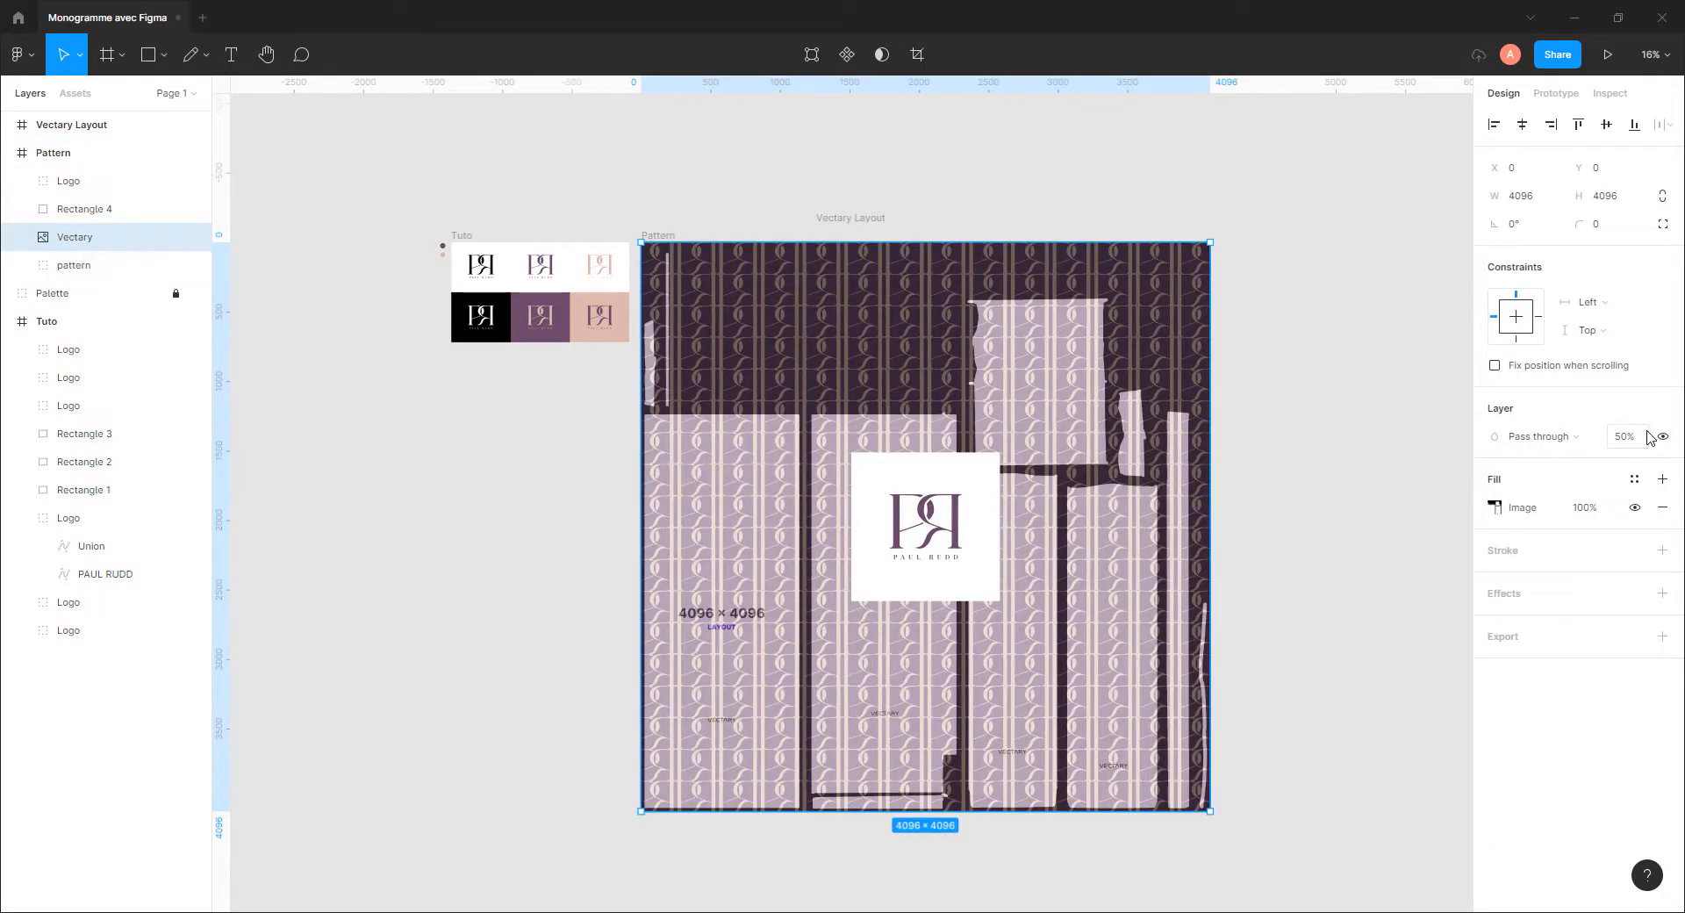
click(1294, 422)
click(1132, 215)
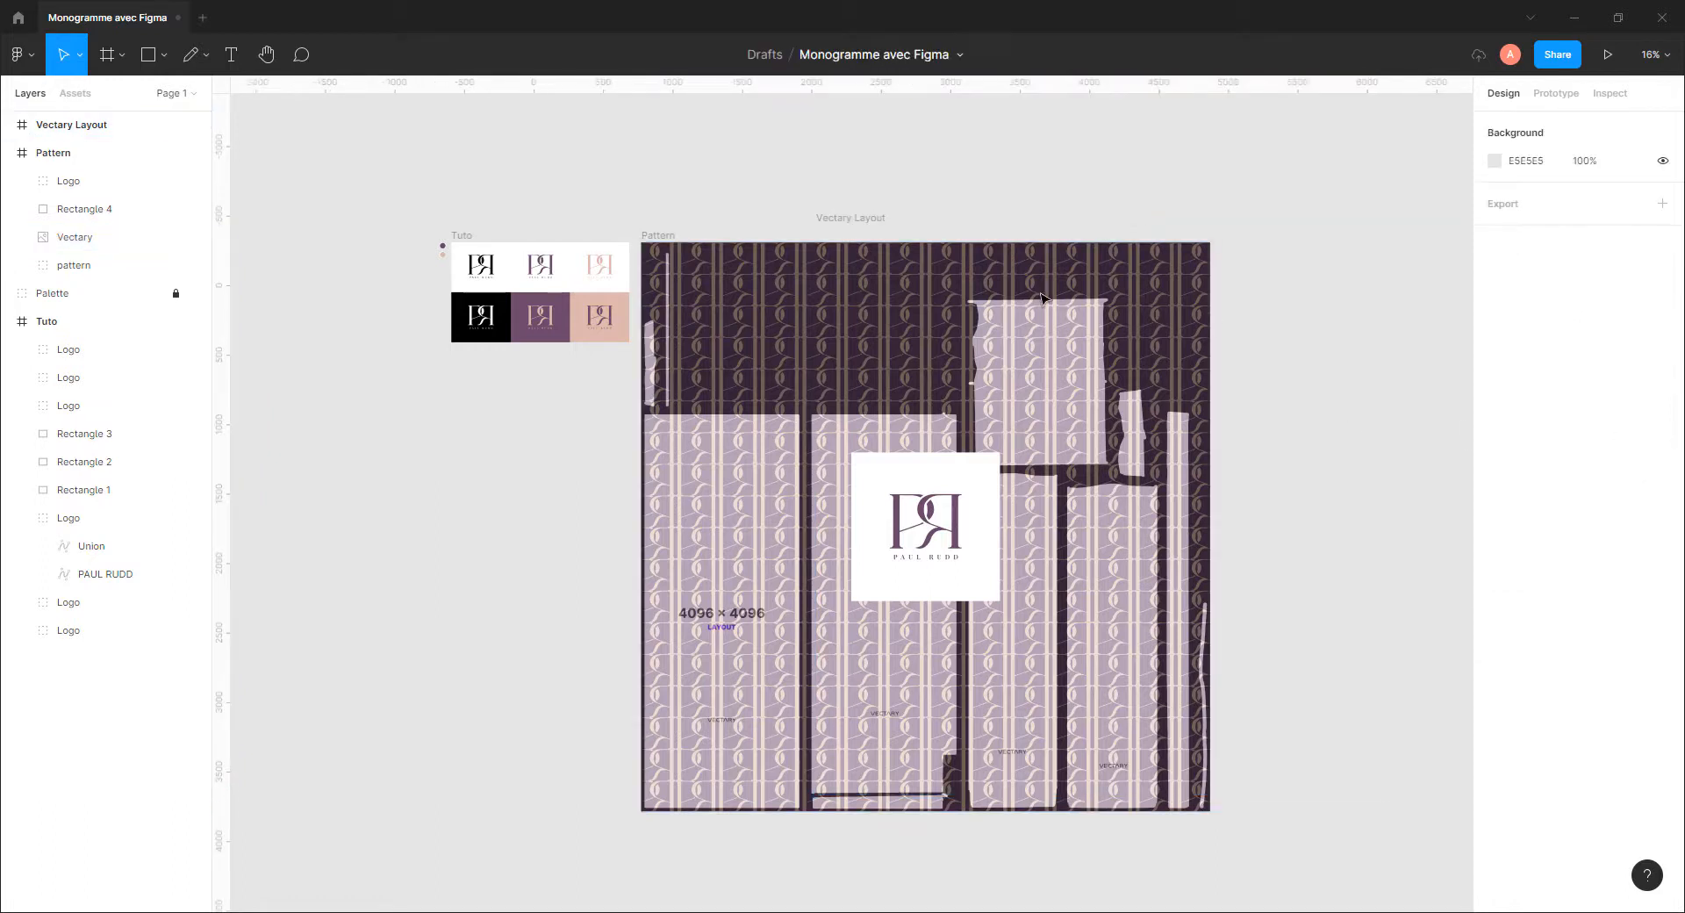
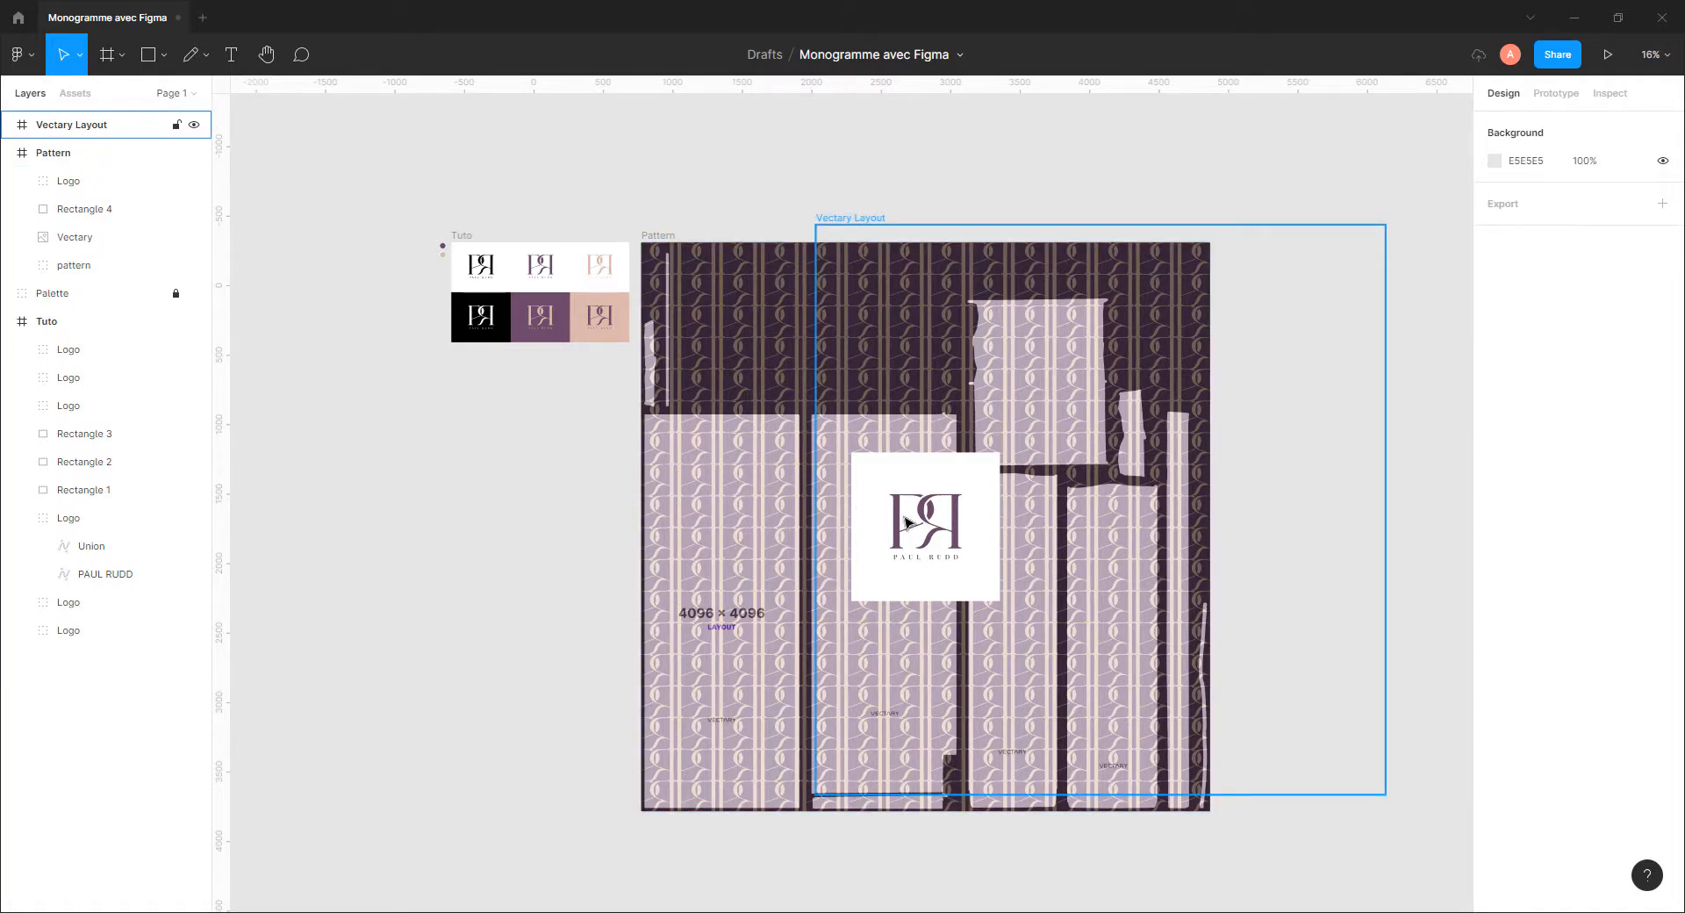
Lock the Vectary layer and move the logo with its white square onto the layout's leftmost large panel, above the "4096 × 4096" text
click(79, 239)
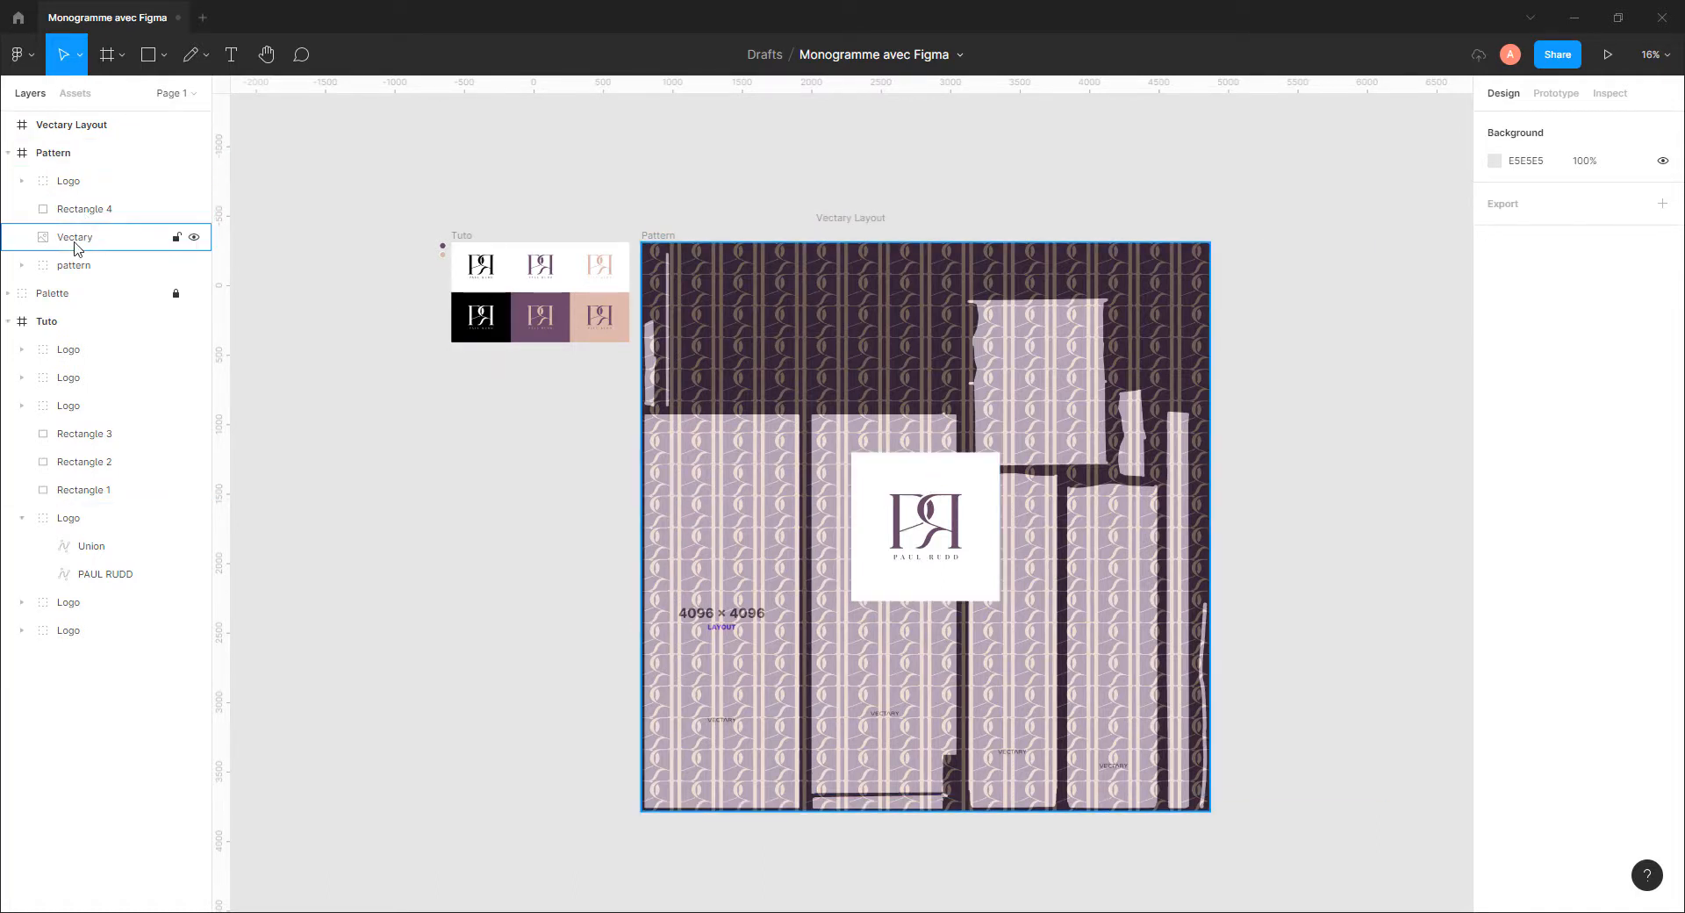
click(88, 181)
shift+click(92, 211)
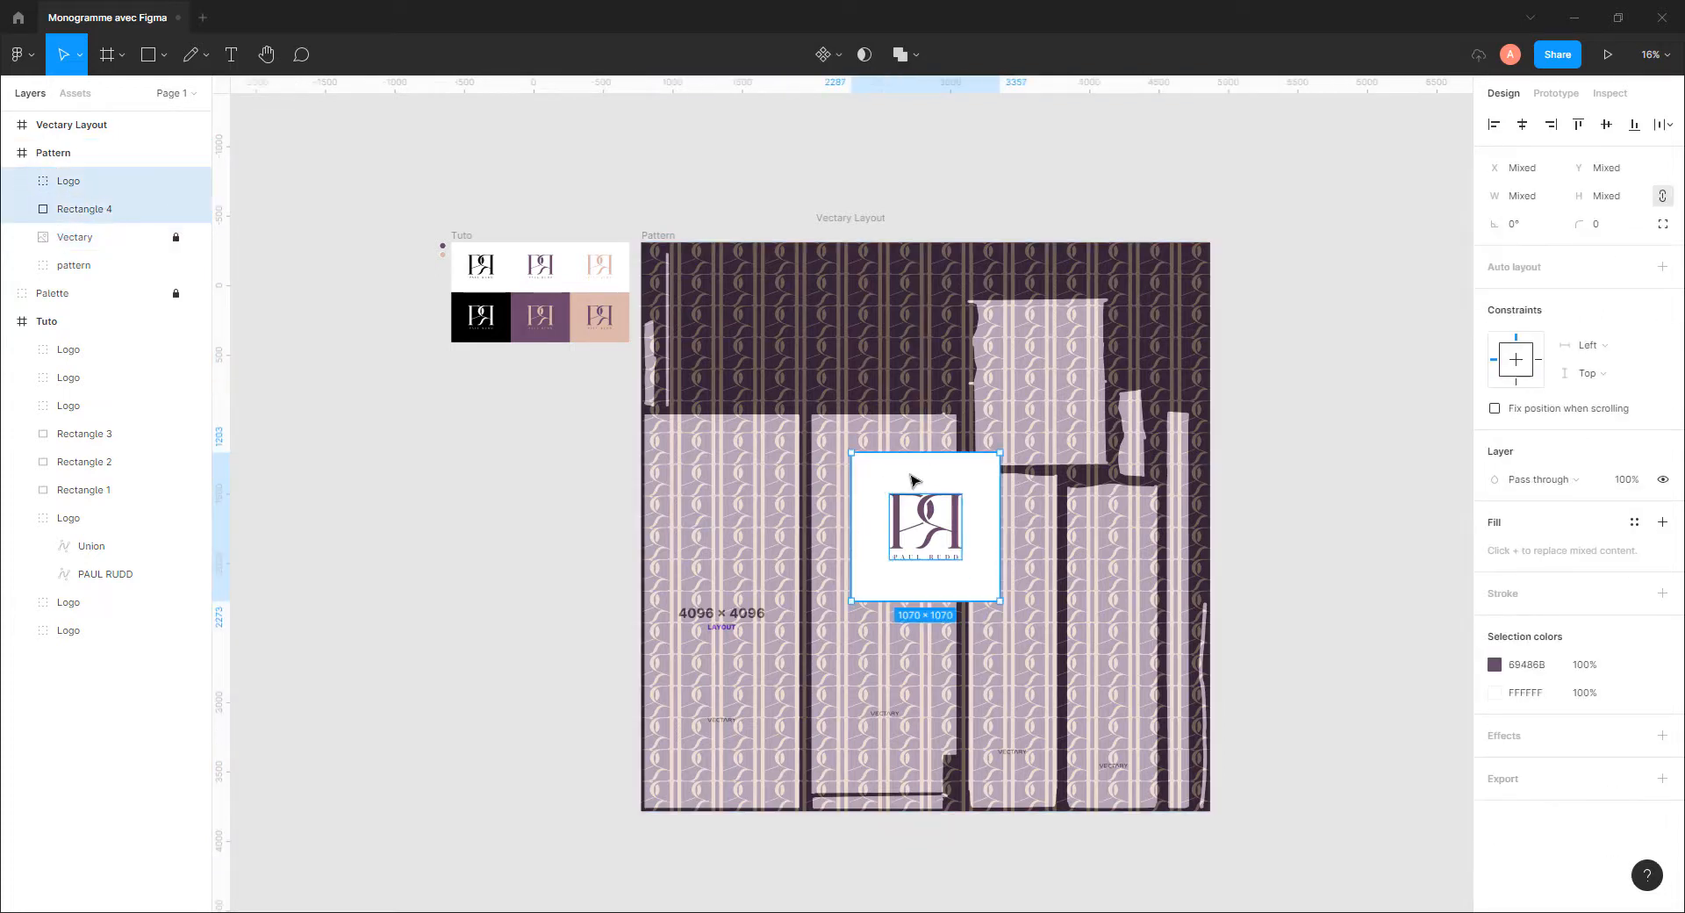
drag(913, 483, 712, 482)
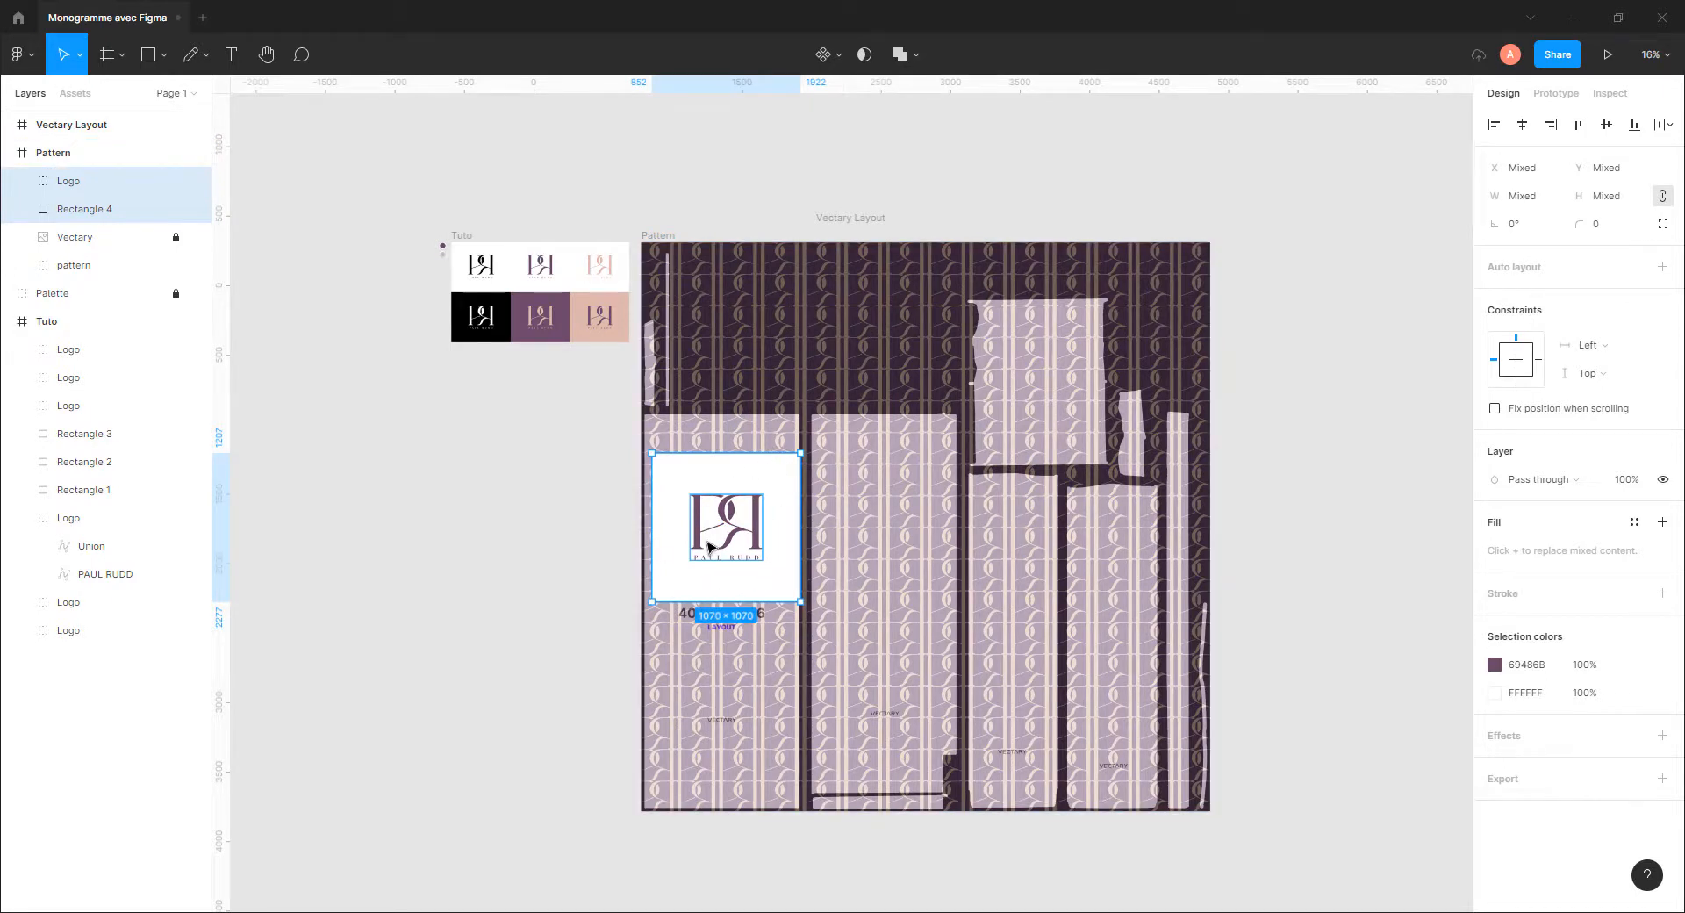
scroll(709, 546, up, 5)
scroll(1034, 356, left, 3)
scroll(1034, 355, down, 1)
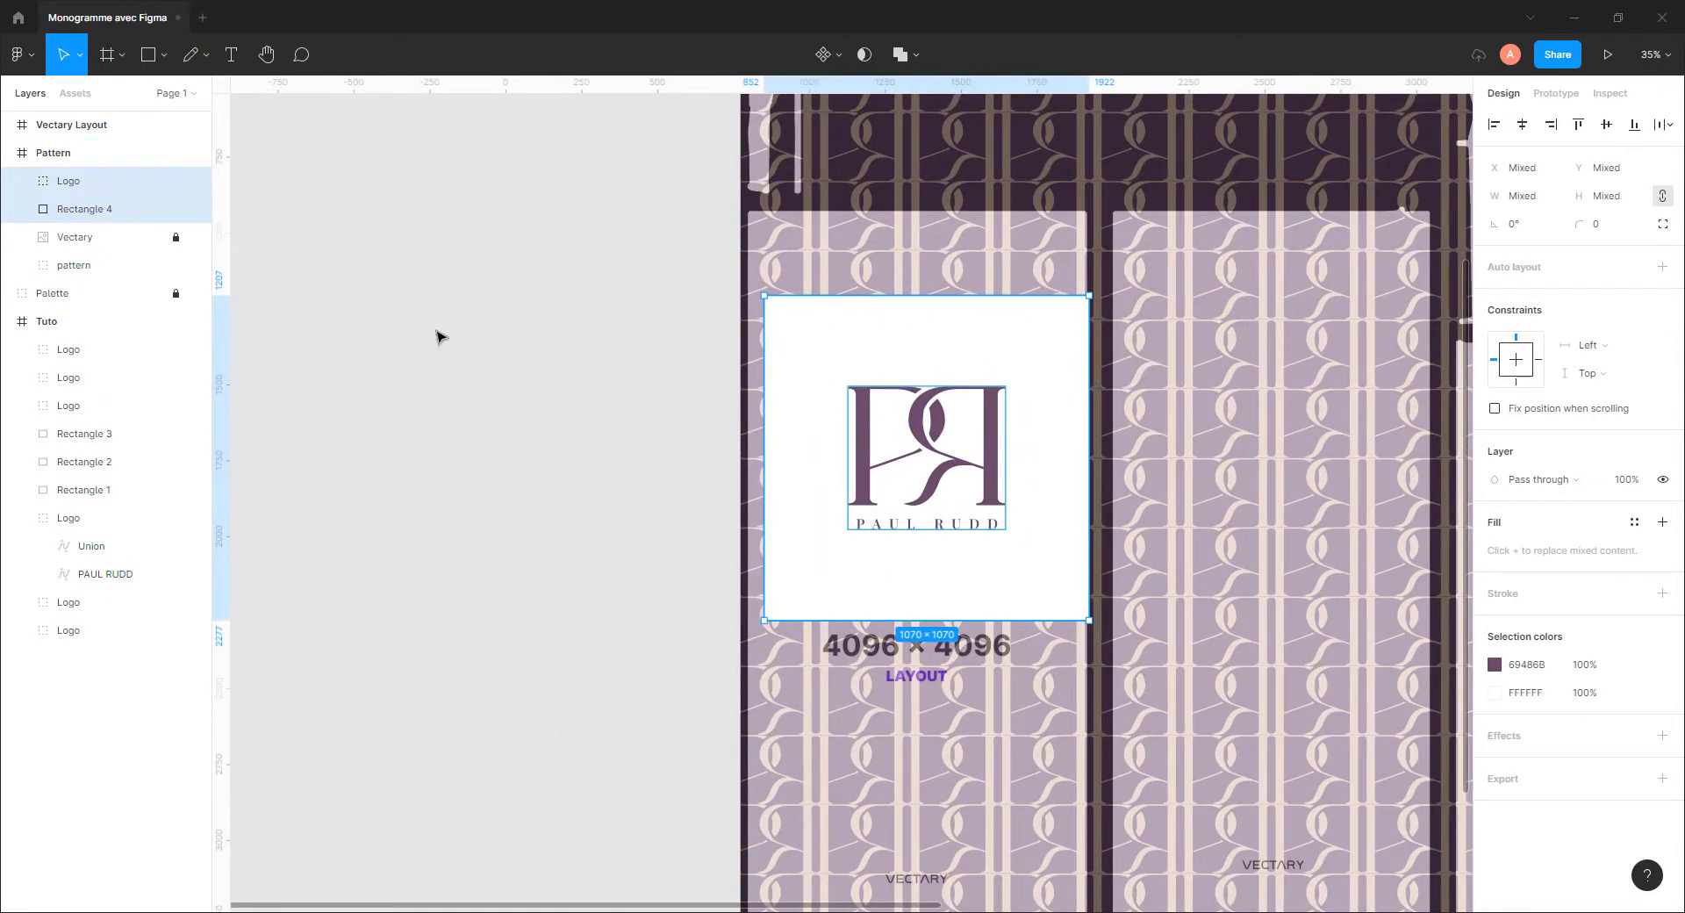
Shrink the white square to about 802 × 802 and the logo to about 448 × 407, keeping the logo centred on the square
click(118, 211)
drag(1089, 296, 1035, 384)
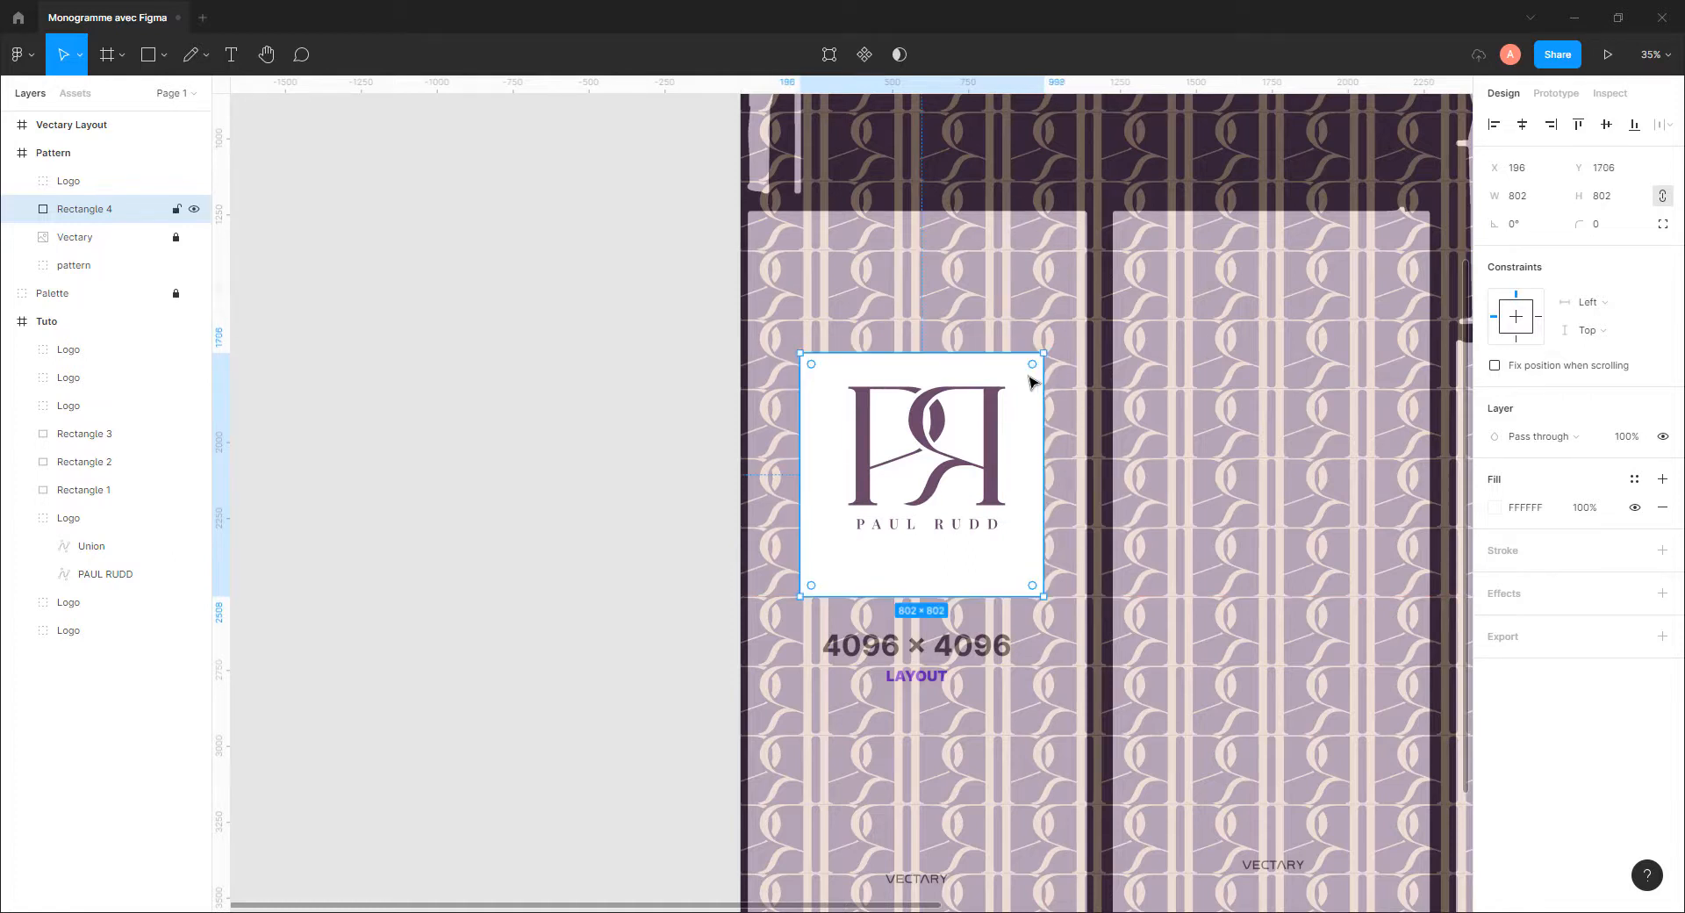
click(999, 411)
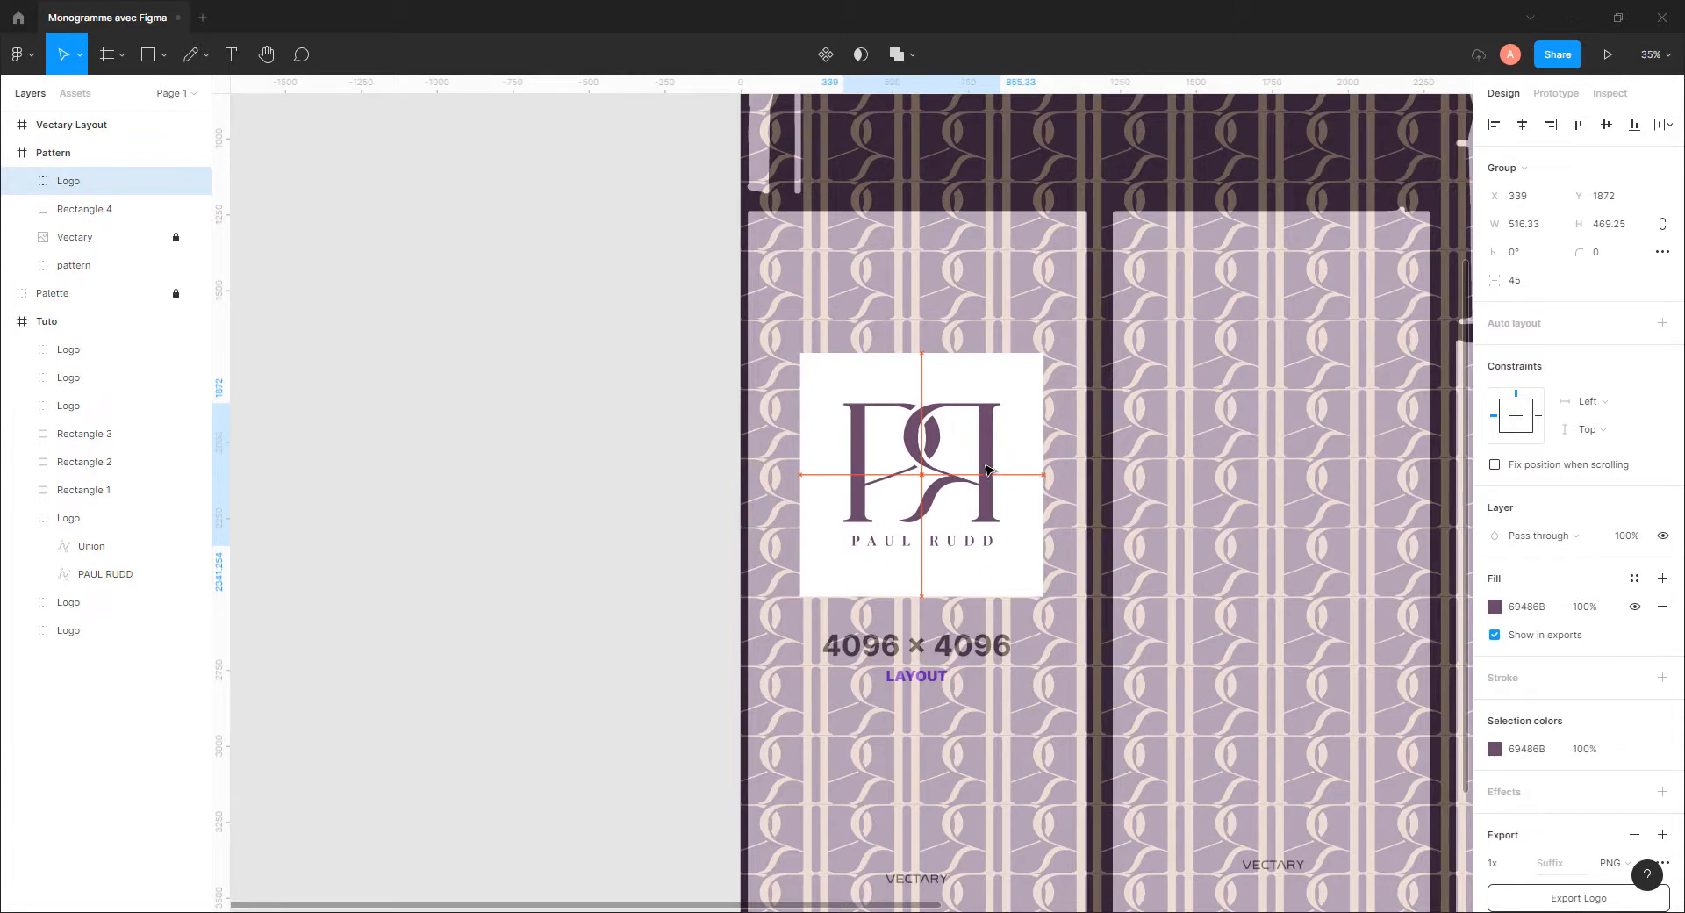
drag(1006, 402, 991, 428)
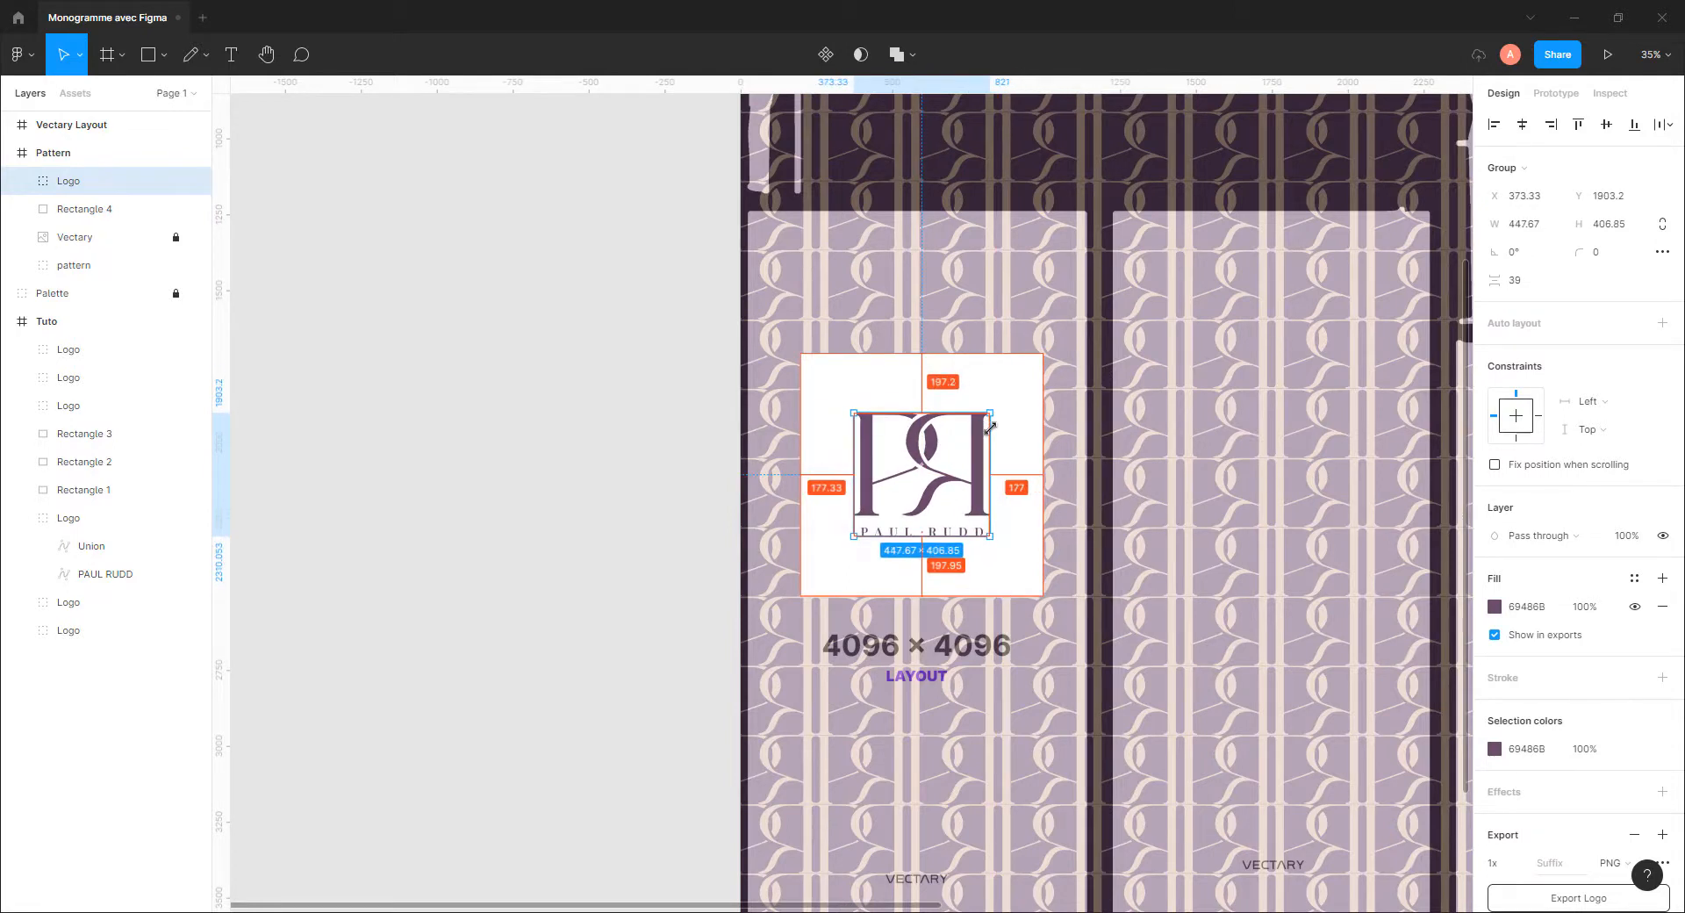
shift+click(978, 403)
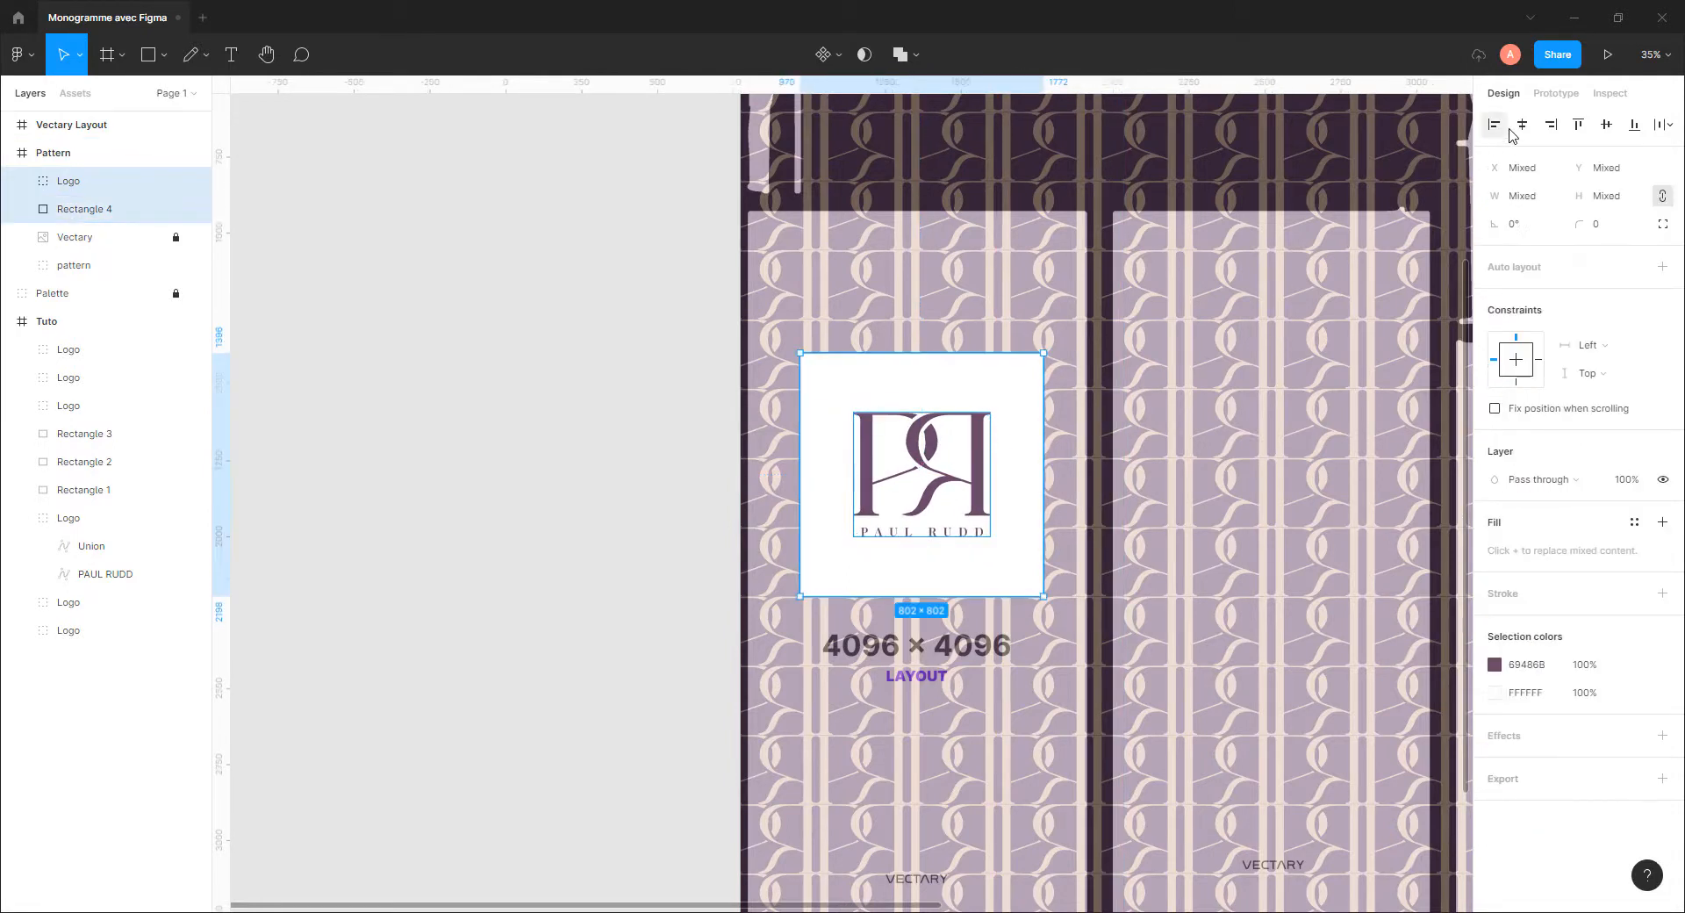
click(614, 500)
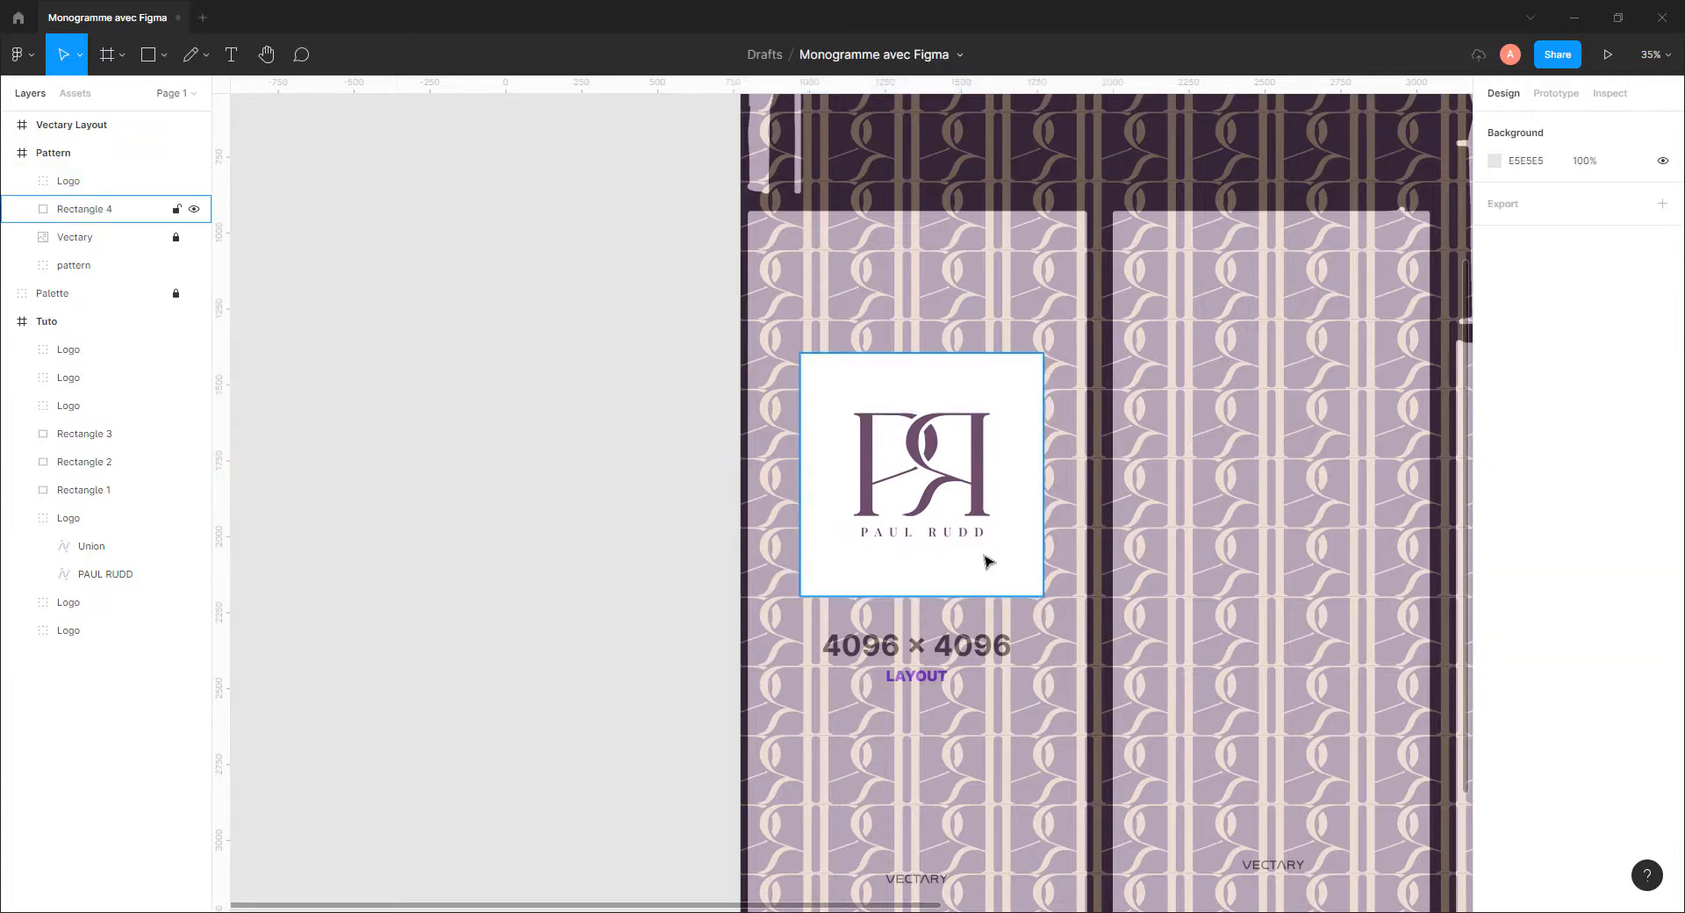
Hide the Vectary layout image inside the Pattern frame
ctrl+scroll(963, 536, down, 5)
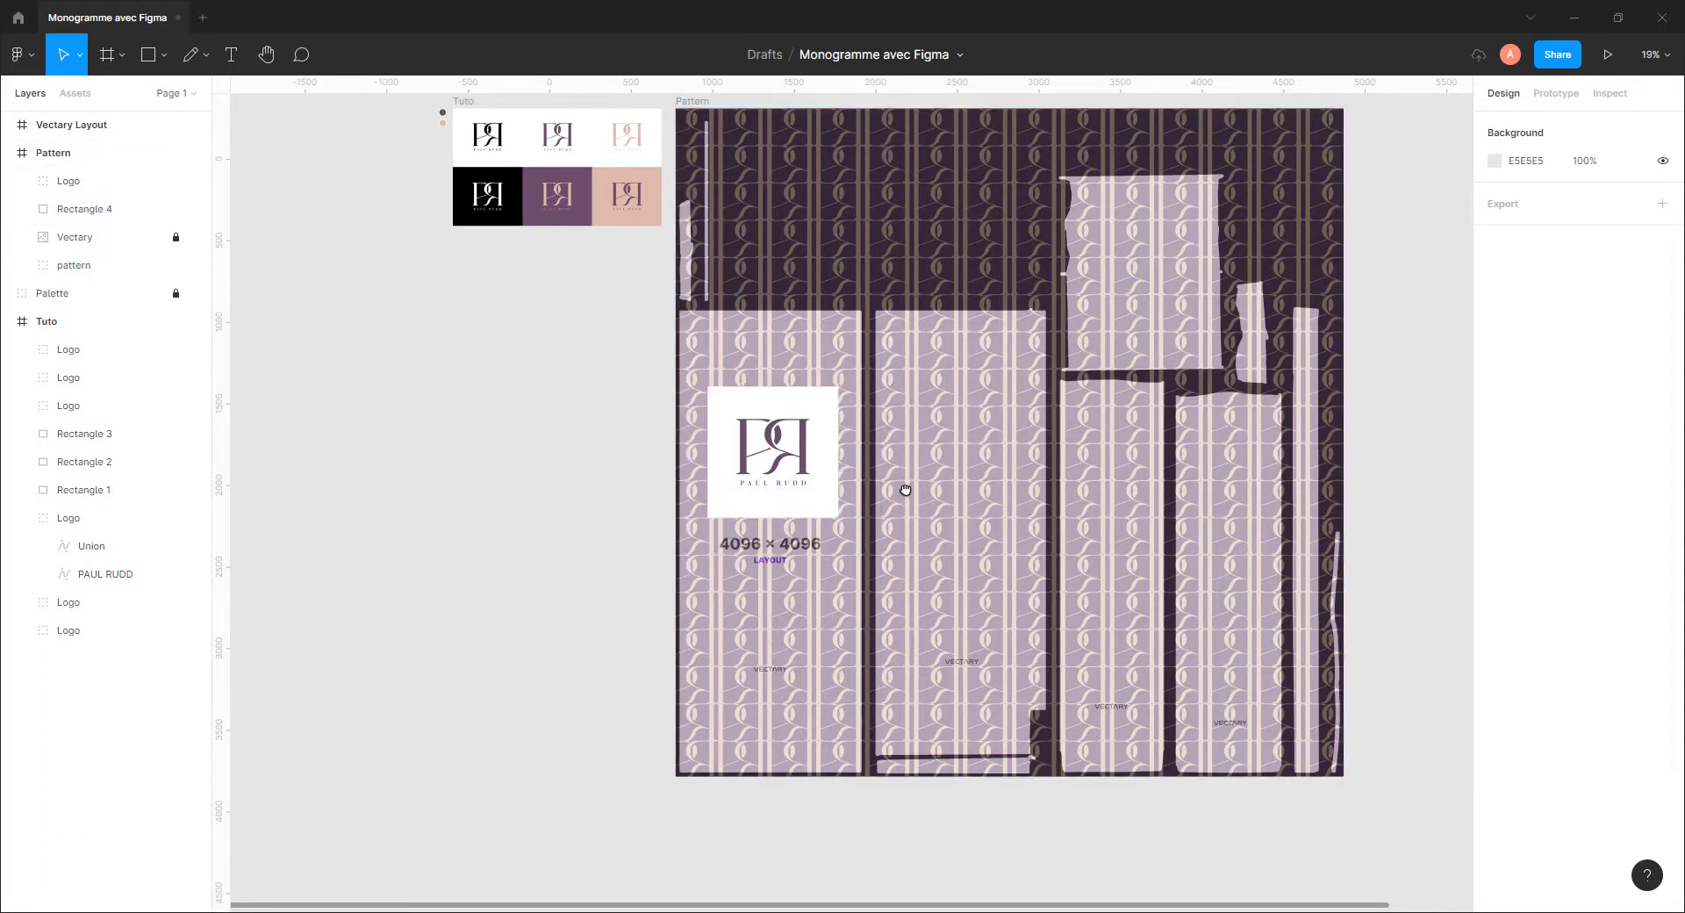
scroll(842, 500, right, 2)
scroll(843, 500, up, 1)
click(93, 241)
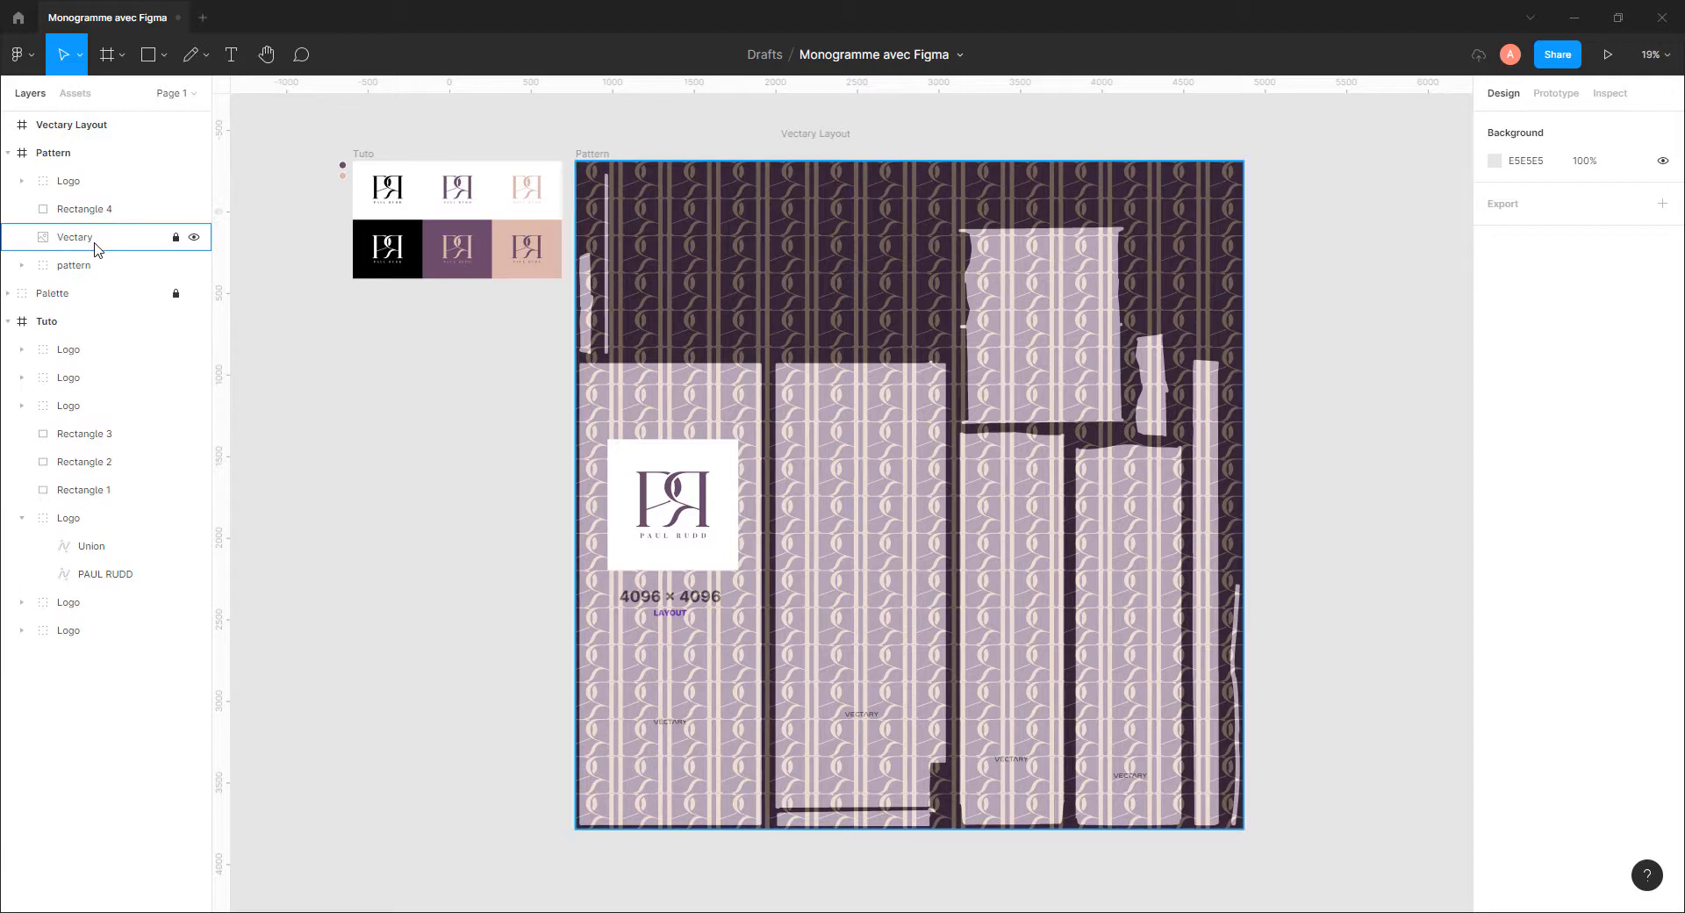
click(194, 237)
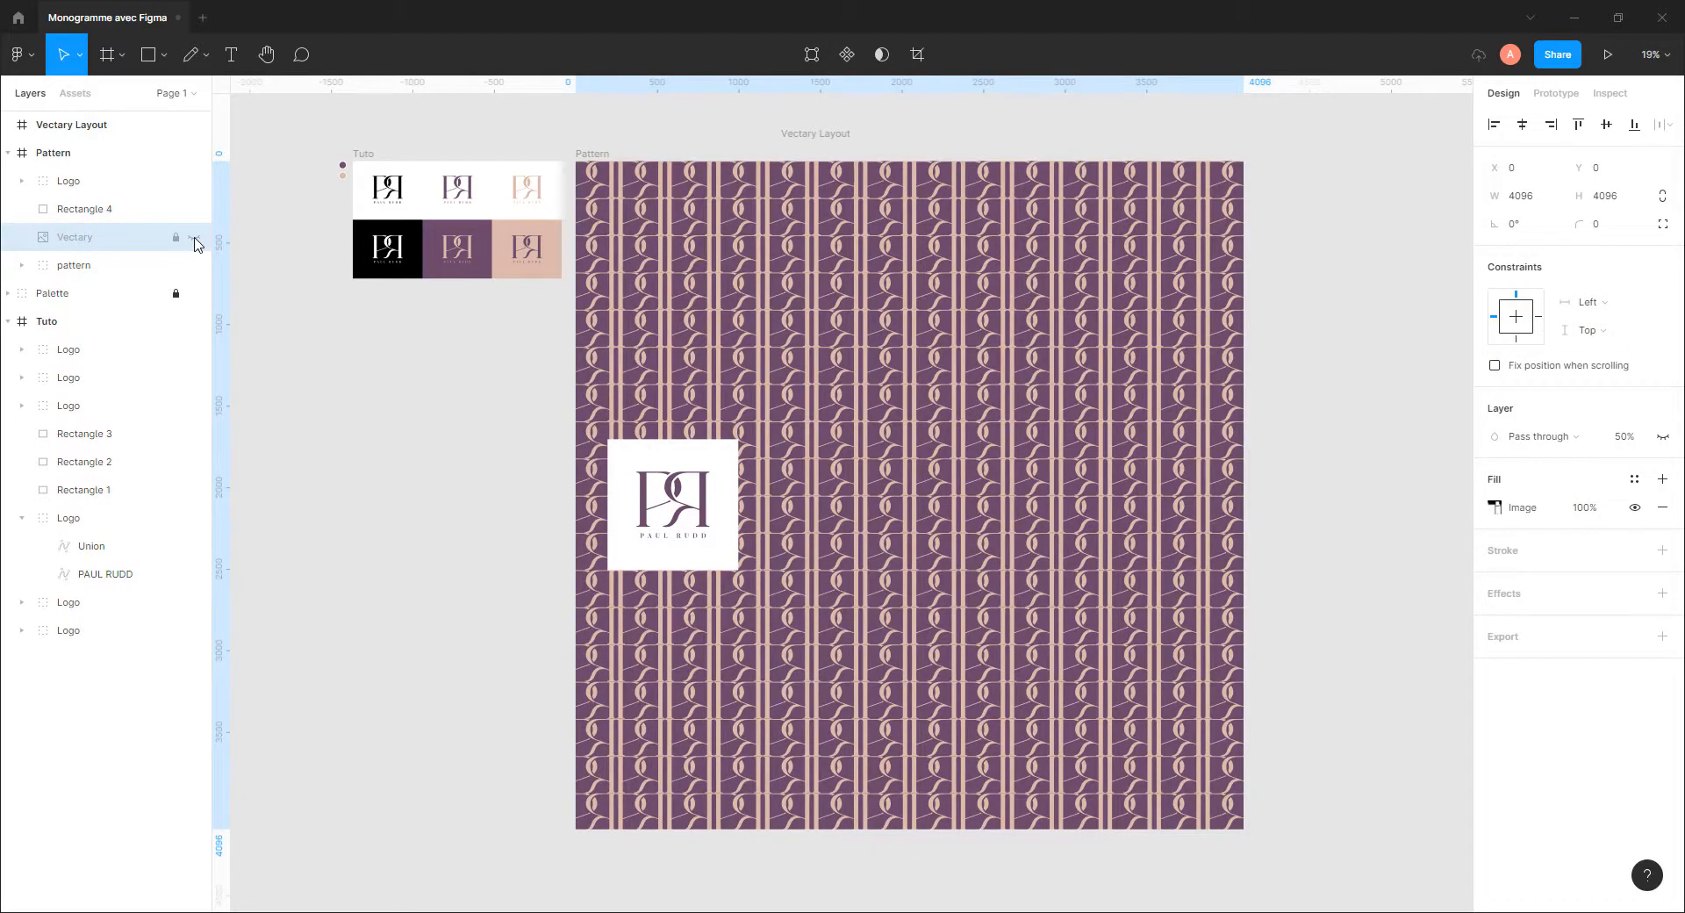
Delete the empty Vectary Layout frame from the canvas
click(1320, 501)
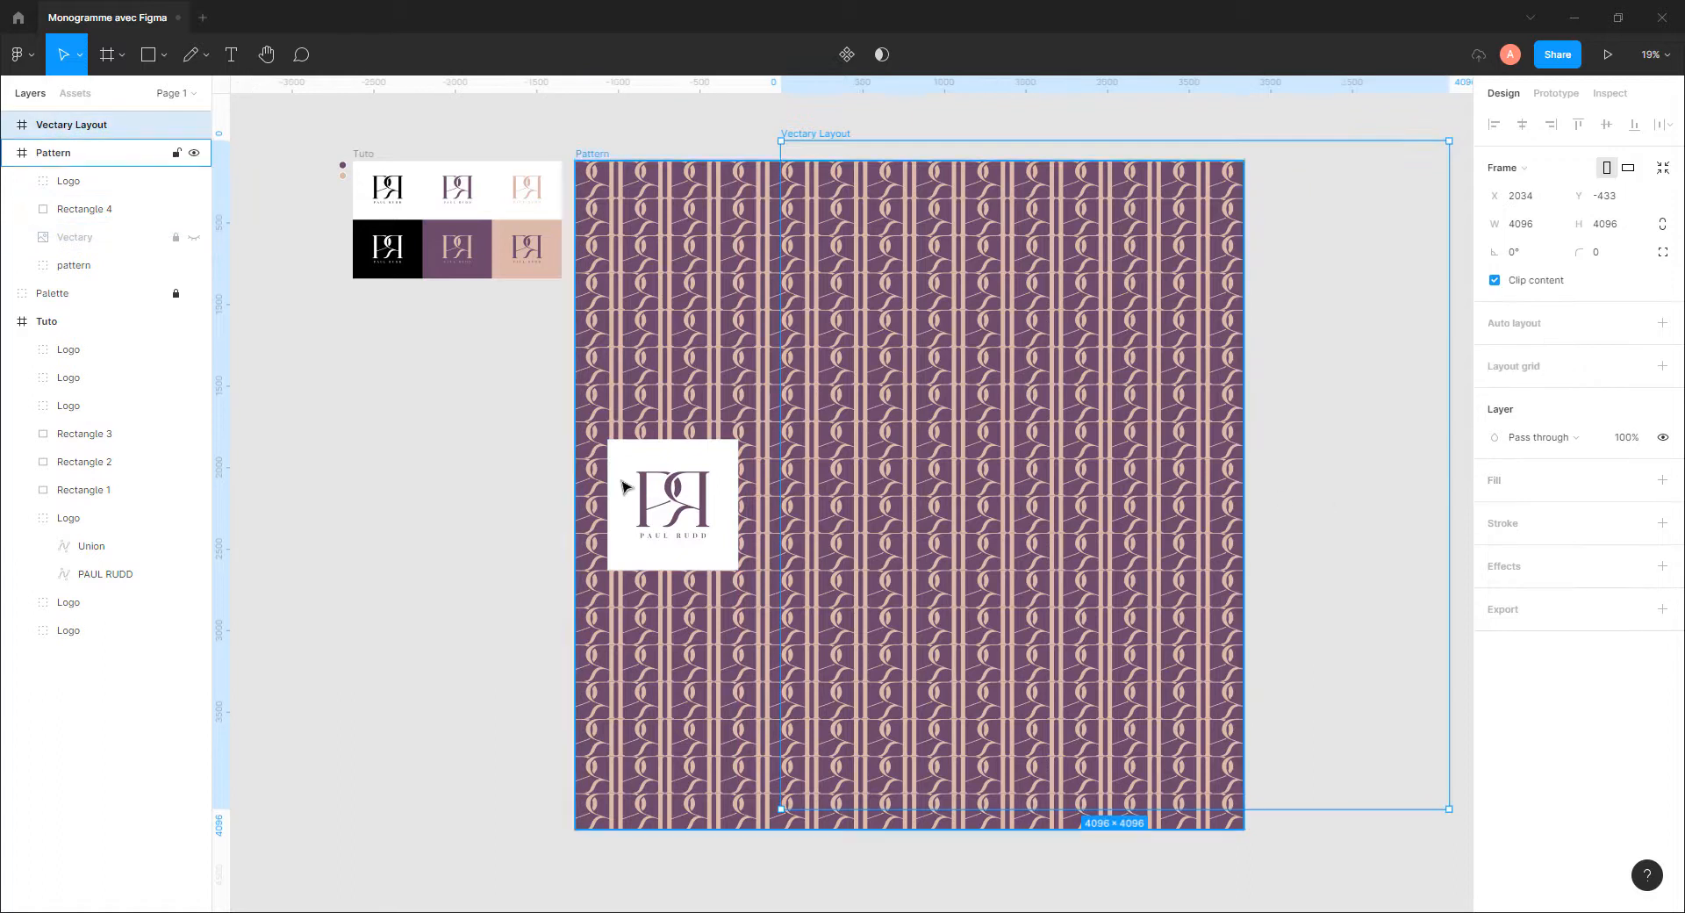
click(491, 498)
click(840, 136)
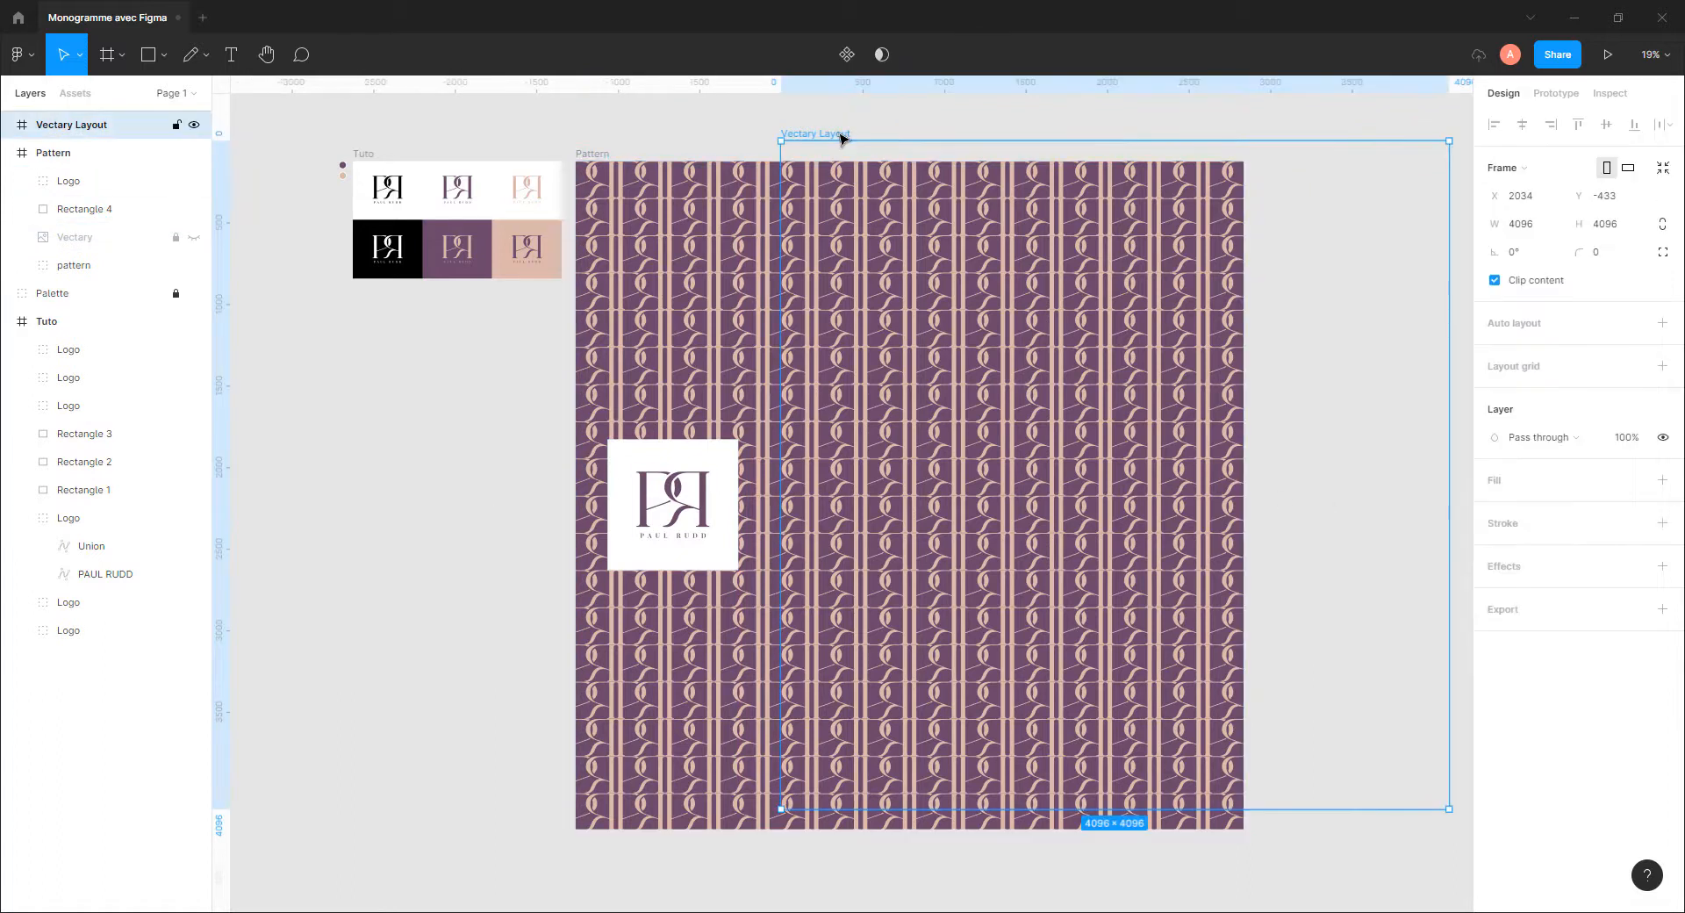
key(Delete)
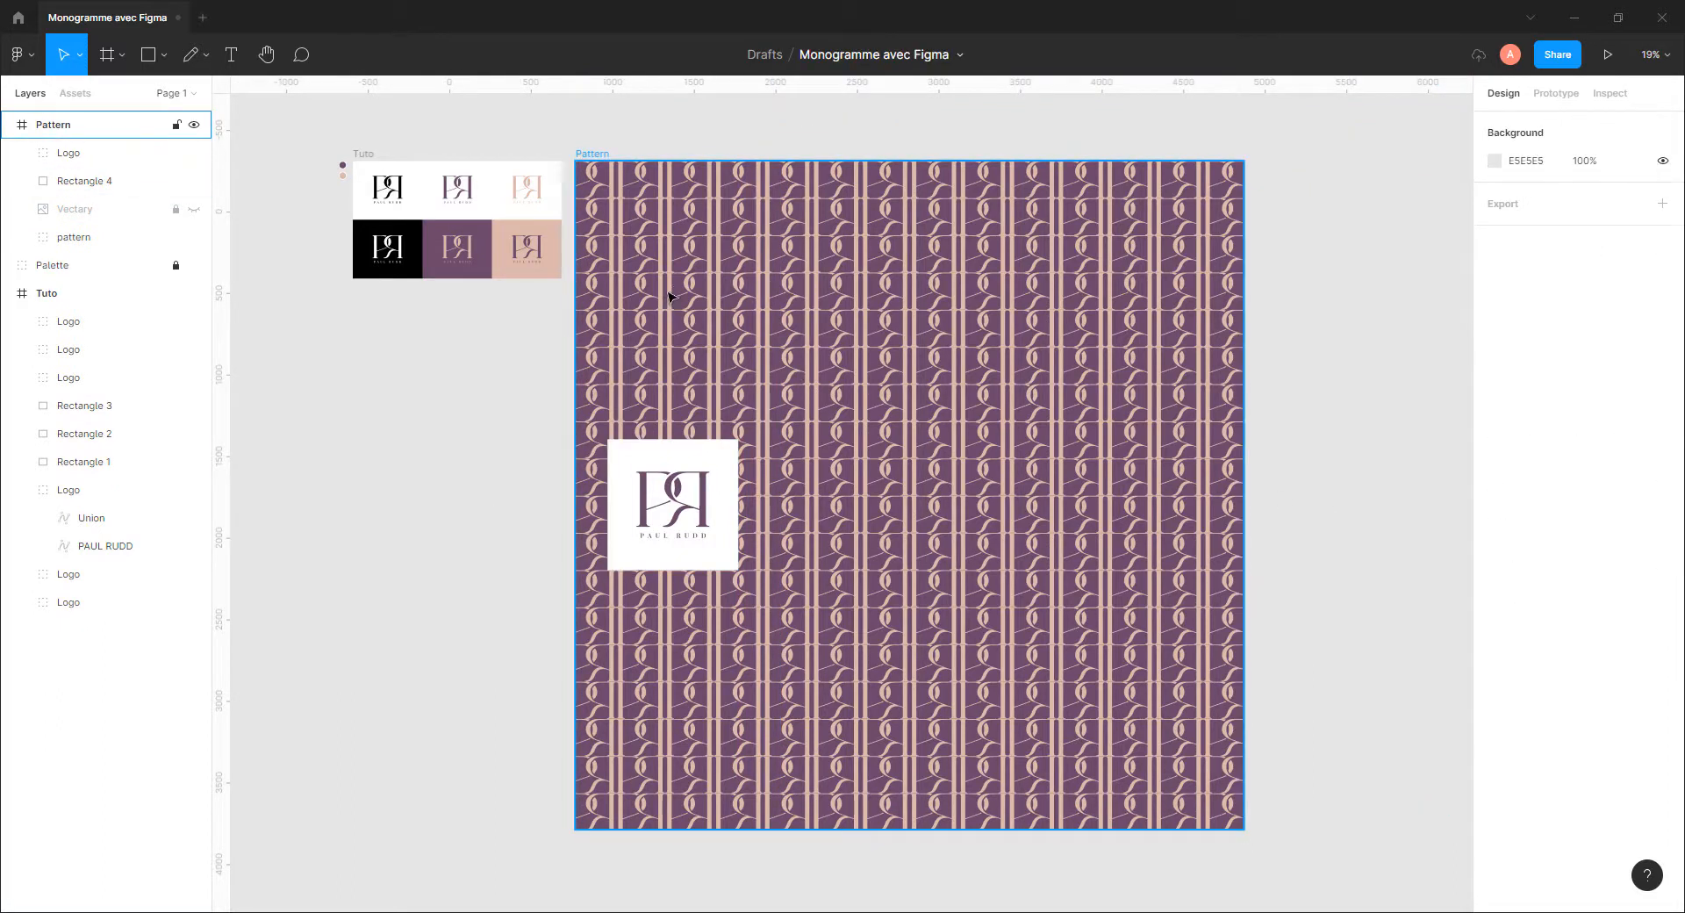
Run Vectary 3D Elements on the Pattern frame, choose the white packaging bag from the library and load the frame onto it
click(600, 154)
right_click(585, 148)
mouse_move(656, 523)
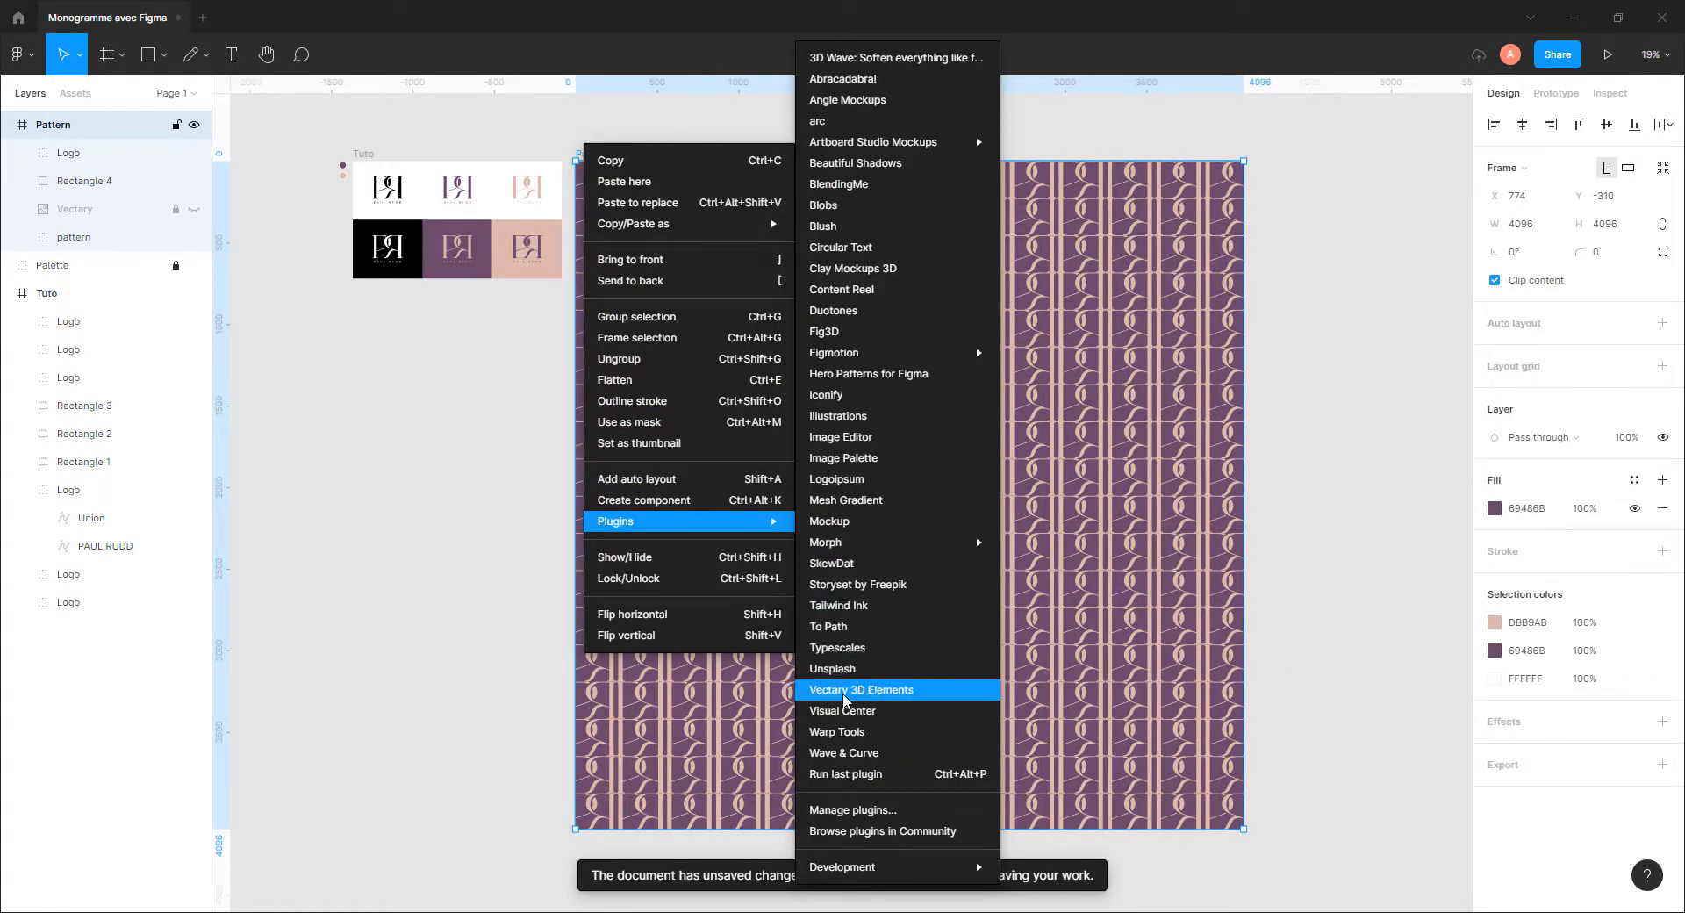
click(861, 688)
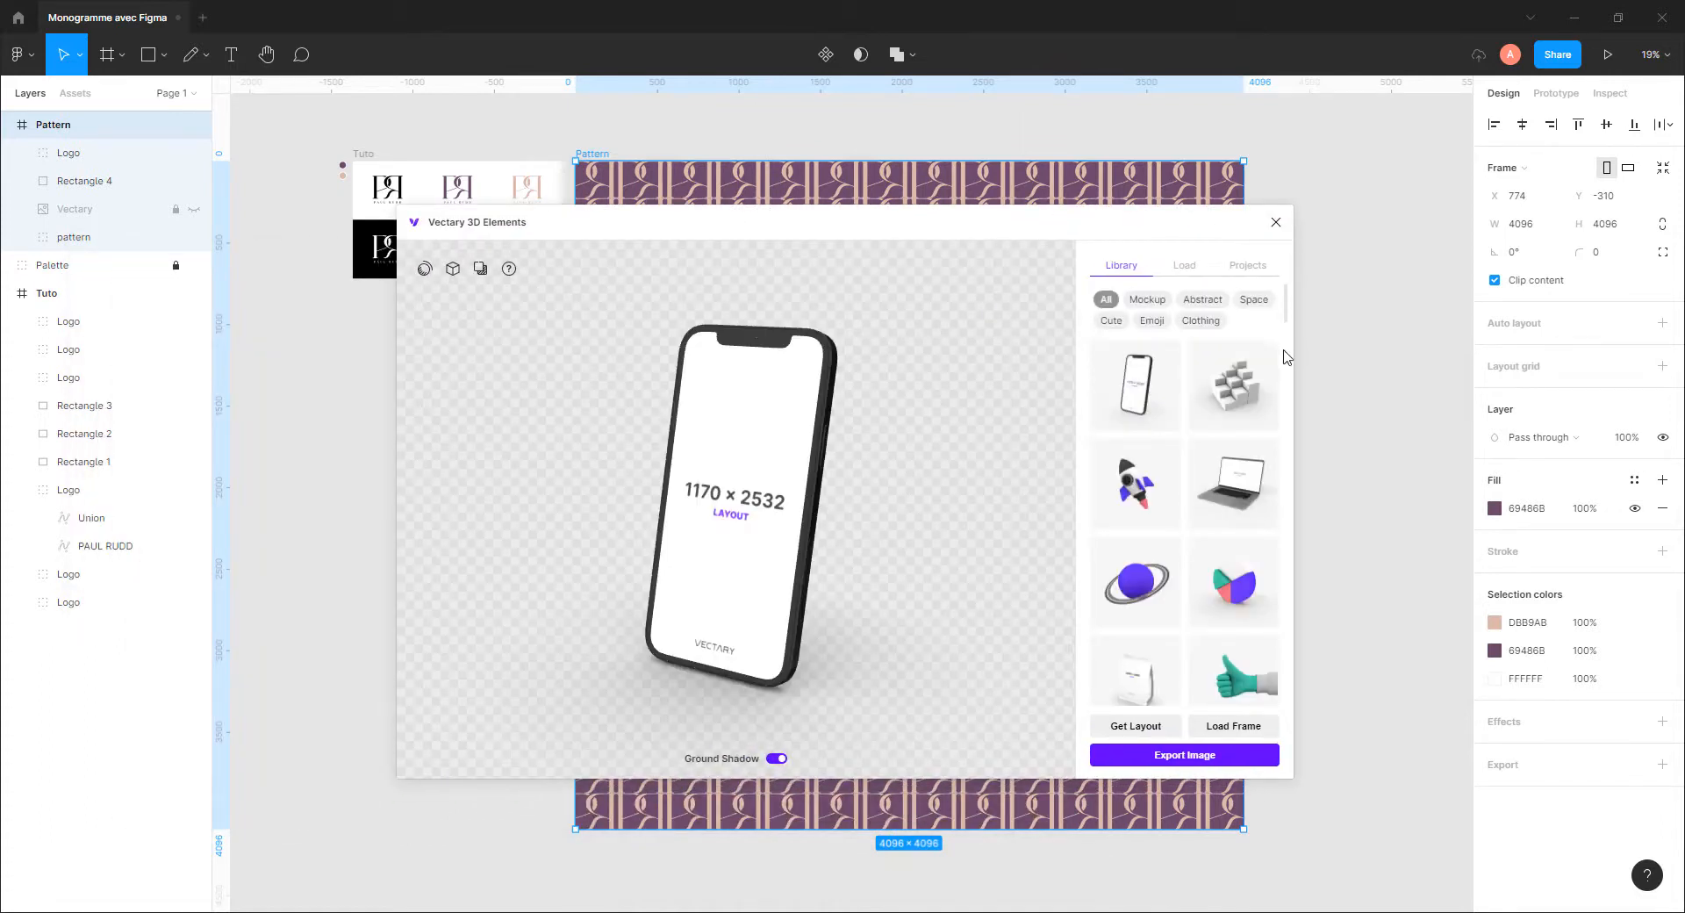
scroll(1259, 439, down, 10)
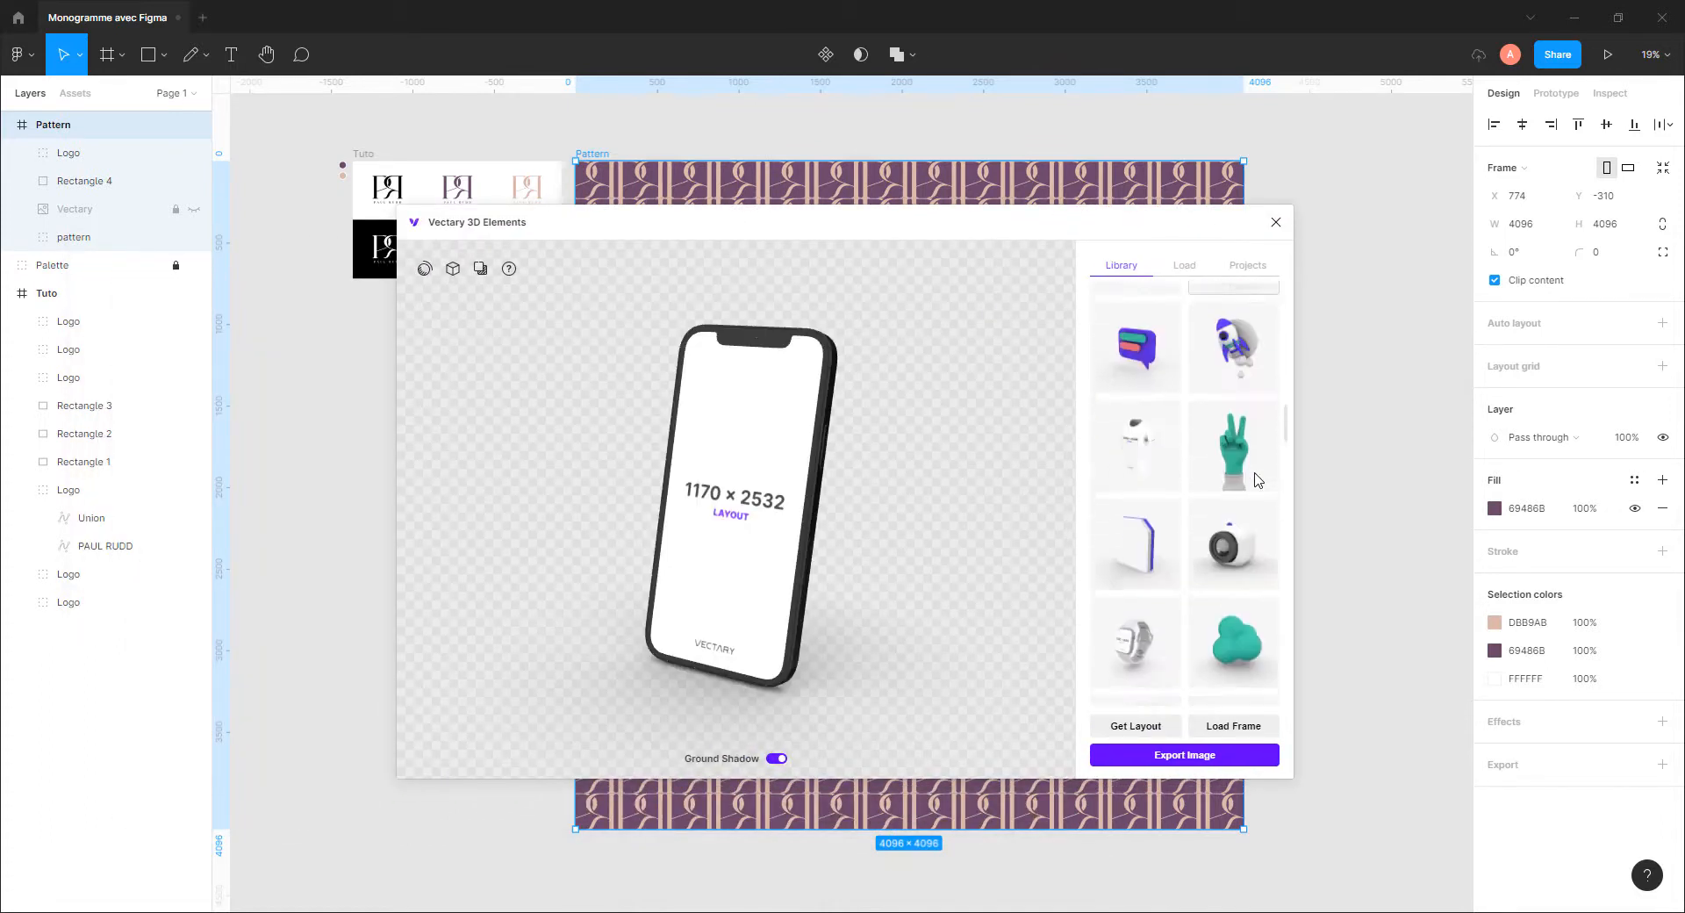
scroll(1259, 479, down, 10)
click(1190, 362)
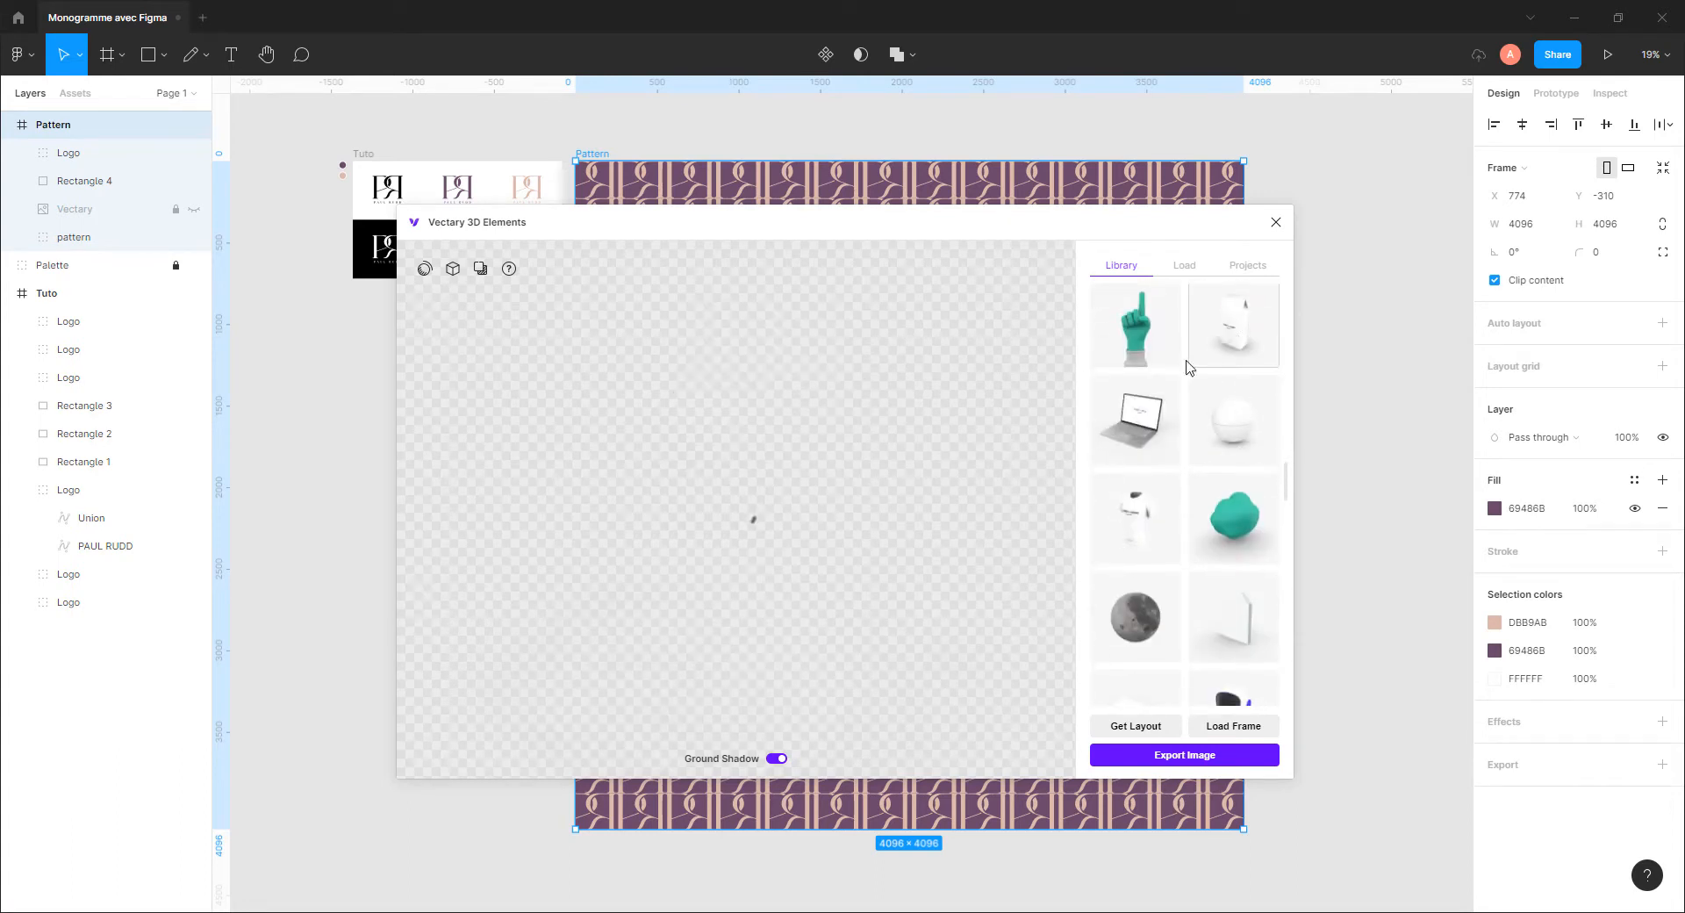
click(1219, 726)
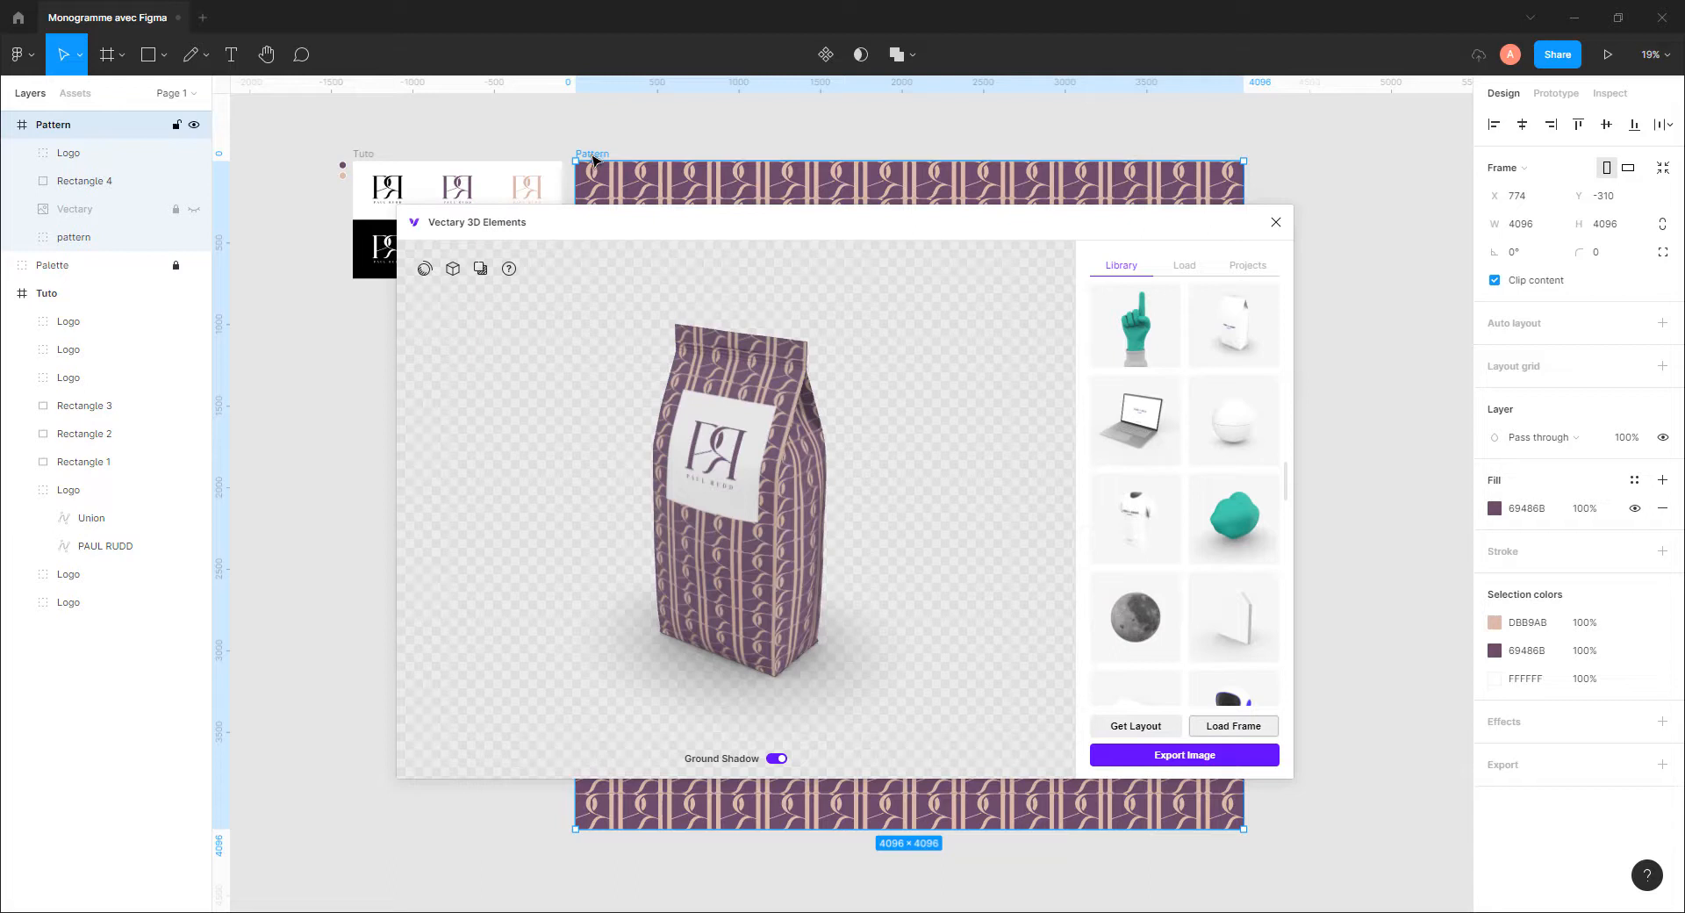
Set the mockup's environment to Studio 02 after trying Studio 01, and rotate the bag so its labelled front faces the view
drag(846, 493, 804, 524)
click(425, 269)
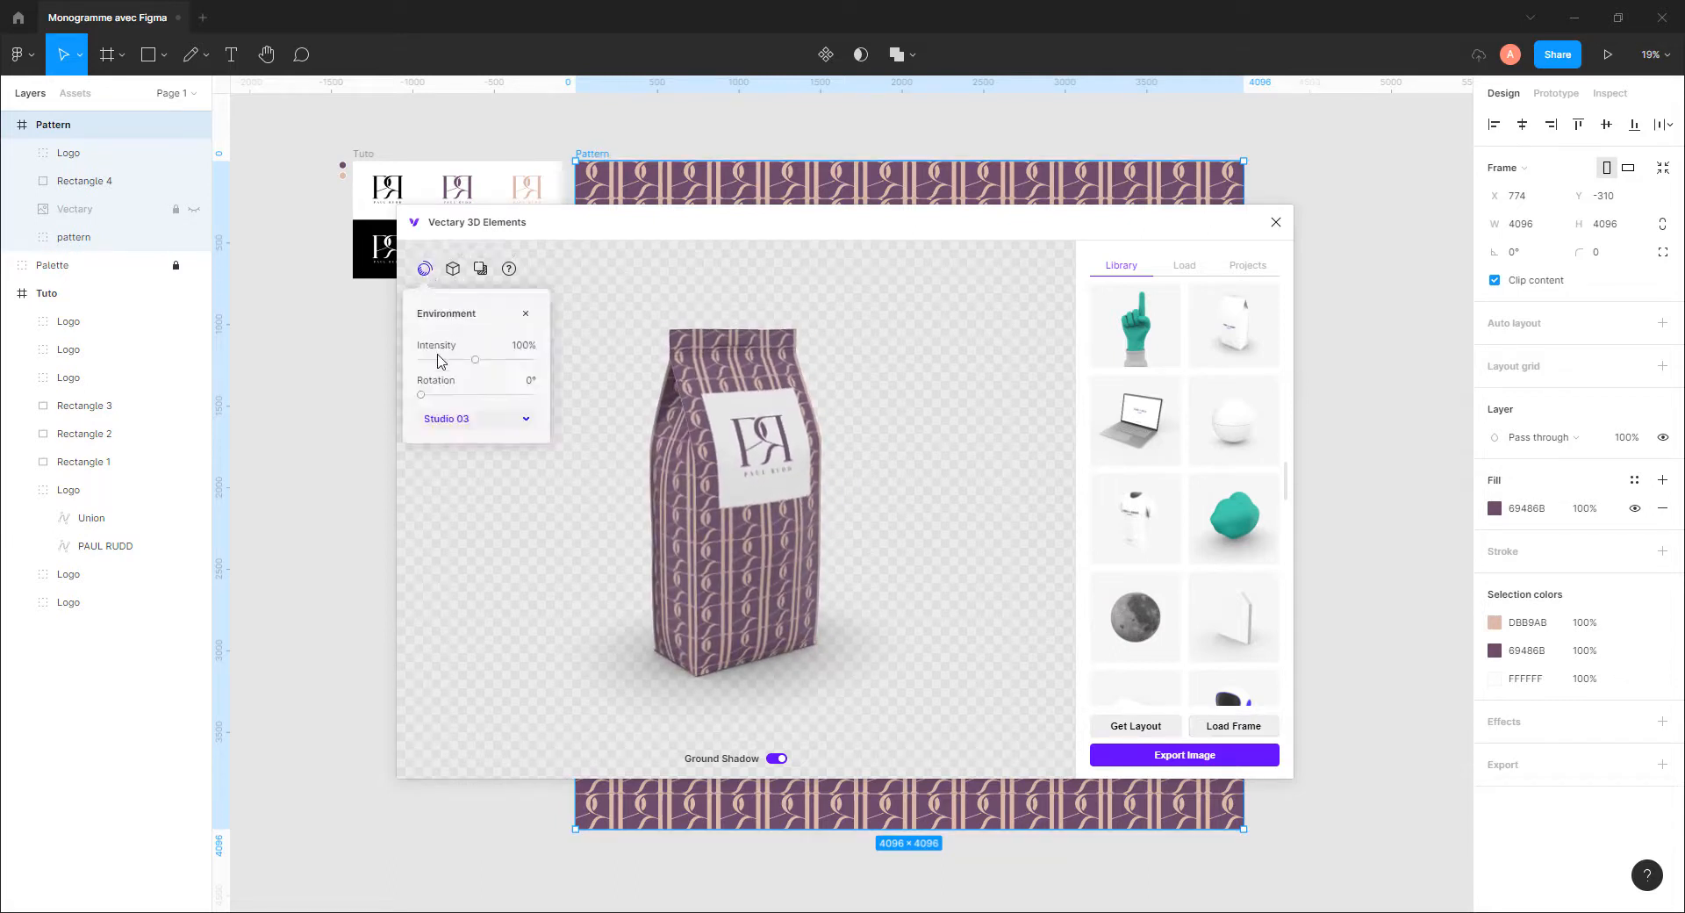
click(453, 270)
click(425, 270)
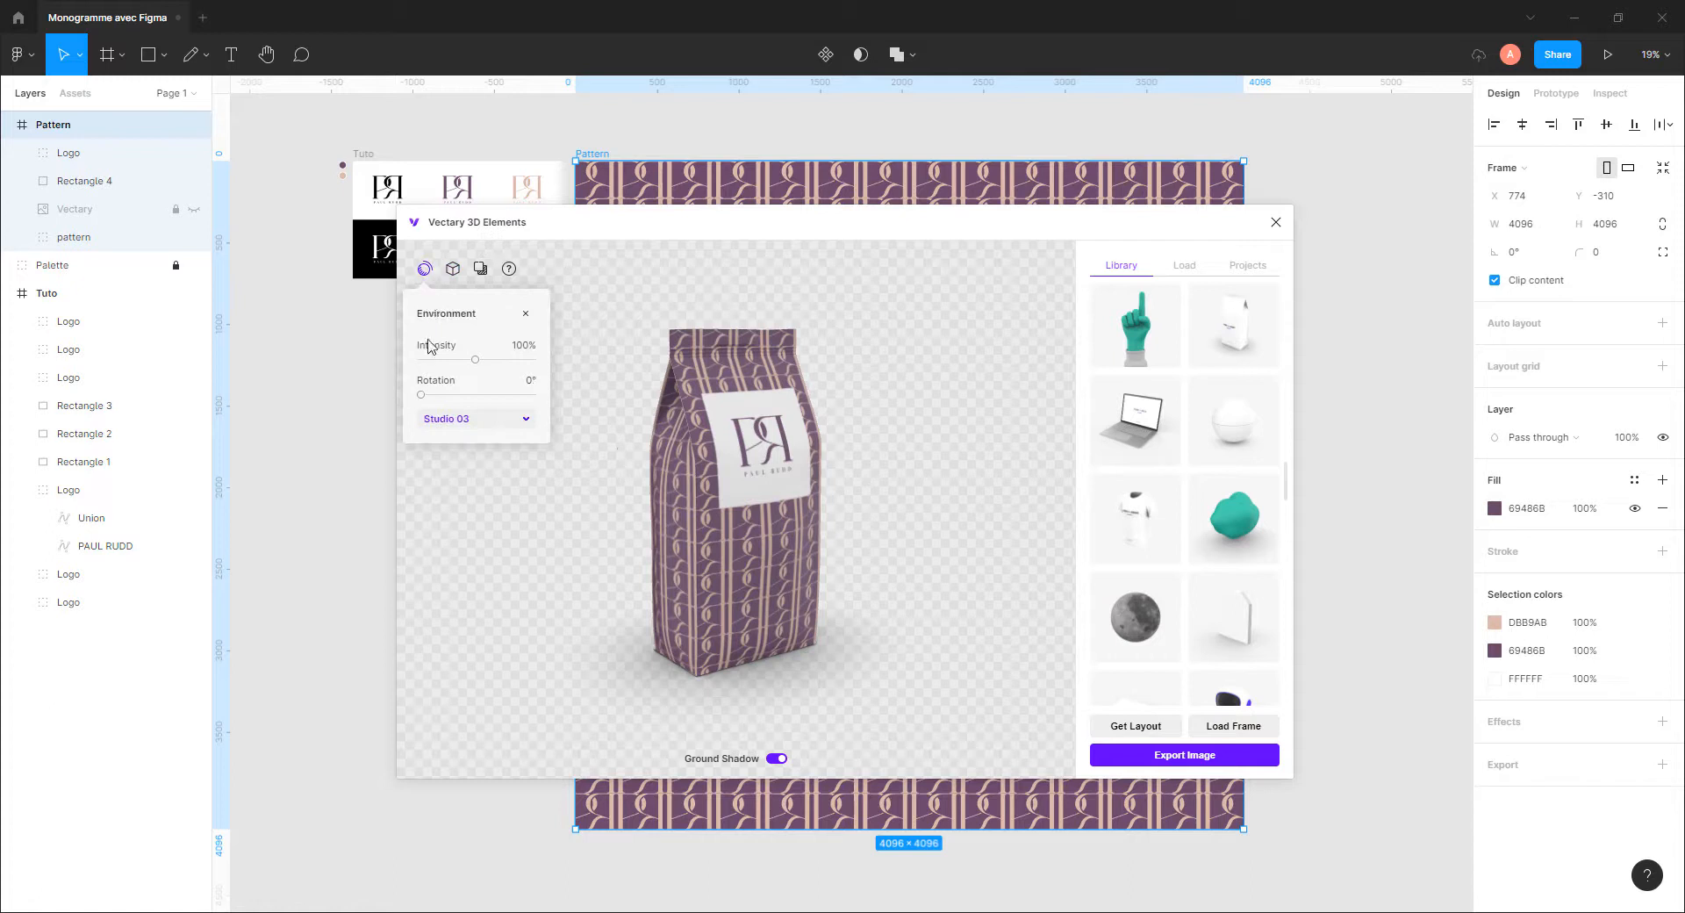
click(448, 421)
click(466, 461)
click(456, 420)
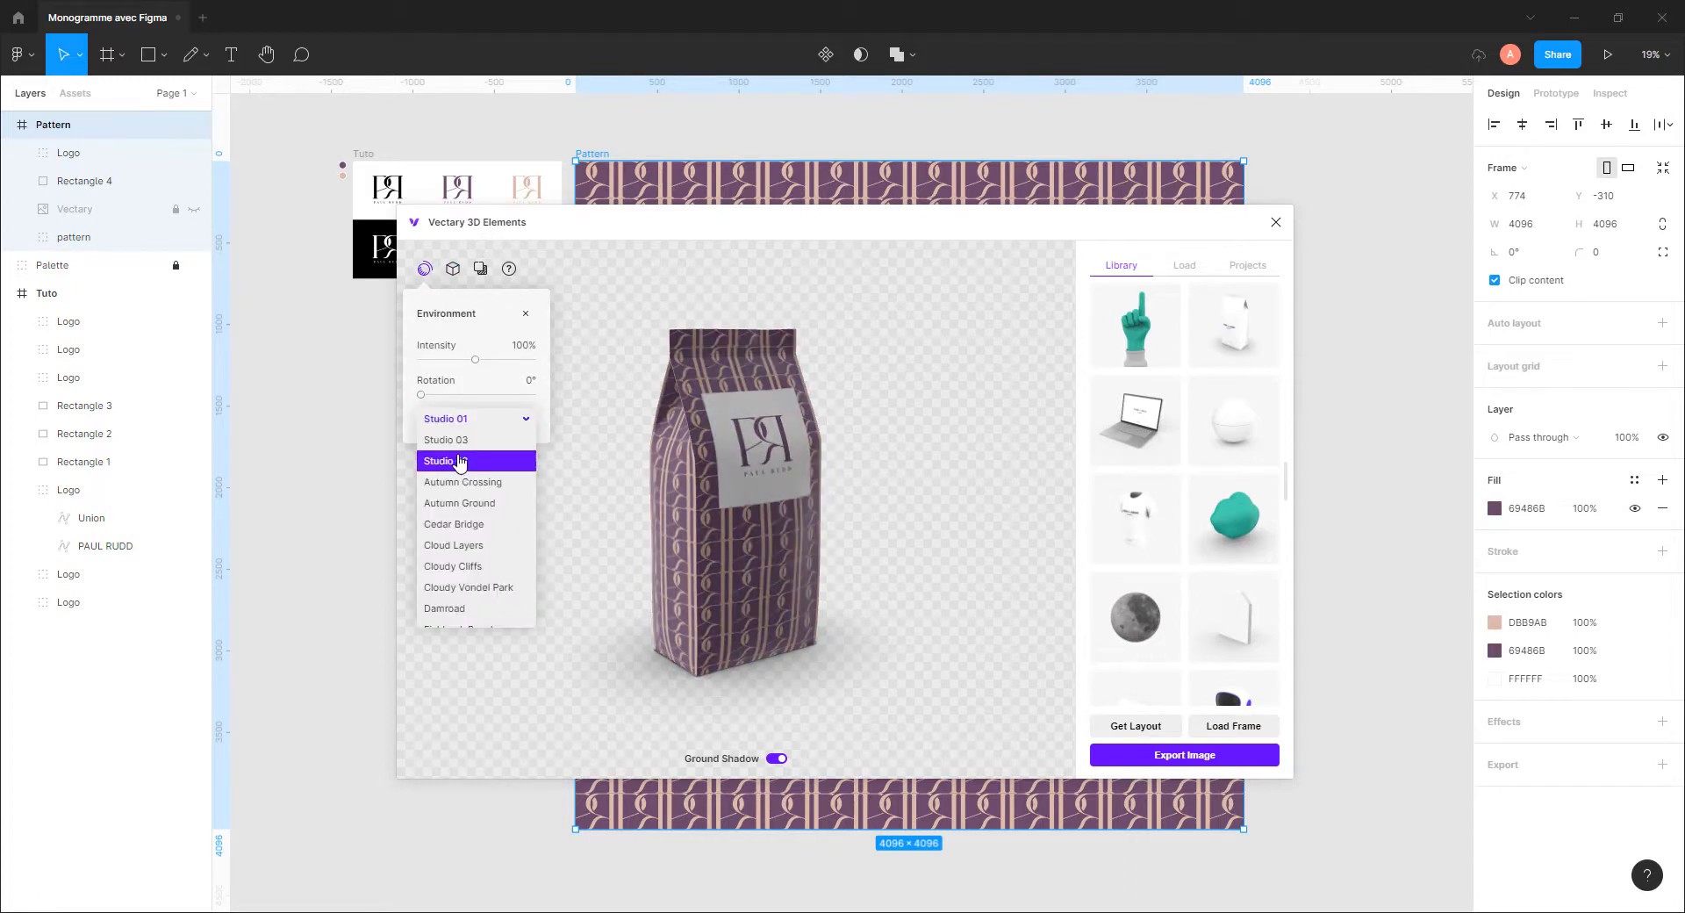
click(464, 450)
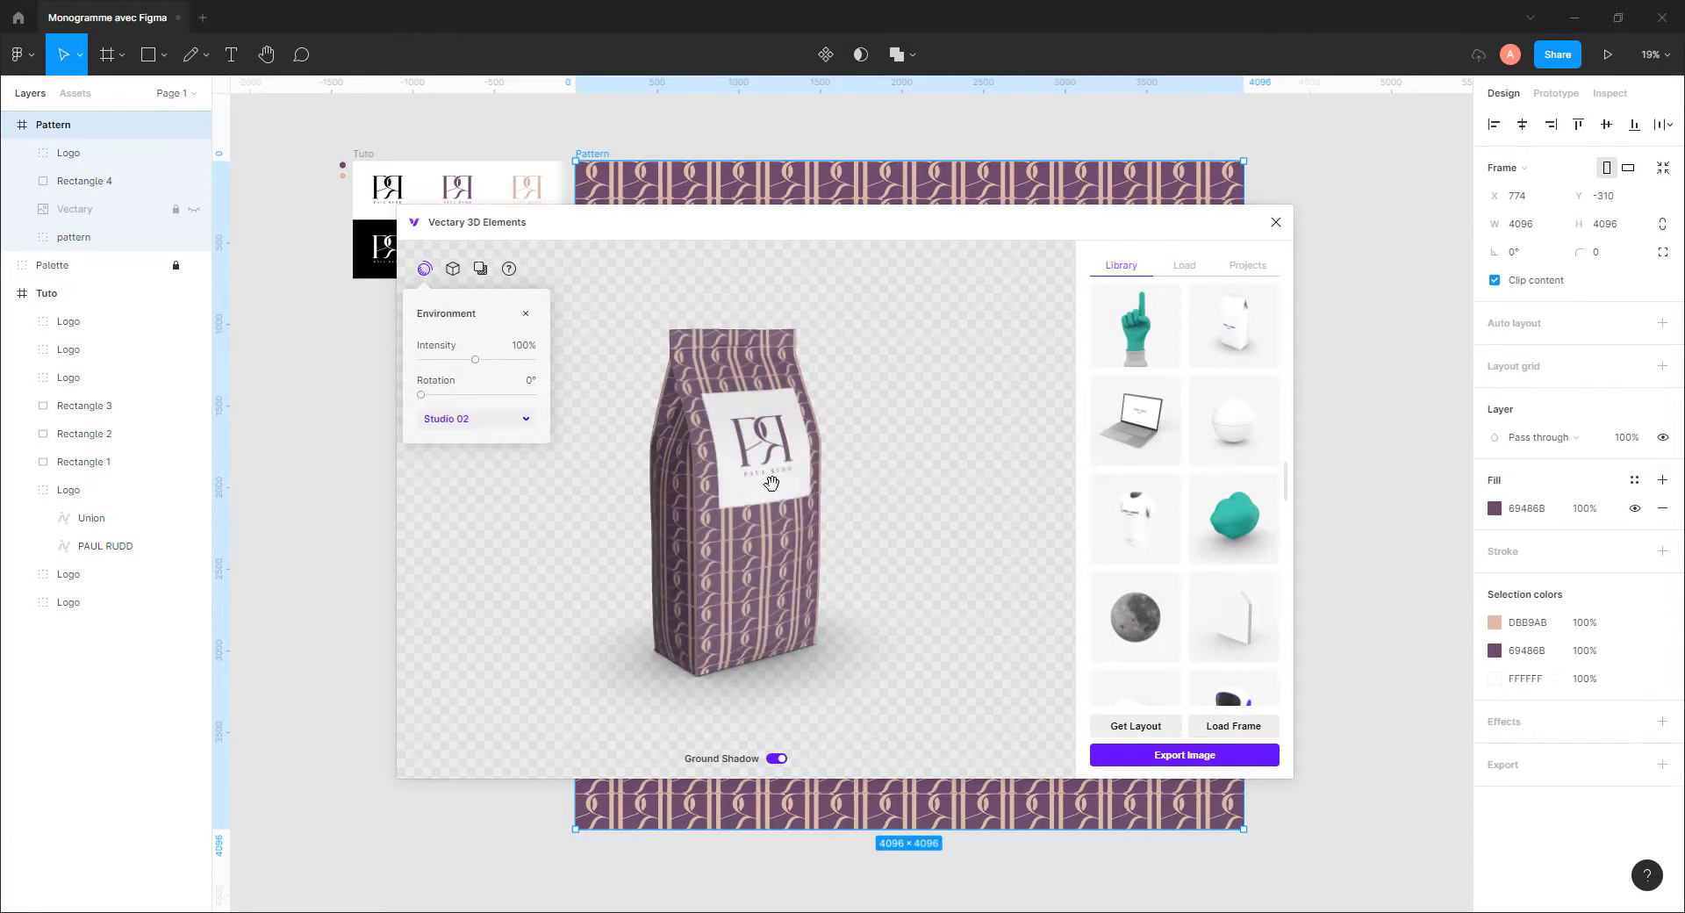
drag(772, 481, 741, 501)
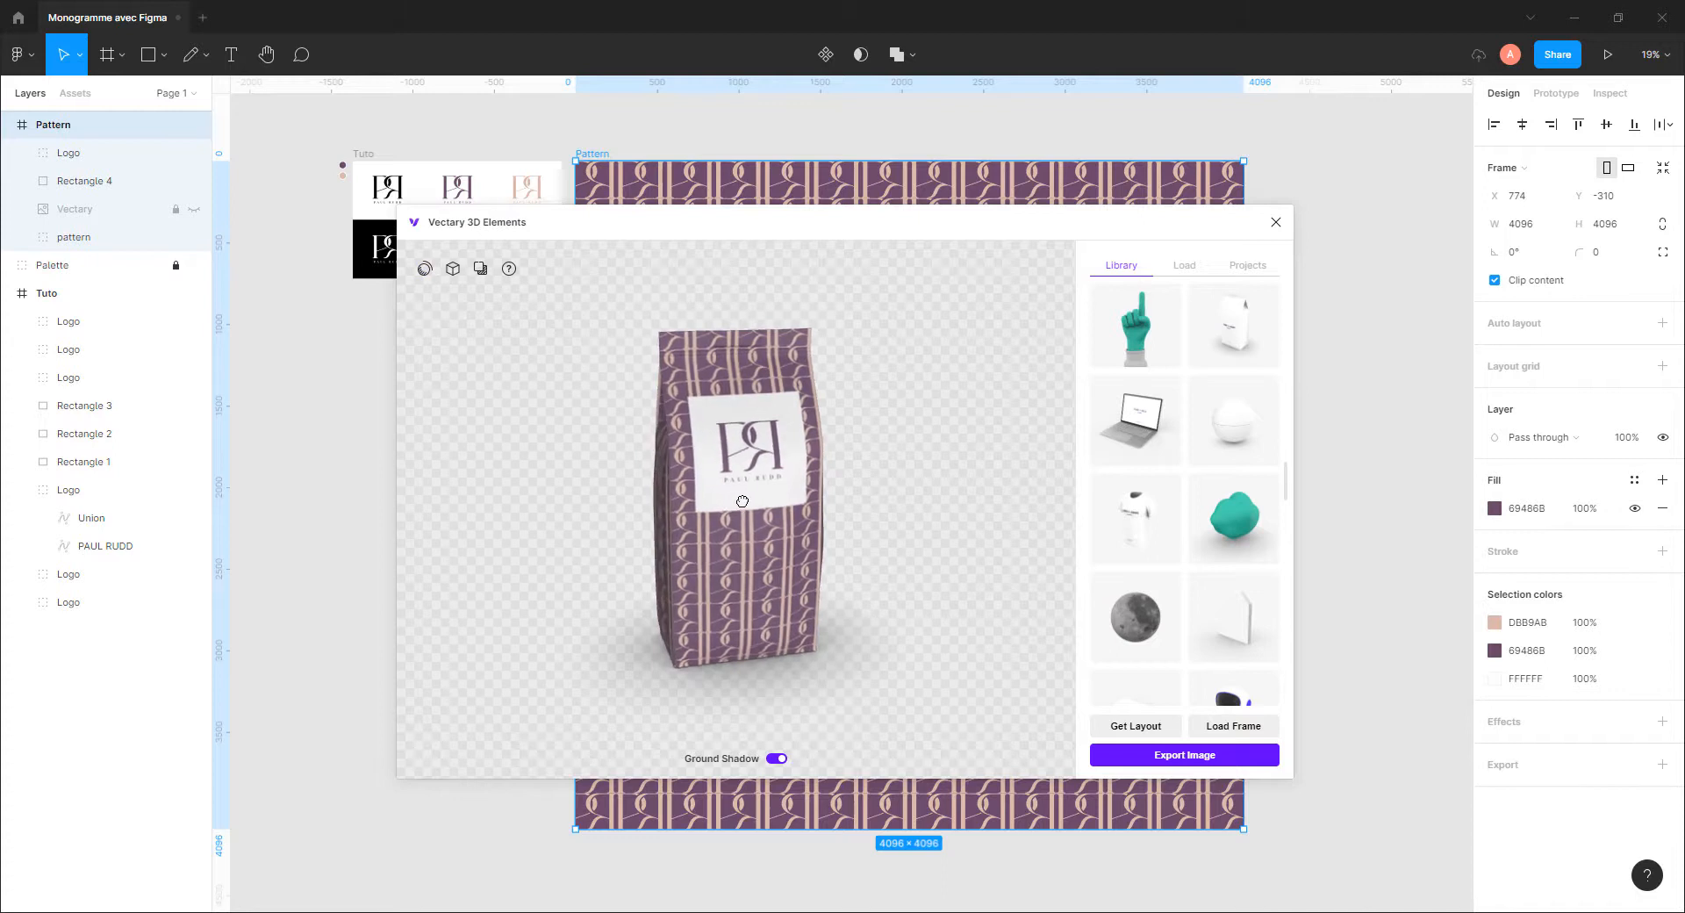
Set the environment rotation to 8°, and give the Layout material 50% metalness and 41% roughness
click(424, 269)
drag(478, 361, 425, 402)
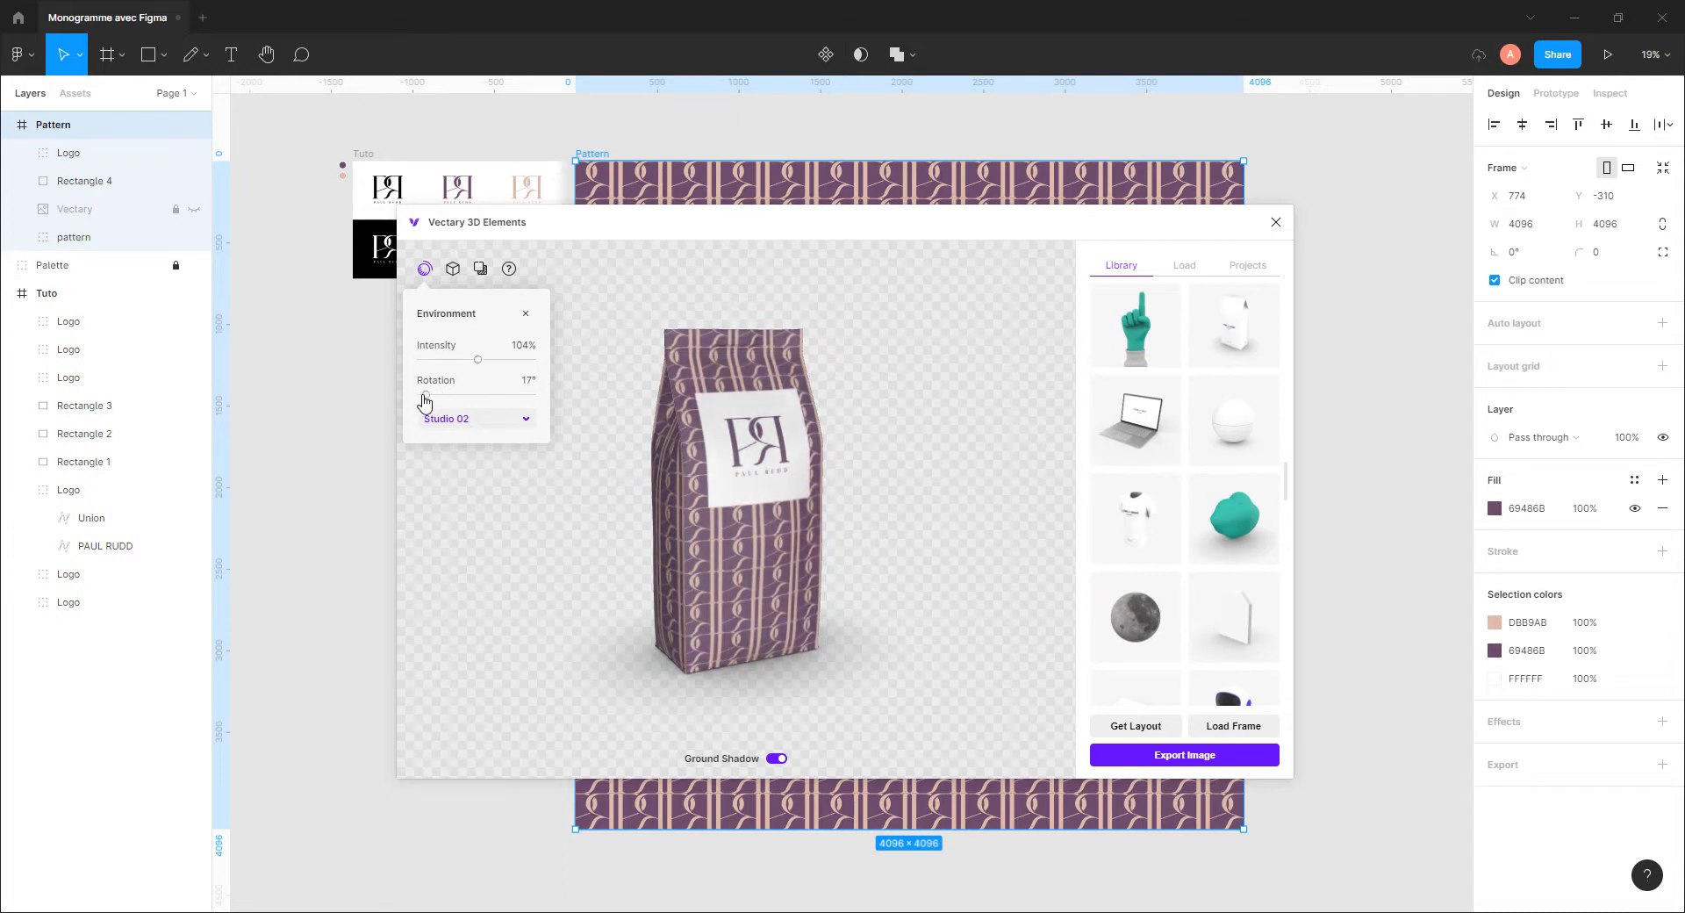
click(452, 269)
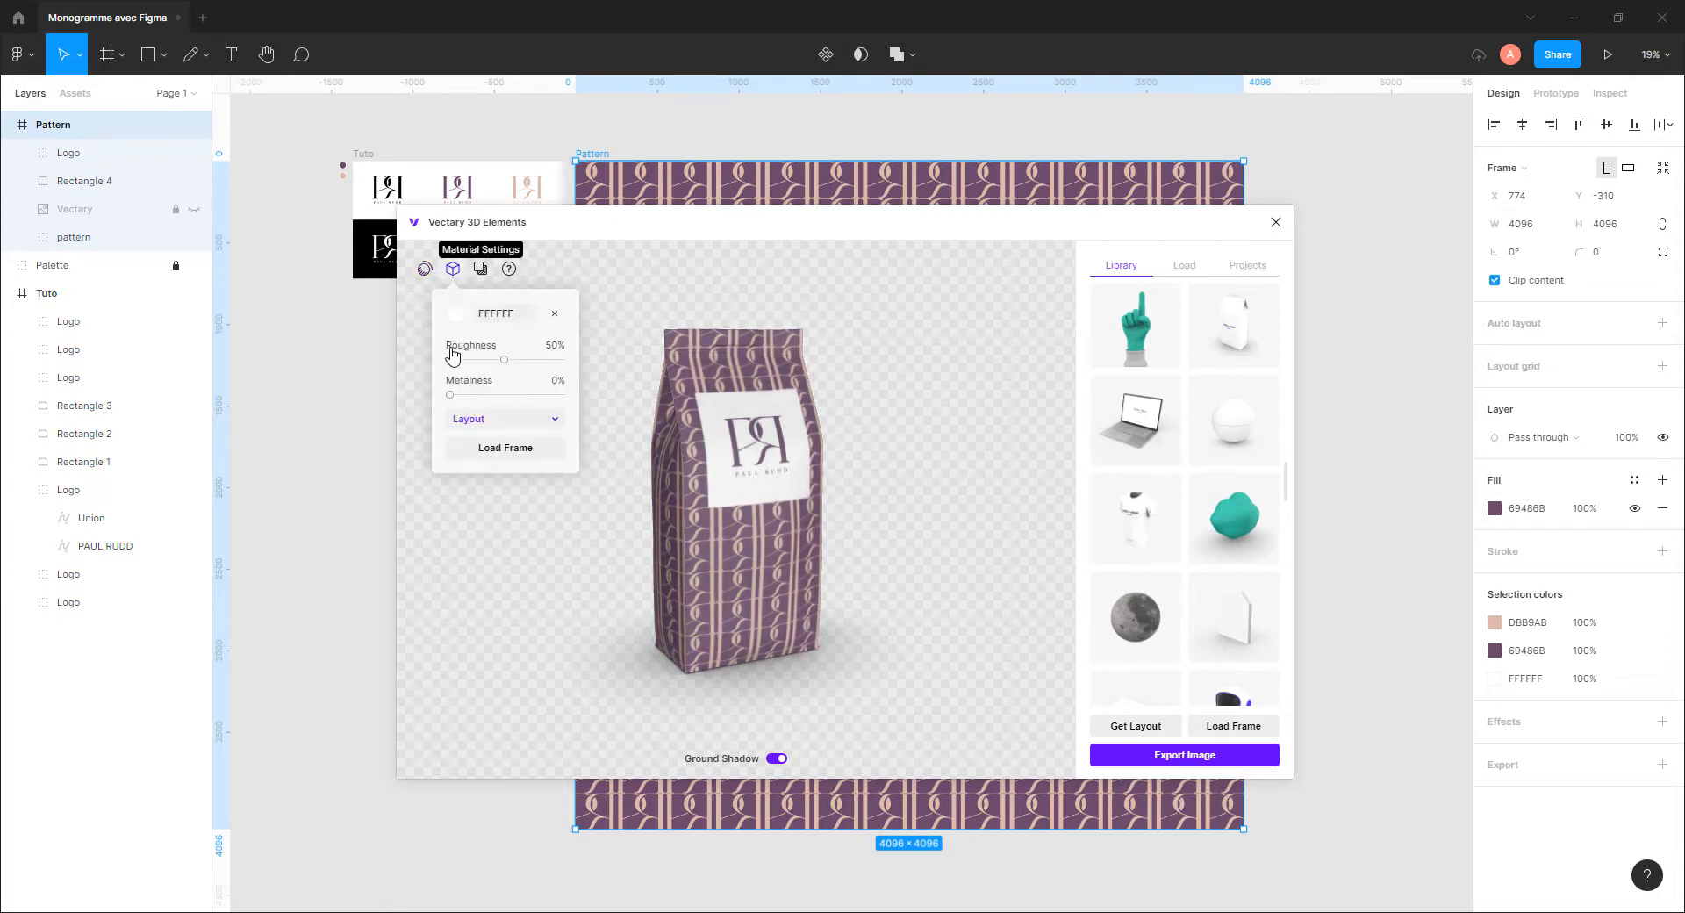
drag(449, 394, 498, 408)
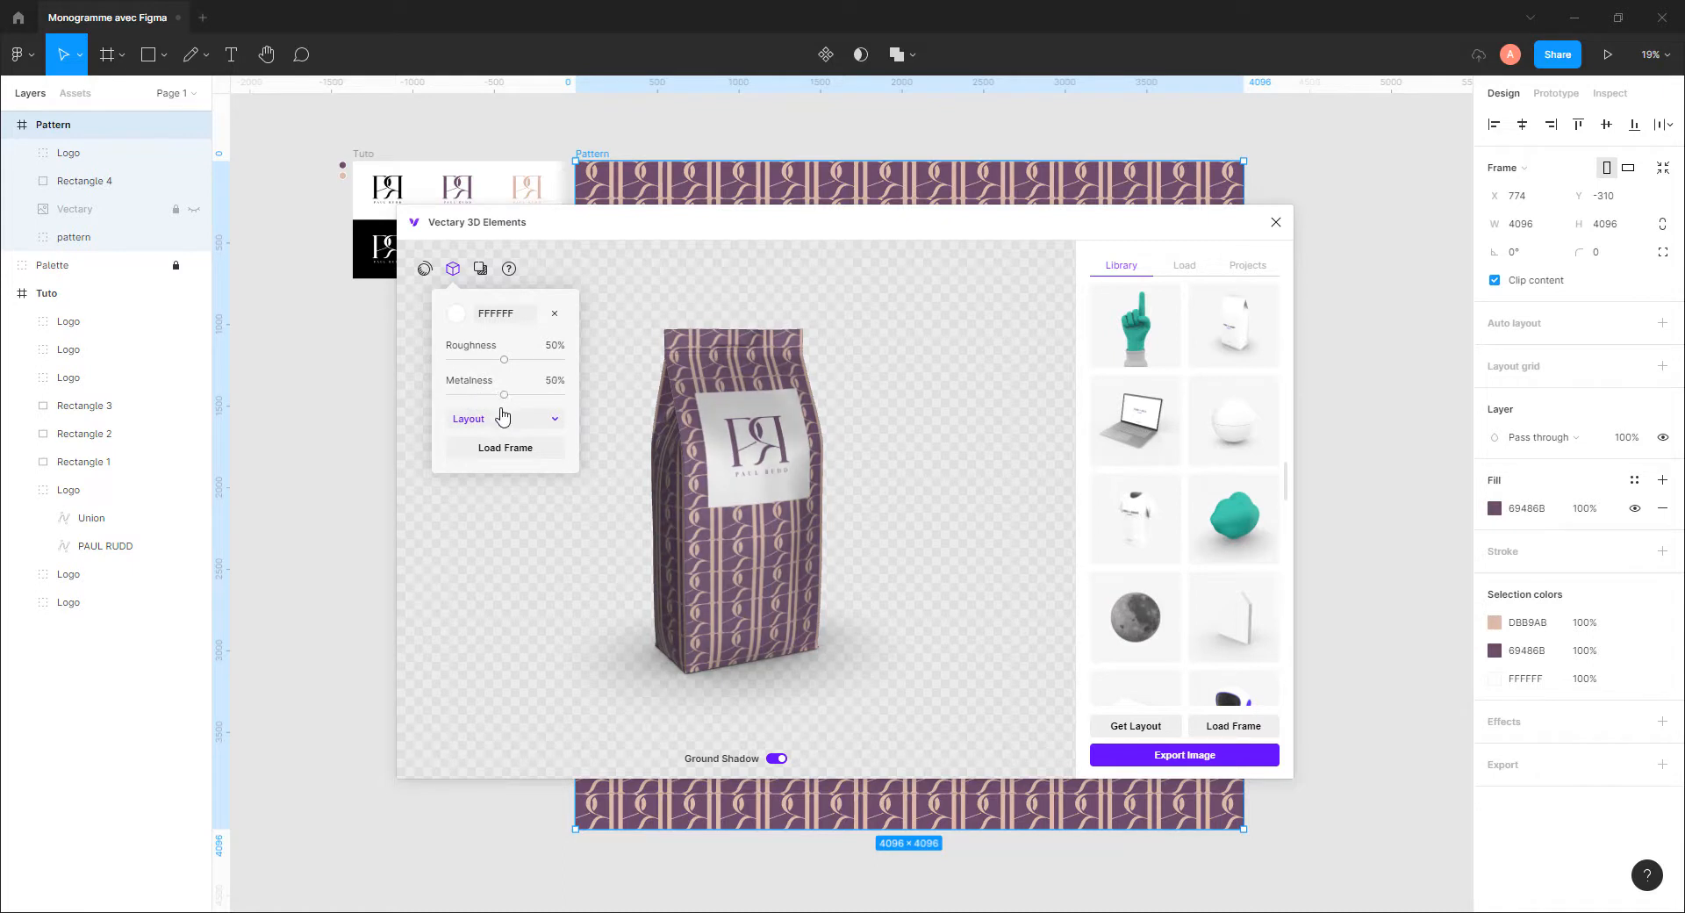
mouse_move(824, 510)
mouse_down()
mouse_move(852, 502)
mouse_move(825, 480)
mouse_move(839, 503)
mouse_move(824, 501)
mouse_up()
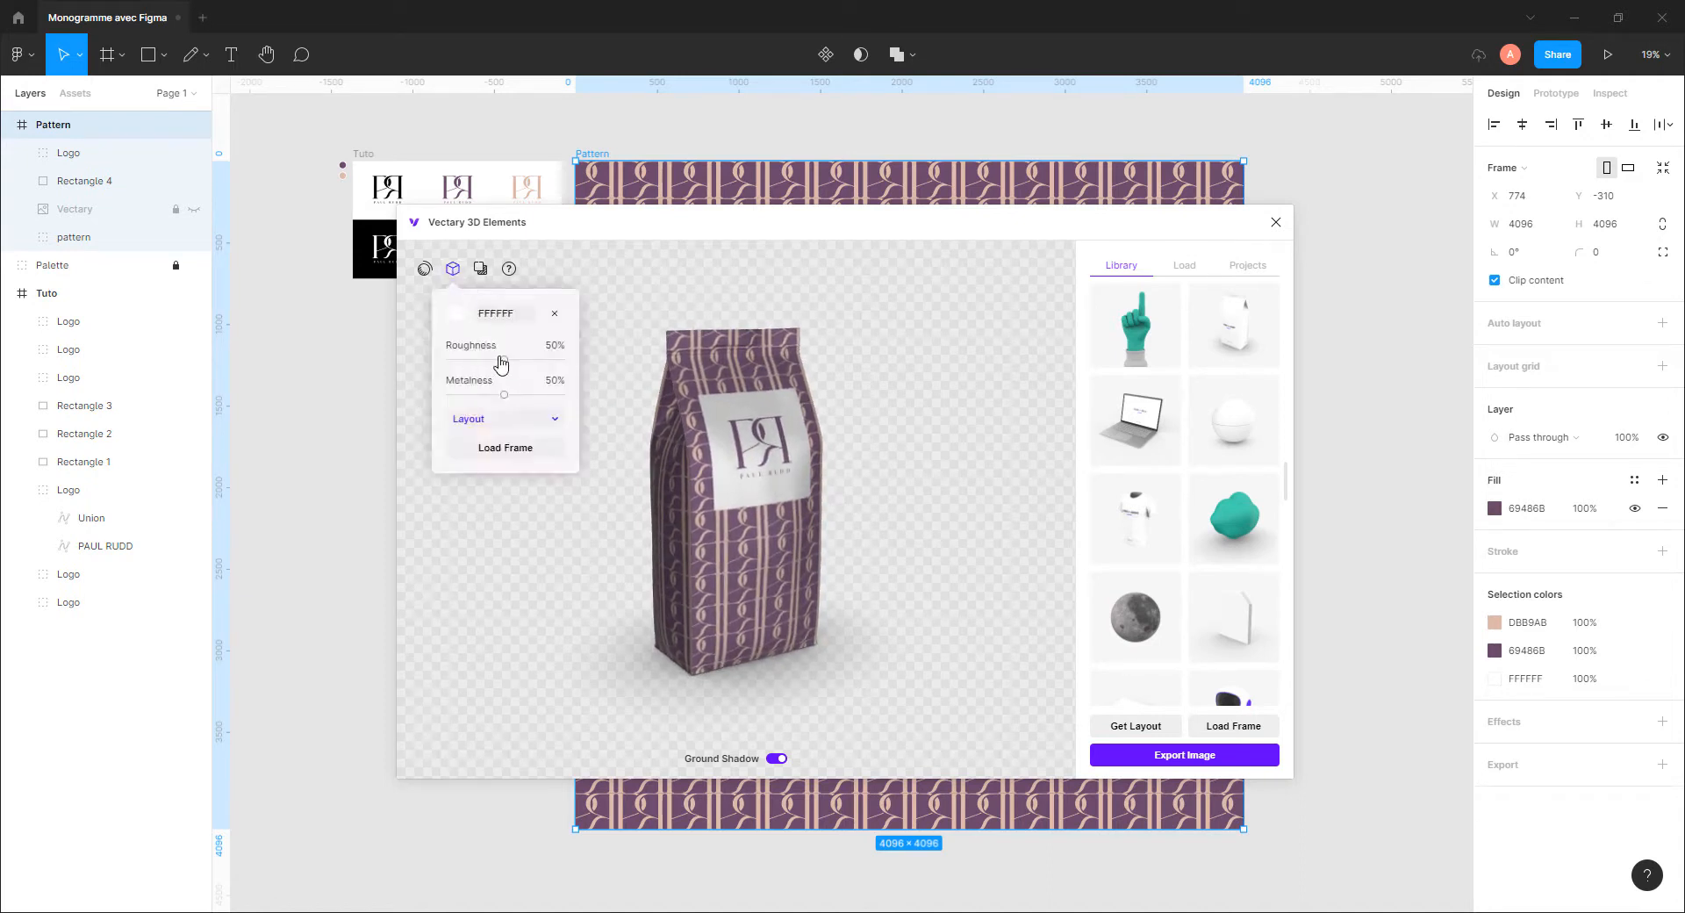
mouse_move(500, 361)
mouse_down()
mouse_move(478, 368)
mouse_move(498, 376)
mouse_up()
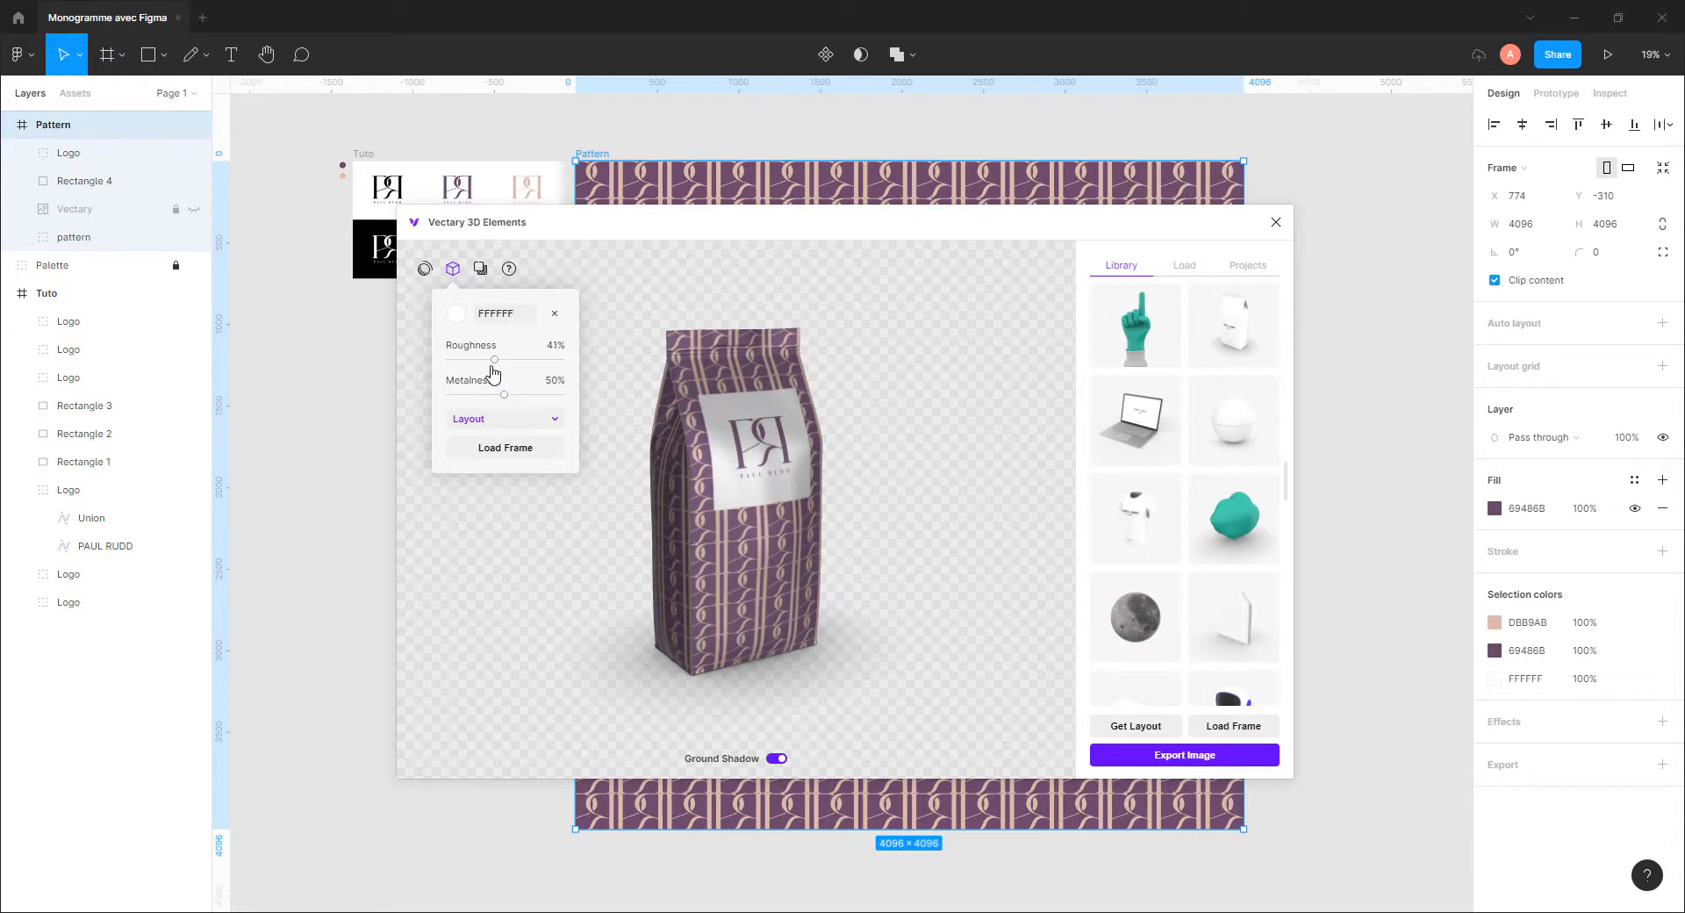
Set the environment intensity to 120% and turn the bag slightly to show more of its side
click(425, 269)
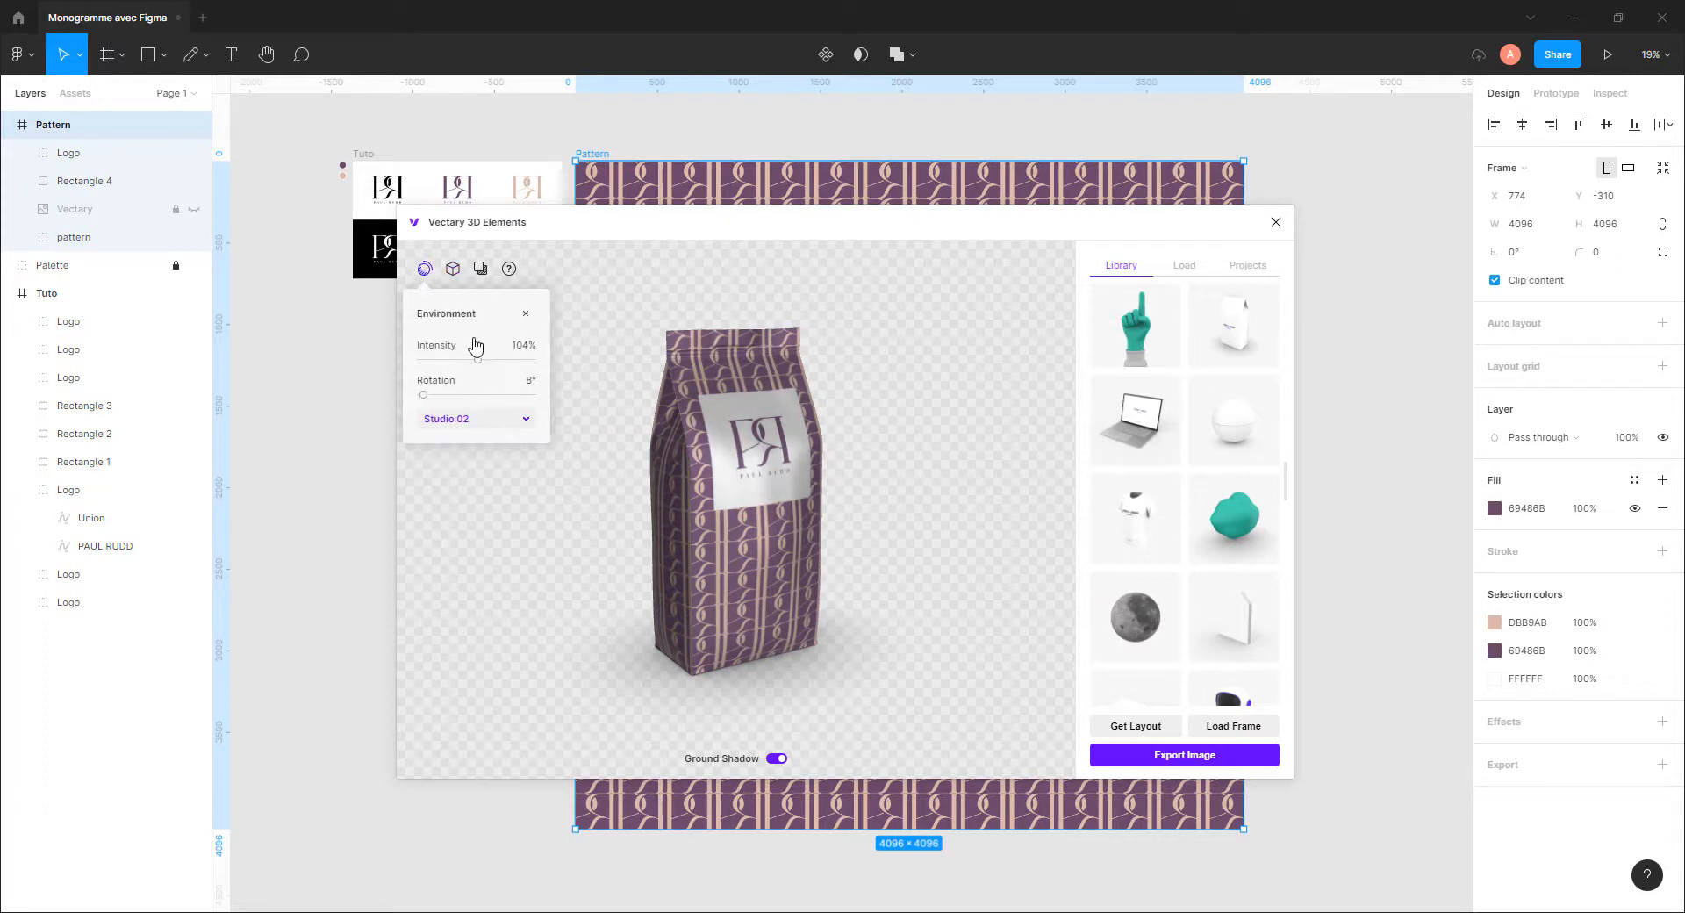
drag(478, 362, 488, 375)
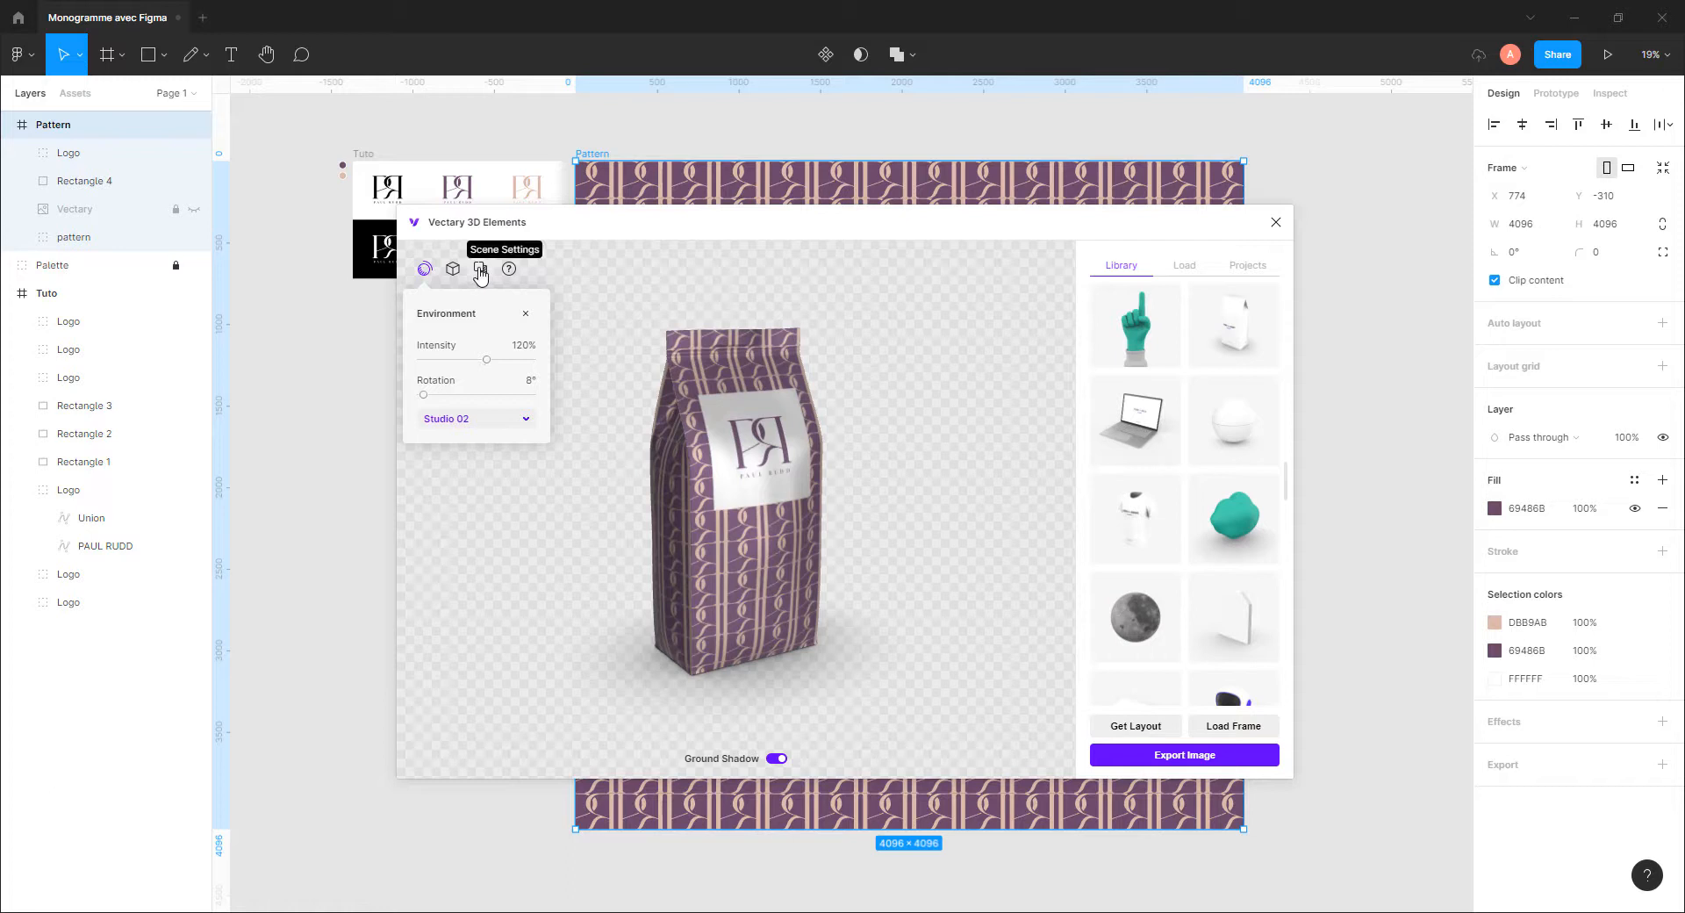
drag(772, 527, 781, 529)
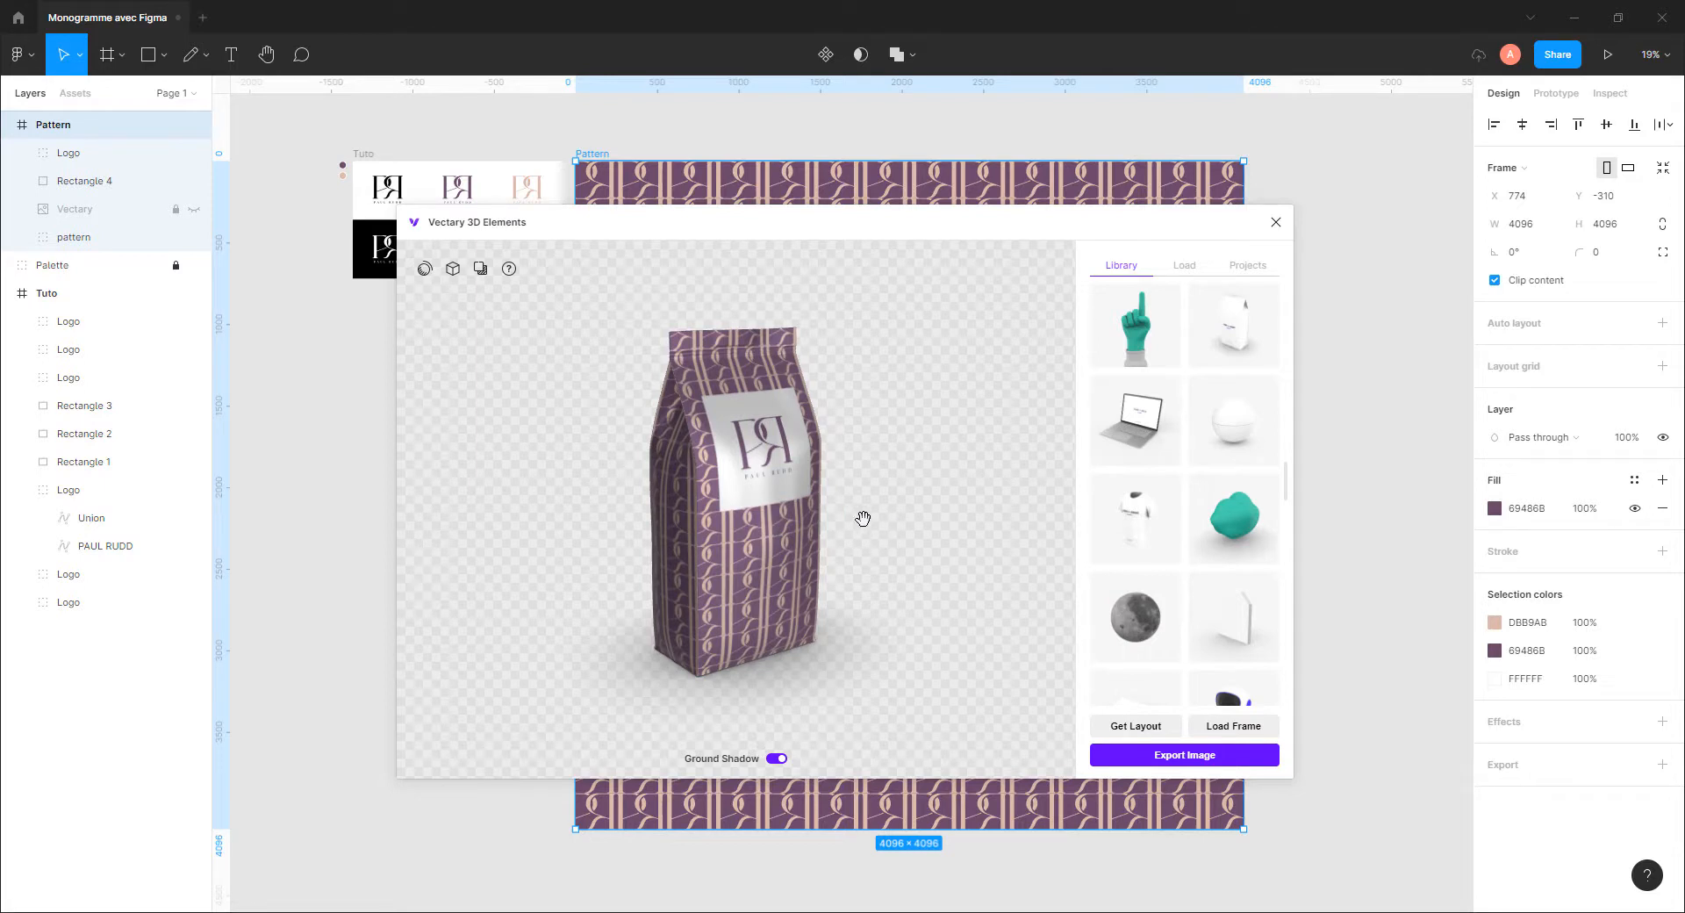
Export the bag mockup as an image to the canvas and move it below the Tuto frame
click(1196, 755)
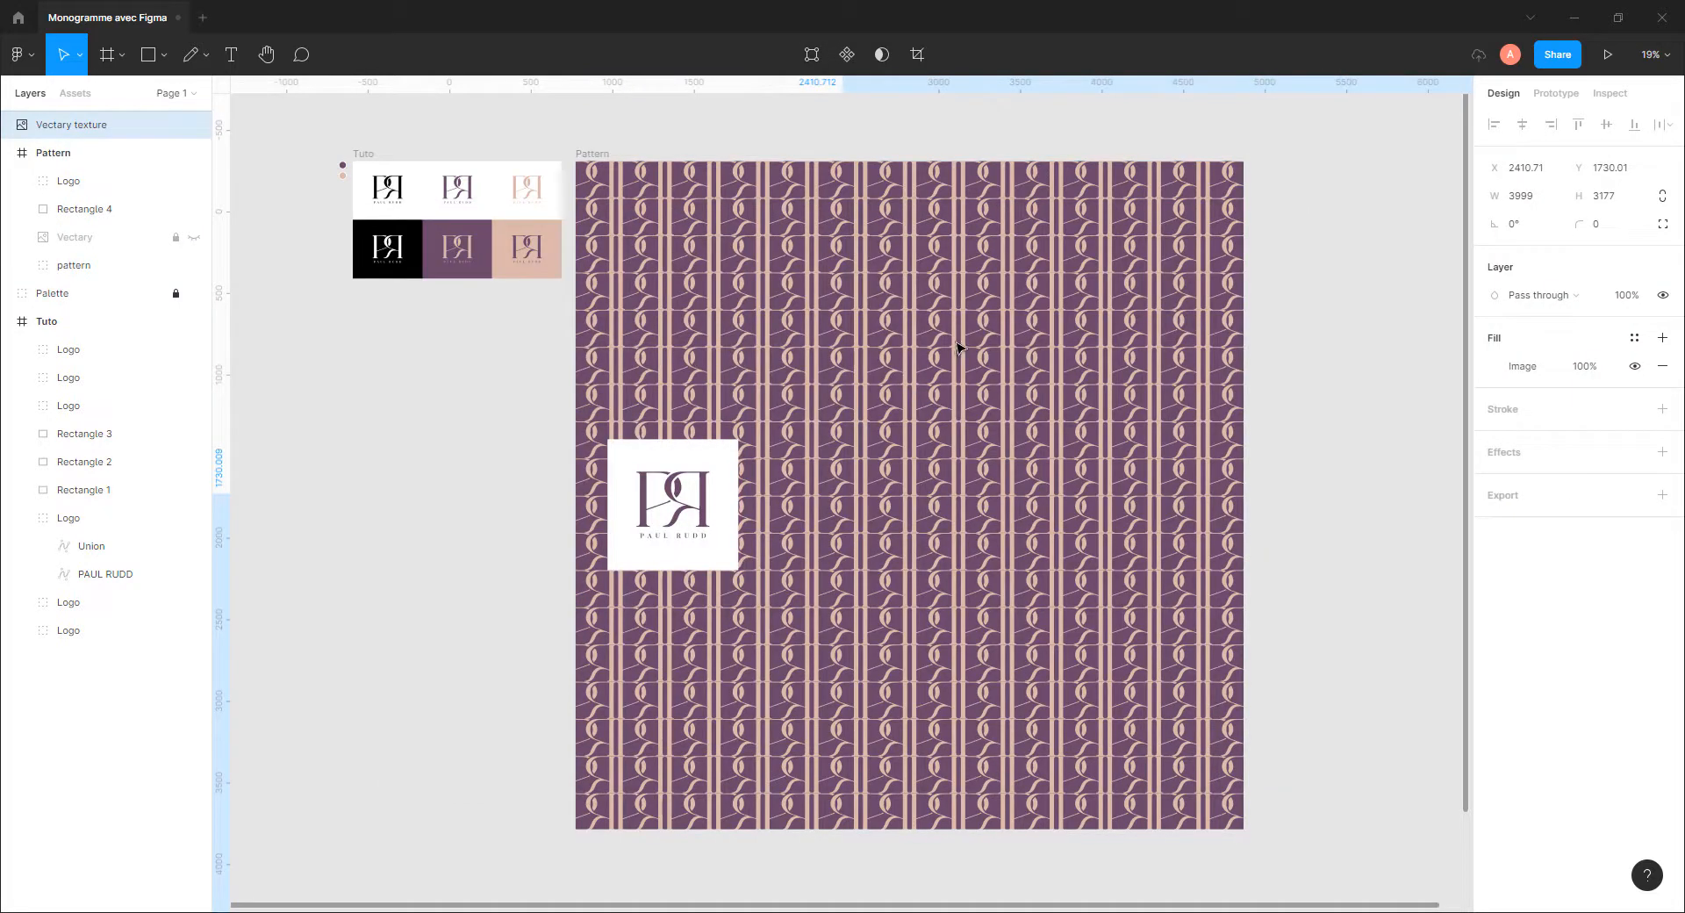
scroll(928, 439, down, 3)
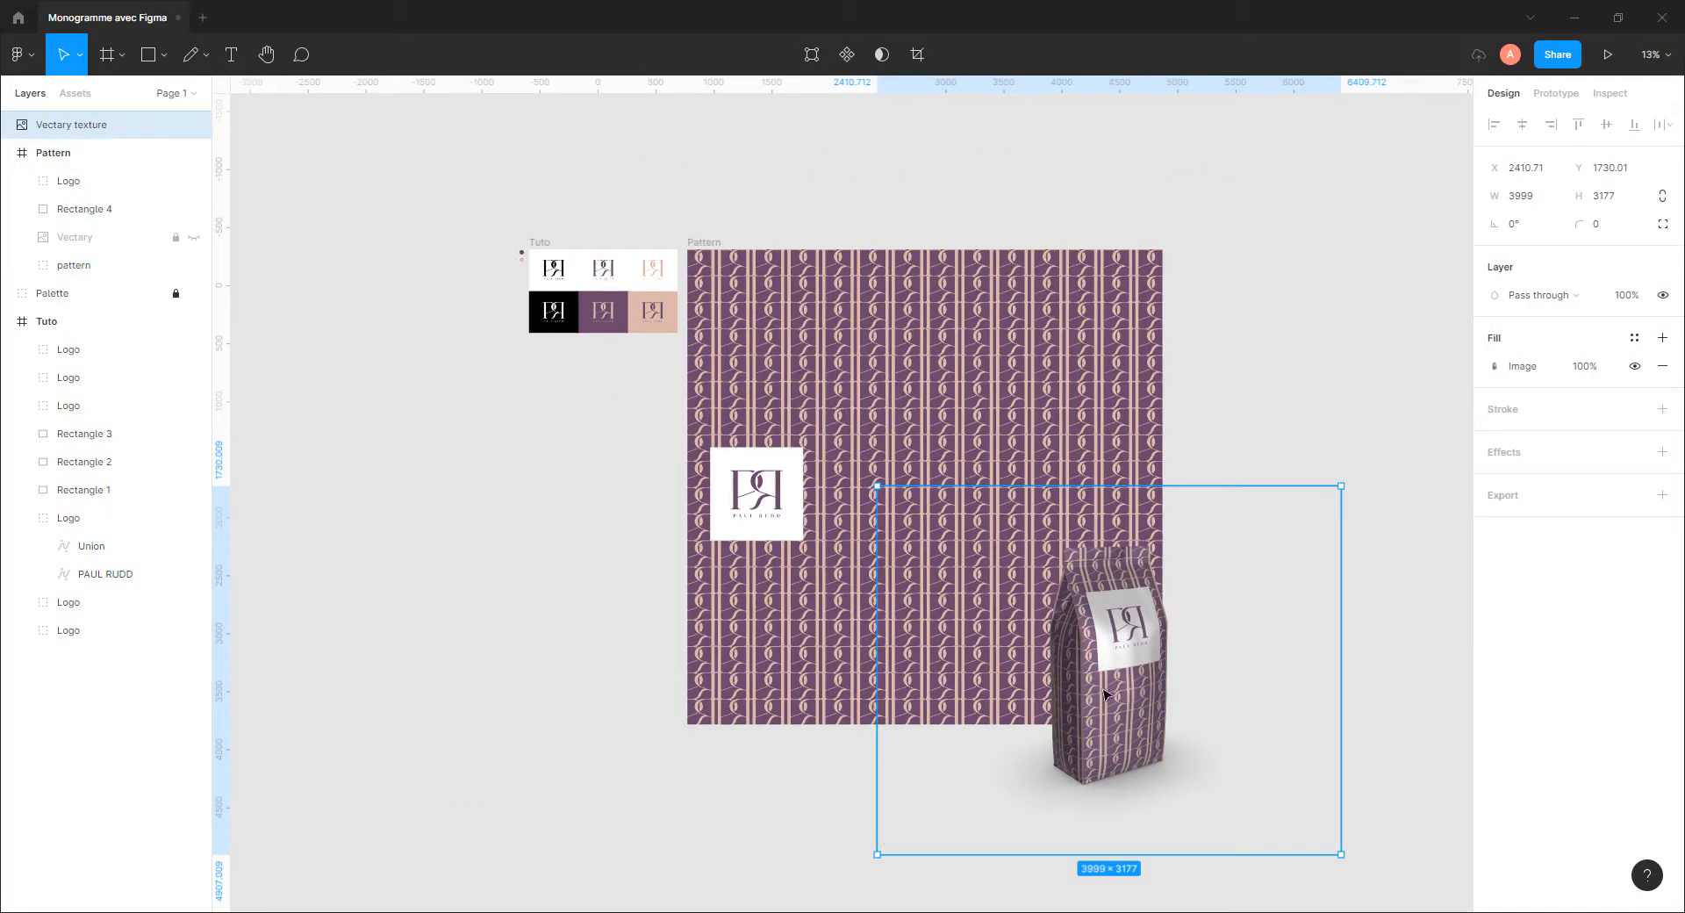
drag(1104, 695, 826, 486)
scroll(608, 481, up, 3)
click(378, 374)
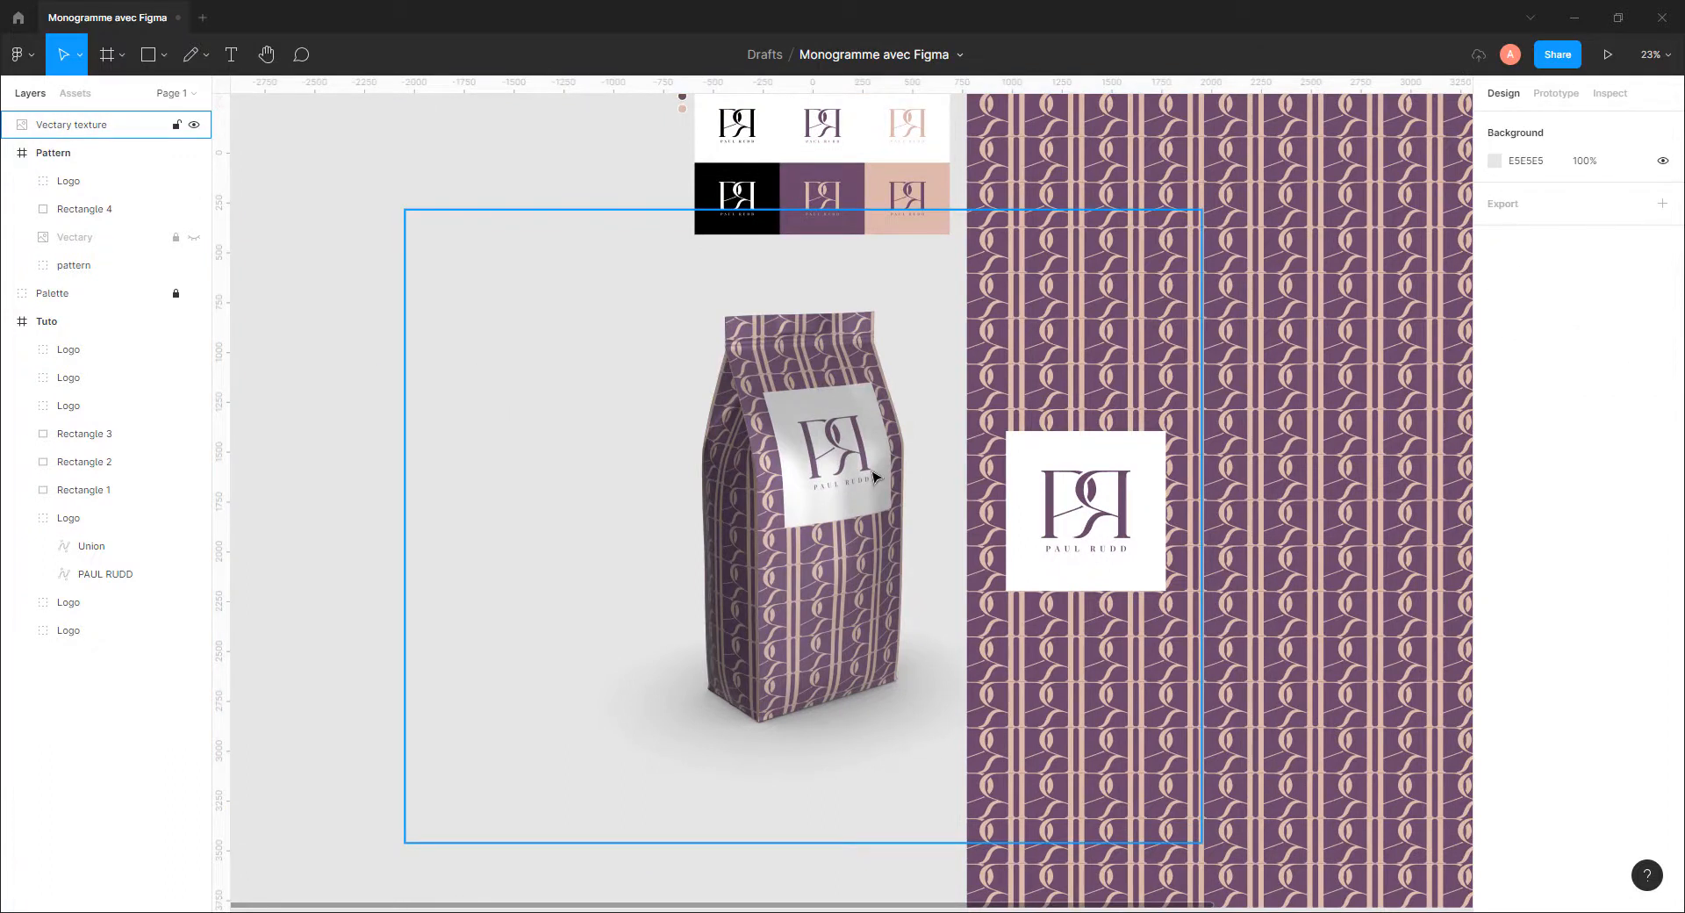
Examine the exported bag image alongside the logo variations and the pattern
scroll(872, 479, down, 3)
mouse_move(869, 480)
mouse_down()
mouse_move(866, 498)
mouse_move(843, 488)
mouse_move(871, 508)
mouse_up()
click(526, 469)
drag(929, 459, 722, 466)
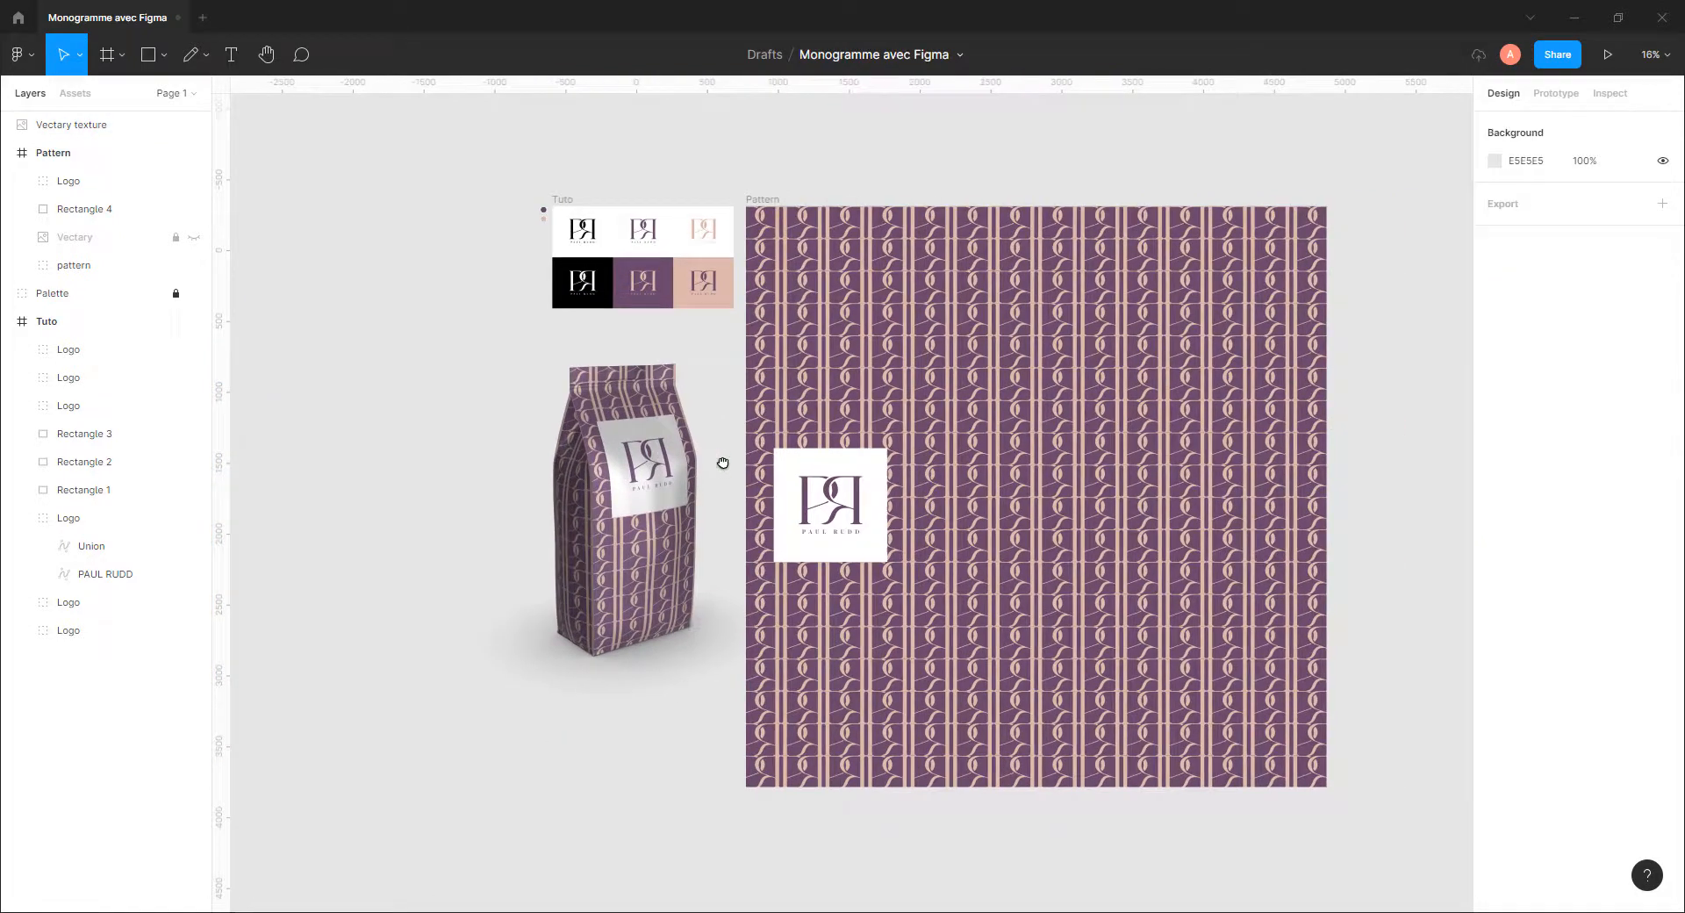
scroll(707, 467, down, 1)
mouse_move(907, 450)
mouse_down()
mouse_move(842, 507)
mouse_move(860, 448)
mouse_move(899, 473)
mouse_move(903, 443)
mouse_up()
scroll(886, 453, up, 1)
scroll(886, 454, up, 1)
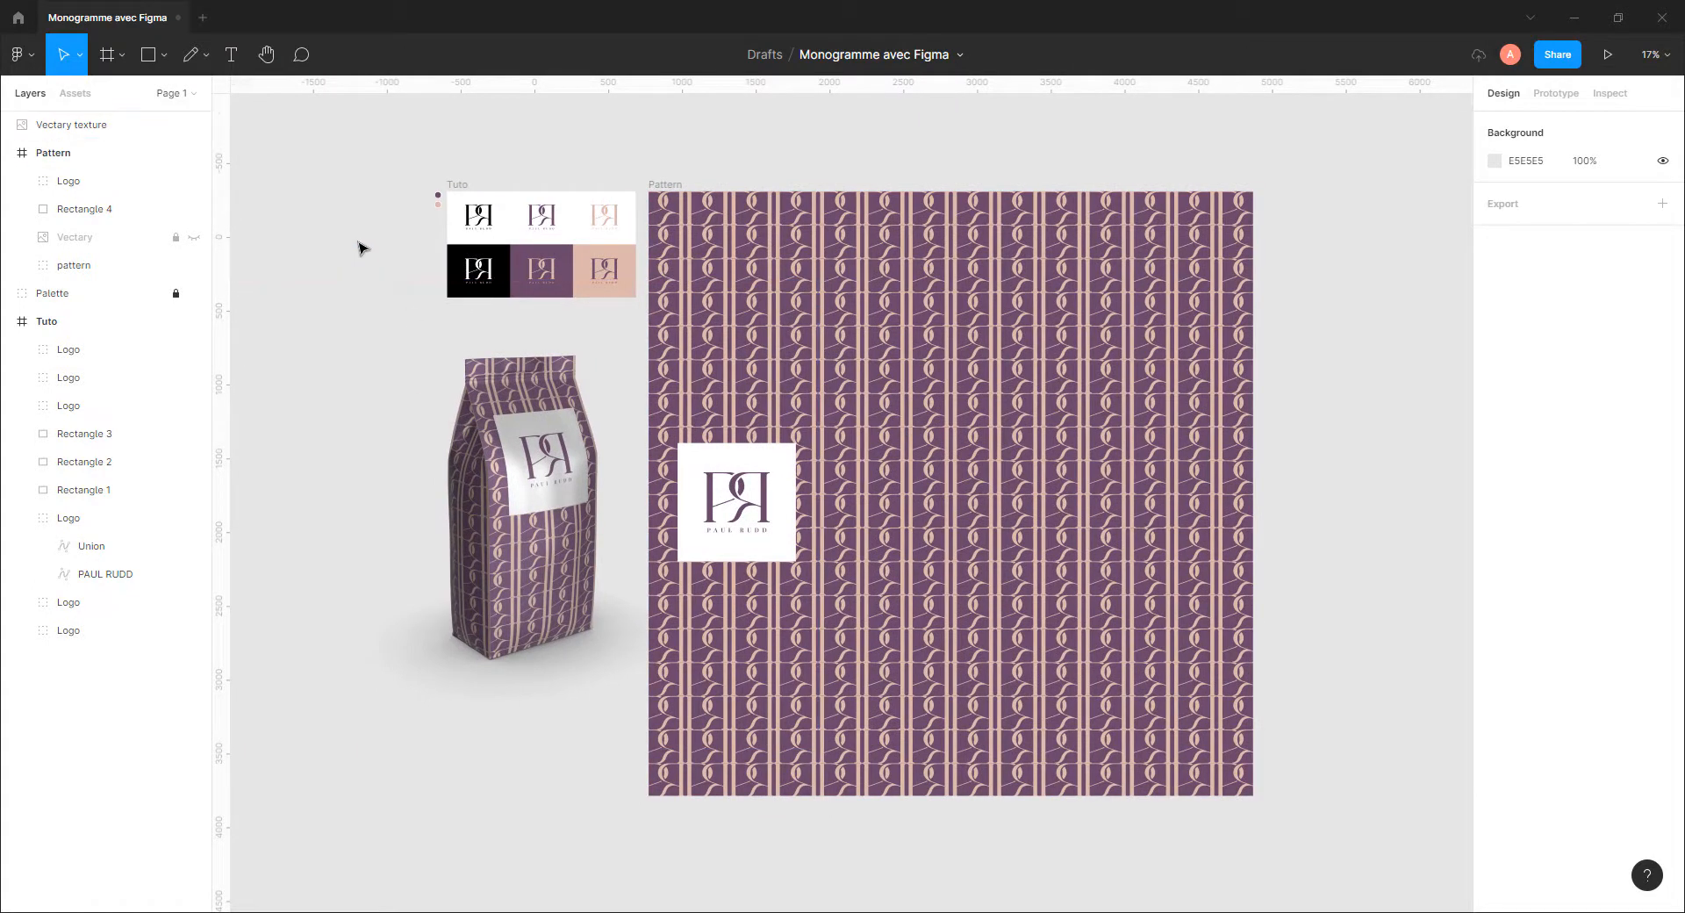
click(546, 511)
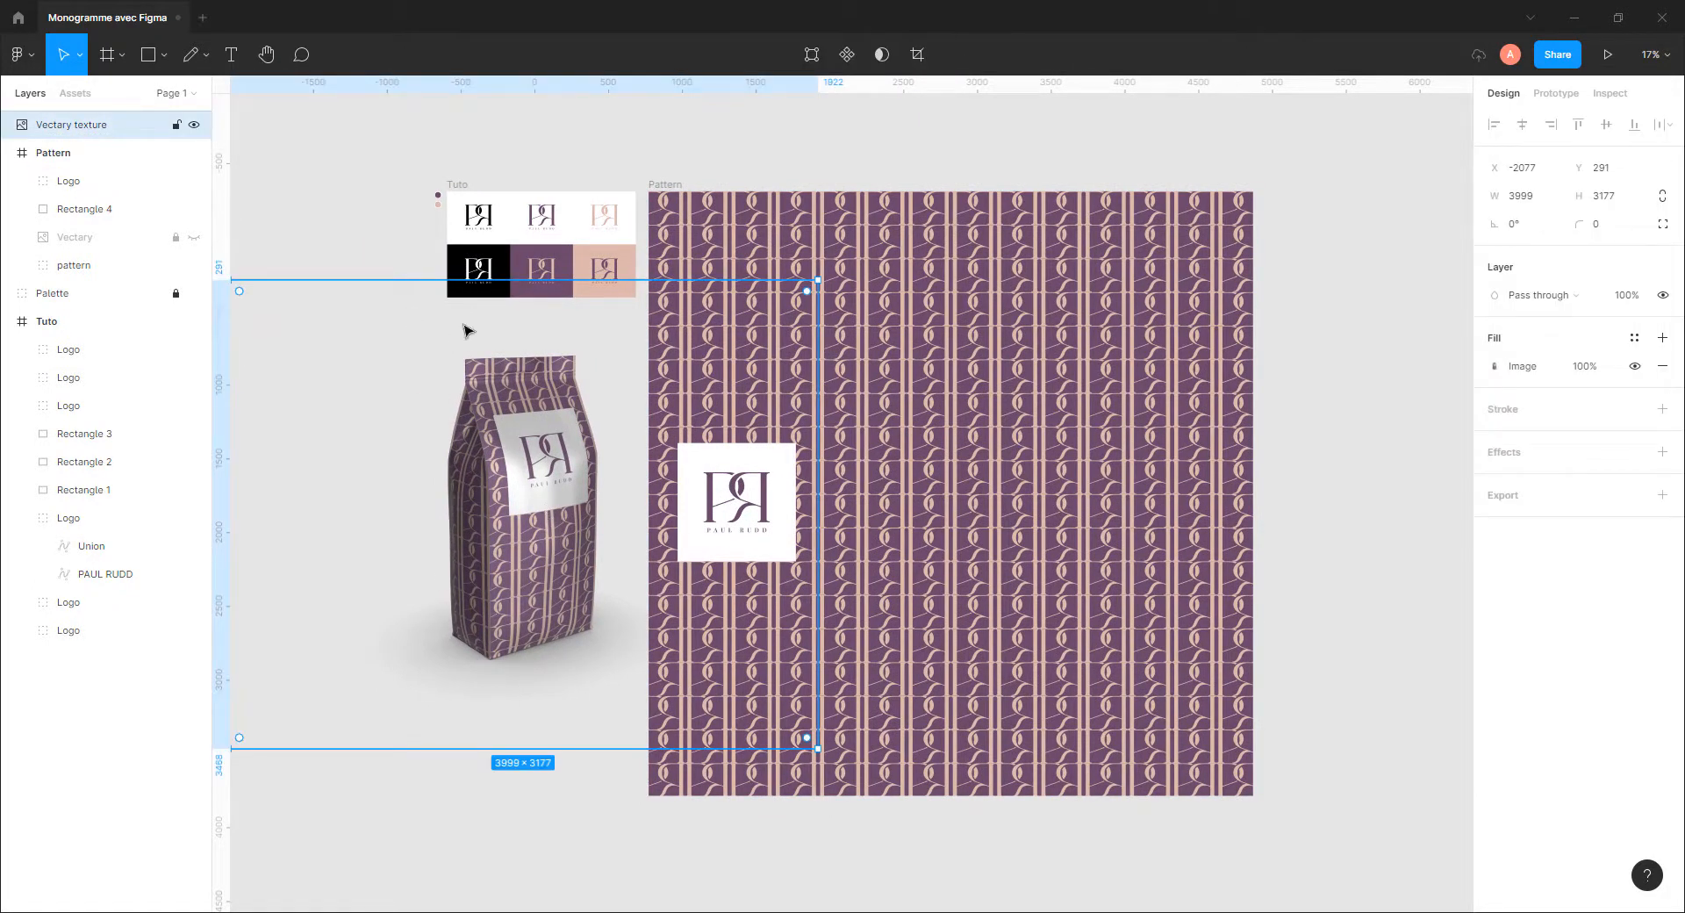
click(1345, 366)
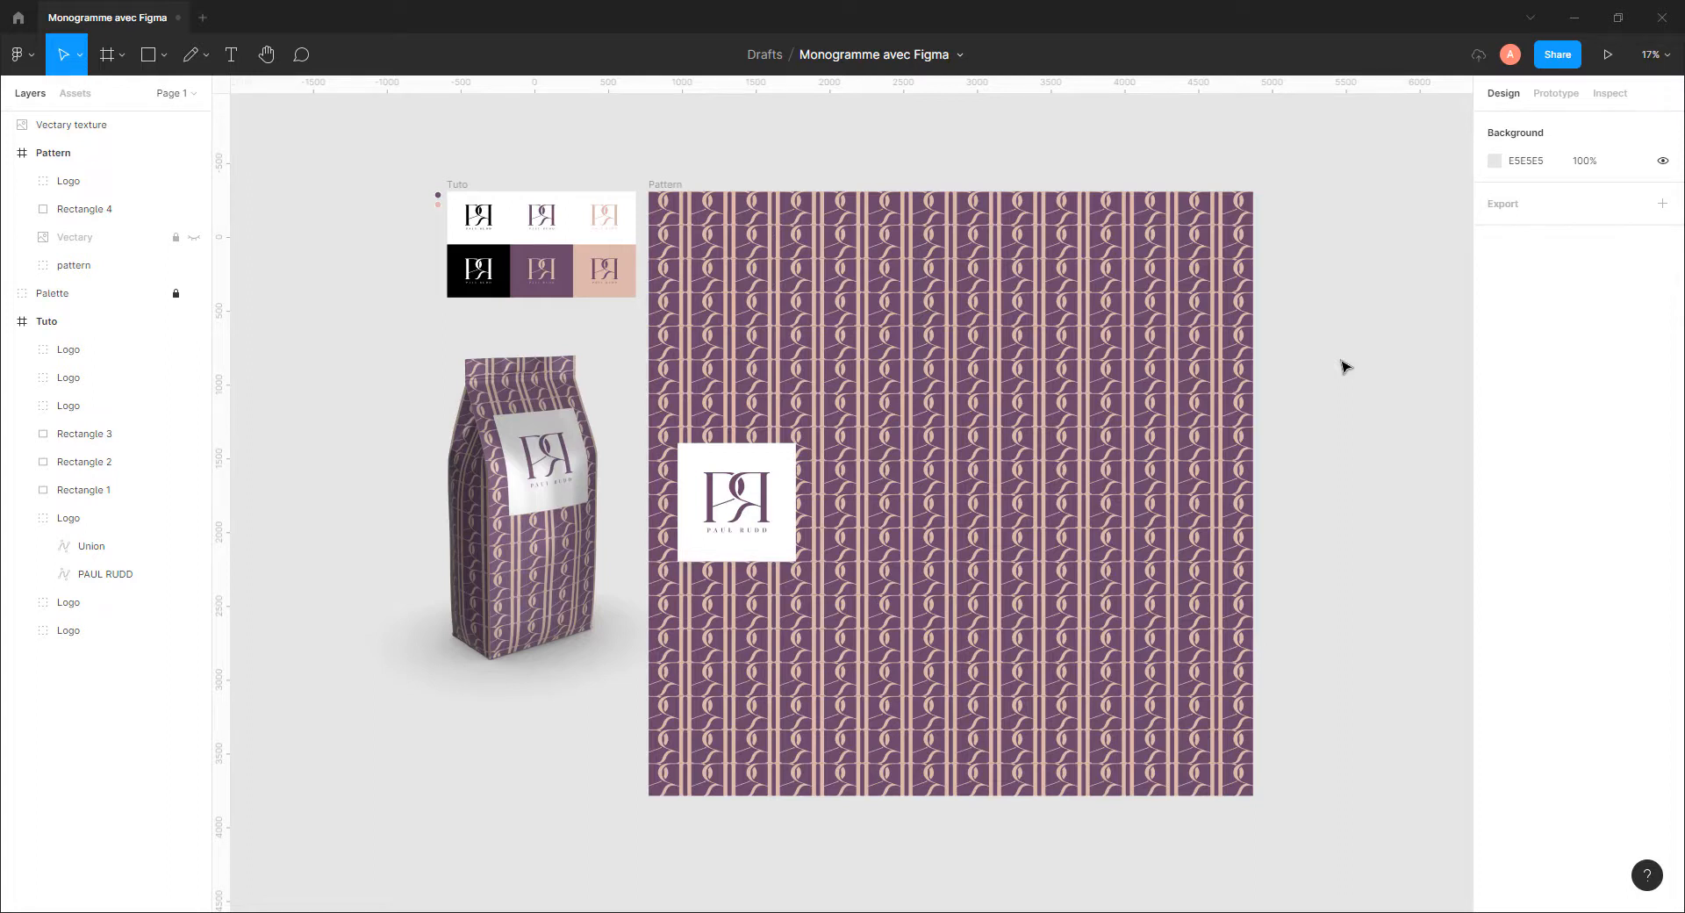
Send the bag image behind the frames and move it to the empty canvas left of the Tuto frame
click(549, 524)
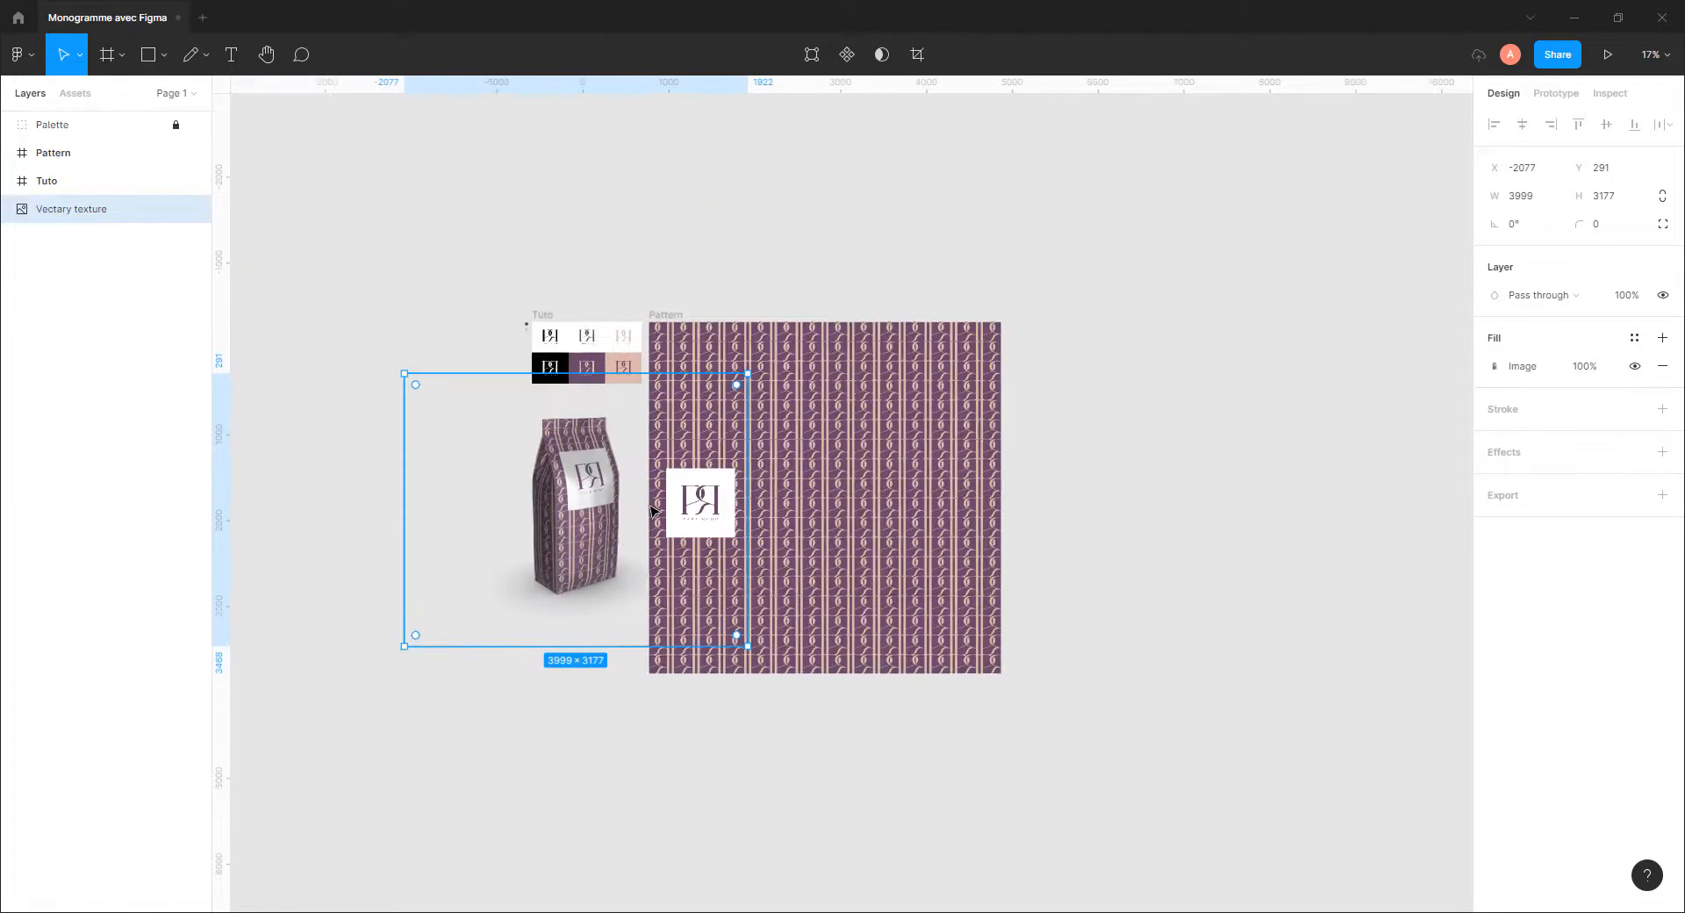
scroll(659, 492, left, 5)
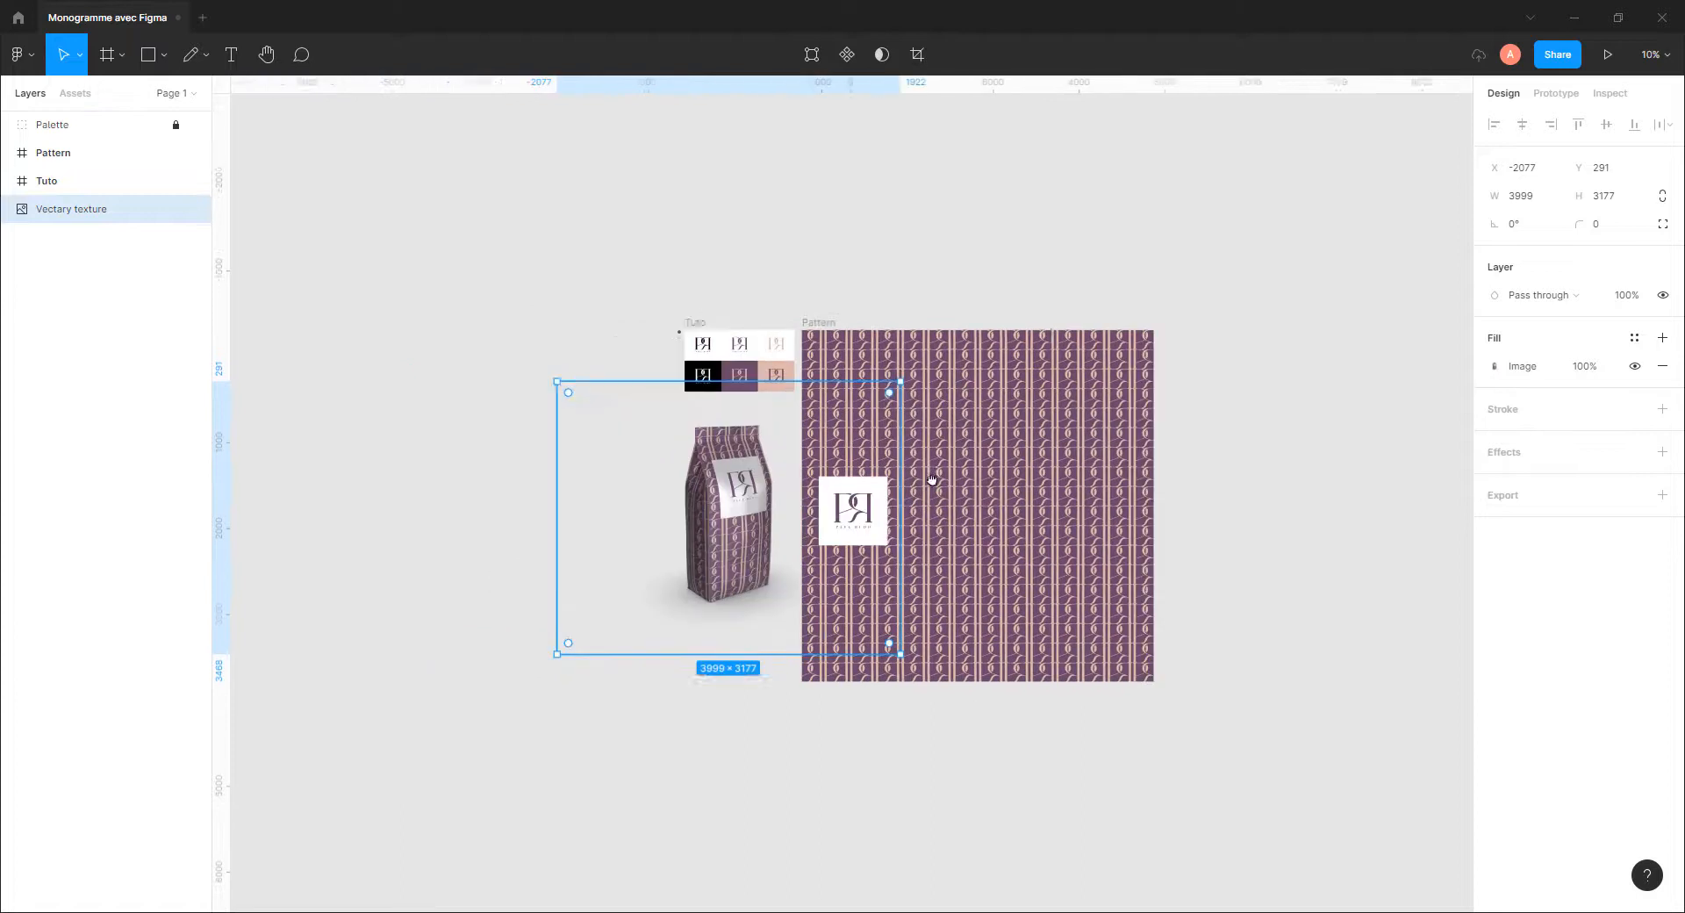
drag(858, 487, 688, 502)
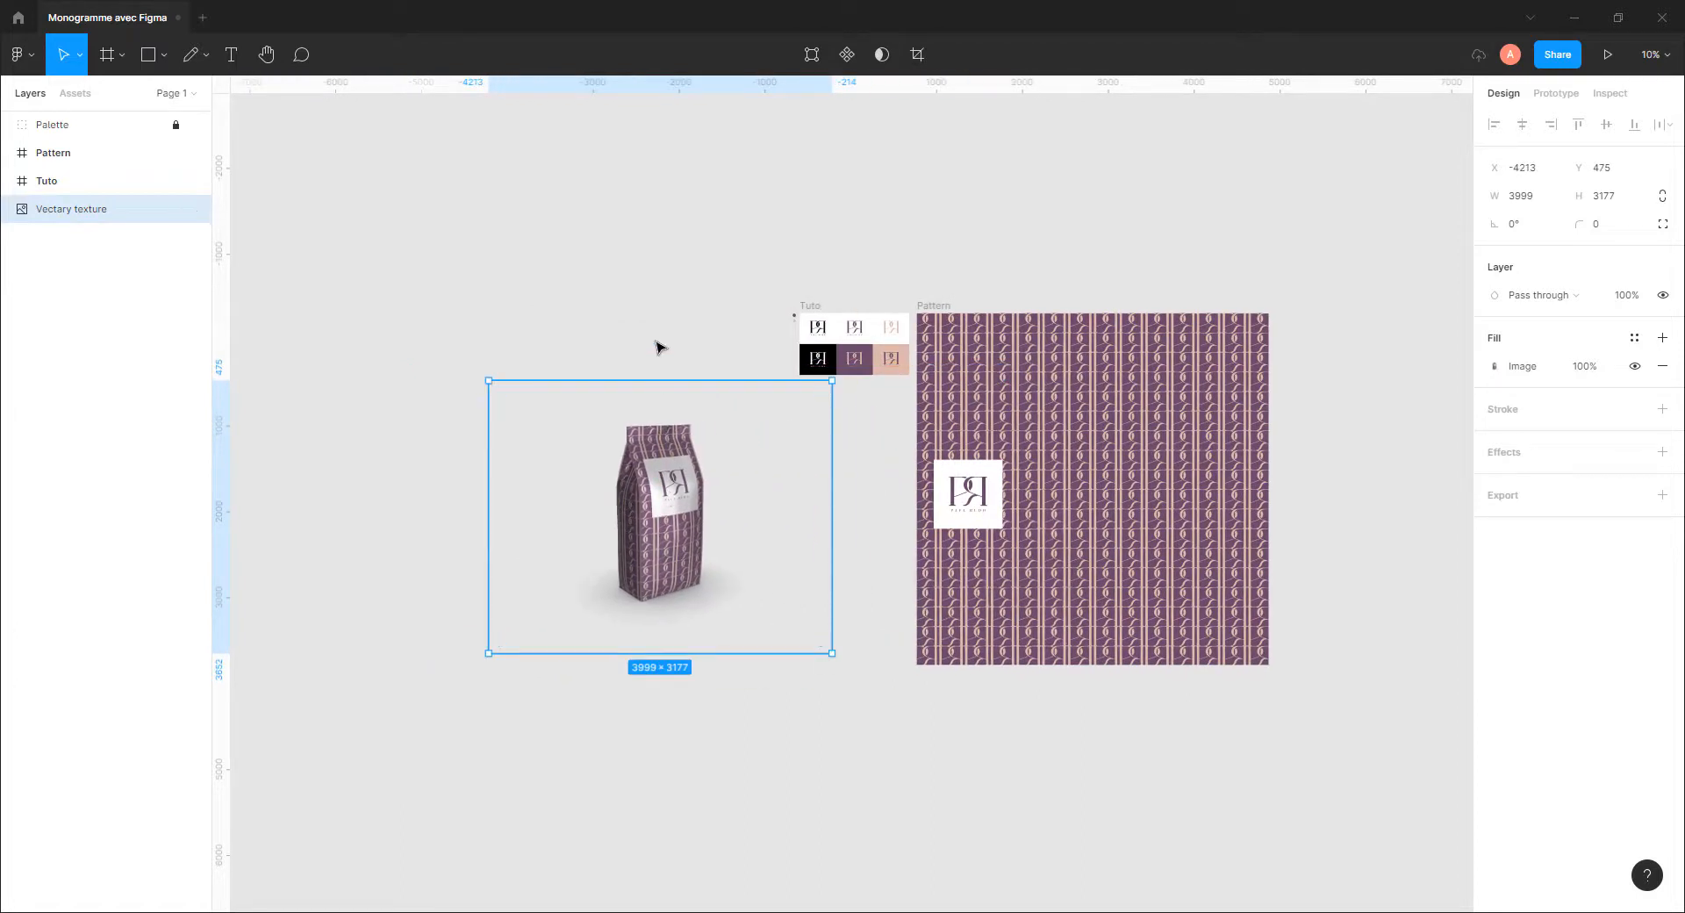
Duplicate the Tuto frame directly below itself, name the copy Mockup, and delete all its logos and rectangles
click(690, 355)
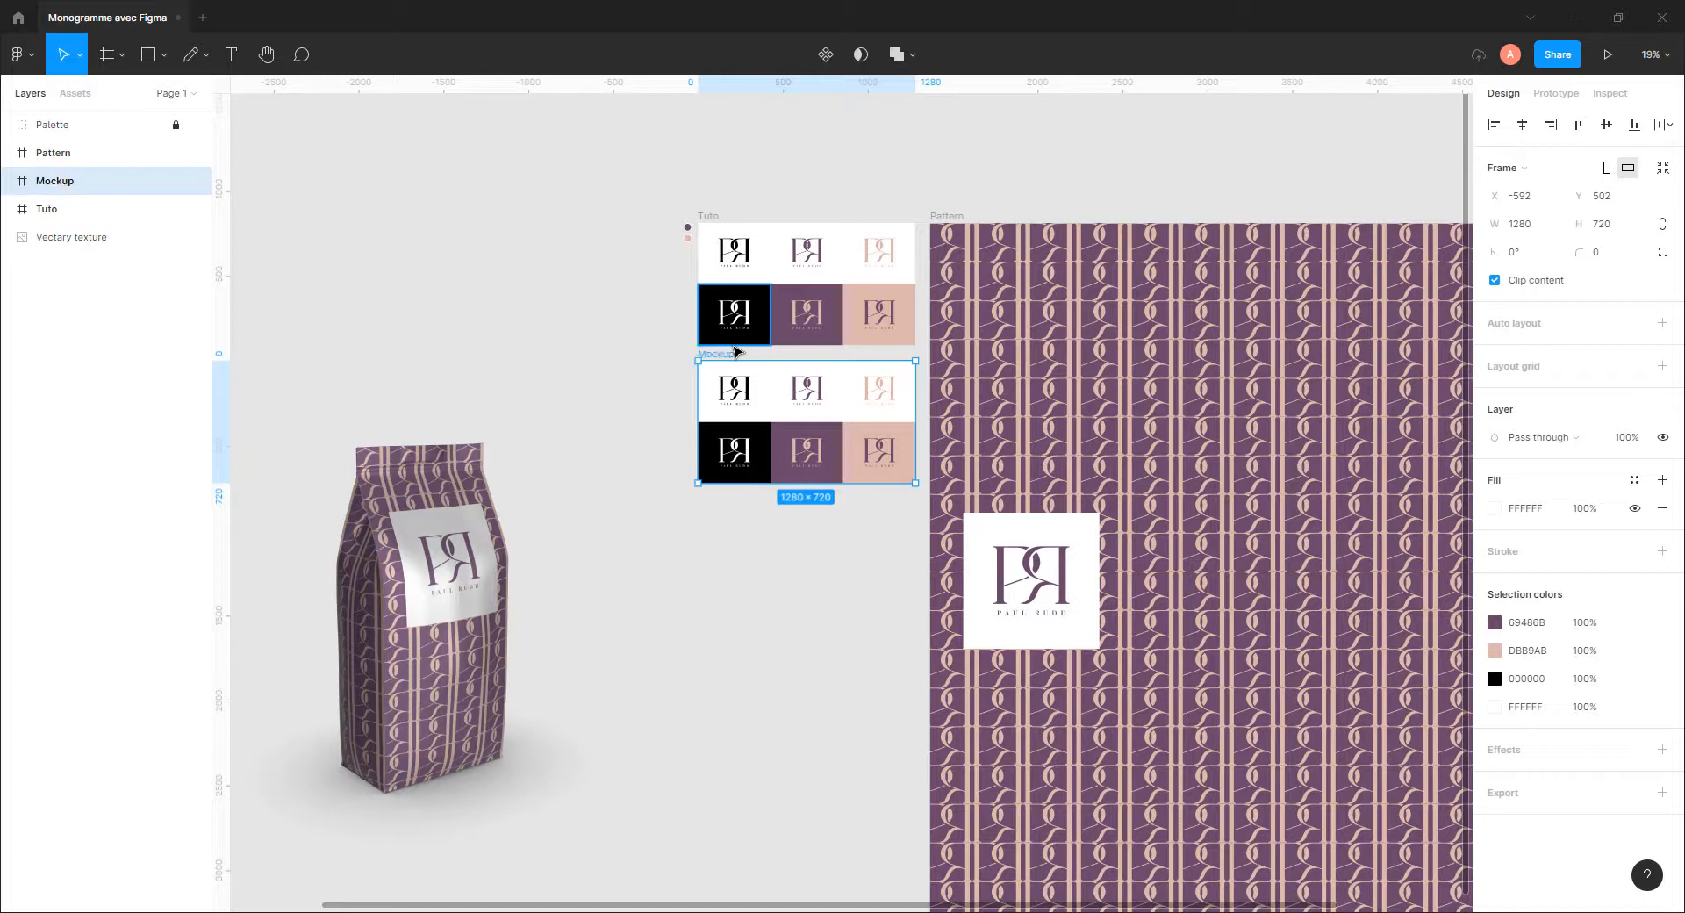
click(795, 492)
scroll(798, 479, up, 5)
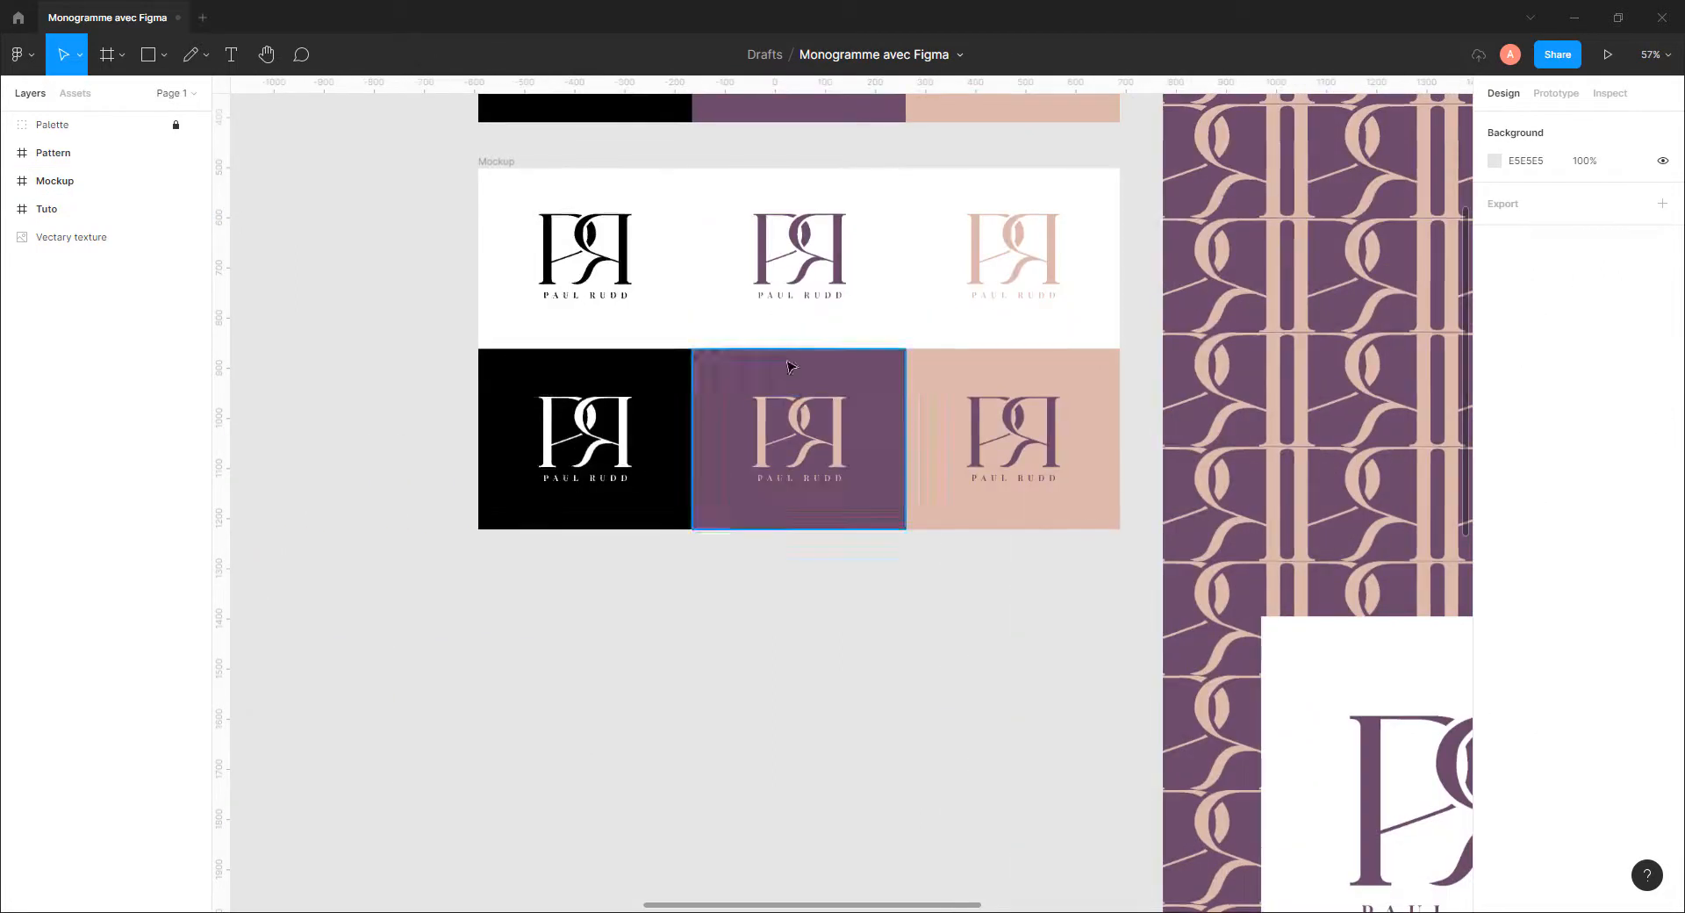
click(566, 253)
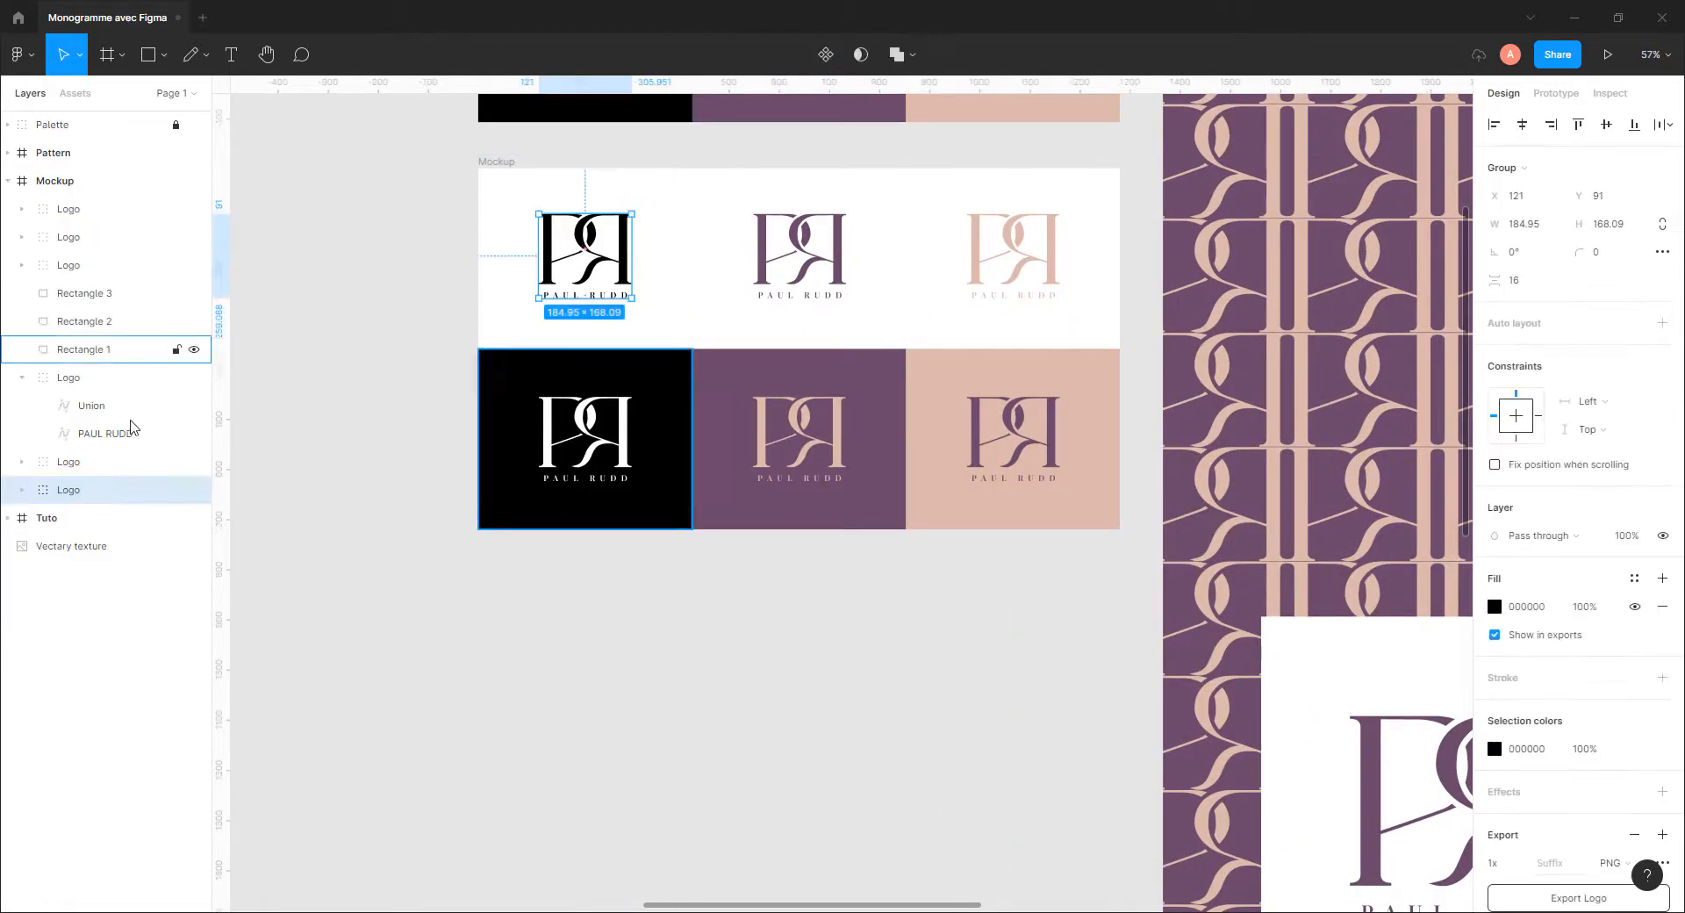
click(74, 212)
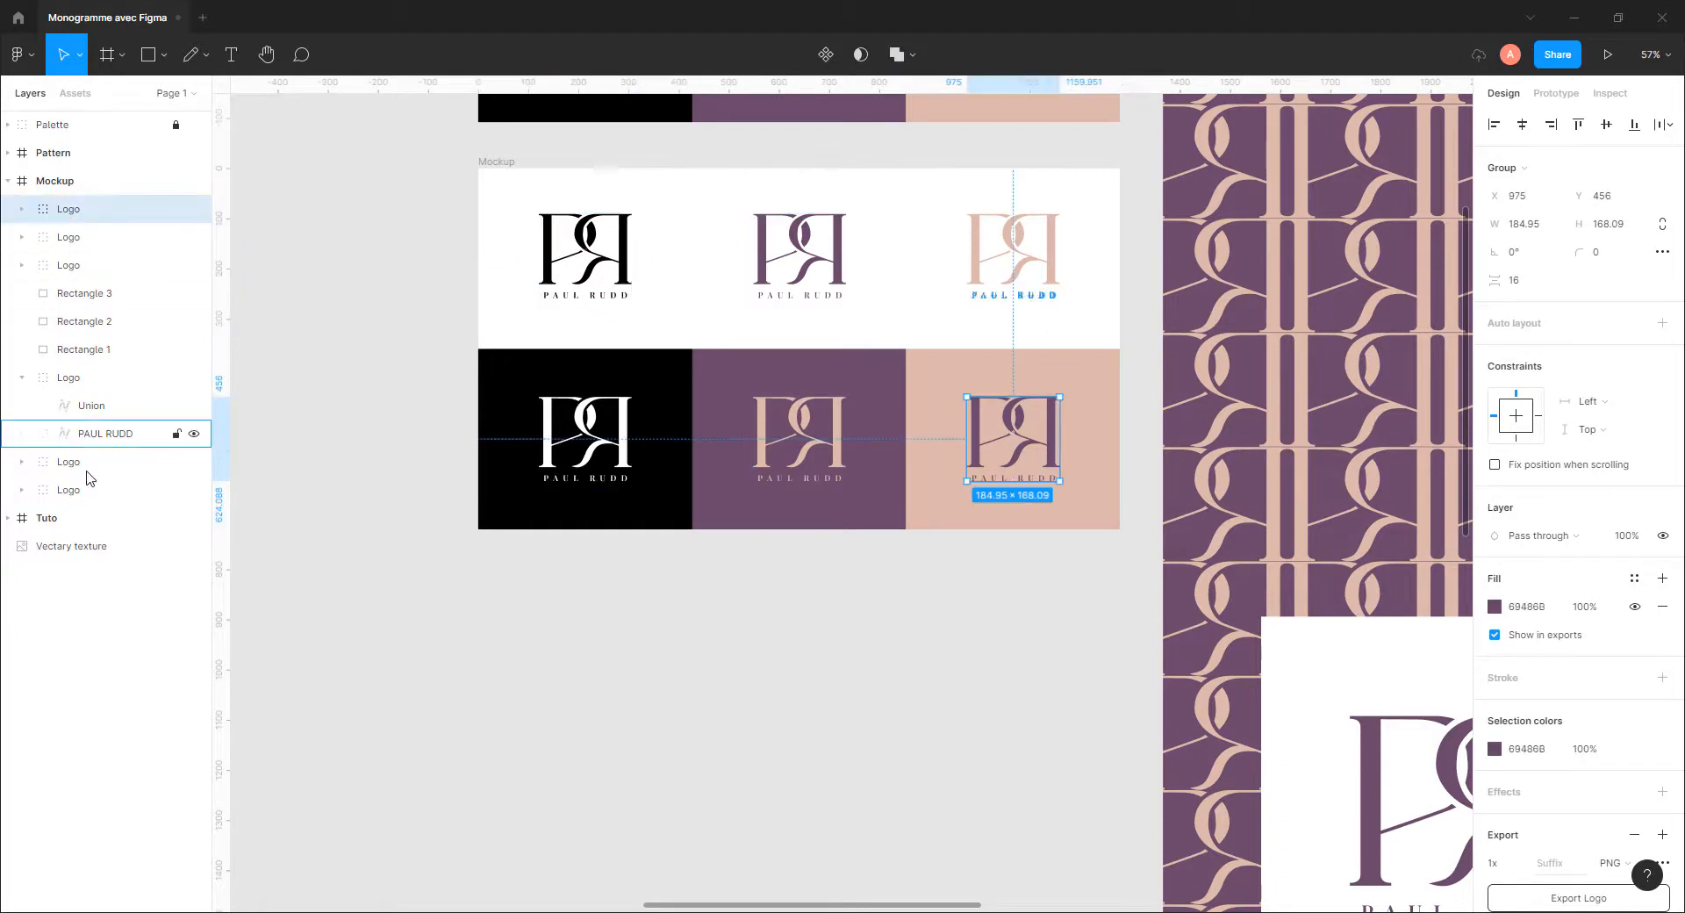
shift+click(85, 488)
key(Delete)
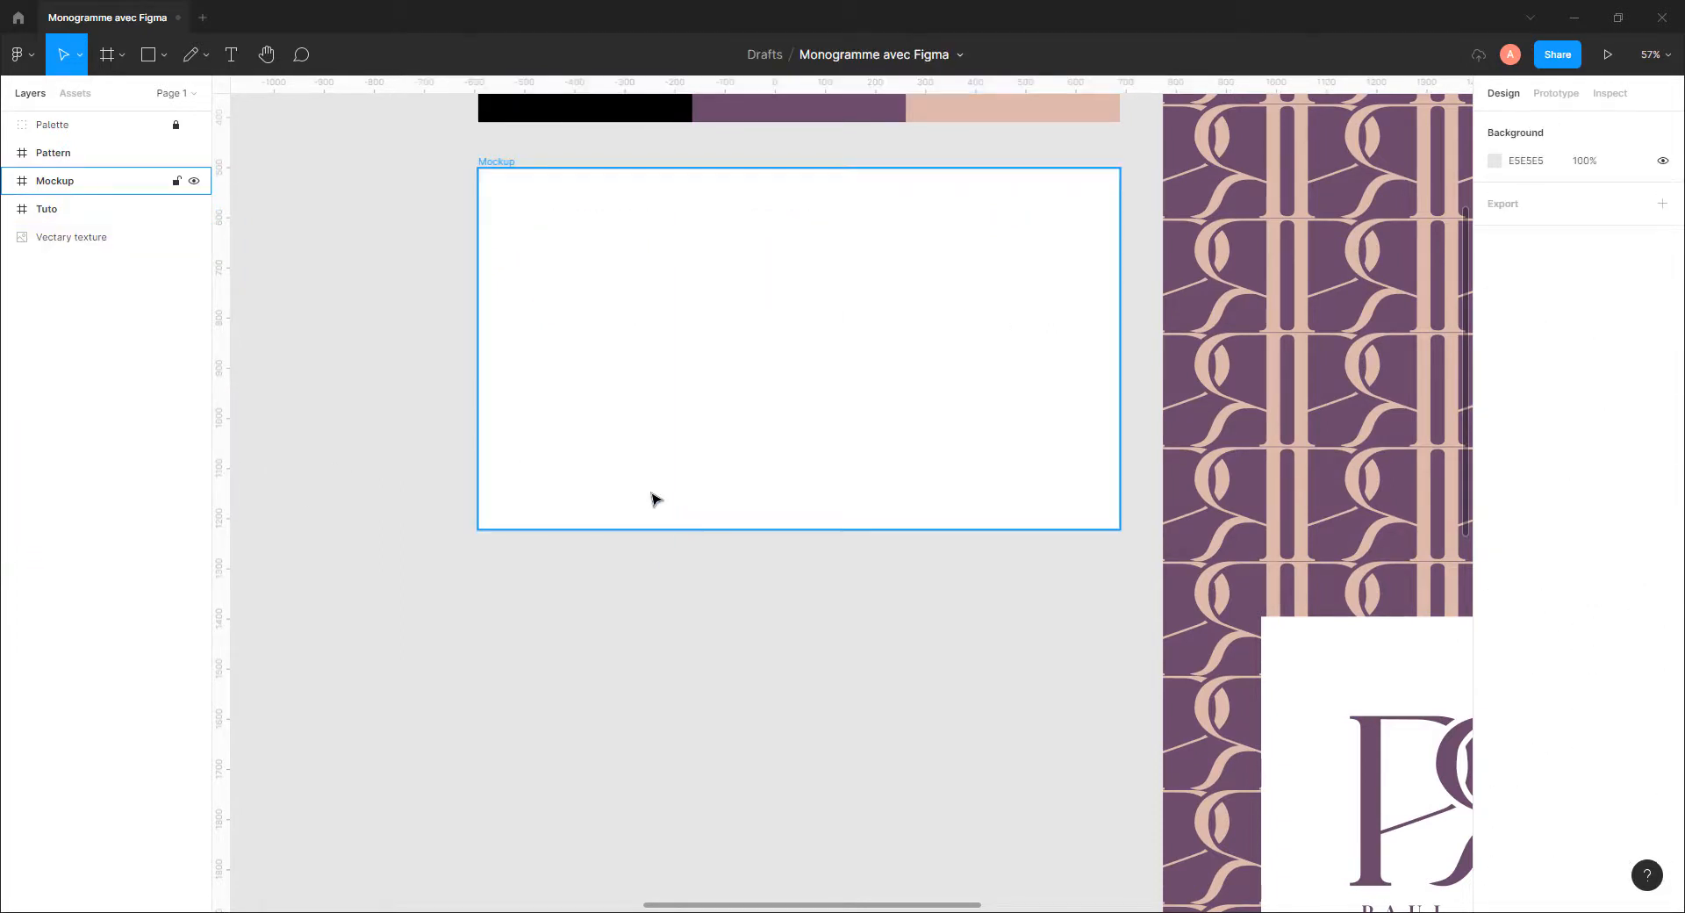
click(671, 518)
Move the bag image into the empty Mockup frame
scroll(683, 553, down, 3)
scroll(688, 553, down, 2)
click(316, 645)
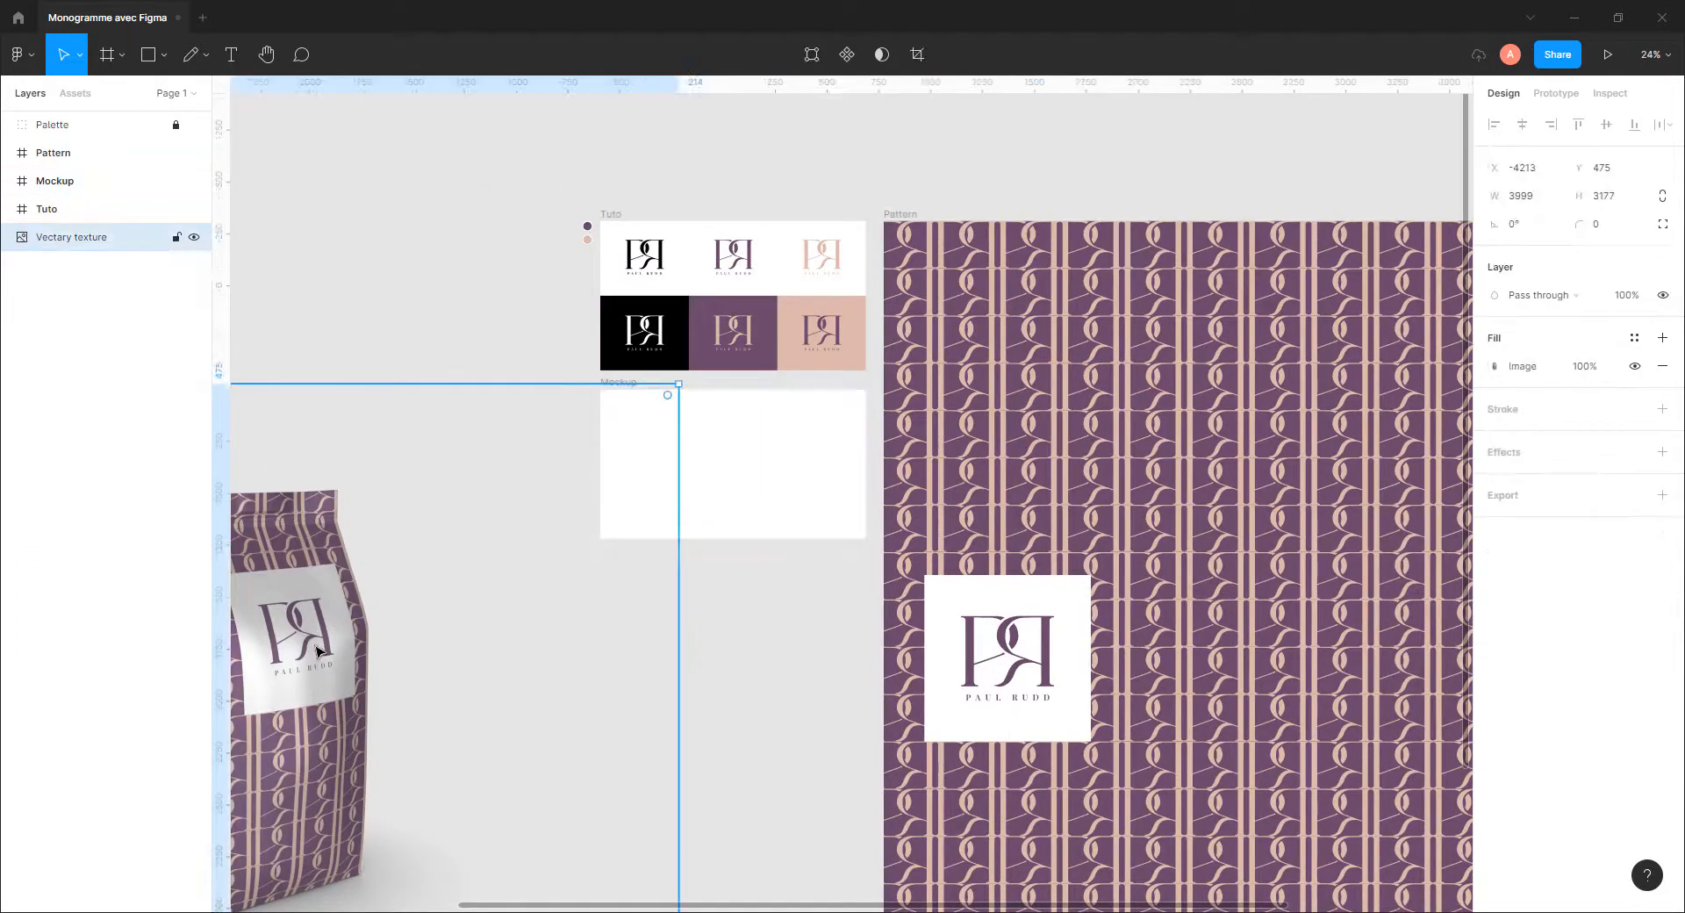
drag(316, 645, 766, 473)
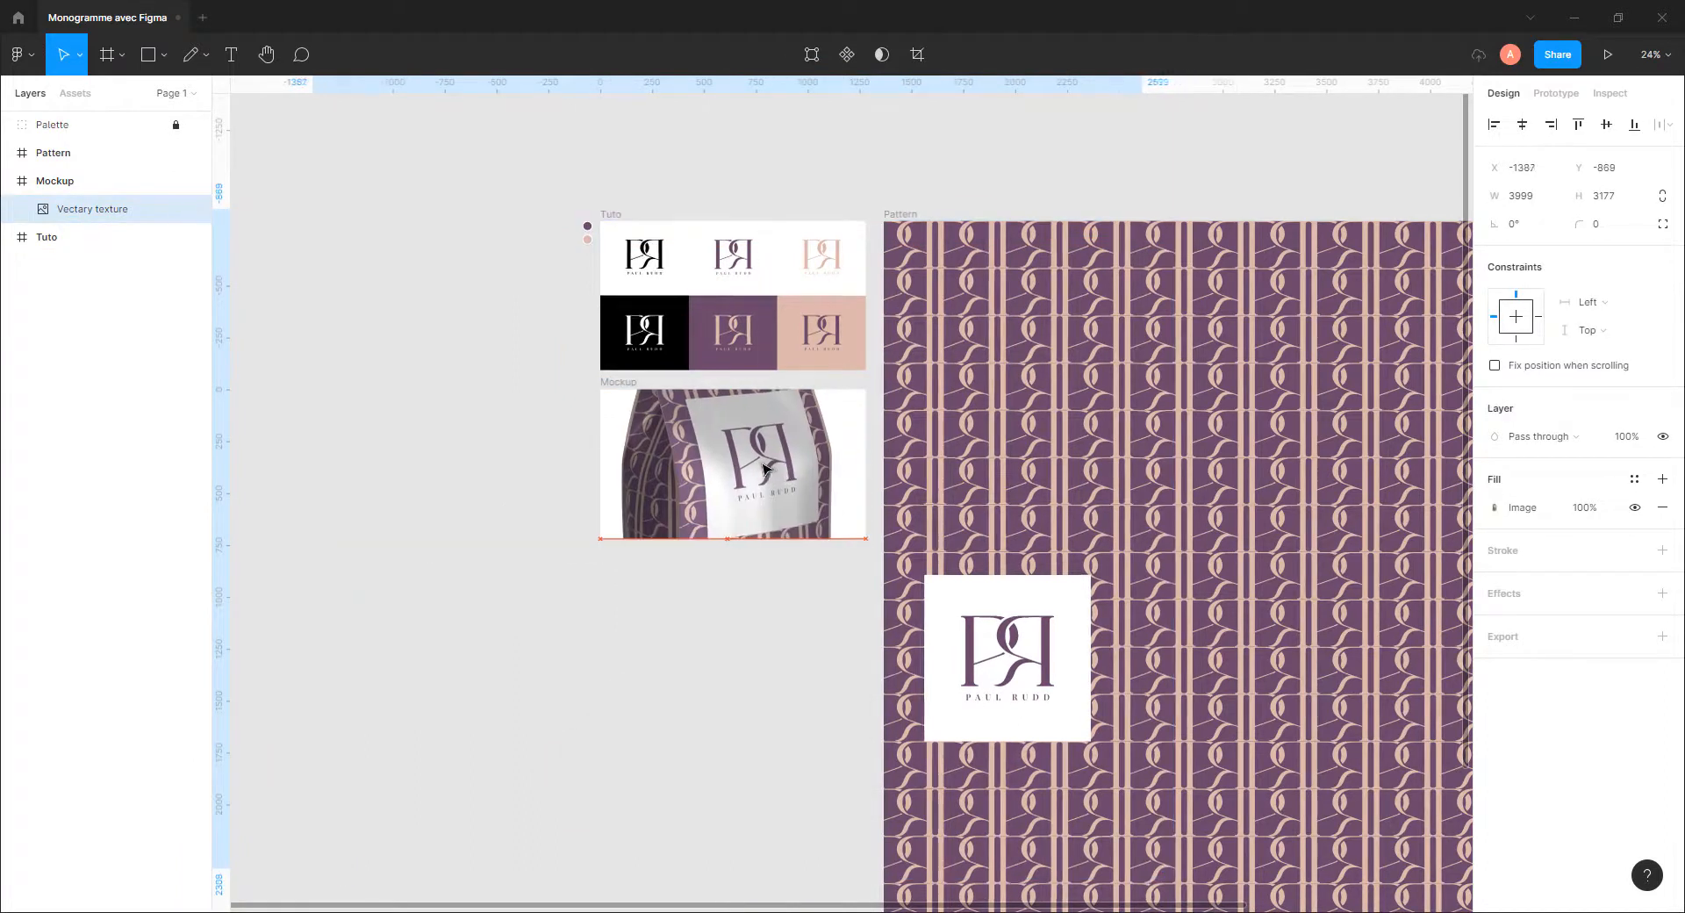
Scale the bag image down proportionally to 1111 × 883 so the whole bag fits in the Mockup frame
scroll(723, 475, up, 4)
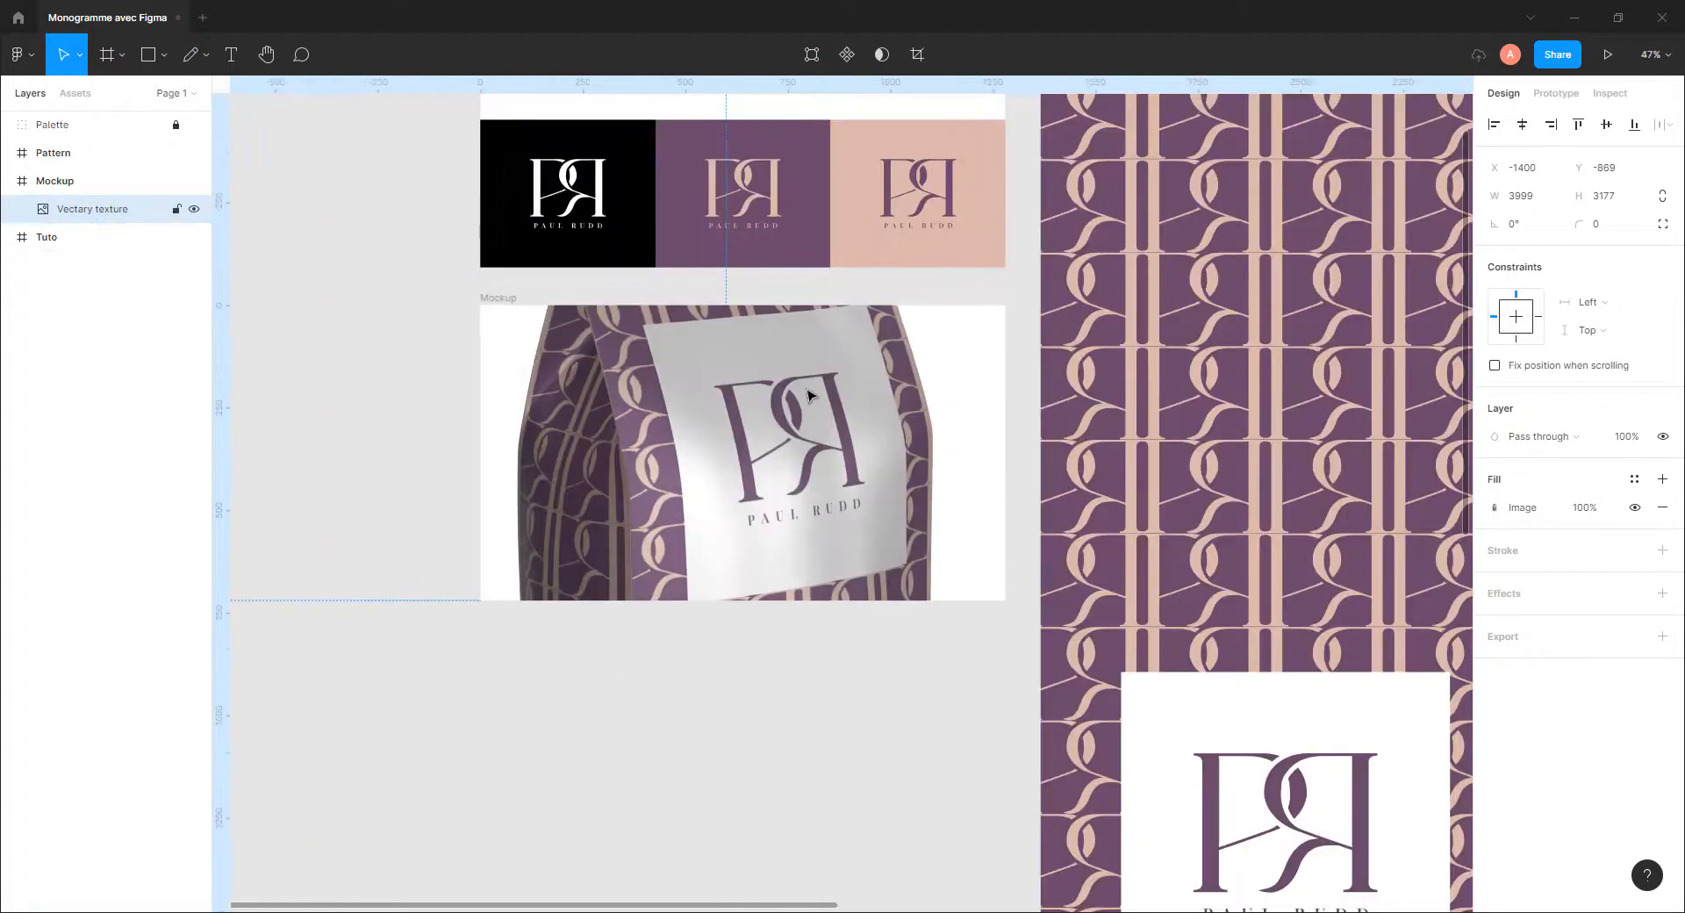
scroll(807, 395, down, 3)
drag(1235, 131, 923, 381)
drag(773, 464, 807, 395)
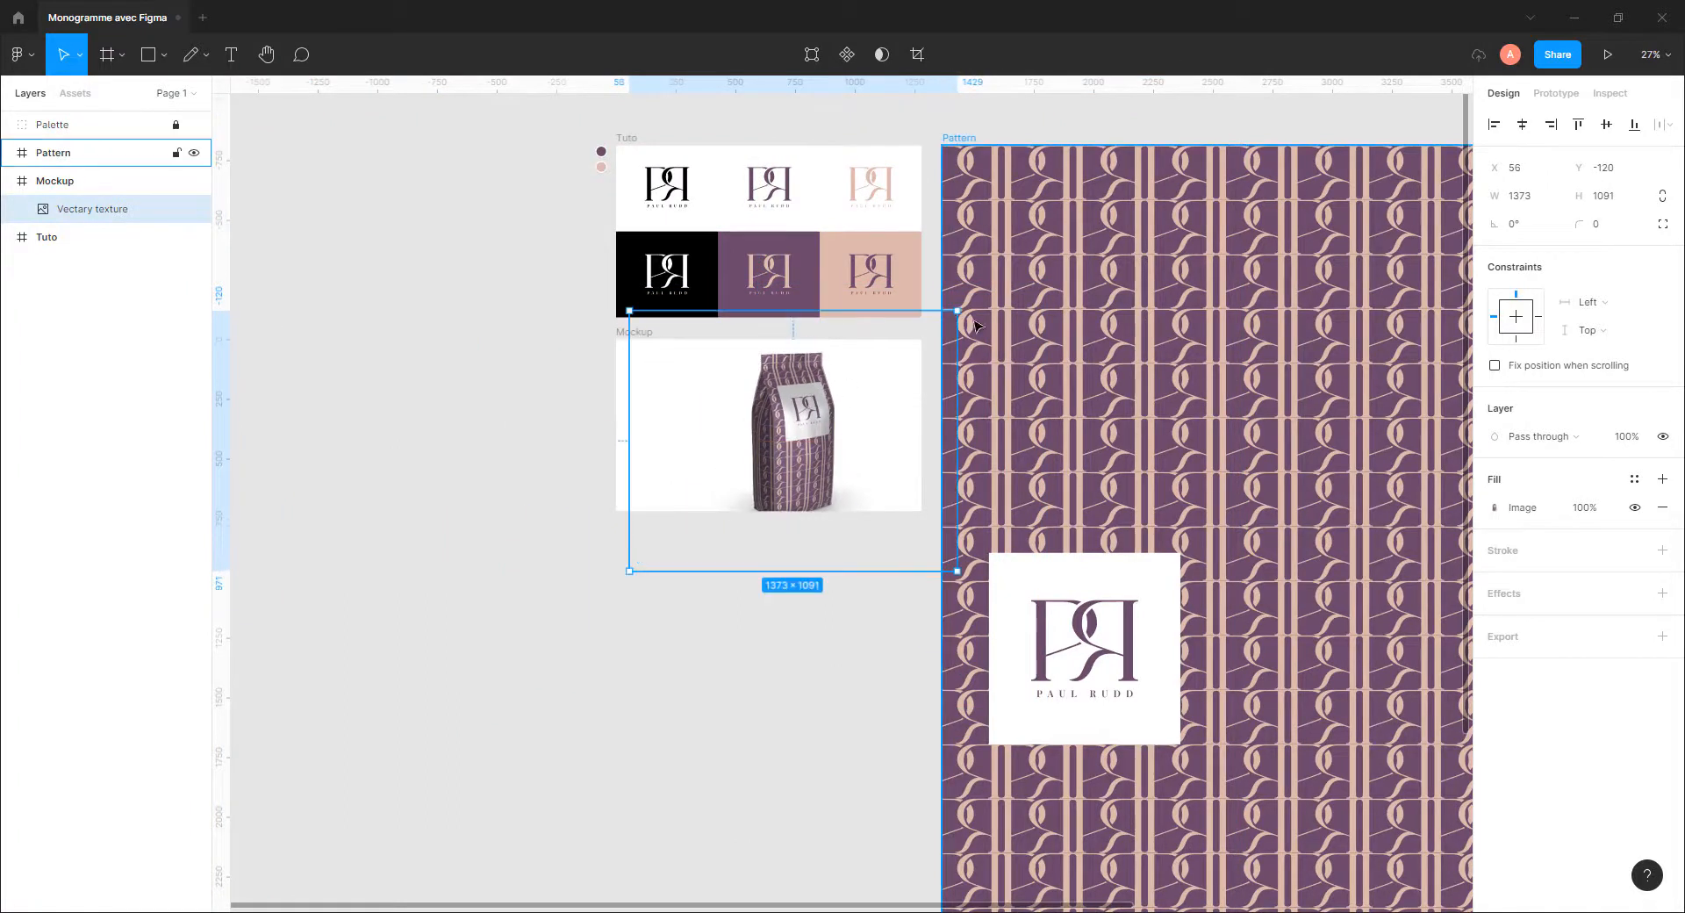
drag(958, 311, 925, 337)
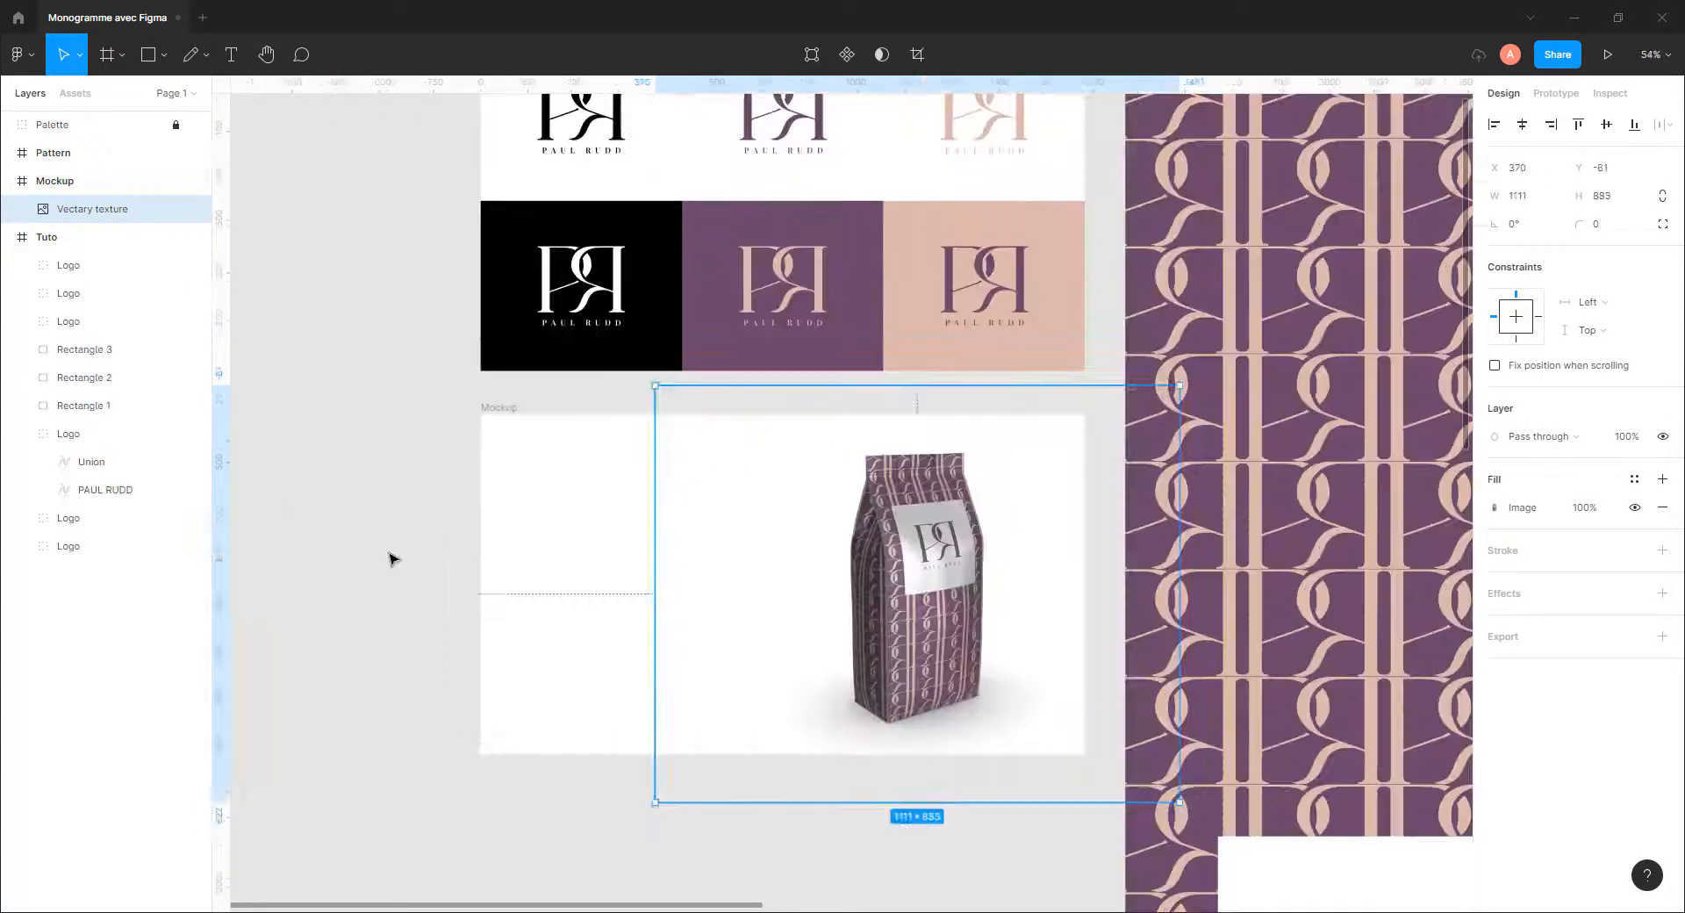
Centre the bag image horizontally in the Mockup frame at X 84, Y -61
click(392, 561)
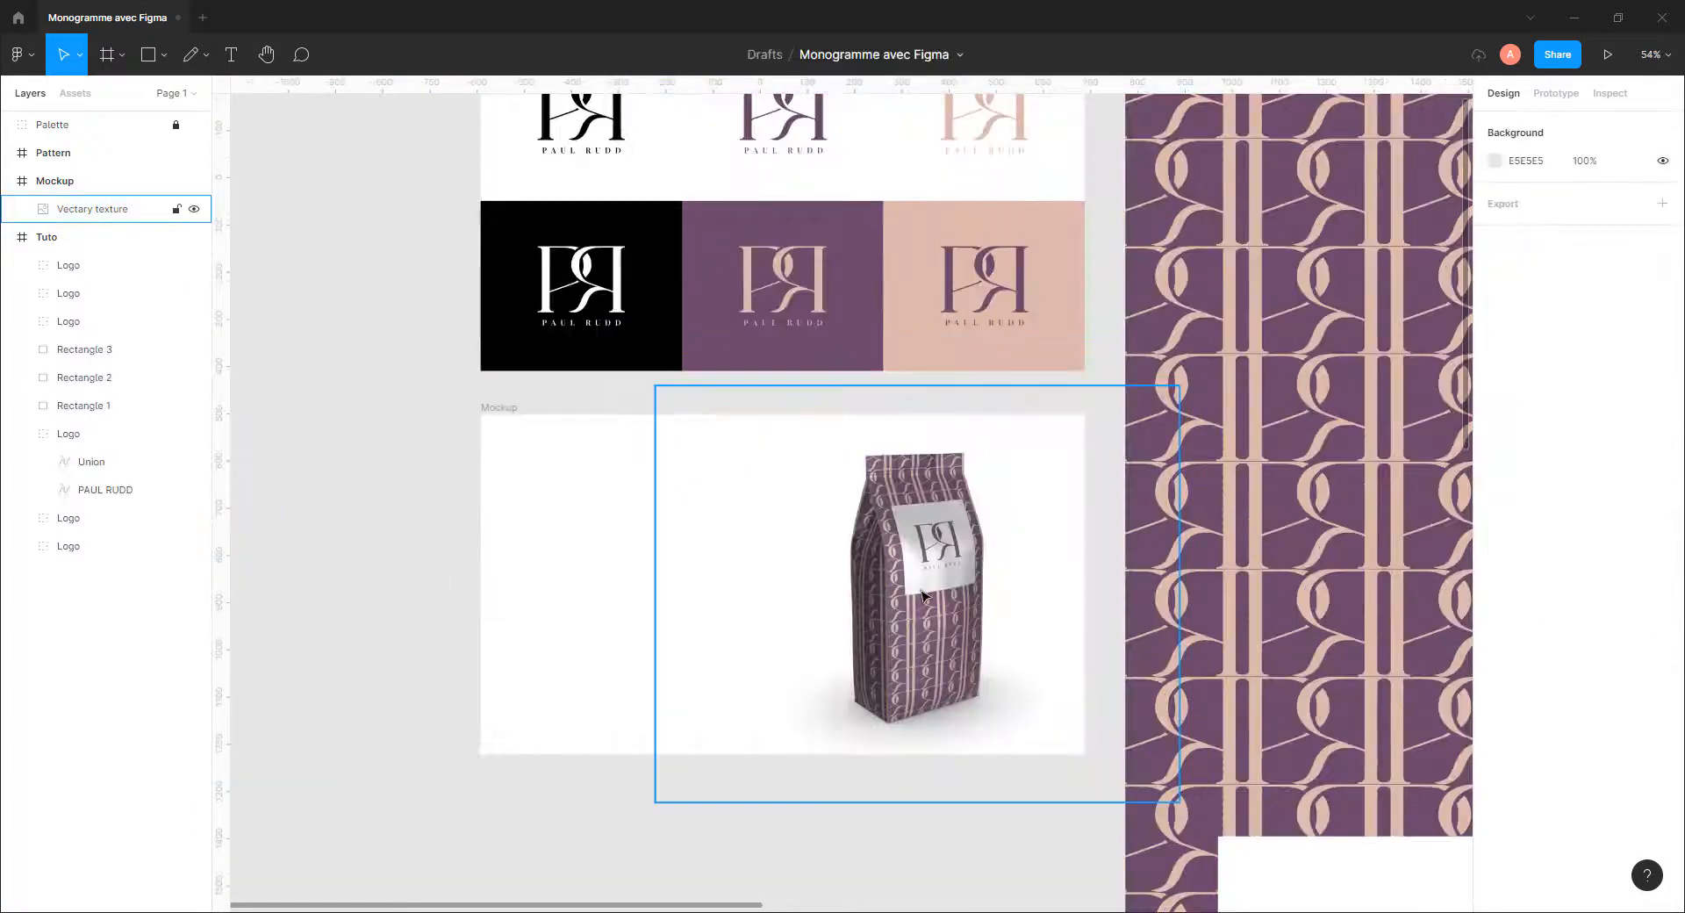
drag(932, 597, 806, 588)
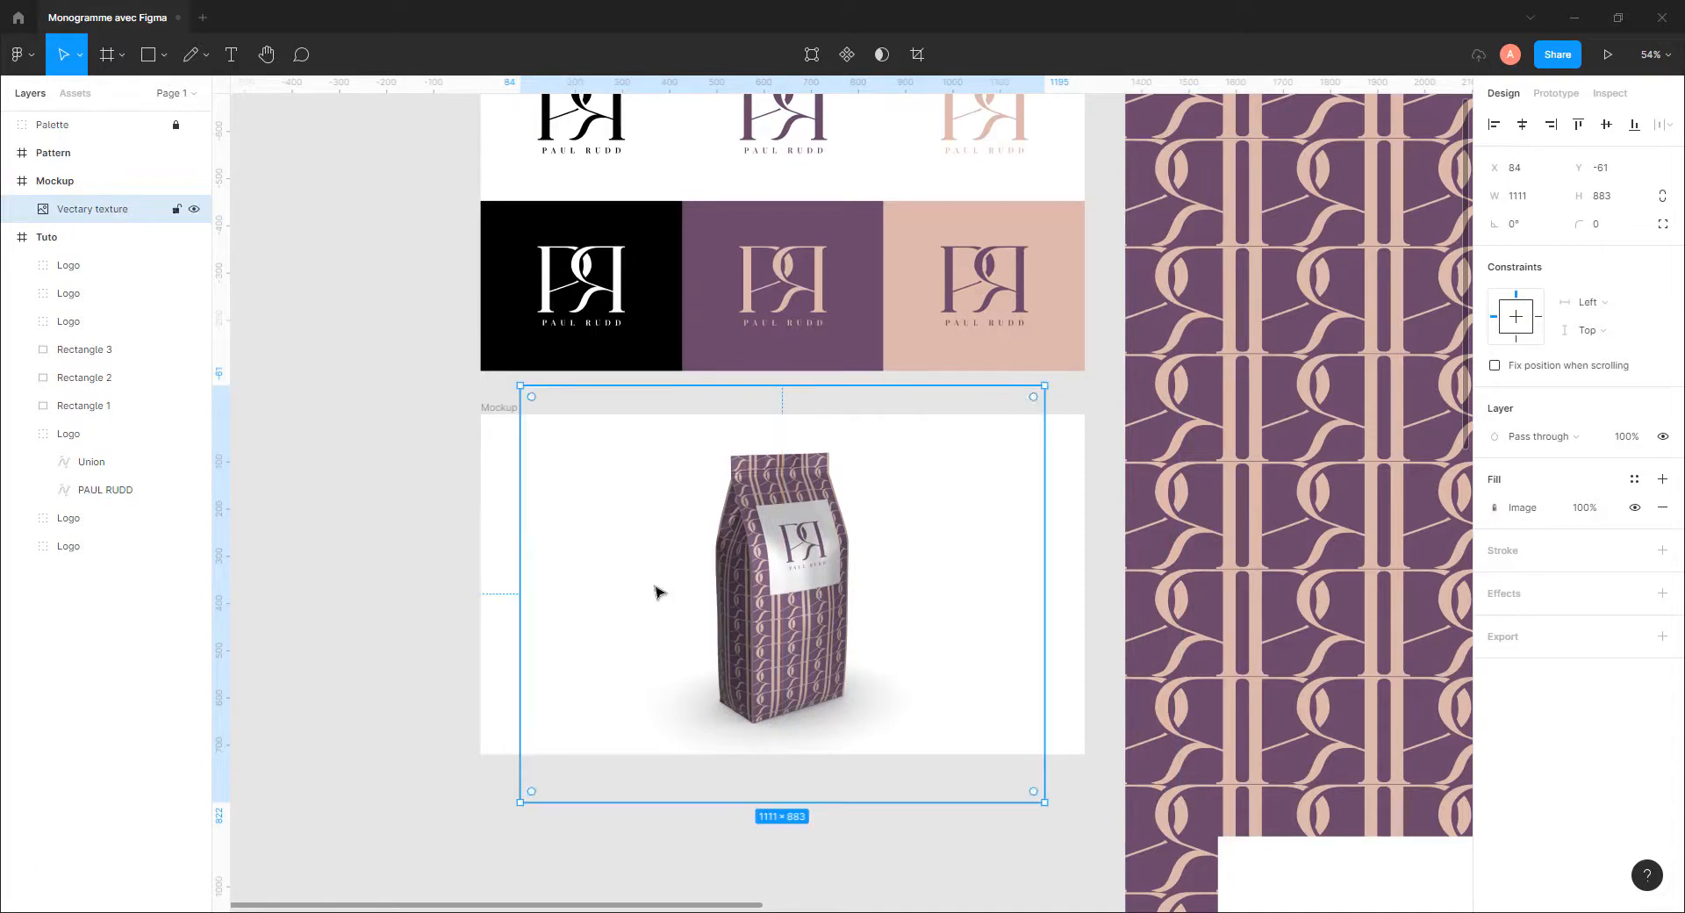
click(448, 559)
Collapse the contents of the Tuto and Mockup frames in the layer tree
scroll(736, 659, down, 2)
drag(1086, 578, 833, 488)
scroll(832, 488, down, 3)
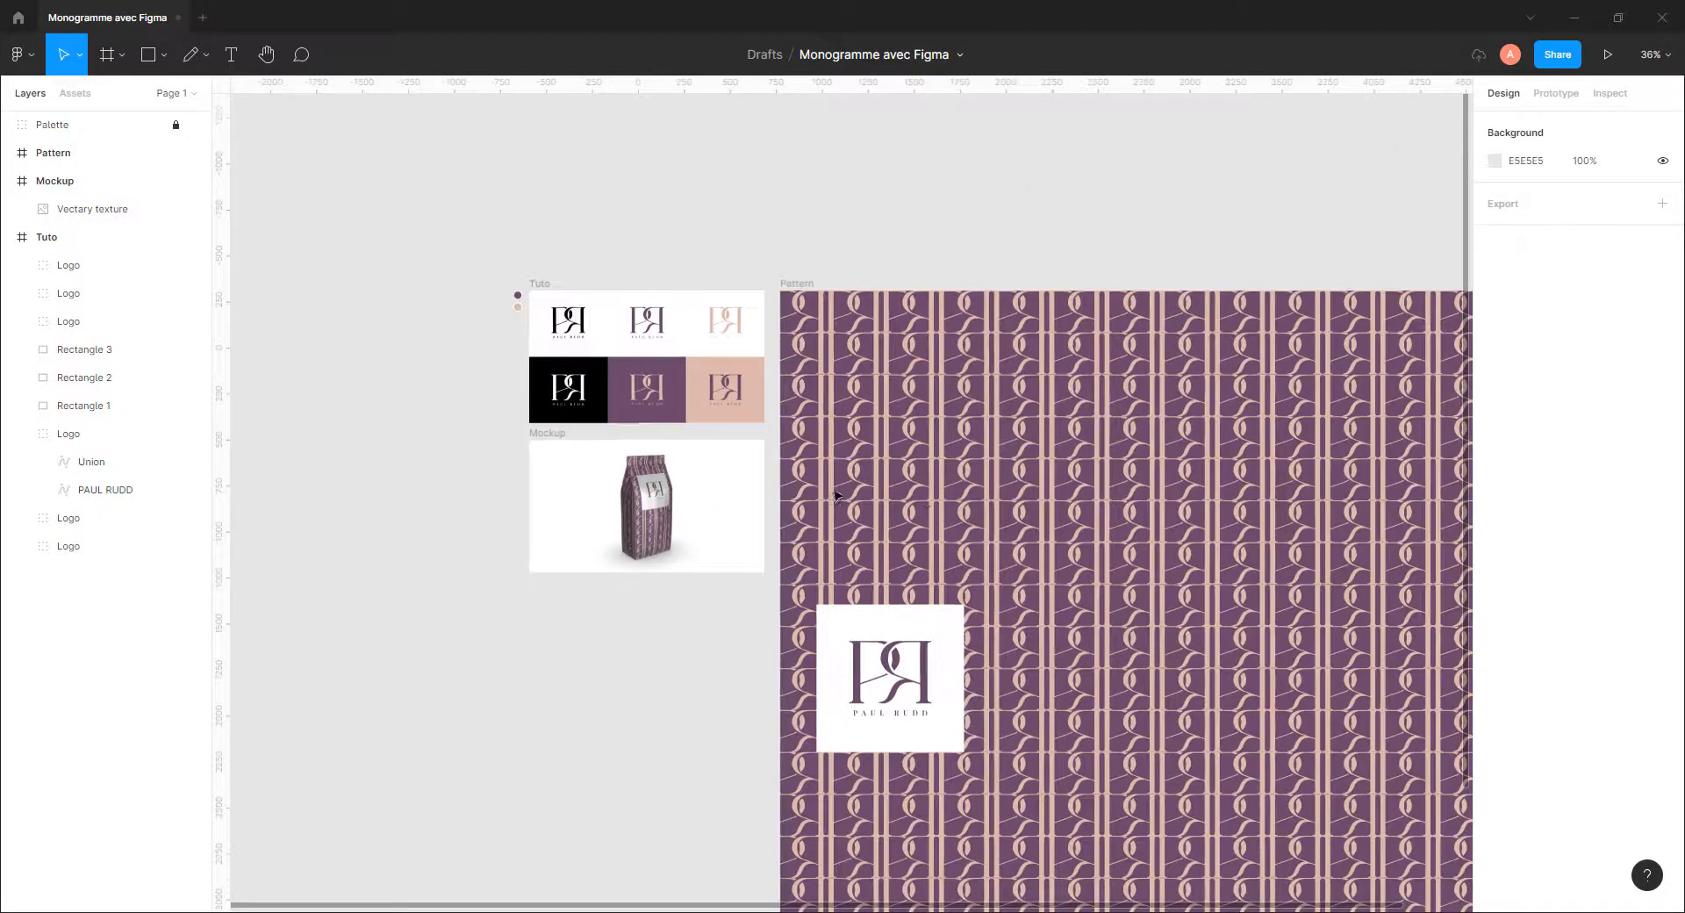
scroll(788, 450, up, 2)
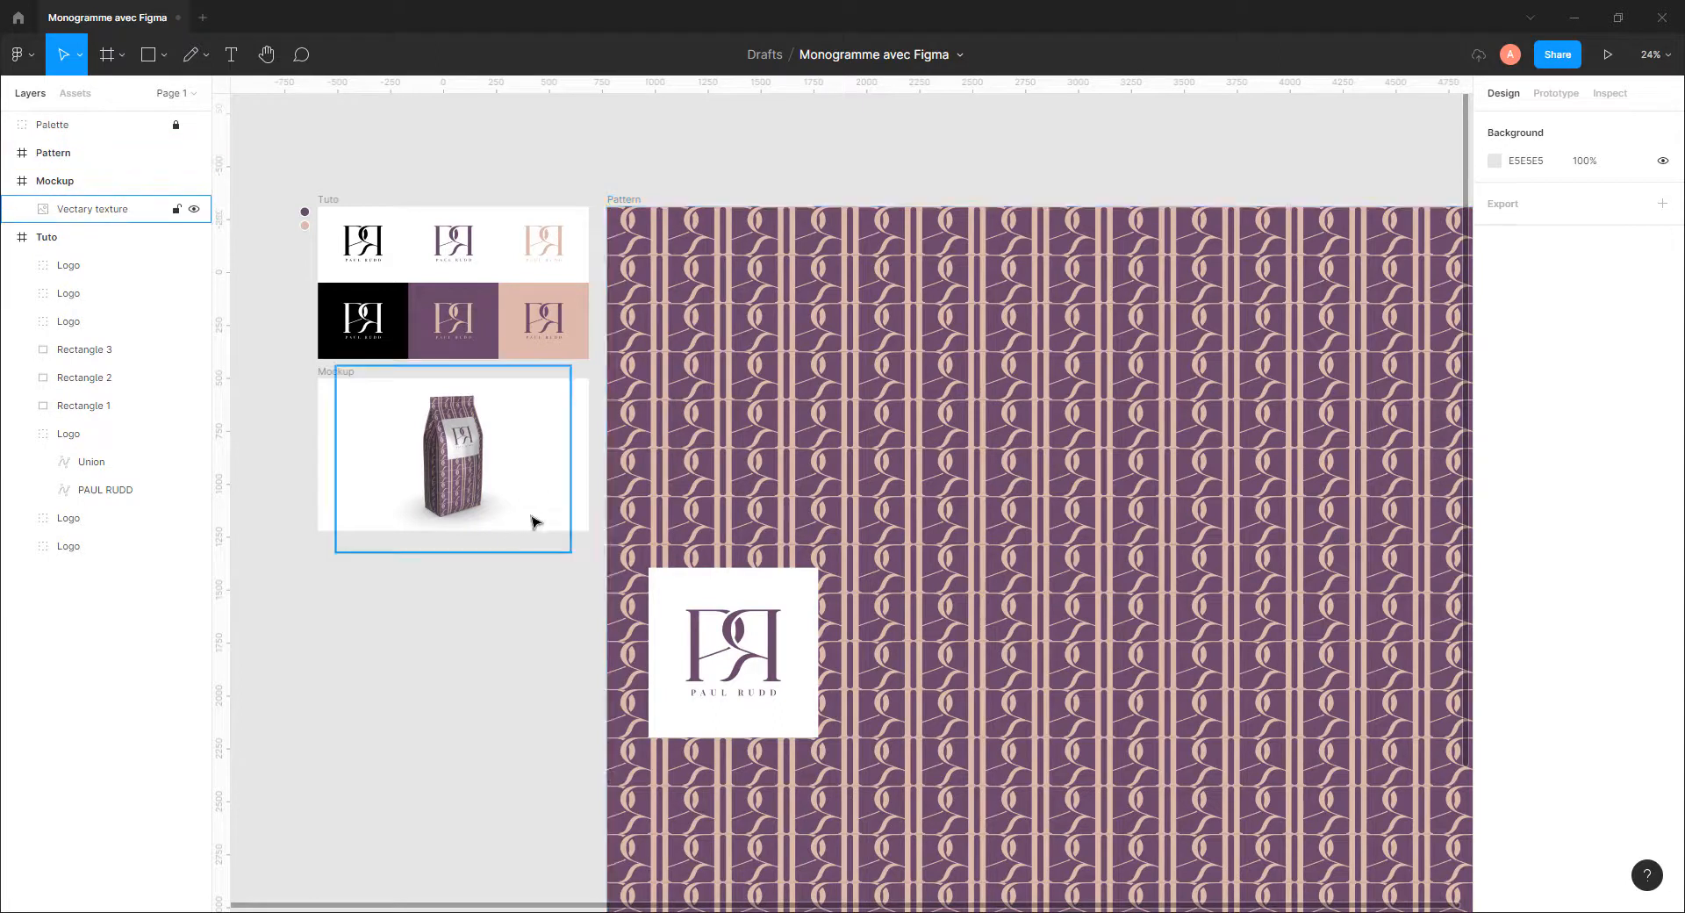
scroll(446, 475, up, 5)
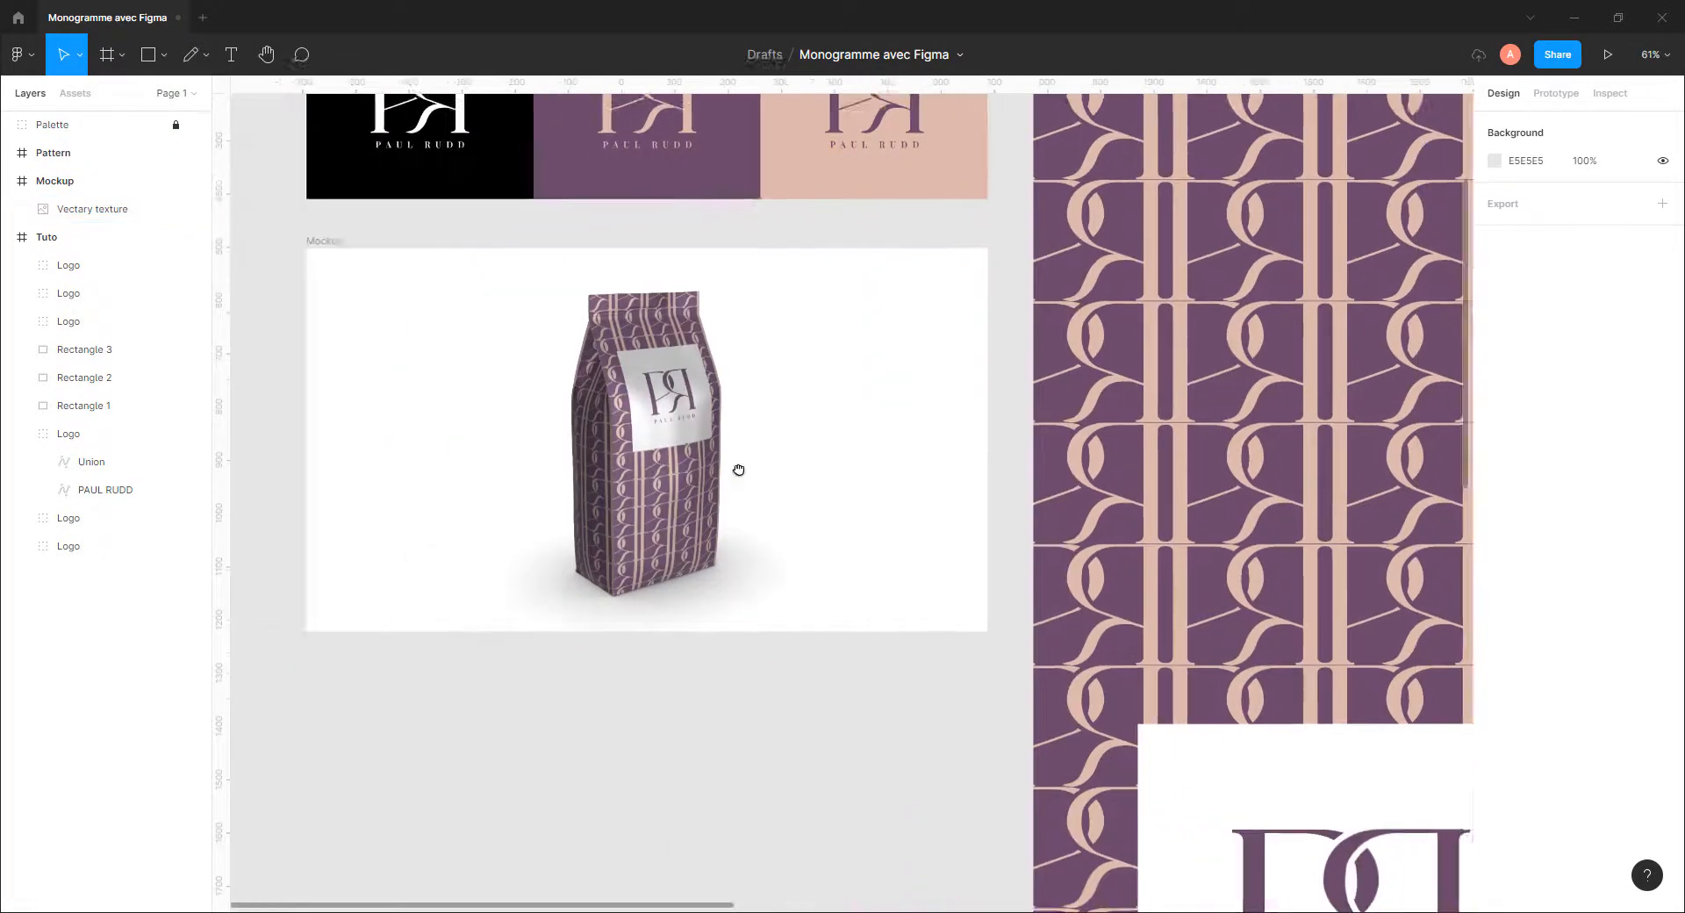
drag(742, 462, 825, 483)
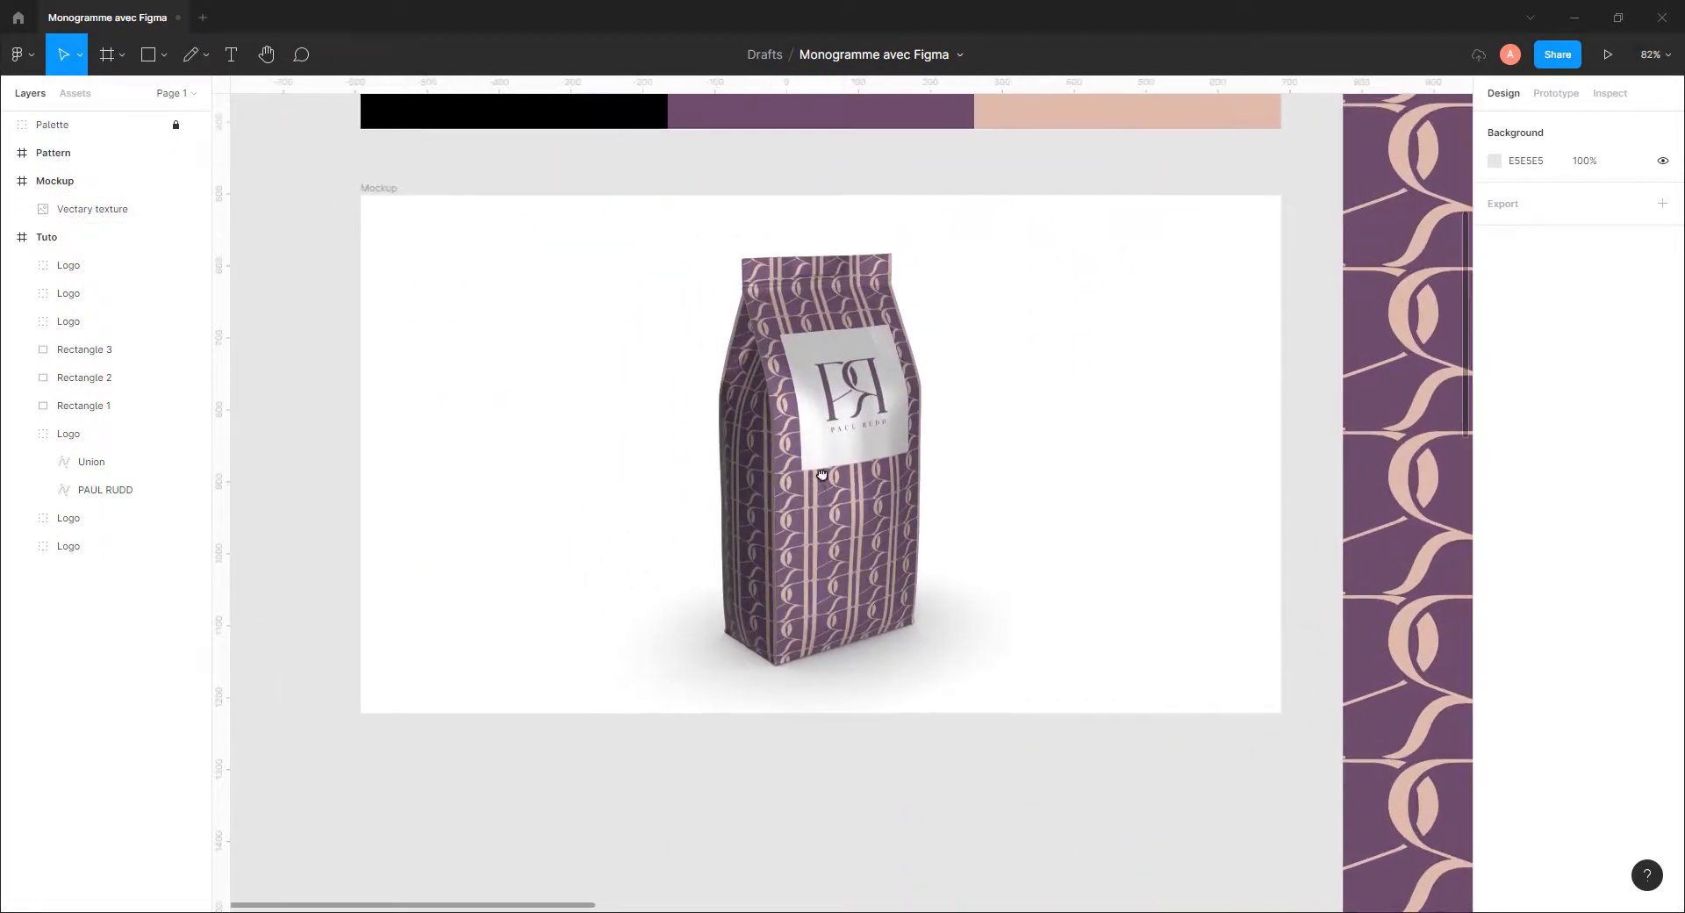
click(8, 237)
click(10, 181)
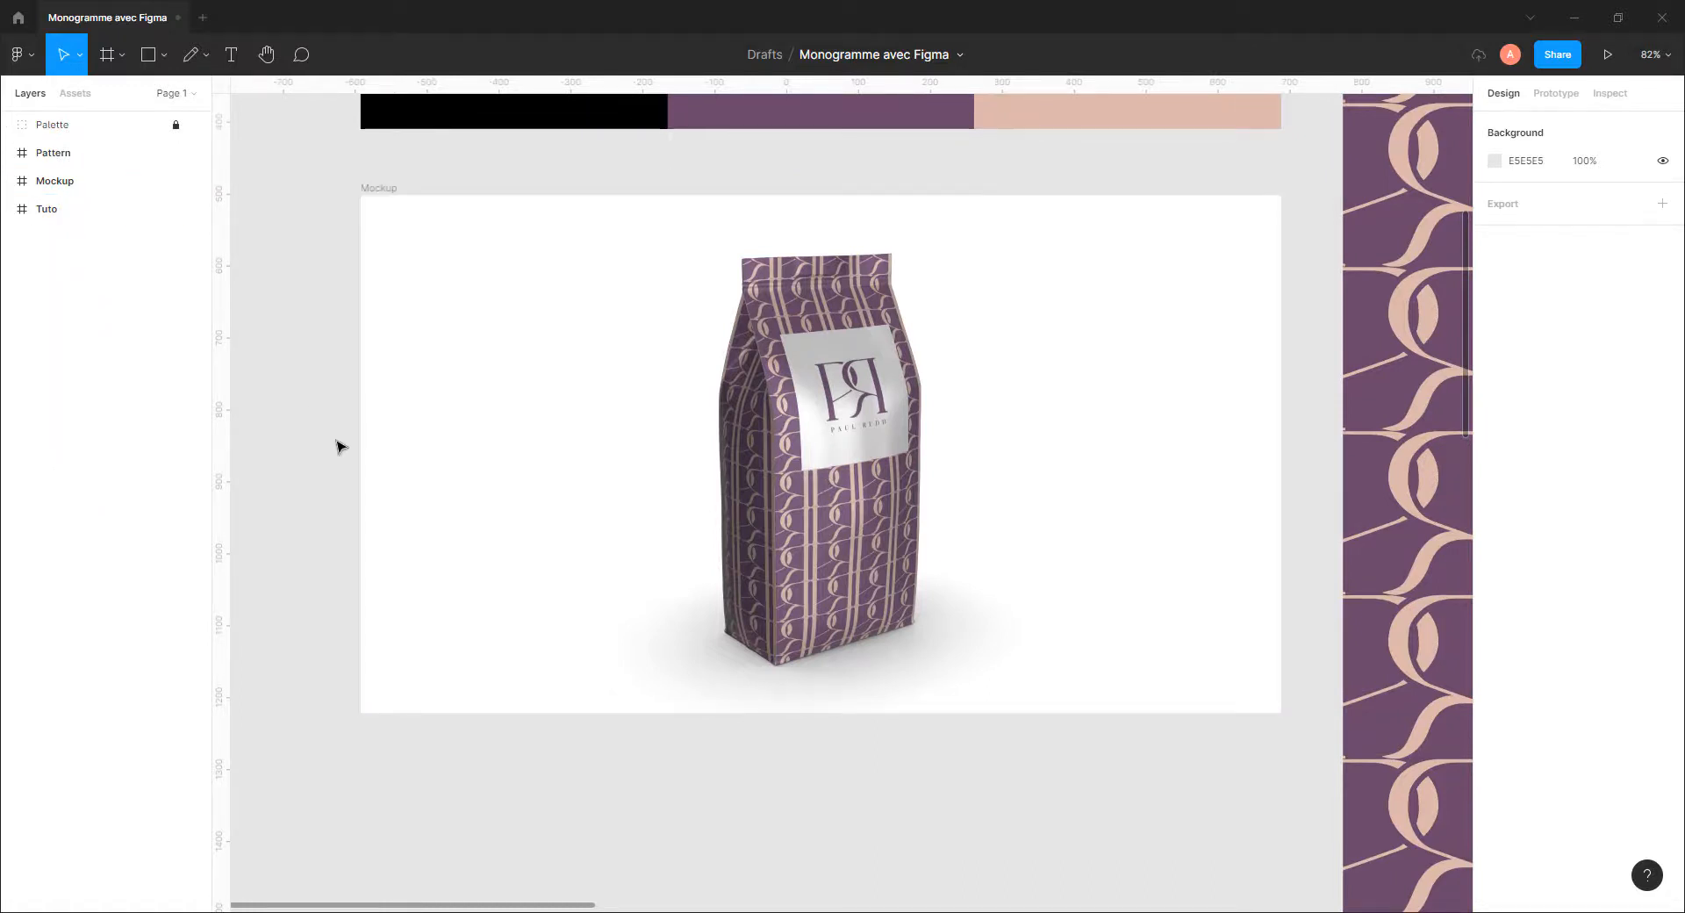
Open the Vectary 3D Elements plugin with the Tuto, Mockup and Pattern frames all in view
scroll(996, 443, down, 6)
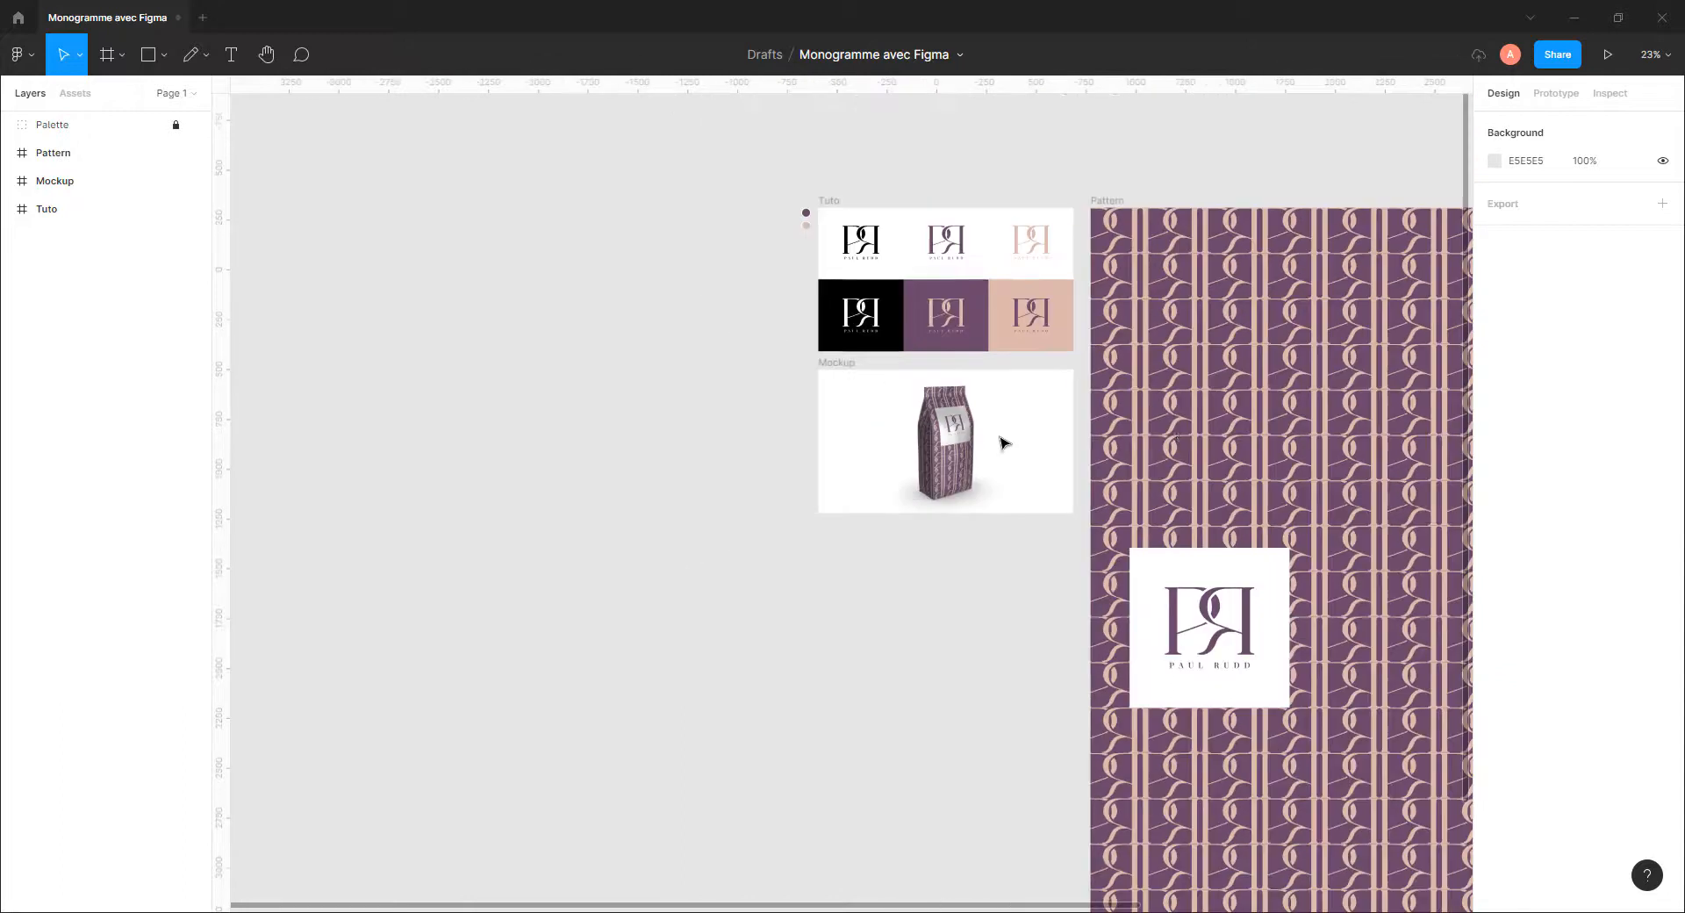
drag(1064, 430, 804, 376)
scroll(766, 417, down, 1)
scroll(766, 418, down, 1)
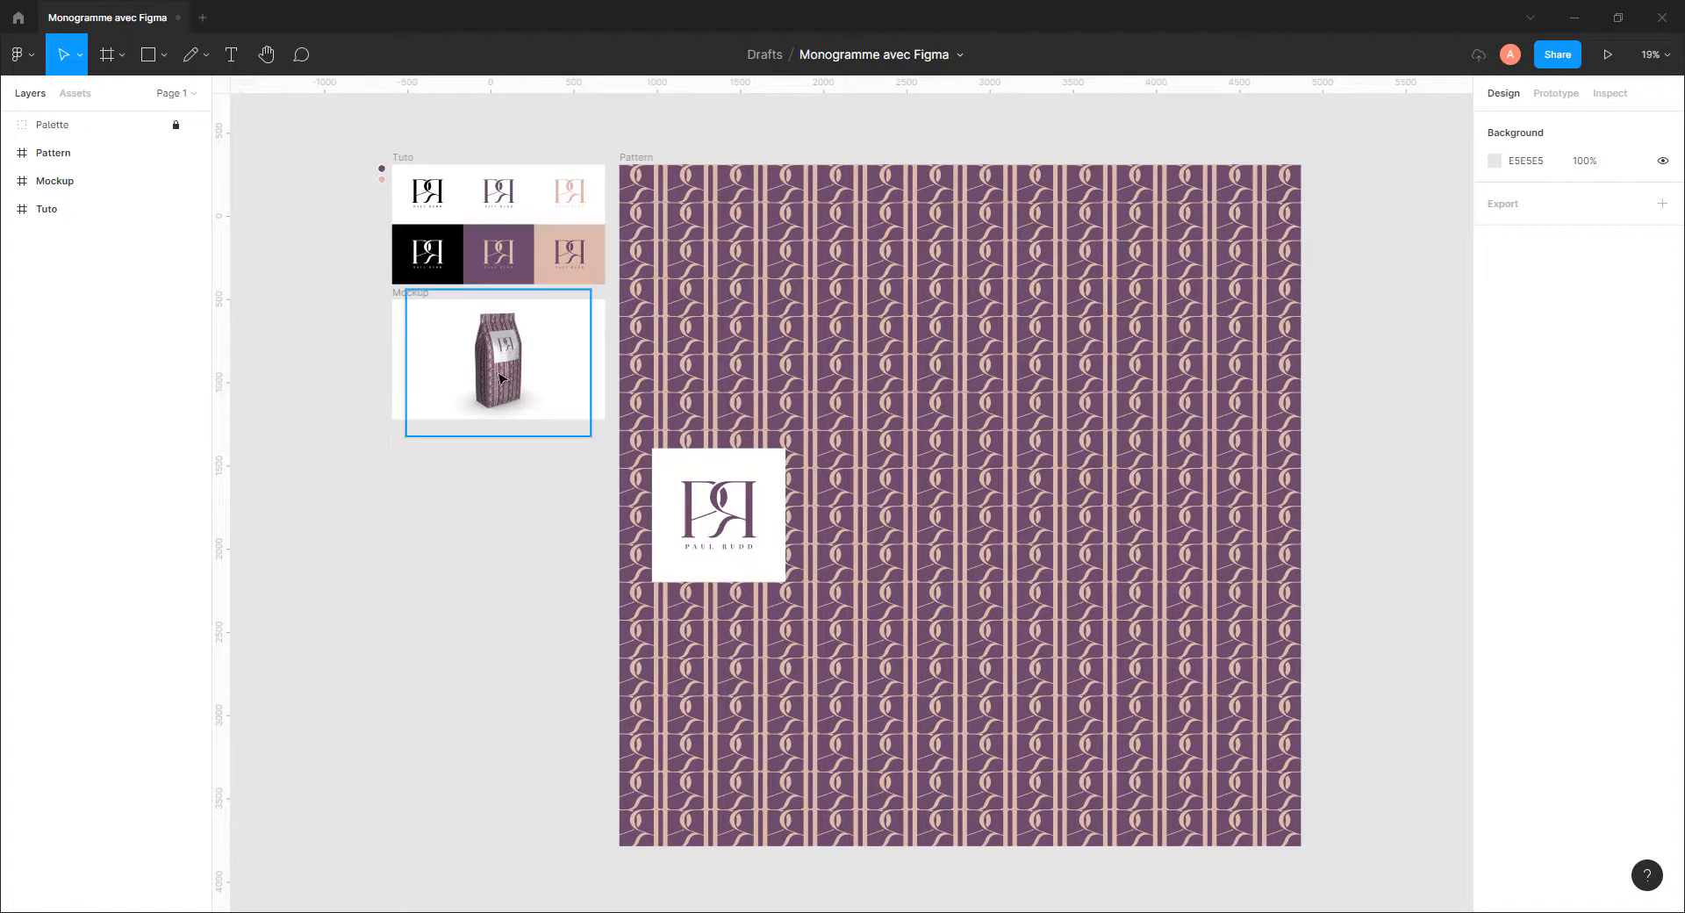
right_click(489, 479)
mouse_move(545, 619)
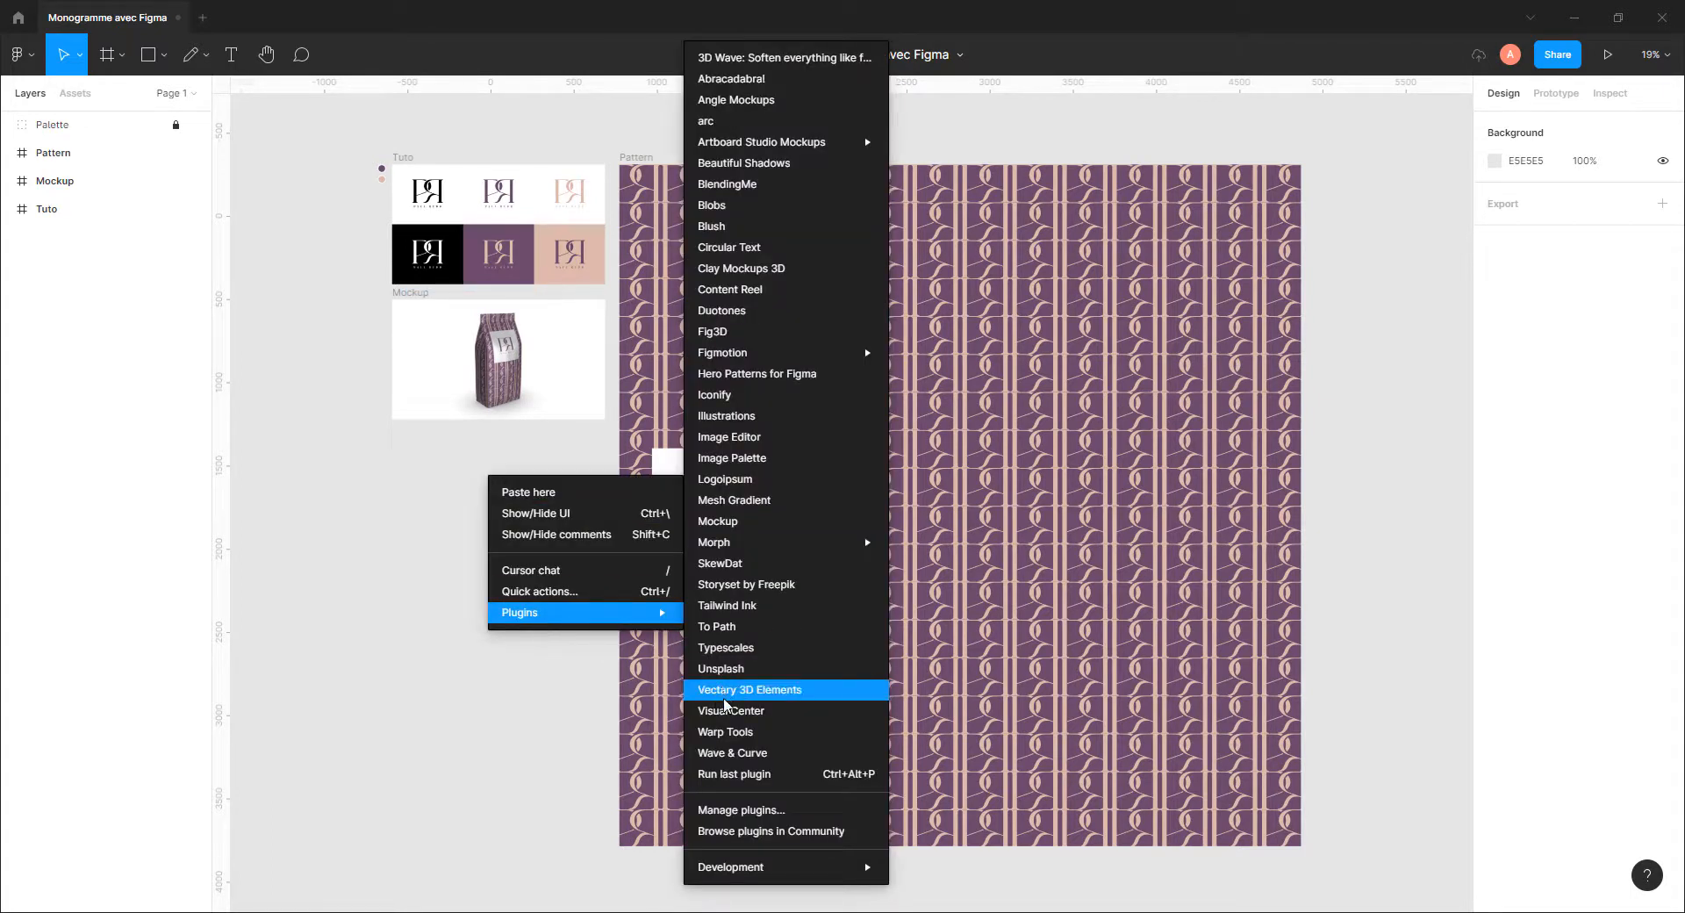
click(733, 689)
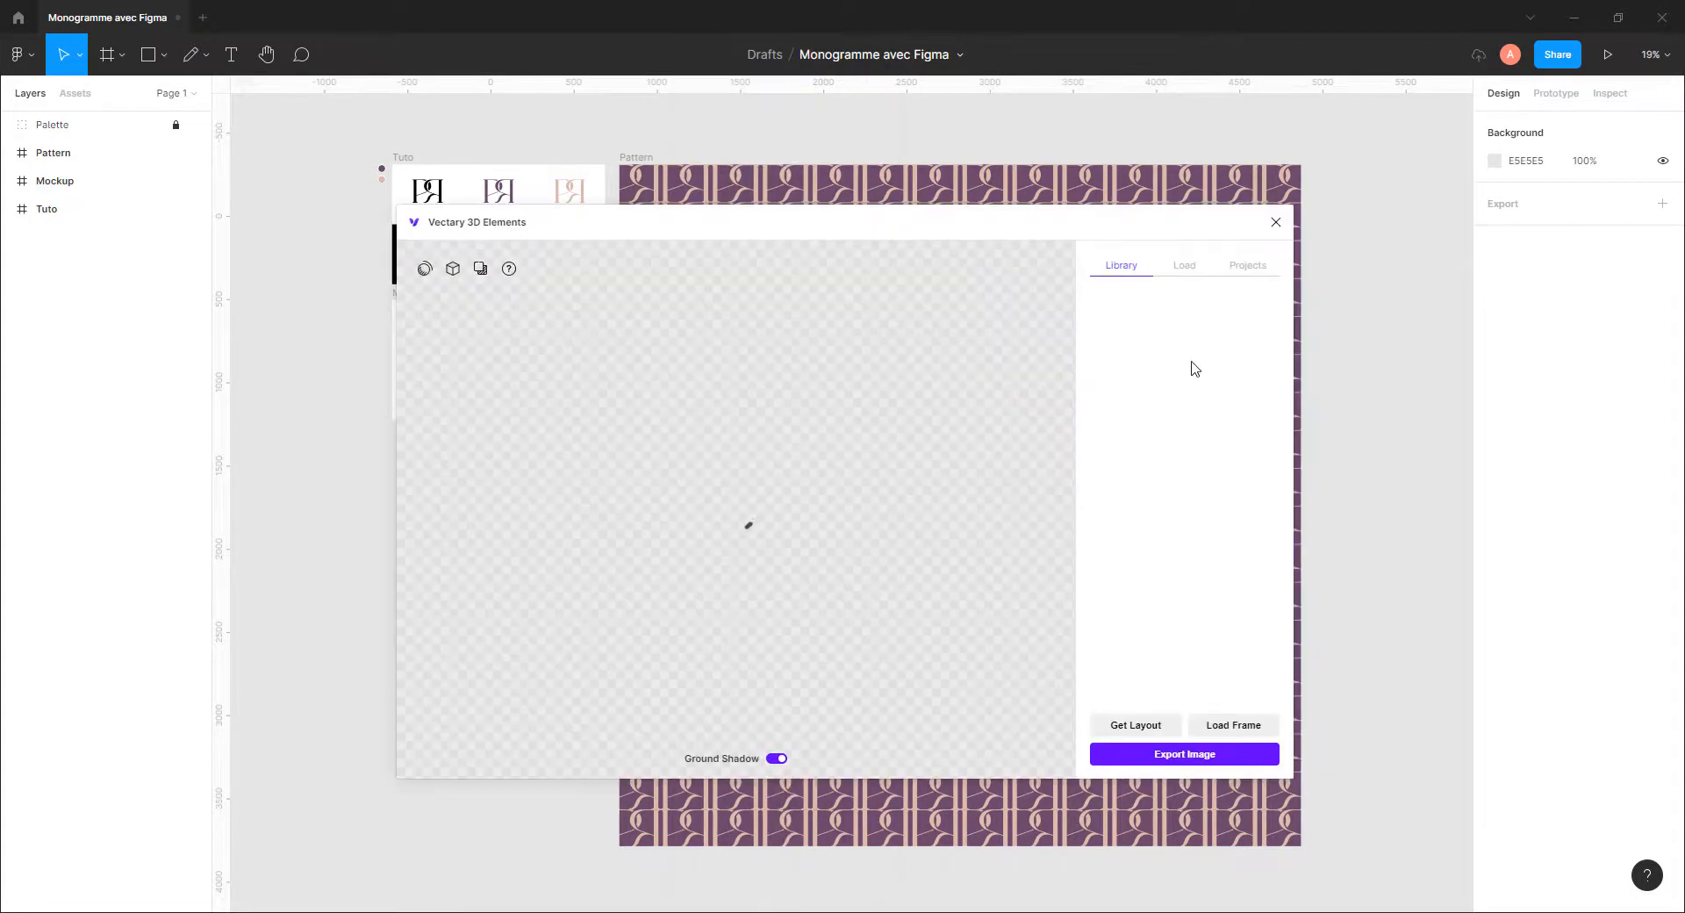
Load the paper shopping bag with handles from the 3D model library and rotate it to show its side
drag(1287, 313, 1288, 511)
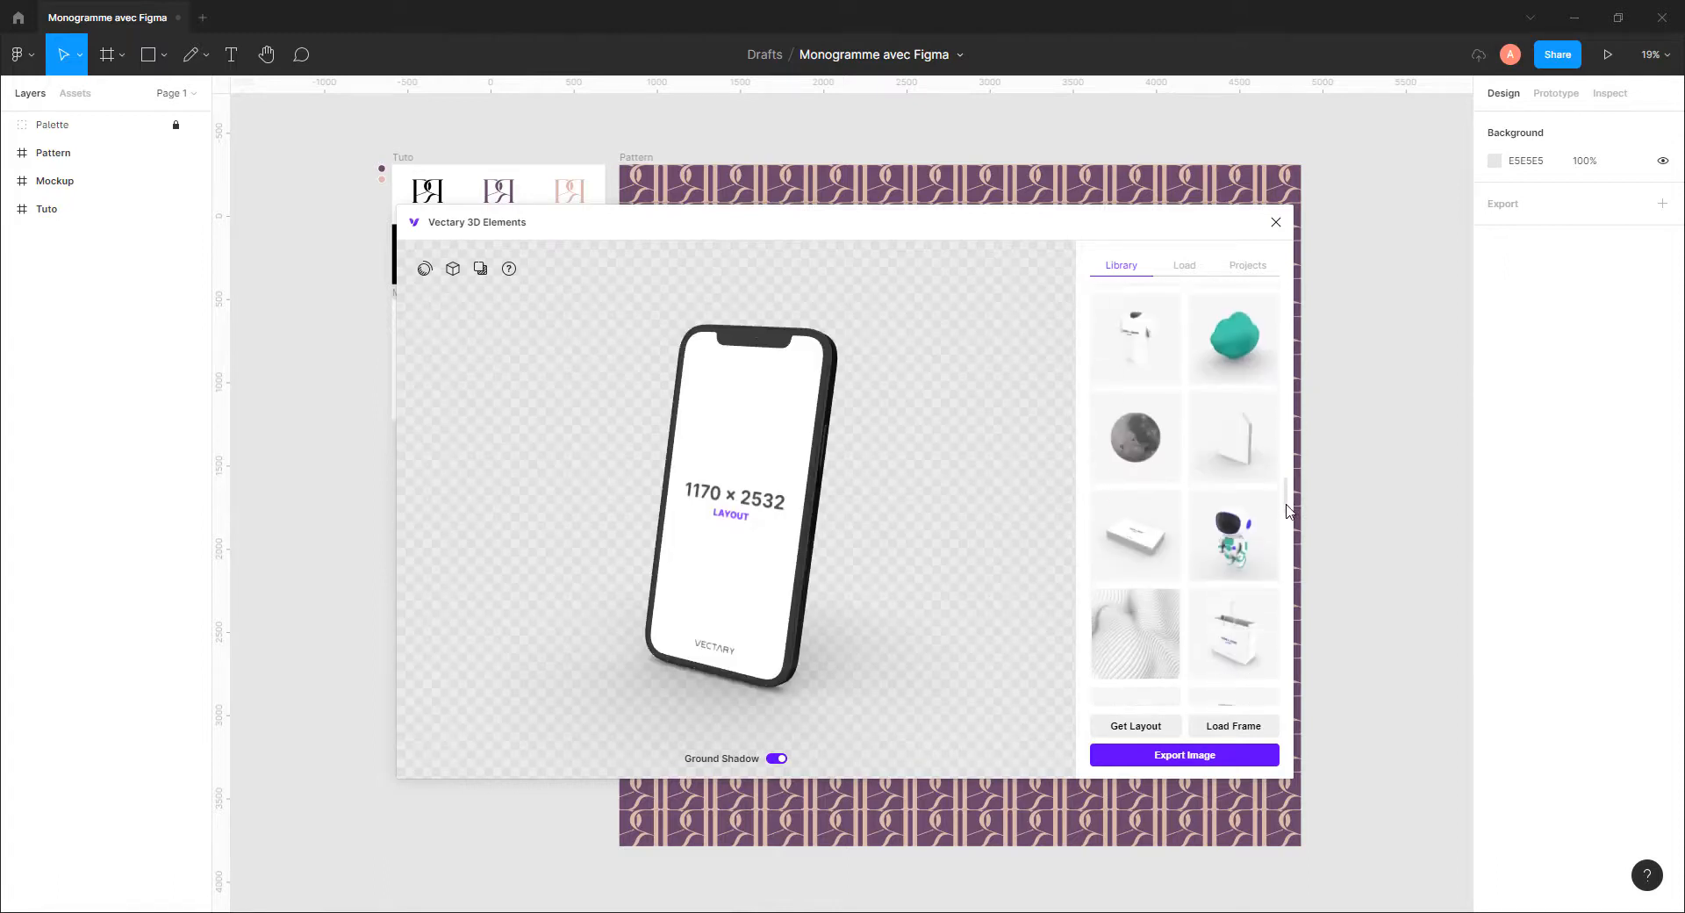
click(1129, 538)
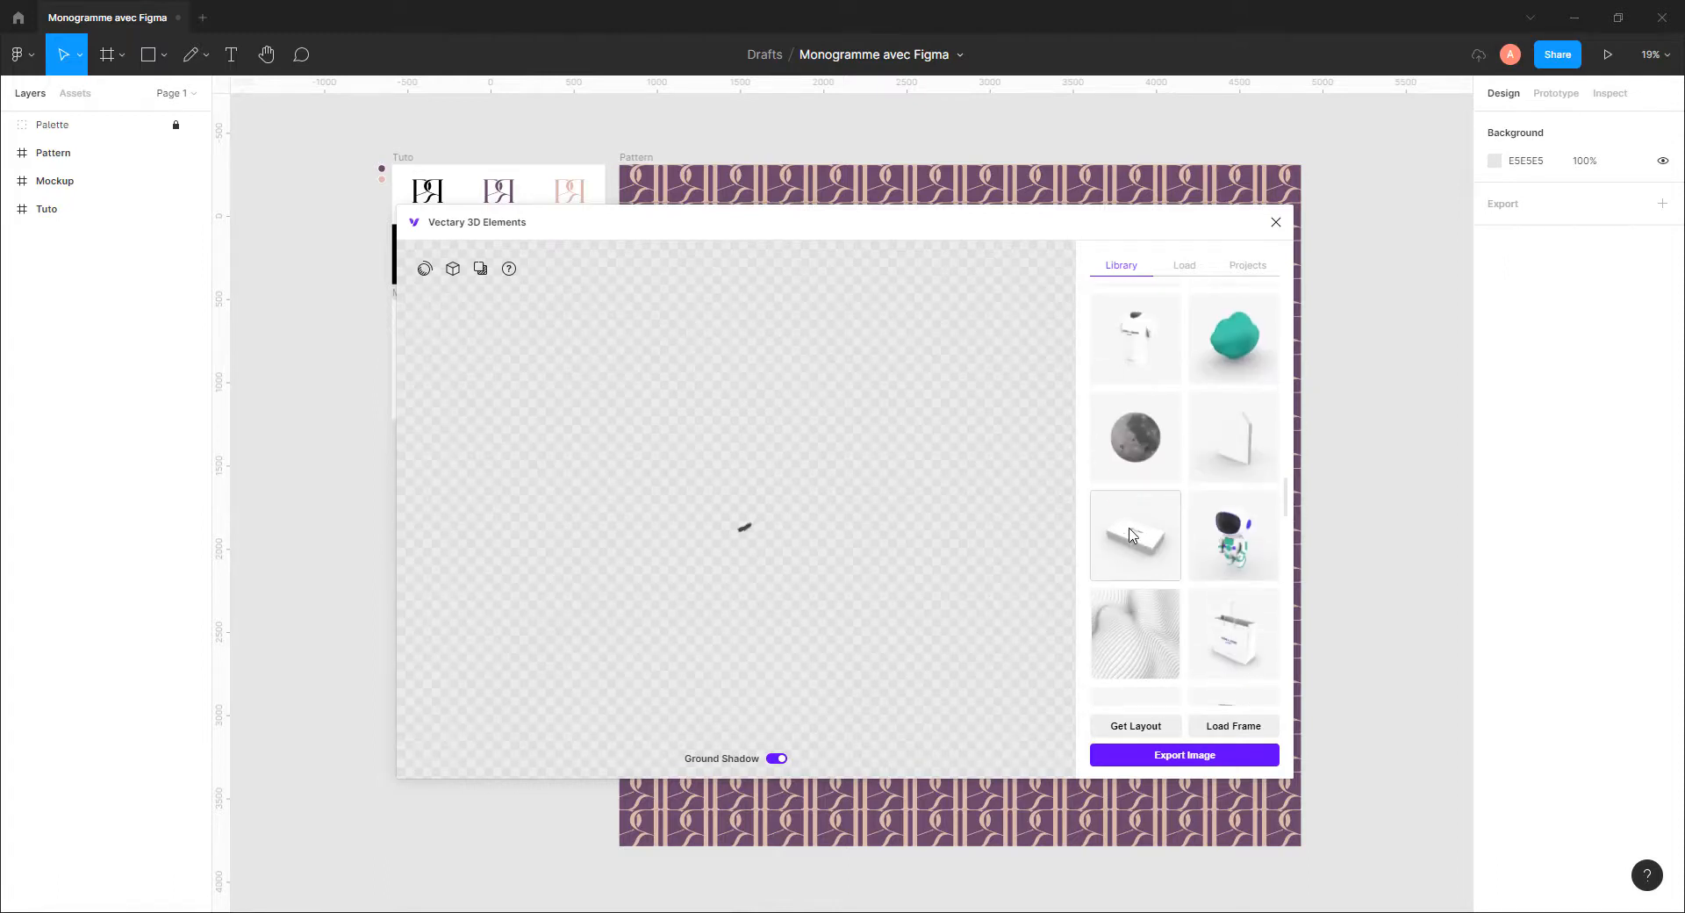
click(1233, 633)
scroll(1233, 606, down, 3)
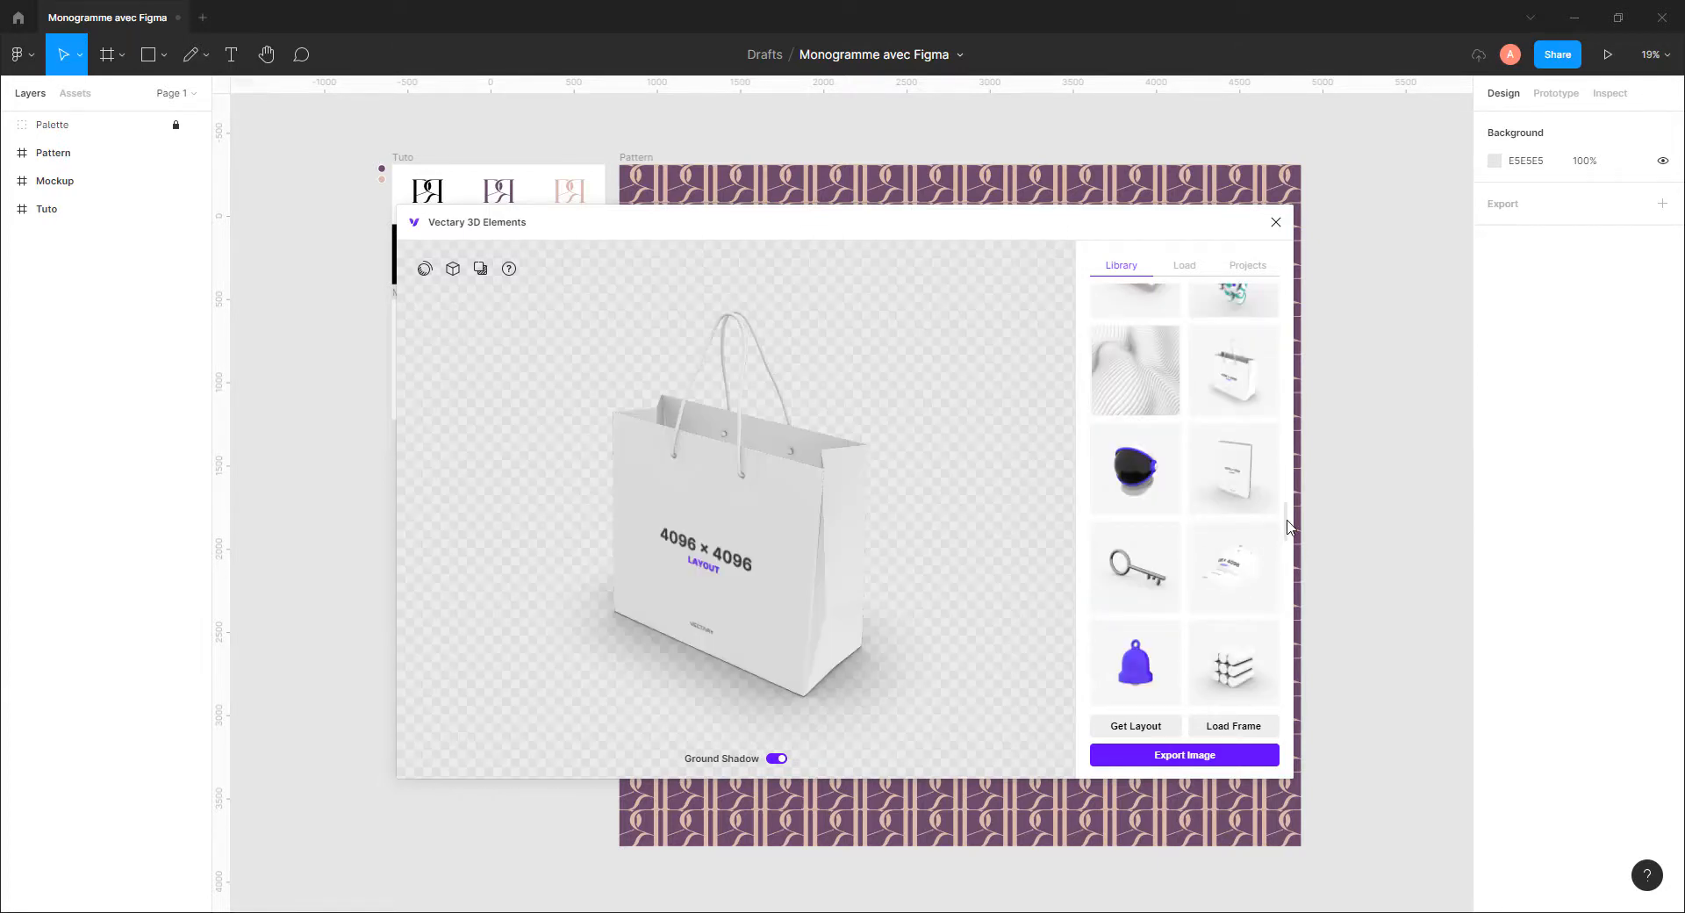
drag(1289, 526, 1291, 599)
drag(766, 558, 635, 605)
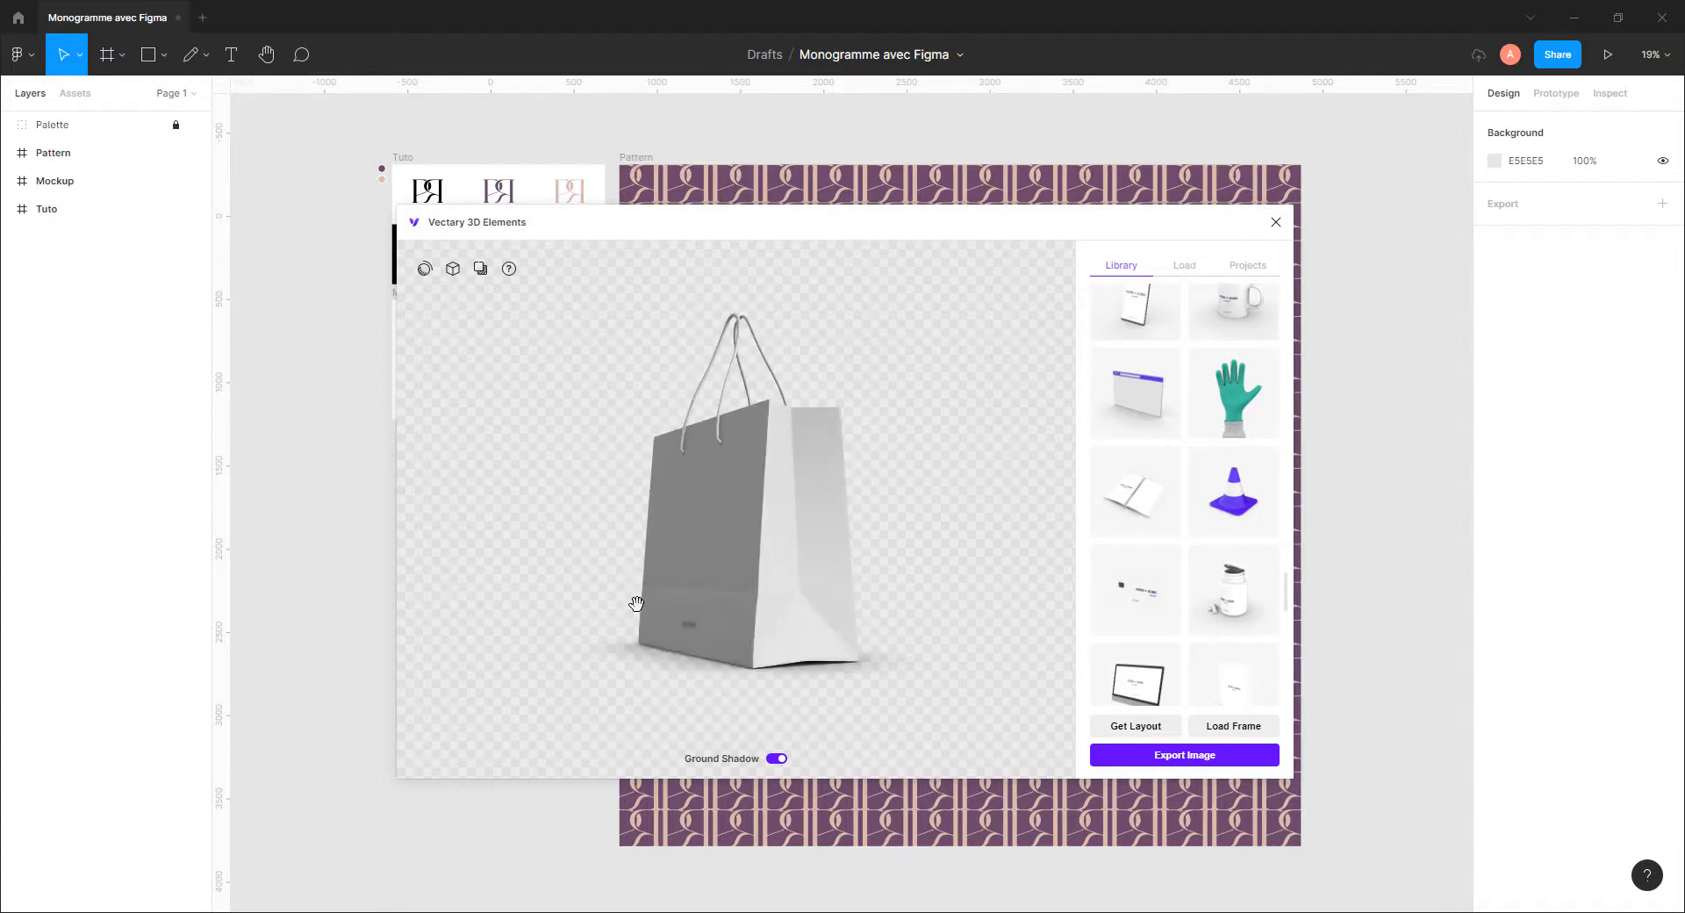